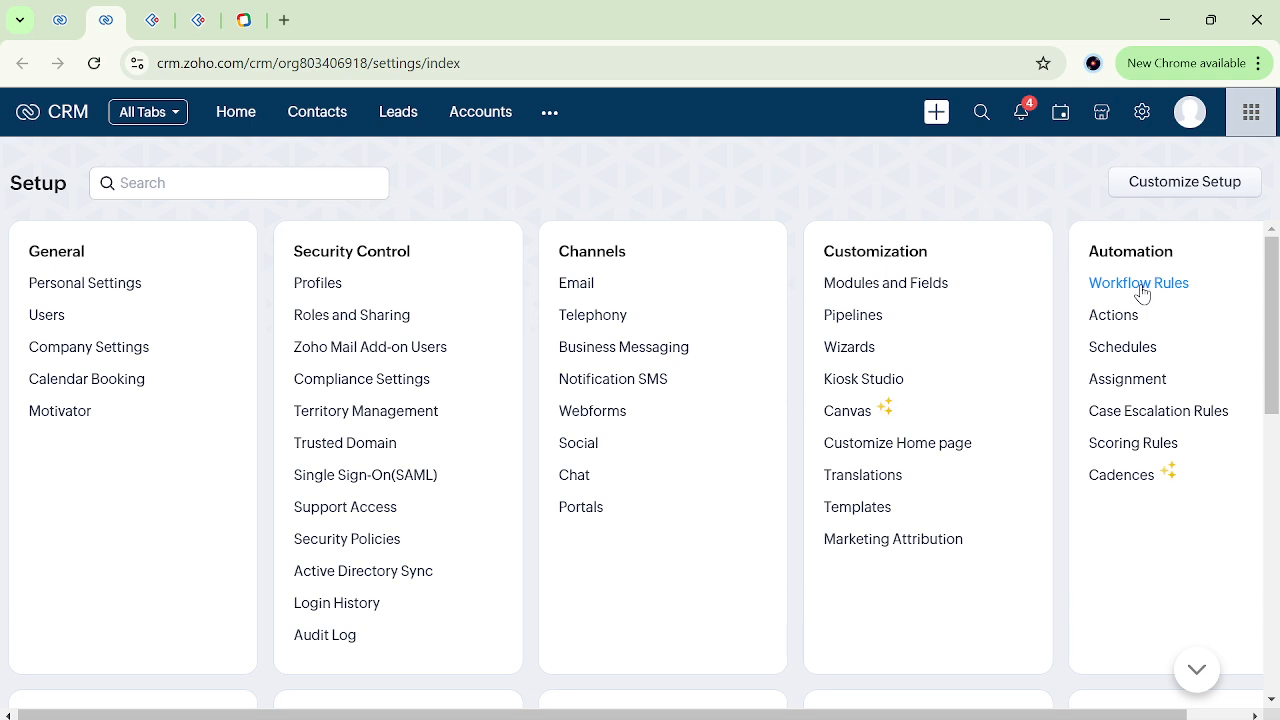
Open the Workflow Rules setup under Automation and look through the existing rules.
key("ctrl+a")
left_click(652, 207)
left_click(1140, 285)
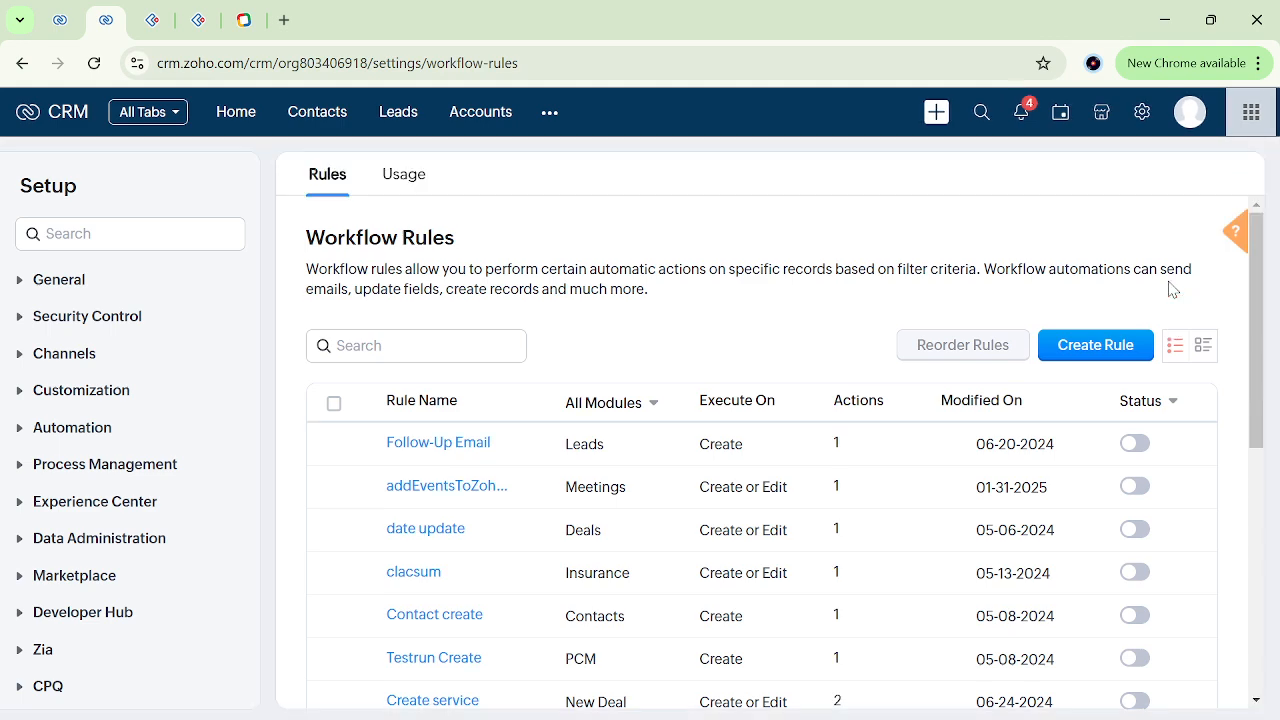
scroll(690, 511, "down", 5)
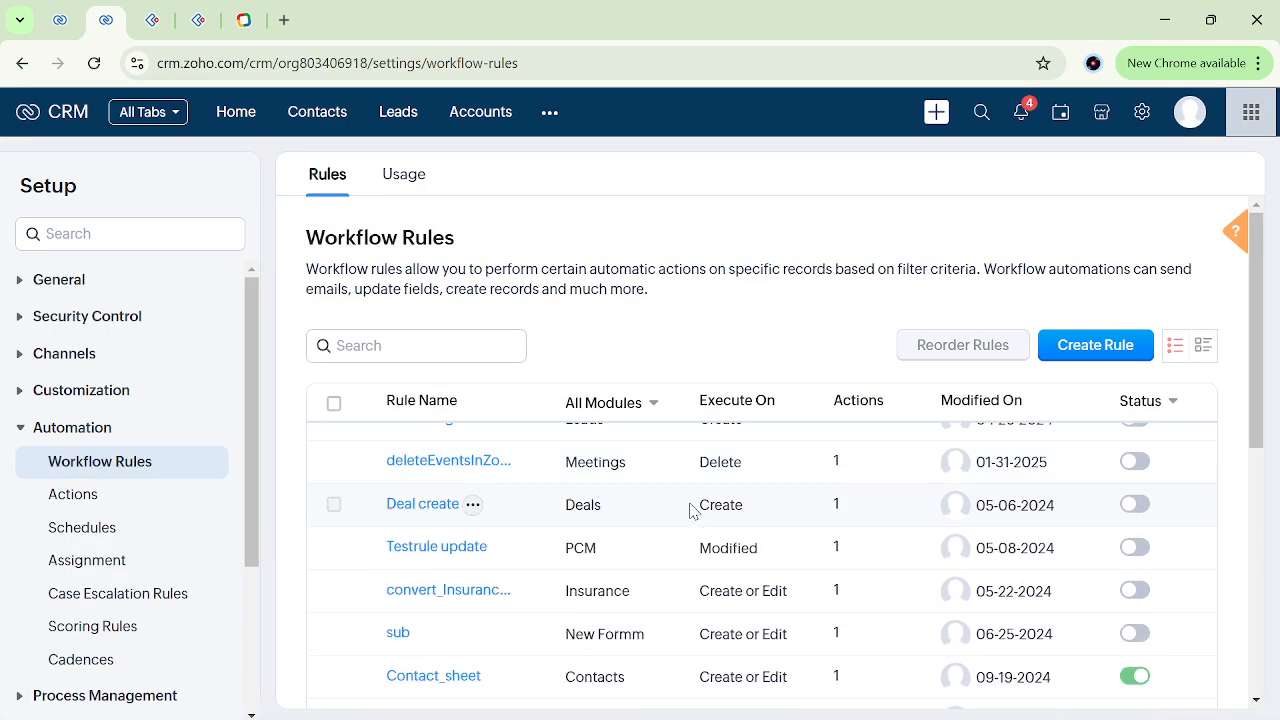
scroll(690, 511, "down", 3)
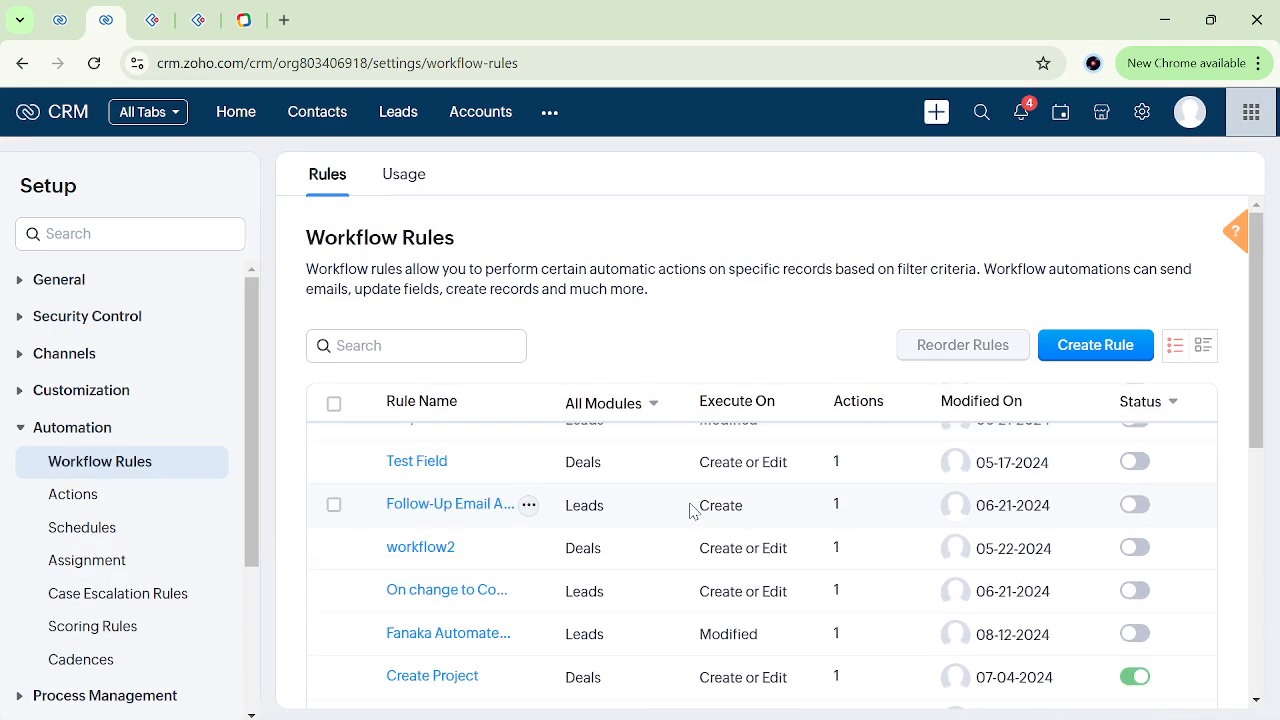
Start a new workflow rule and set its module to Leads.
left_click(1097, 350)
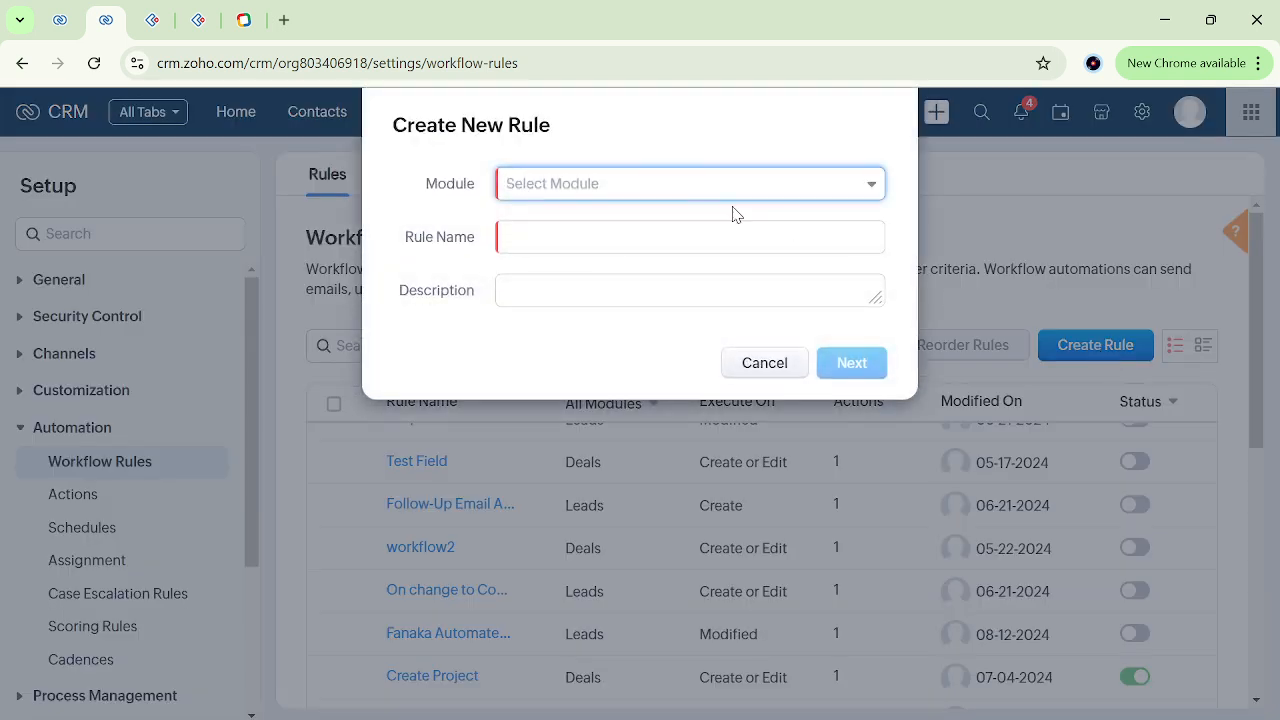
left_click(640, 188)
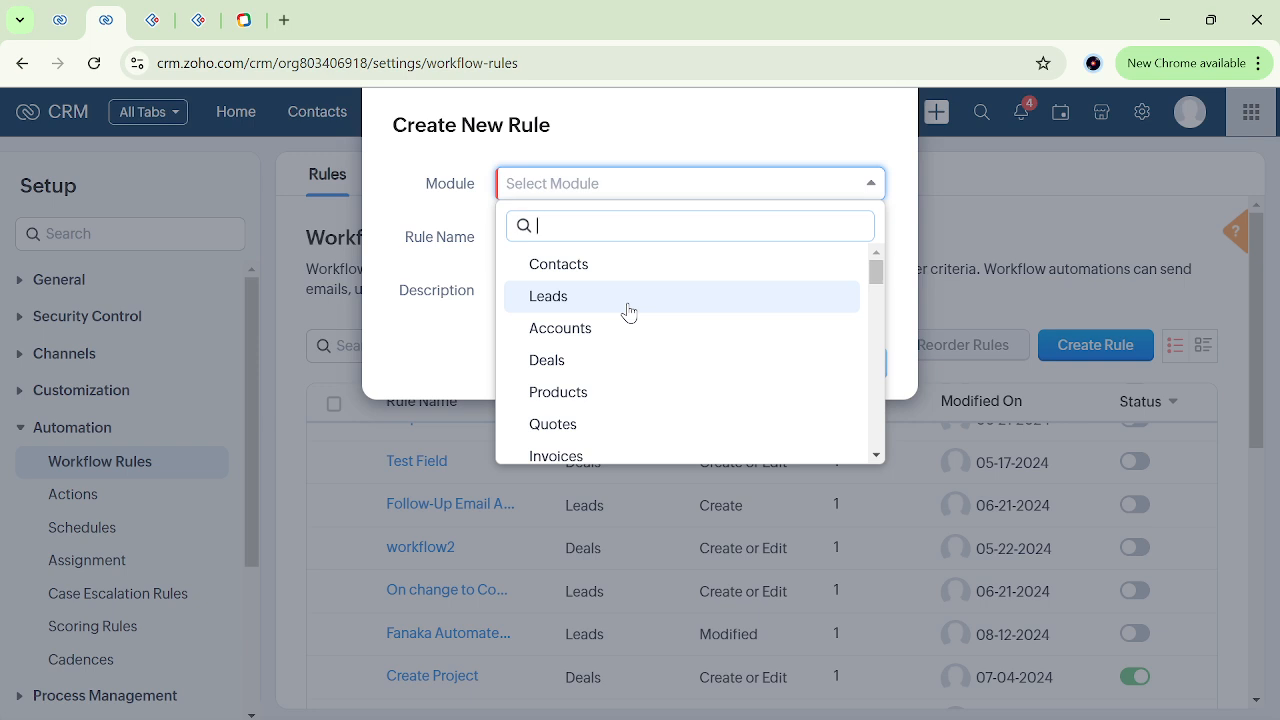
scroll(640, 331, "down", 5)
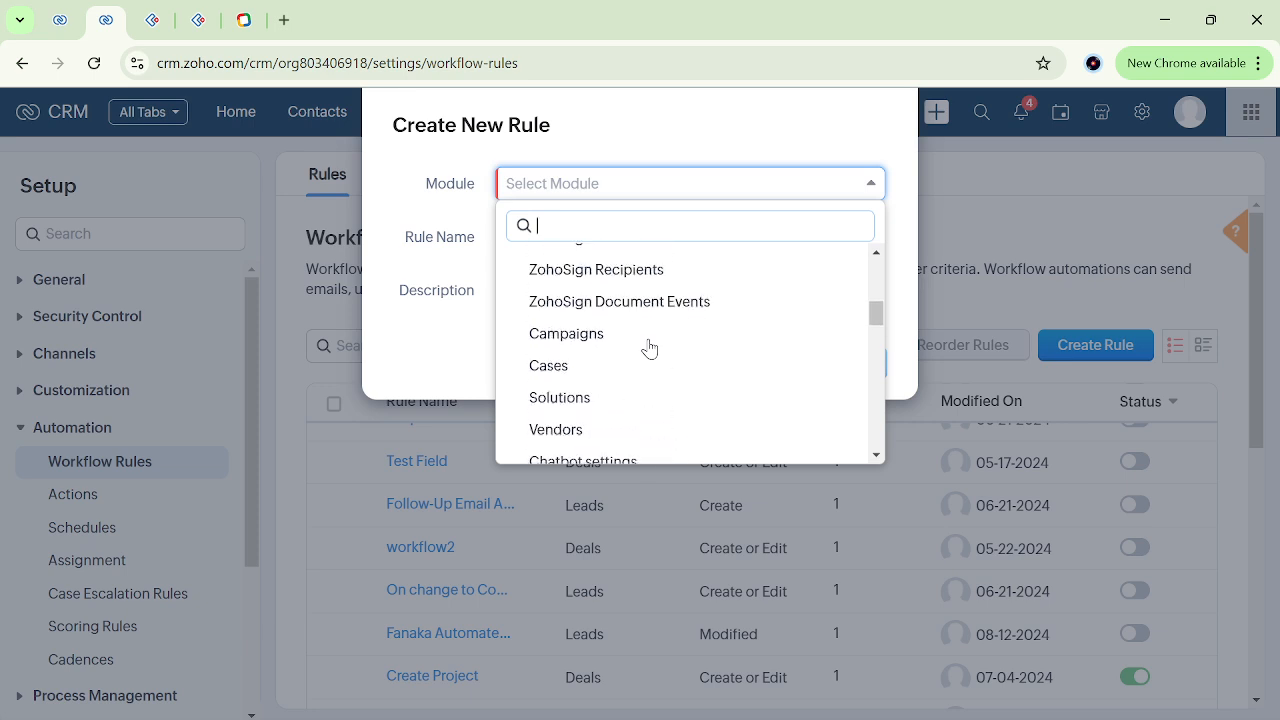
scroll(645, 340, "up", 5)
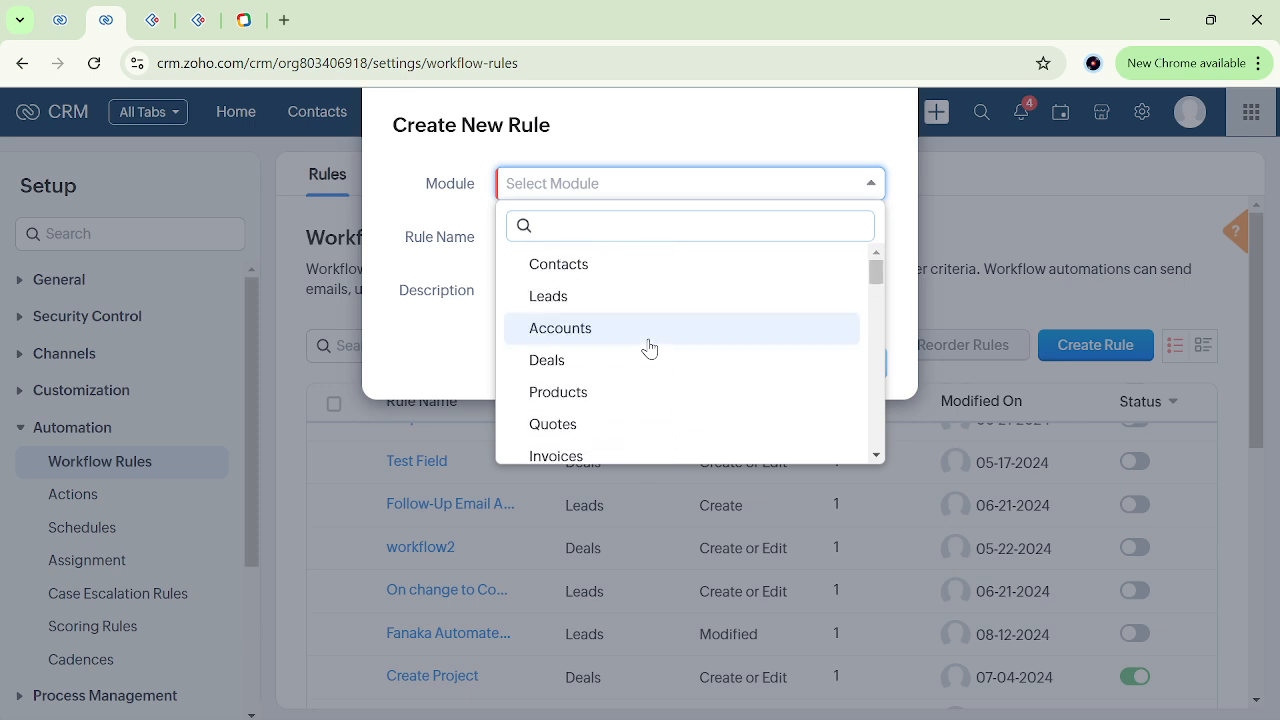
left_click(600, 297)
Name the rule "trestt", enter "test" as its description, and continue to the trigger settings.
left_click(588, 234)
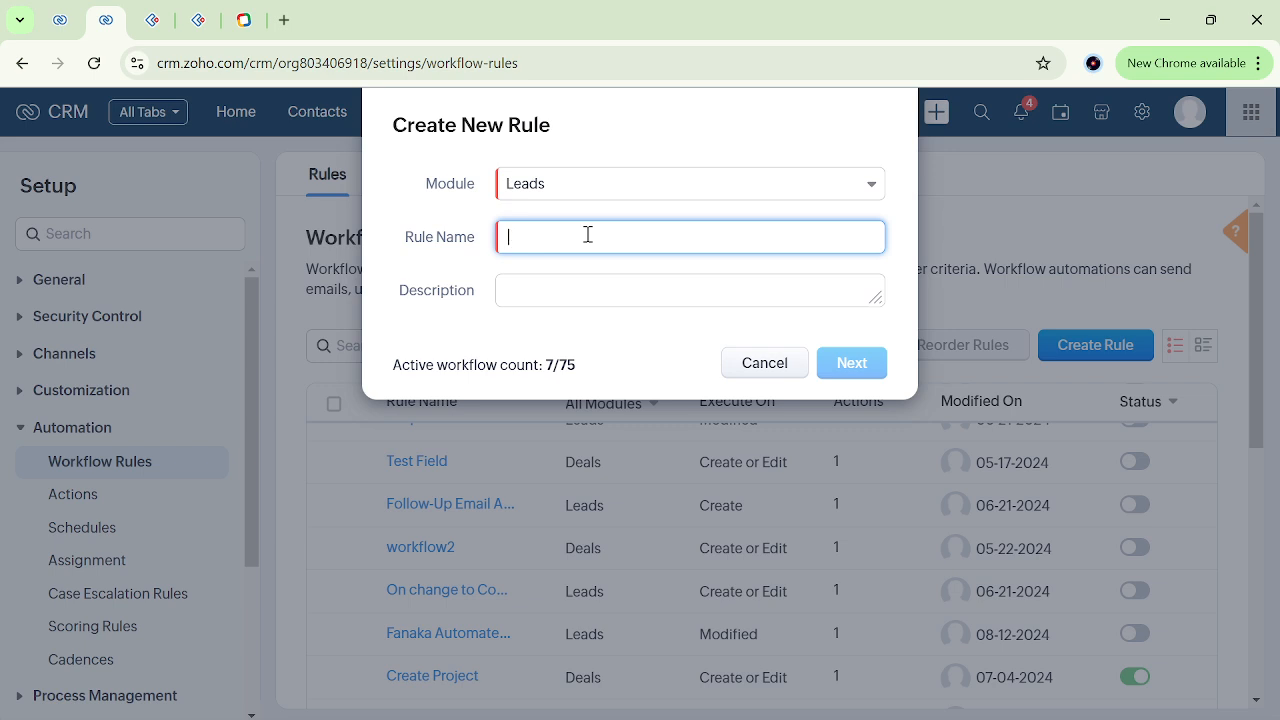
type("trestt")
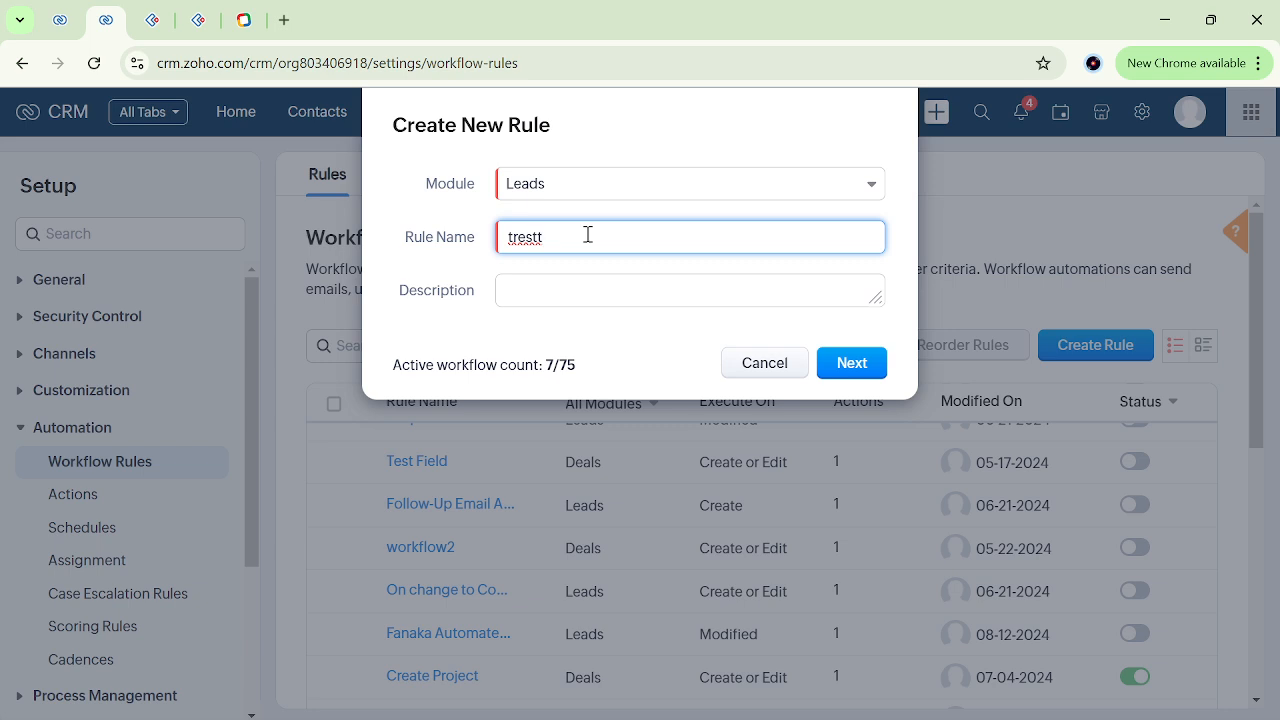
left_click(558, 288)
type("test")
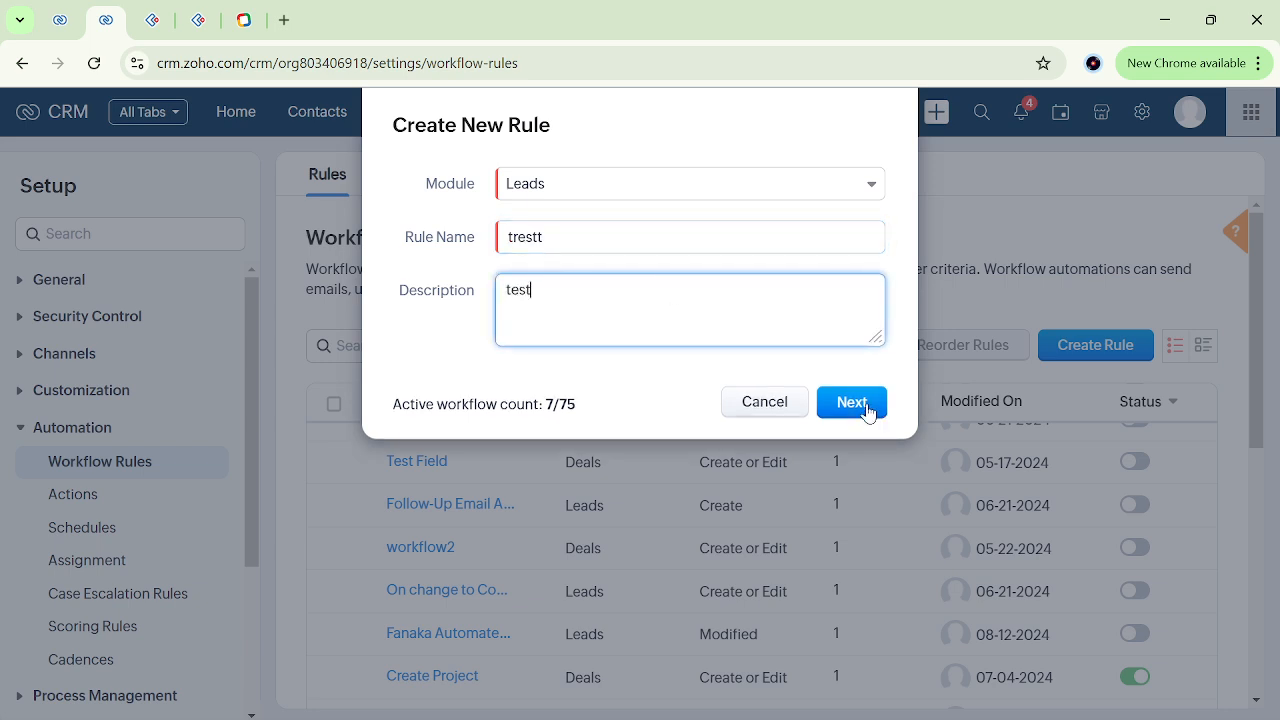
left_click(862, 405)
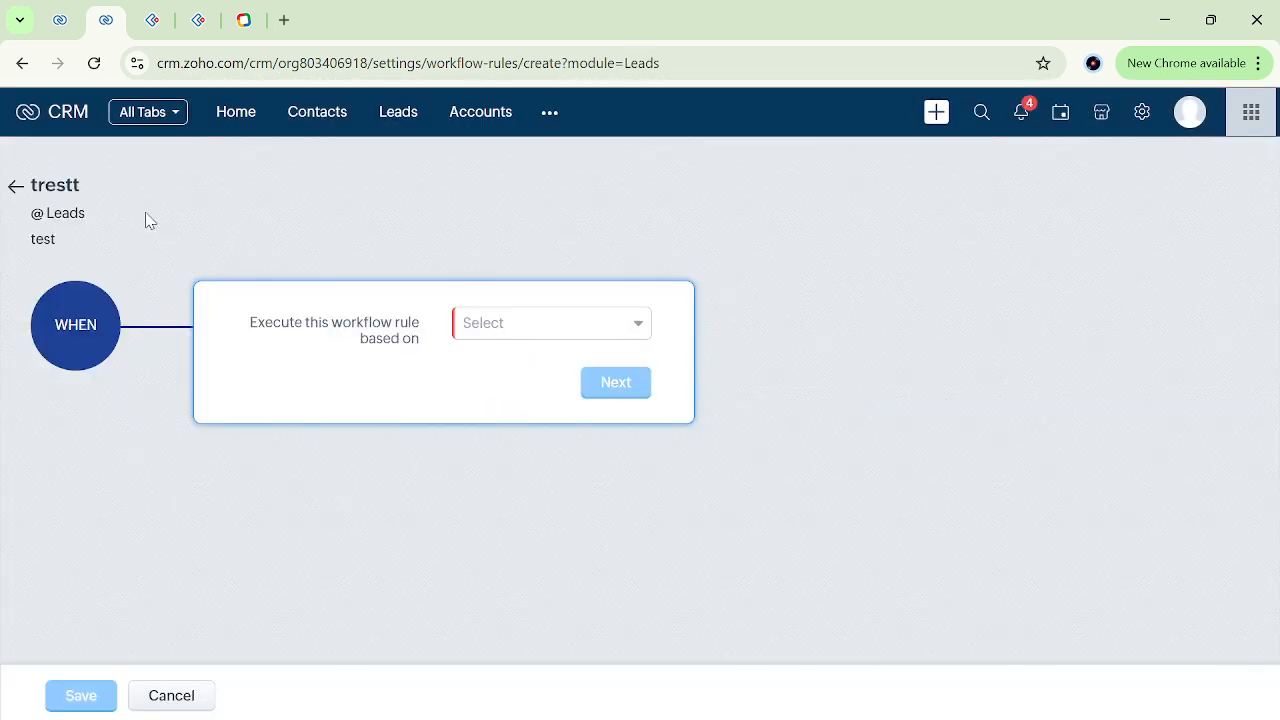
left_click_drag(43, 213, 127, 222)
left_click(43, 240)
left_click(648, 270)
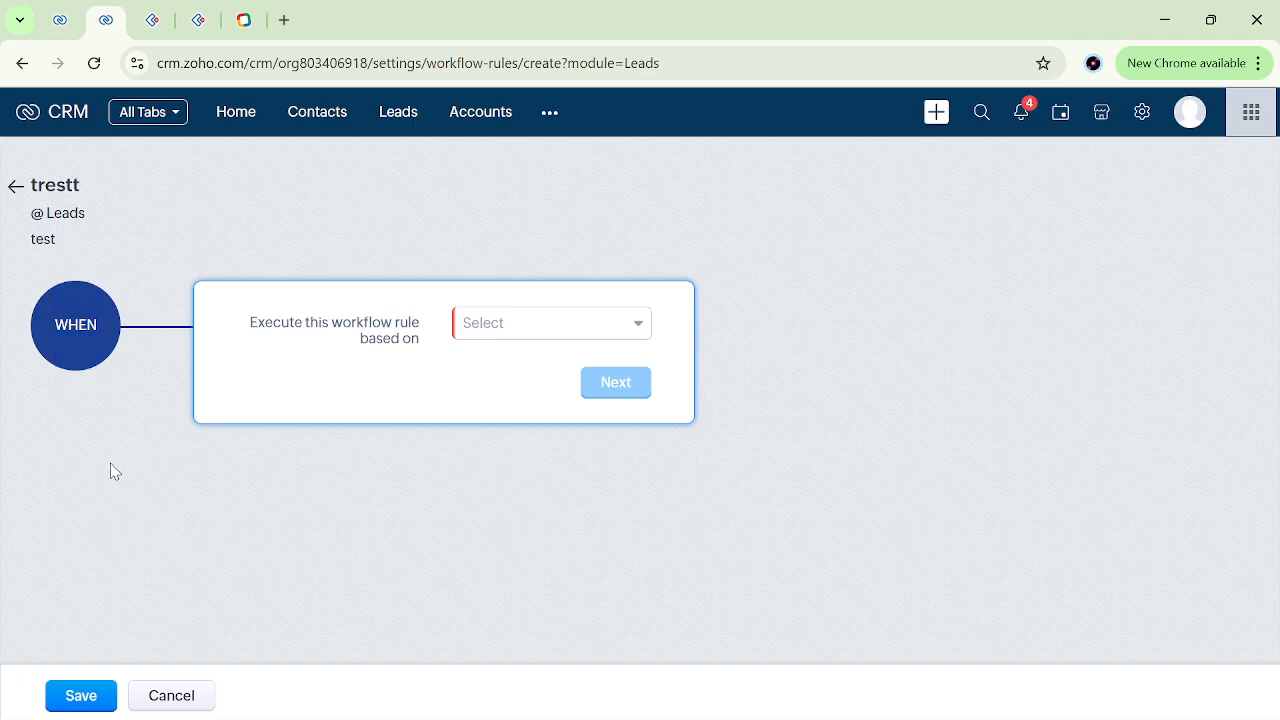
Try Date/Time field as the rule's execution basis and review which date and time fields it offers.
left_click(572, 340)
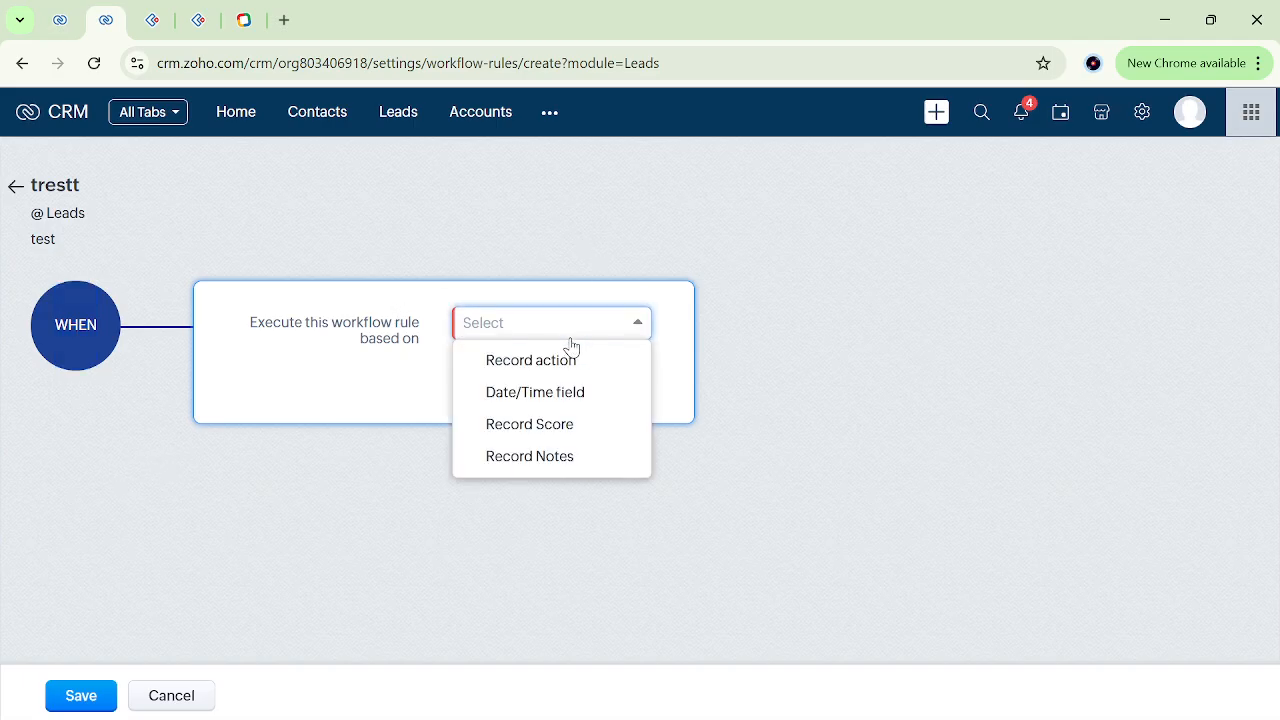
left_click(572, 400)
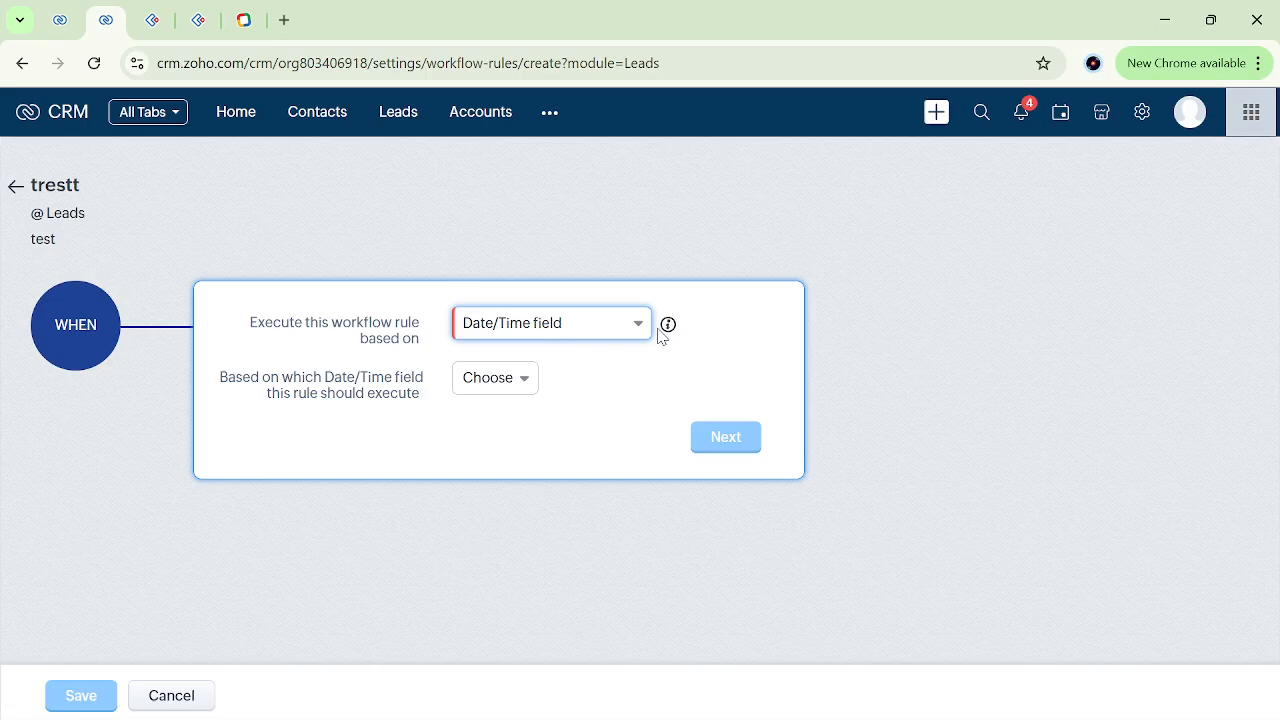
left_click(502, 392)
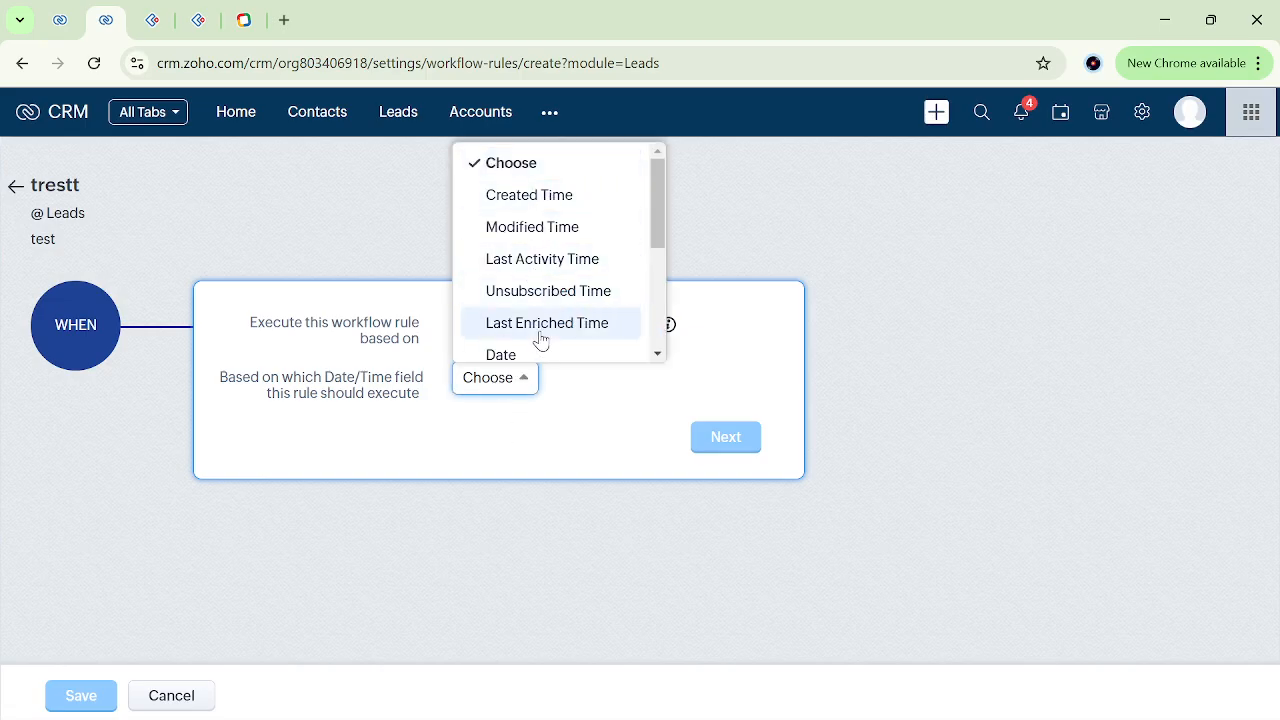
scroll(537, 254, "down", 3)
scroll(530, 240, "up", 4)
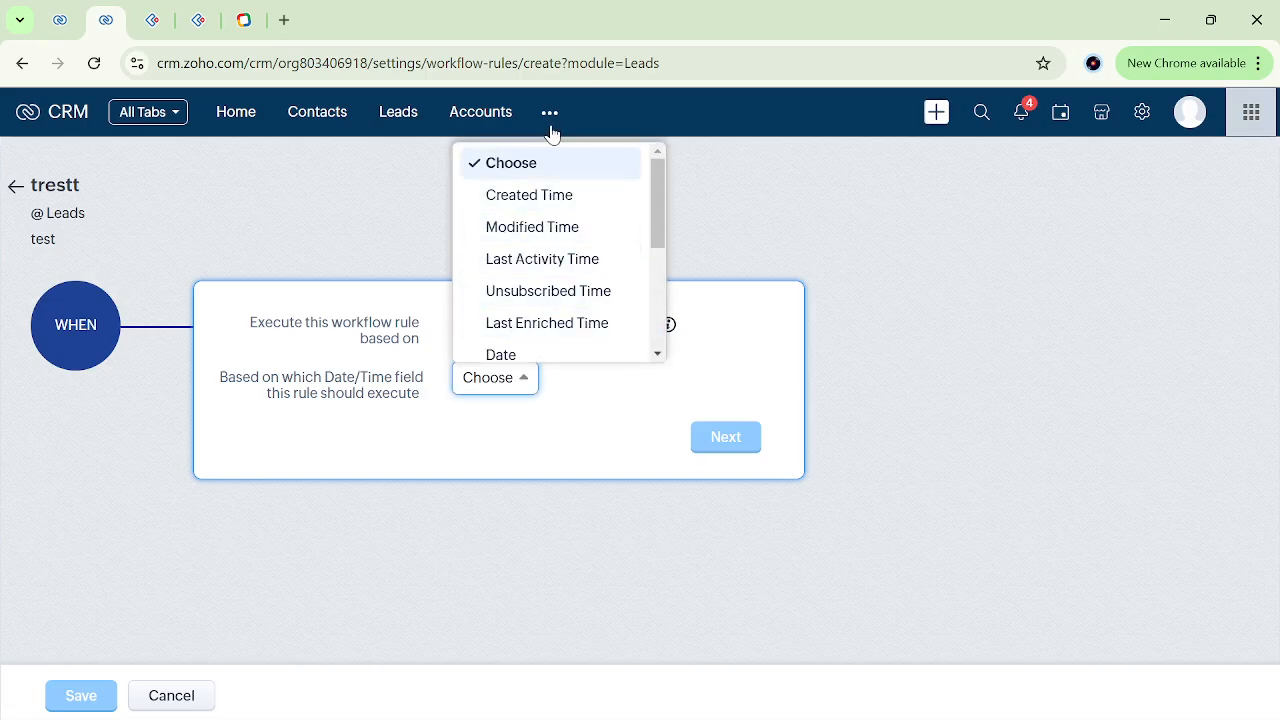
left_click(610, 437)
Try Record Score as the execution basis, reviewing its score-change options, and switch the basis to Record Notes.
left_click(594, 323)
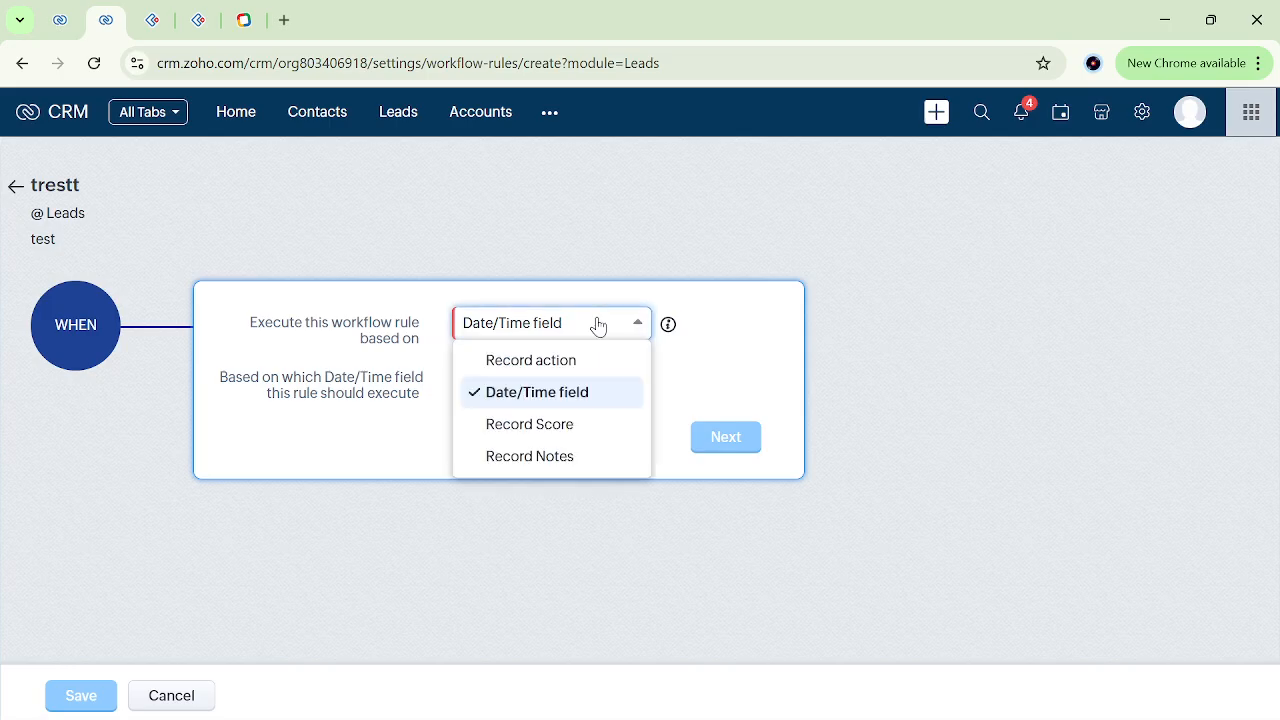
left_click(559, 434)
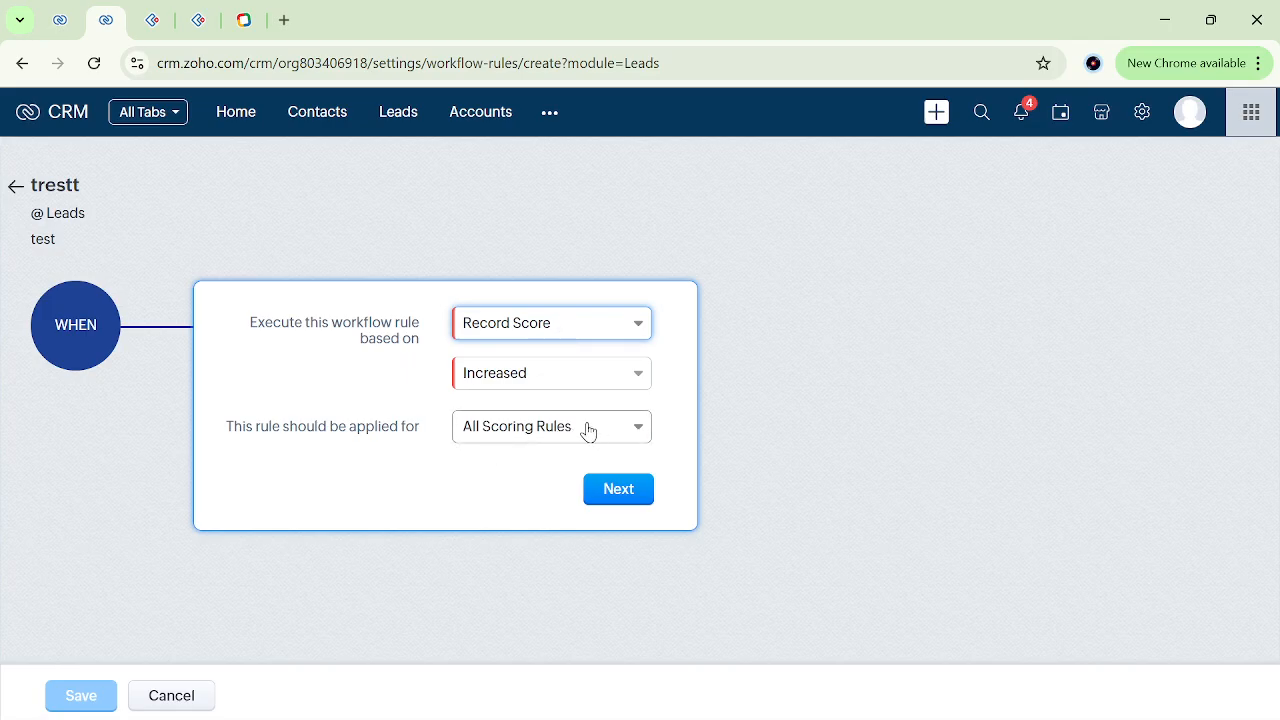
left_click(566, 333)
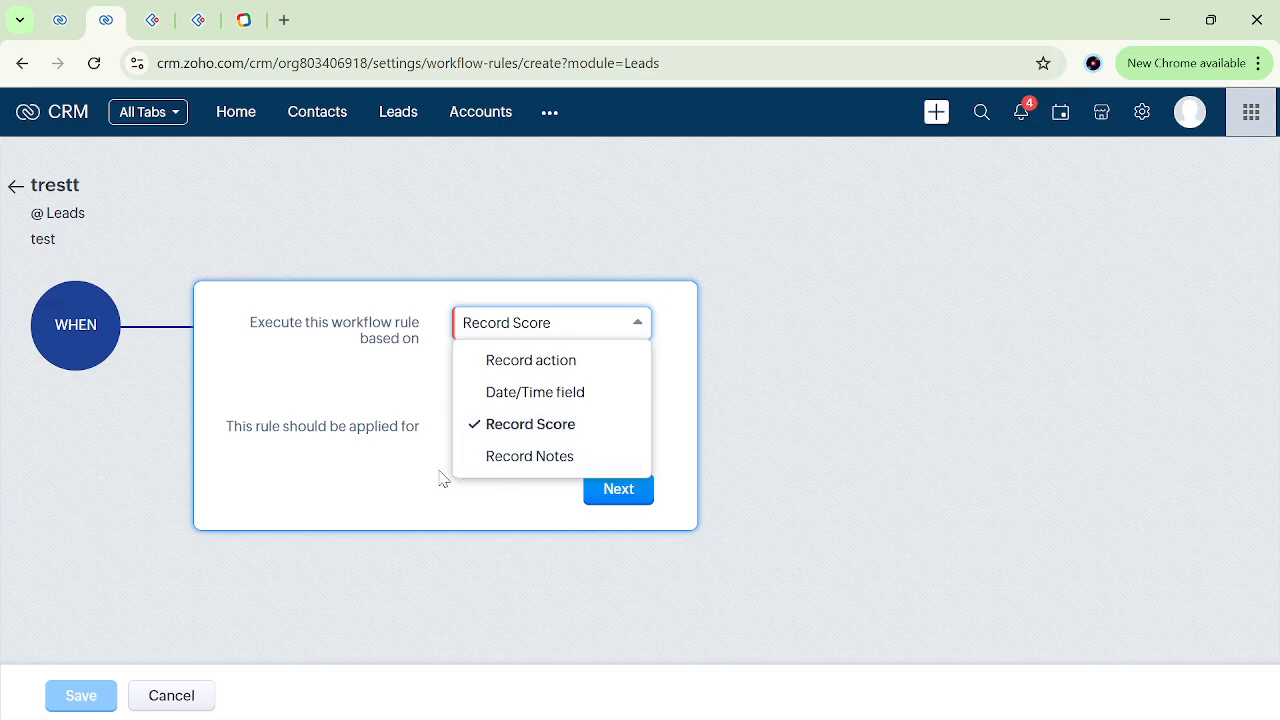
left_click(409, 391)
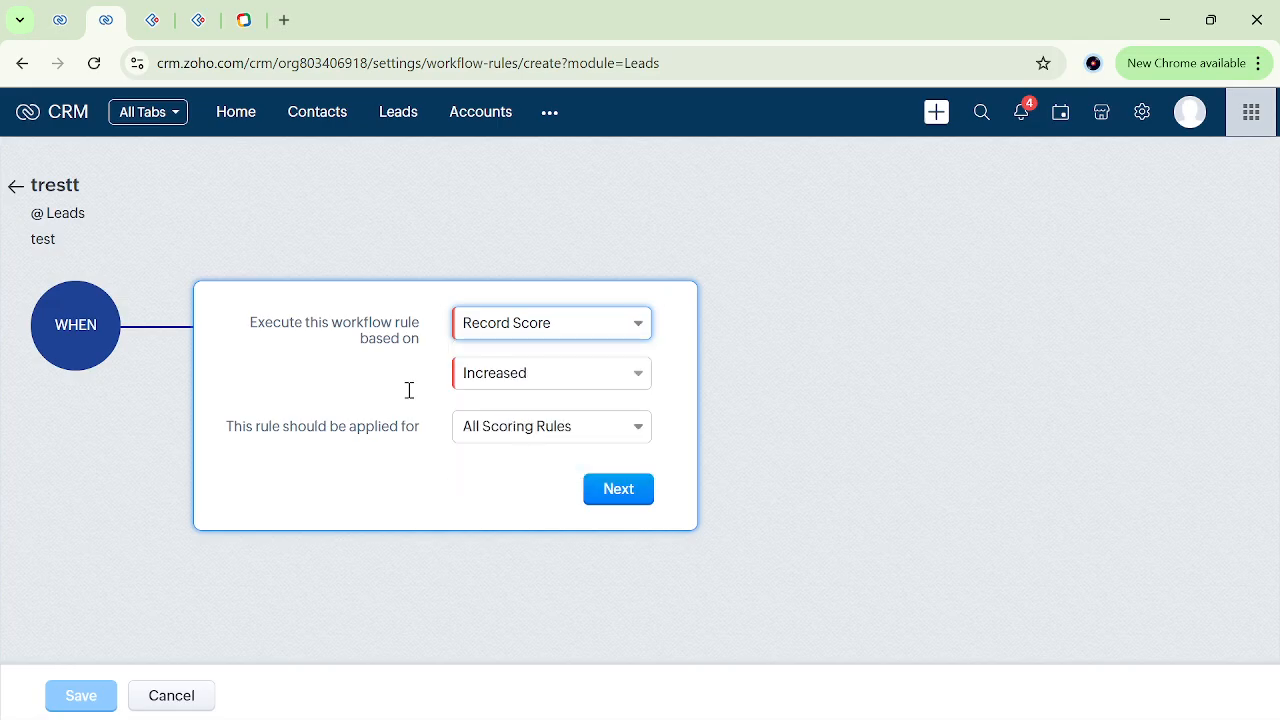
left_click(566, 380)
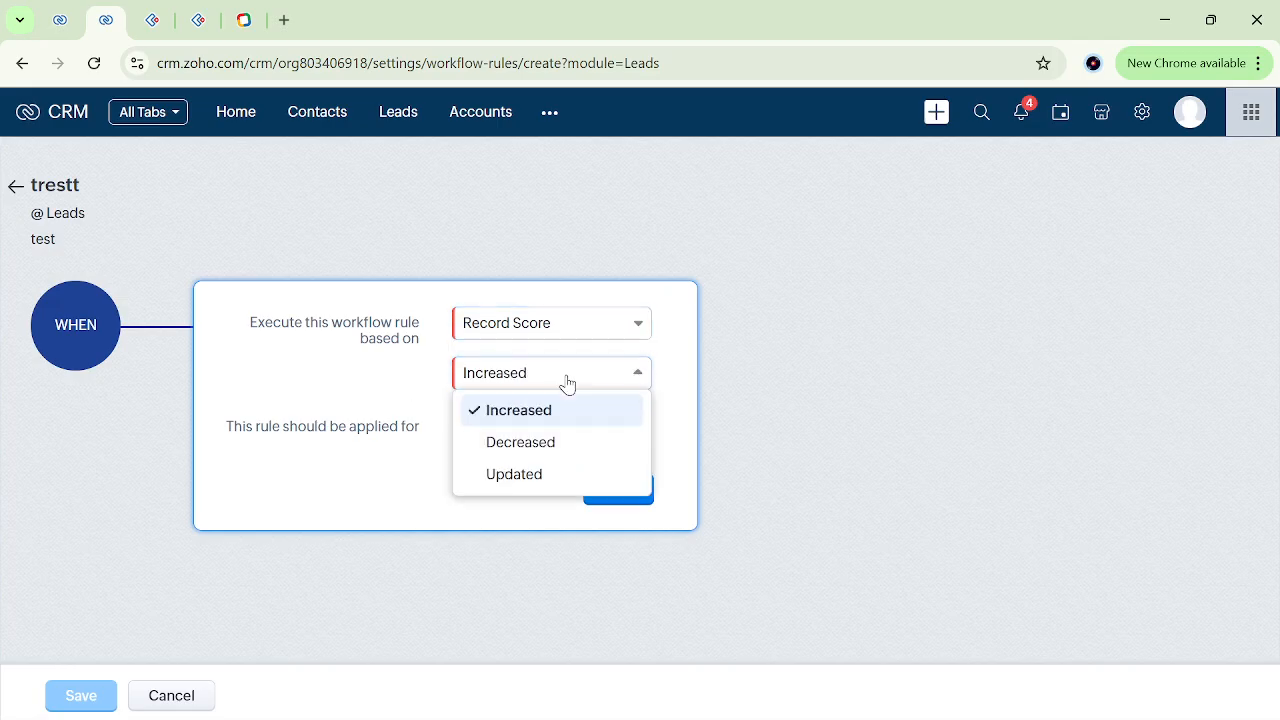
left_click(430, 478)
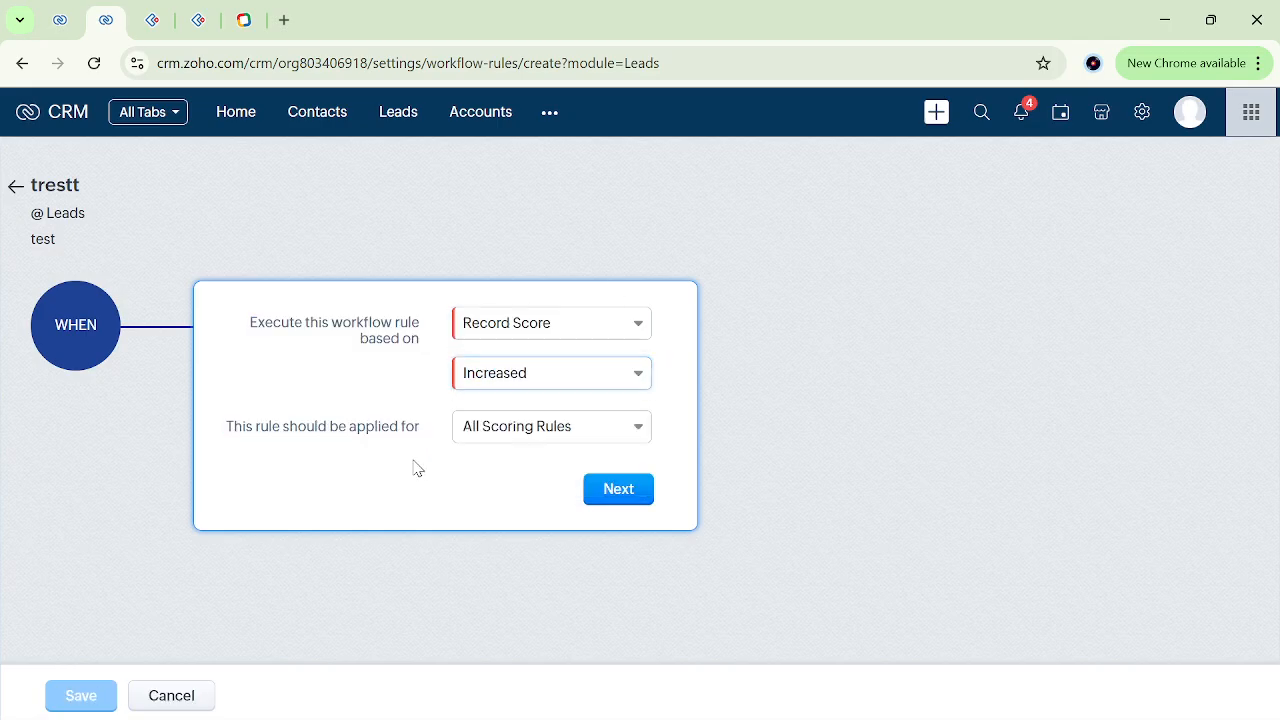
left_click(581, 332)
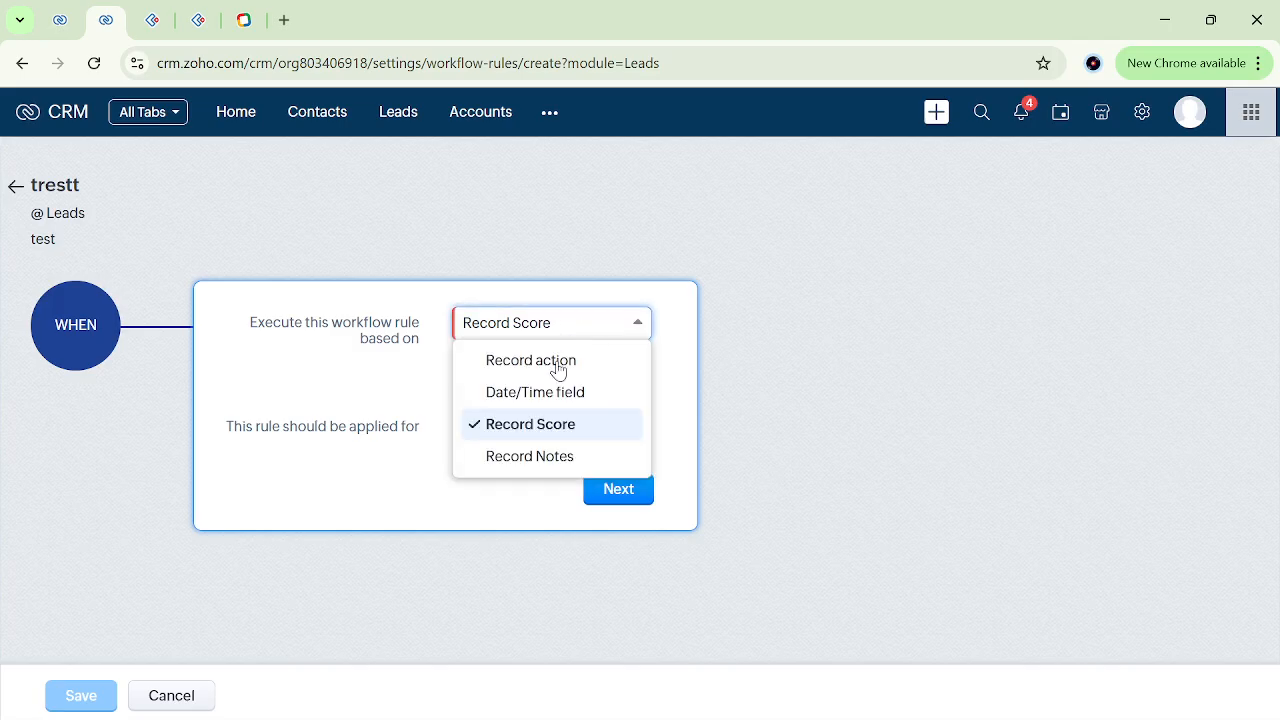
left_click(567, 457)
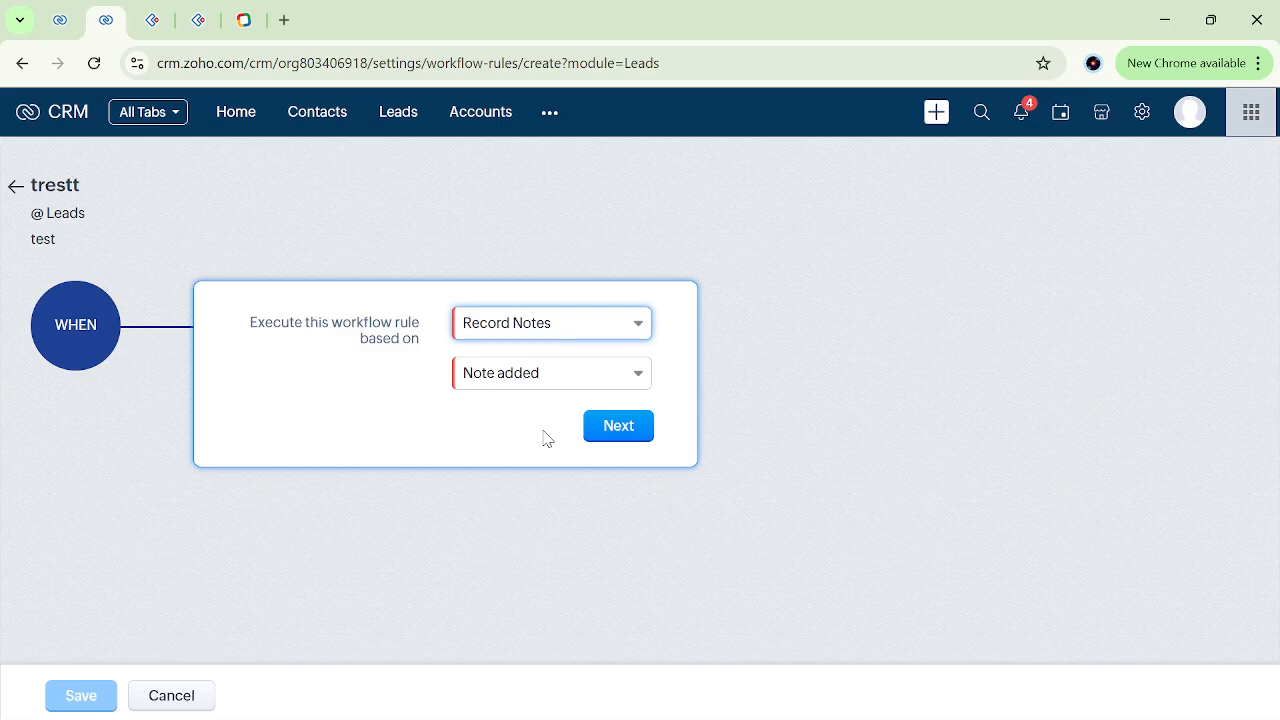
Execute the rule on the record action Create or Edit, repeating whenever a lead is edited, and continue to the condition.
left_click(588, 330)
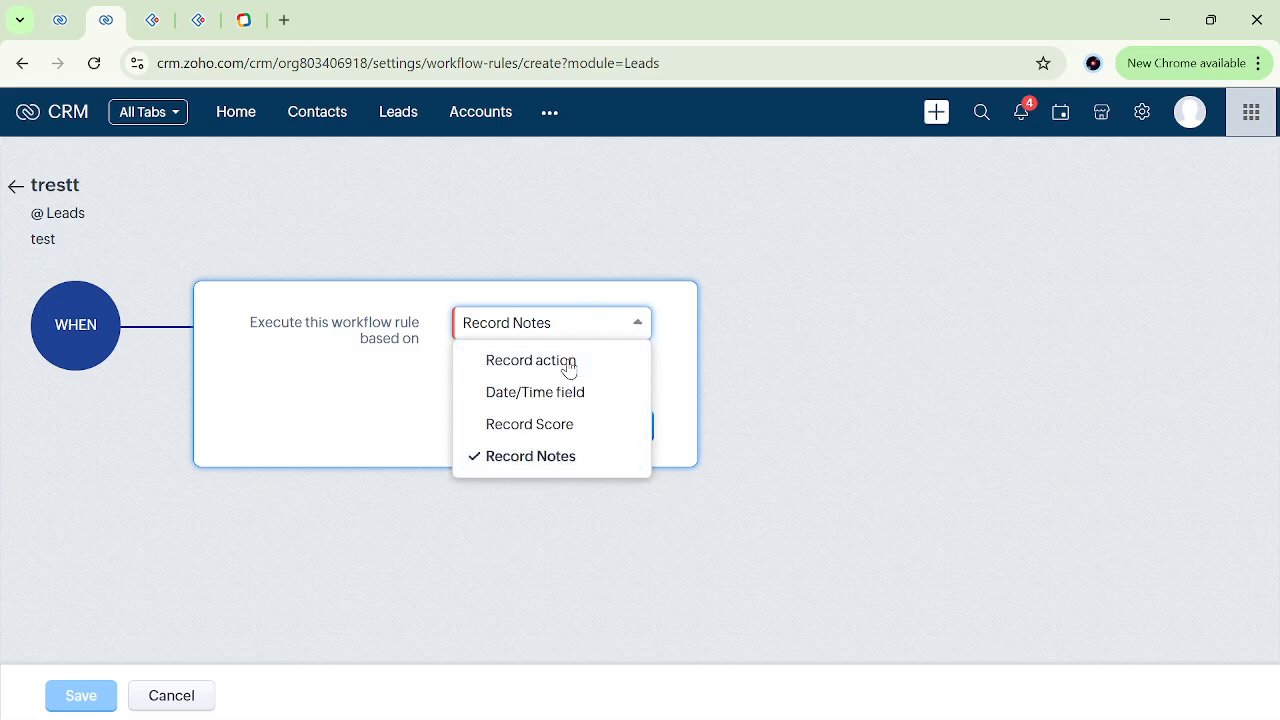
left_click(570, 362)
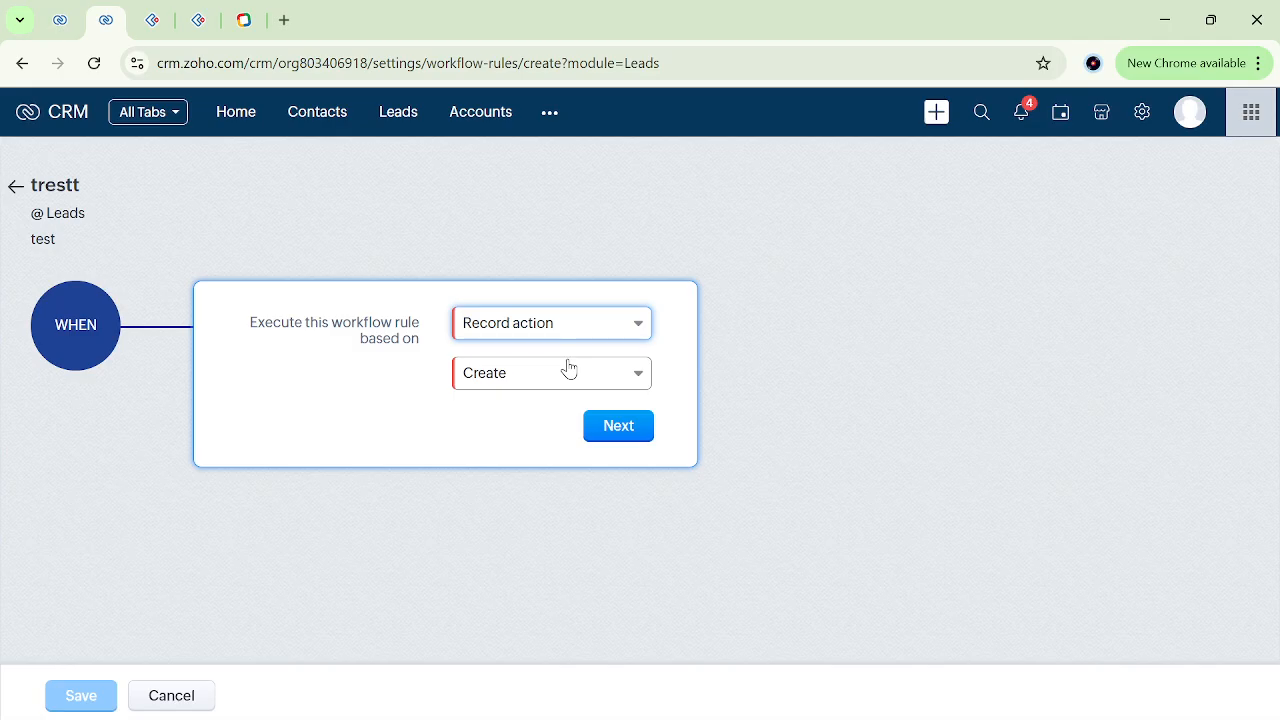
left_click(516, 381)
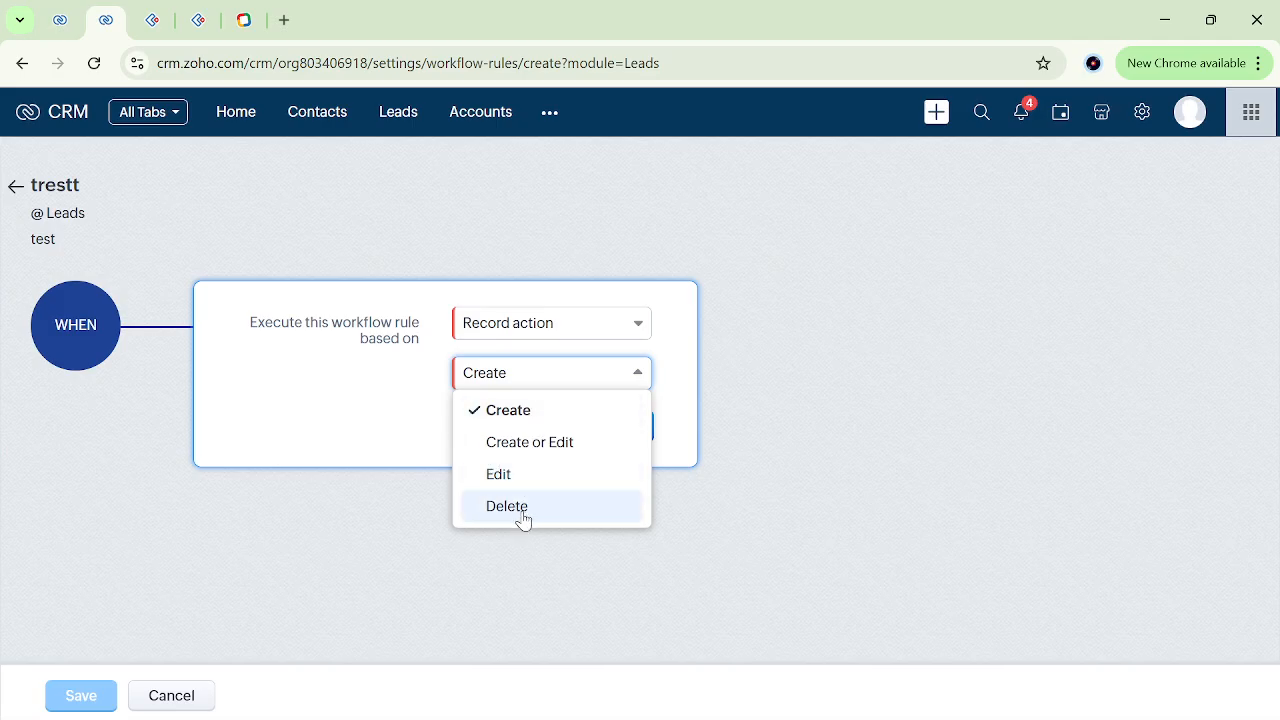
left_click(550, 442)
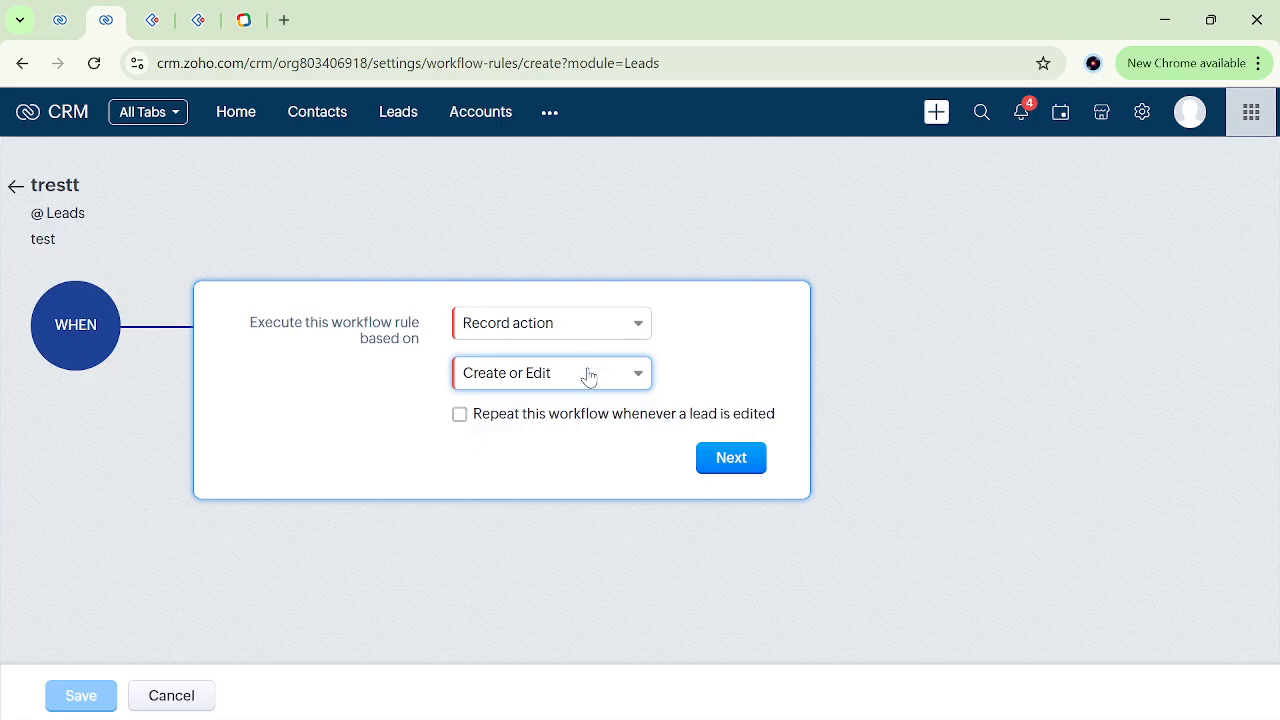
left_click(460, 419)
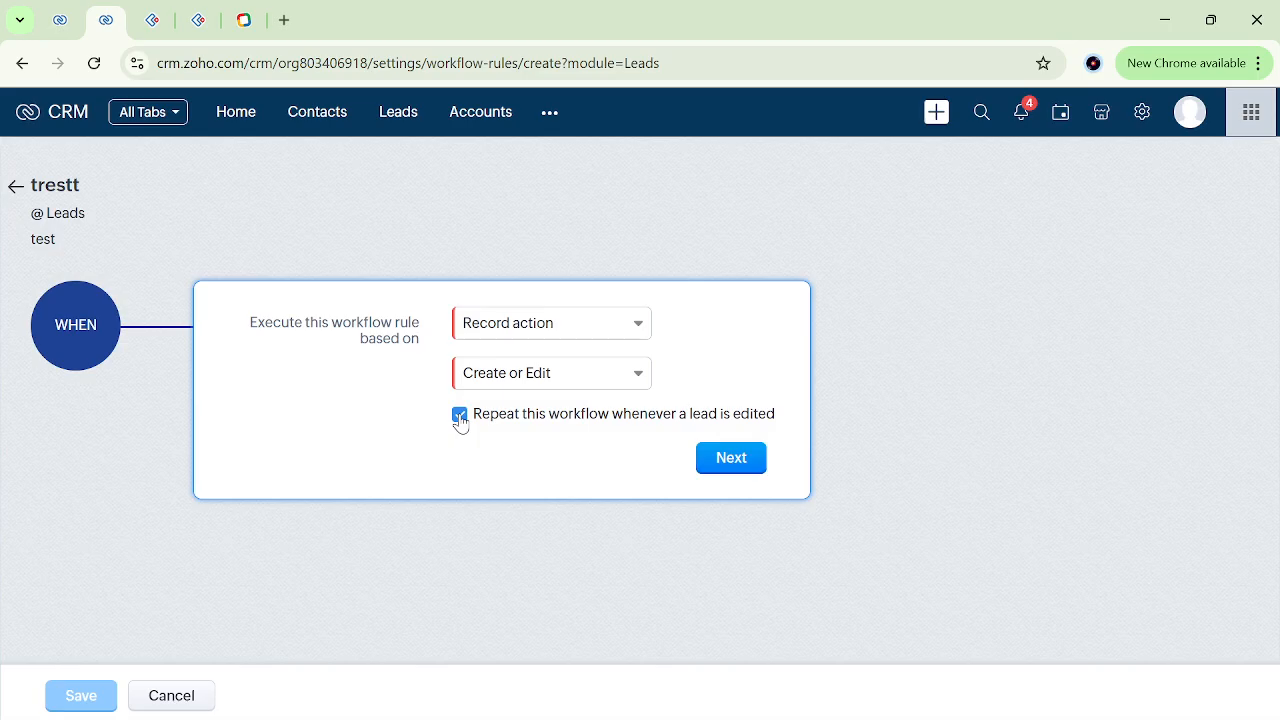
left_click(745, 469)
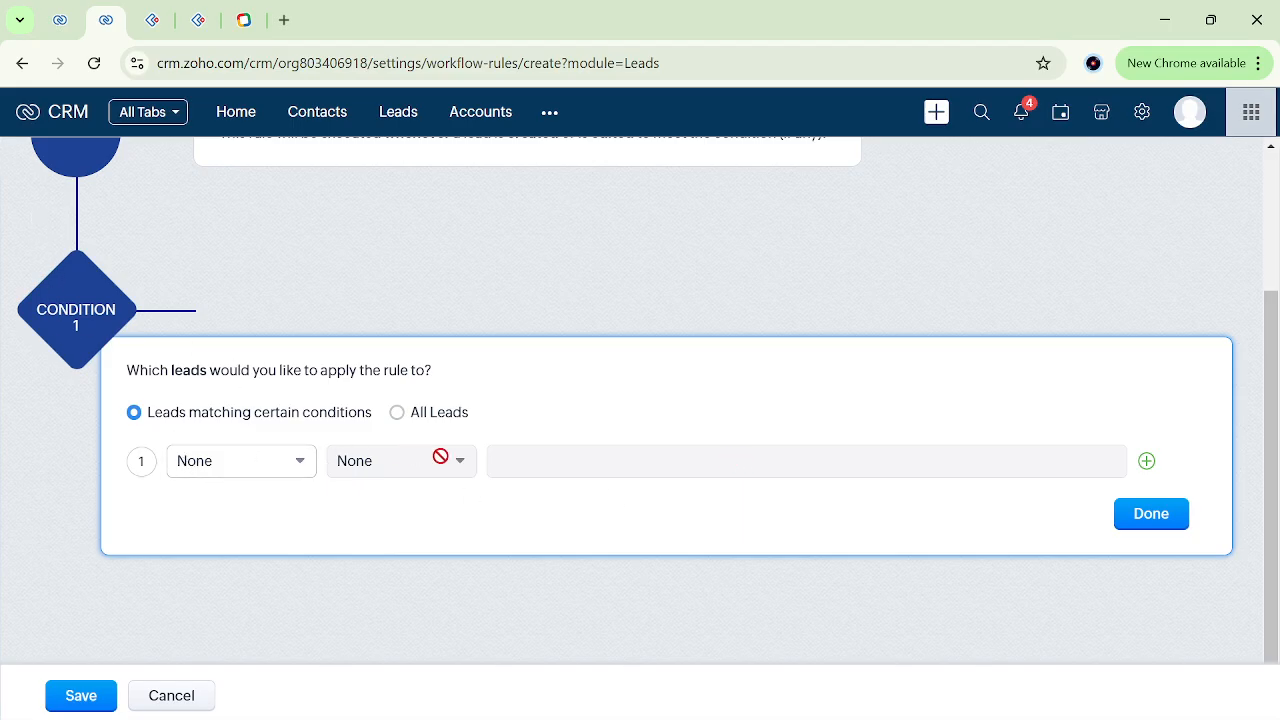
Open a new lead form in the other CRM tab and review its fields, such as Title and Phone, for the rule's condition.
left_click(256, 472)
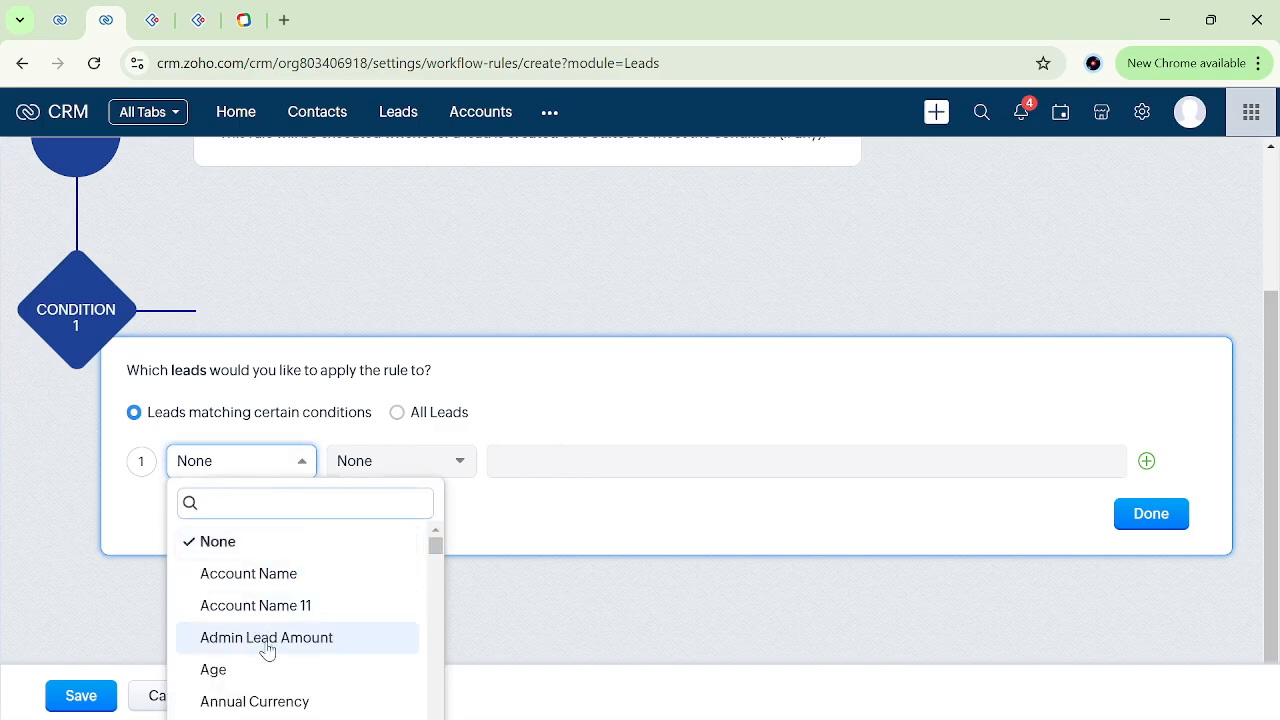
left_click(58, 12)
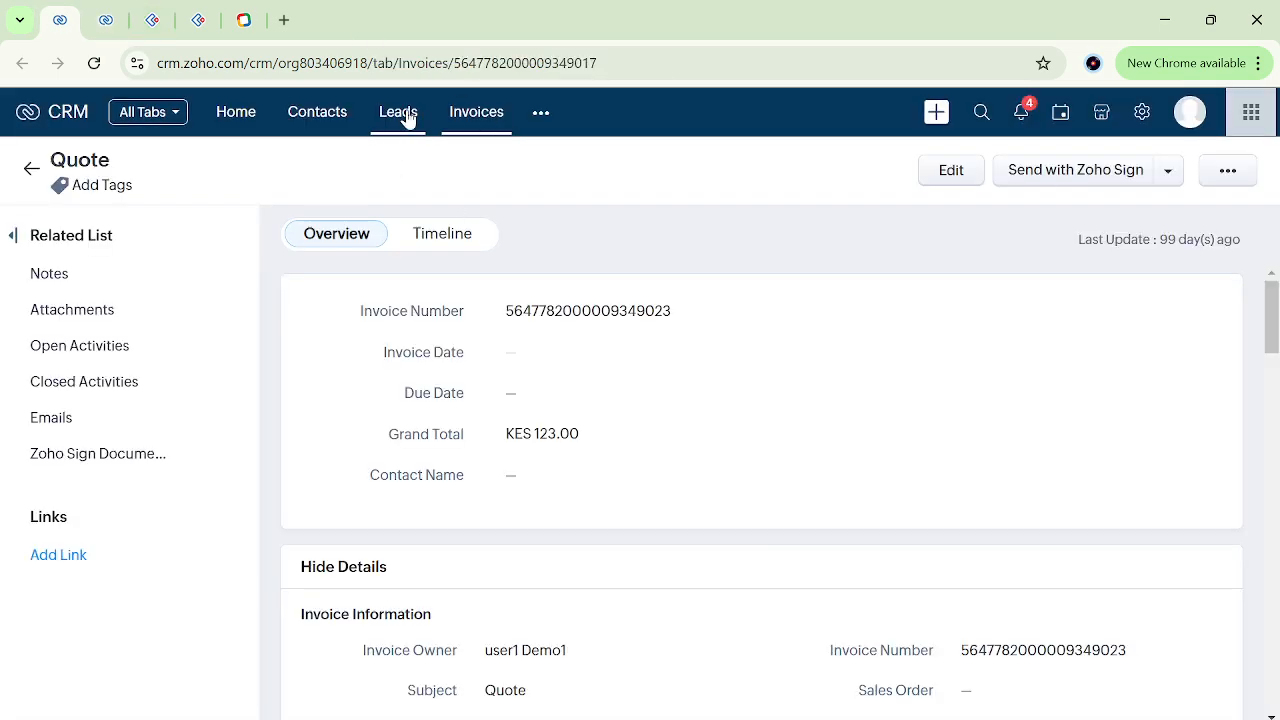
left_click(405, 115)
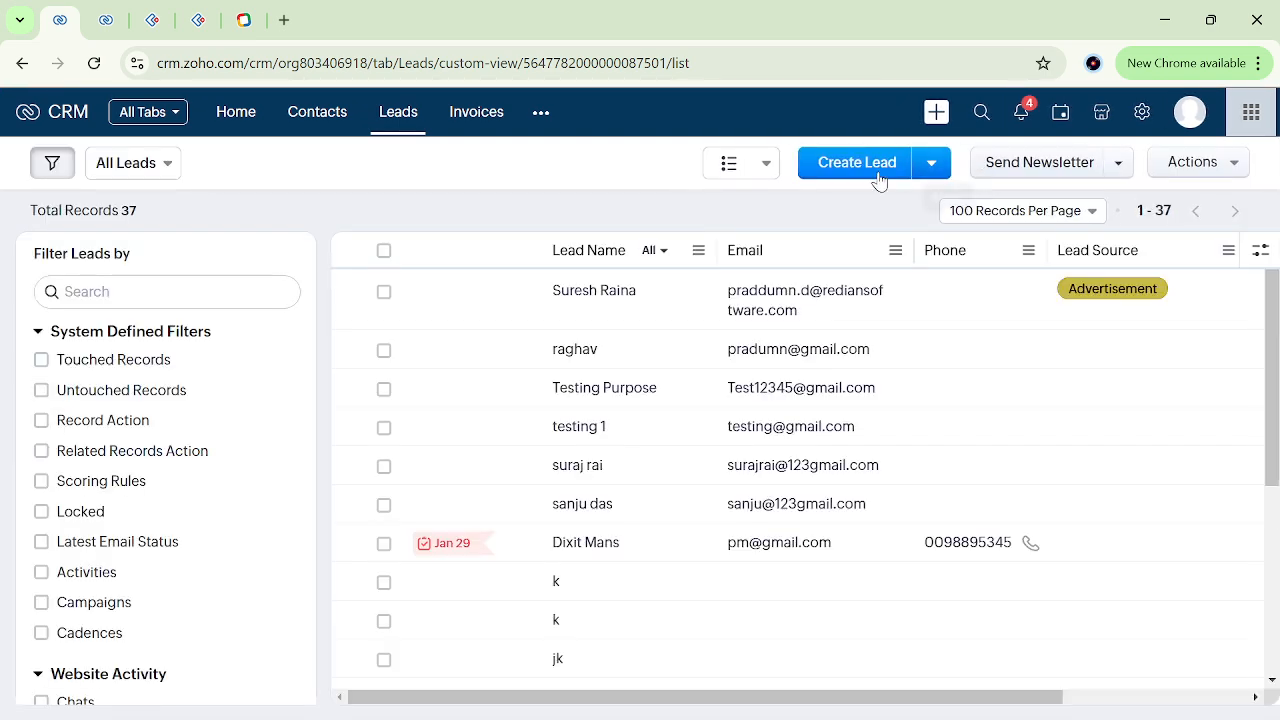
left_click(869, 173)
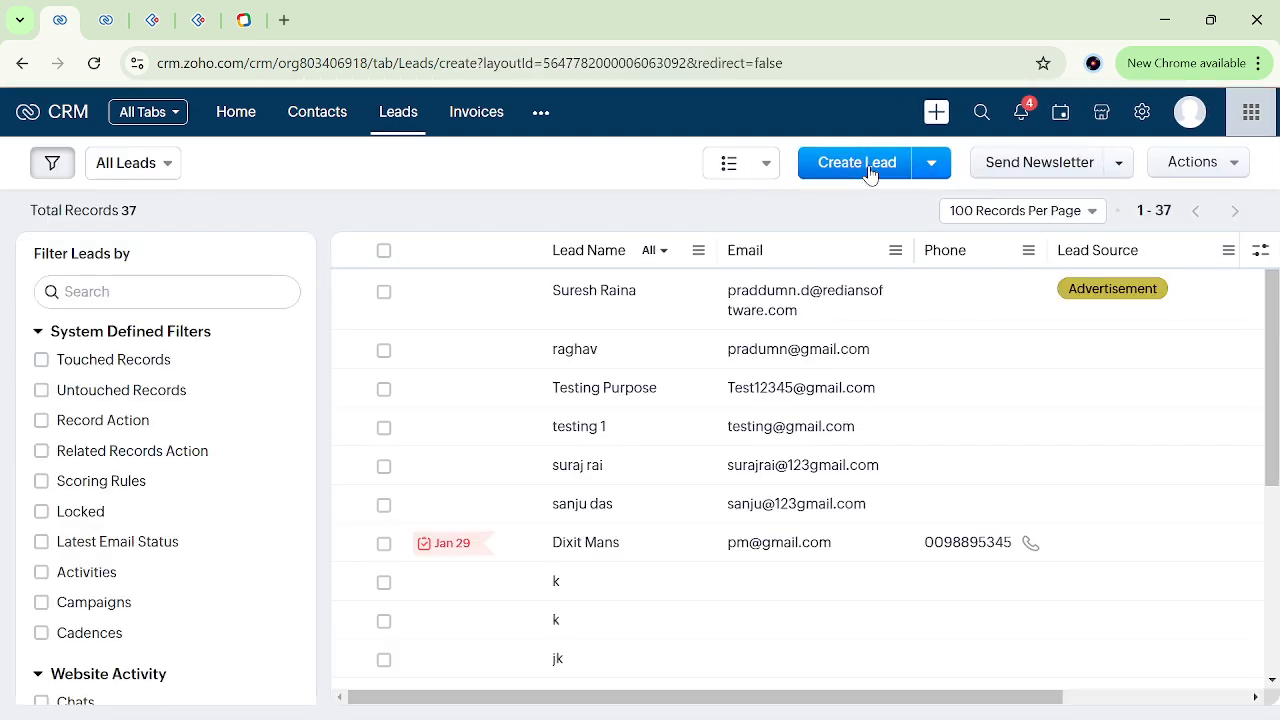
scroll(780, 400, "down", 3)
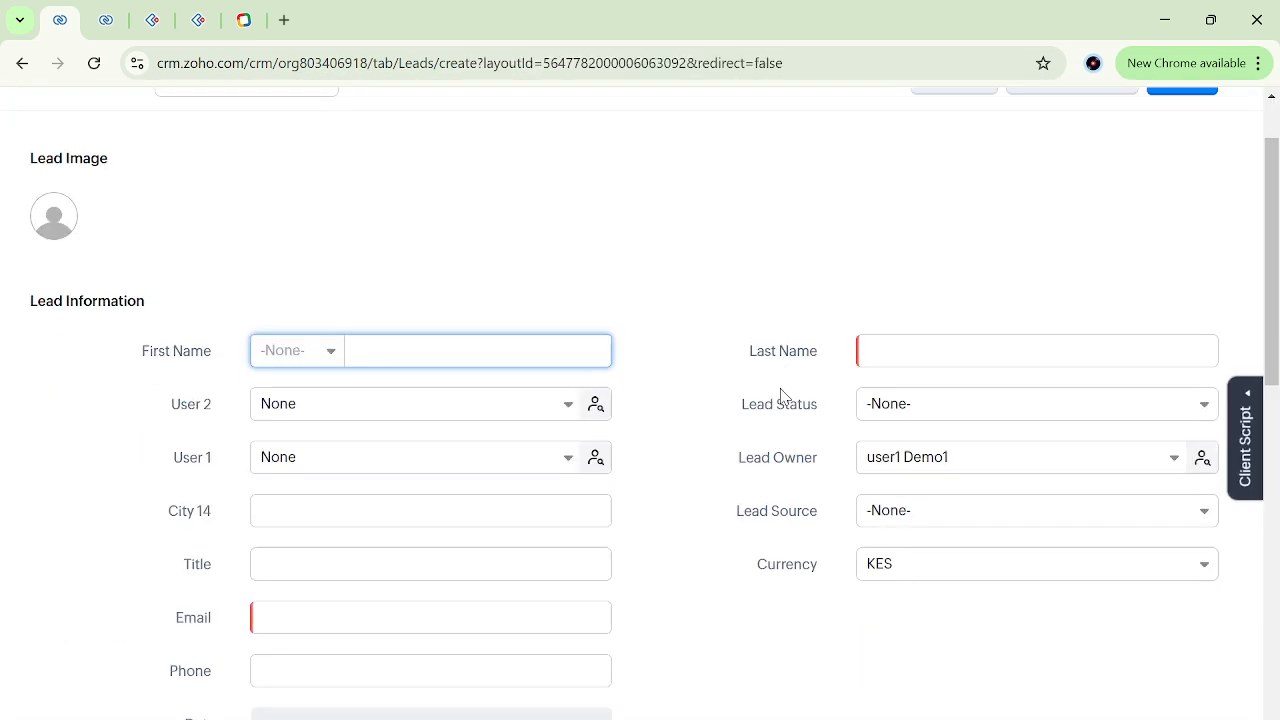
scroll(783, 397, "down", 1)
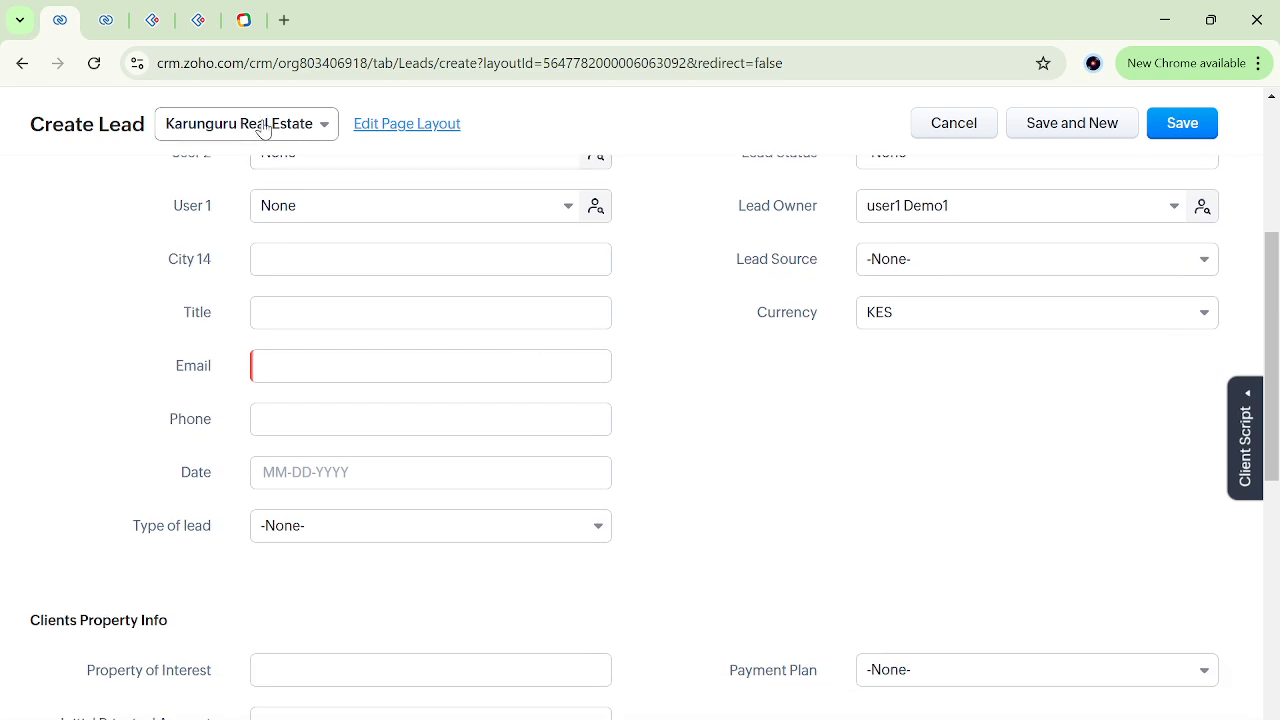
double_click(195, 420)
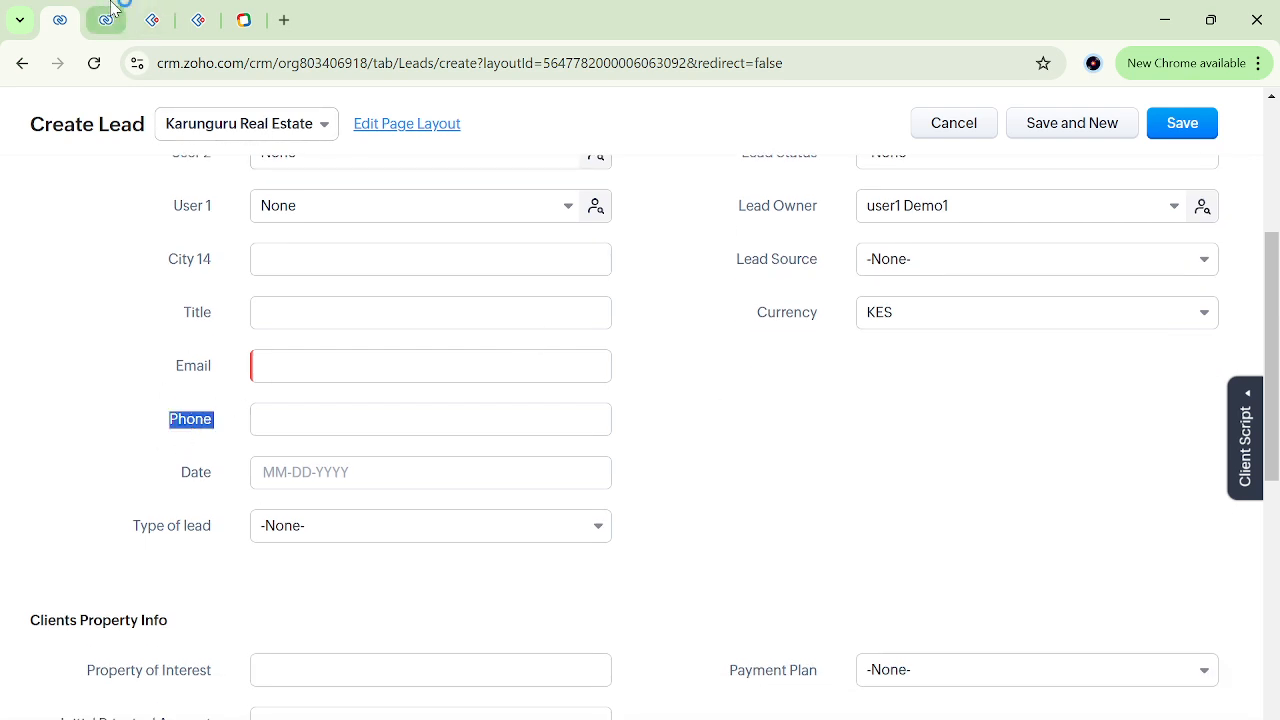
scroll(205, 420, "up", 1)
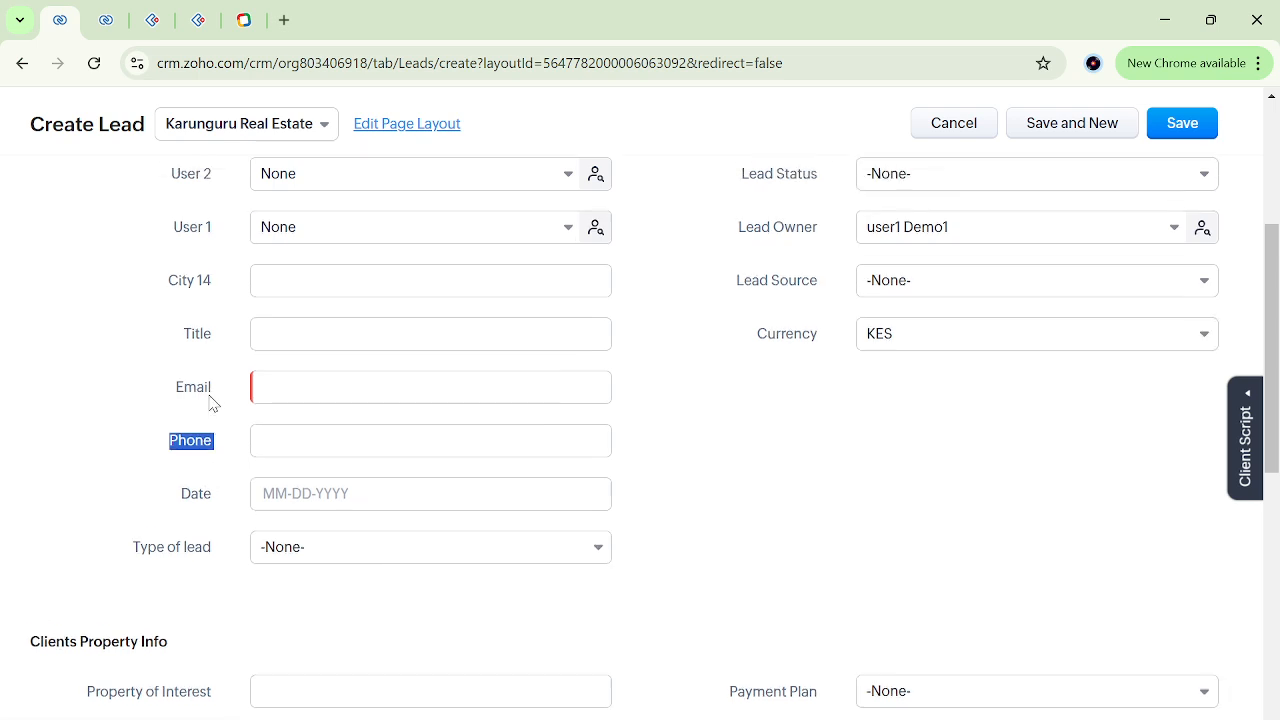
Return to the workflow rule, set its condition to Title is not empty, and finish the condition.
left_click(108, 20)
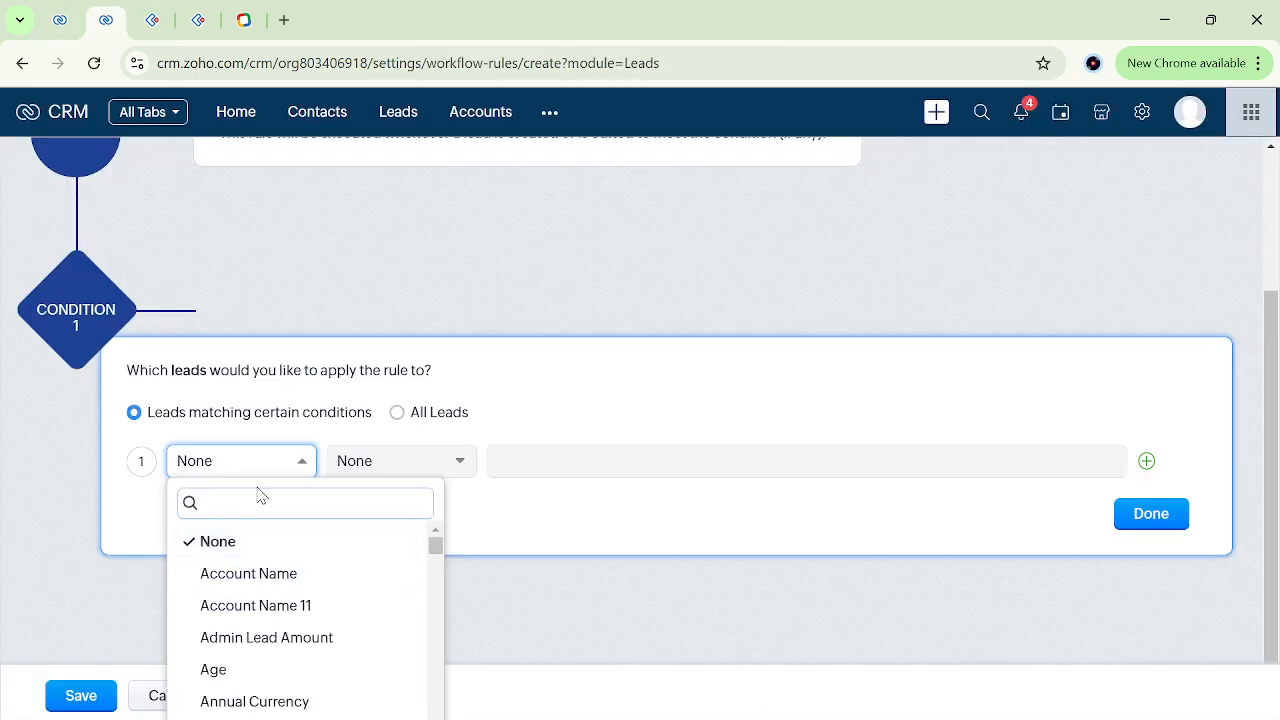
type("tit")
left_click(237, 550)
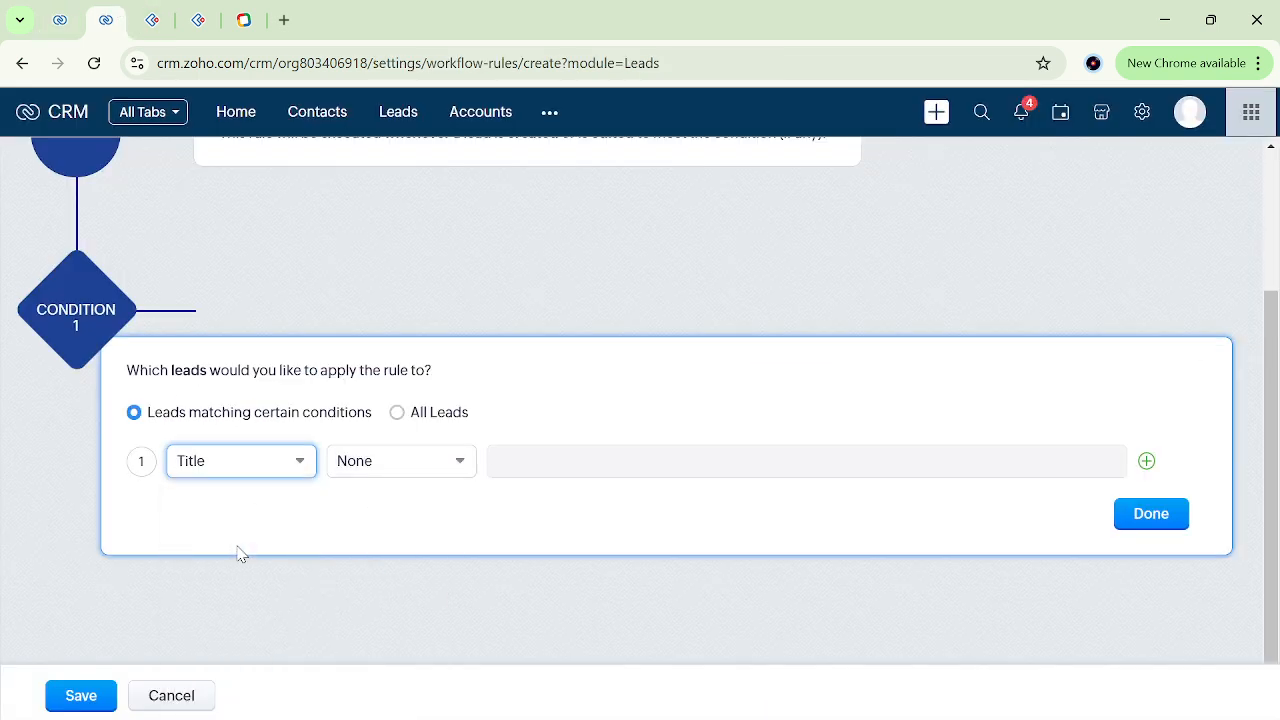
left_click(418, 472)
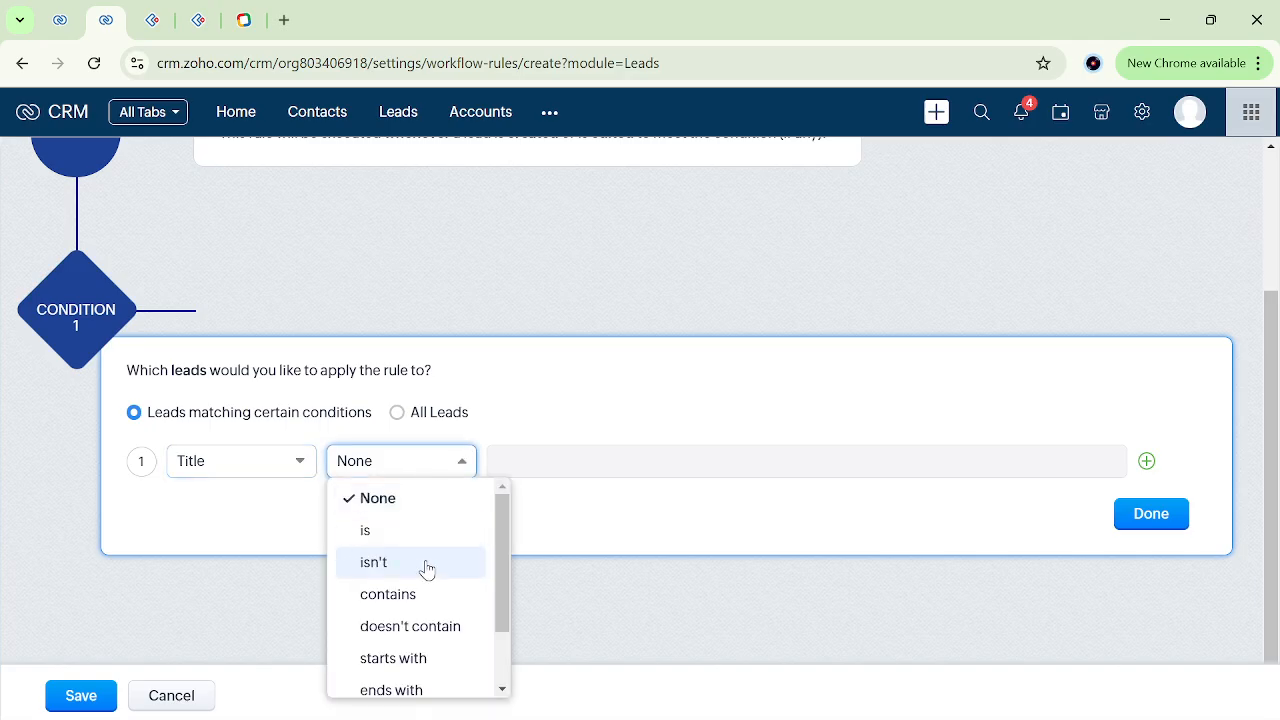
scroll(427, 569, "down", 2)
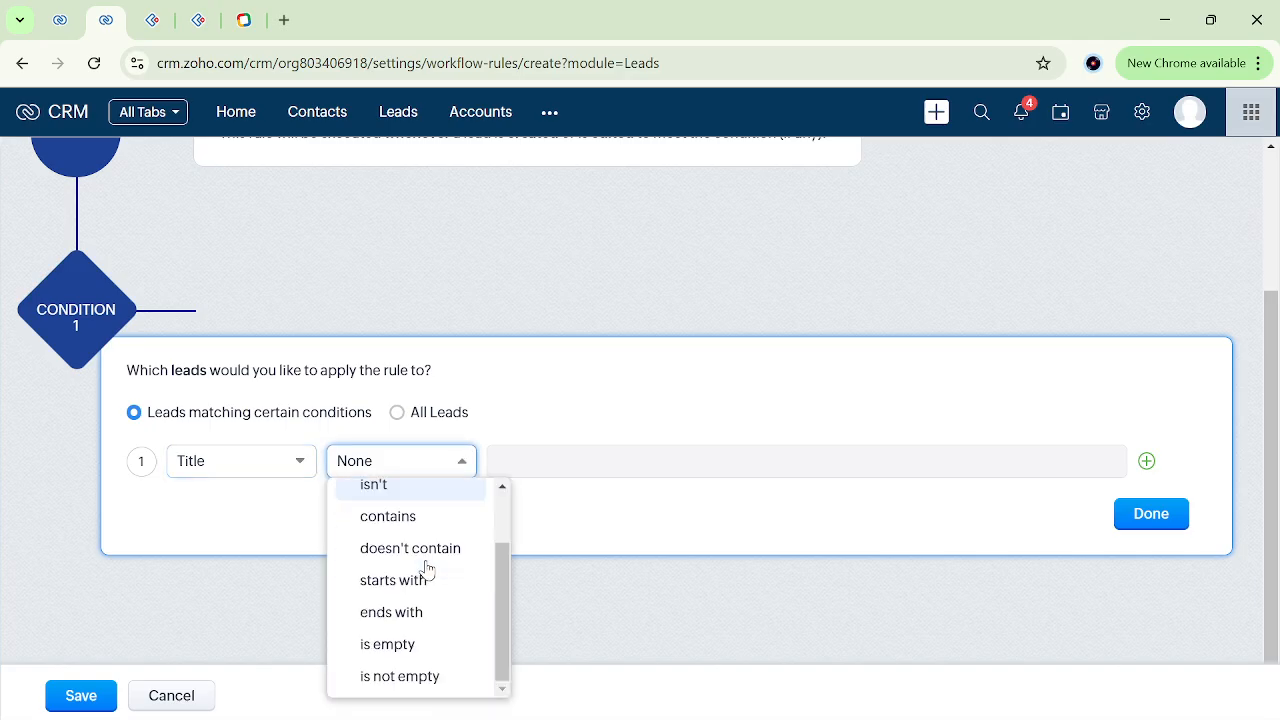
left_click(417, 677)
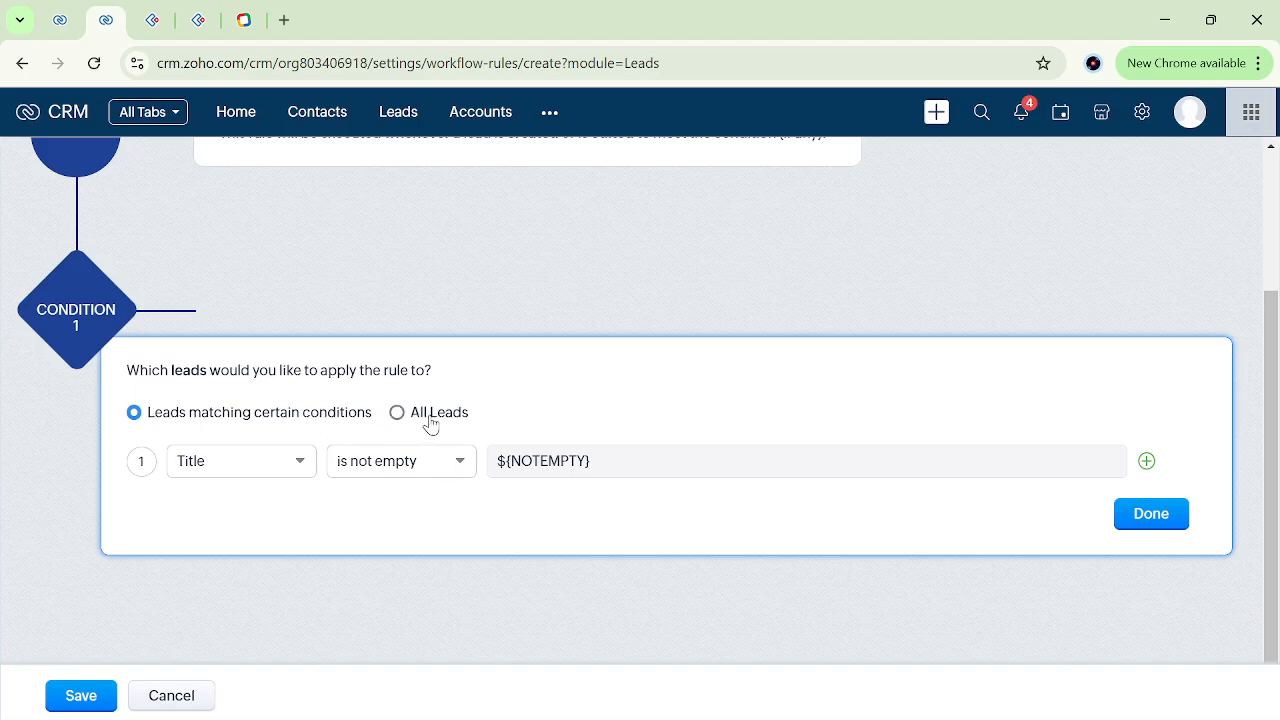
left_click(1172, 518)
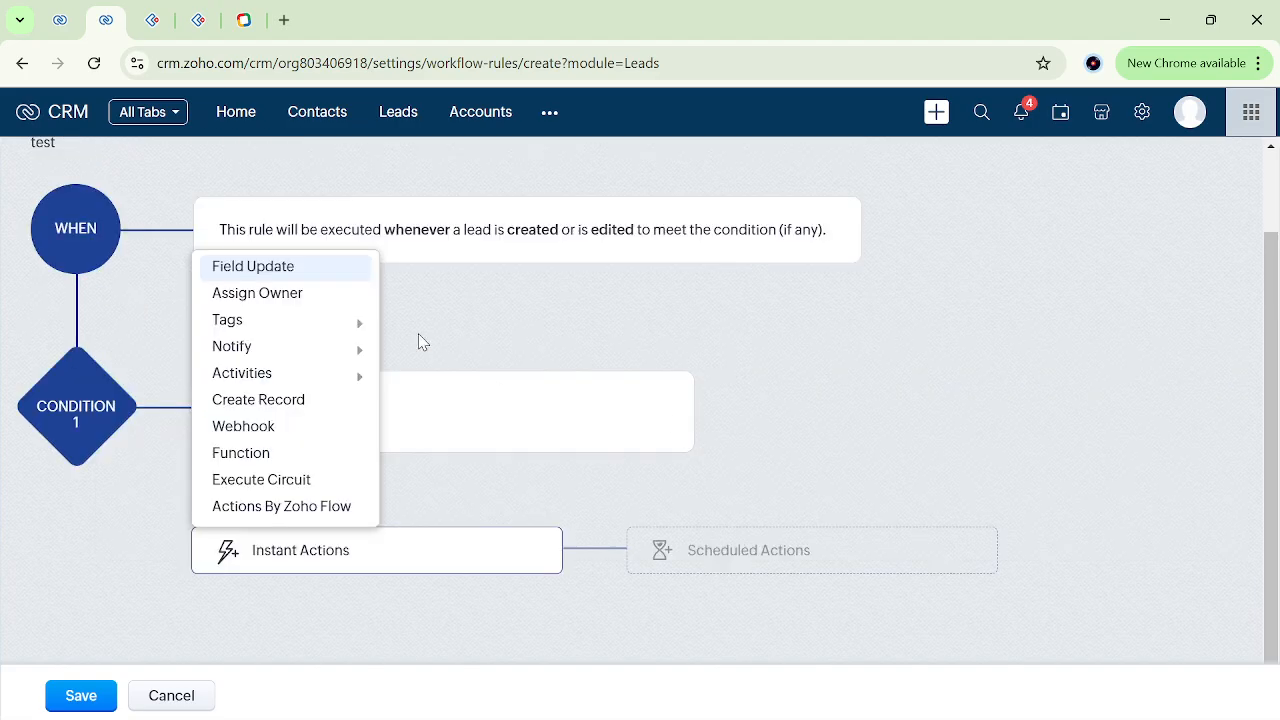
Create an instant field update named "tete" that fills the Leads module's Phone field with a phone number, and associate it with the rule.
left_click(277, 277)
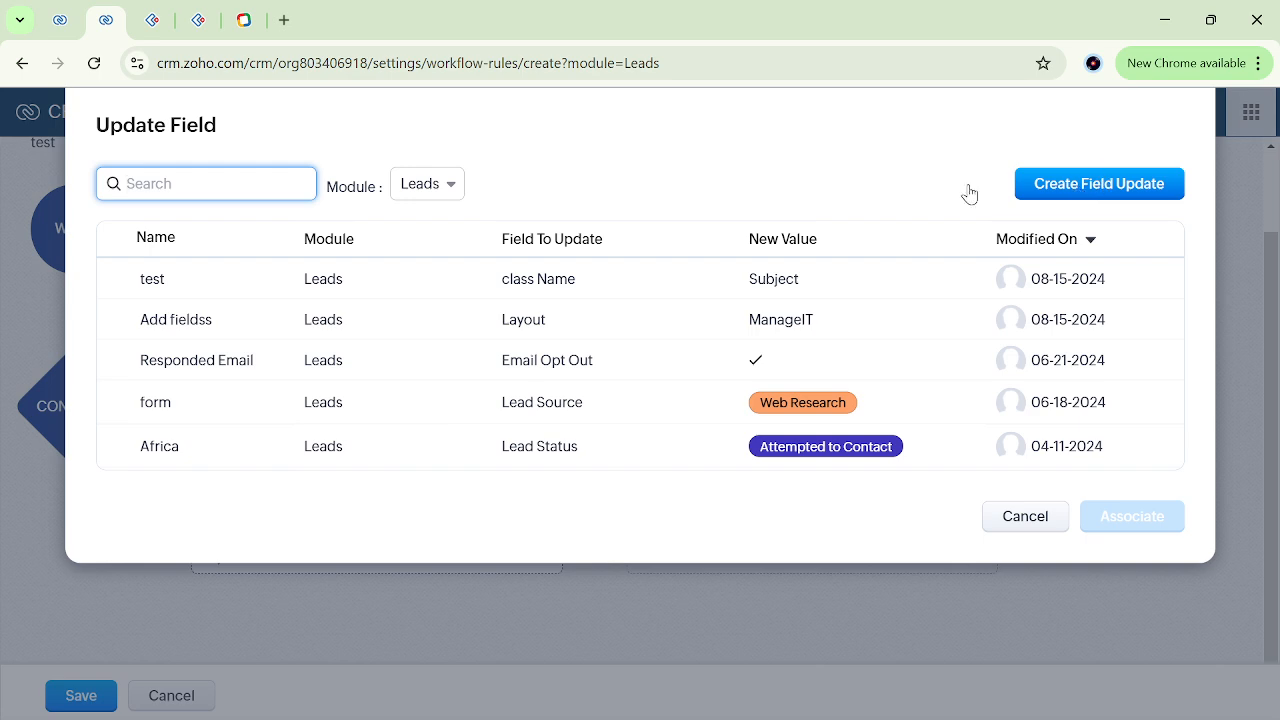
left_click(1105, 184)
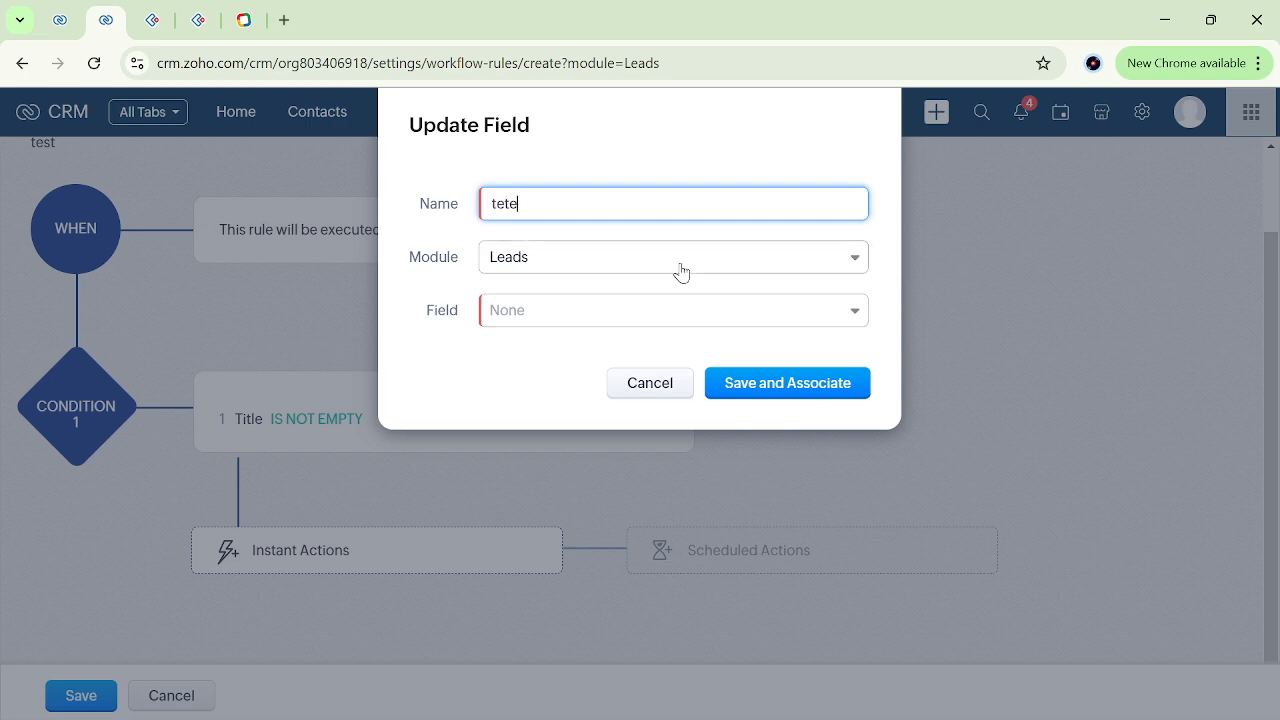
left_click(657, 318)
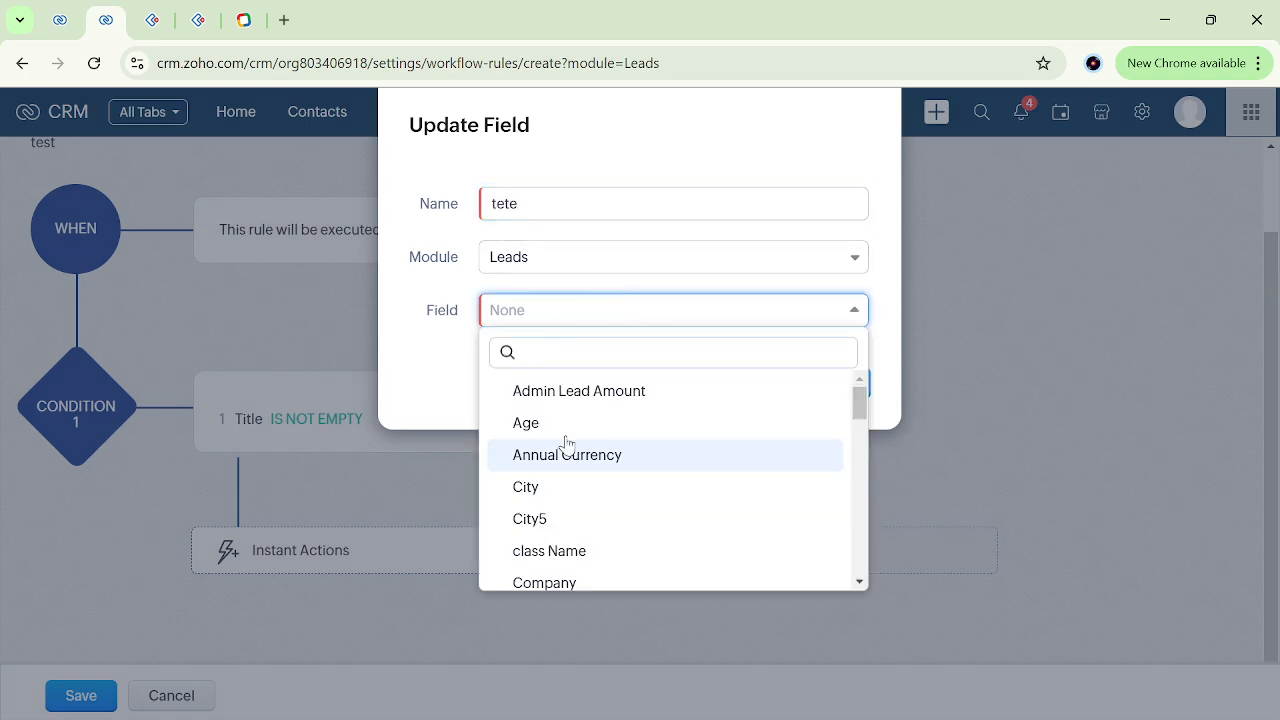
scroll(580, 498, "down", 2)
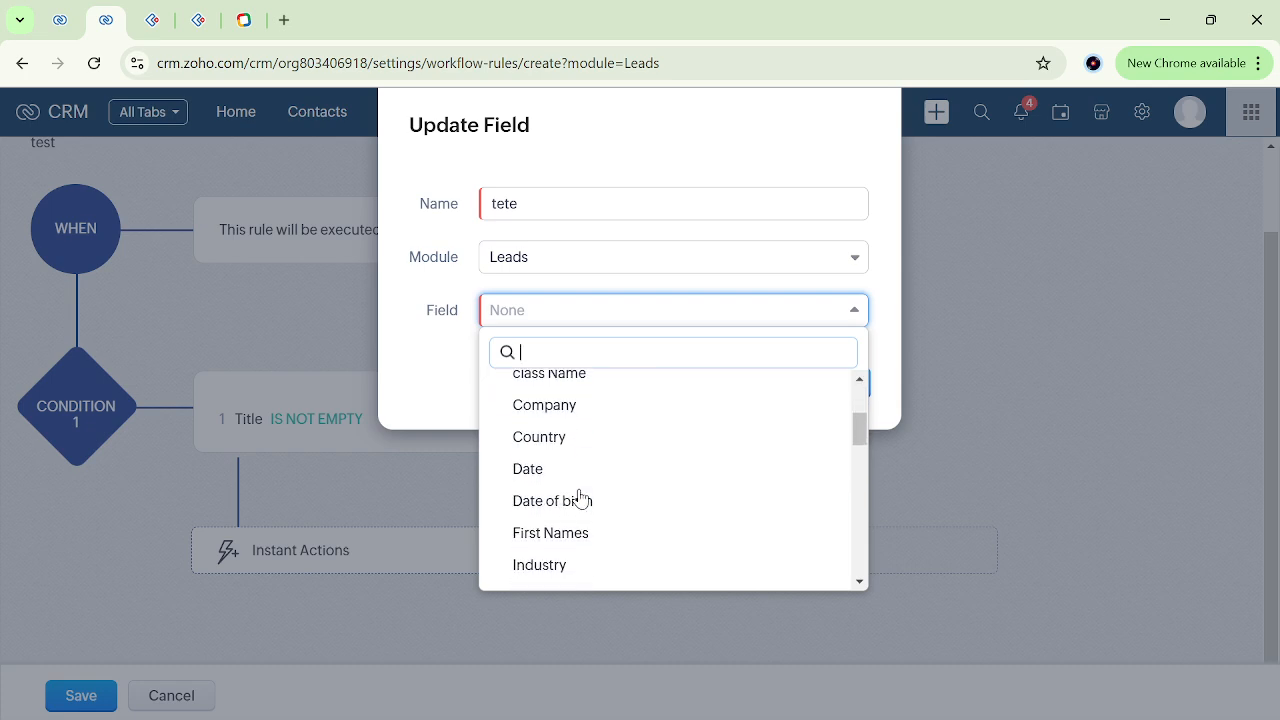
scroll(580, 498, "down", 5)
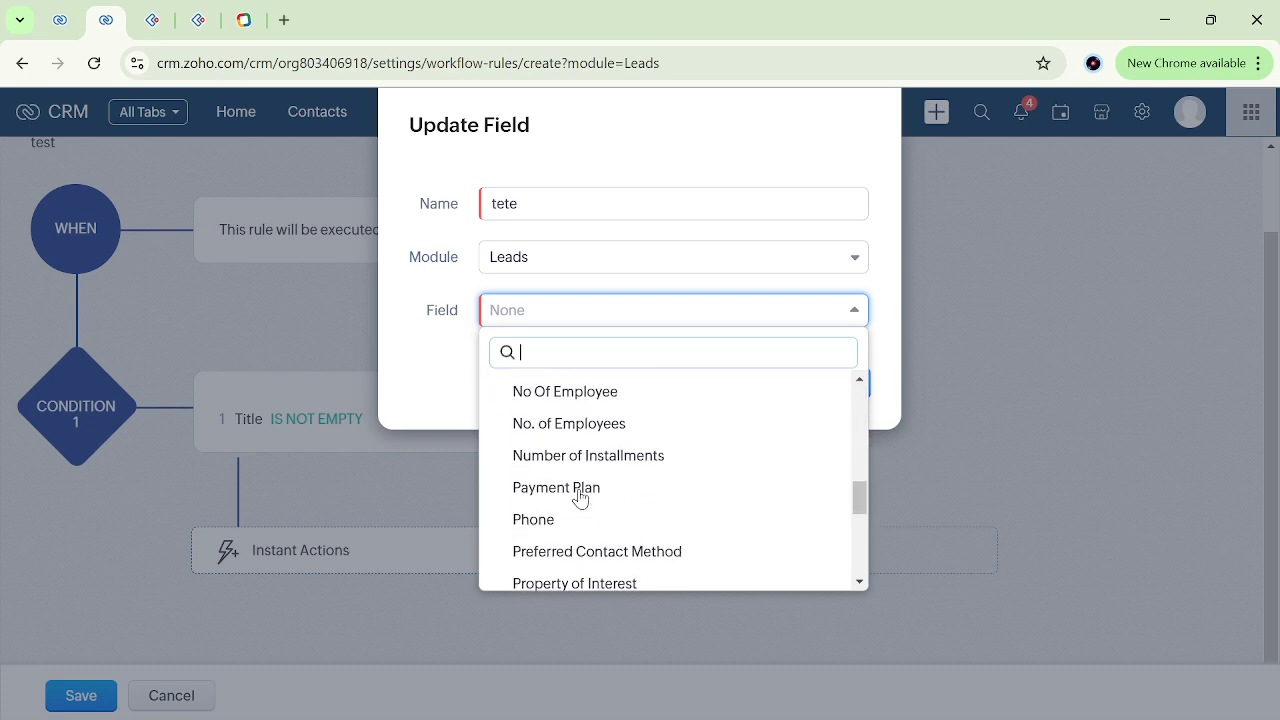
left_click(547, 510)
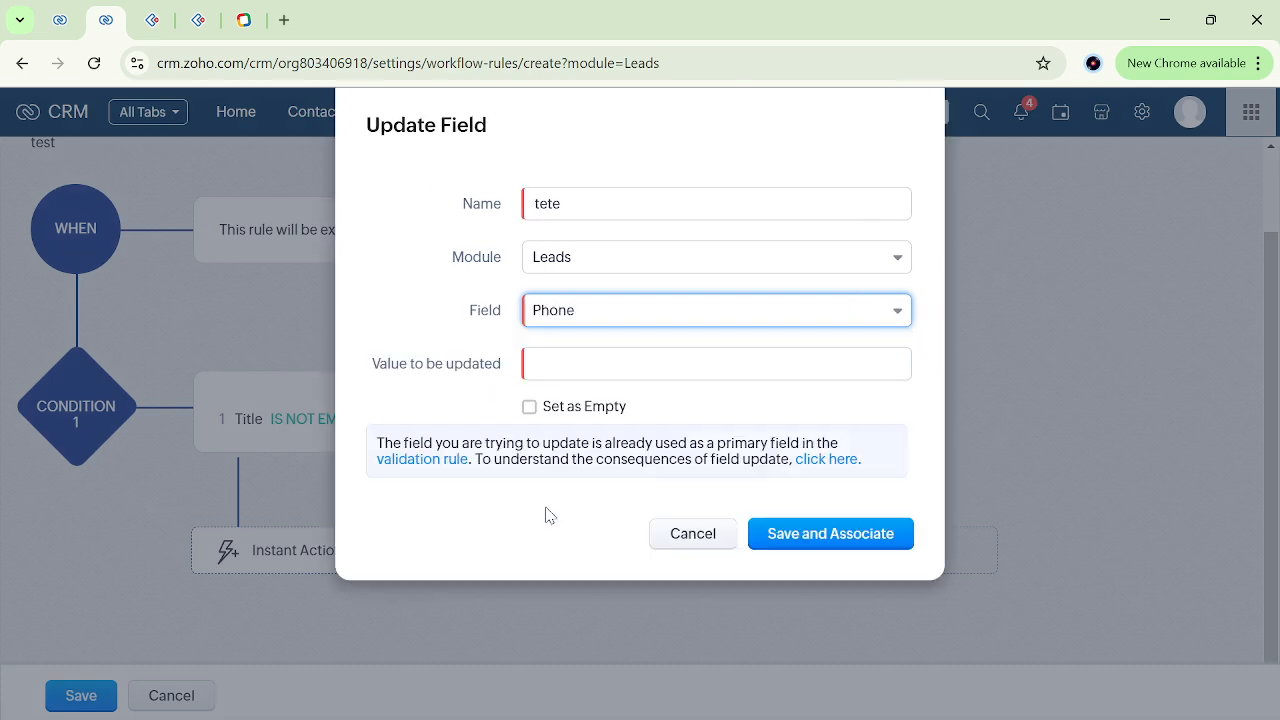
left_click(546, 370)
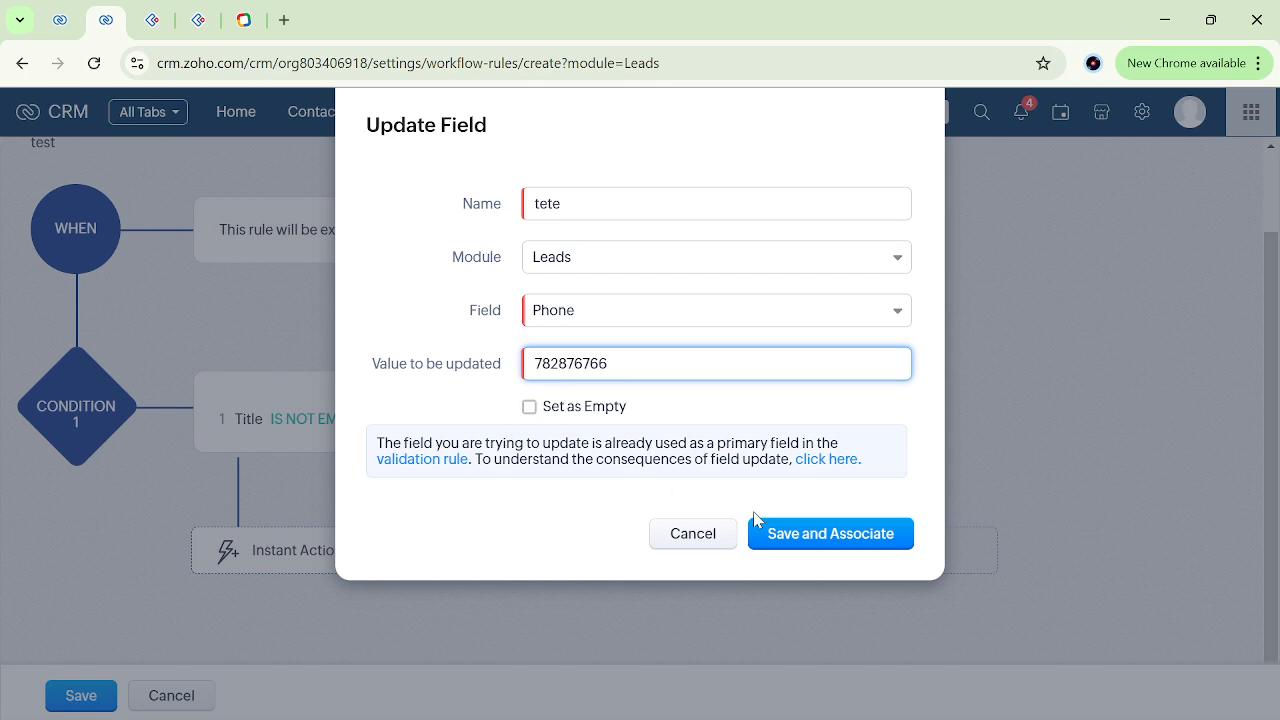
left_click(817, 541)
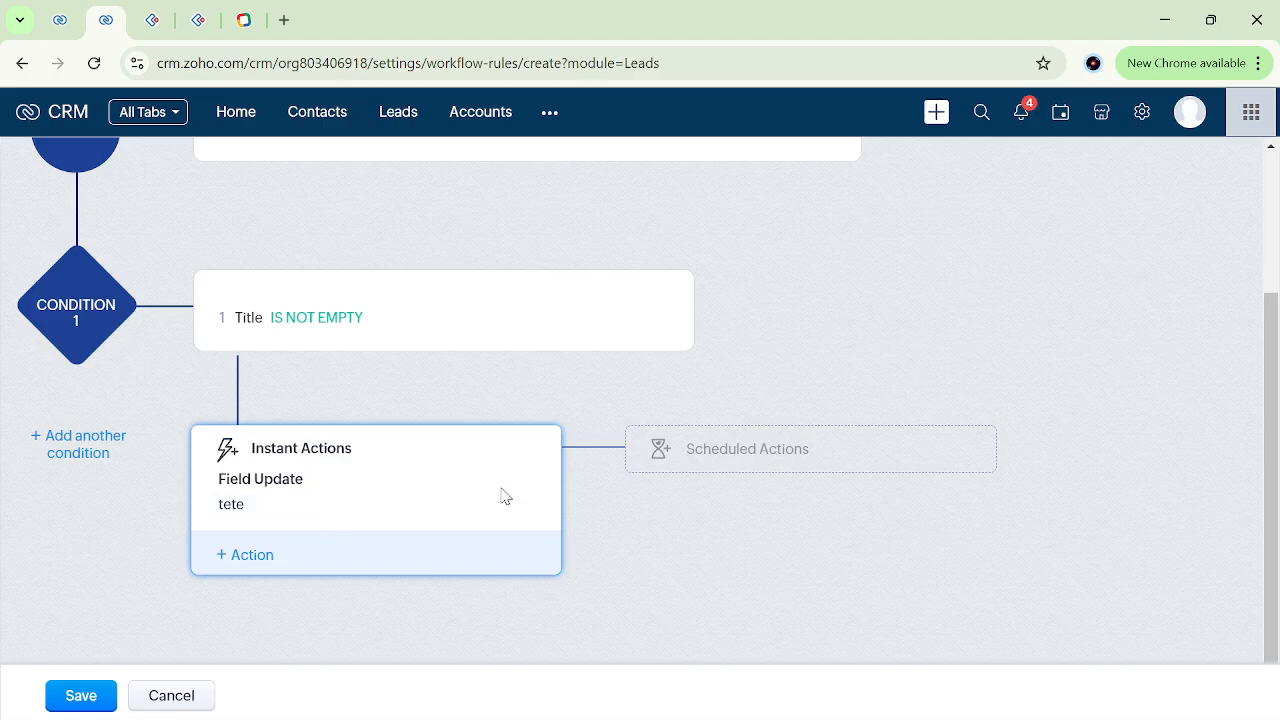
Review the rule's trigger, condition and instant action, and save the workflow rule.
scroll(635, 449, "up", 2)
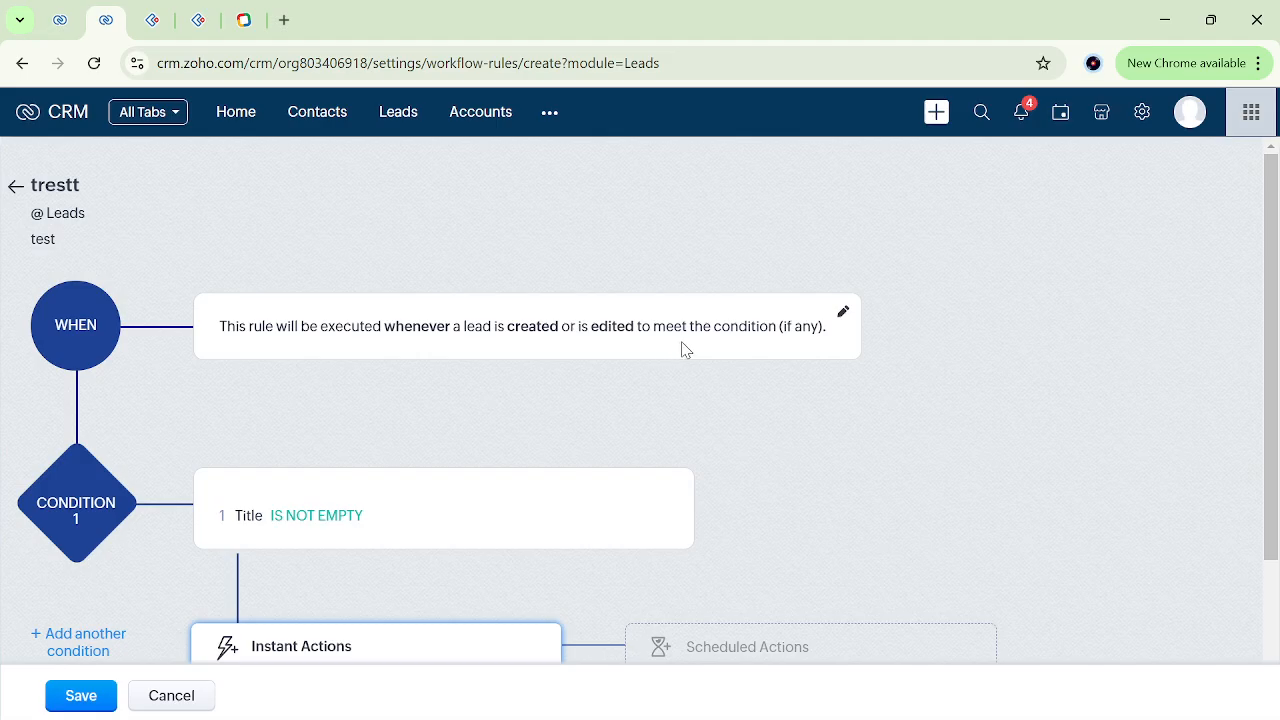
scroll(685, 349, "down", 1)
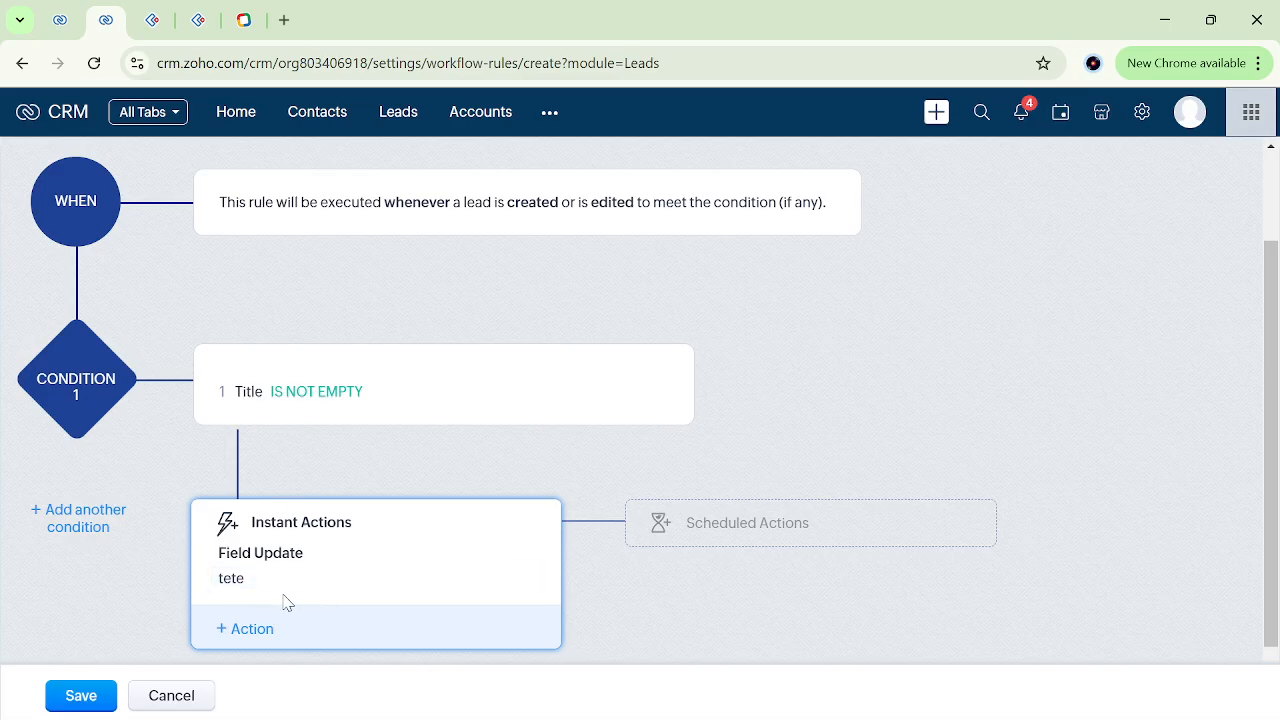
scroll(285, 601, "down", 1)
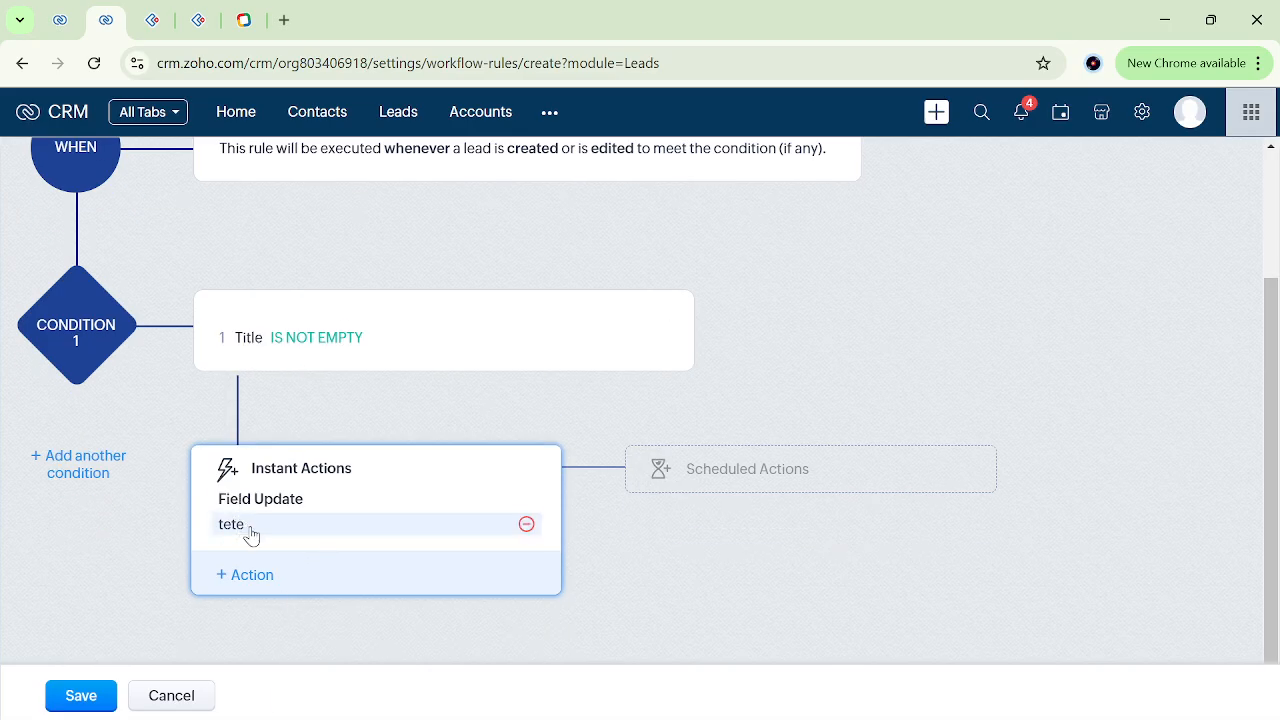
left_click(95, 697)
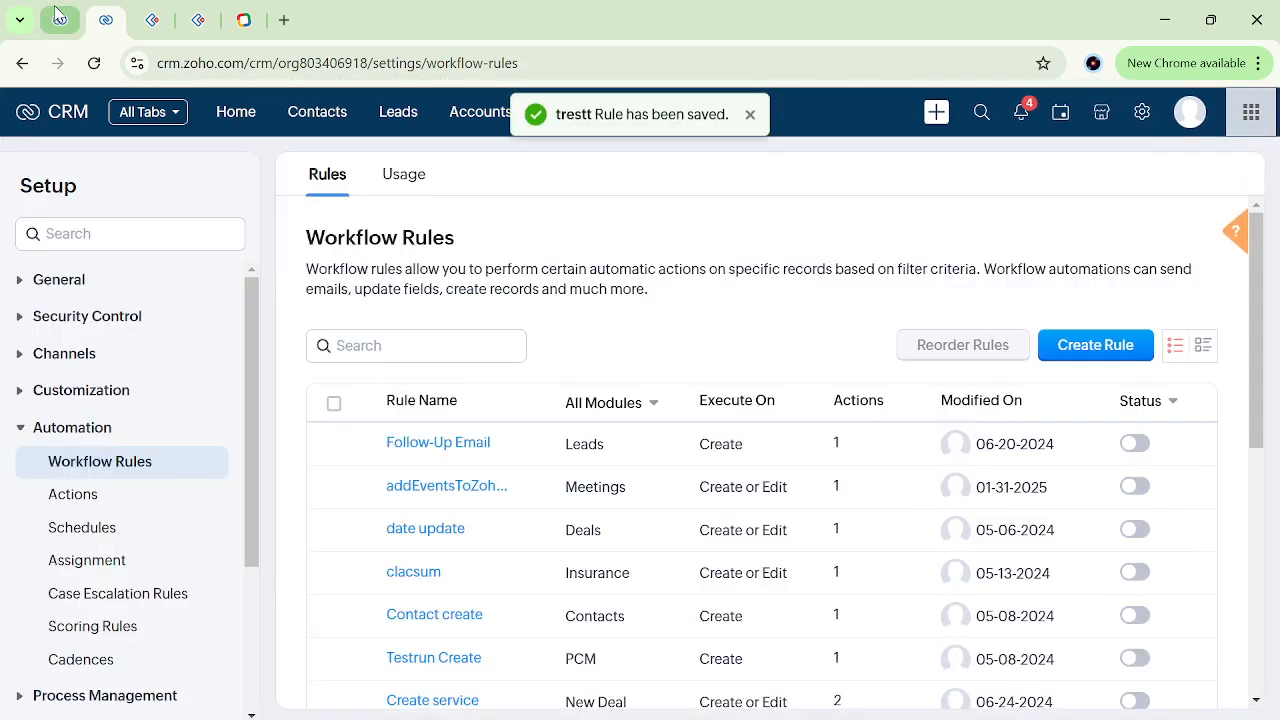
Reload the new lead form in the other CRM tab and check its Title and Phone fields.
left_click(70, 12)
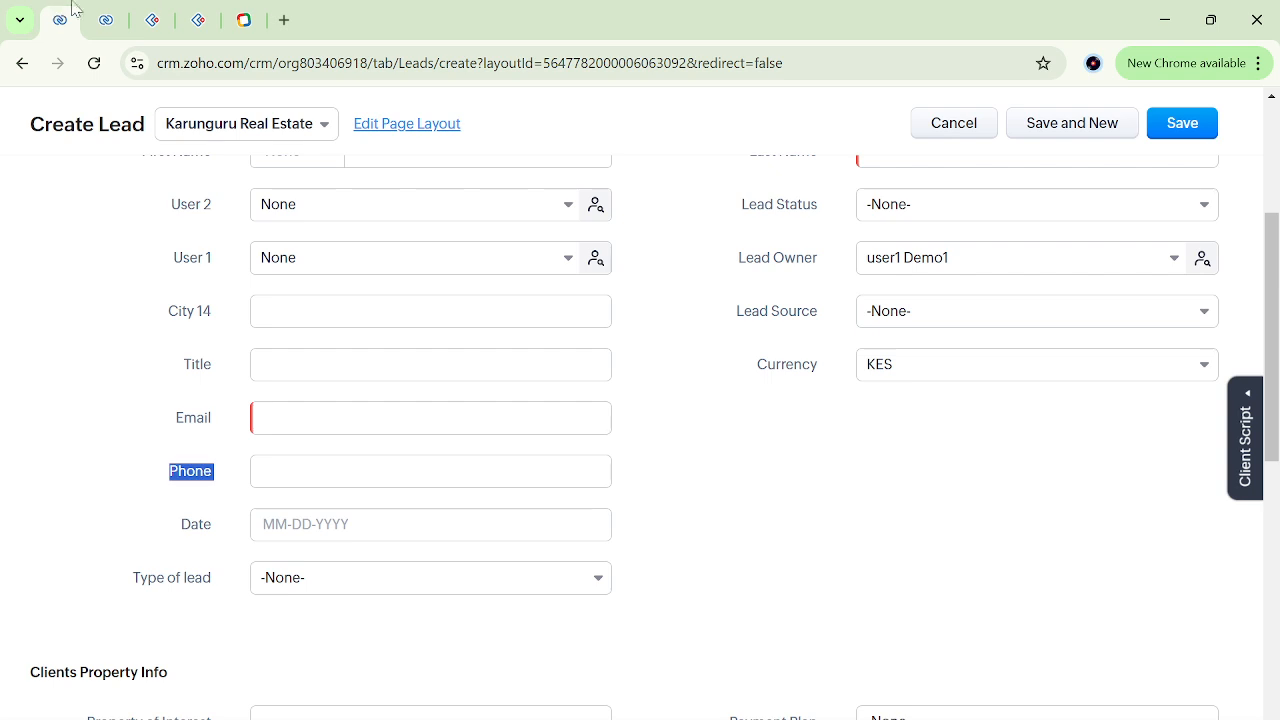
left_click(281, 62)
key("Return")
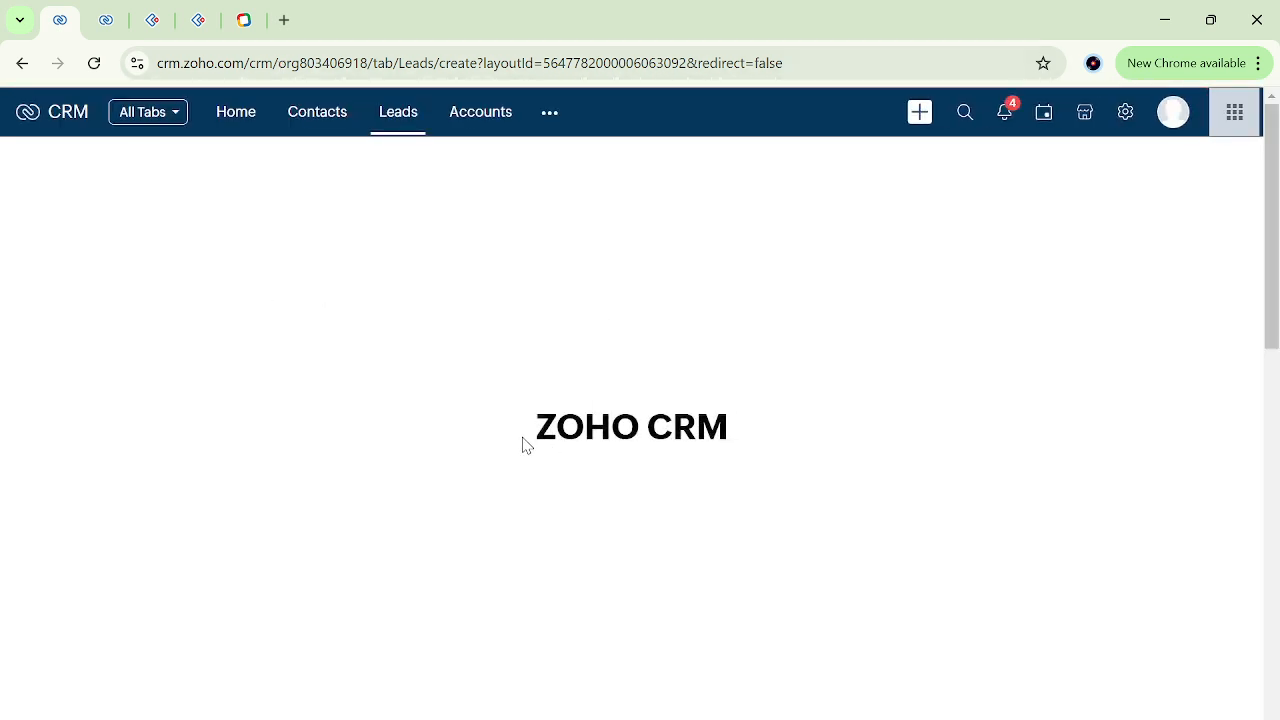
scroll(694, 511, "down", 2)
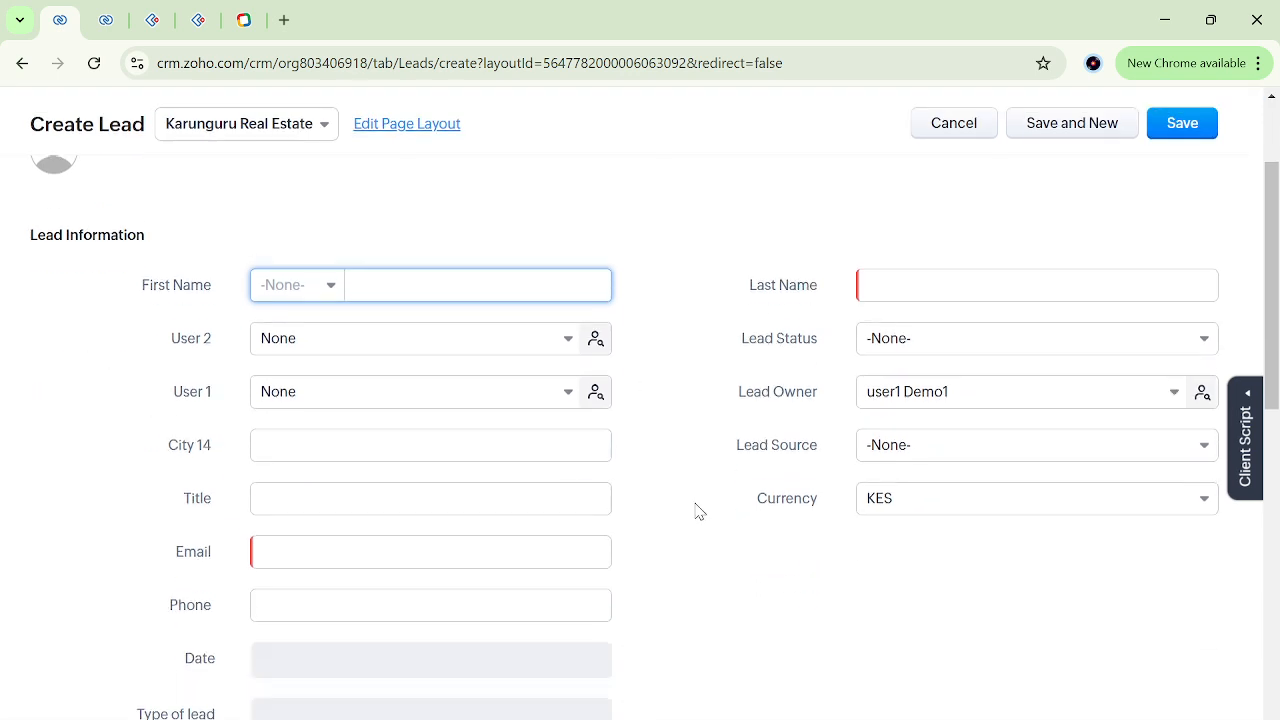
left_click(287, 478)
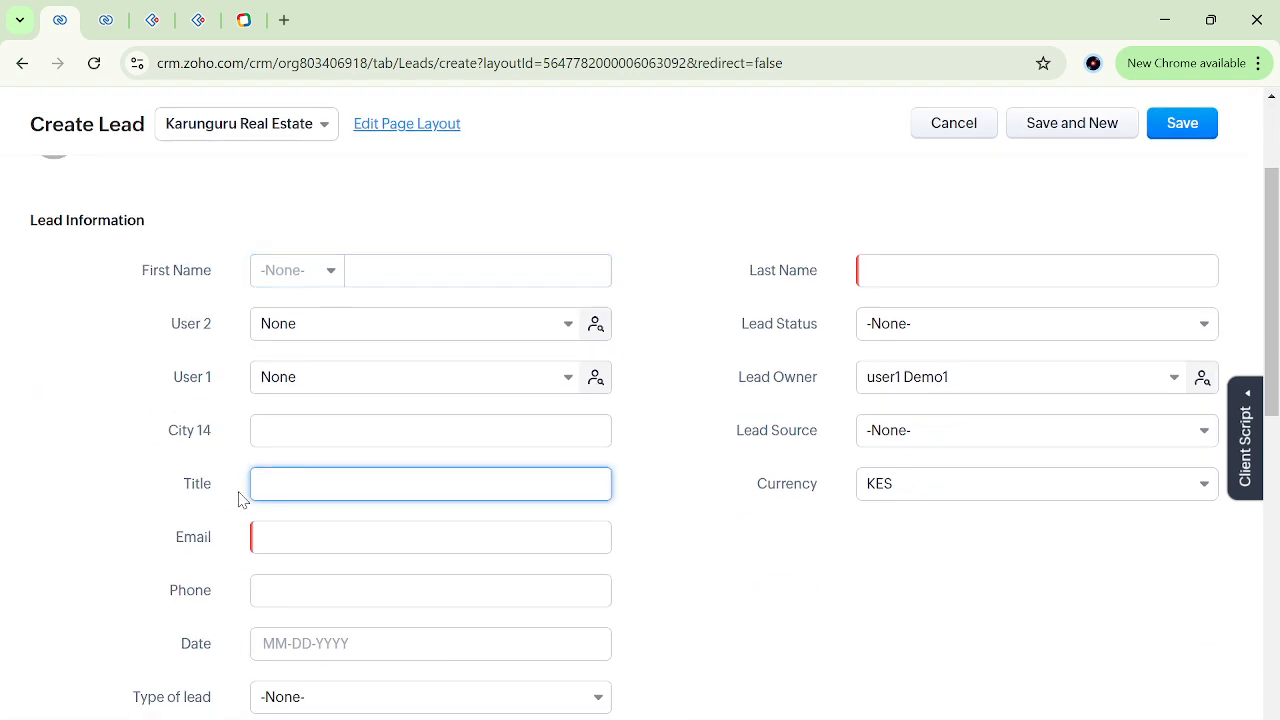
left_click(199, 504)
scroll(199, 504, "down", 1)
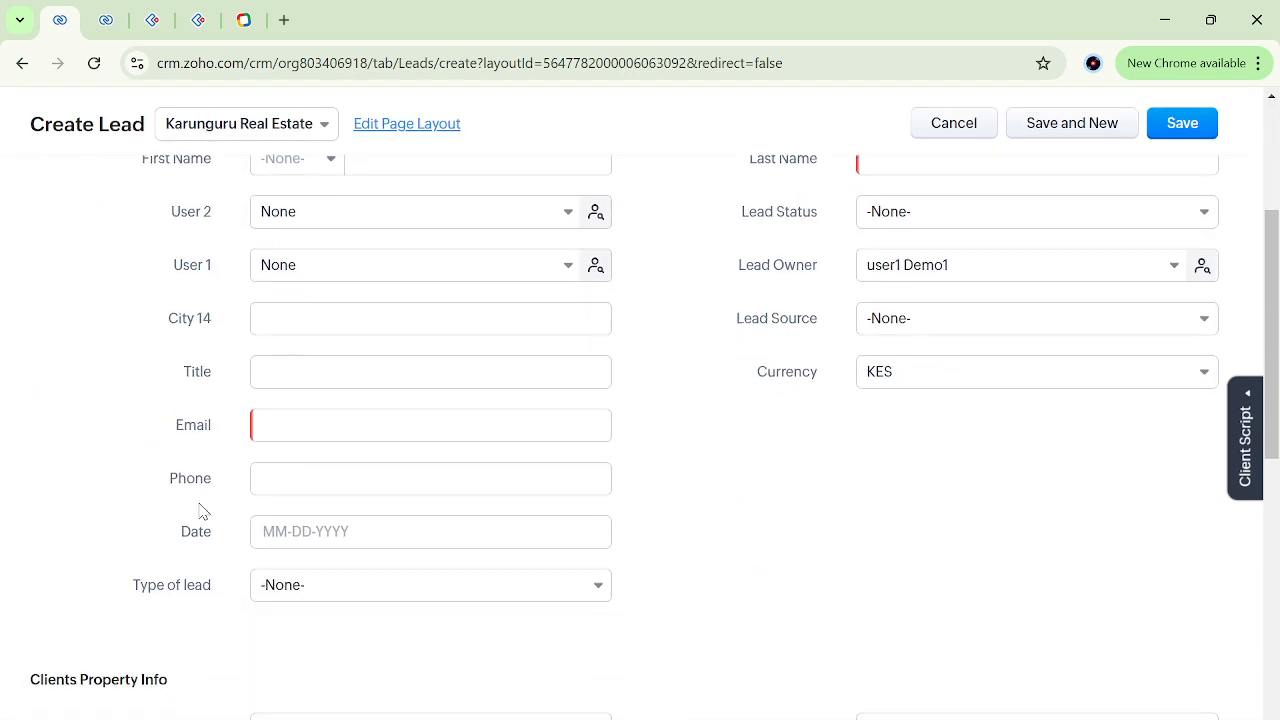
scroll(603, 347, "up", 3)
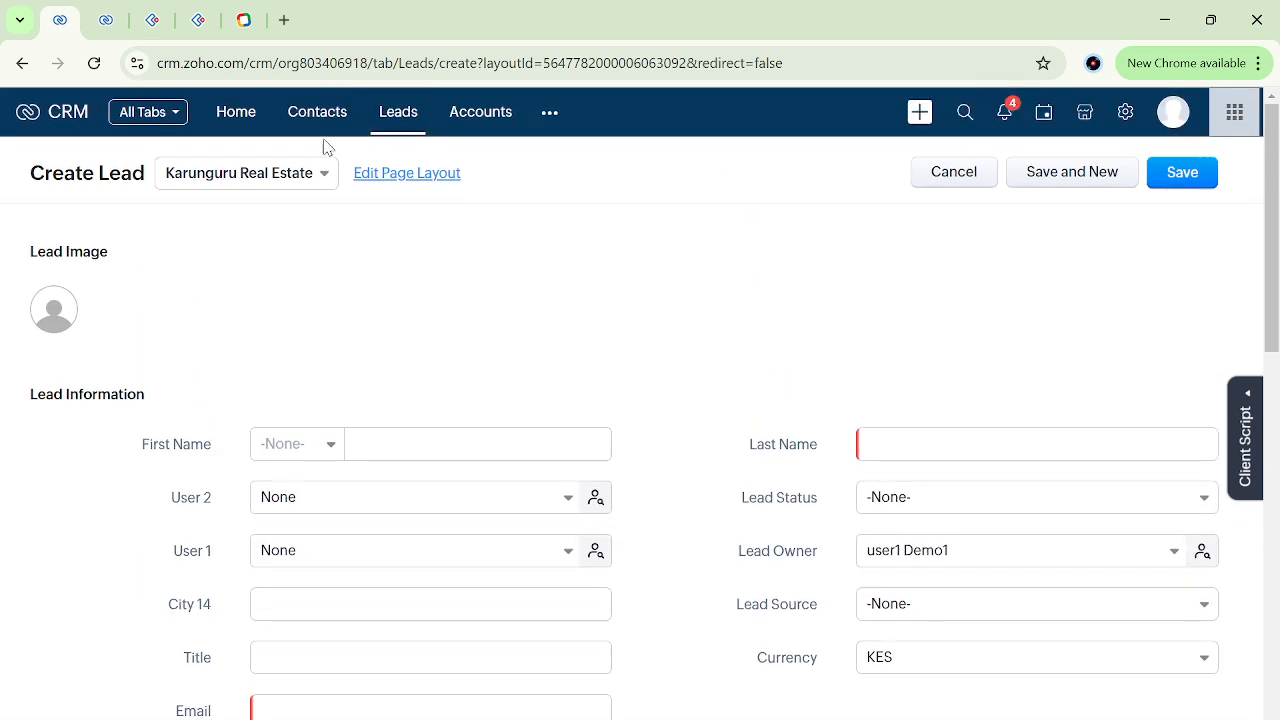
Go to the Leads list and open the first lead's record at its Title and Phone fields.
left_click(397, 115)
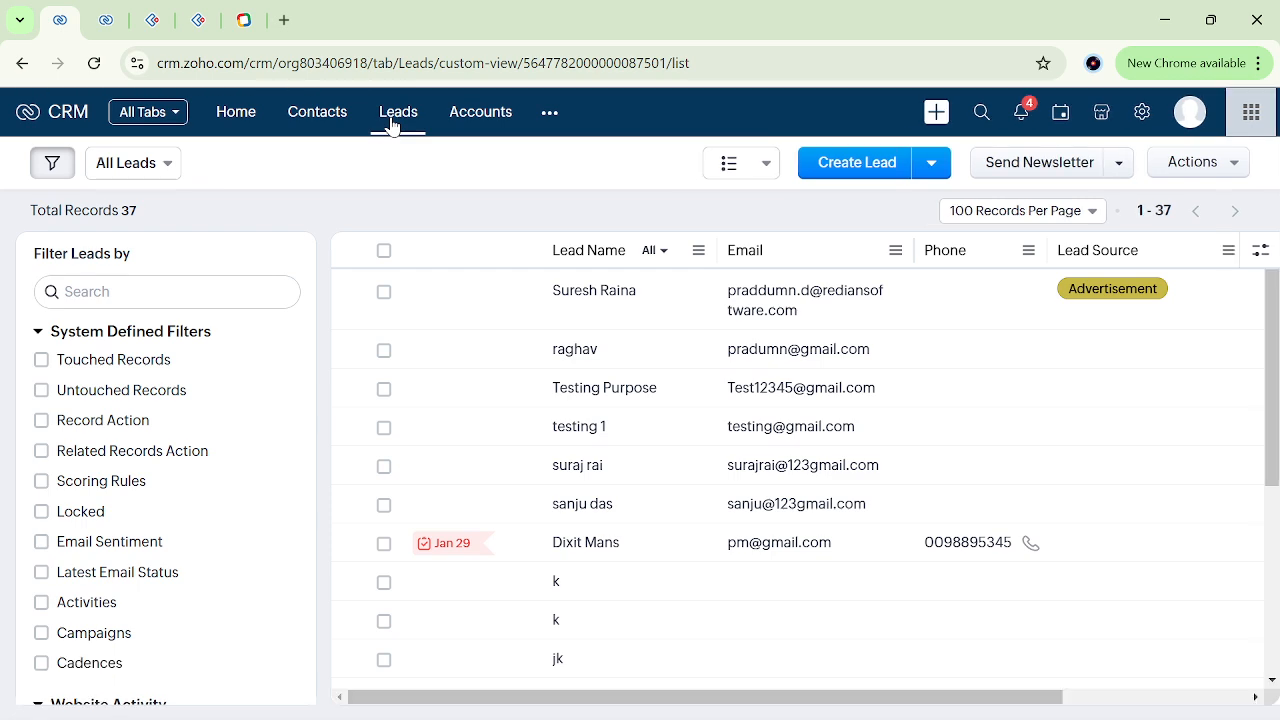
left_click(678, 315)
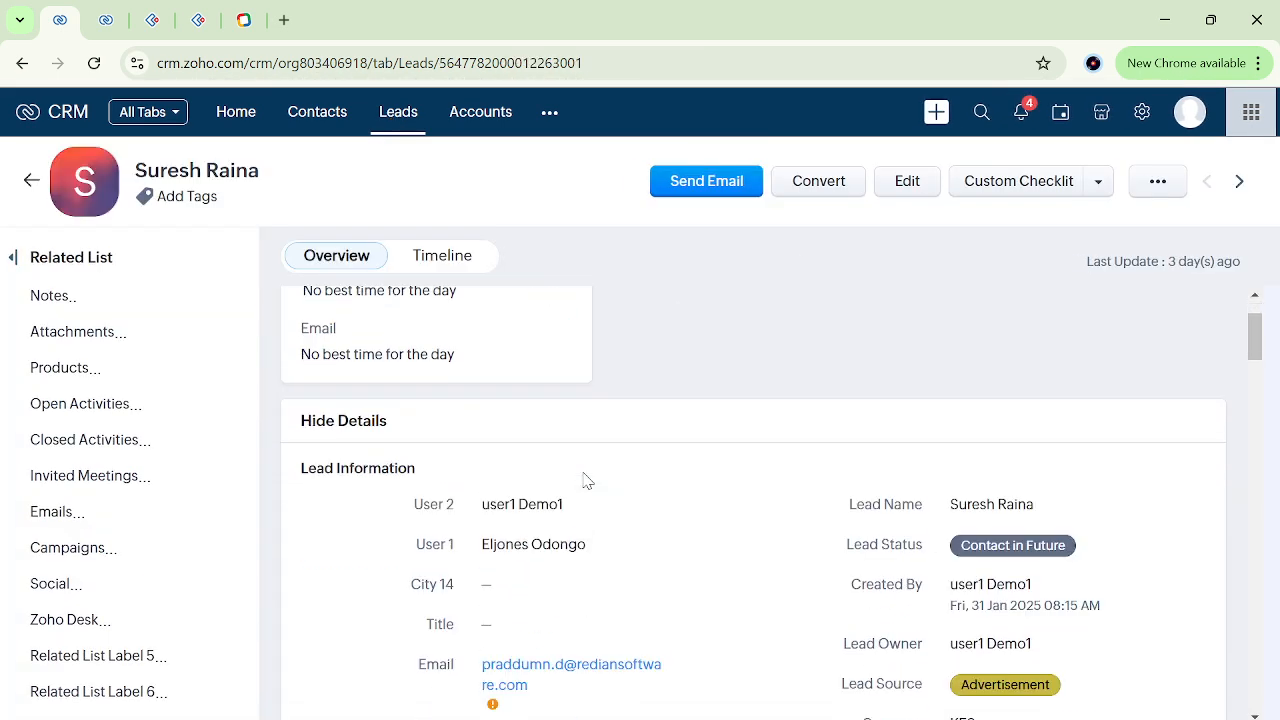
scroll(585, 481, "down", 3)
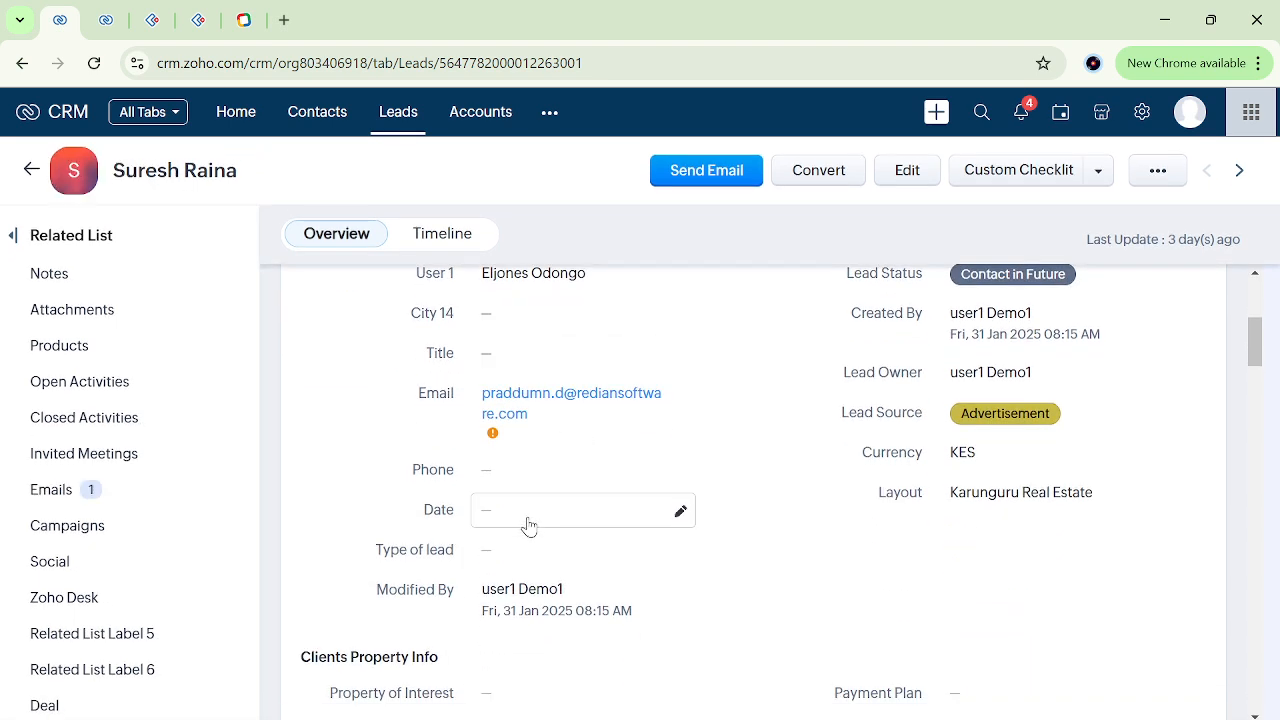
Set the lead's Type of lead to Individual and save the field.
left_click(520, 558)
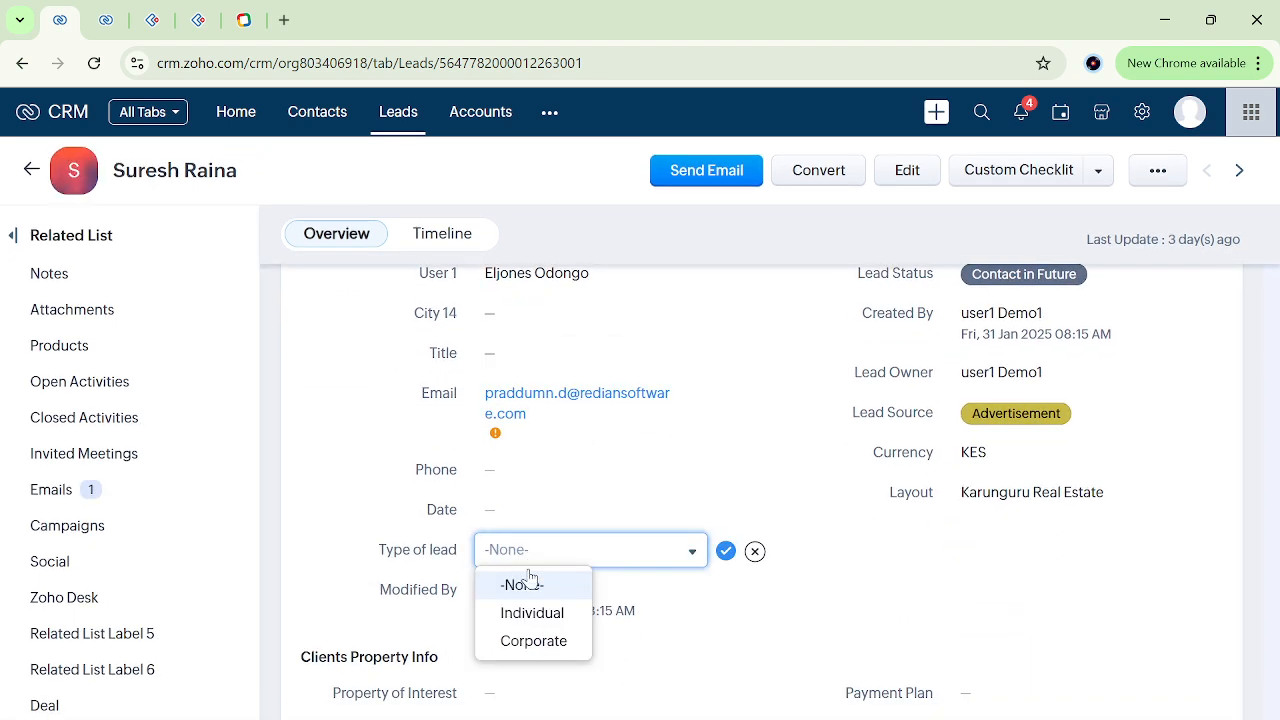
left_click(523, 609)
left_click(718, 558)
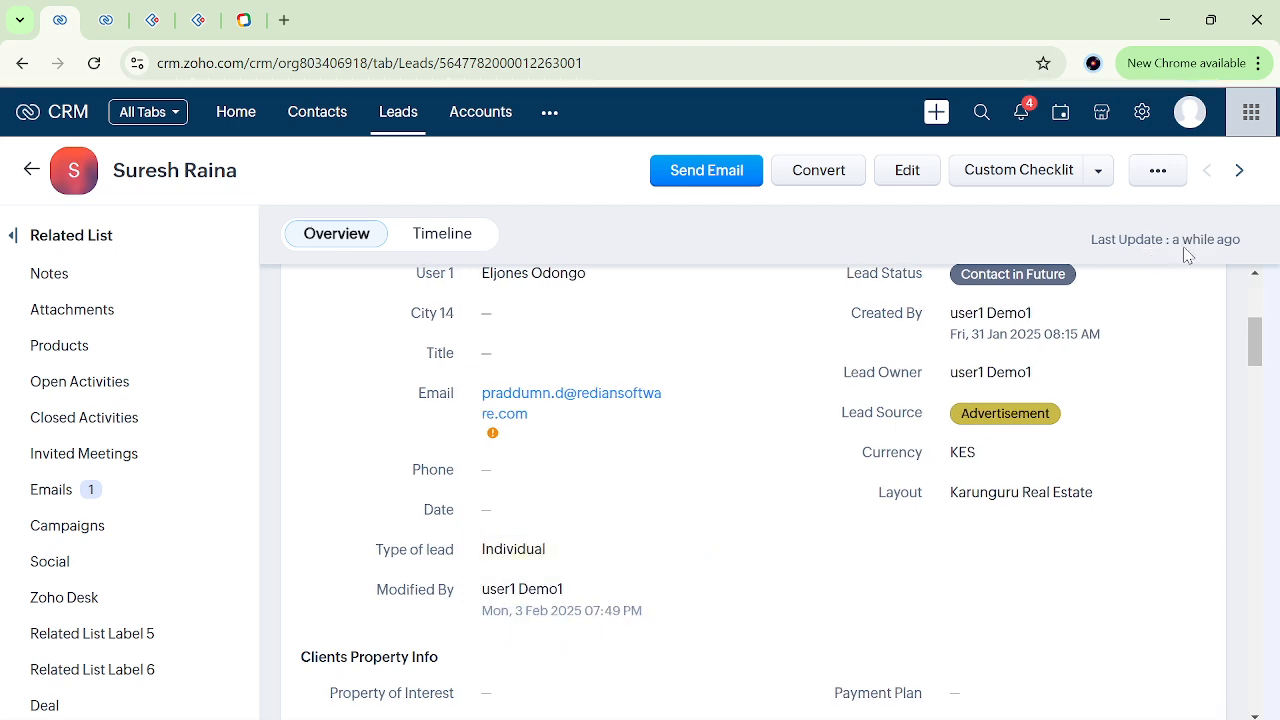
Set the lead's Title to "ttt", save it, and reload the record to check its Phone field.
left_click(575, 358)
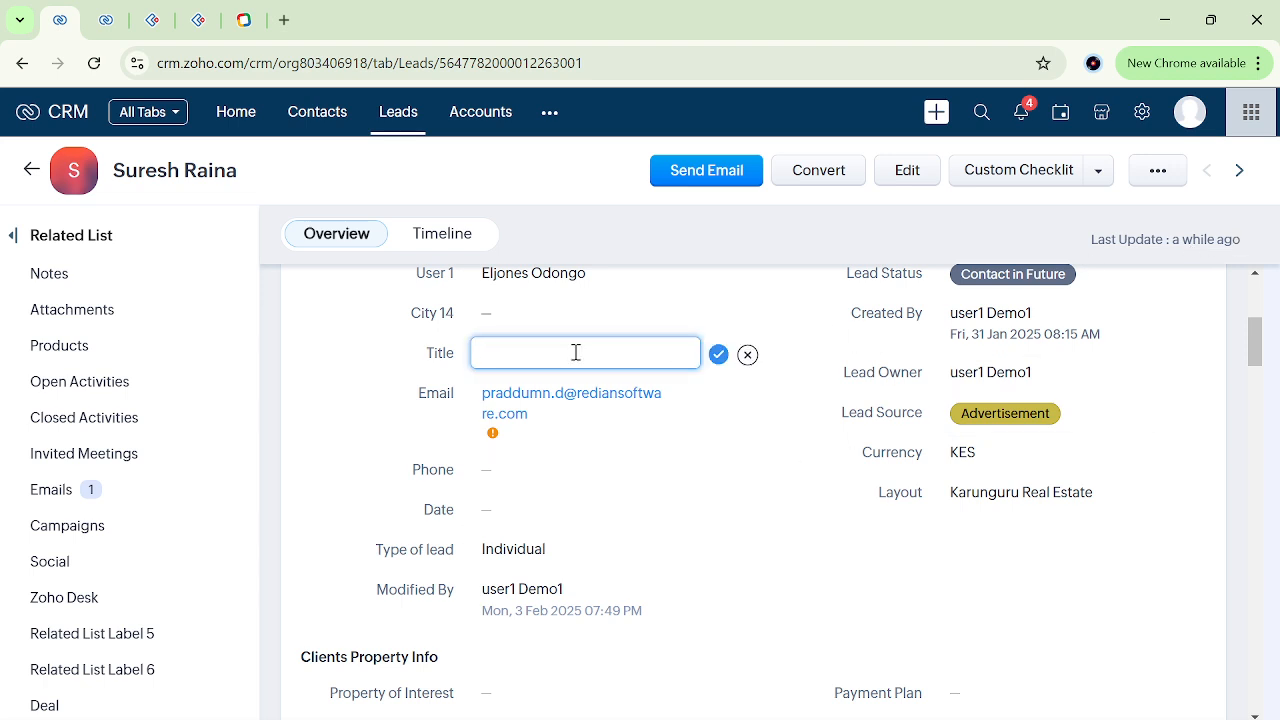
left_click(719, 356)
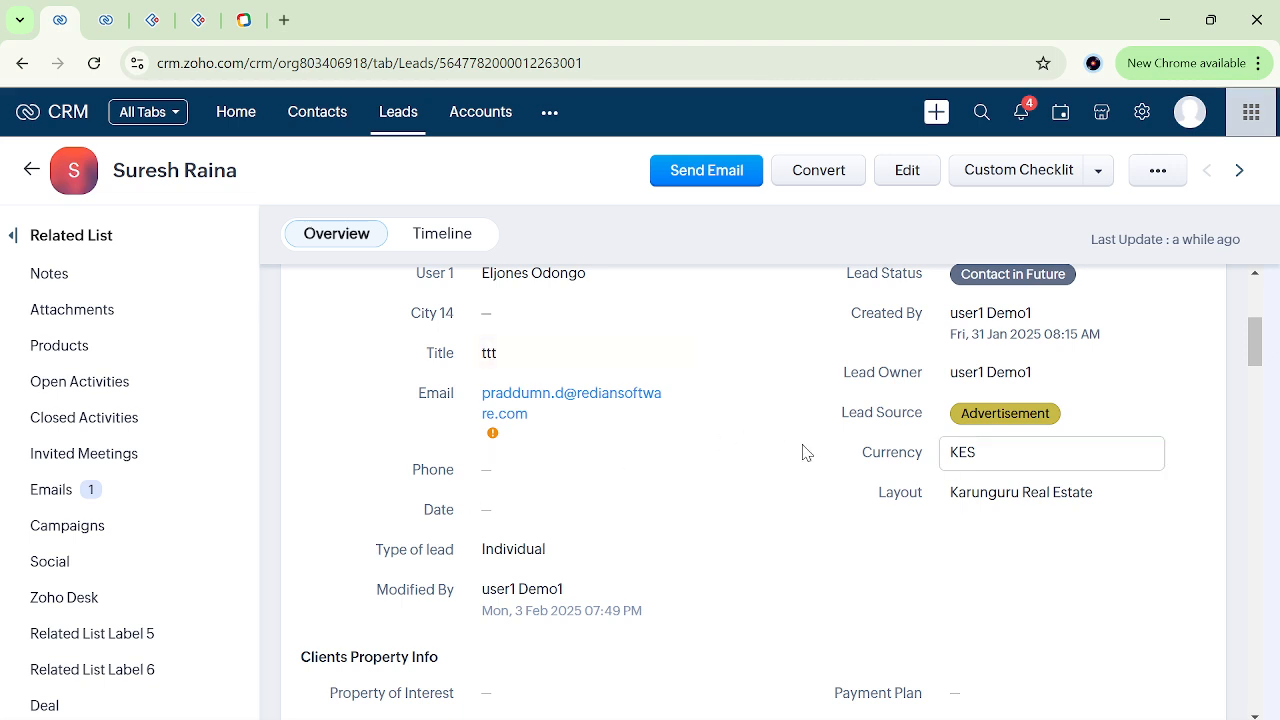
left_click(726, 63)
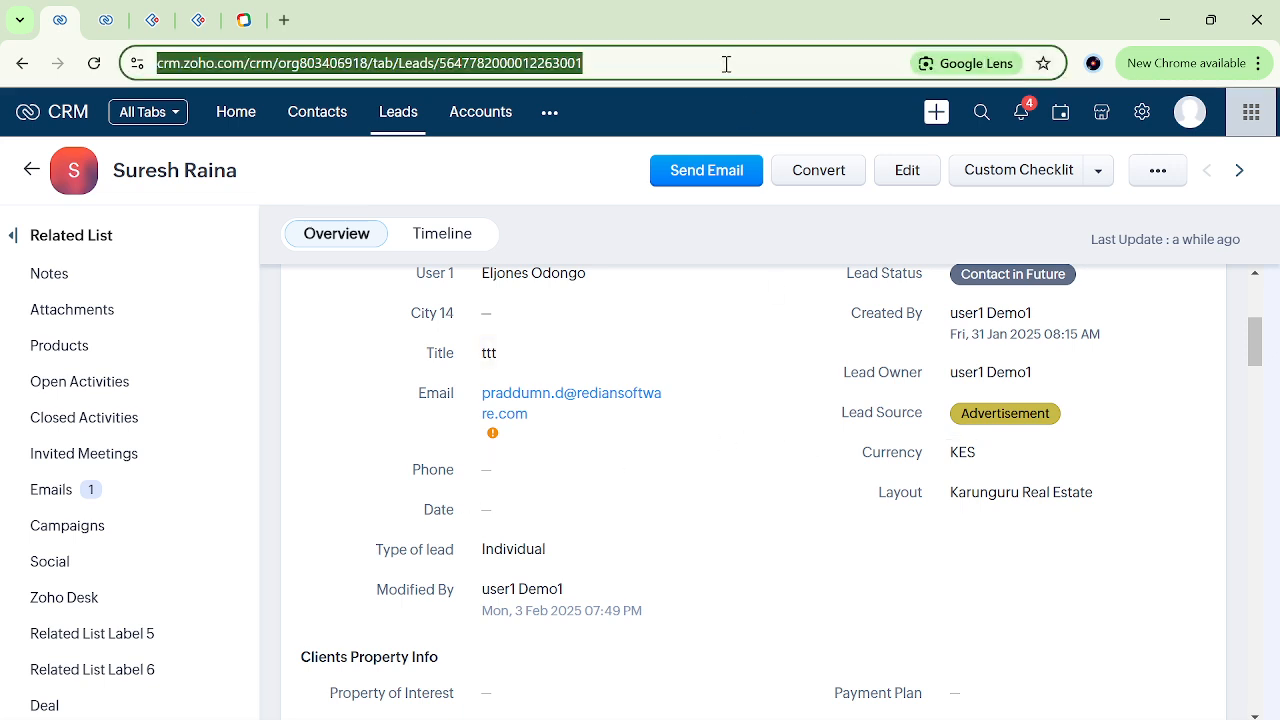
key("Return")
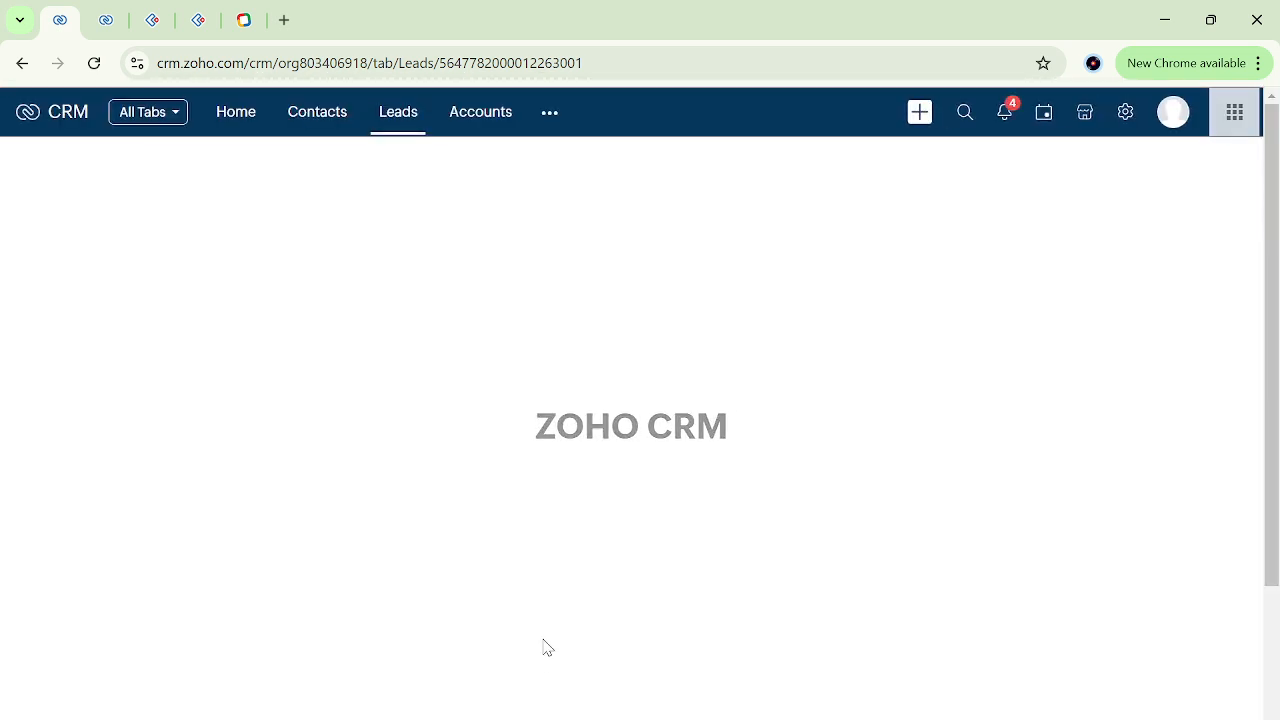
scroll(666, 591, "down", 5)
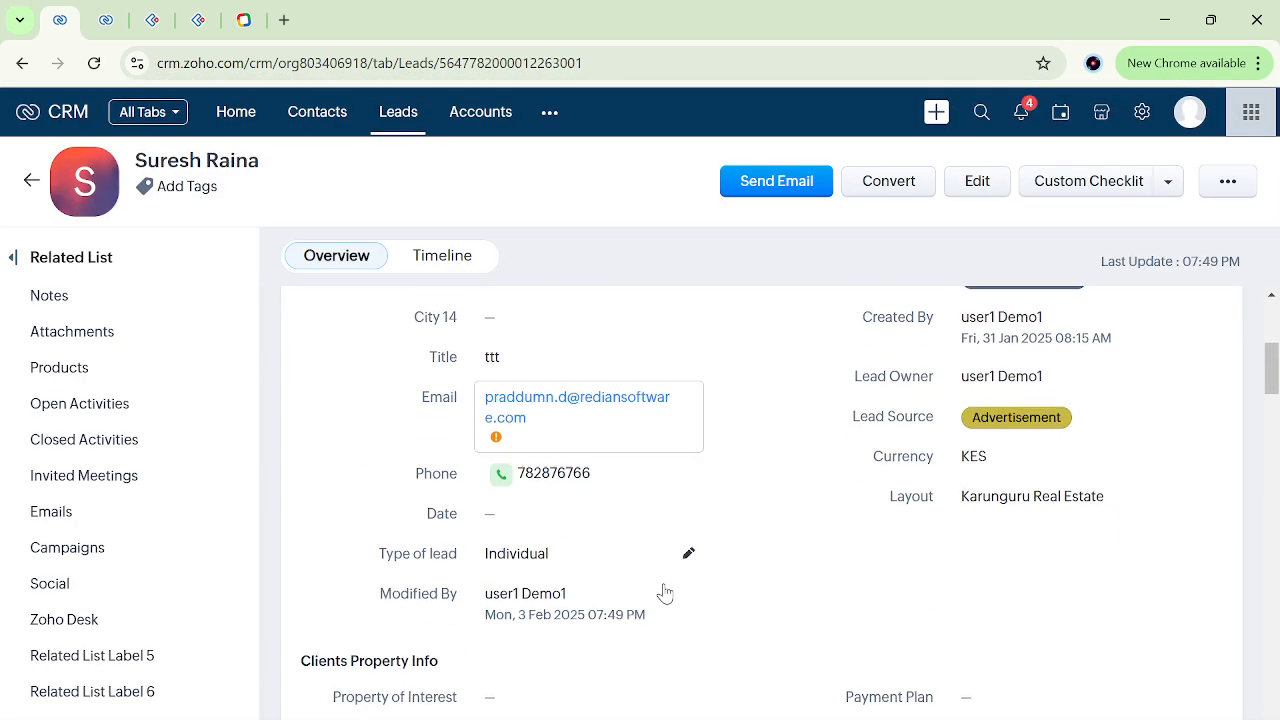
scroll(491, 473, "up", 2)
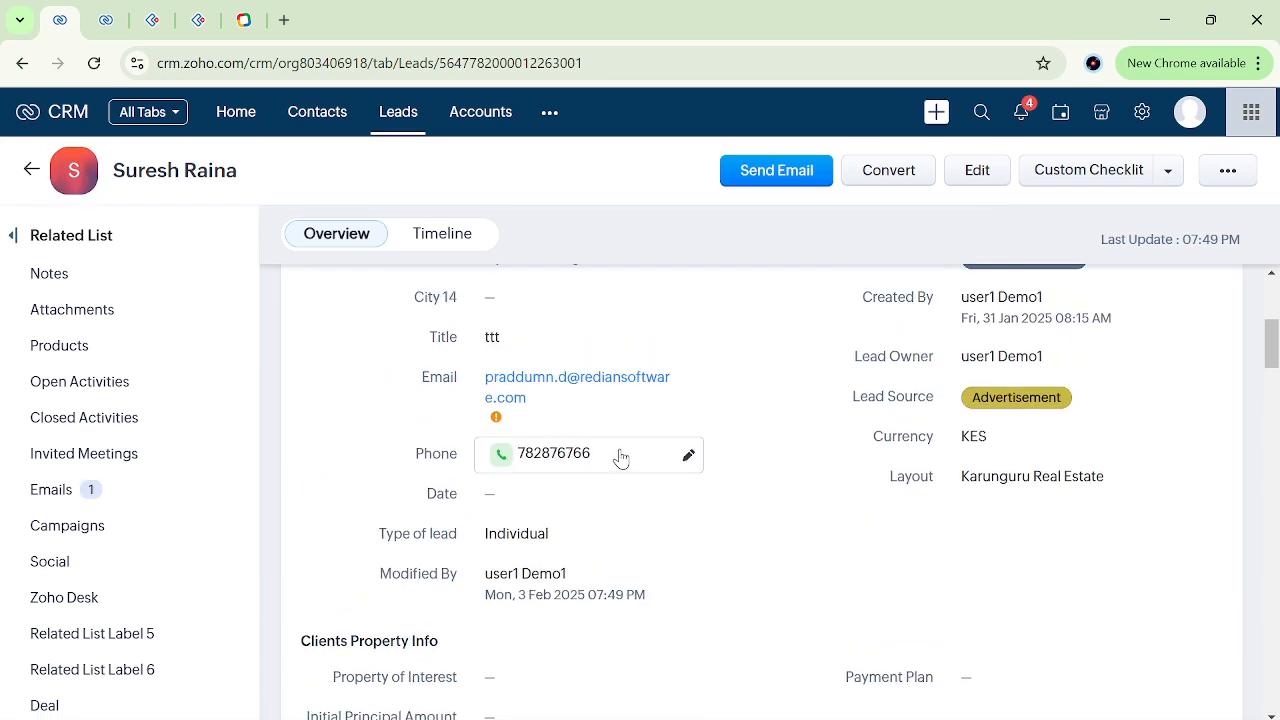
Examine the lead's timeline history for the Title and Phone changes and the workflow rule behind them.
left_click(455, 247)
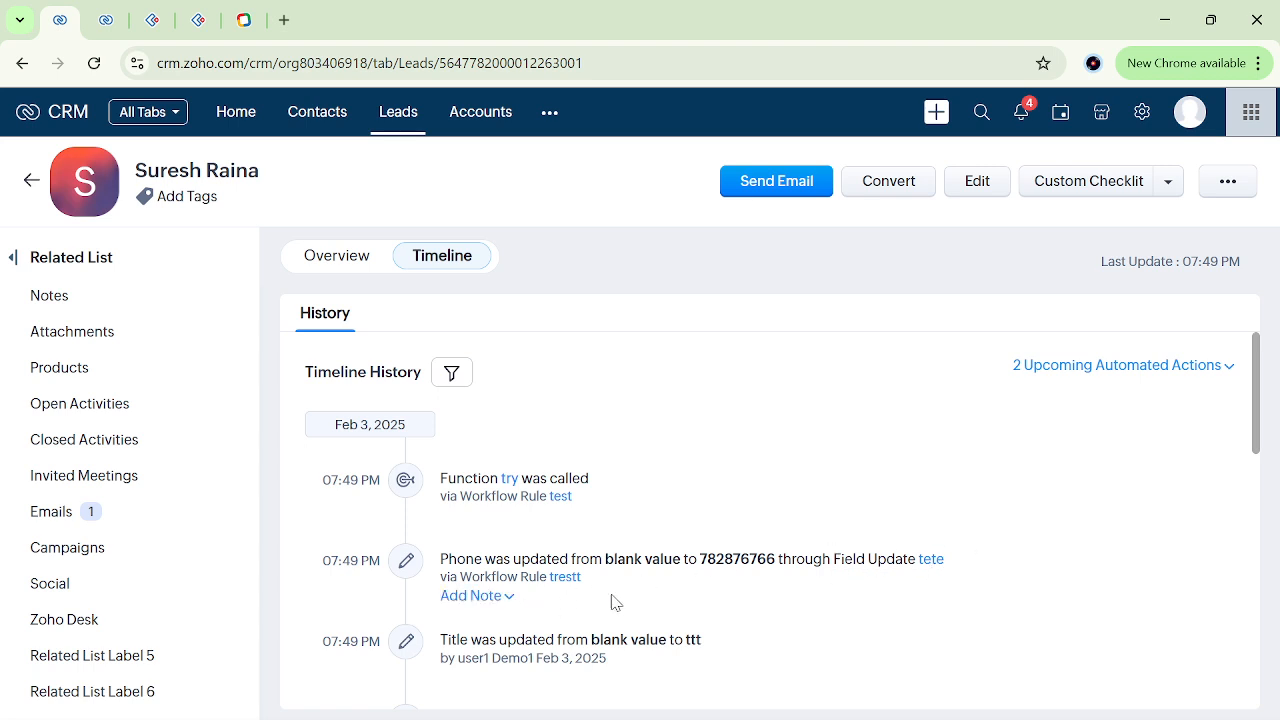
scroll(615, 602, "down", 1)
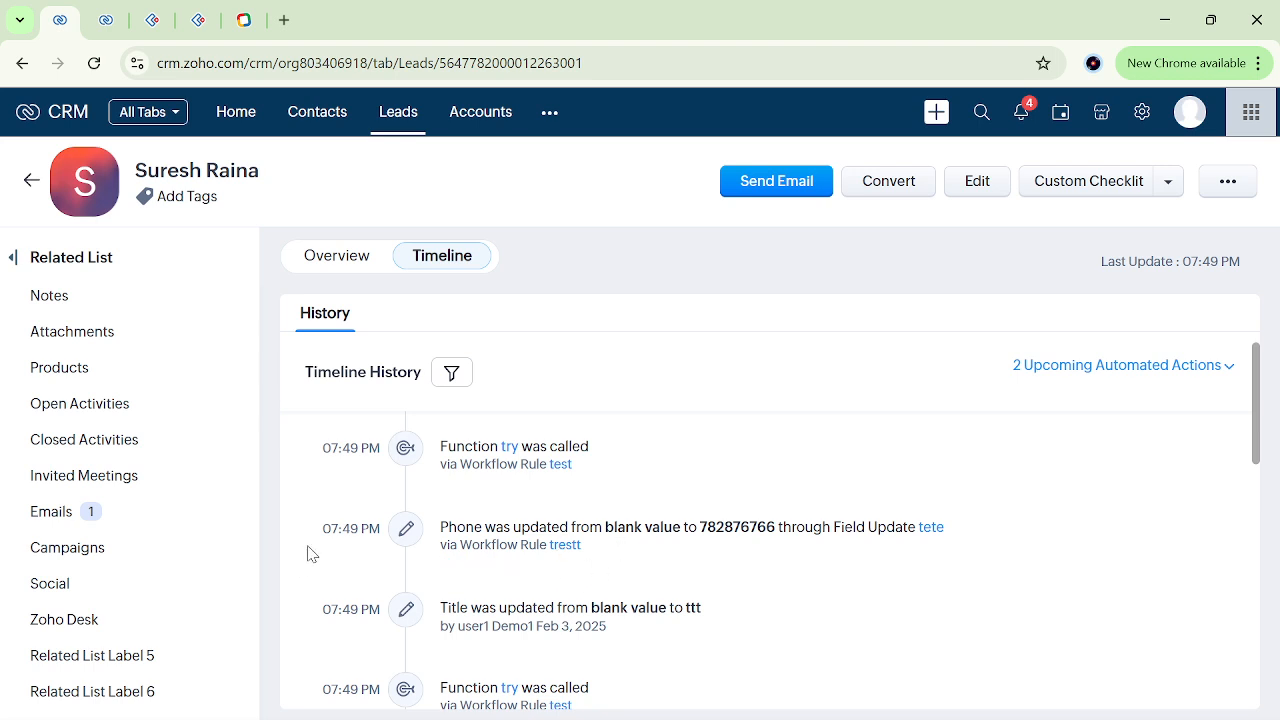
left_click_drag(306, 553, 378, 555)
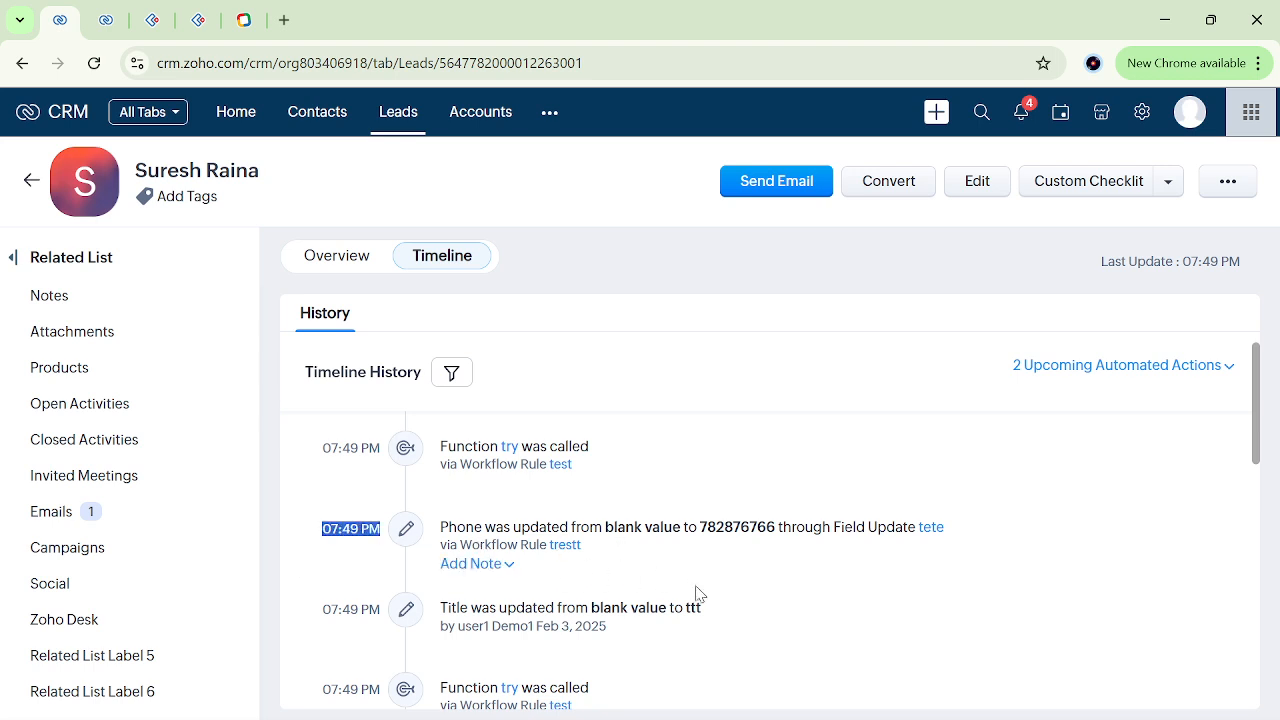
left_click(735, 603)
scroll(735, 603, "down", 2)
scroll(735, 603, "up", 3)
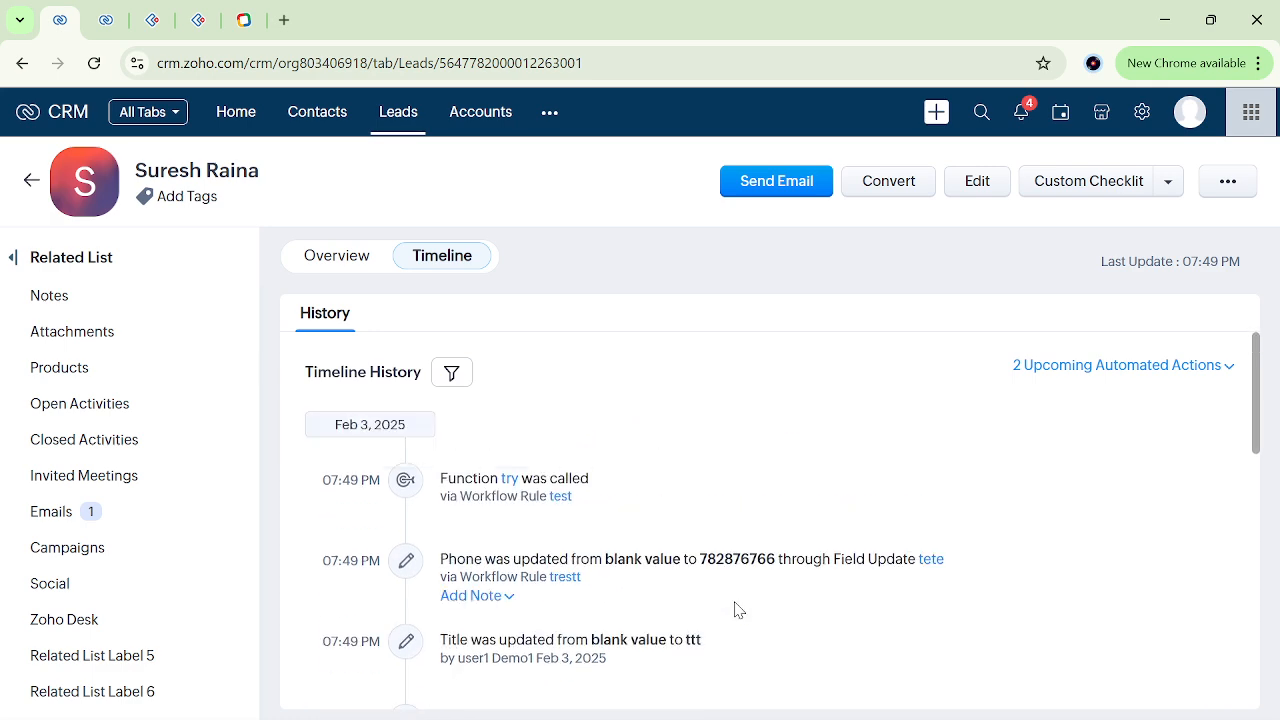
Open the "trestt" rule from the Workflow Rules list in the other CRM tab and review its condition and instant action.
left_click(106, 20)
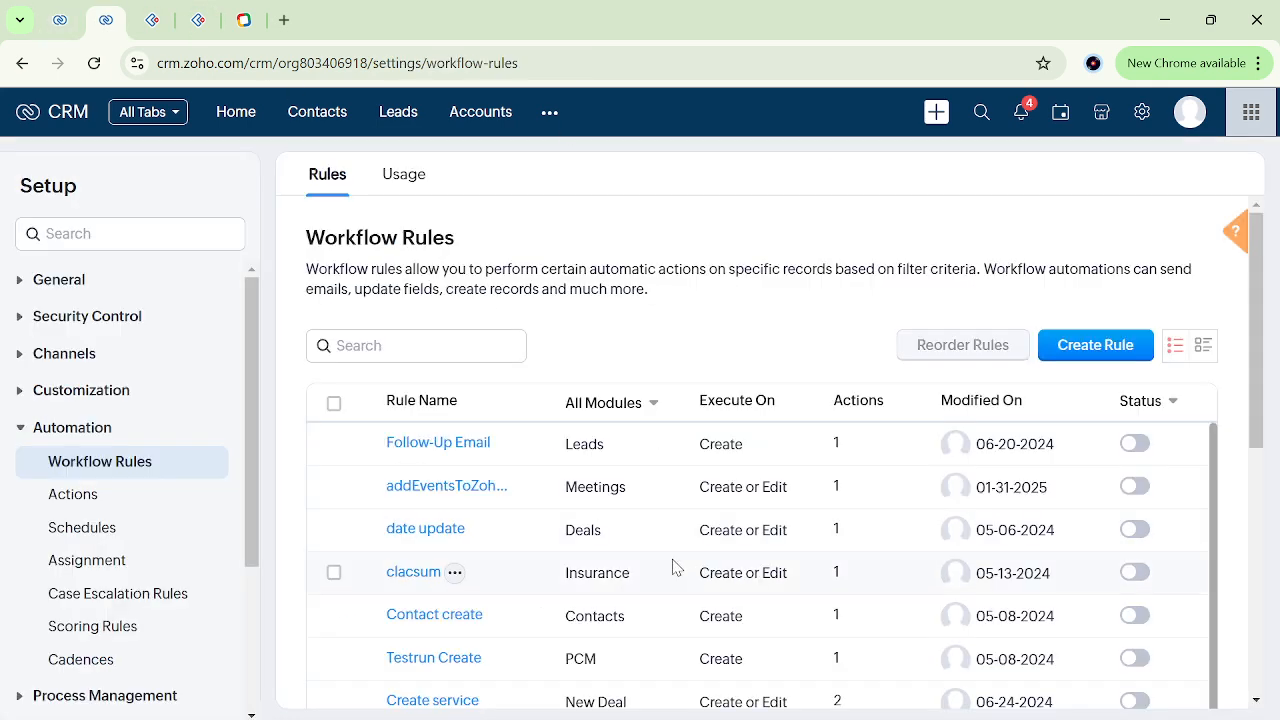
scroll(686, 502, "down", 3)
scroll(418, 650, "down", 3)
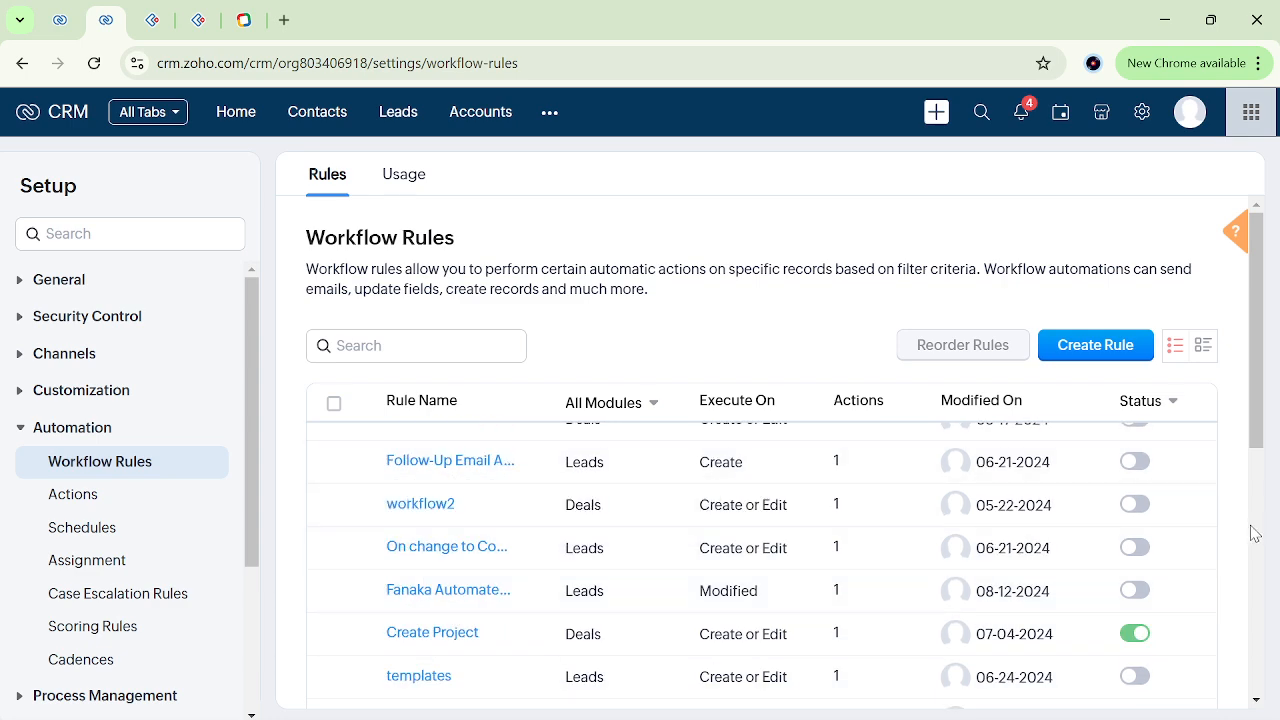
scroll(1254, 533, "down", 6)
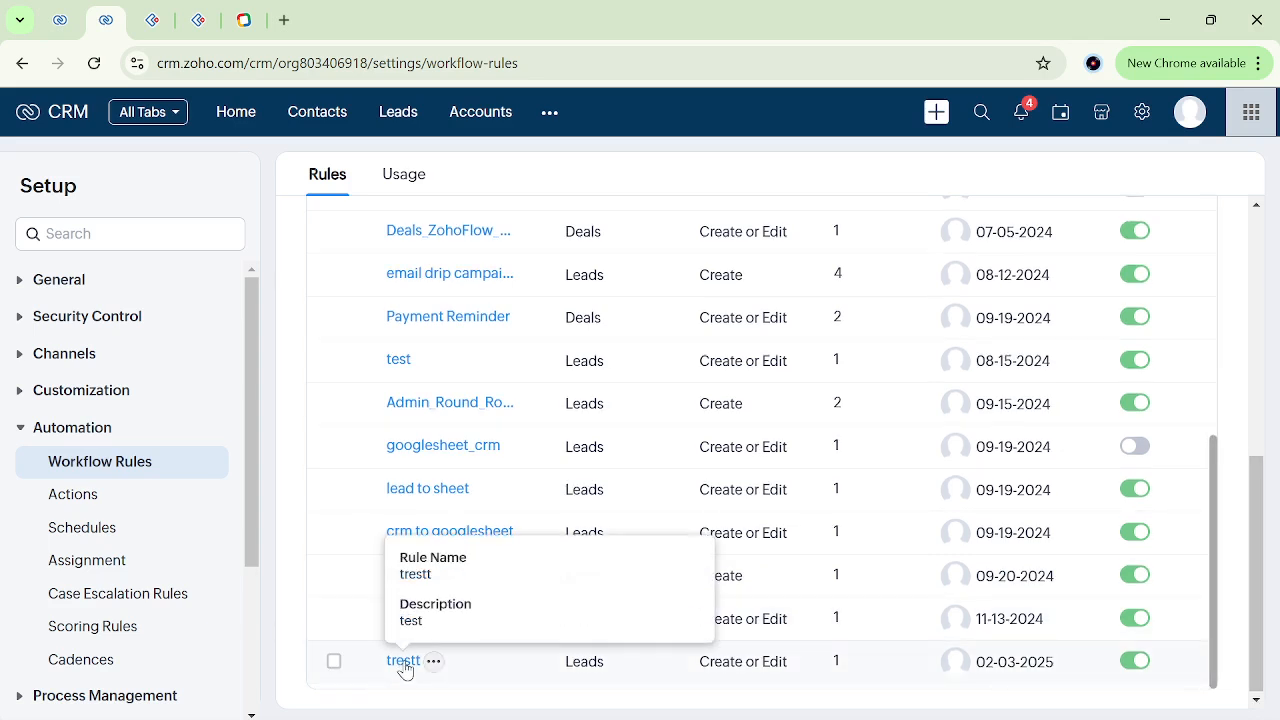
left_click(403, 661)
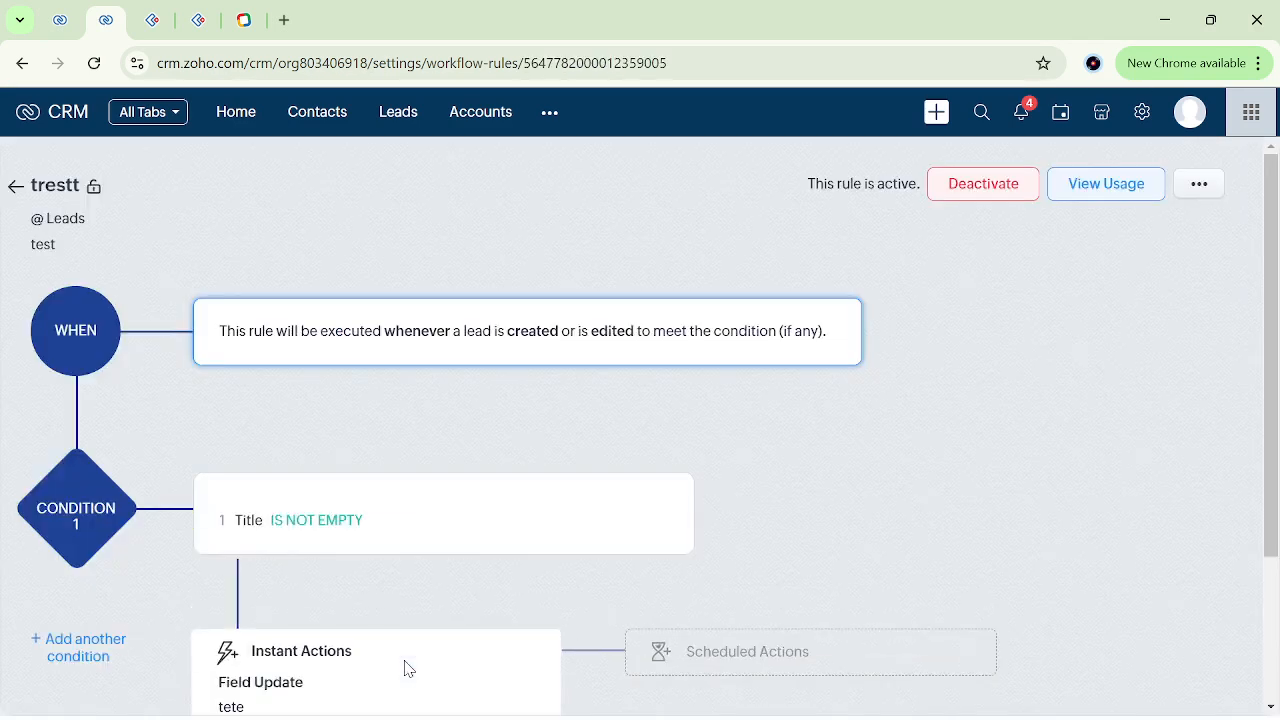
scroll(642, 537, "down", 2)
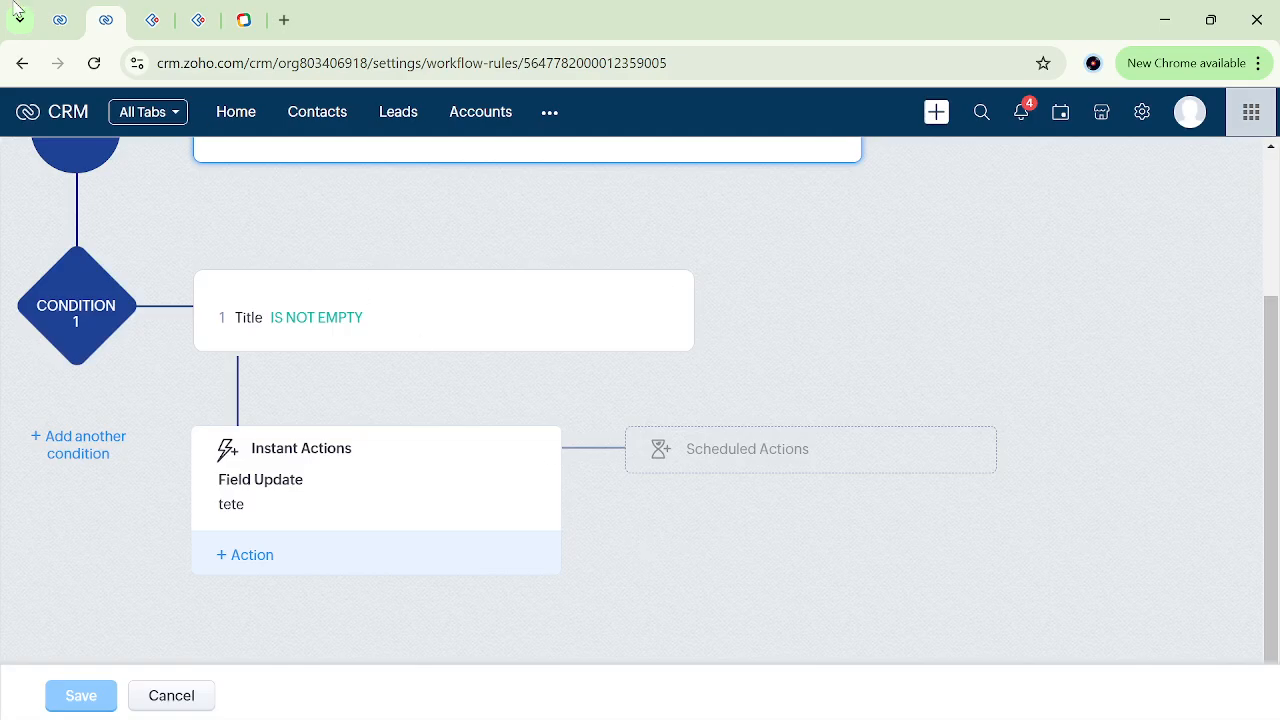
Return to the lead's overview and look through its field details and related sections.
left_click(60, 20)
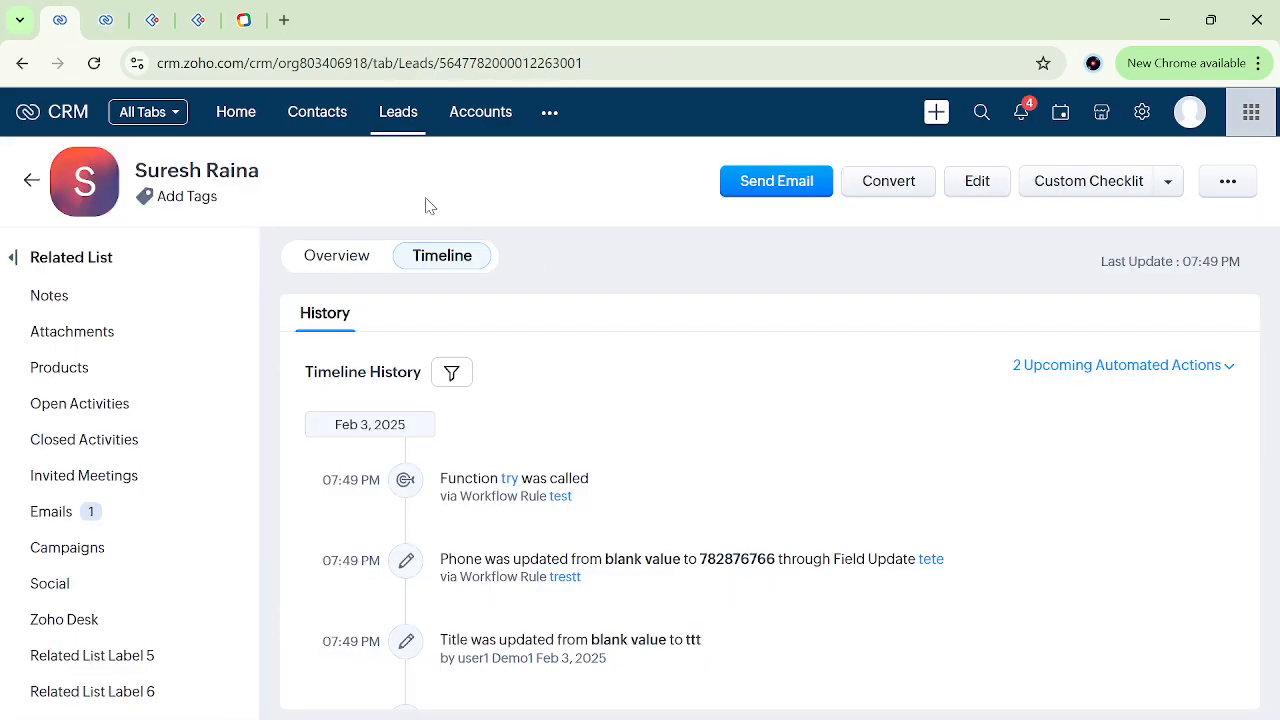
left_click(327, 266)
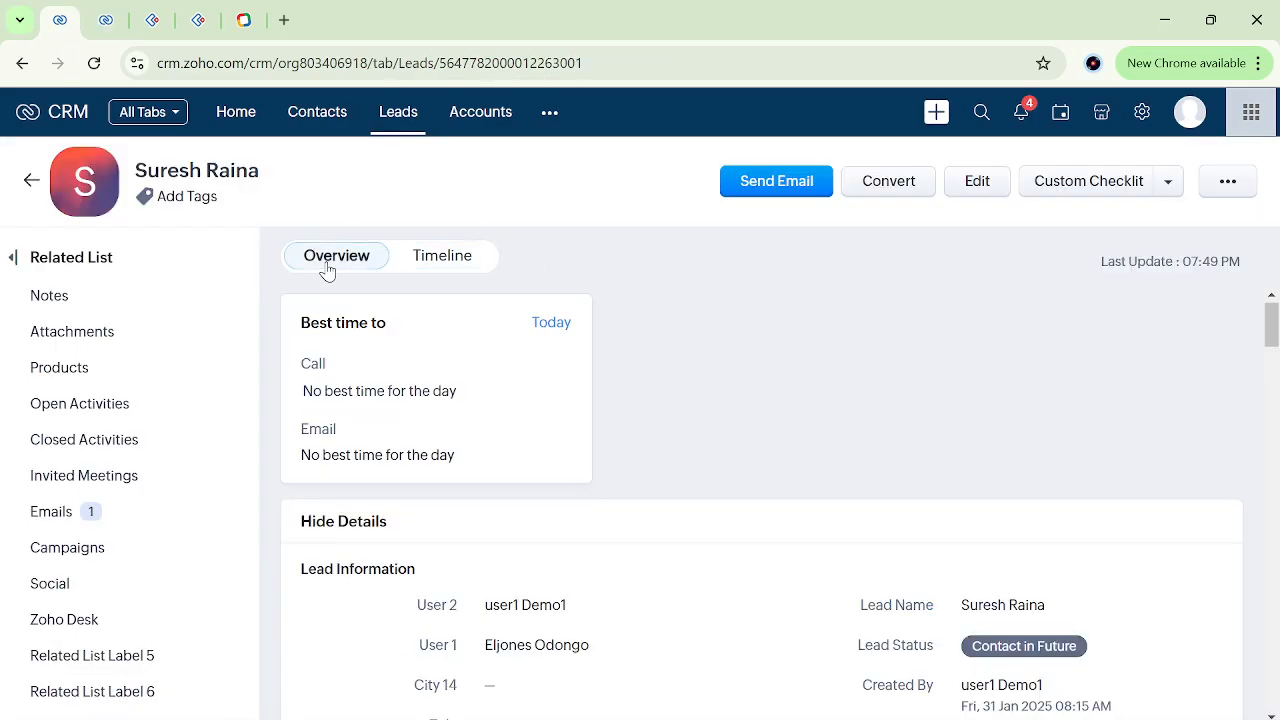
scroll(600, 520, "down", 4)
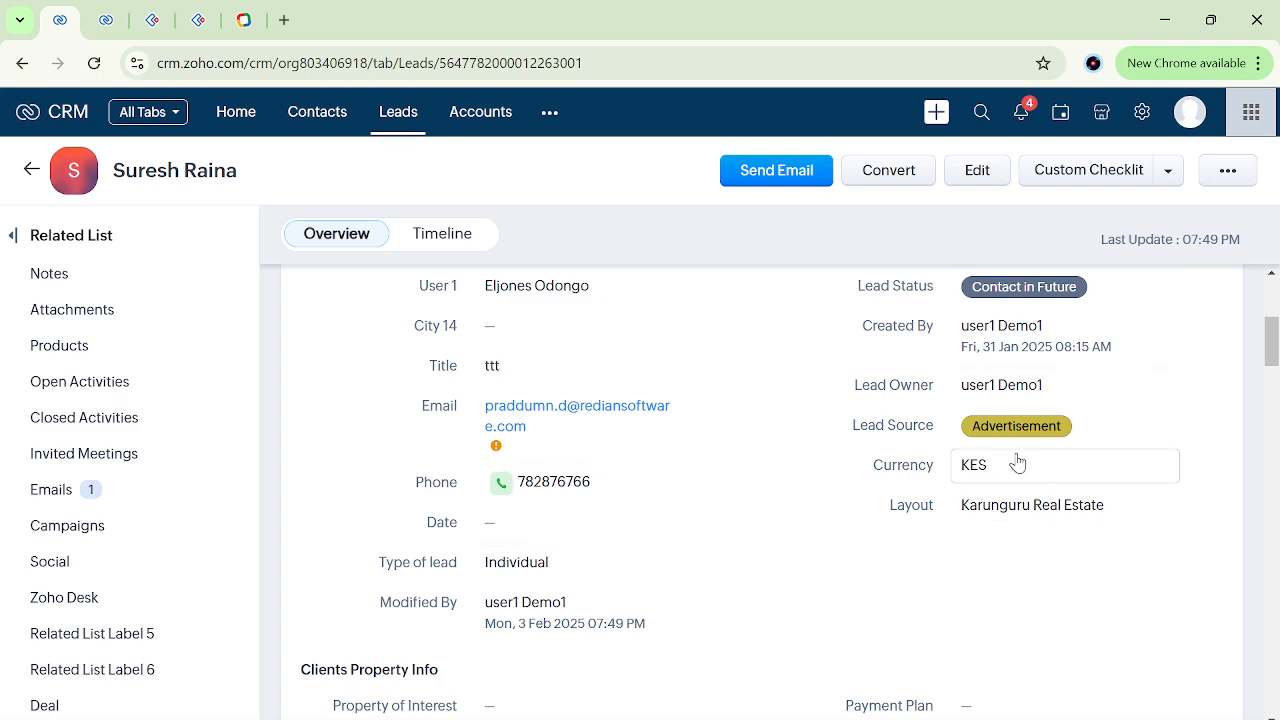
scroll(757, 565, "down", 6)
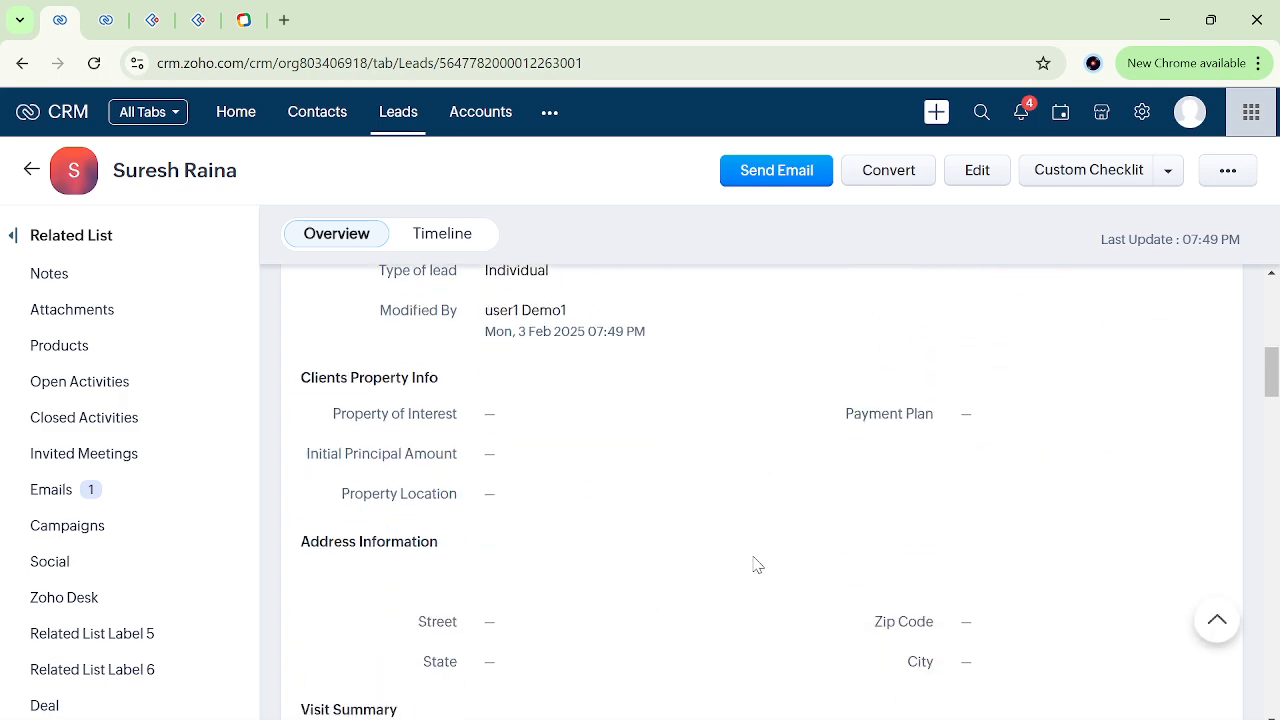
scroll(757, 565, "down", 10)
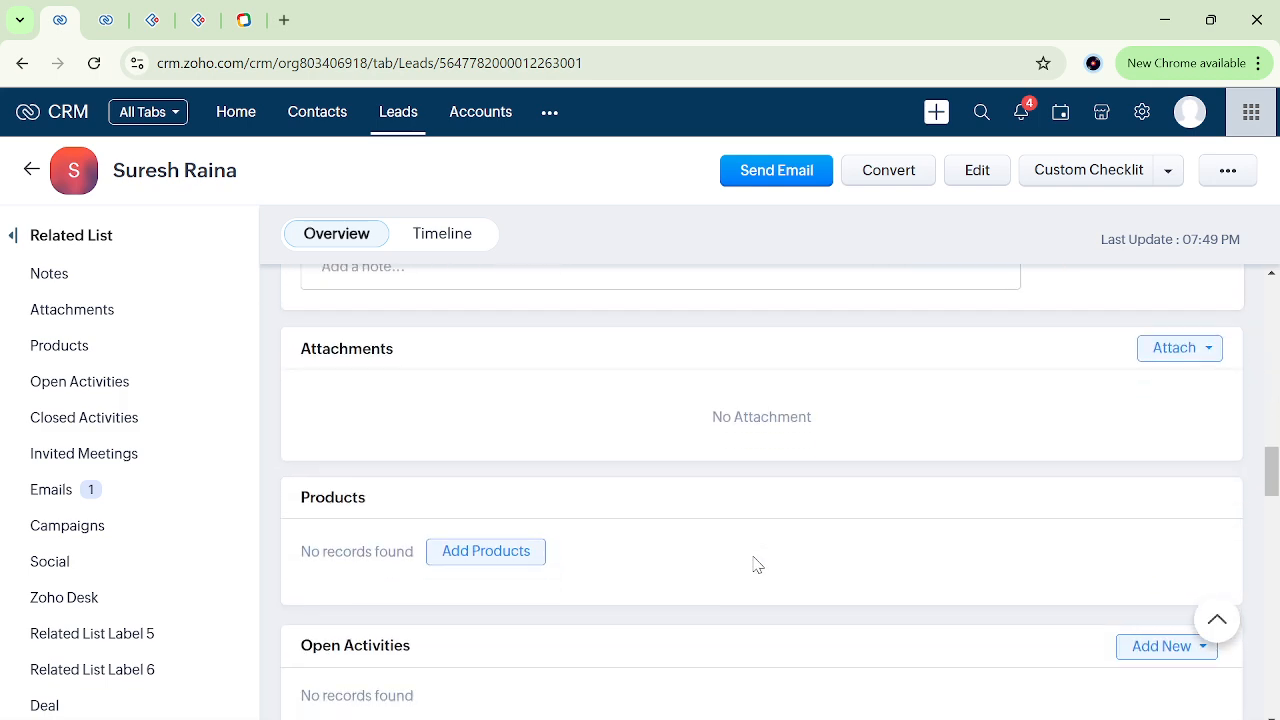
scroll(757, 565, "up", 15)
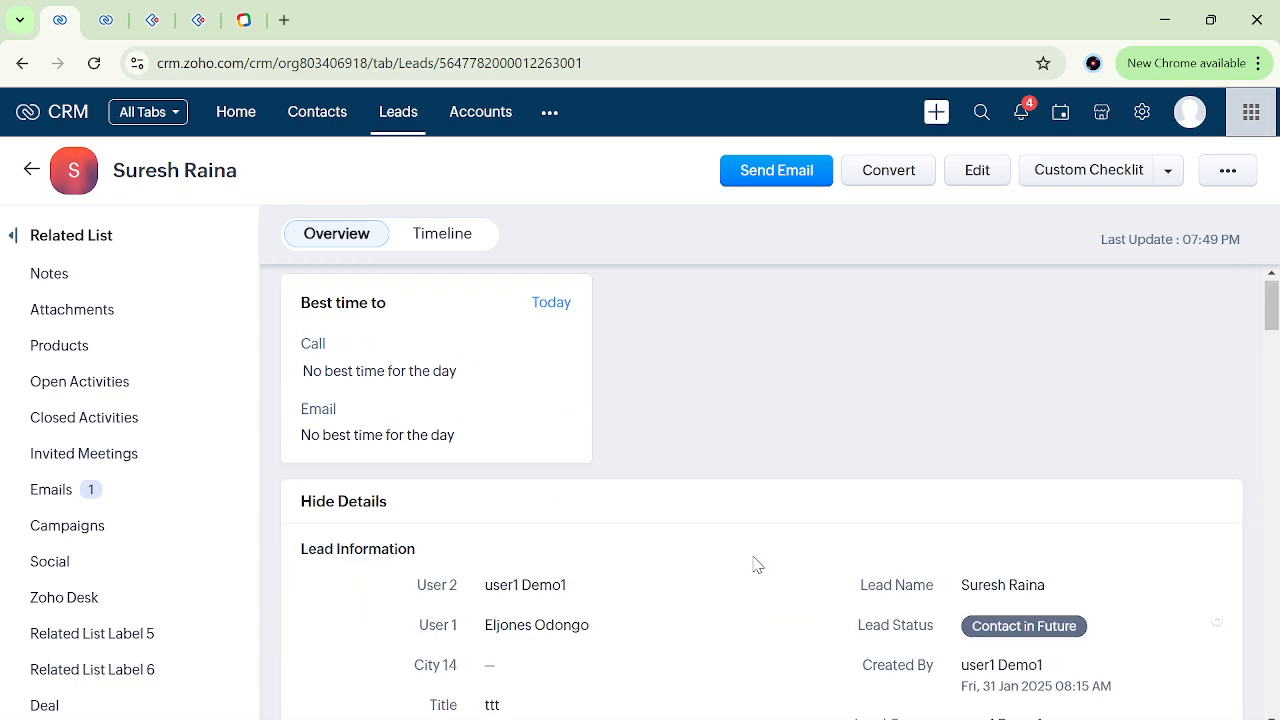
Start adding an Assign Owner instant action to the "trestt" workflow rule.
left_click(108, 20)
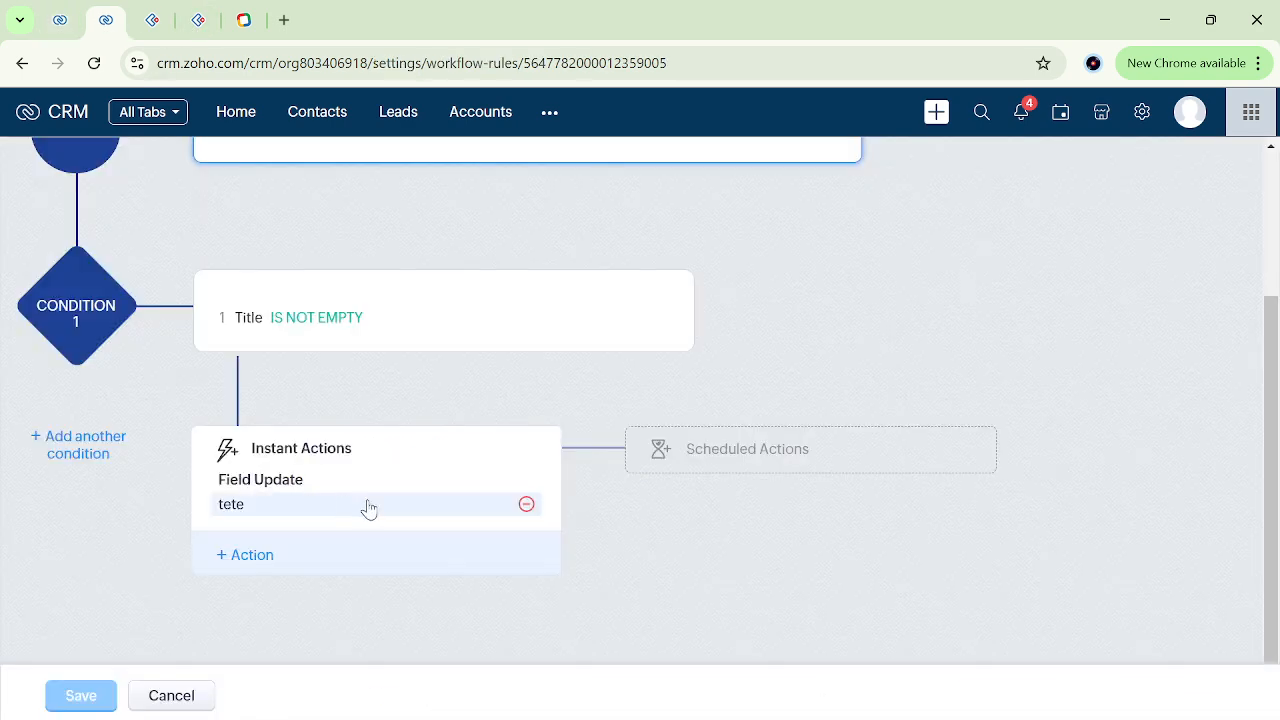
left_click(257, 558)
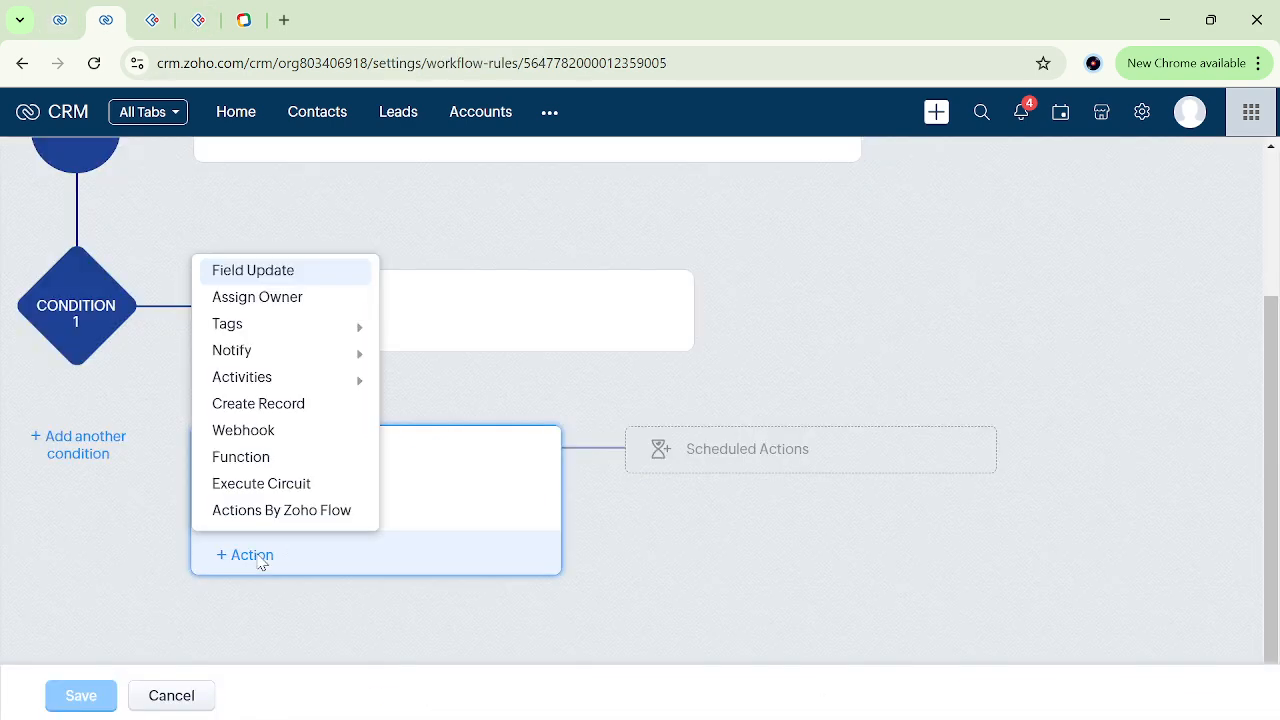
left_click(287, 299)
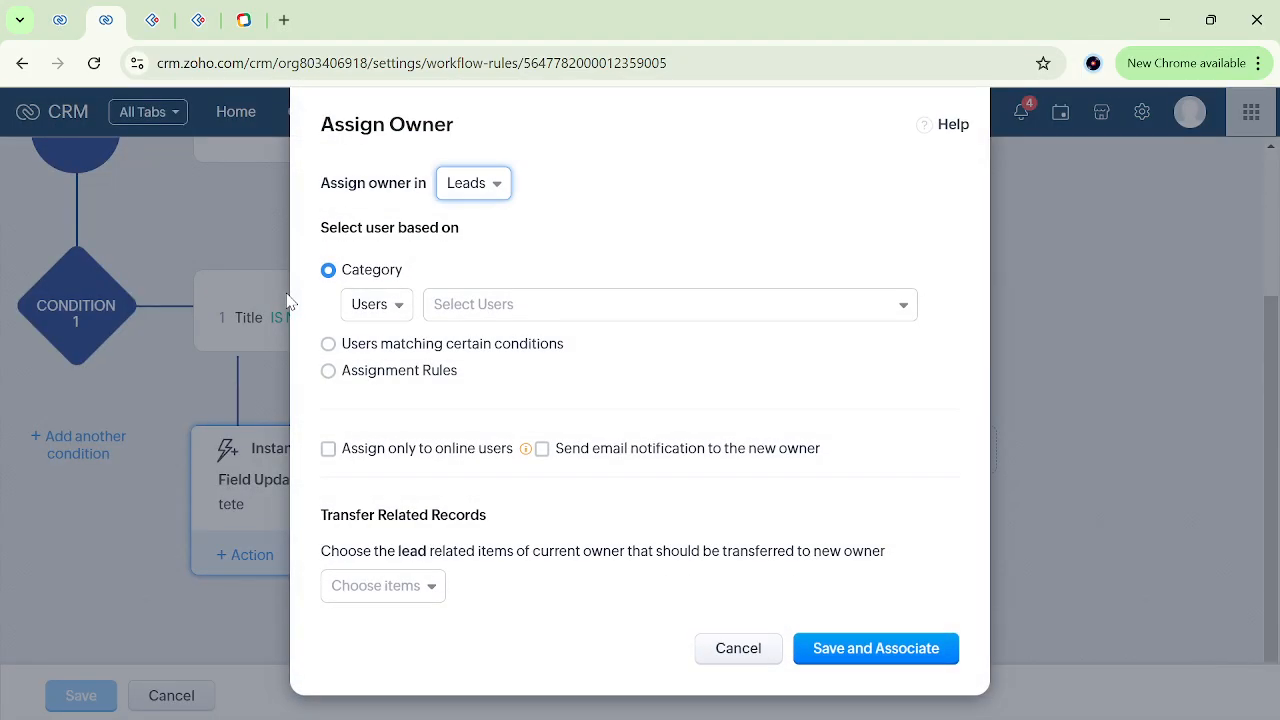
Go back to the lead record and view the users available for its User 2 field.
left_click(62, 12)
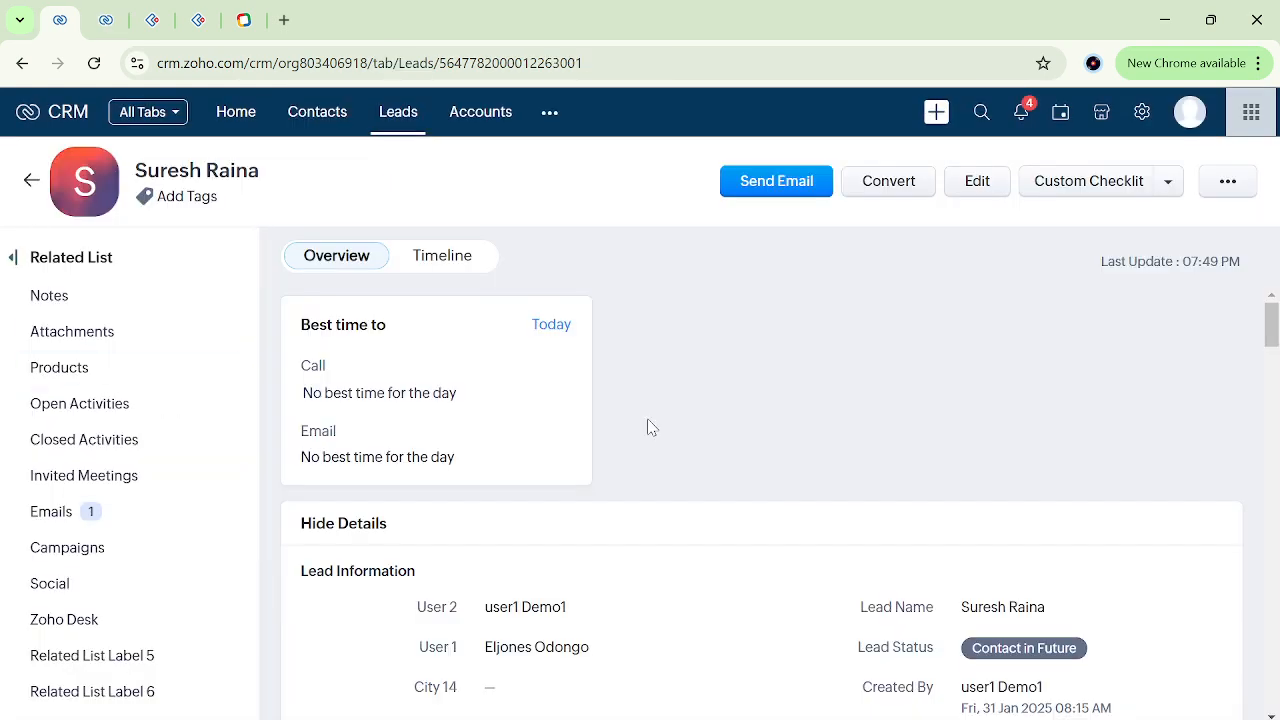
scroll(428, 457, "down", 3)
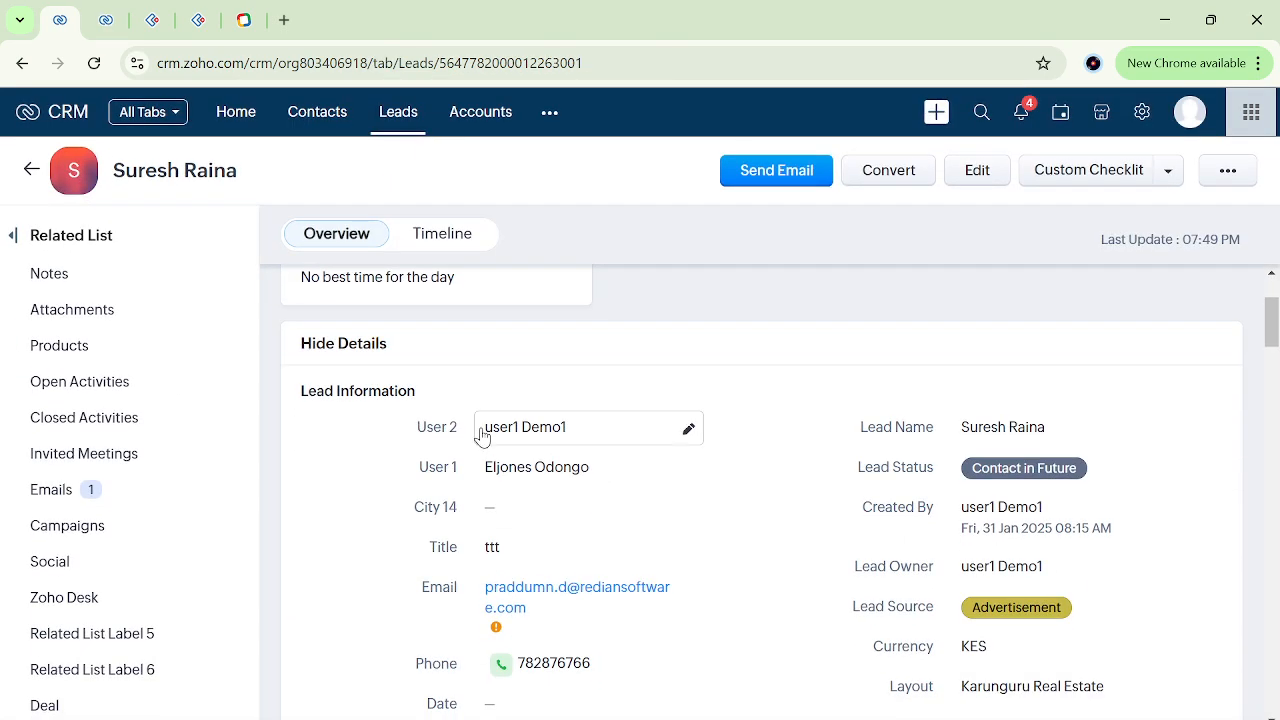
left_click_drag(582, 433, 484, 443)
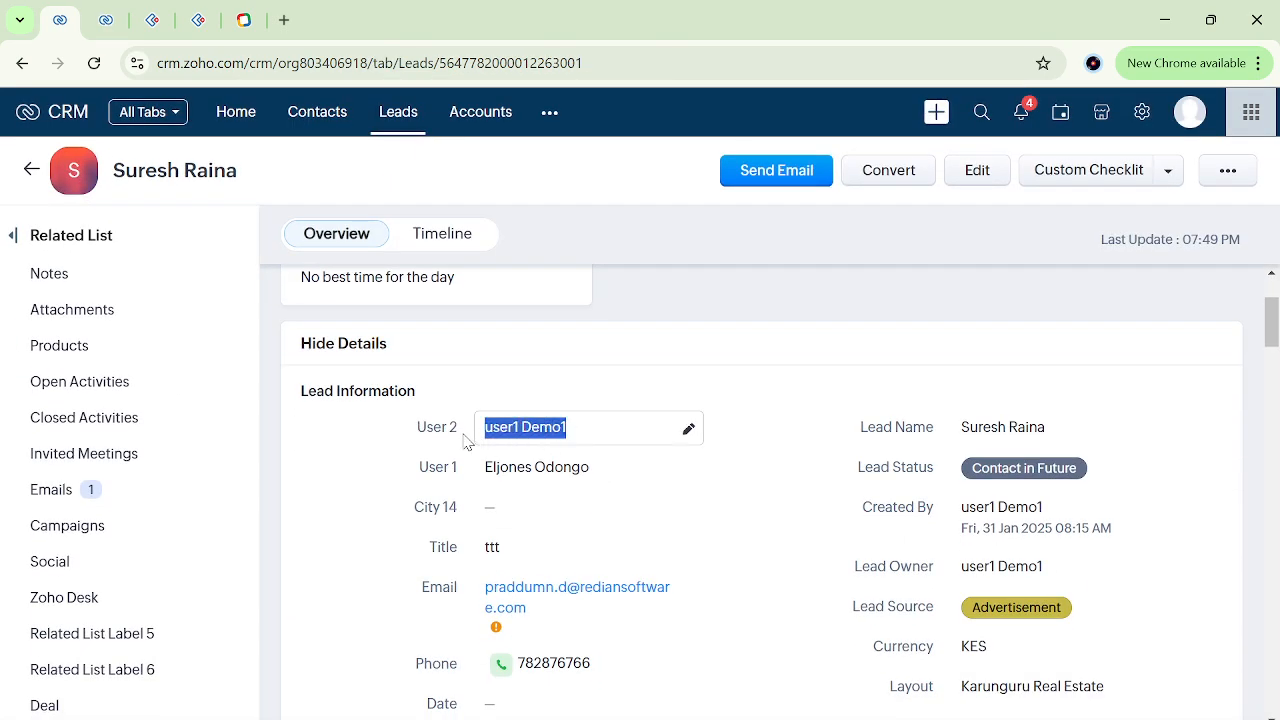
left_click(605, 432)
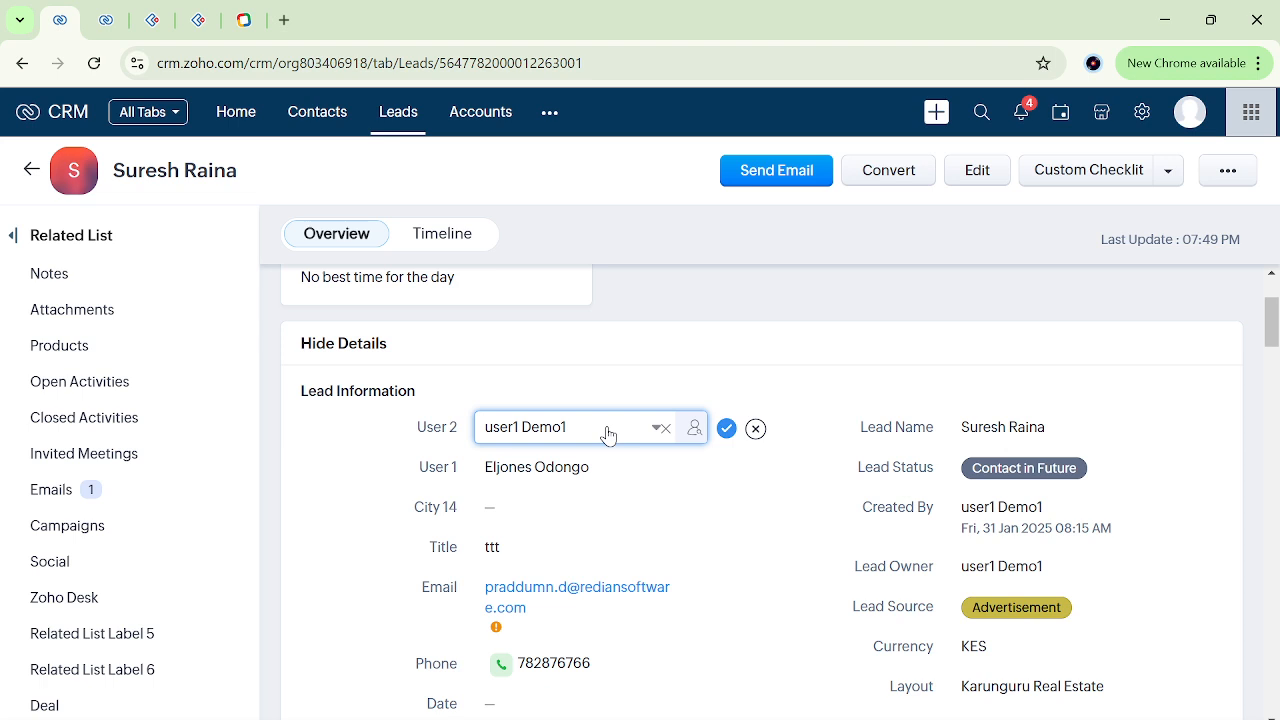
left_click(607, 433)
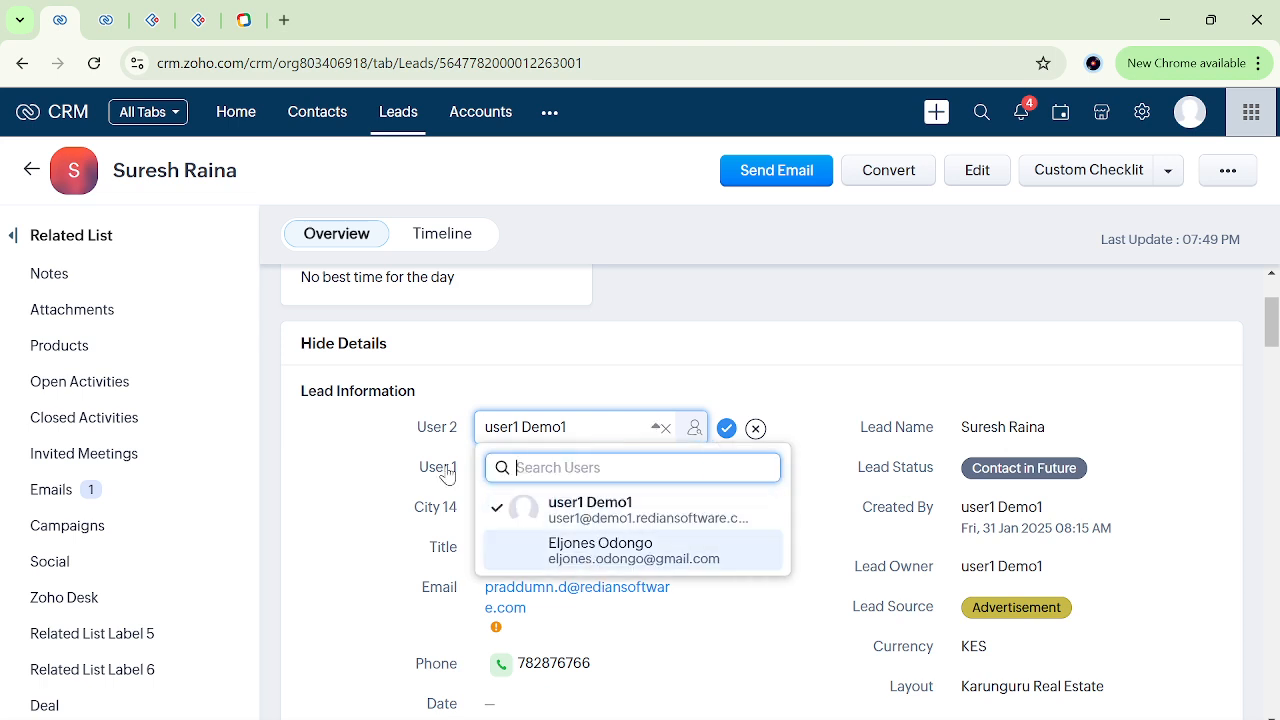
left_click(760, 347)
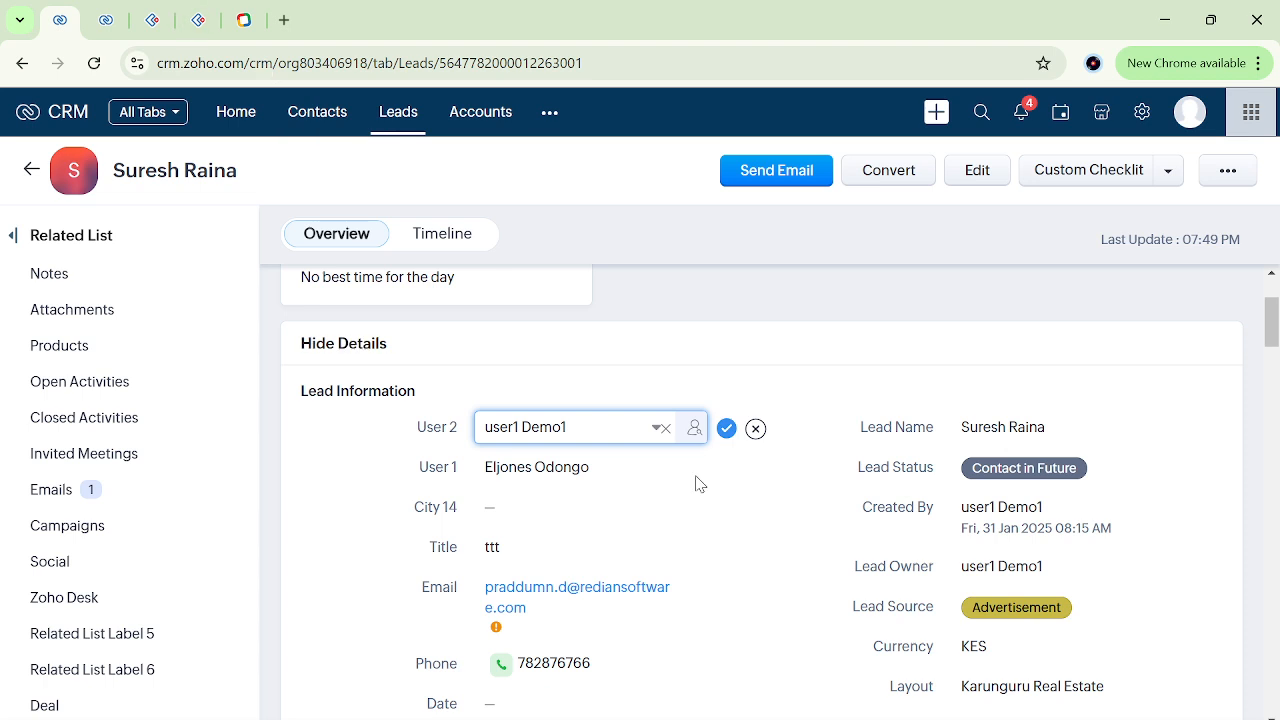
scroll(699, 484, "down", 3)
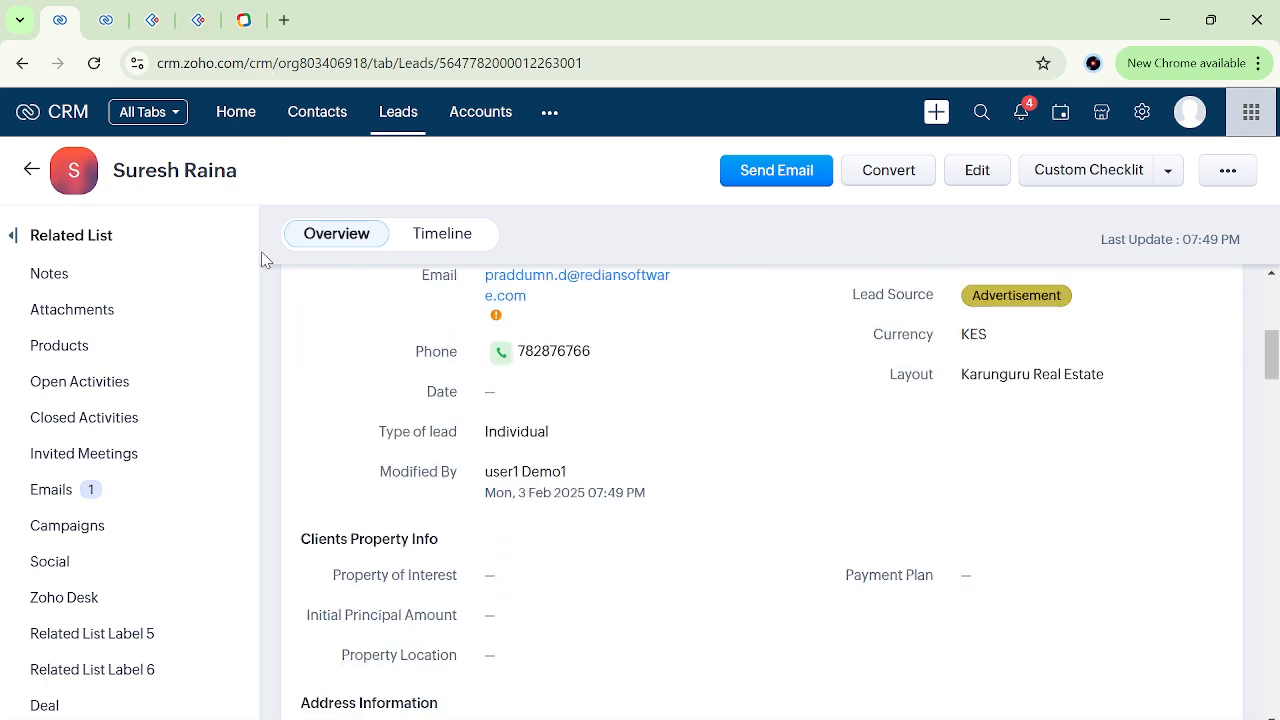
In the "trestt" rule, assign leads to the user from the lead's User 1 field, associate the Assign Owner action and save the rule.
left_click(106, 20)
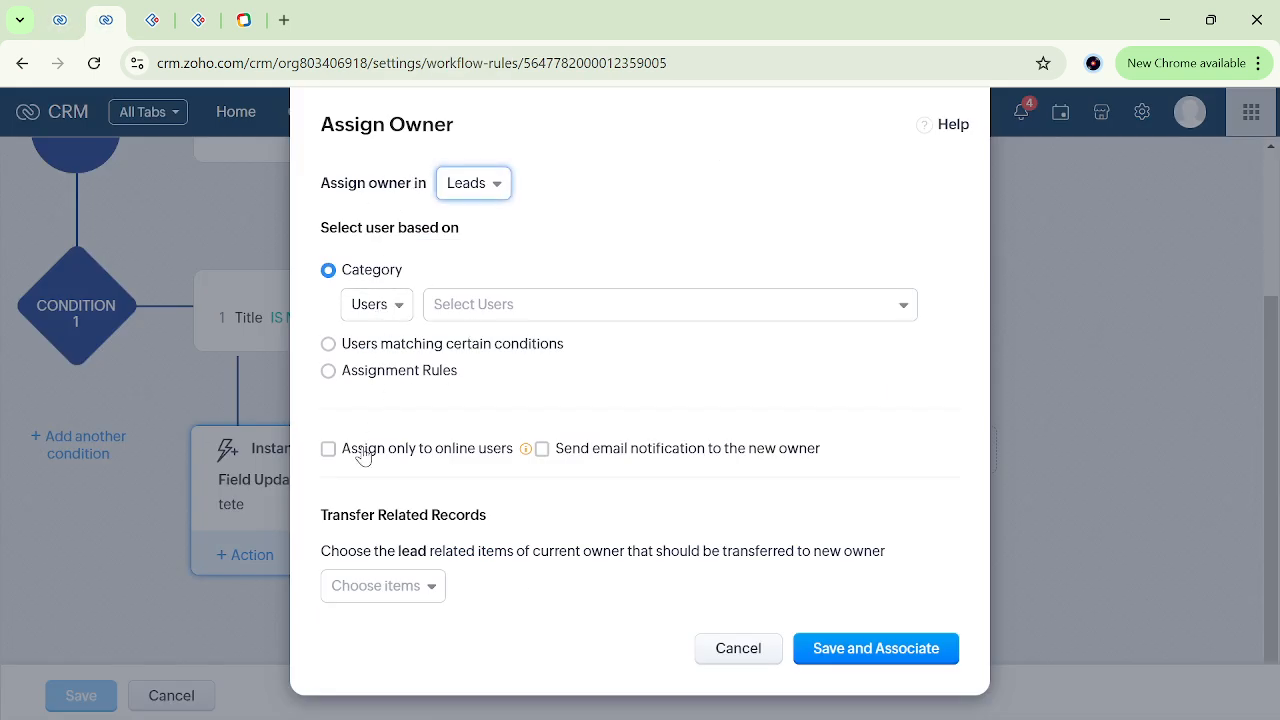
left_click(490, 308)
left_click(565, 433)
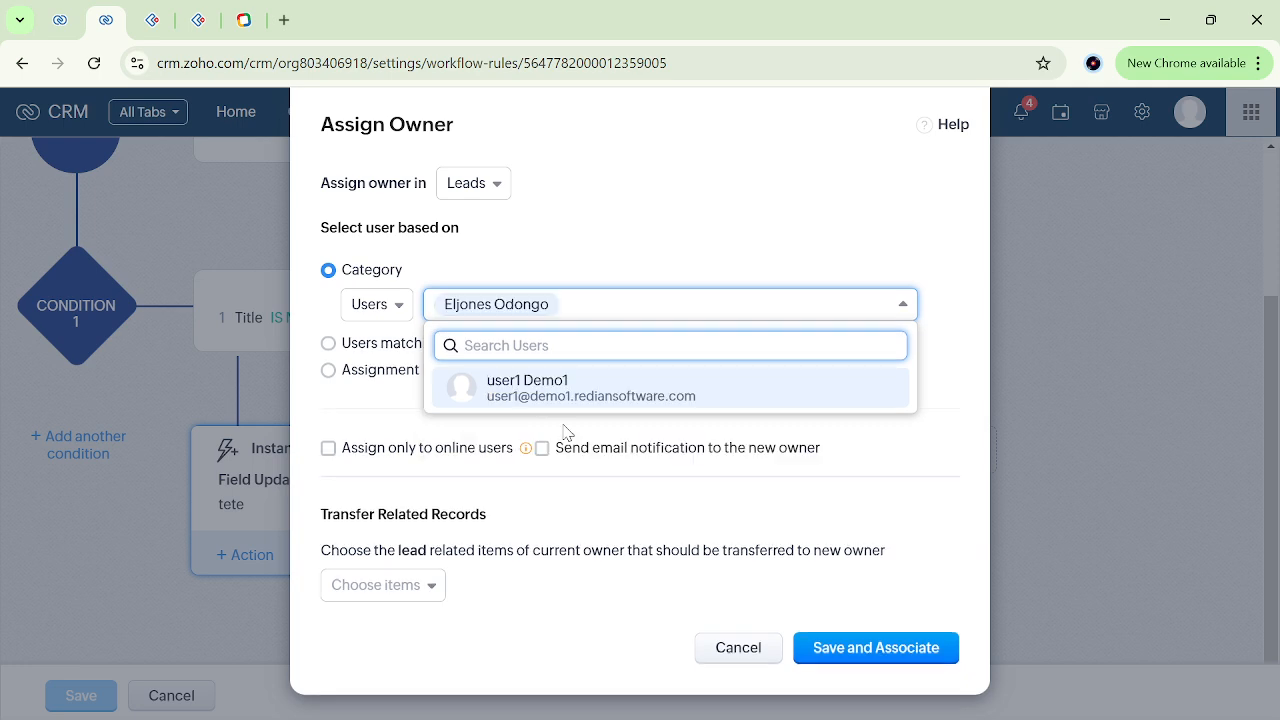
left_click(715, 249)
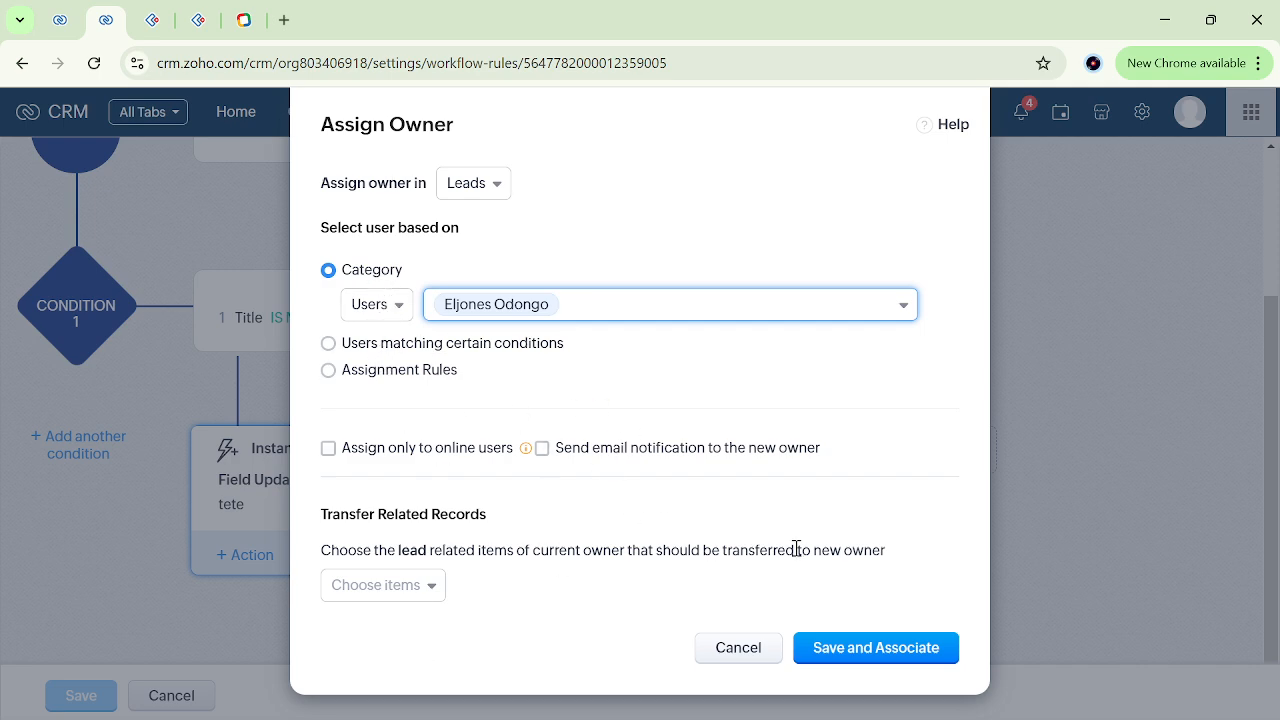
left_click(890, 652)
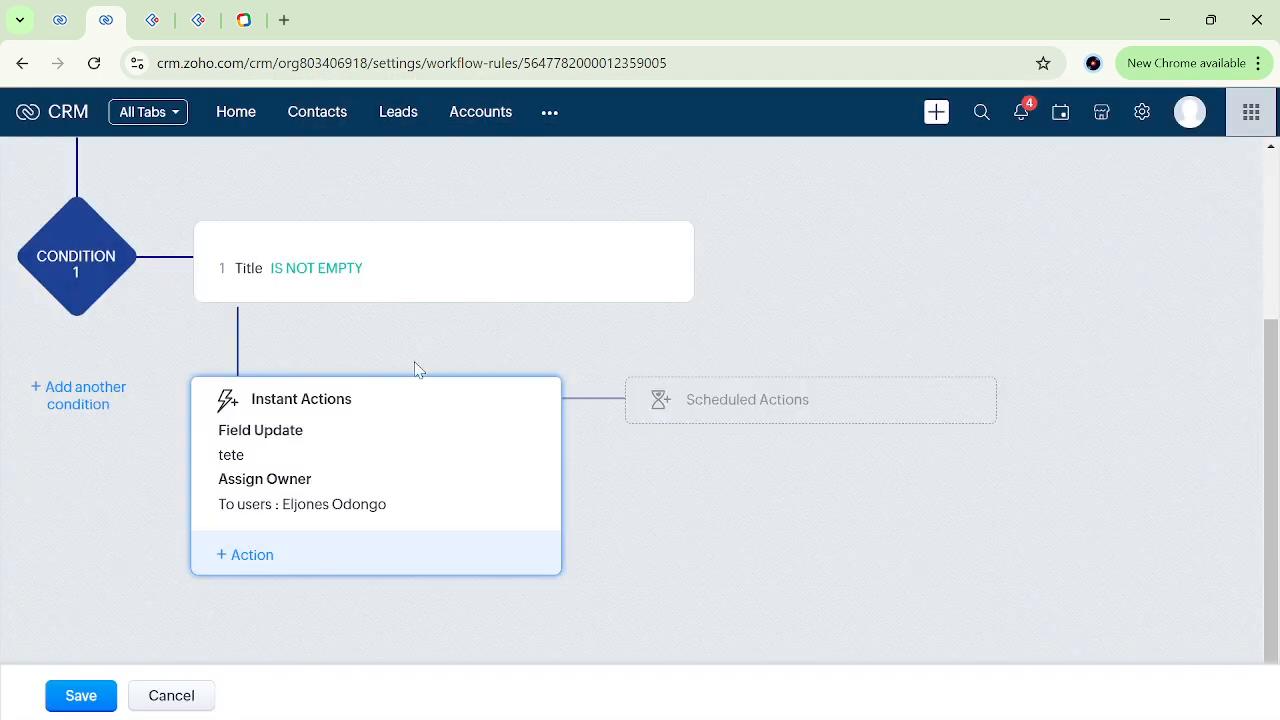
left_click(84, 695)
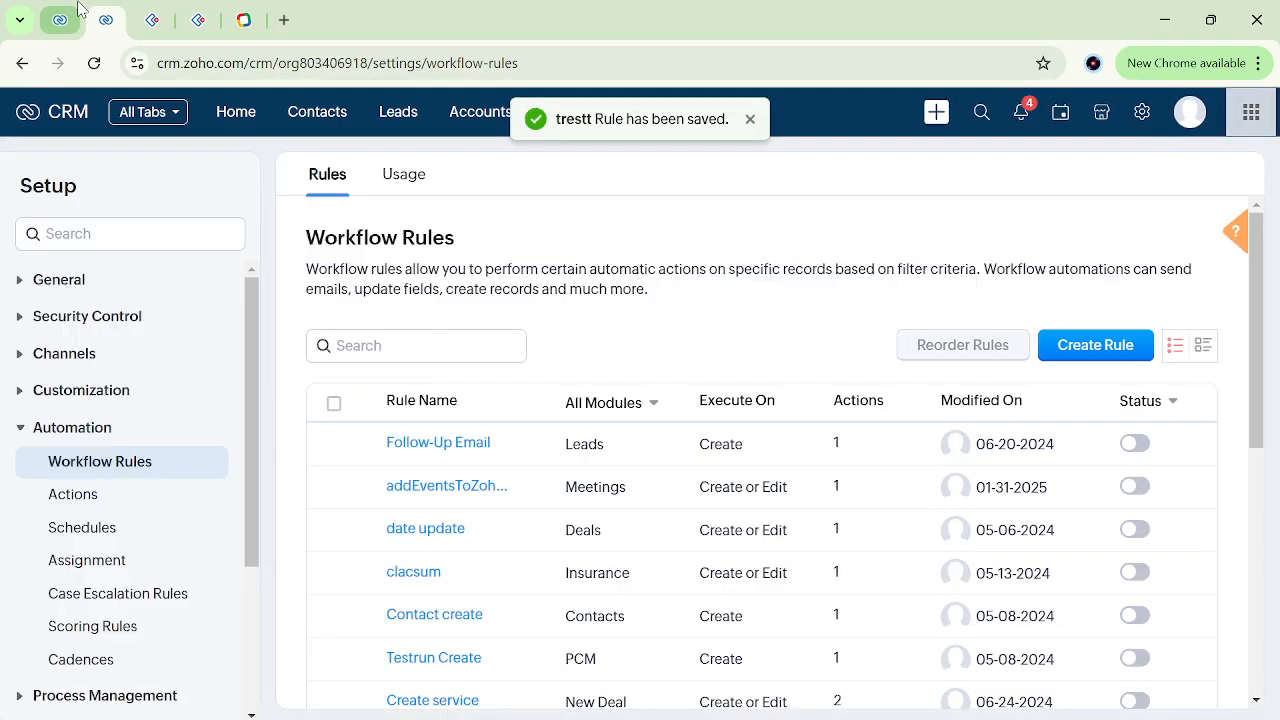
Return to the lead record, reload it and set its Title to "ttte".
left_click(75, 12)
scroll(560, 363, "up", 1)
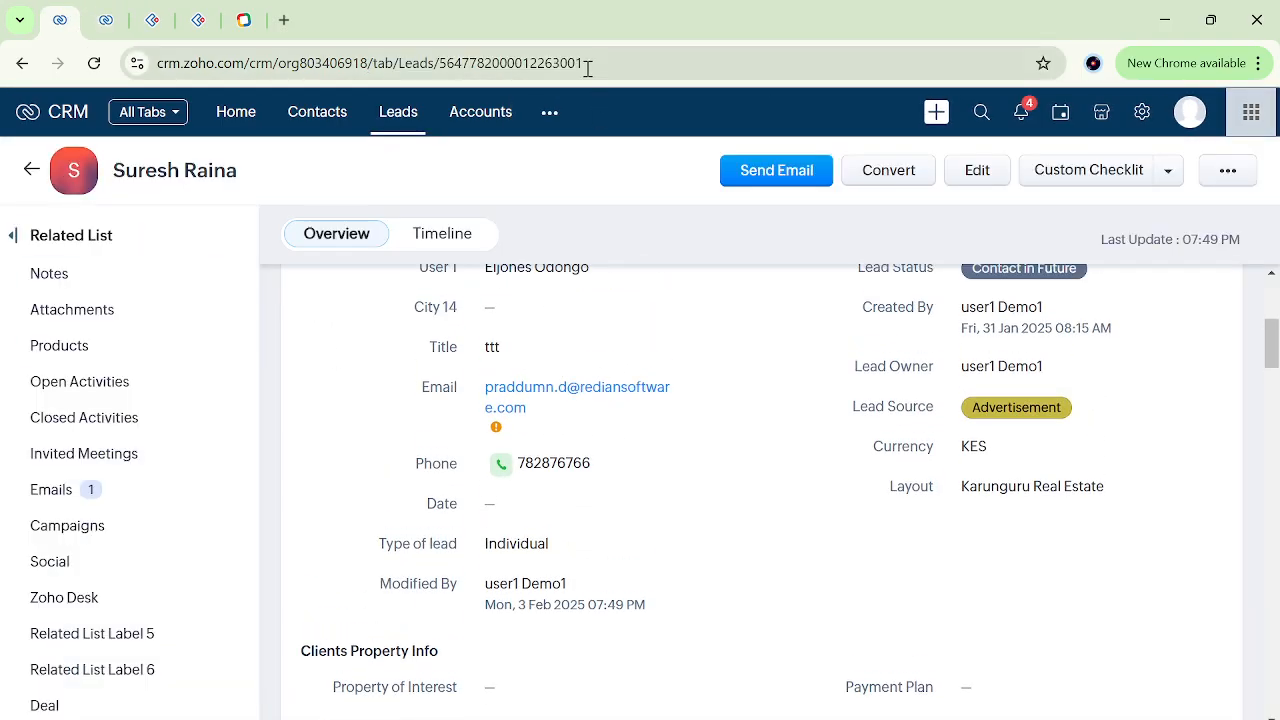
left_click(620, 64)
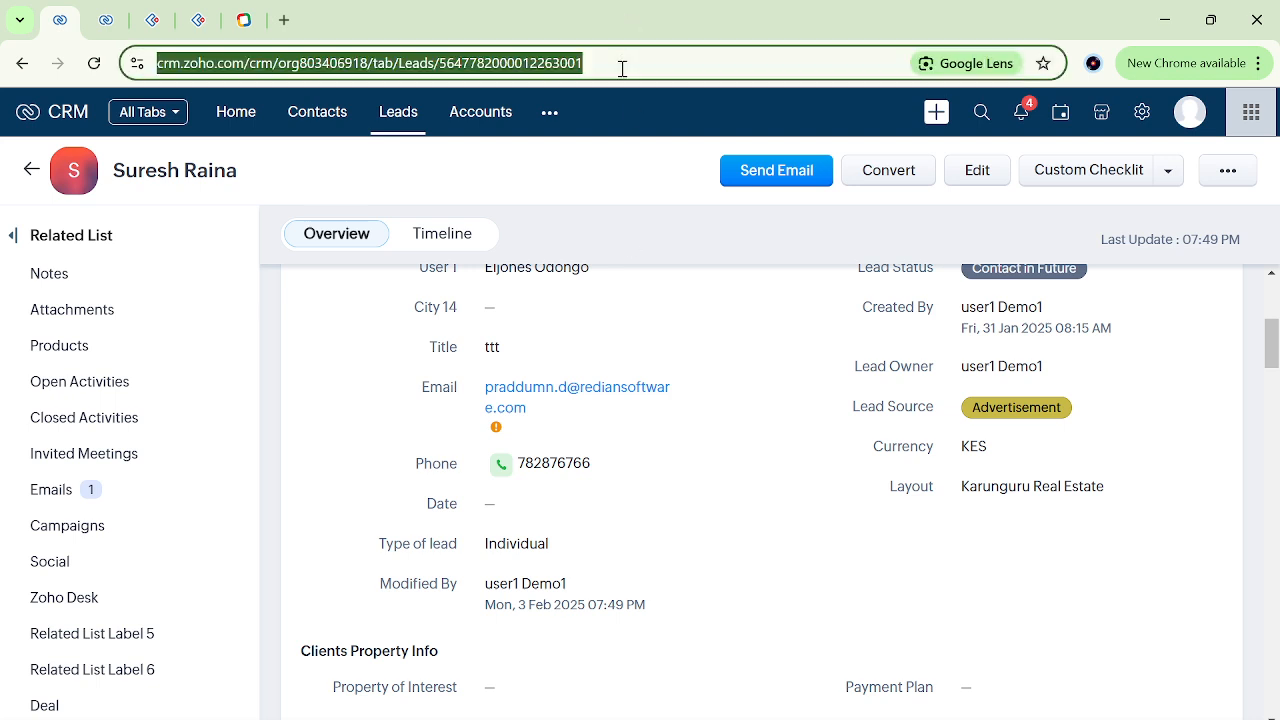
key("Return")
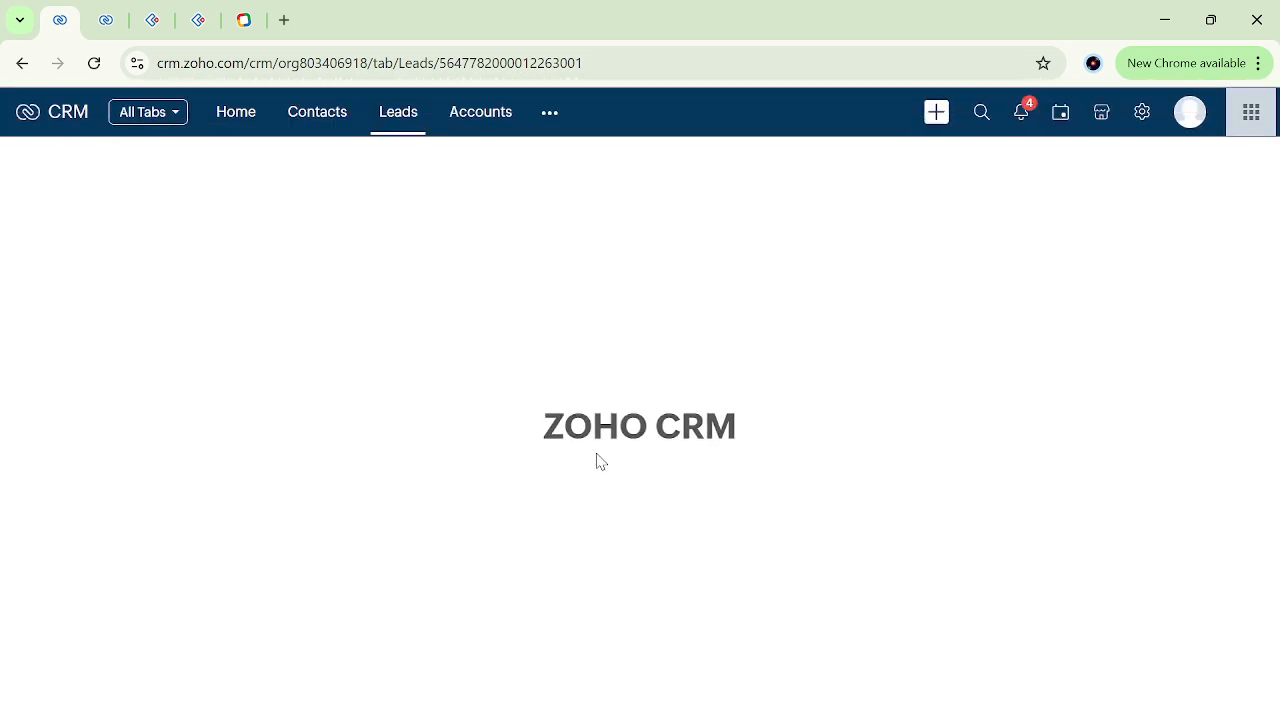
scroll(597, 456, "down", 3)
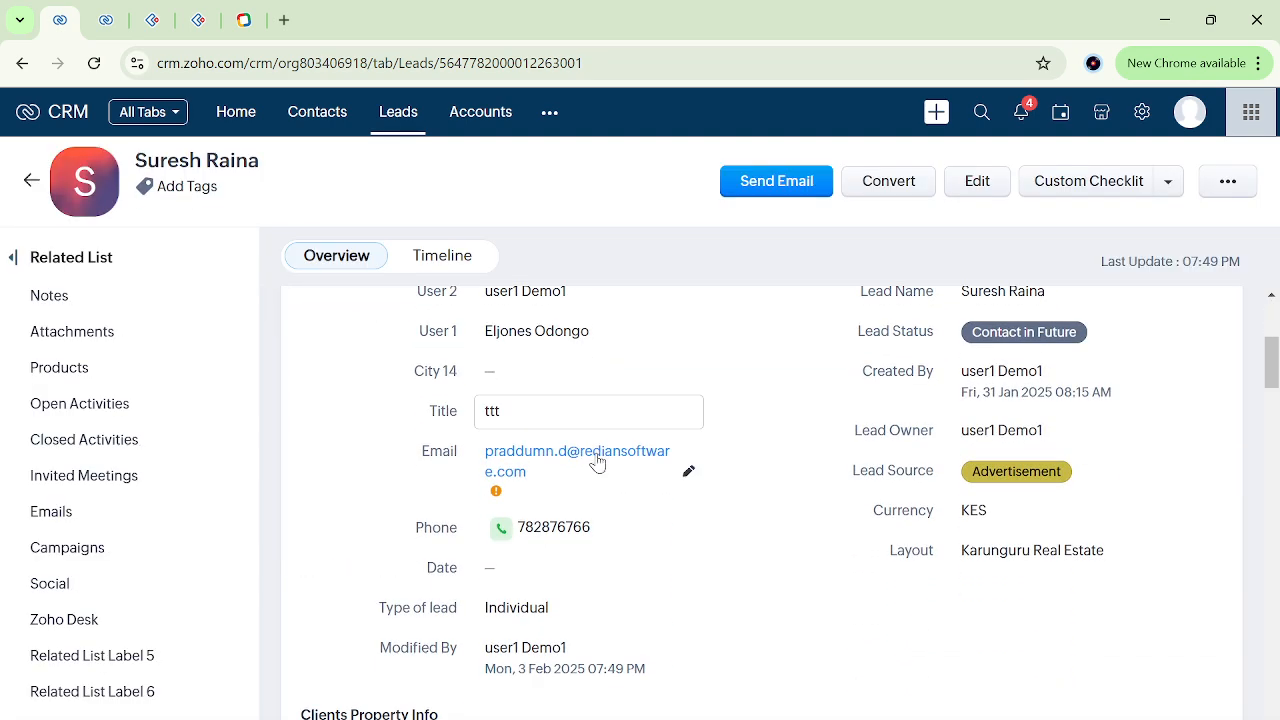
left_click(538, 388)
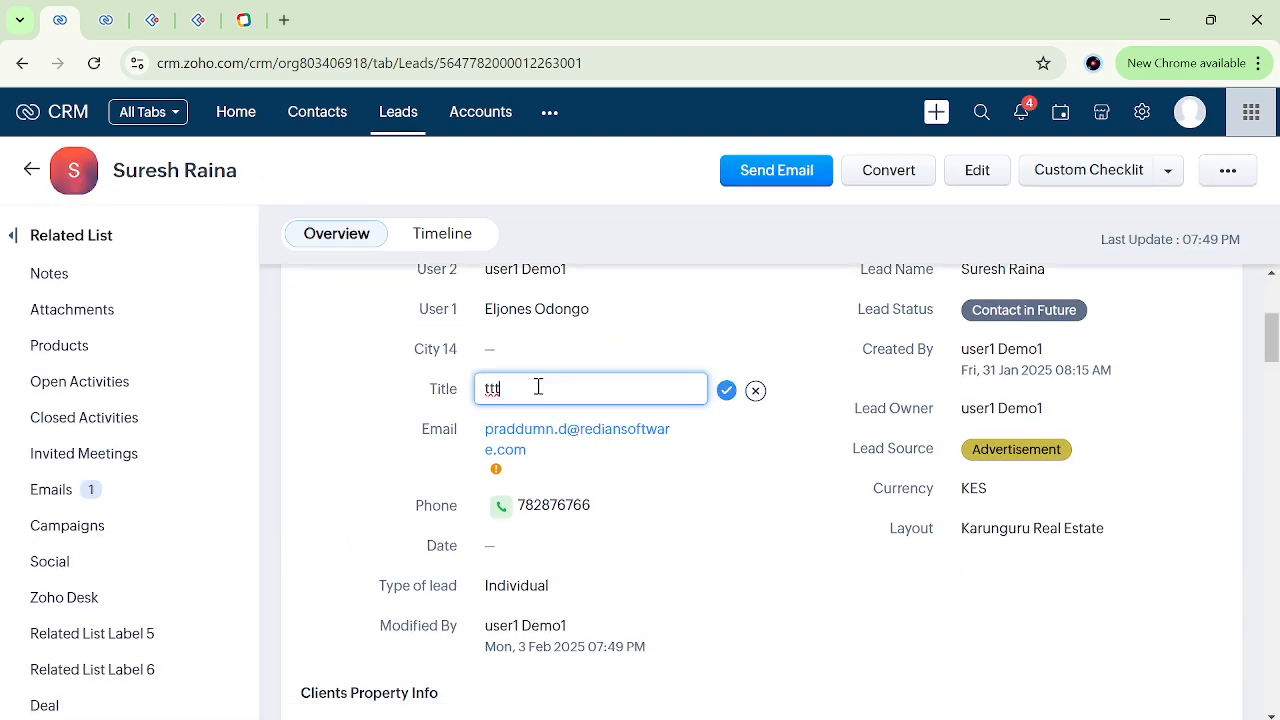
type("e")
left_click(727, 391)
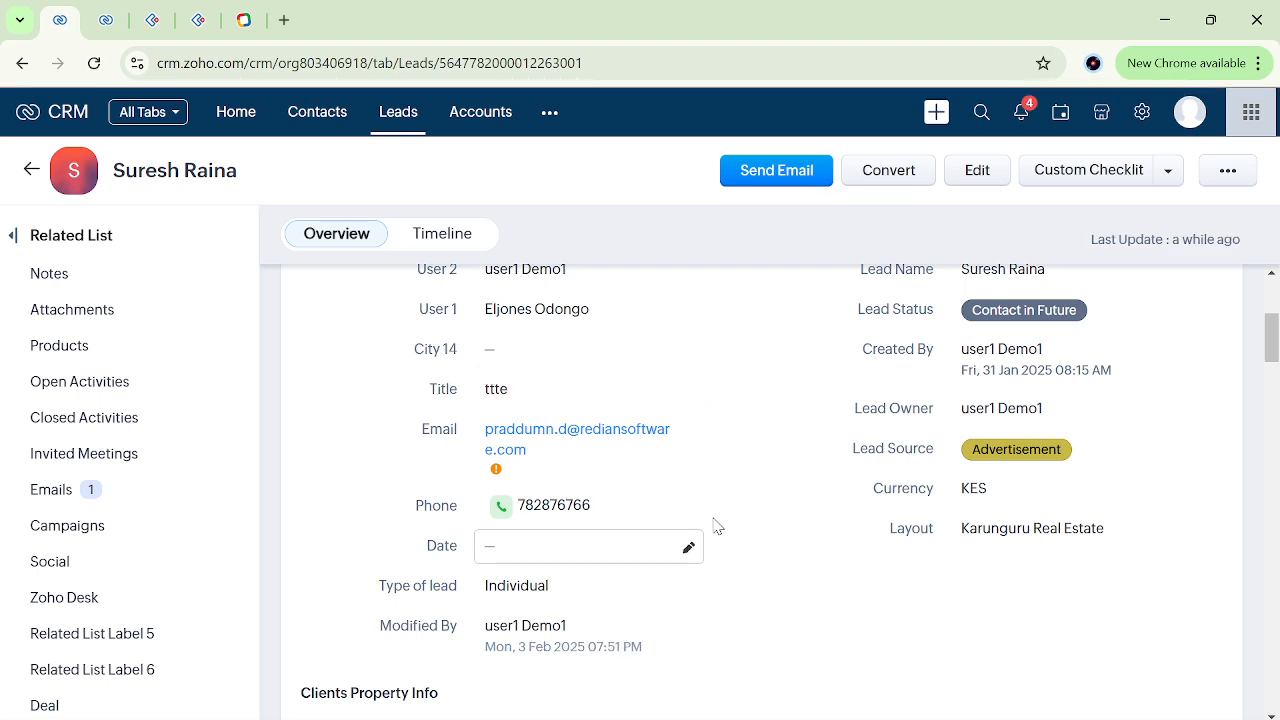
Check the lead's fields after the edit and examine the Lead Owner entry in its timeline history.
scroll(751, 523, "down", 5)
scroll(753, 524, "down", 2)
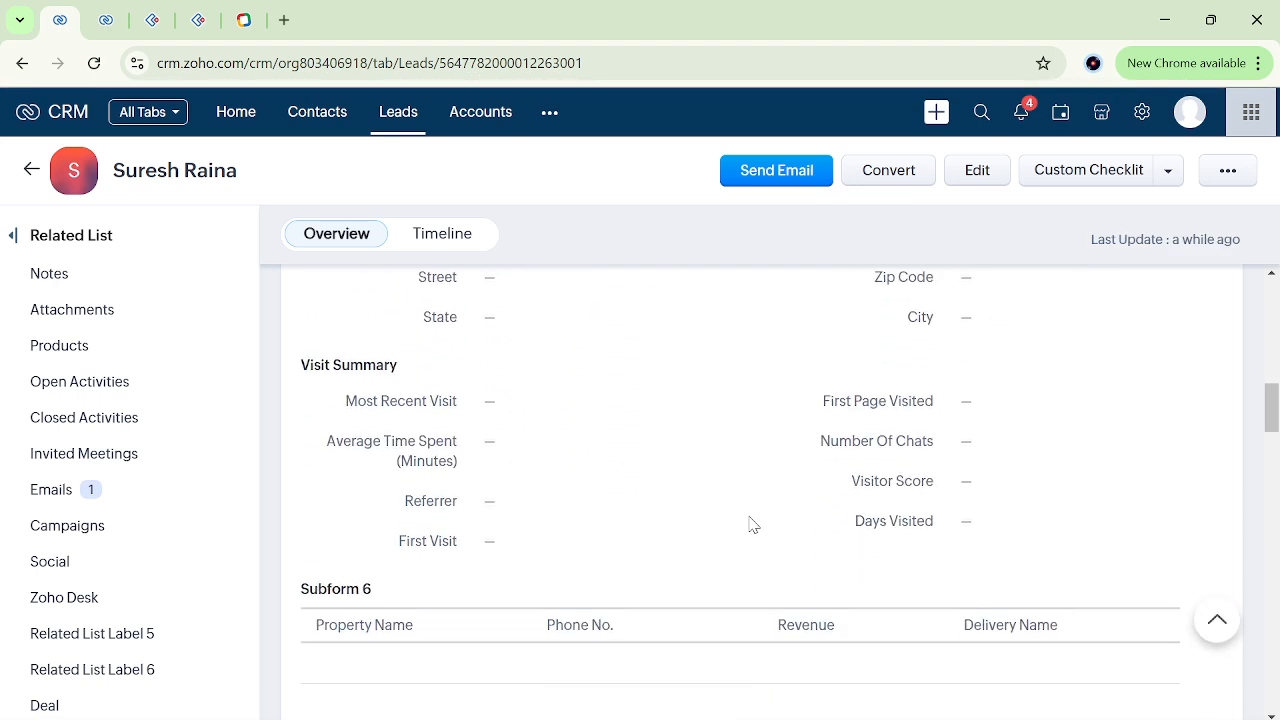
scroll(753, 524, "up", 8)
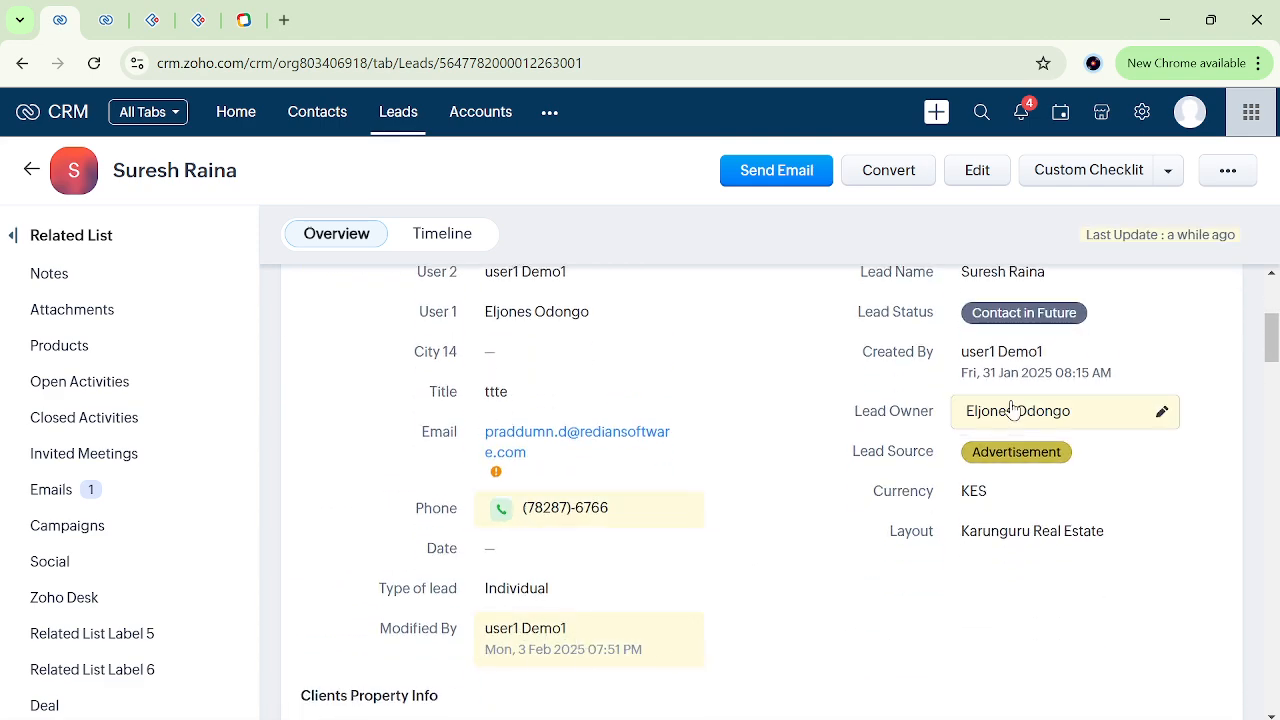
left_click(452, 232)
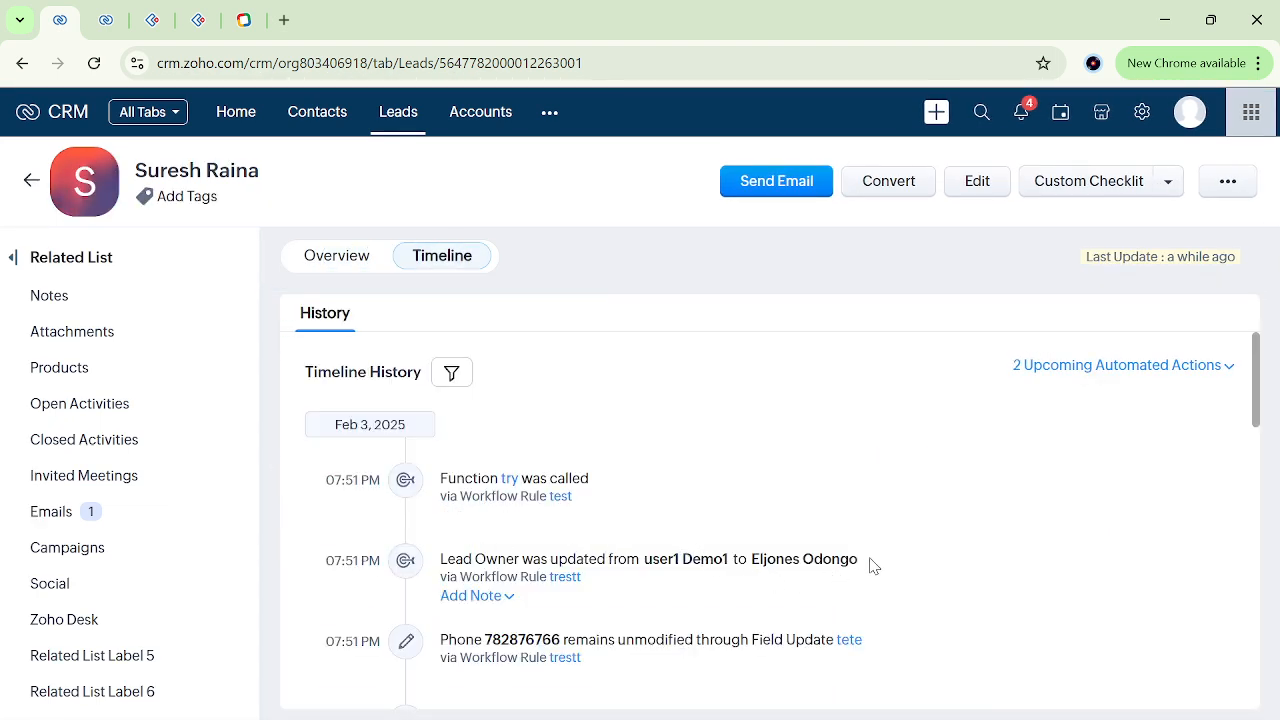
left_click_drag(870, 560, 641, 564)
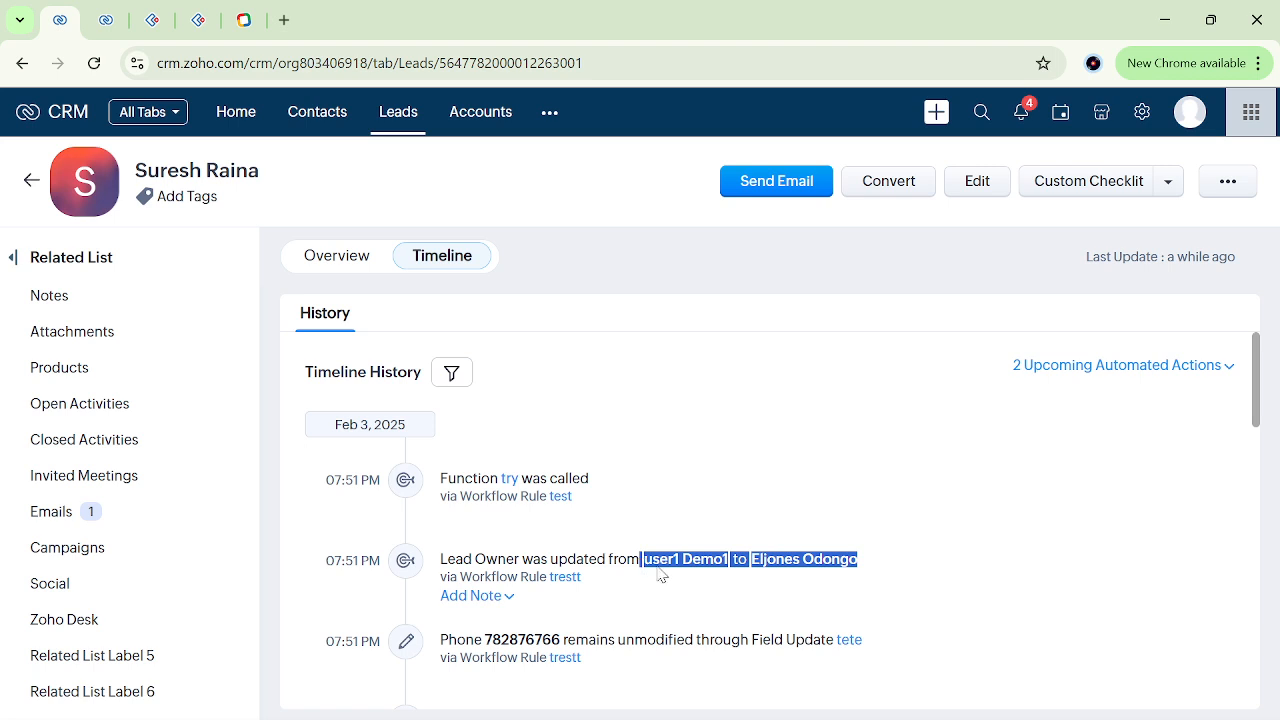
left_click(658, 577)
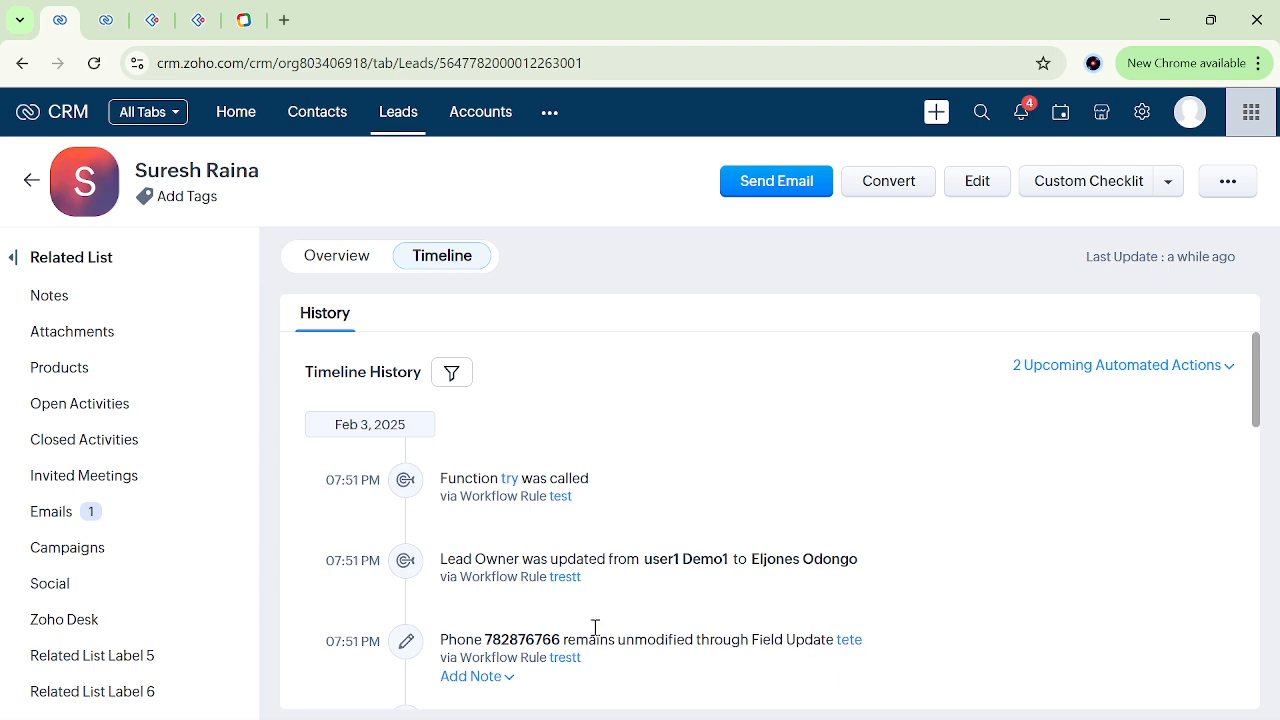
left_click_drag(889, 563, 652, 568)
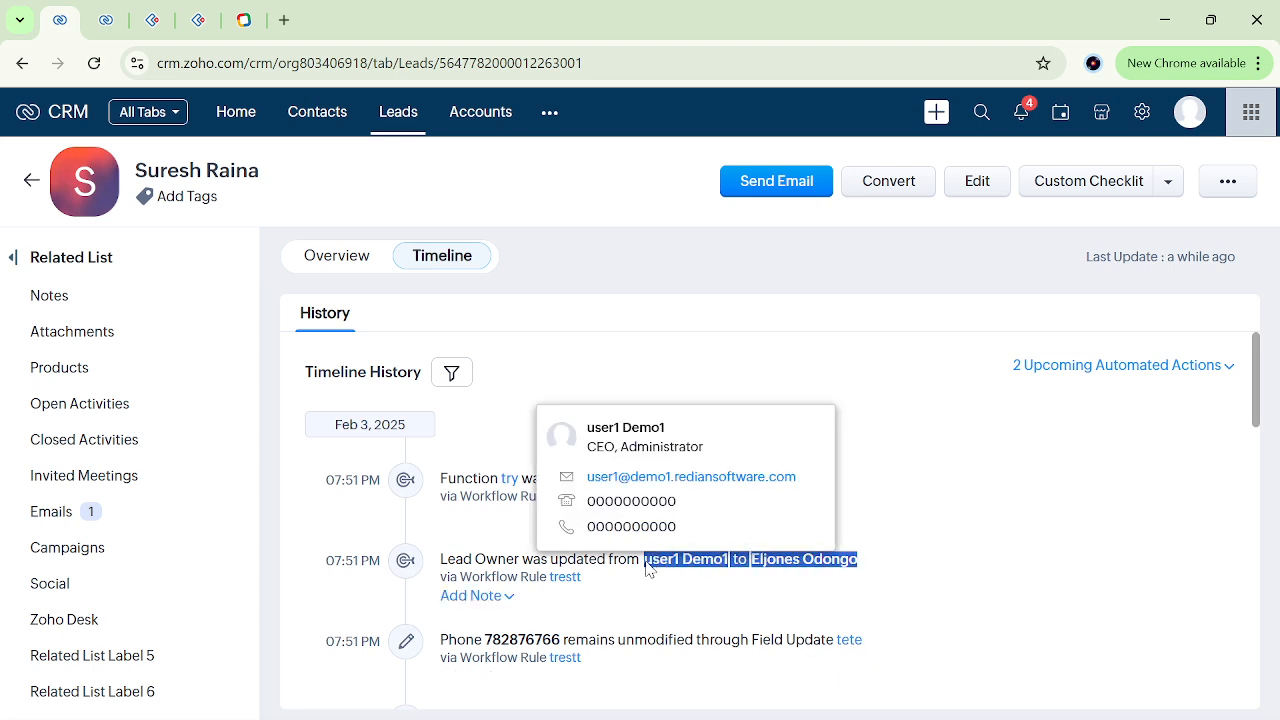
left_click(650, 580)
Go back to the Workflow Rules list and open the "trestt" rule.
left_click(104, 19)
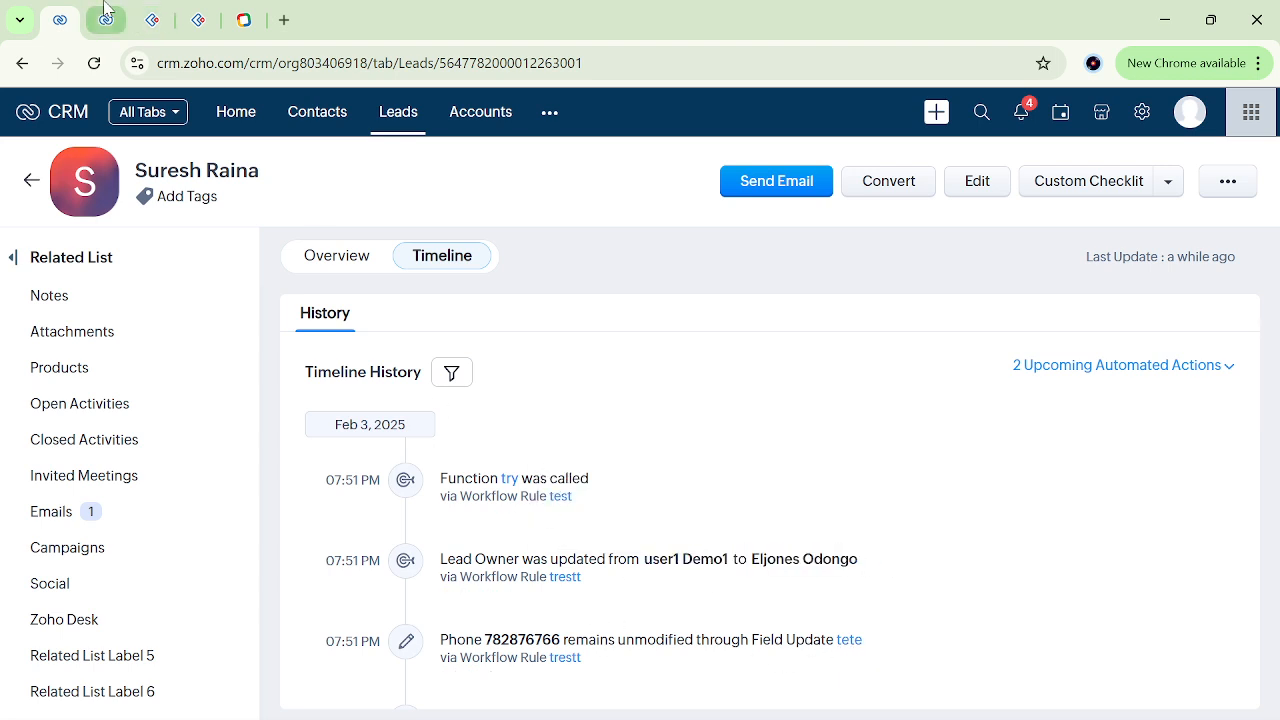
scroll(613, 379, "down", 5)
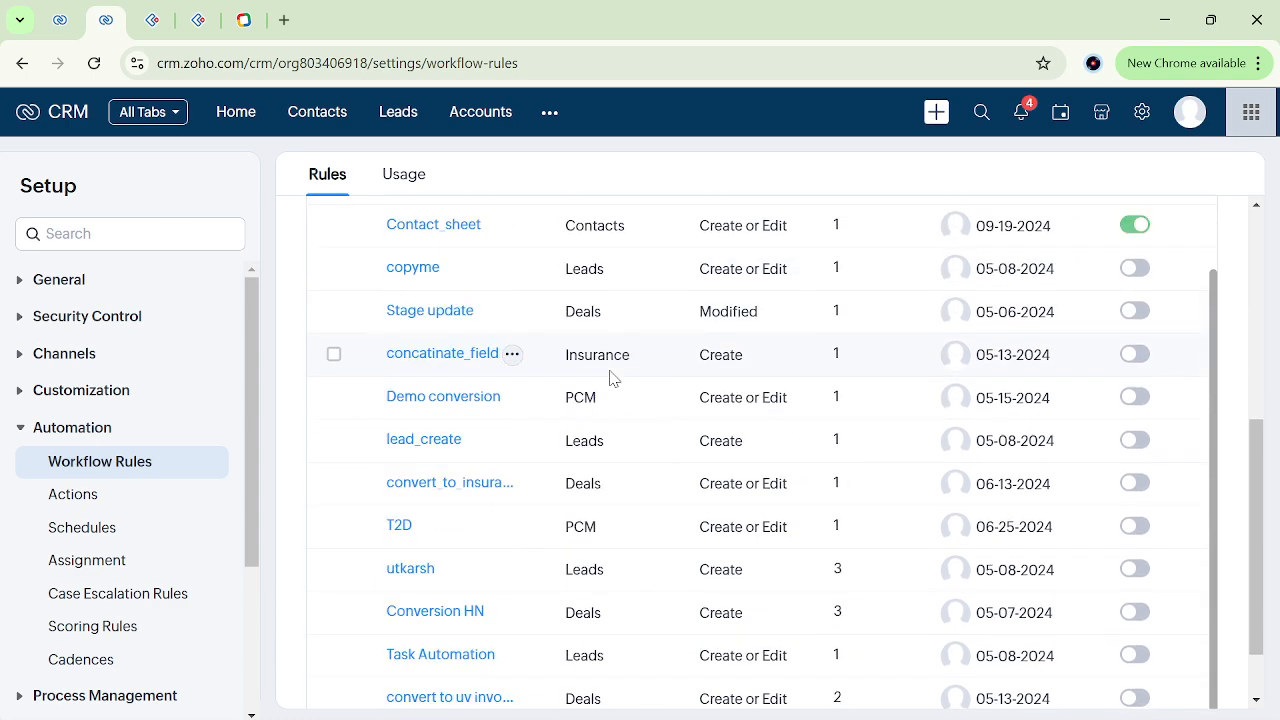
scroll(1094, 380, "down", 10)
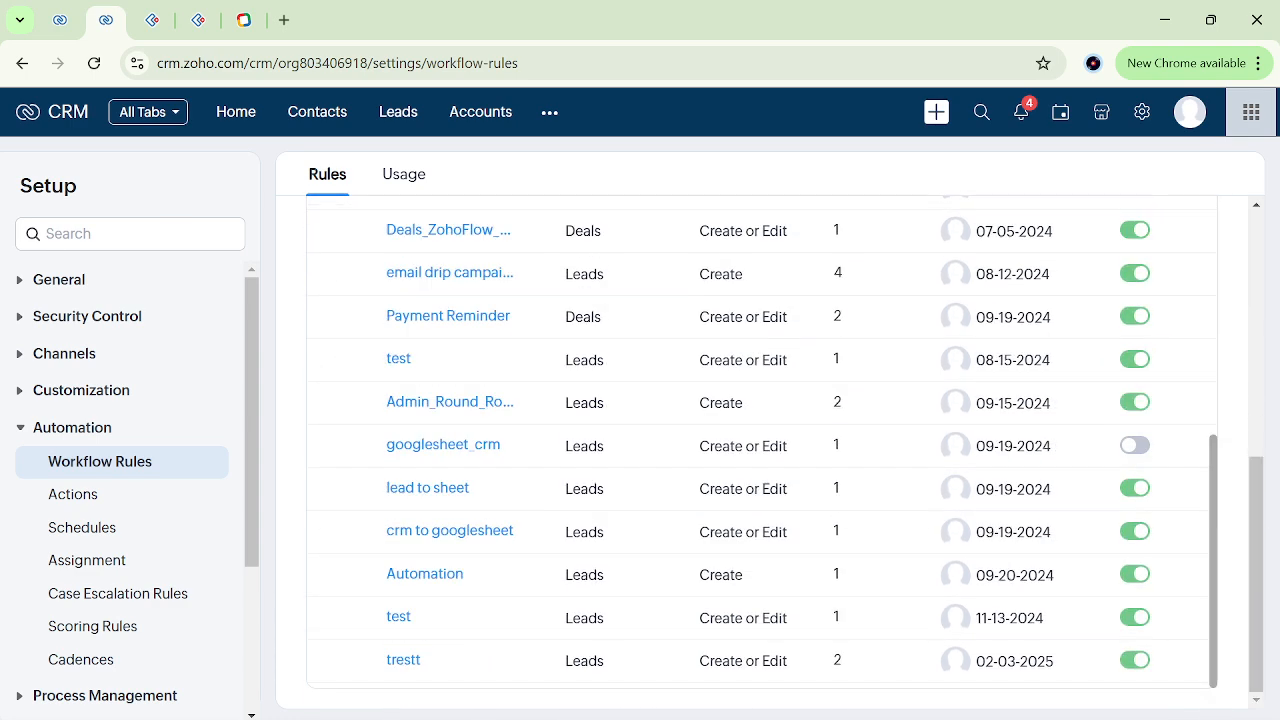
left_click(404, 664)
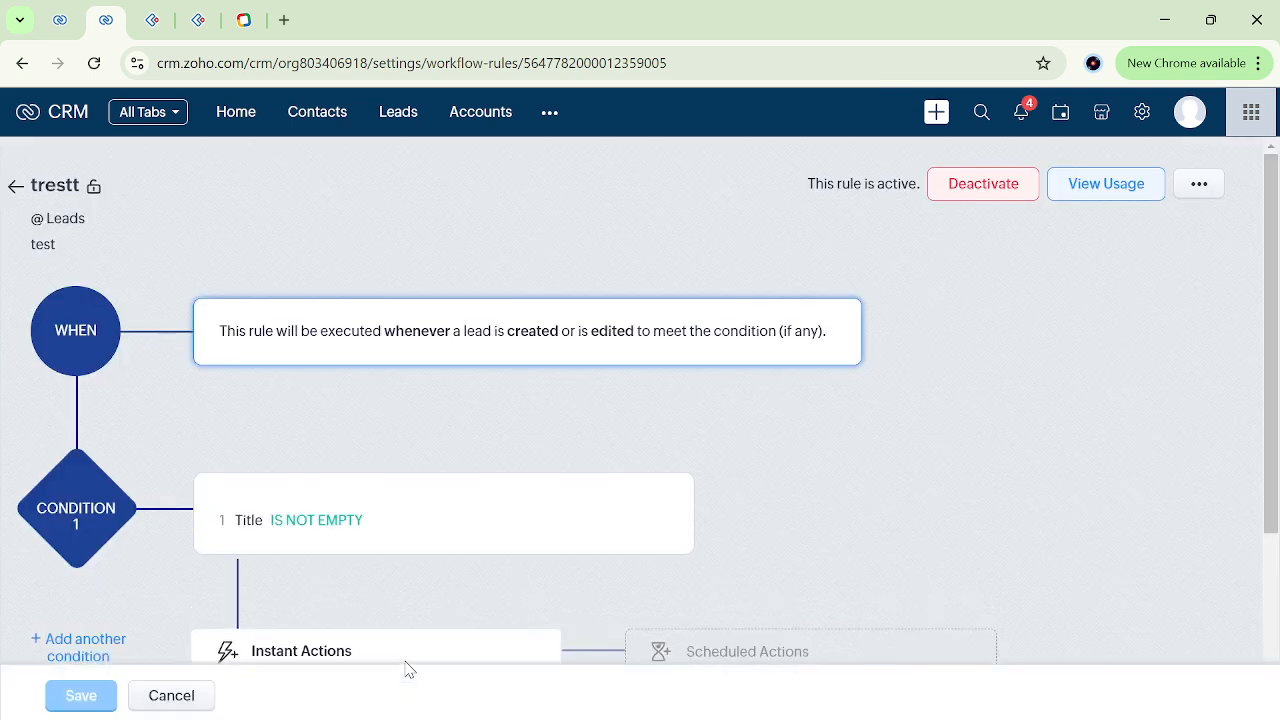
Review the Field Update and Assign Owner instant actions of the "trestt" rule.
scroll(515, 588, "down", 3)
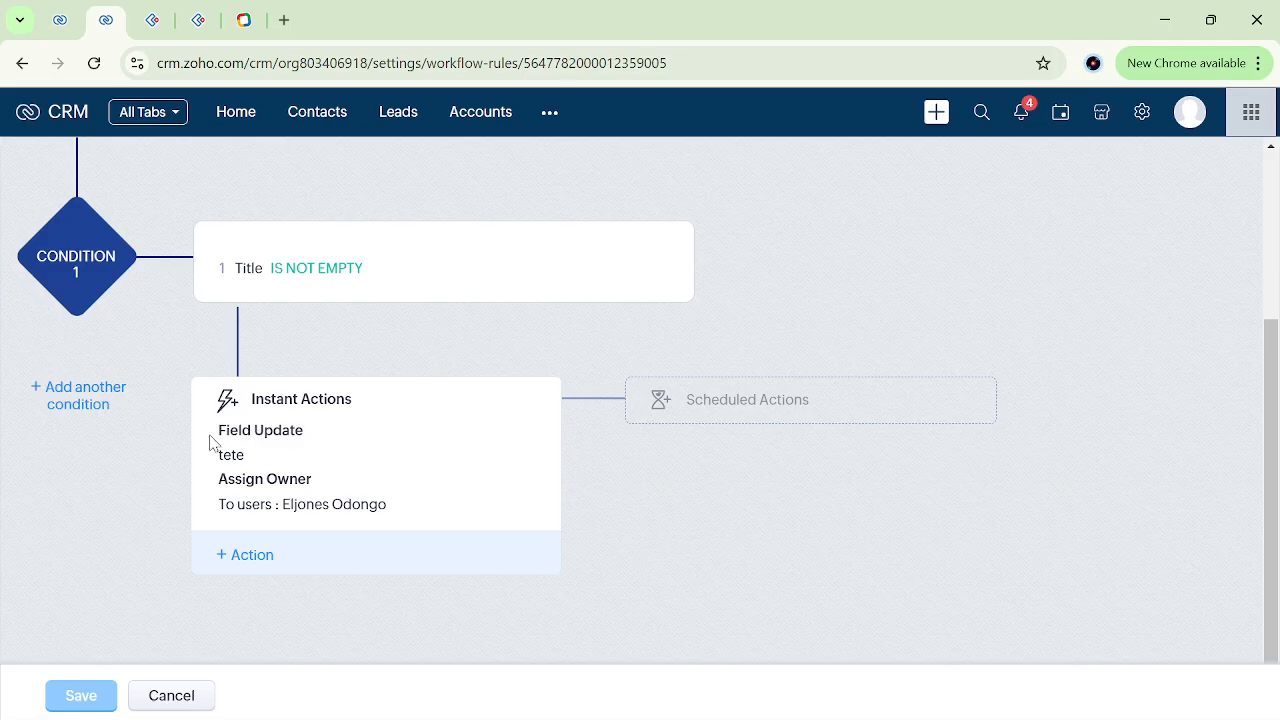
left_click_drag(210, 443, 331, 443)
left_click(338, 443)
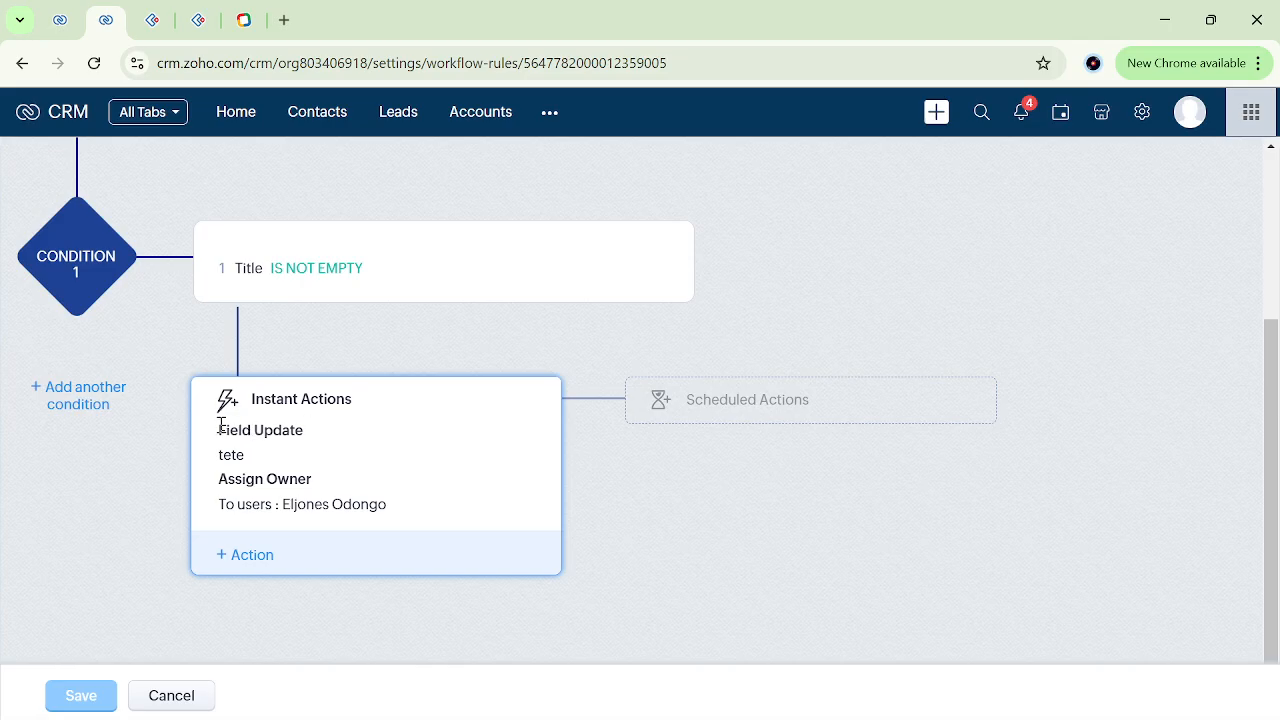
left_click_drag(217, 429, 278, 462)
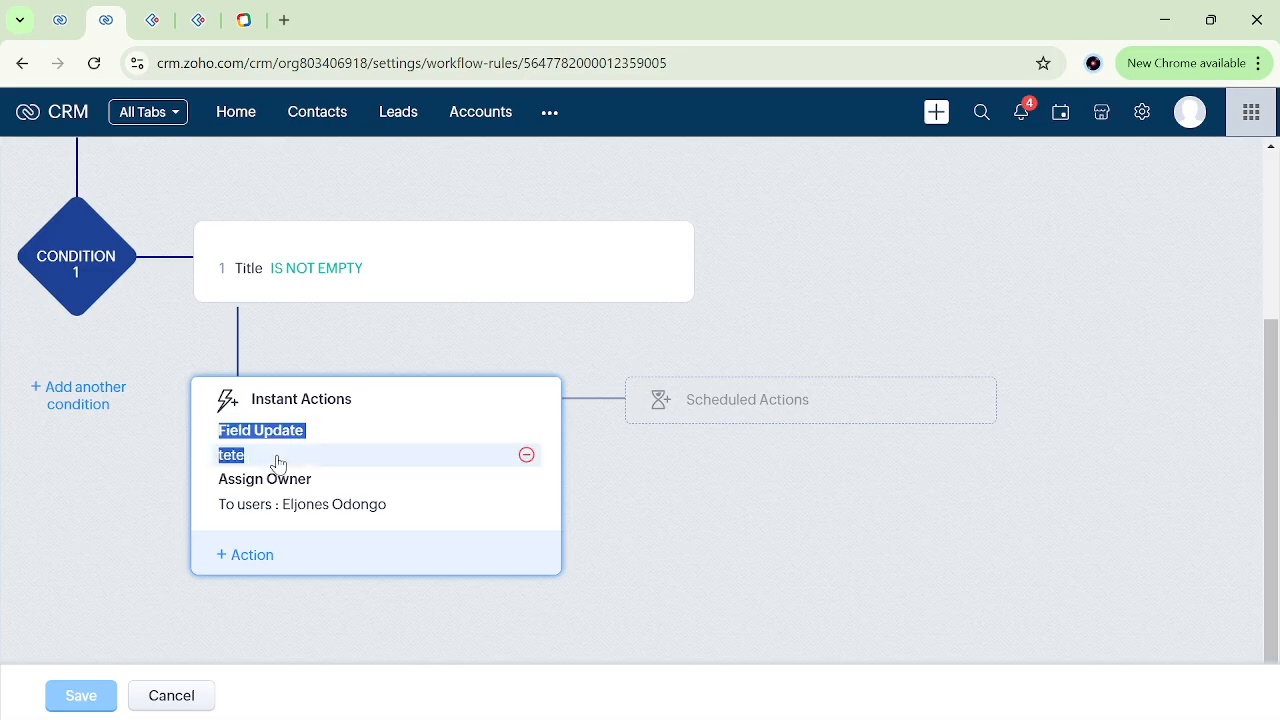
left_click(207, 452)
left_click_drag(212, 486, 429, 513)
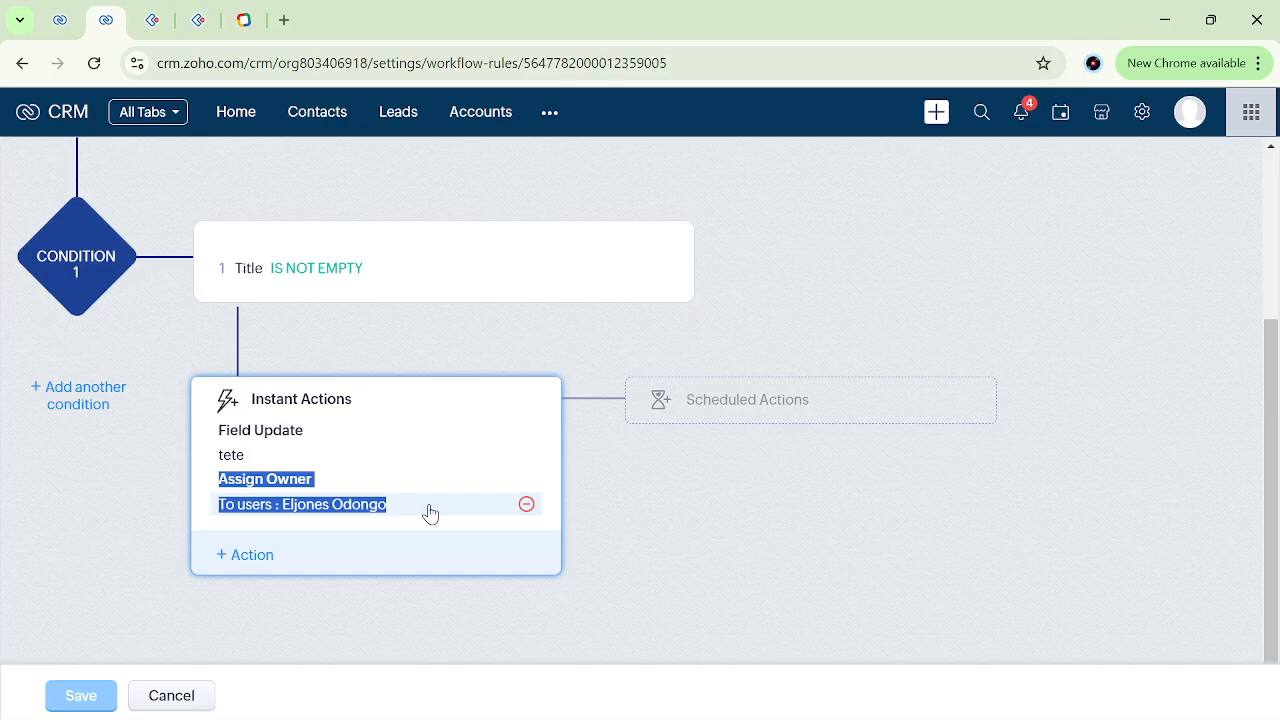
left_click(560, 331)
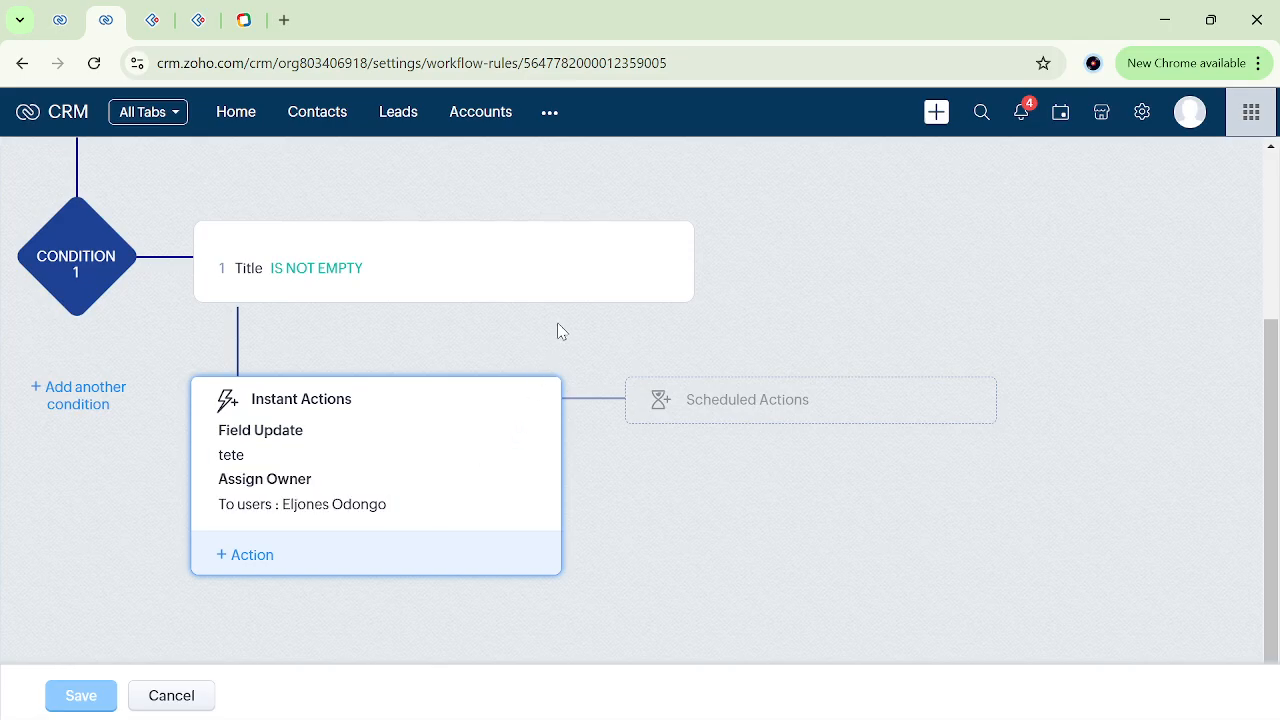
View the tag options among the rule's instant actions and check where tags are kept on the lead record.
left_click(243, 558)
mouse_move(320, 300)
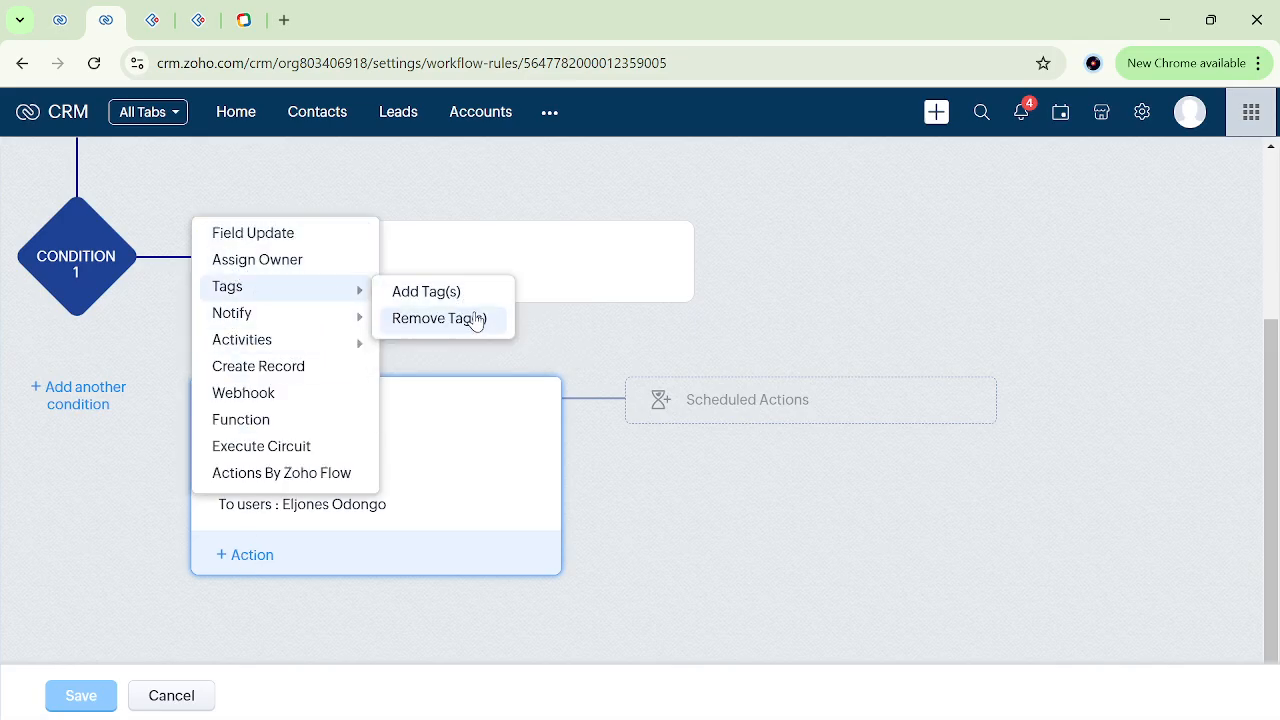
left_click(60, 20)
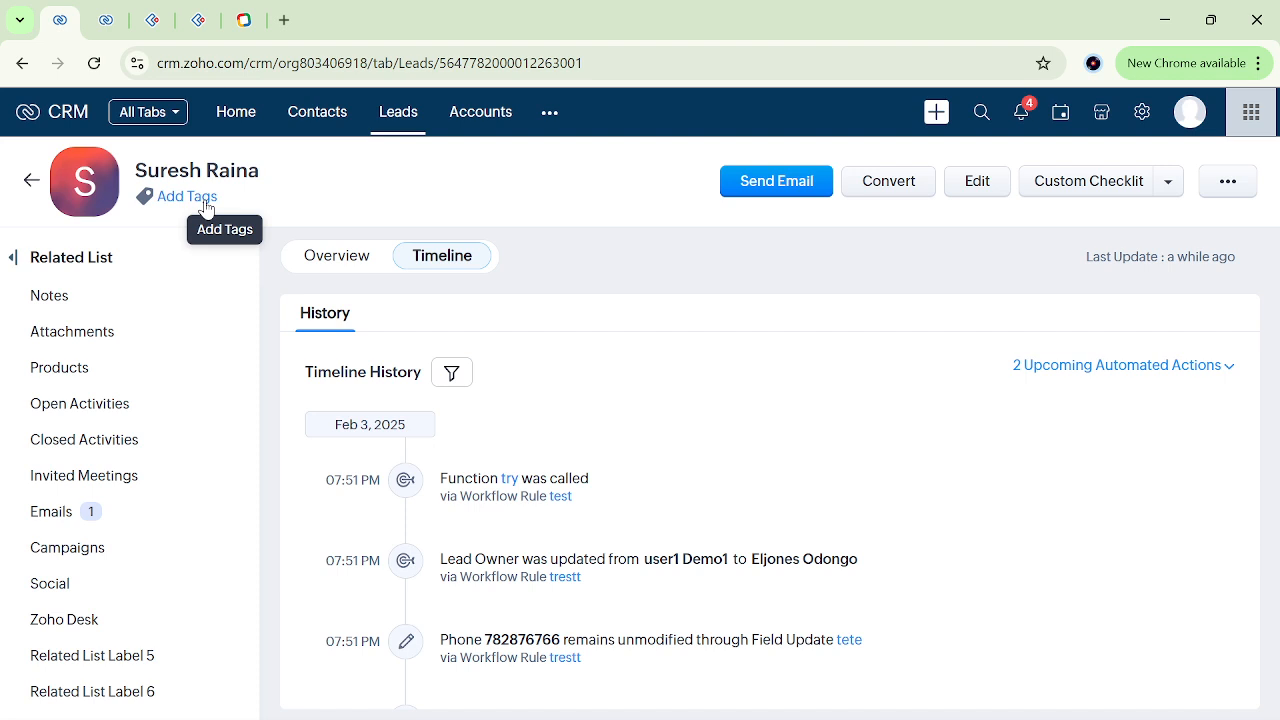
left_click(105, 20)
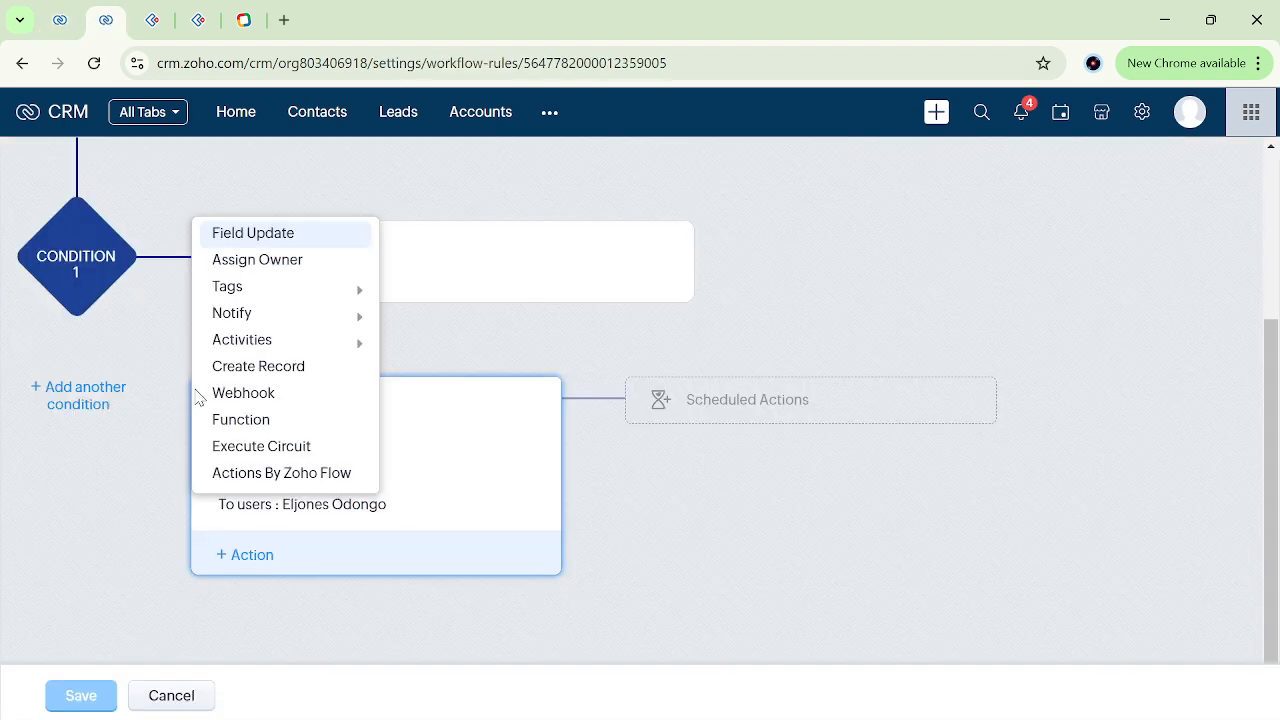
Add an Add Tag(s) instant action to the "trestt" rule with a new tag named "high".
mouse_move(350, 287)
left_click(405, 291)
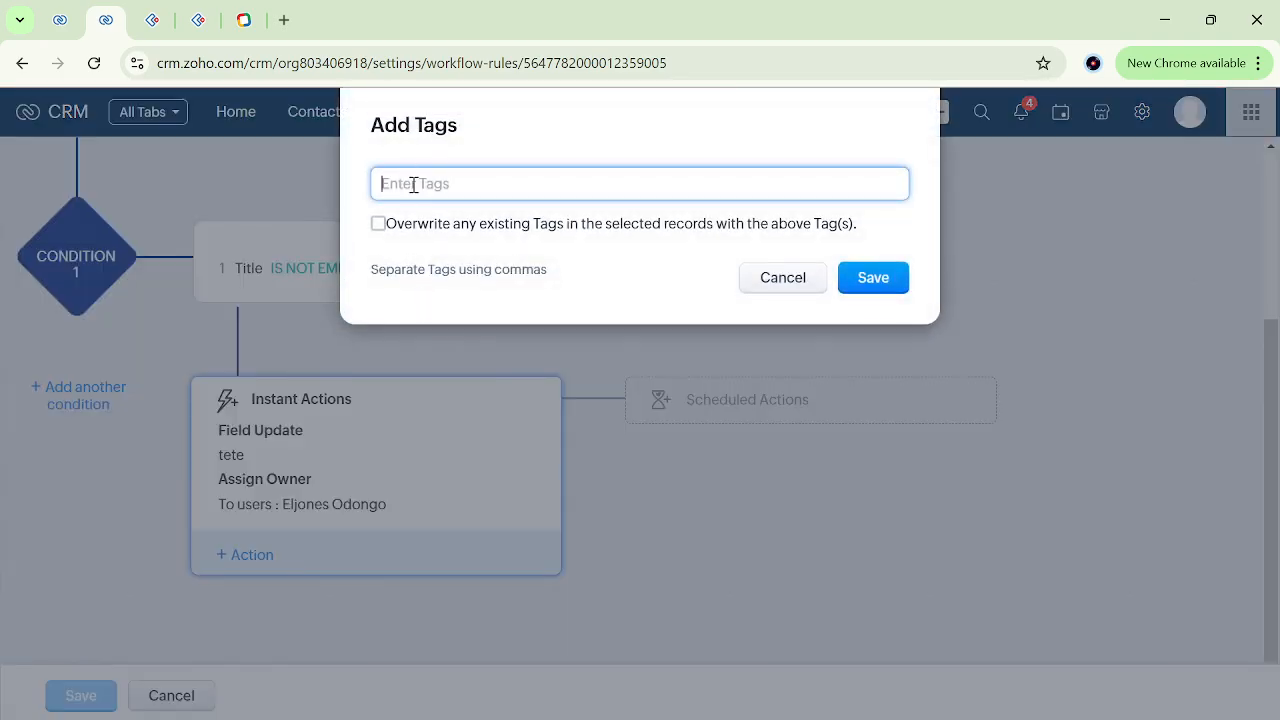
left_click(411, 183)
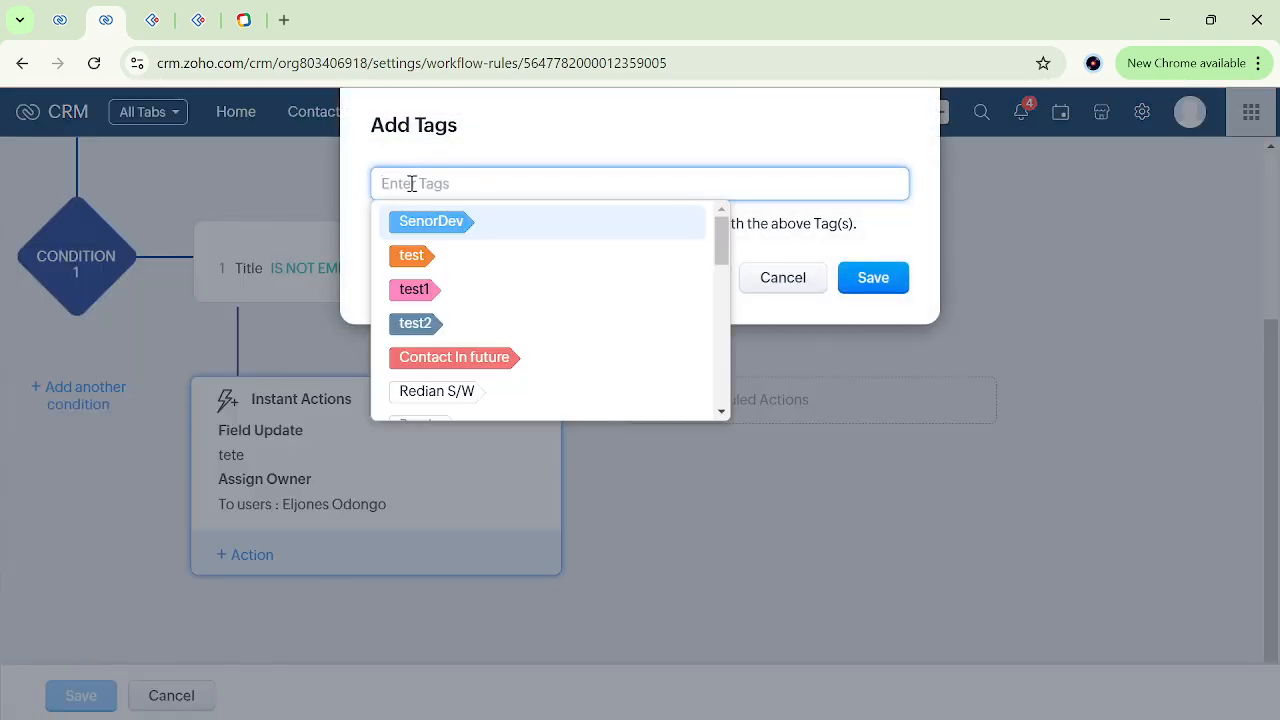
type("n")
key("BackSpace")
type("high")
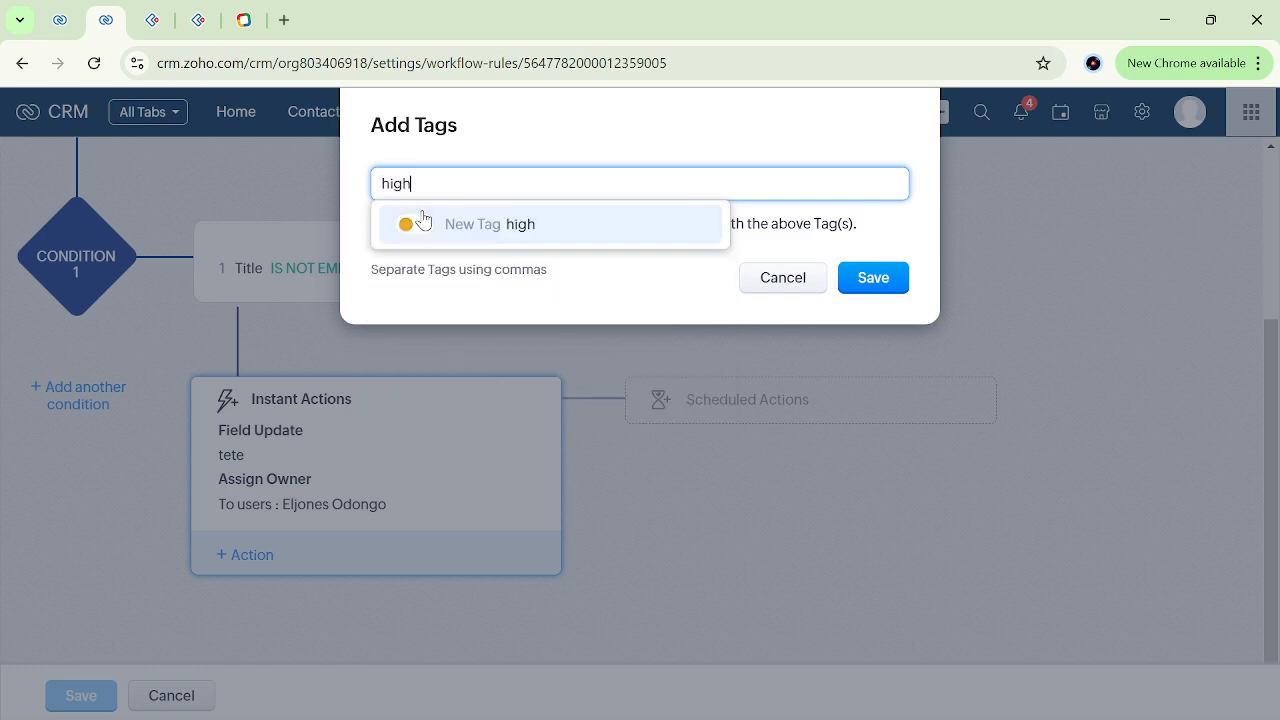
left_click(423, 222)
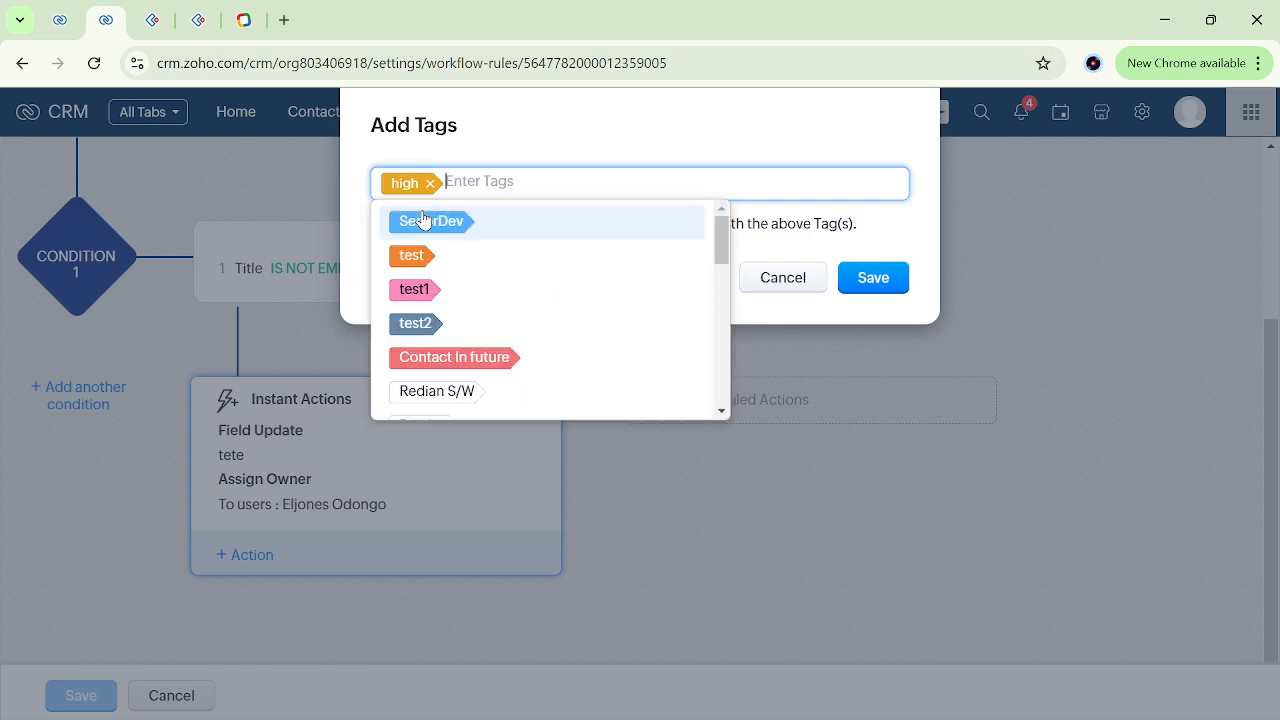
left_click(601, 161)
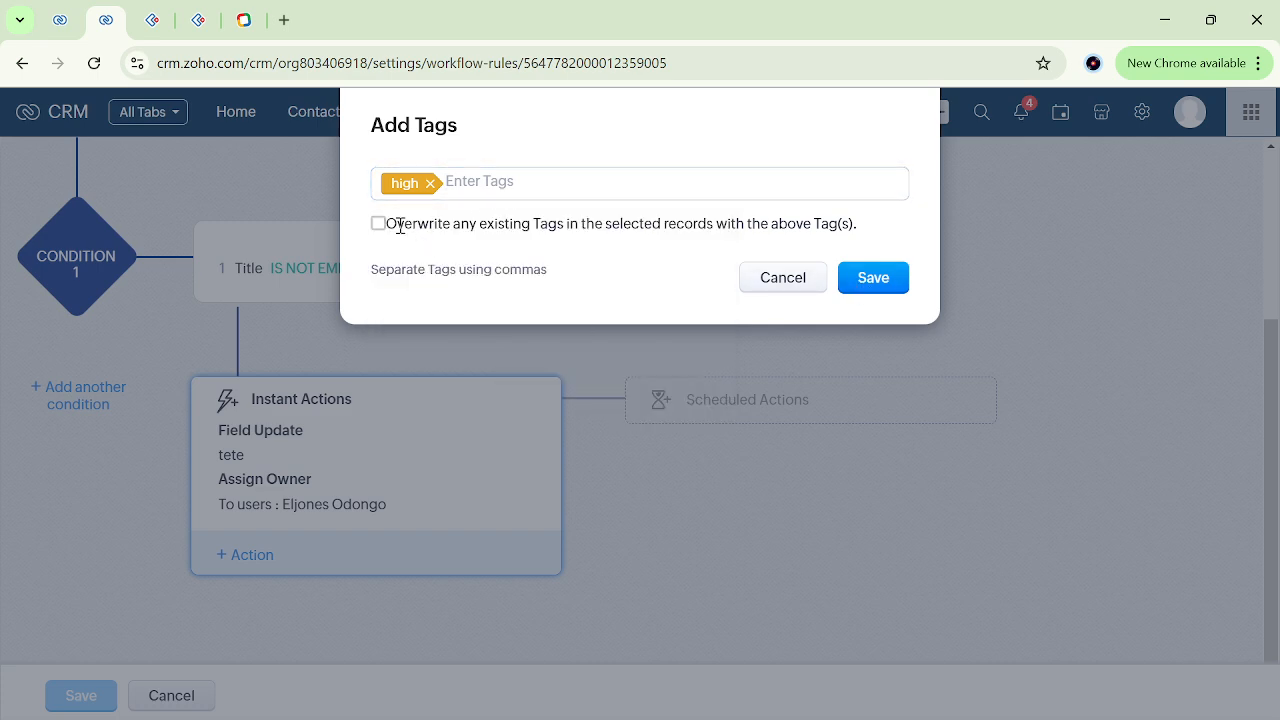
left_click(866, 285)
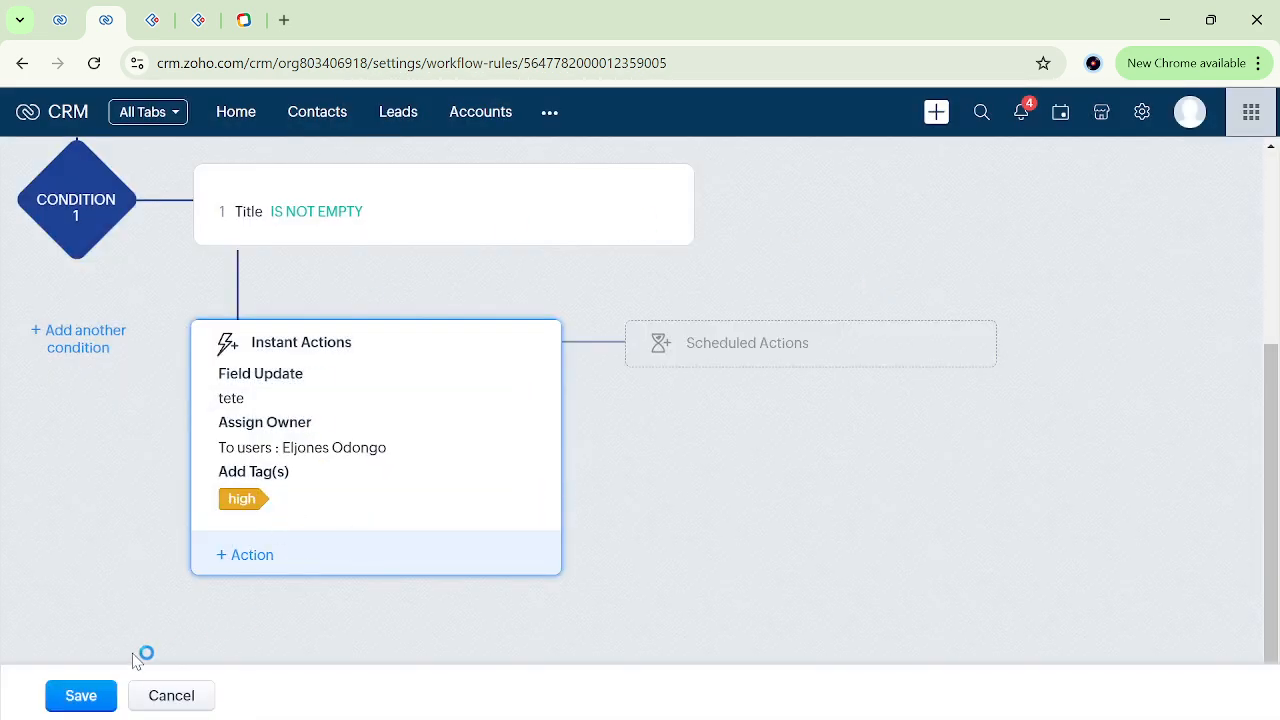
Save the "trestt" rule, then return to the Leads list and search its filter fields for "tag".
left_click(81, 696)
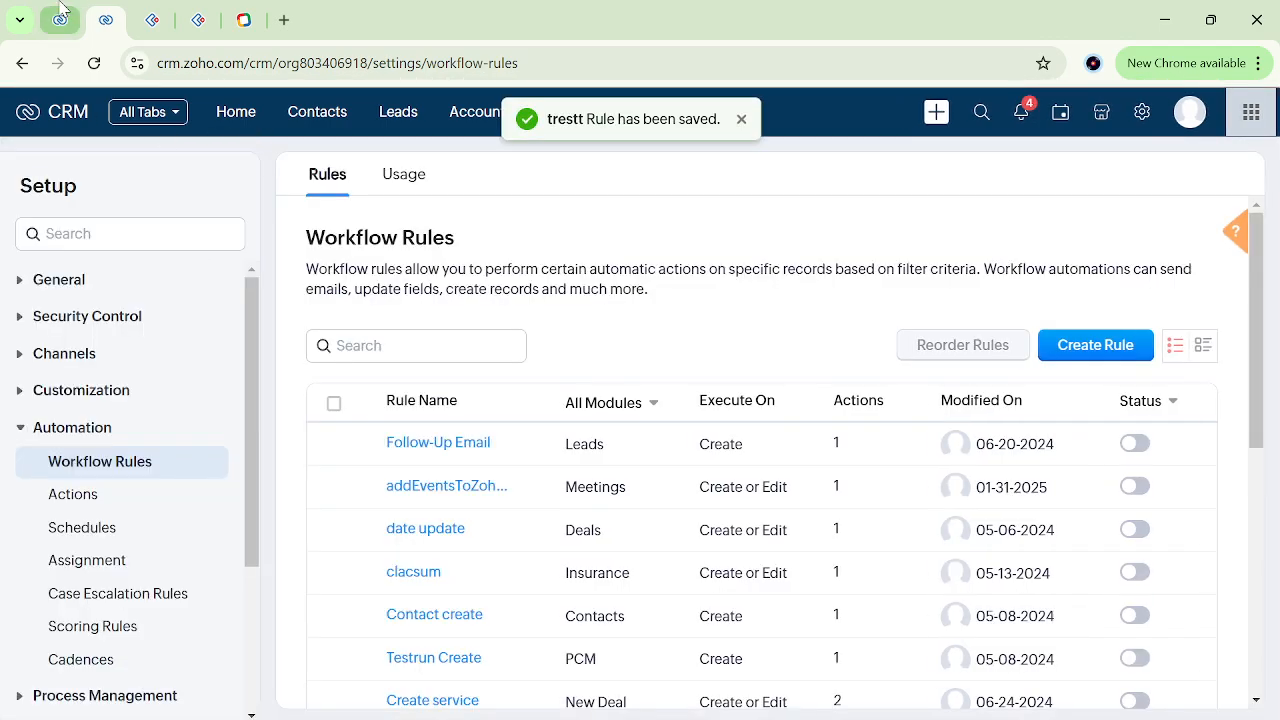
left_click(62, 9)
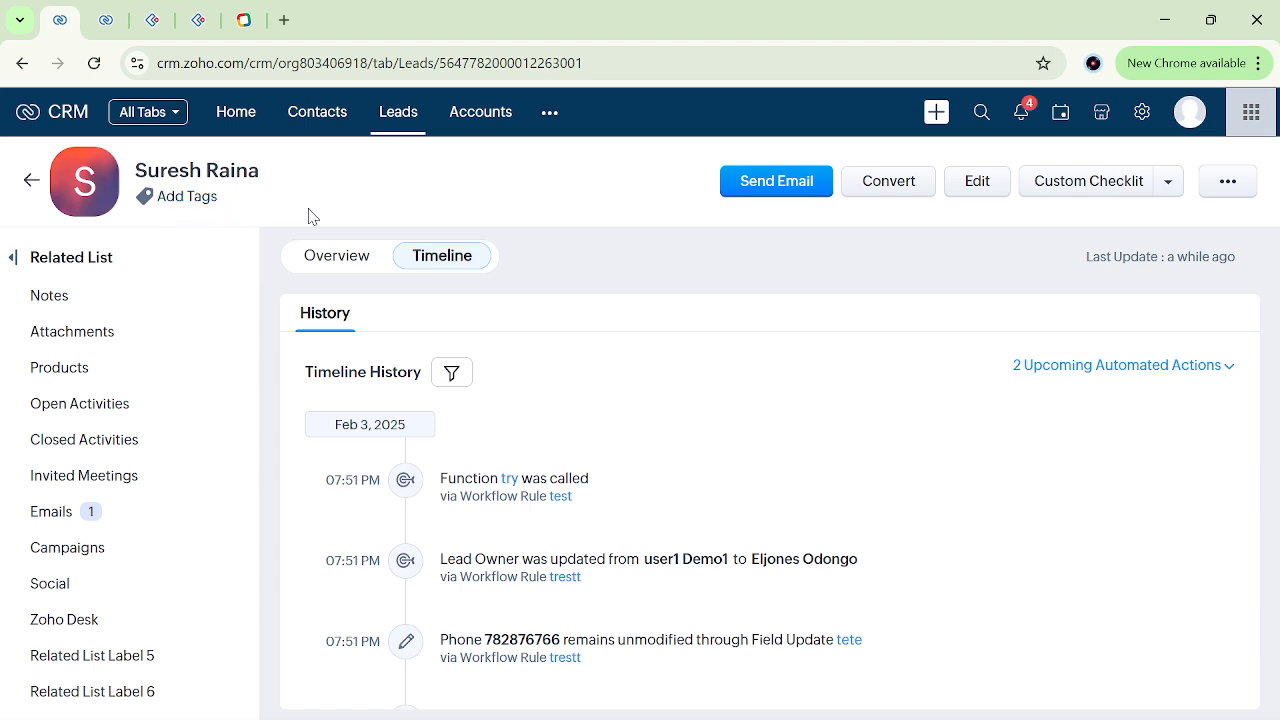
left_click(31, 183)
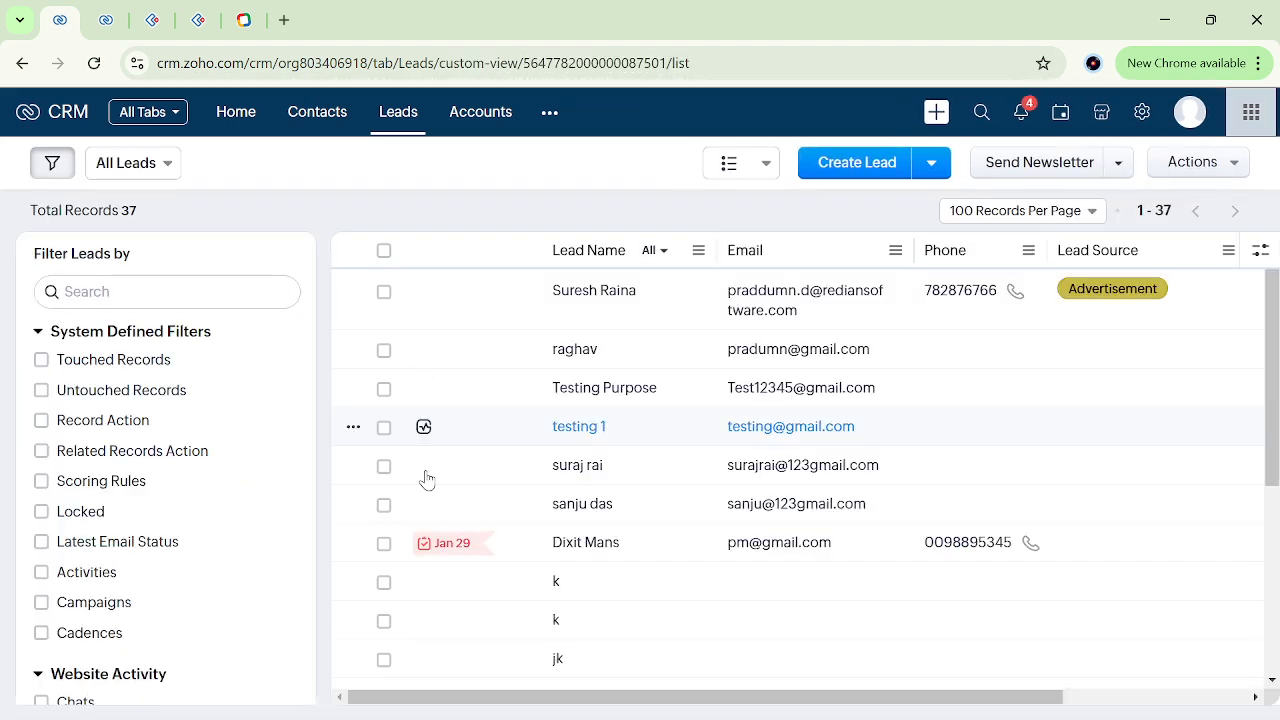
left_click(123, 294)
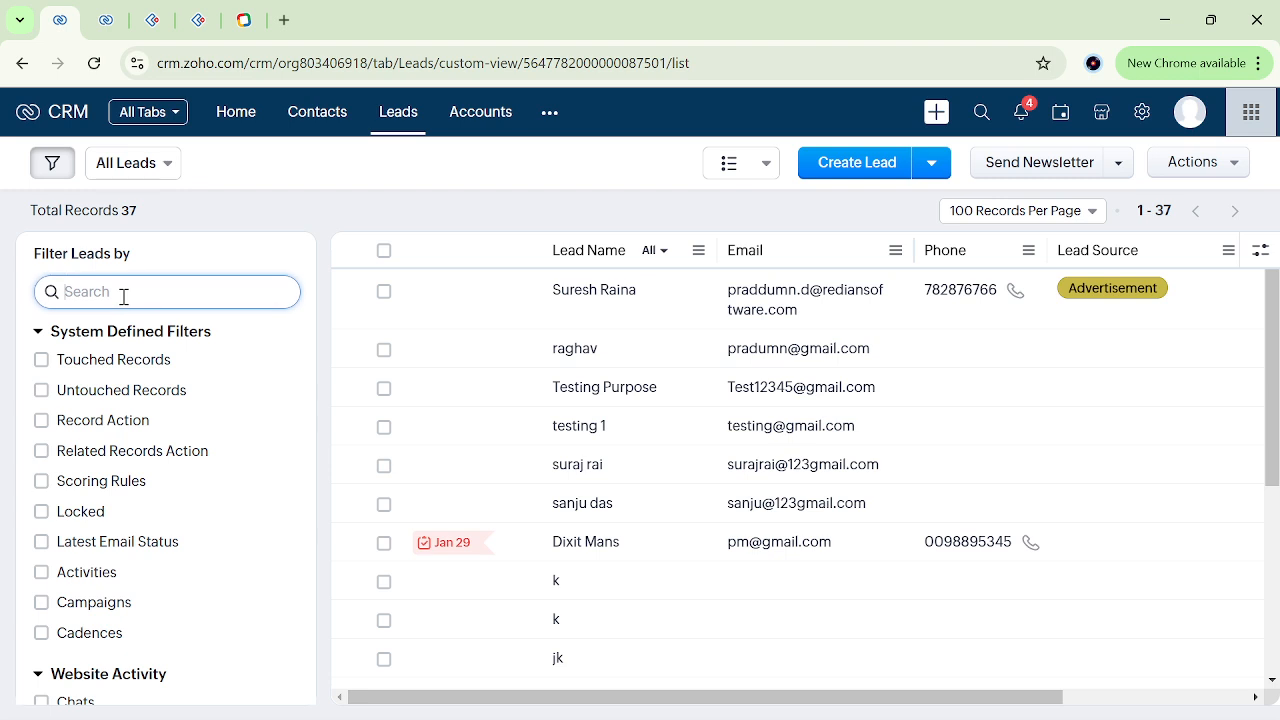
type("tag")
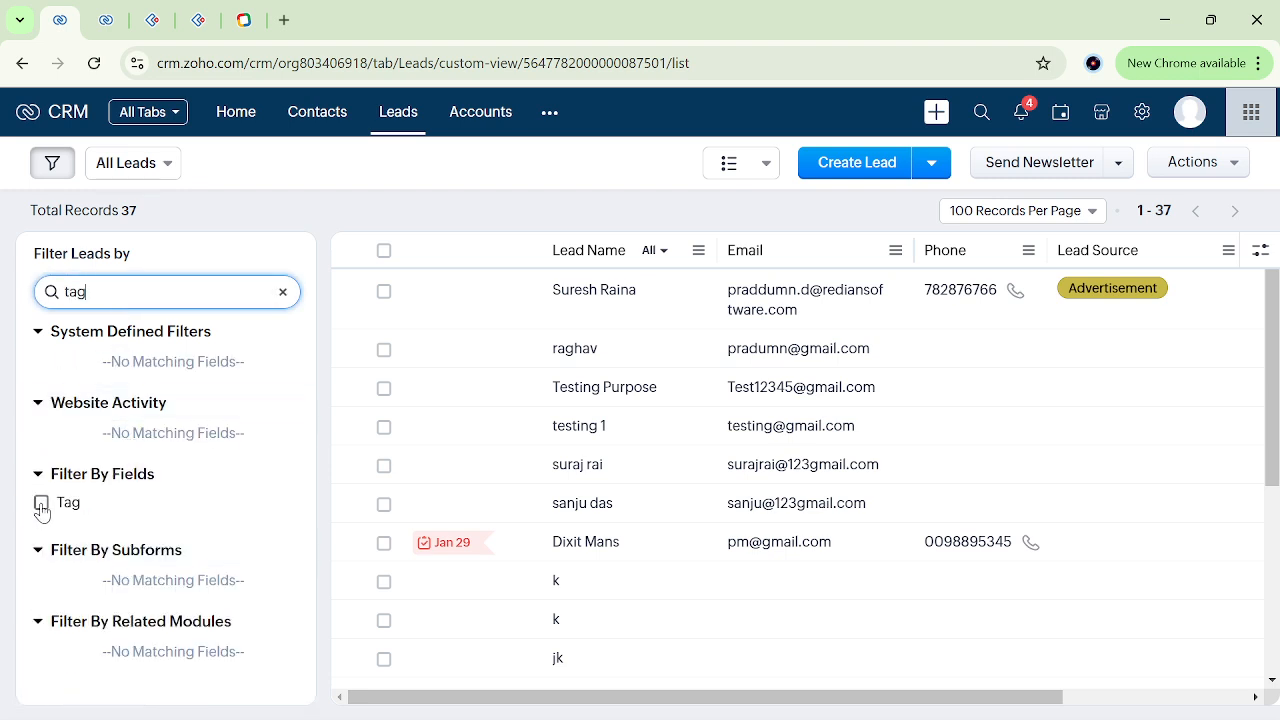
Open the first lead in the list and change its Title to "ttteh", saving the edit.
left_click(622, 316)
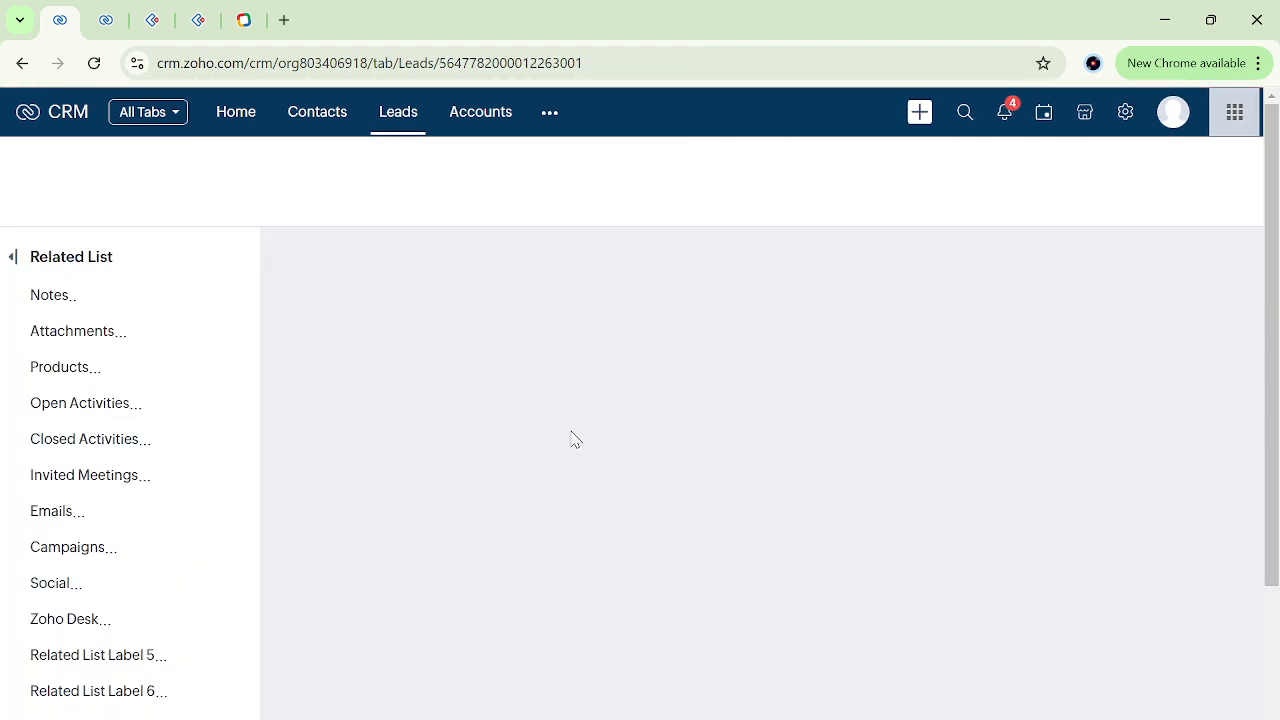
scroll(540, 585, "down", 3)
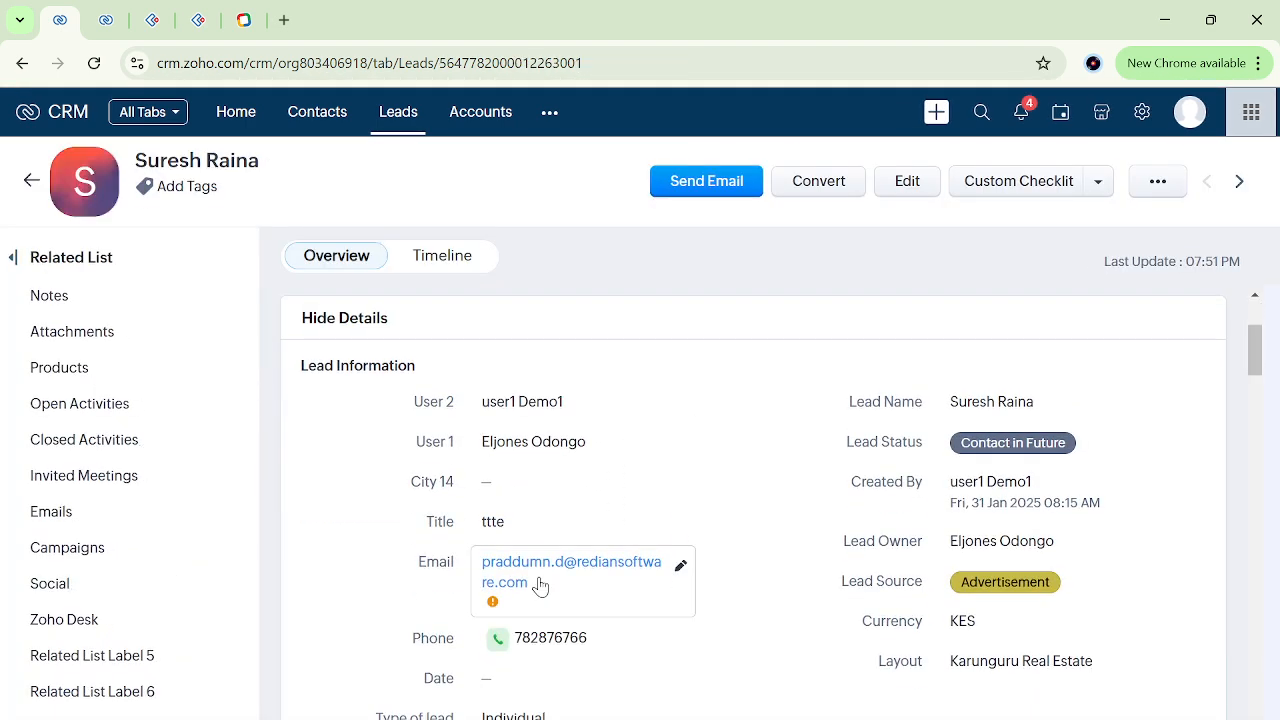
left_click(540, 497)
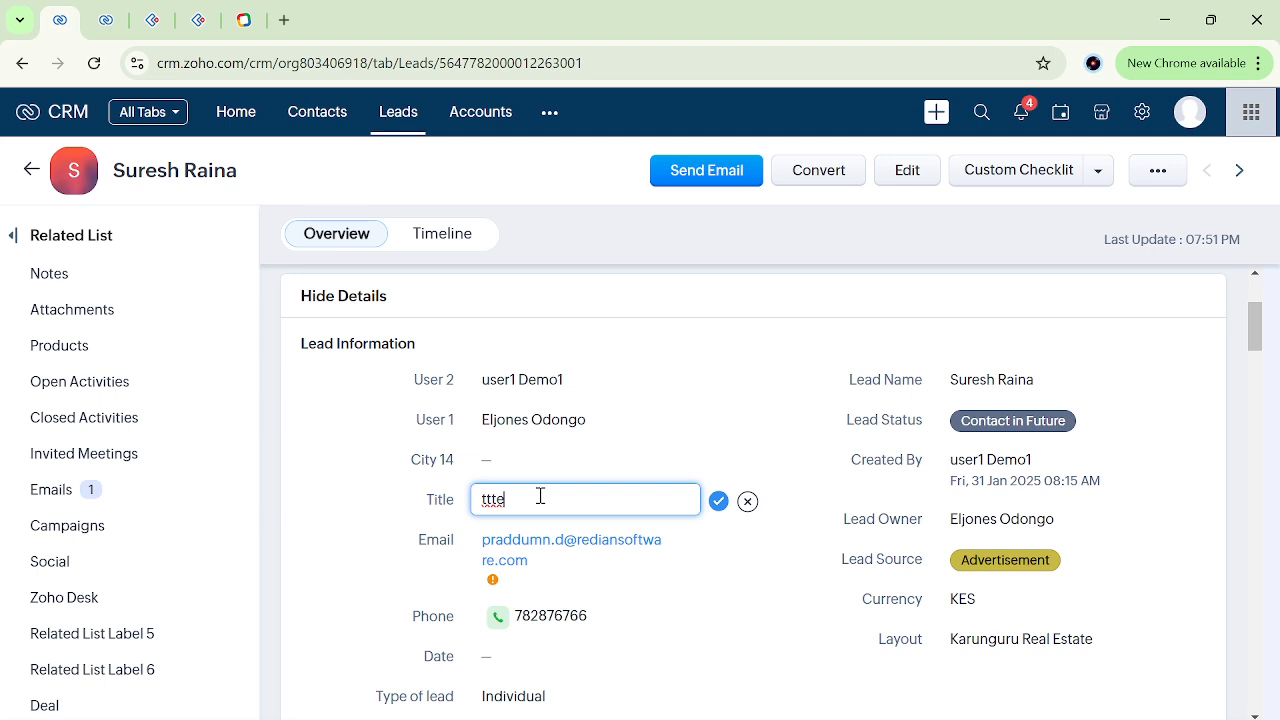
left_click(718, 501)
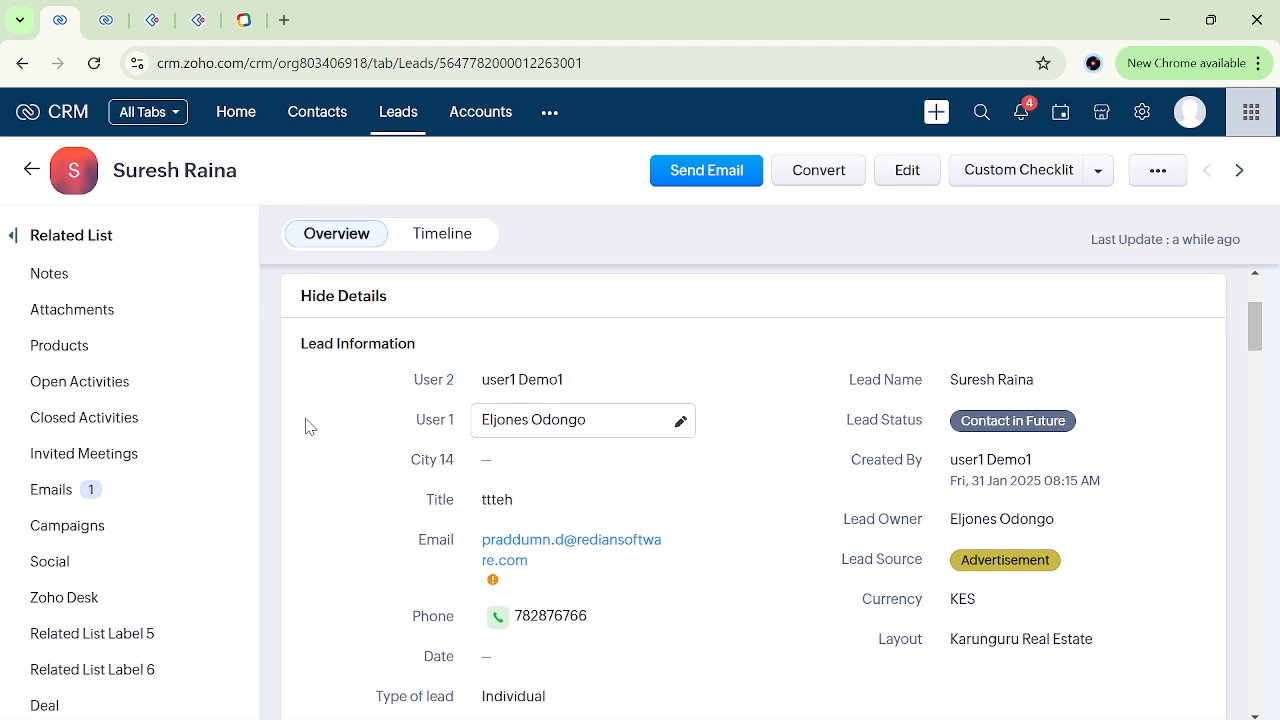
Reload the lead record and check the tags under the lead's name.
scroll(306, 424, "up", 3)
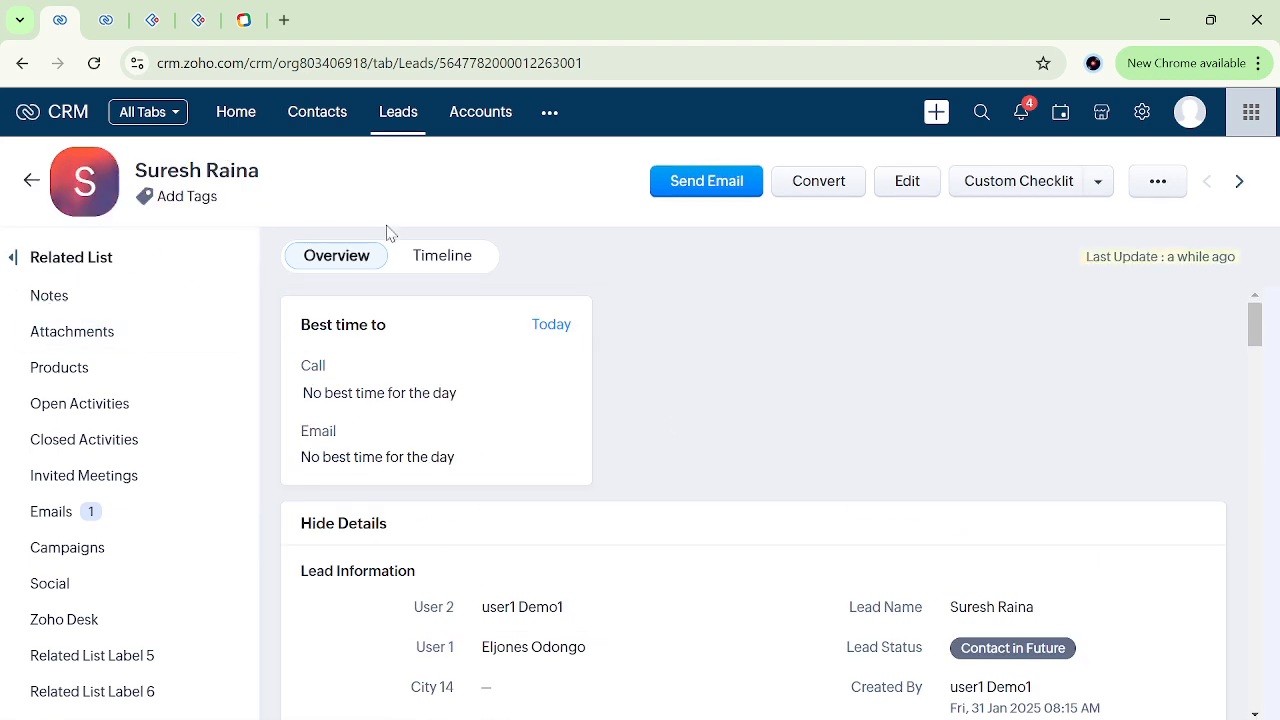
left_click(497, 70)
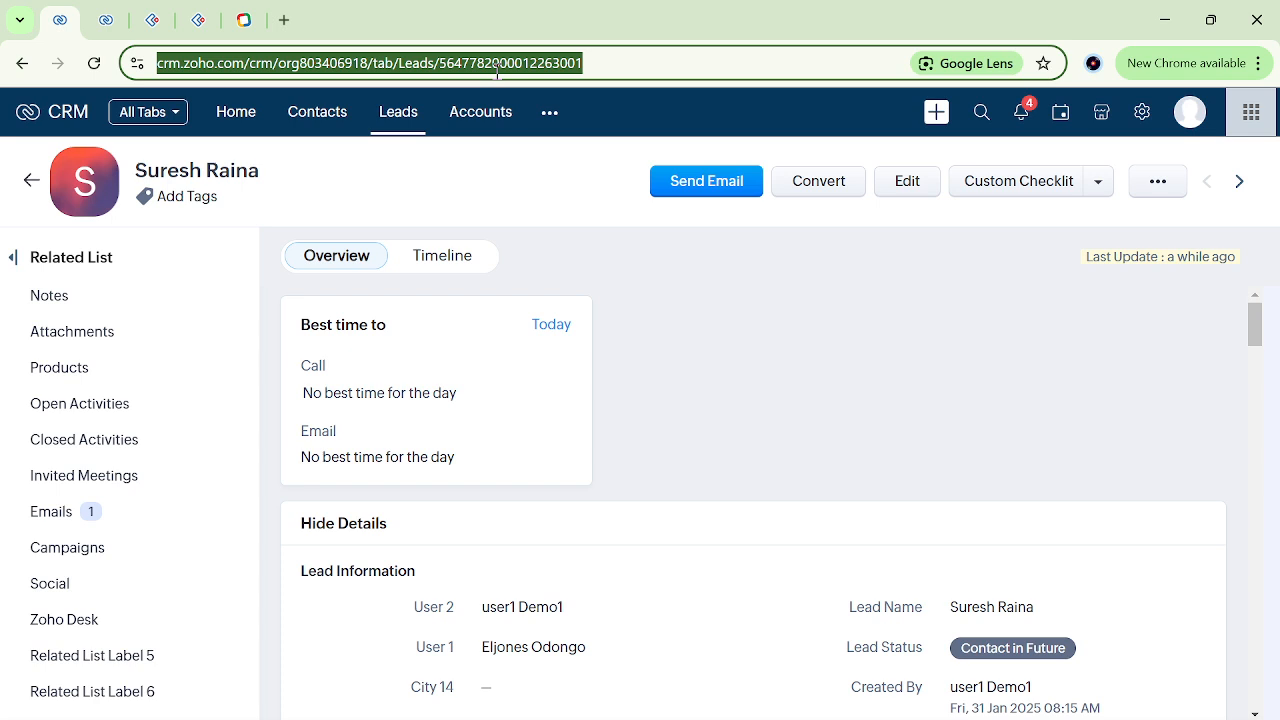
key("Return")
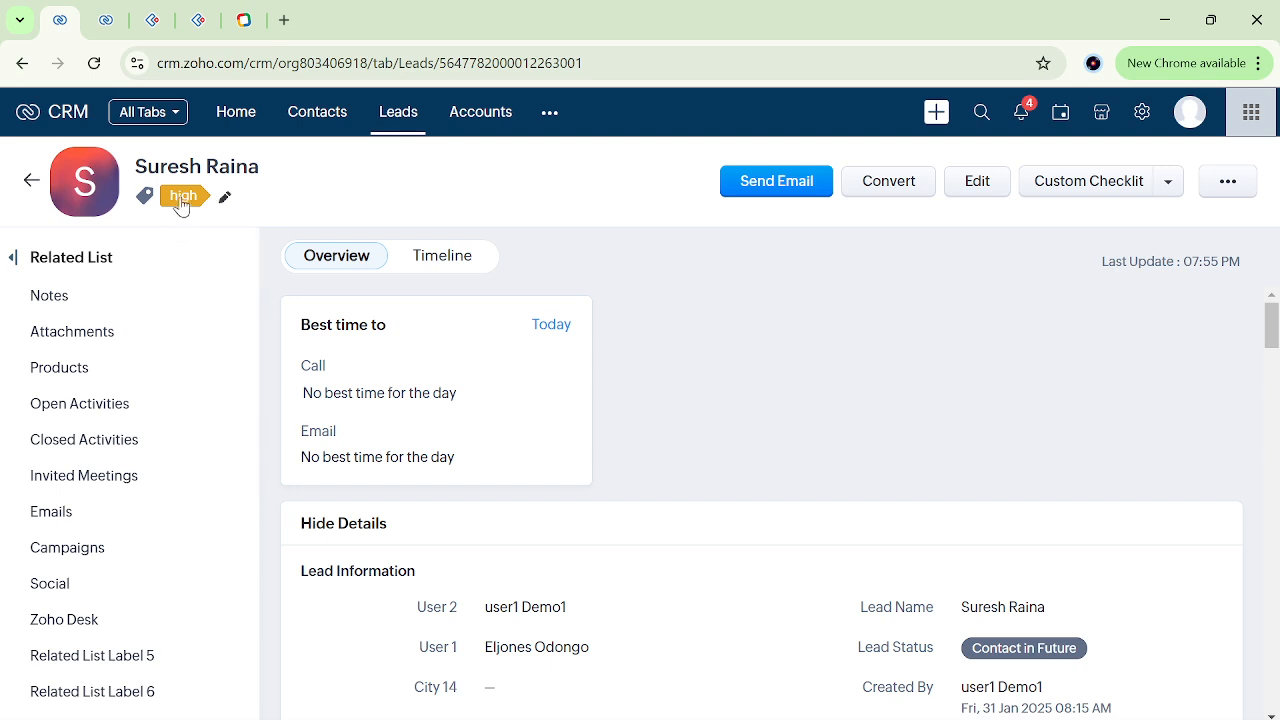
Filter the Leads list by Tag is "high" and look over the matching records.
left_click(406, 118)
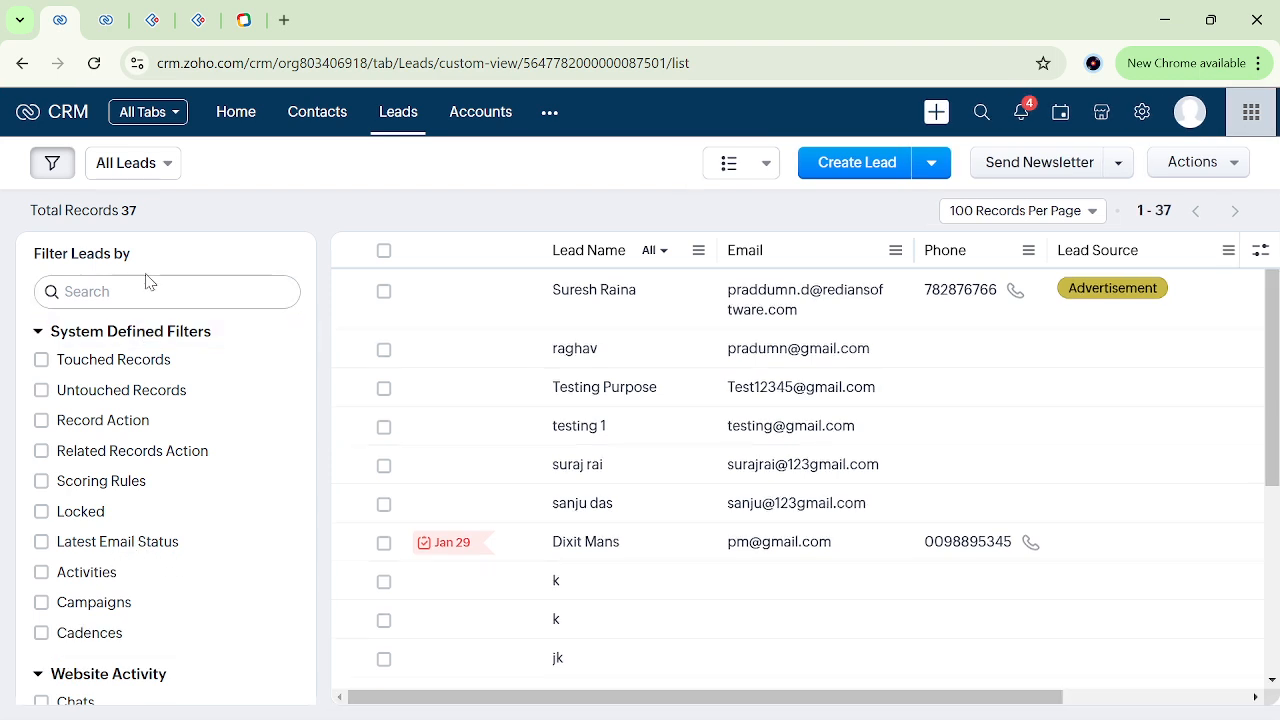
left_click(157, 297)
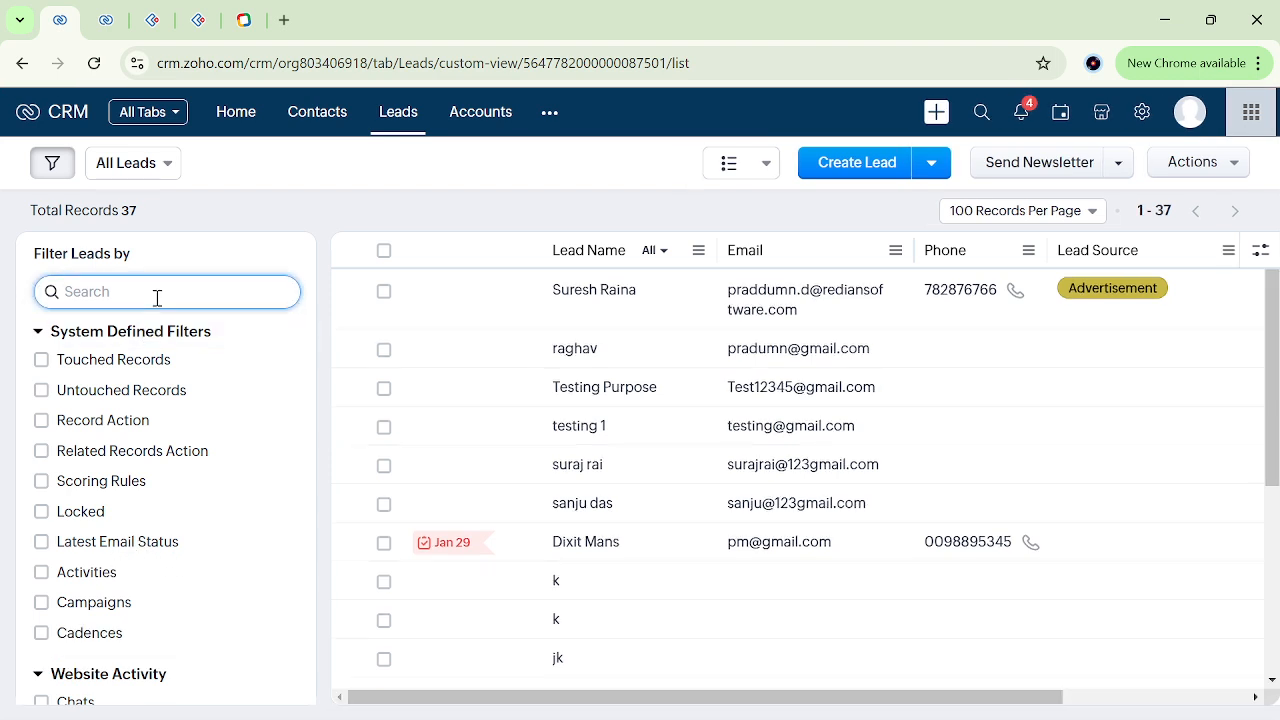
type("tag")
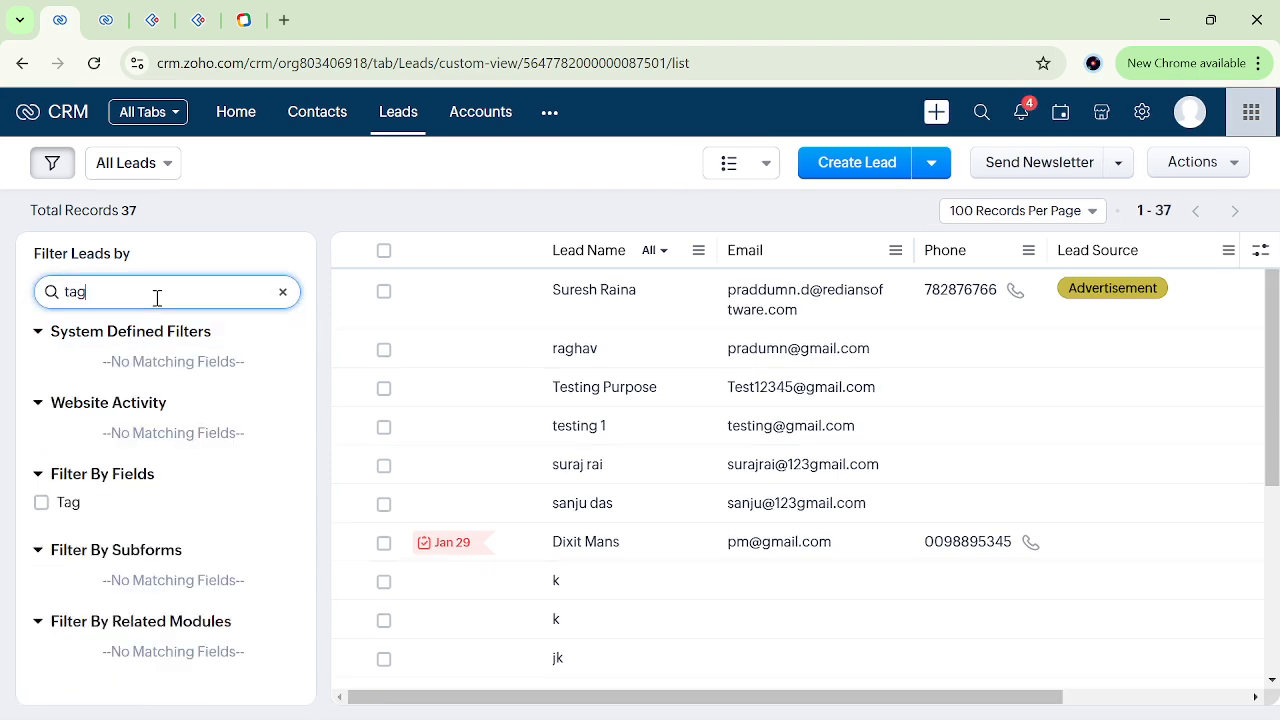
left_click(41, 503)
left_click(41, 503)
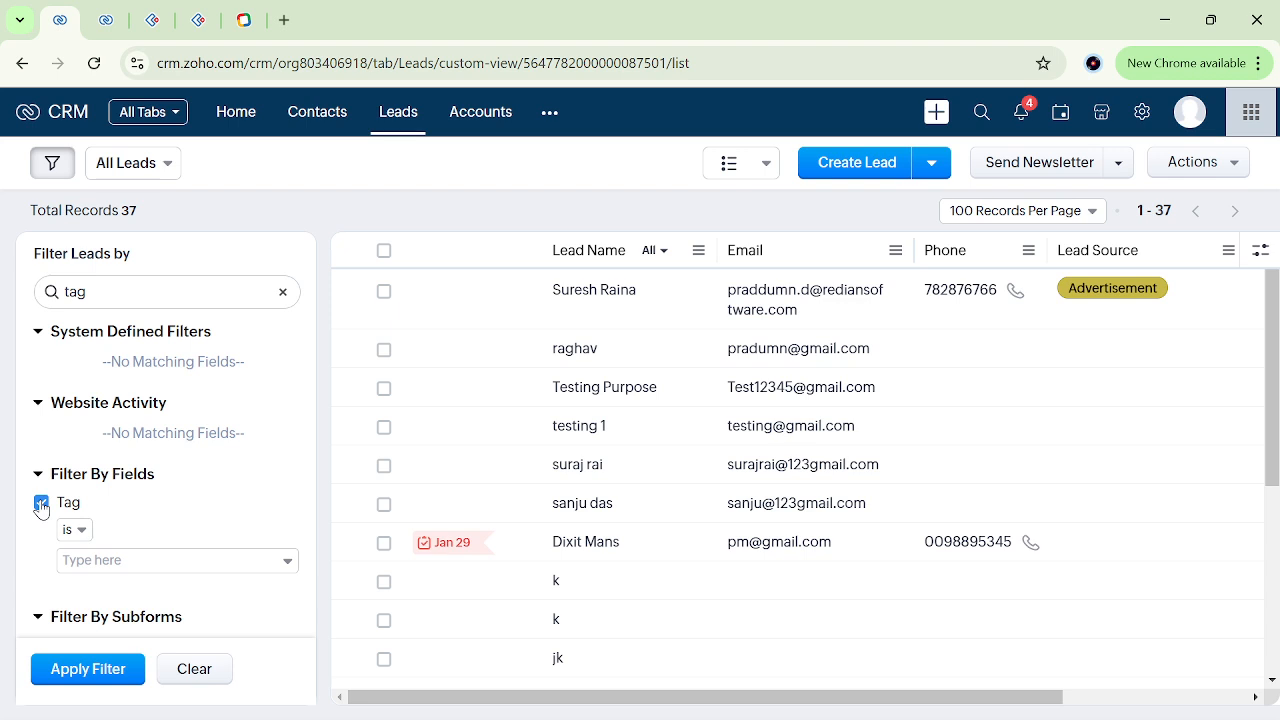
left_click(106, 562)
scroll(123, 495, "down", 5)
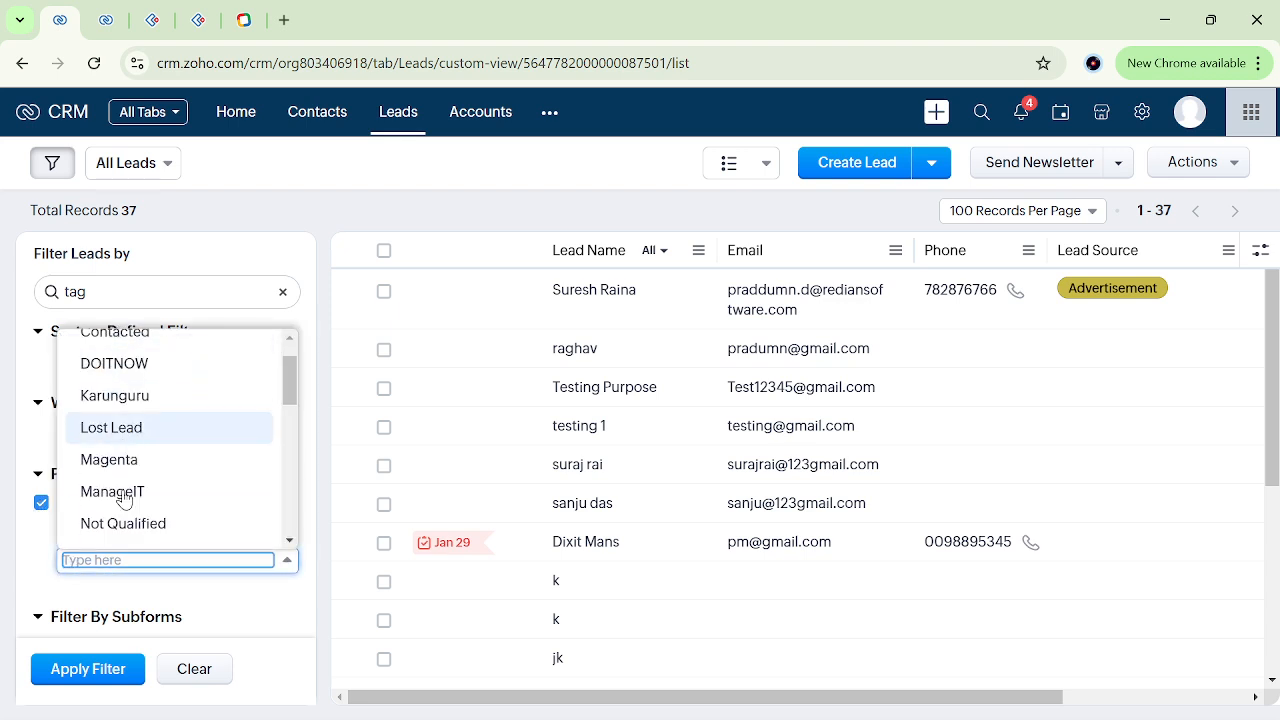
scroll(108, 430, "up", 3)
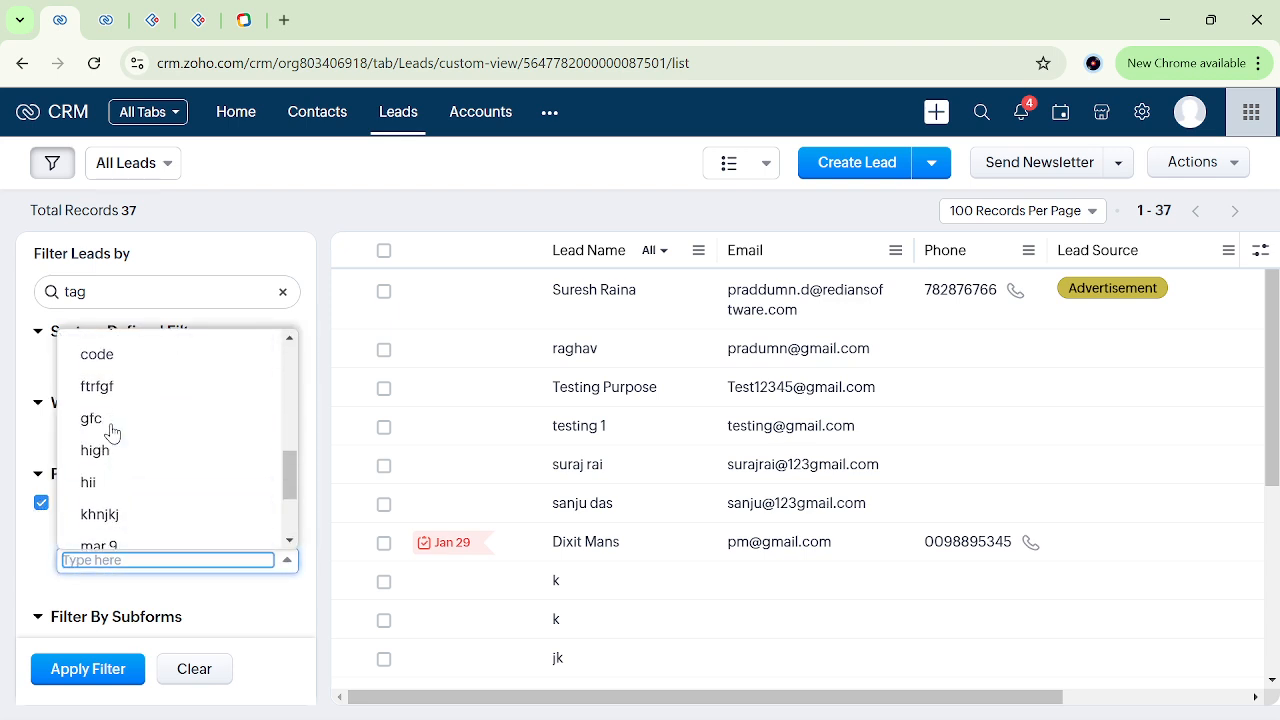
left_click(124, 486)
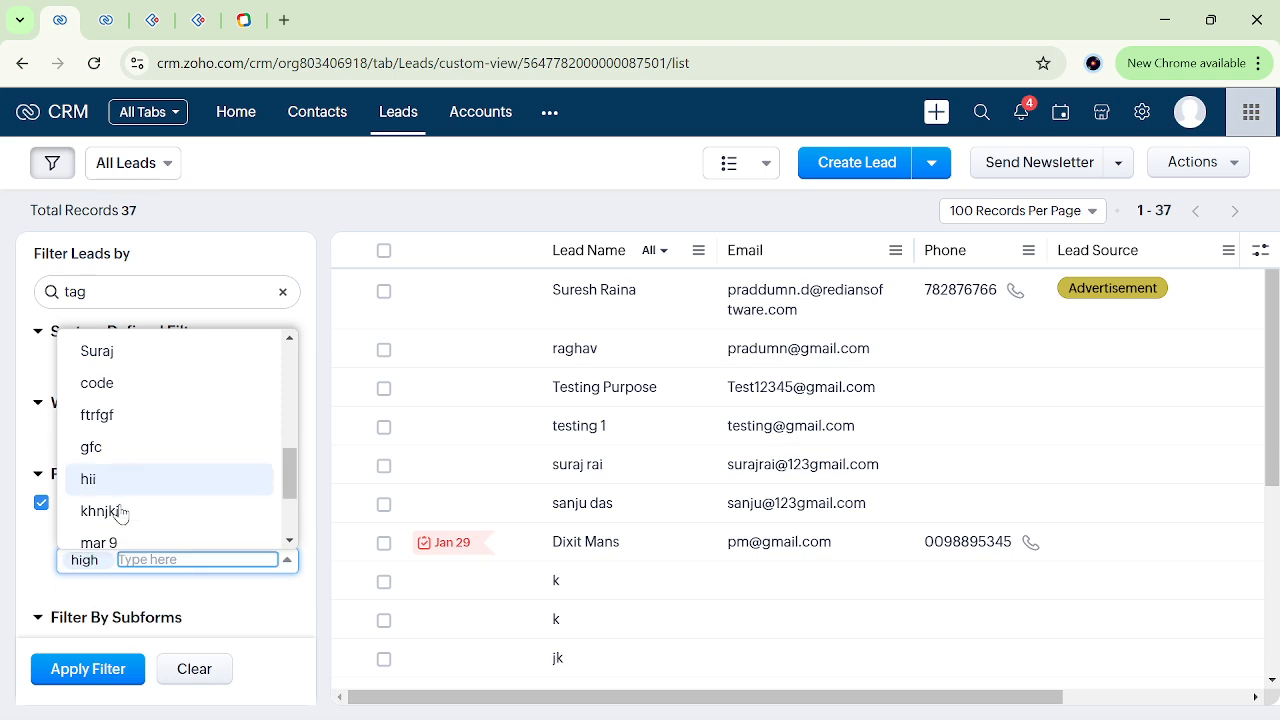
left_click(50, 588)
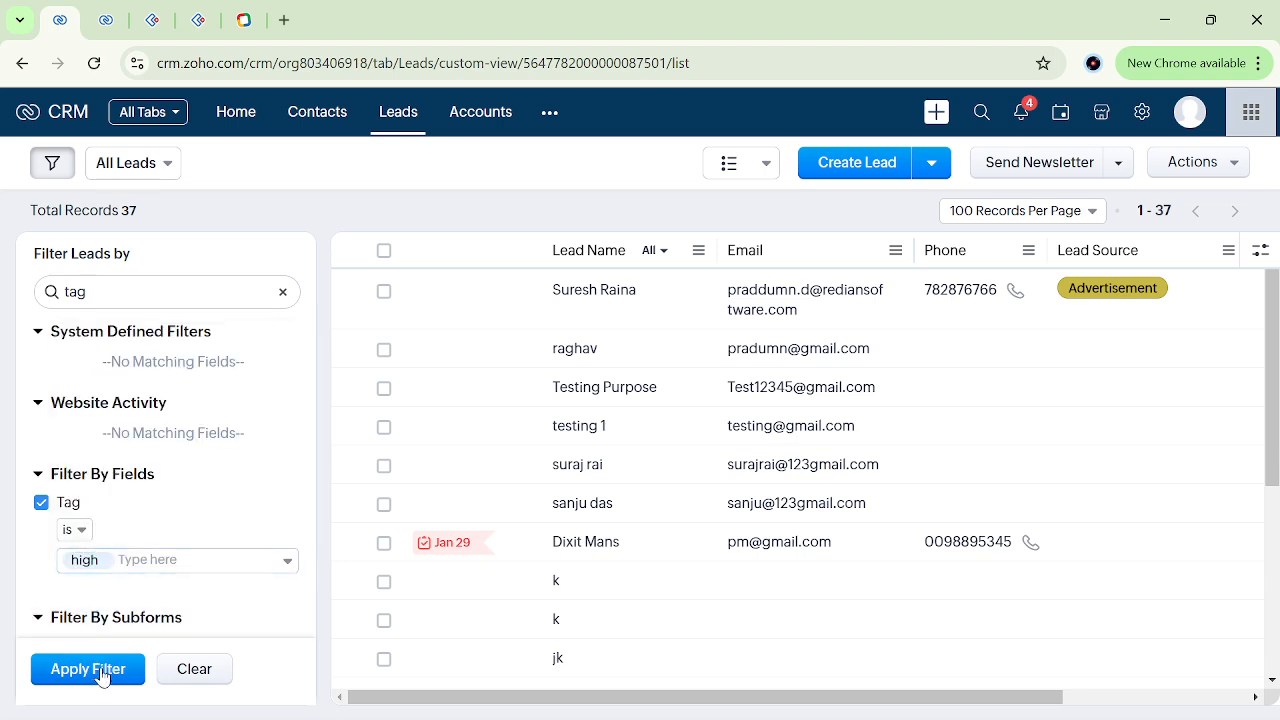
left_click(97, 669)
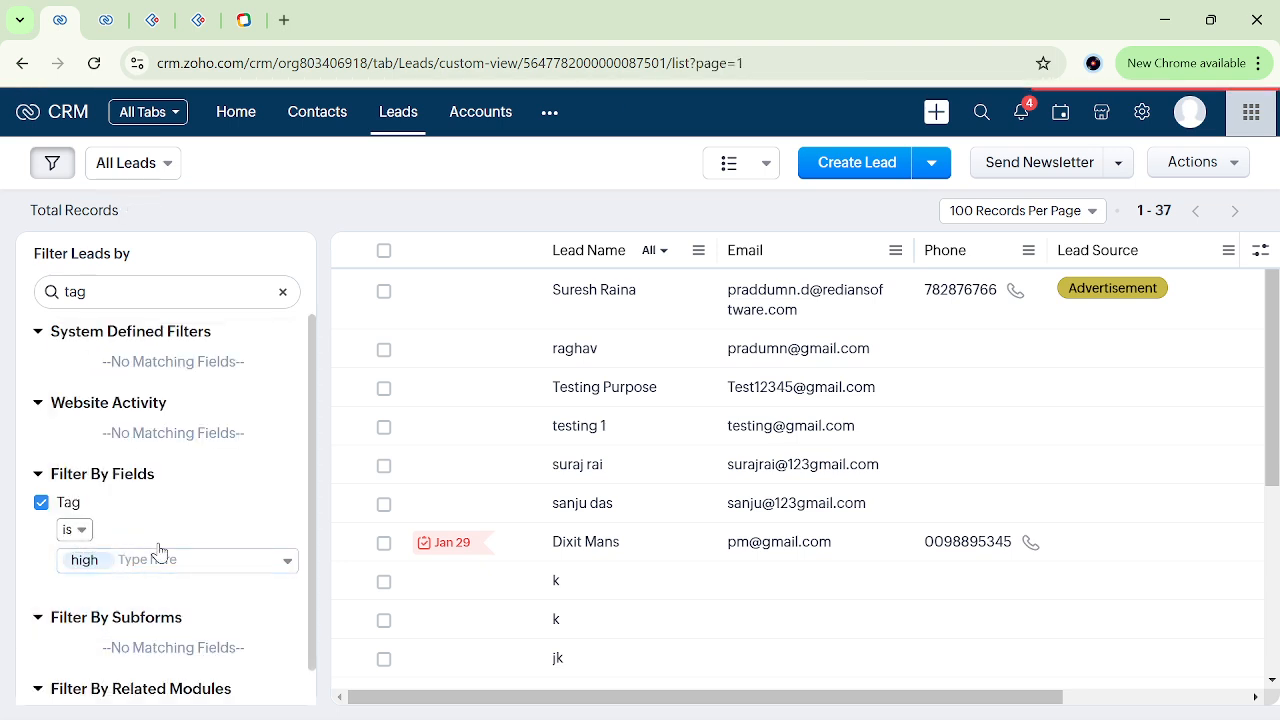
scroll(606, 333, "right", 4)
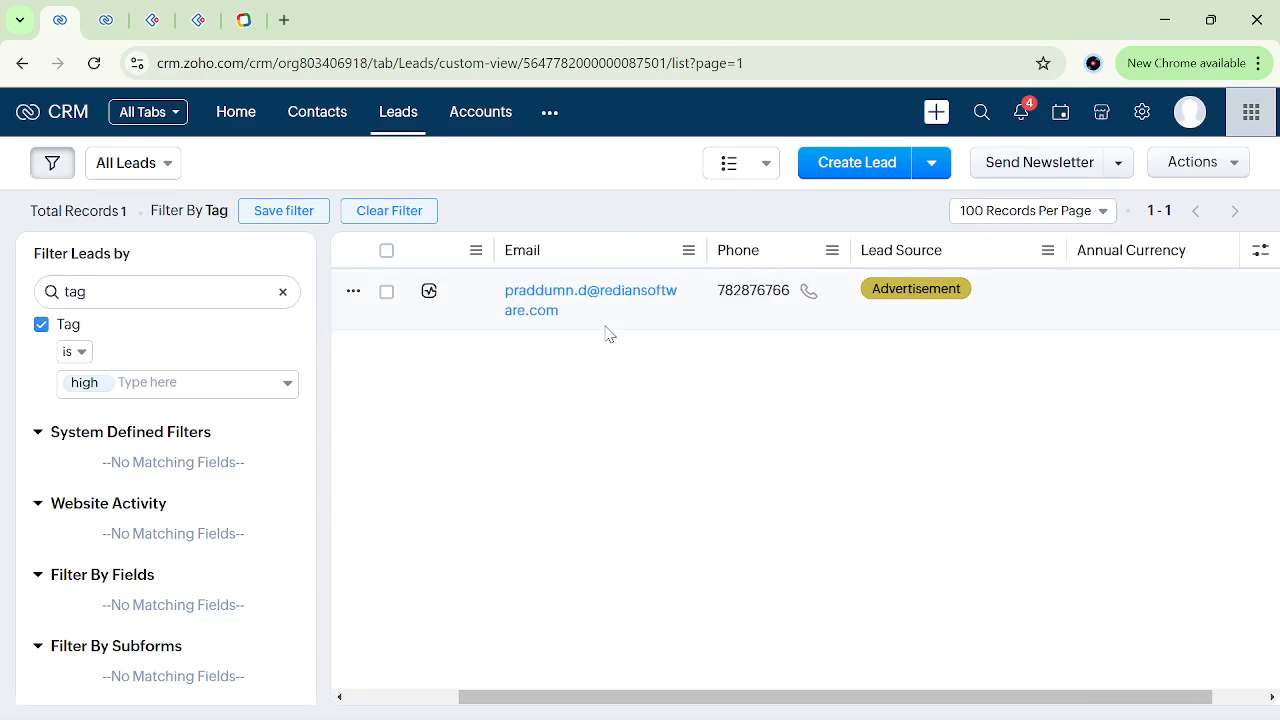
scroll(606, 333, "left", 4)
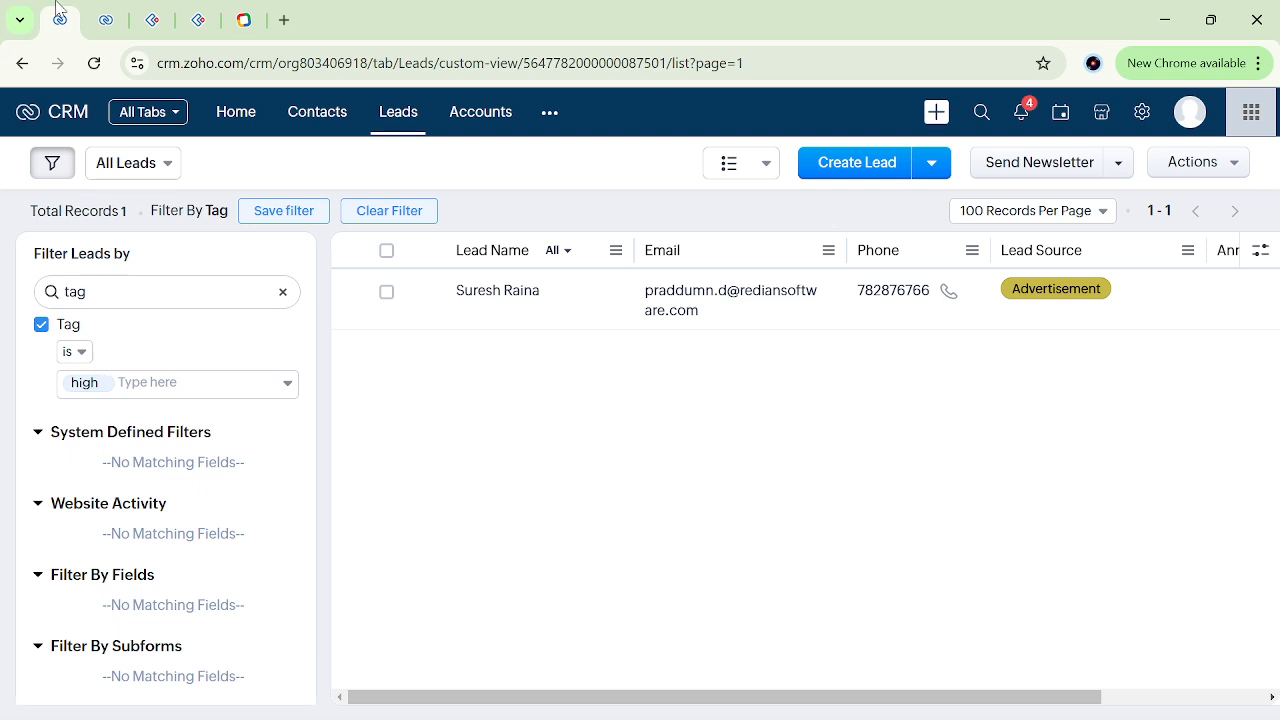
Return to the Workflow Rules list and open the "trestt" rule.
left_click(106, 20)
scroll(411, 457, "down", 3)
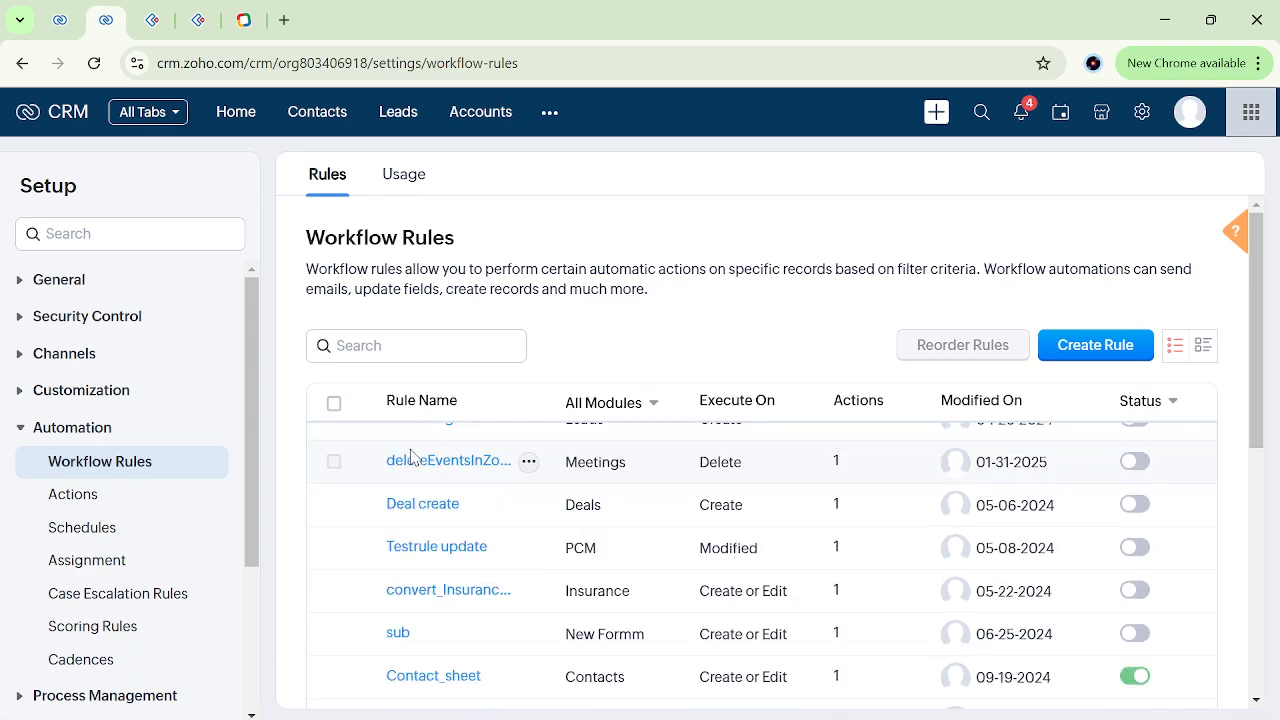
scroll(1268, 540, "down", 5)
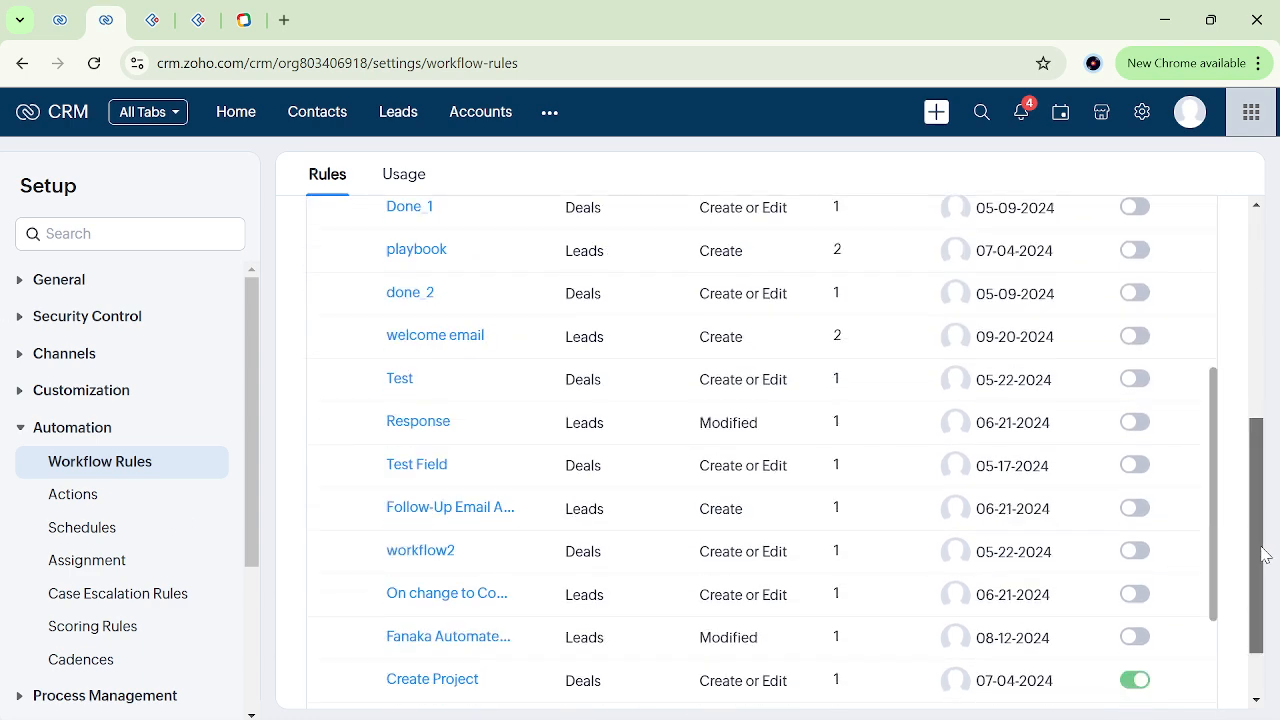
scroll(409, 663, "down", 5)
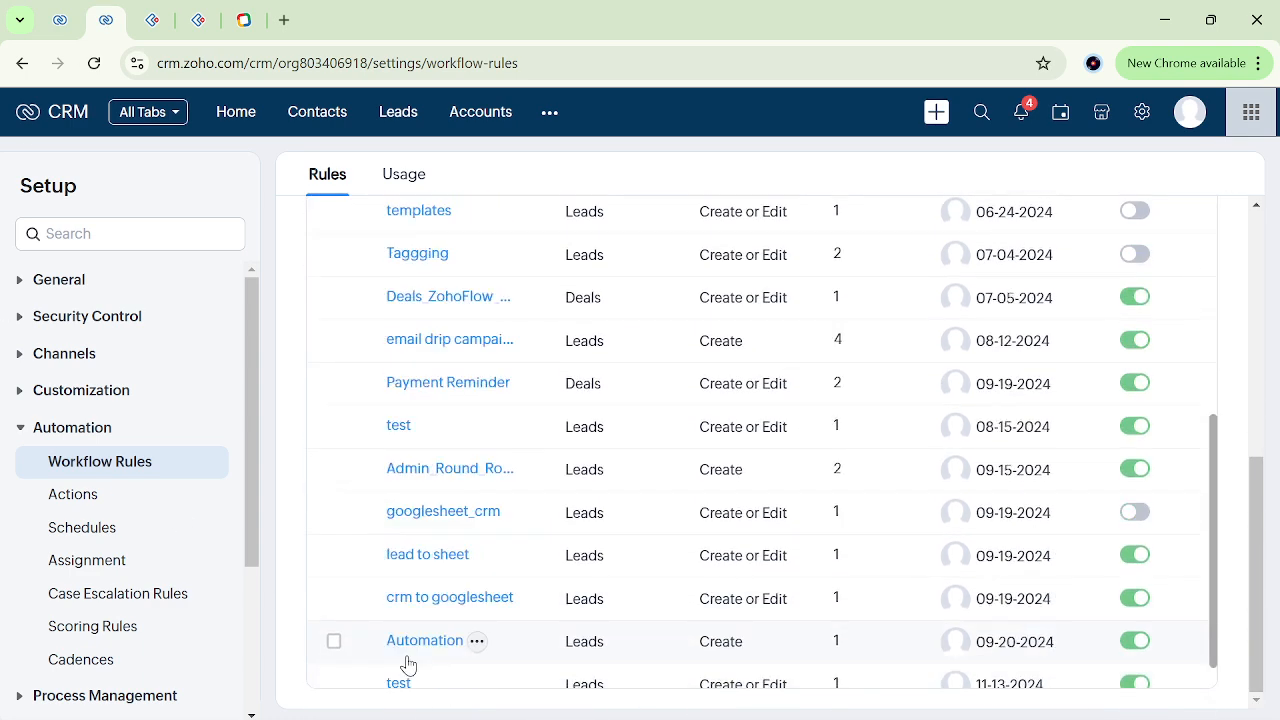
left_click(403, 662)
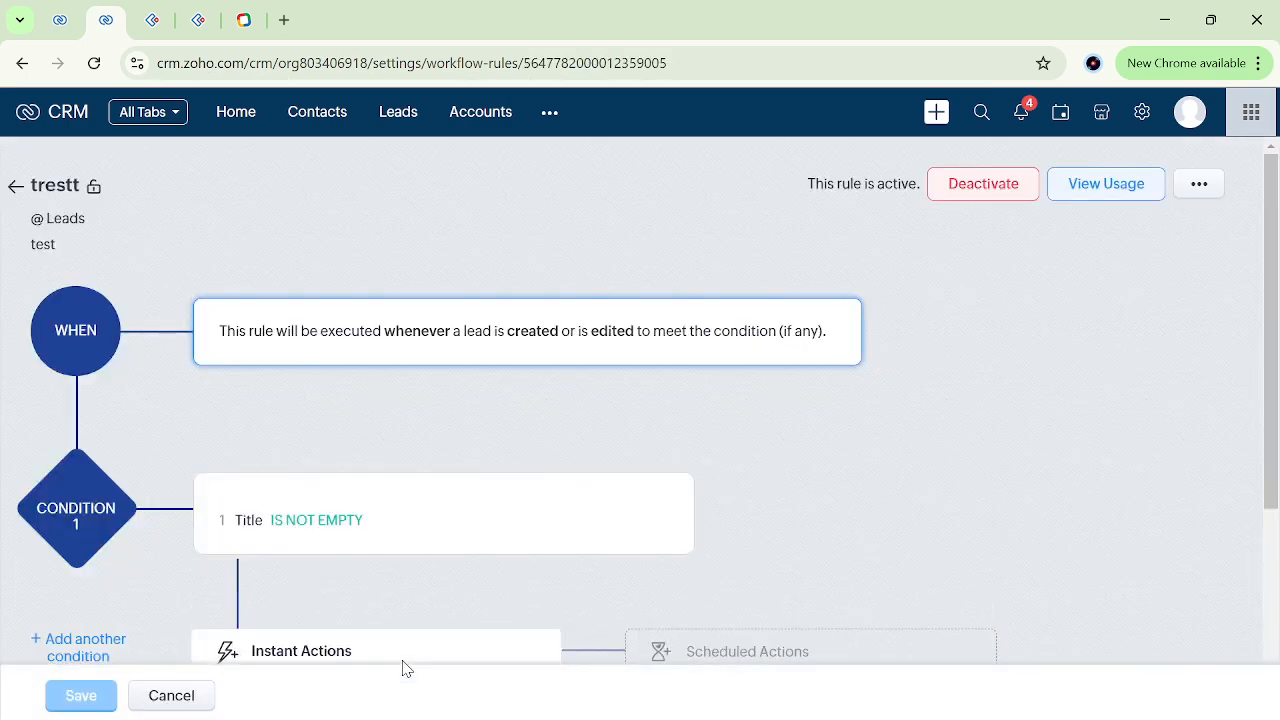
scroll(481, 628, "down", 3)
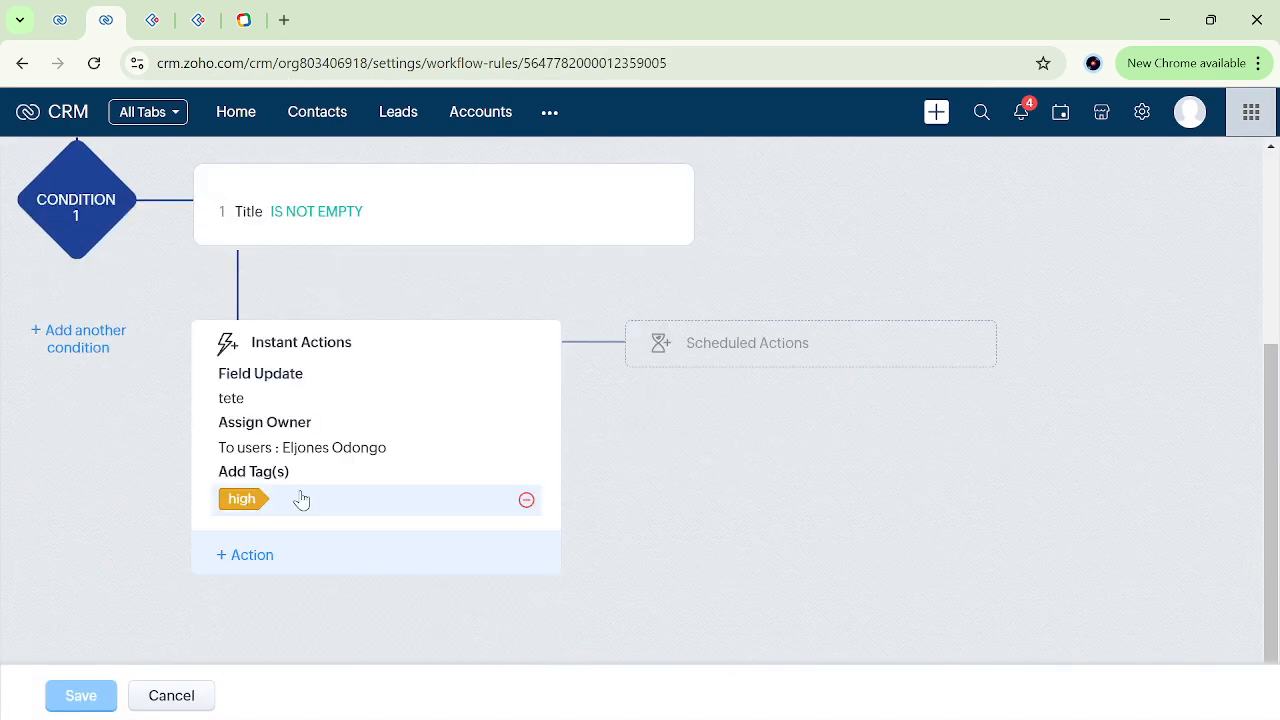
left_click(250, 556)
mouse_move(318, 299)
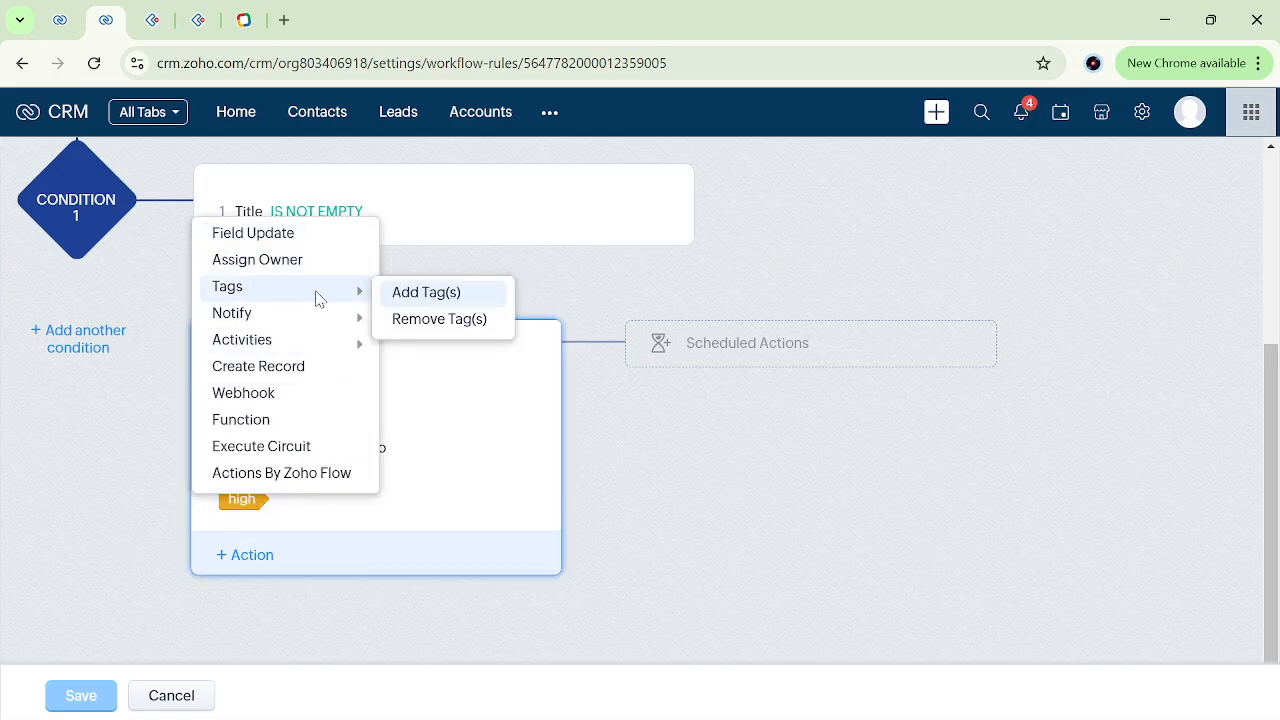
left_click(440, 319)
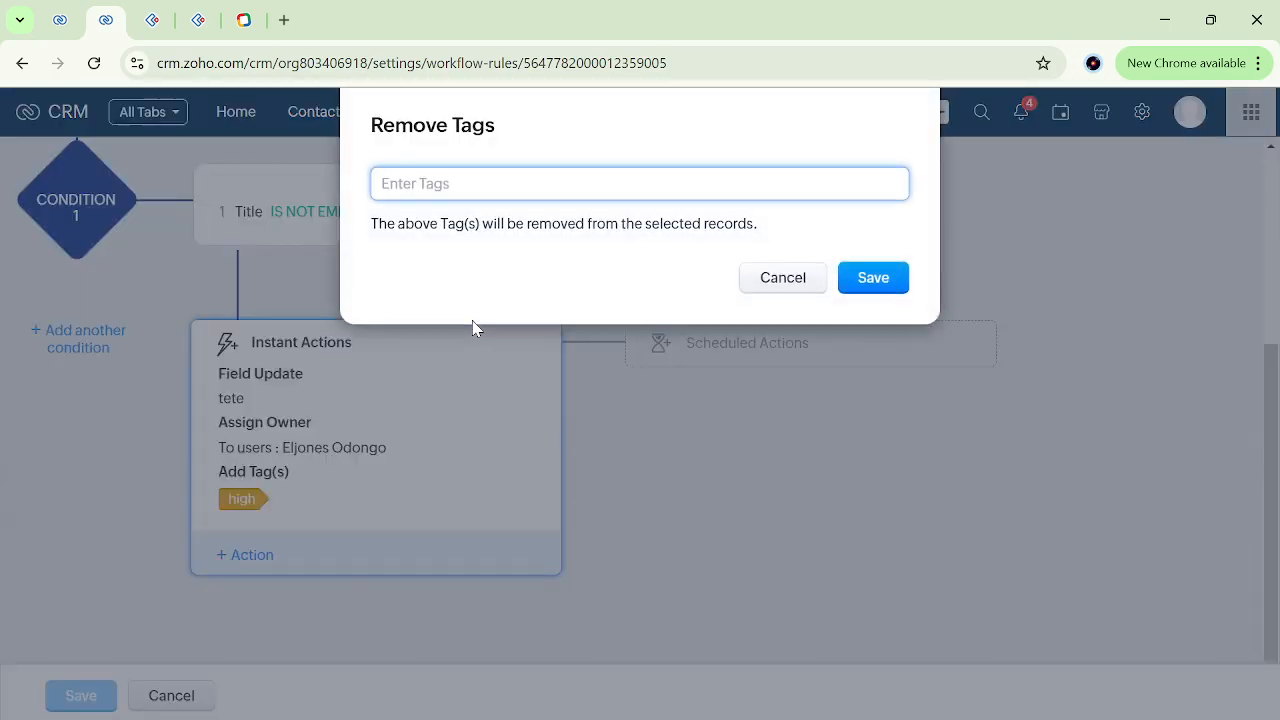
type("hi")
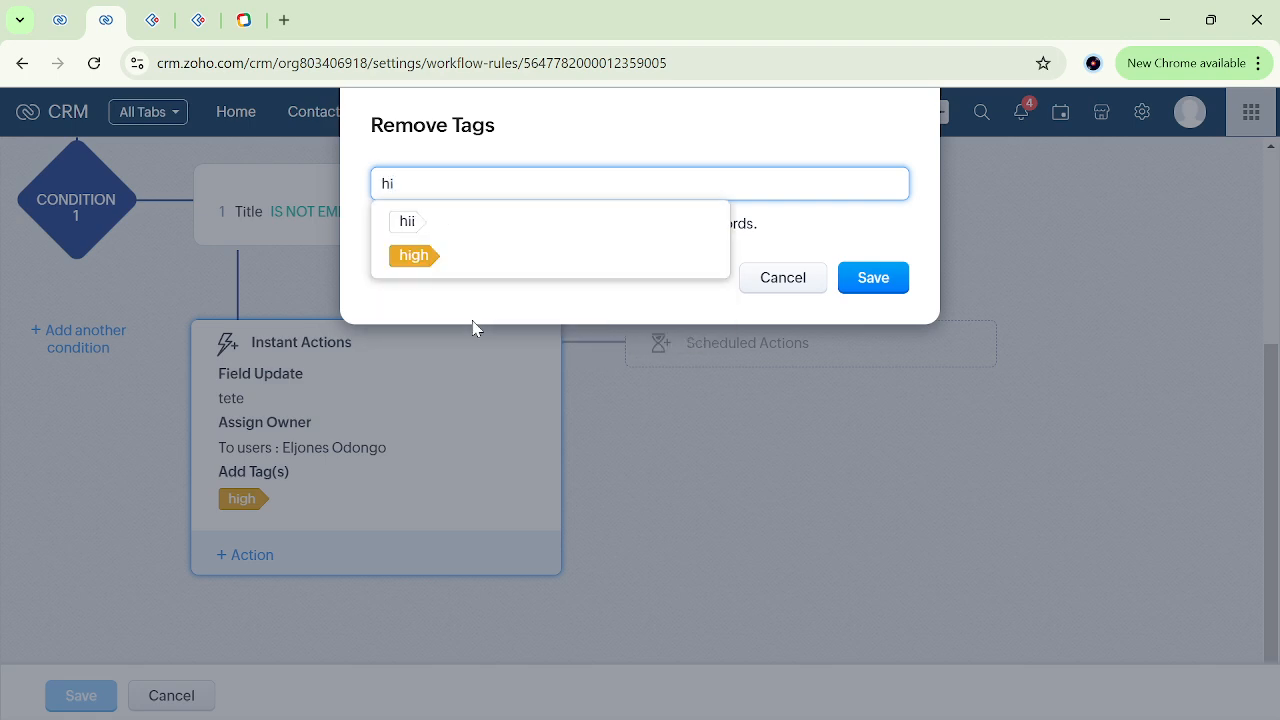
key("BackSpace")
key("BackSpace")
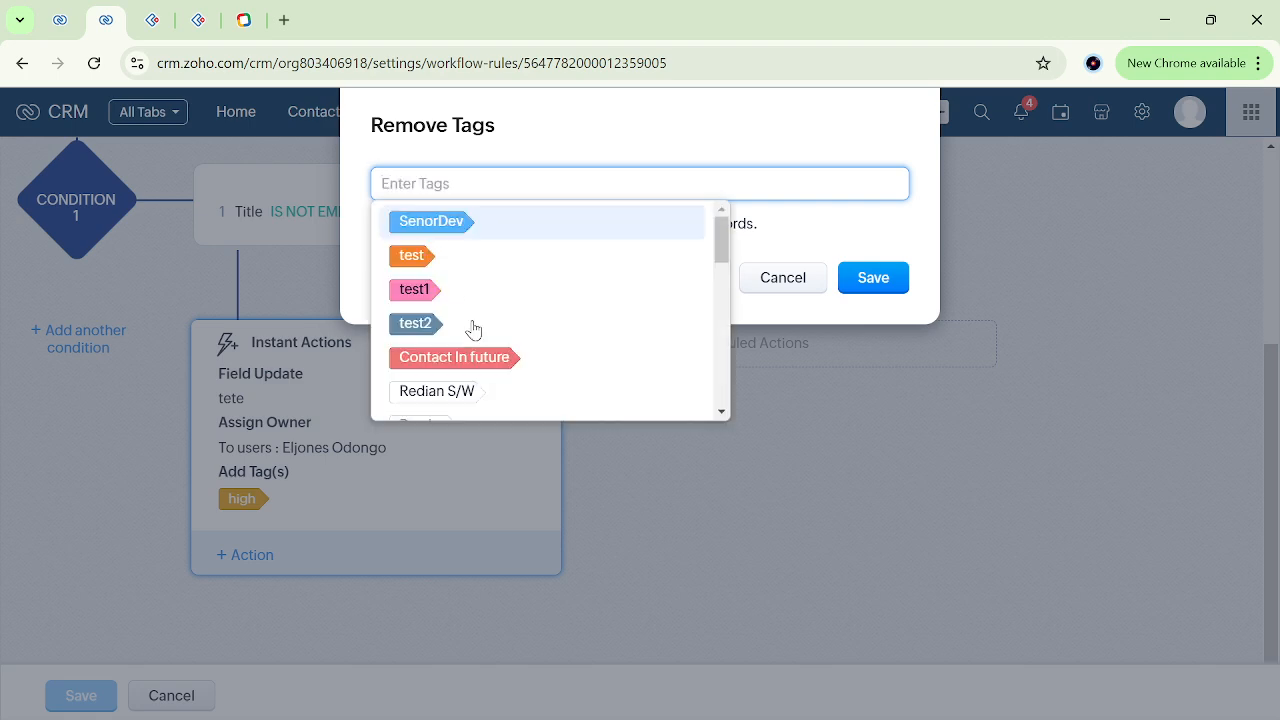
type("low")
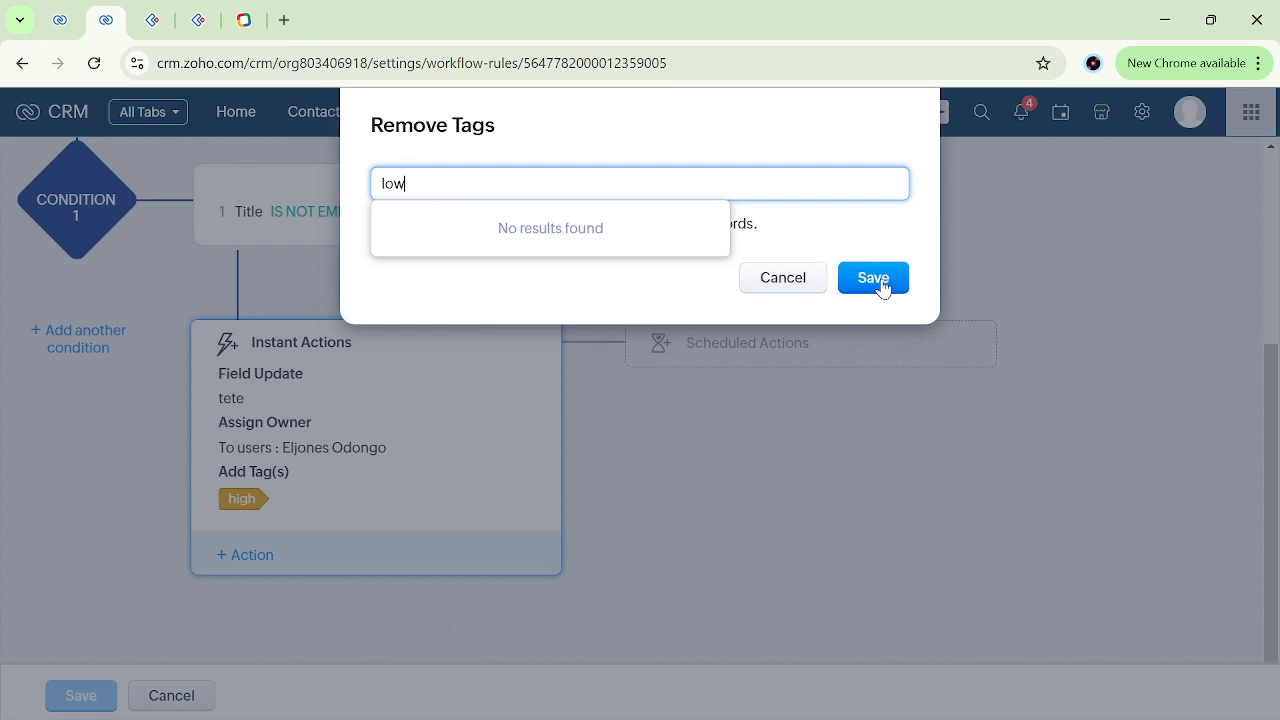
key("BackSpace")
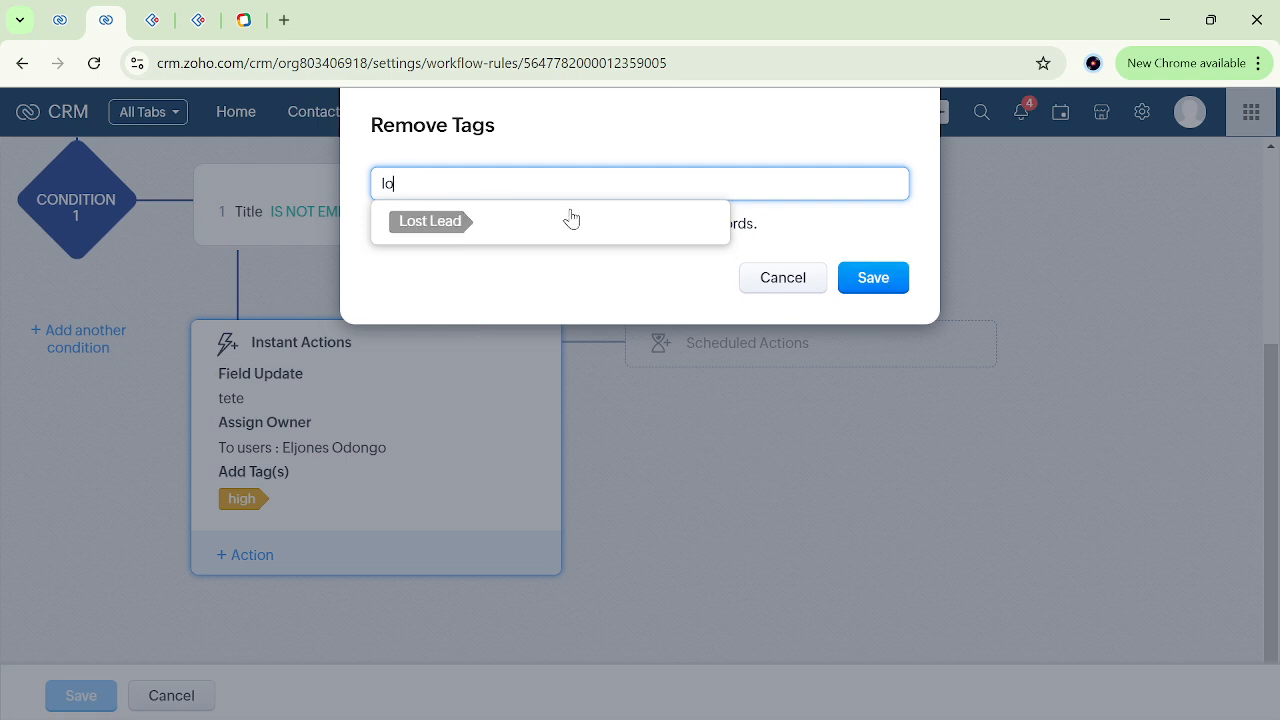
key("BackSpace")
key("BackSpace")
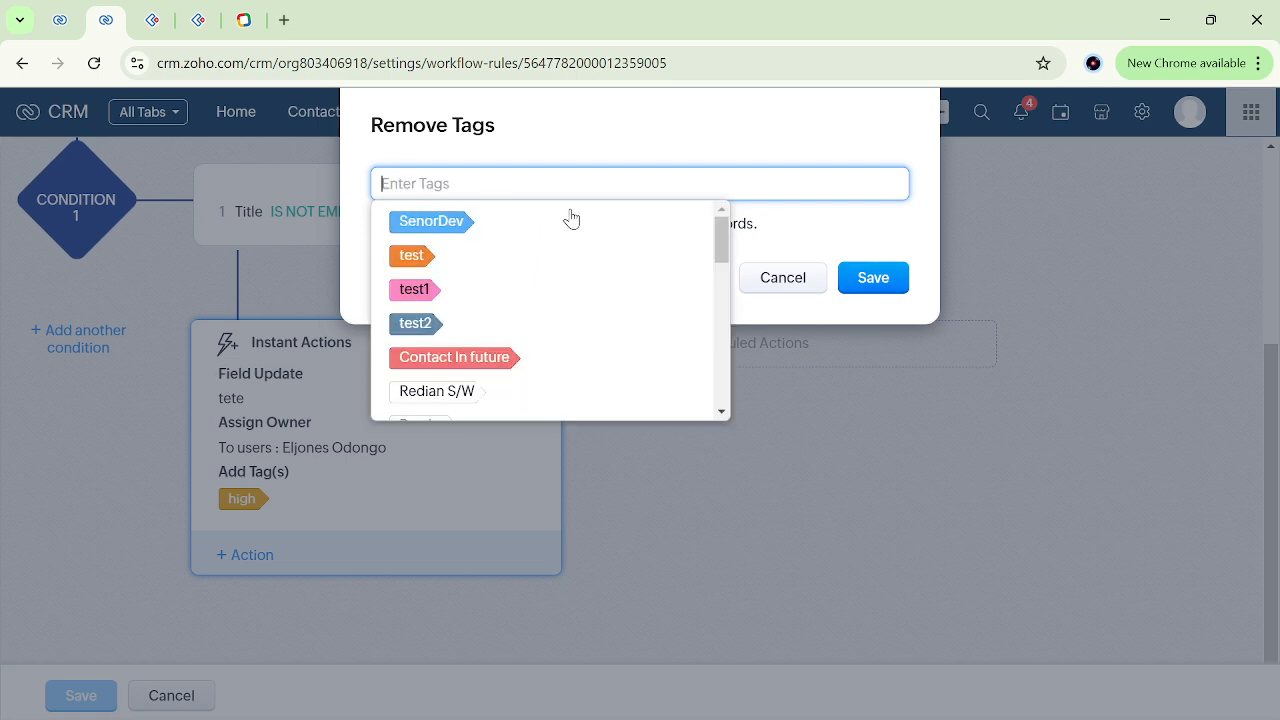
type("lo")
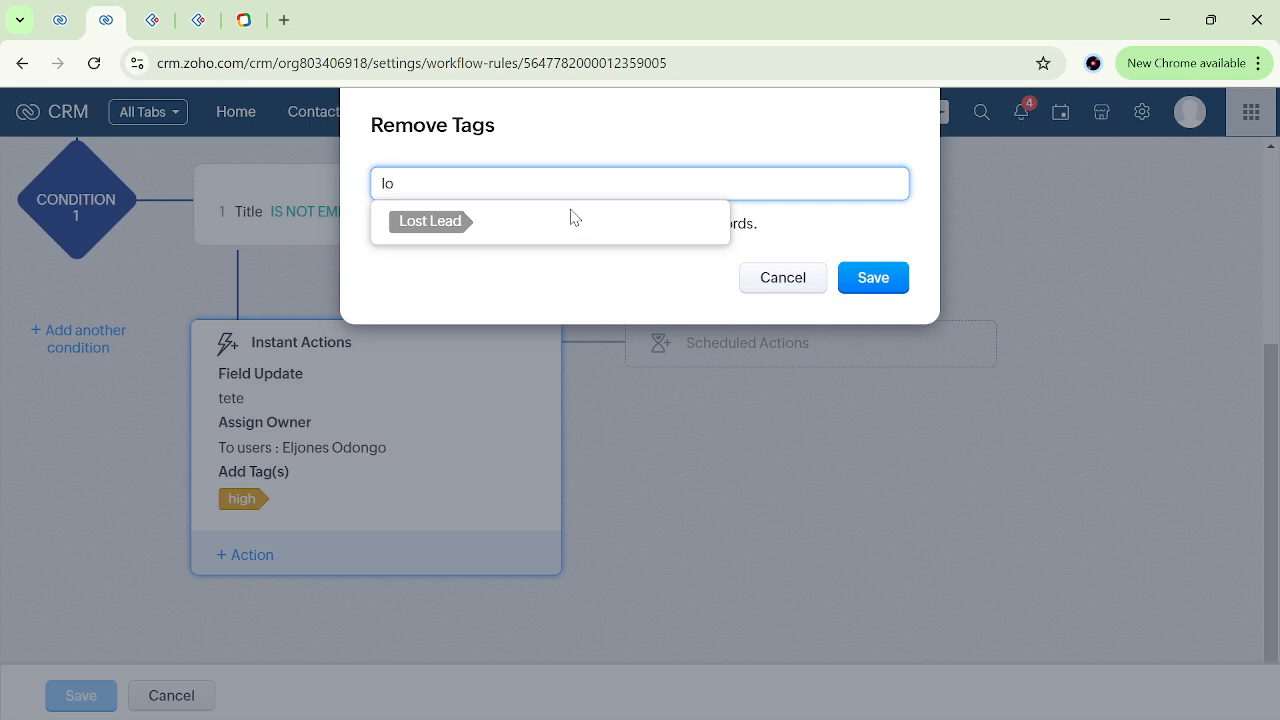
type("w")
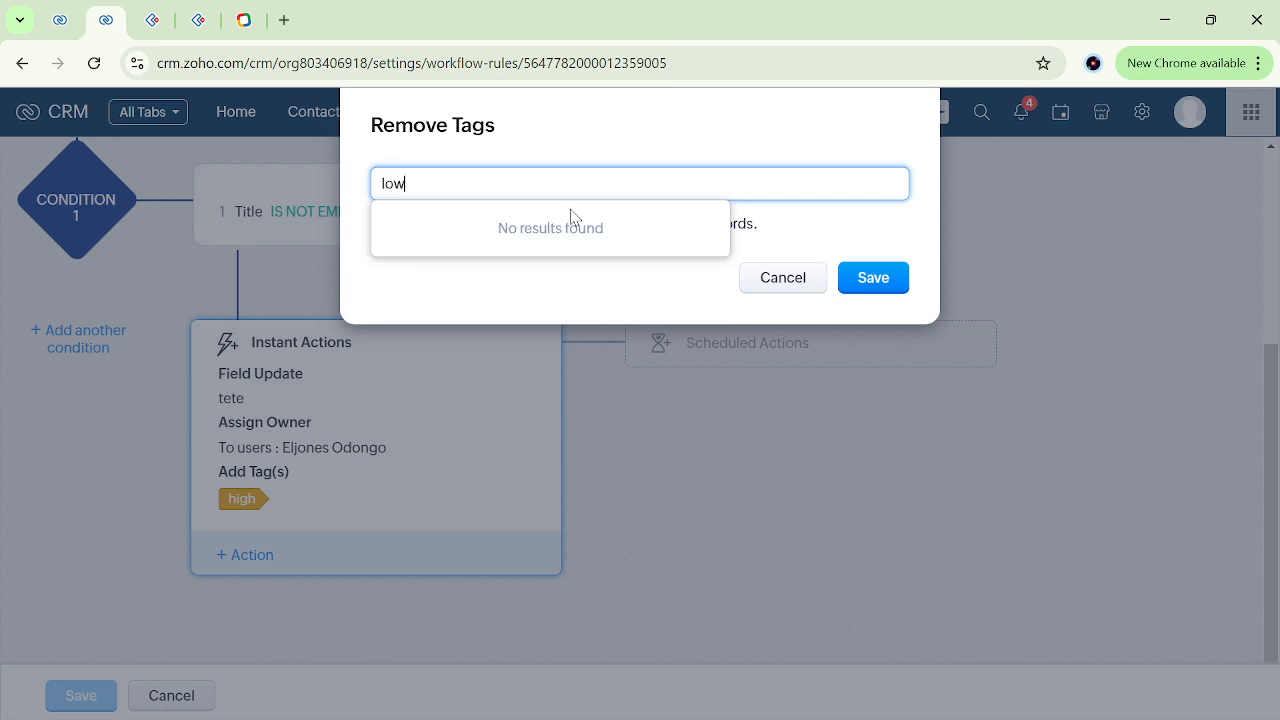
left_click(790, 226)
left_click(428, 194)
key("BackSpace")
key("BackSpace")
key("BackSpace")
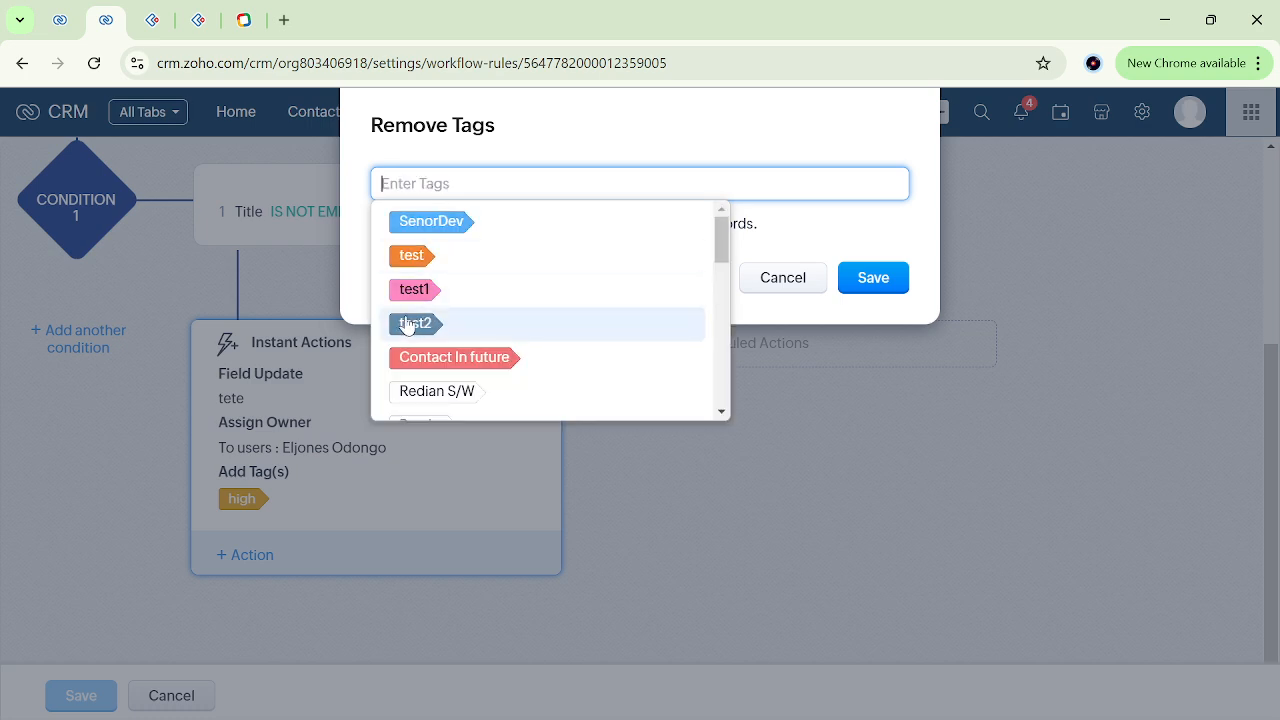
scroll(443, 349, "down", 2)
scroll(450, 358, "down", 4)
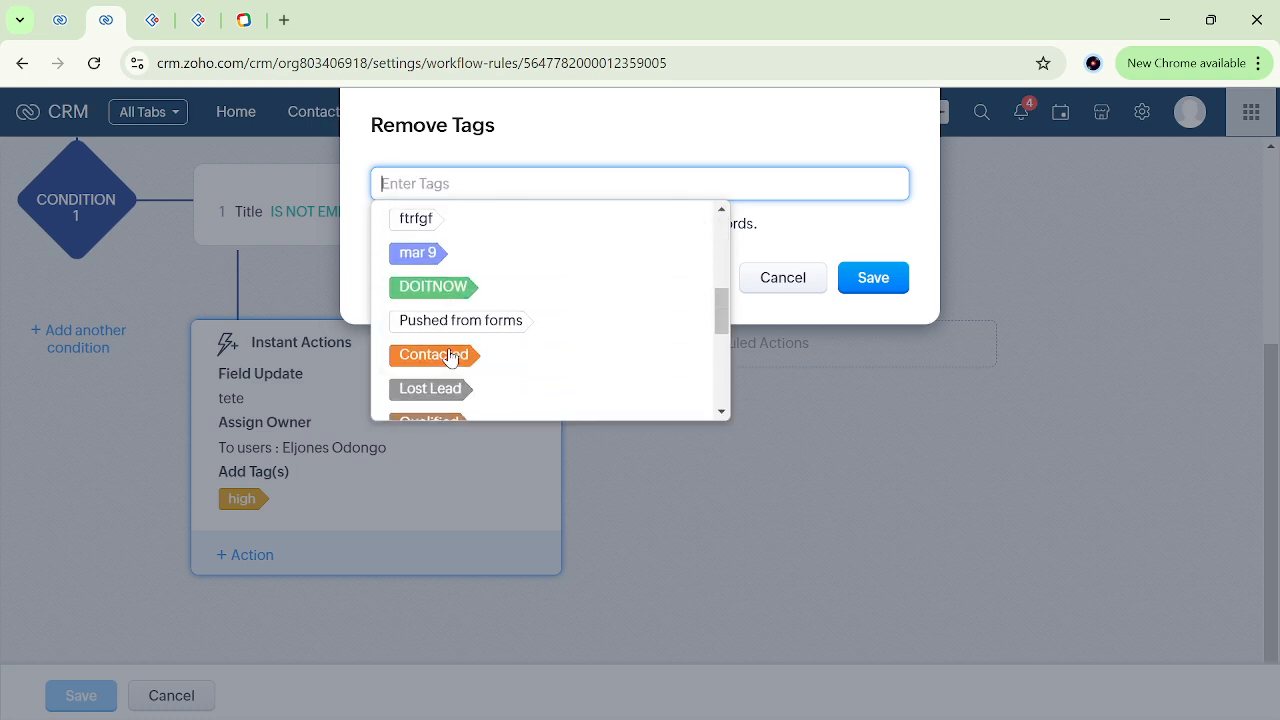
scroll(450, 358, "up", 1)
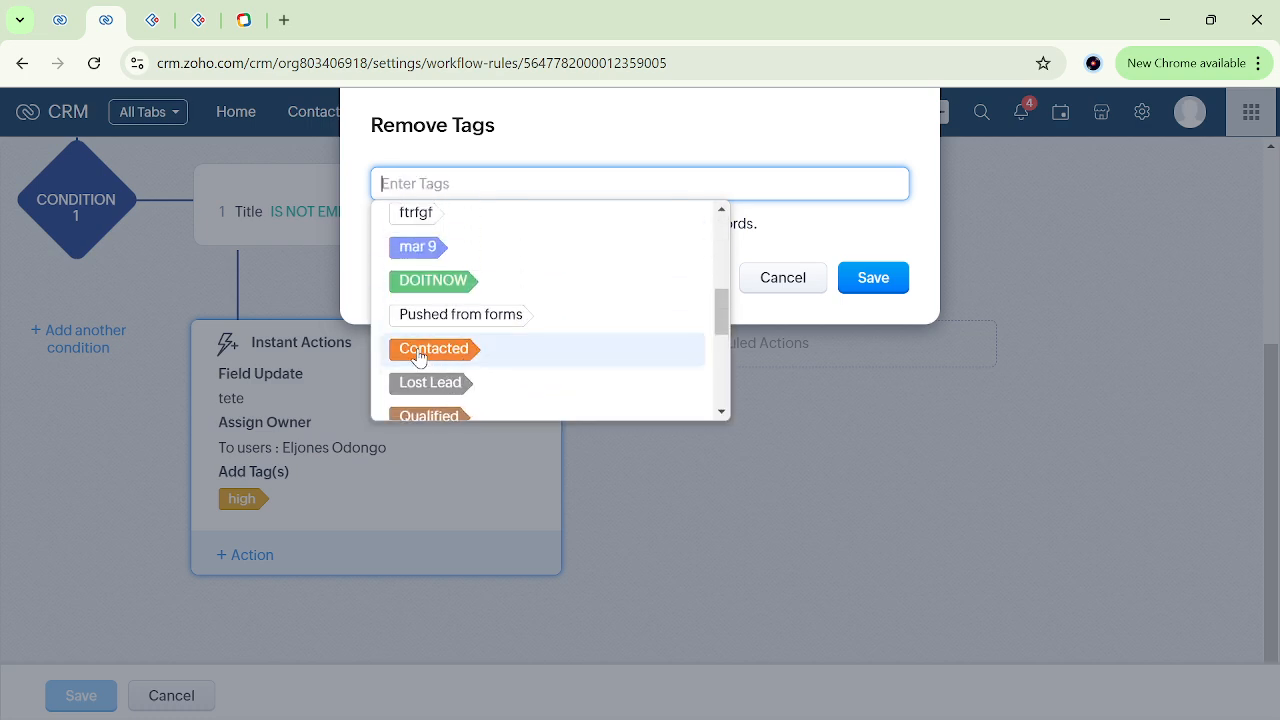
scroll(465, 360, "down", 5)
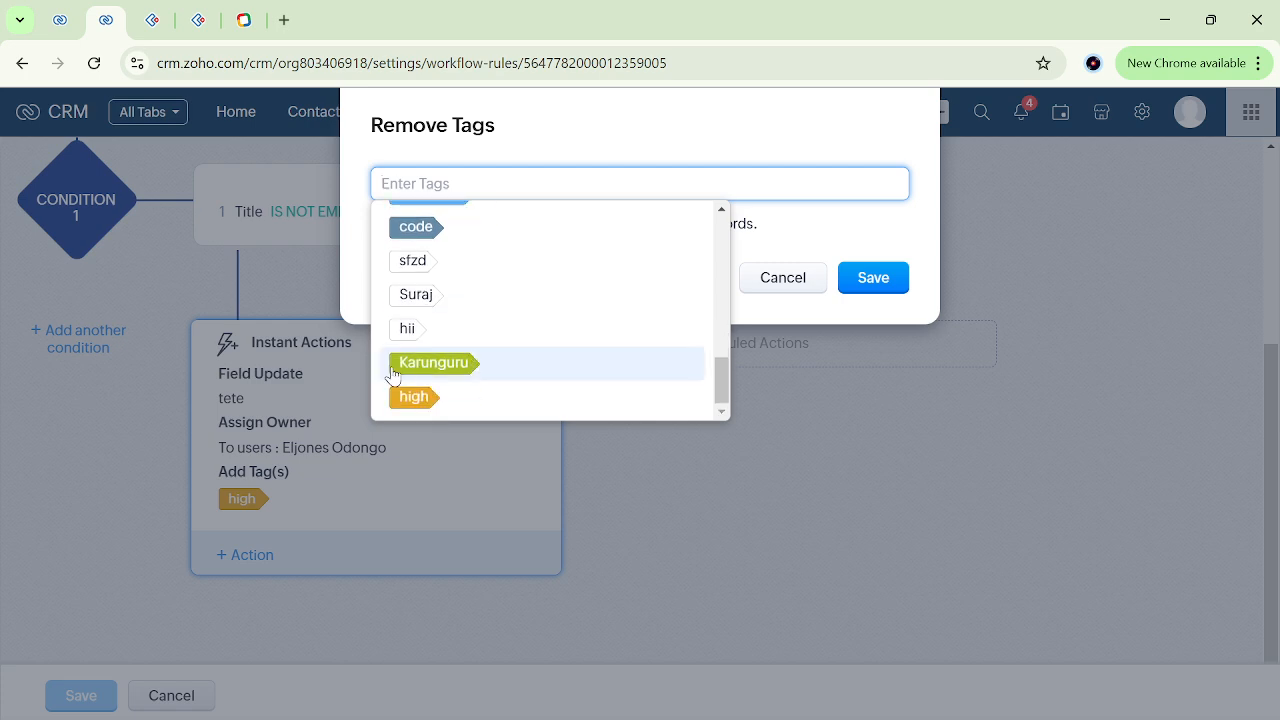
scroll(434, 350, "up", 1)
left_click(763, 240)
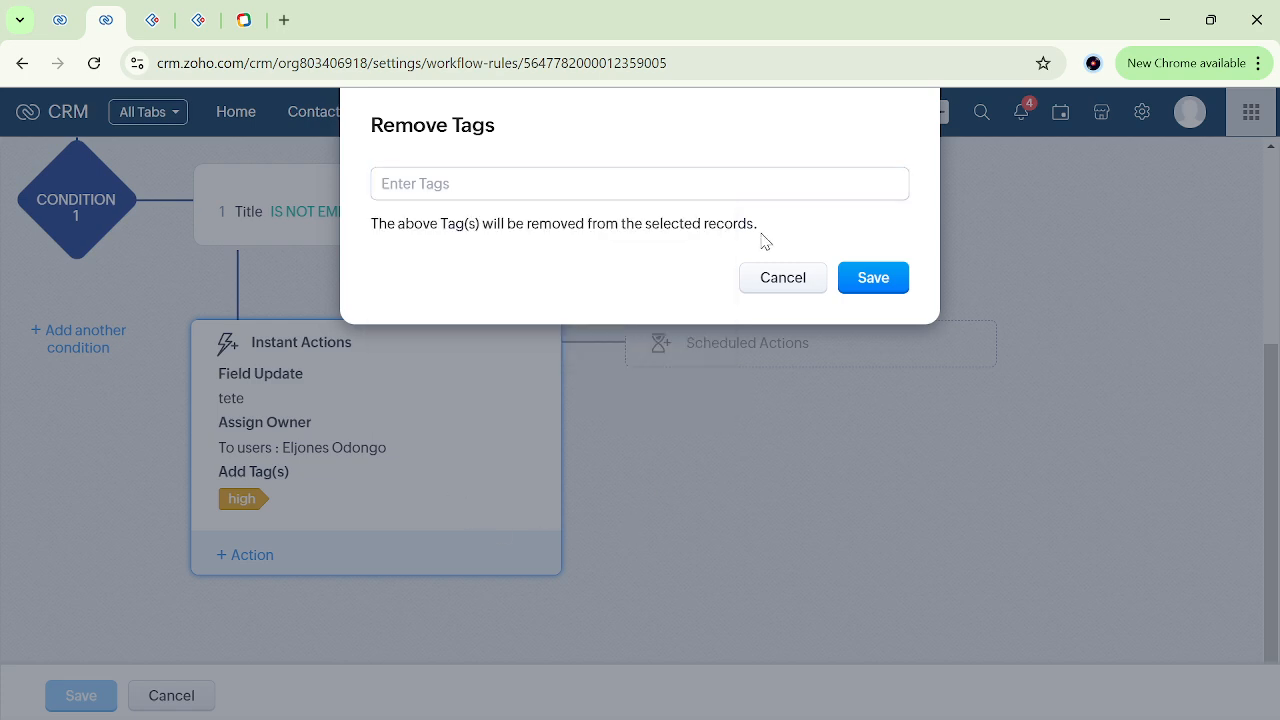
left_click(783, 278)
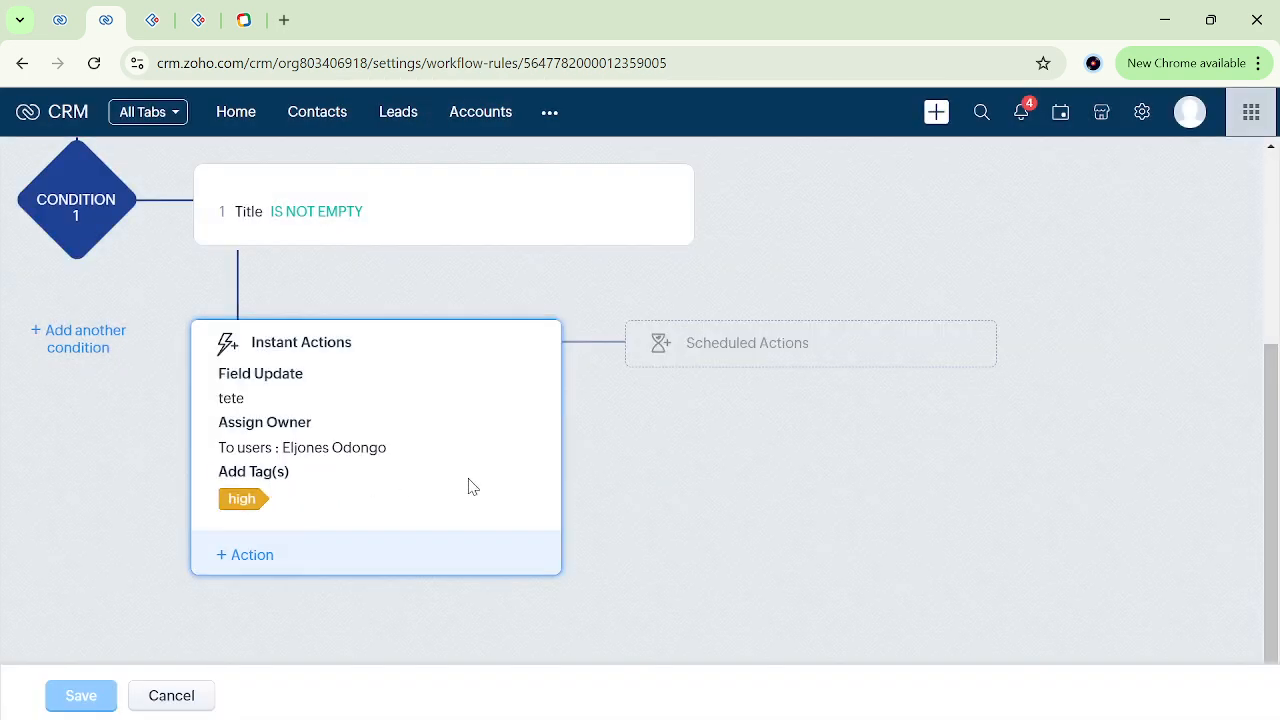
Create a new tag "low" alongside "high" in the rule's instant Add Tags action and save the action.
left_click(252, 558)
mouse_move(343, 290)
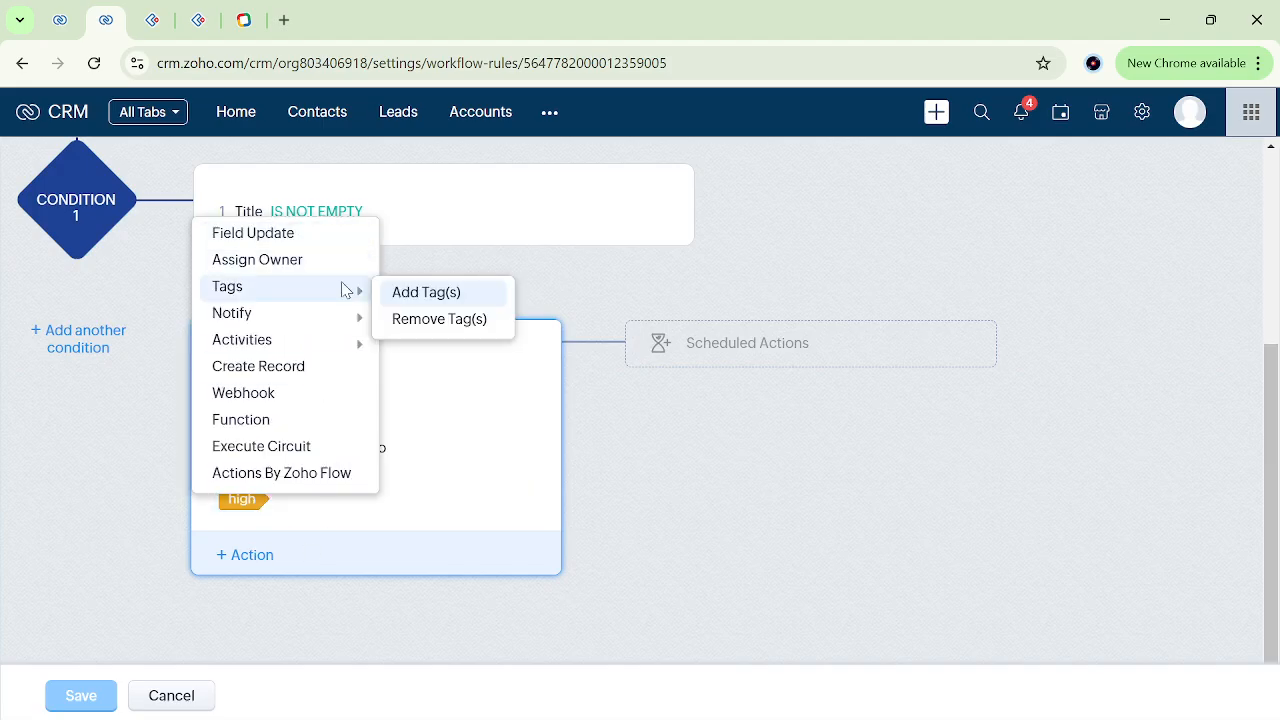
left_click(437, 299)
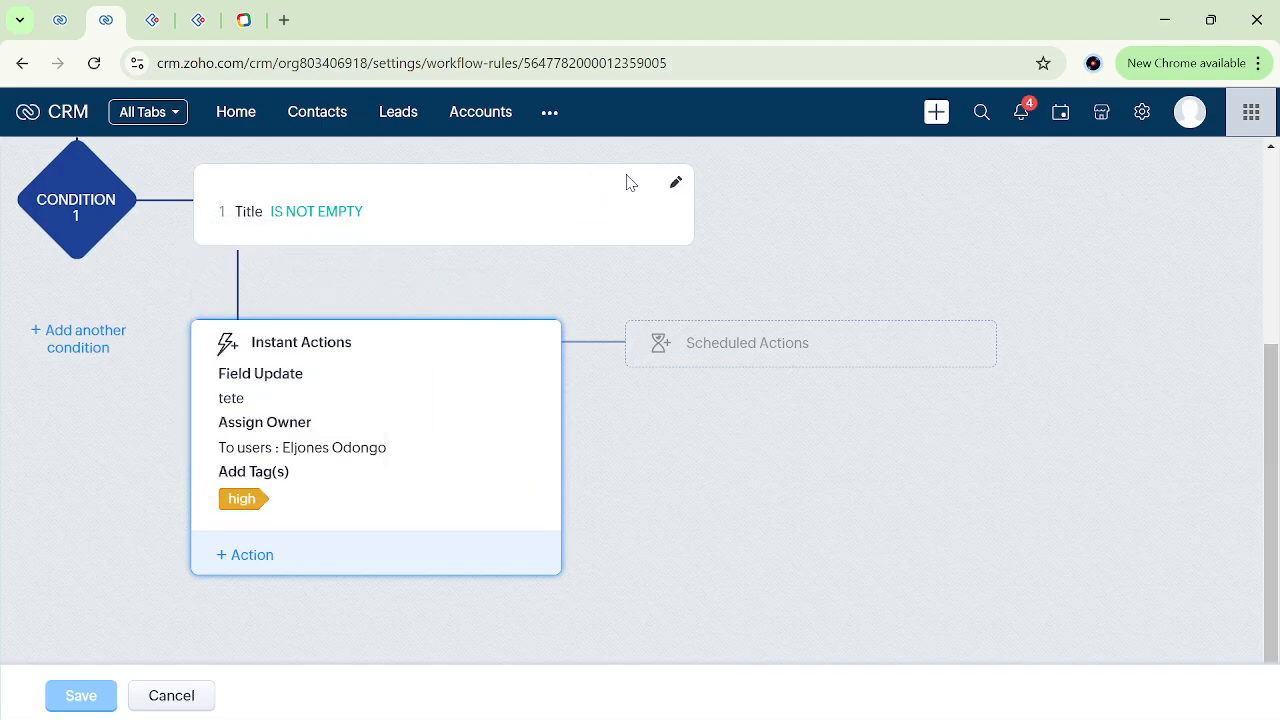
type("low")
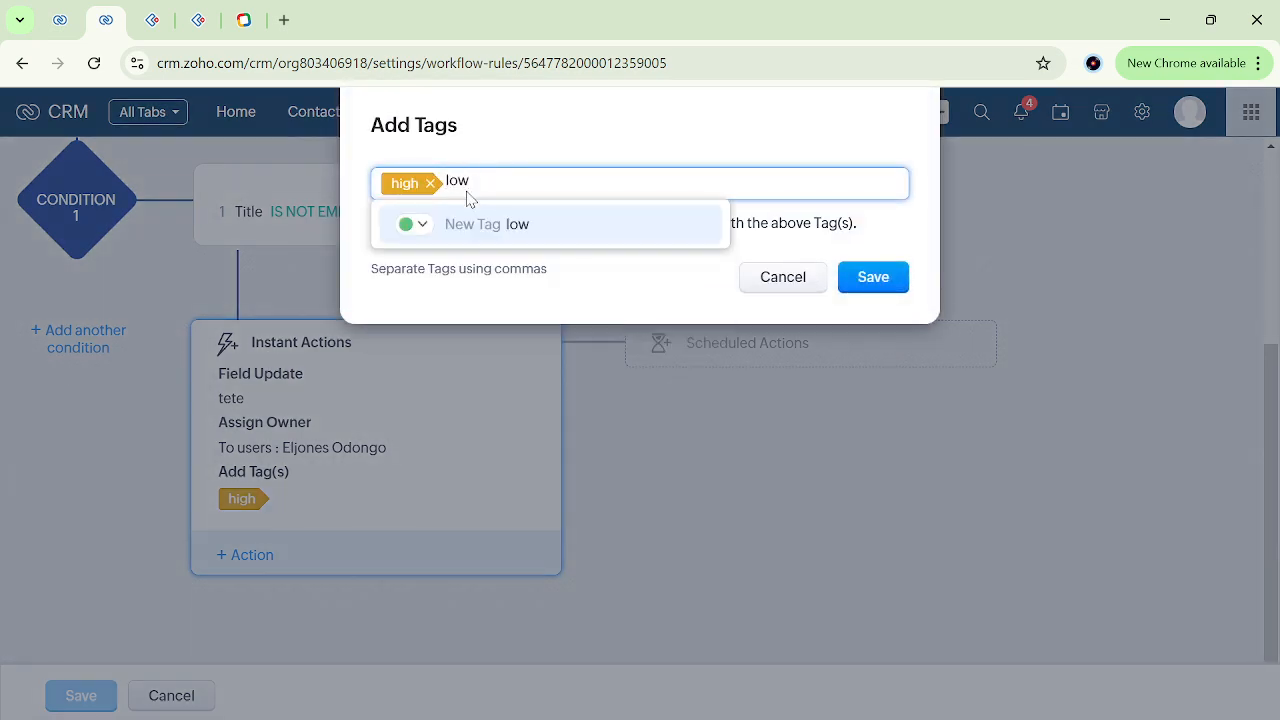
key("Return")
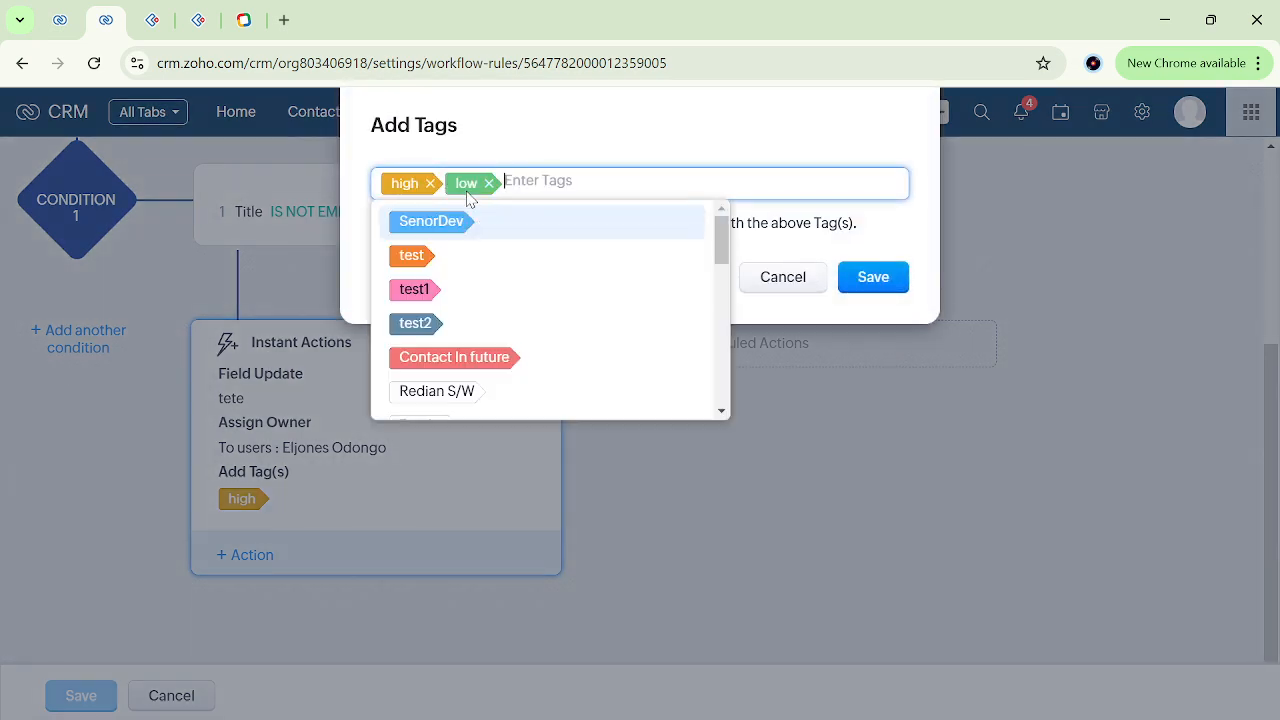
left_click(886, 288)
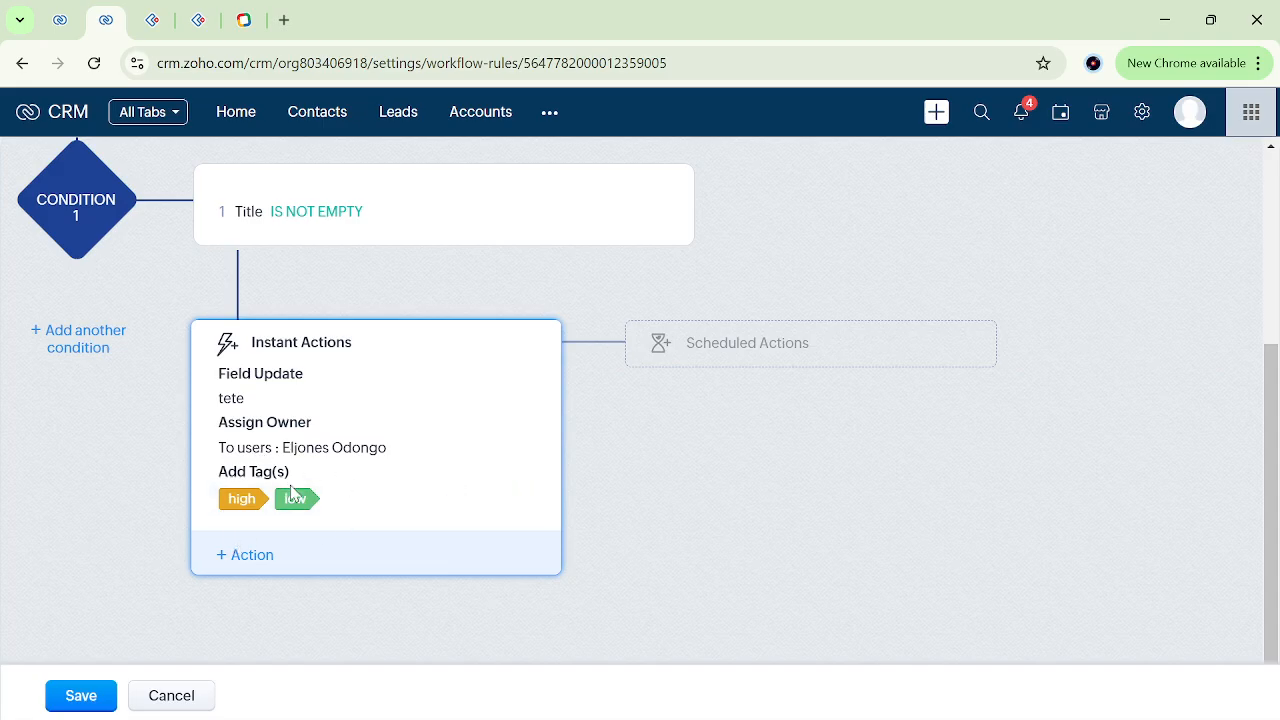
Add an instant Remove Tags action for the "low" tag to Condition 1 and save the action.
left_click(251, 561)
mouse_move(338, 295)
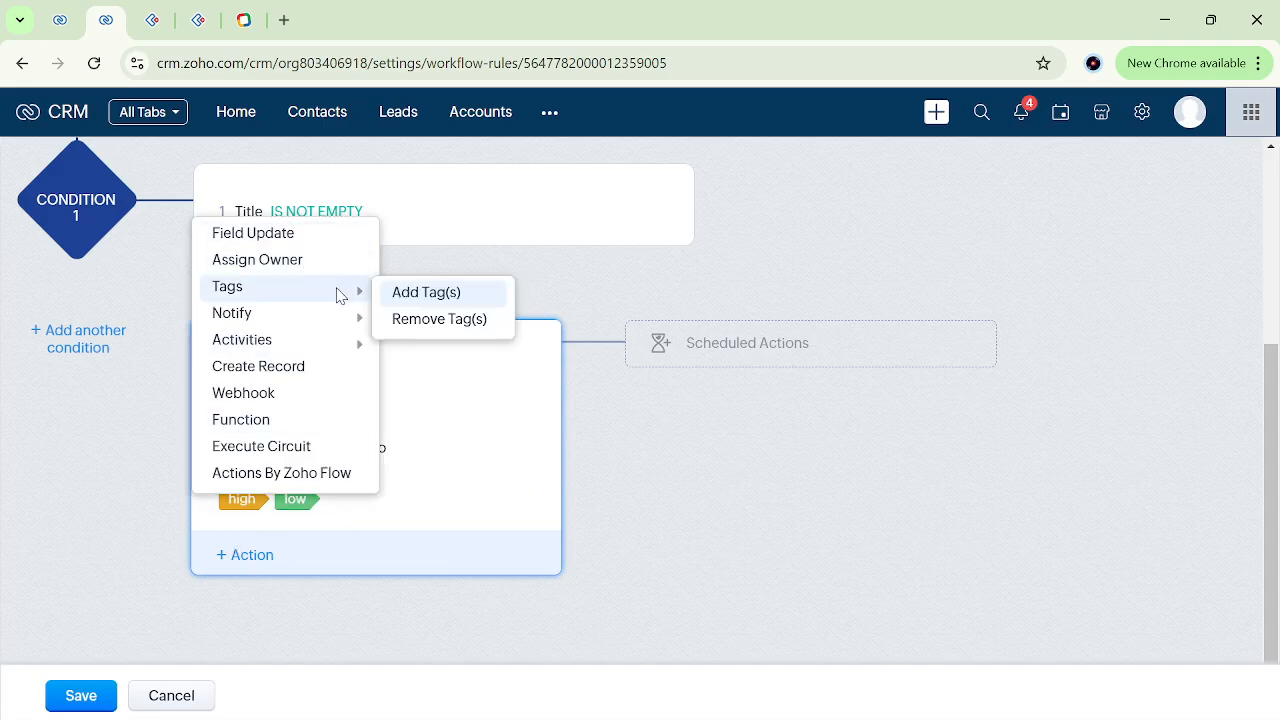
left_click(440, 318)
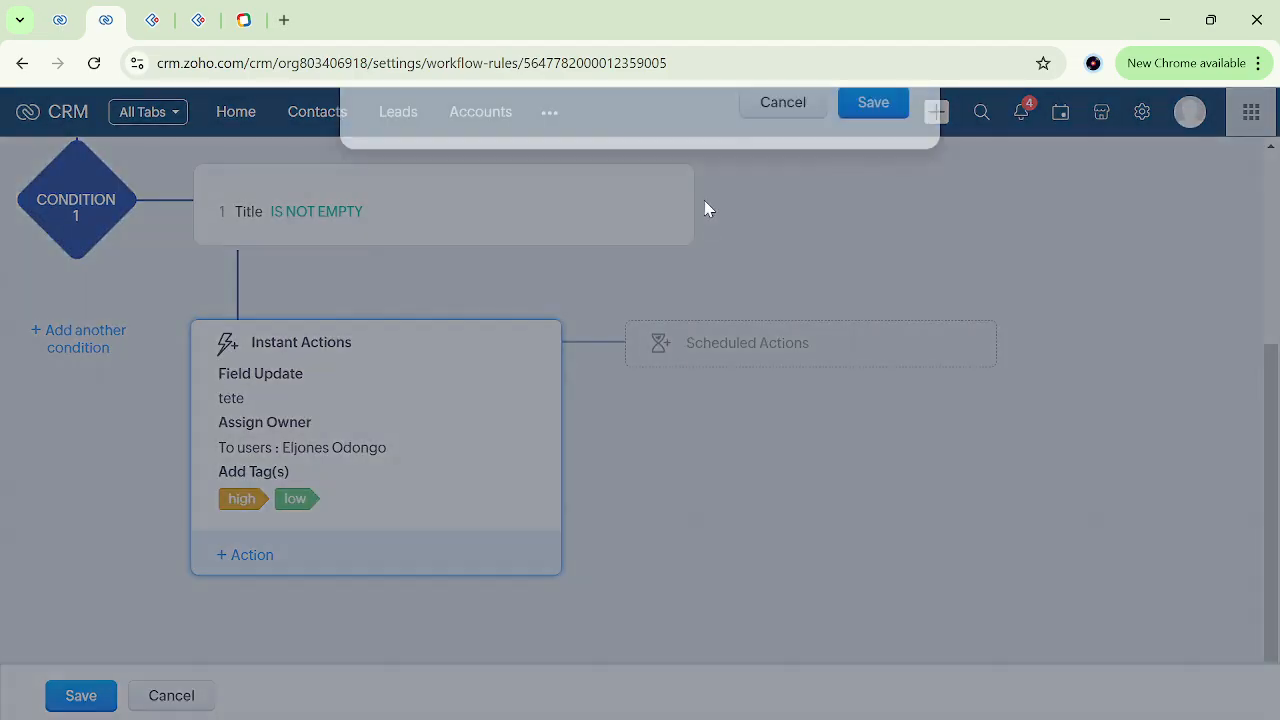
type("lo")
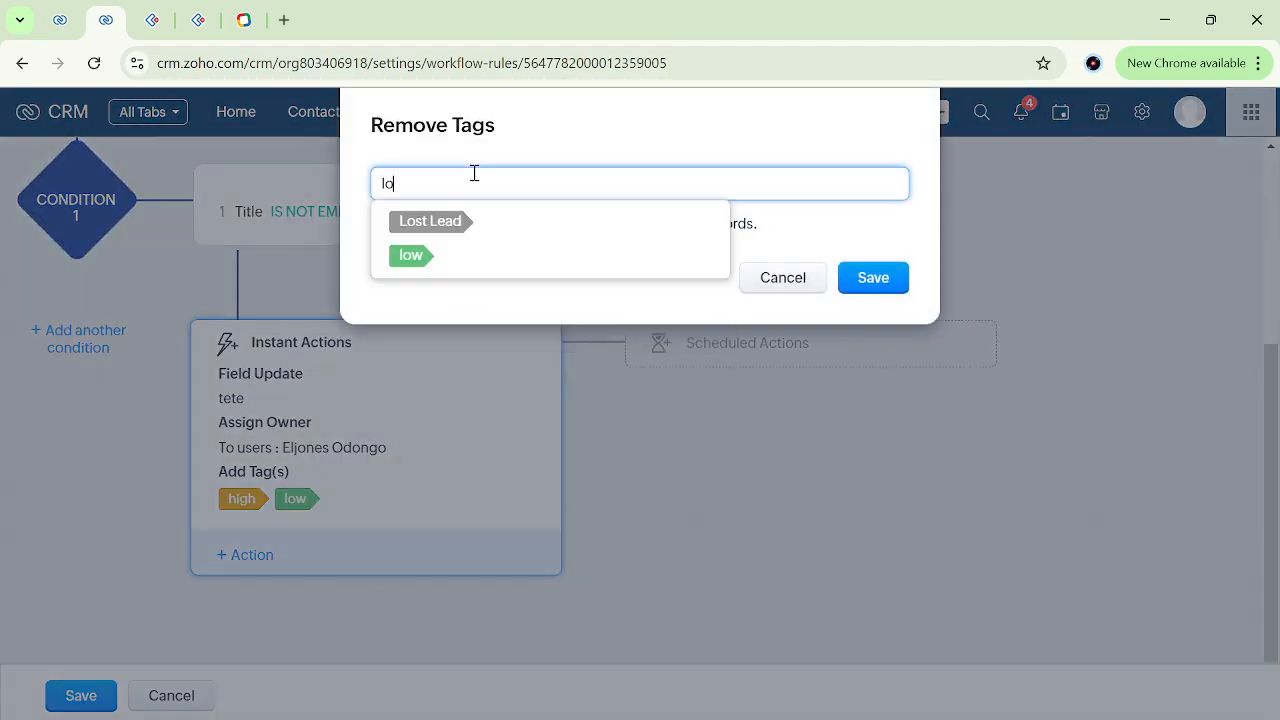
left_click(414, 259)
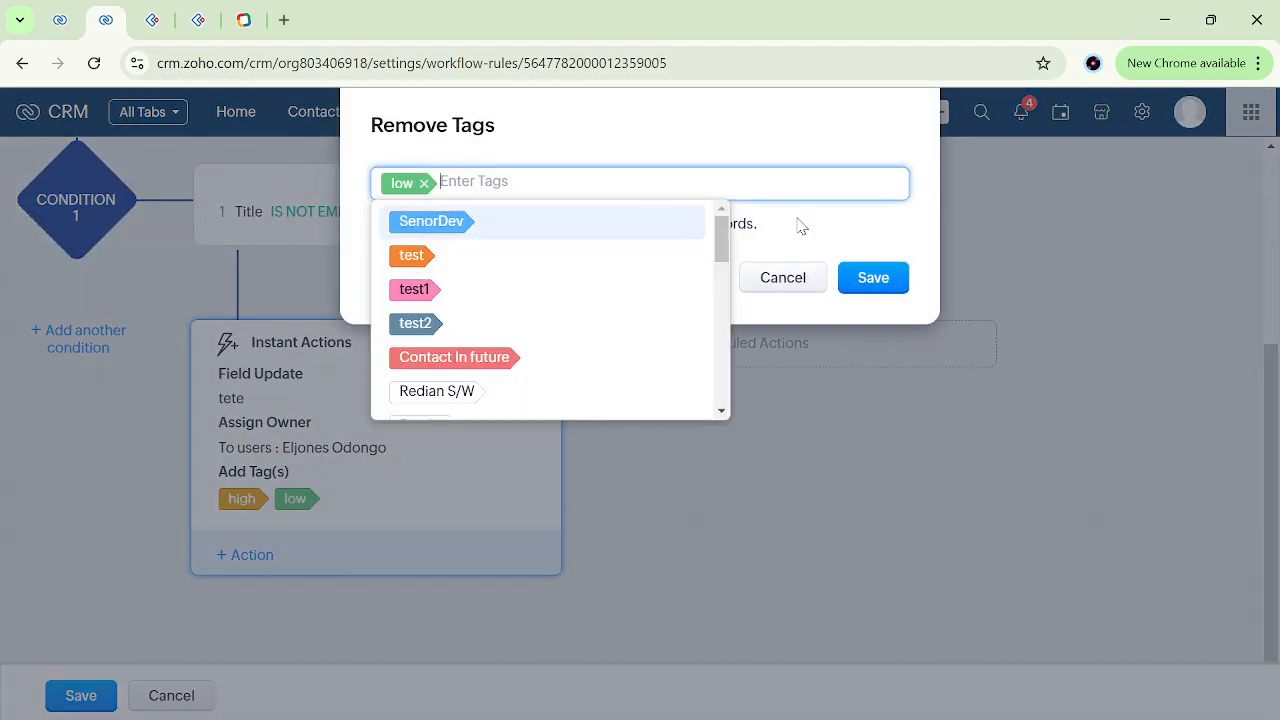
left_click(873, 278)
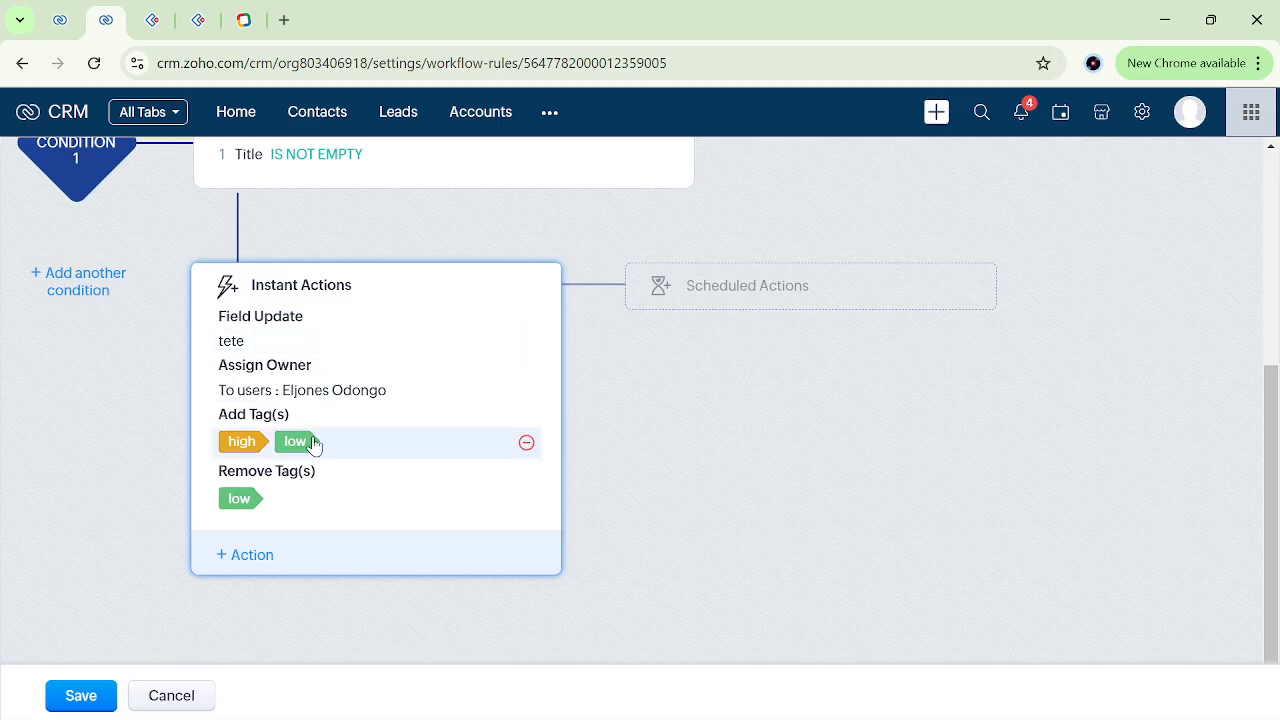
Take the "low" tag out of the Add Tags action, leaving only "high", and save the workflow rule.
left_click(434, 452)
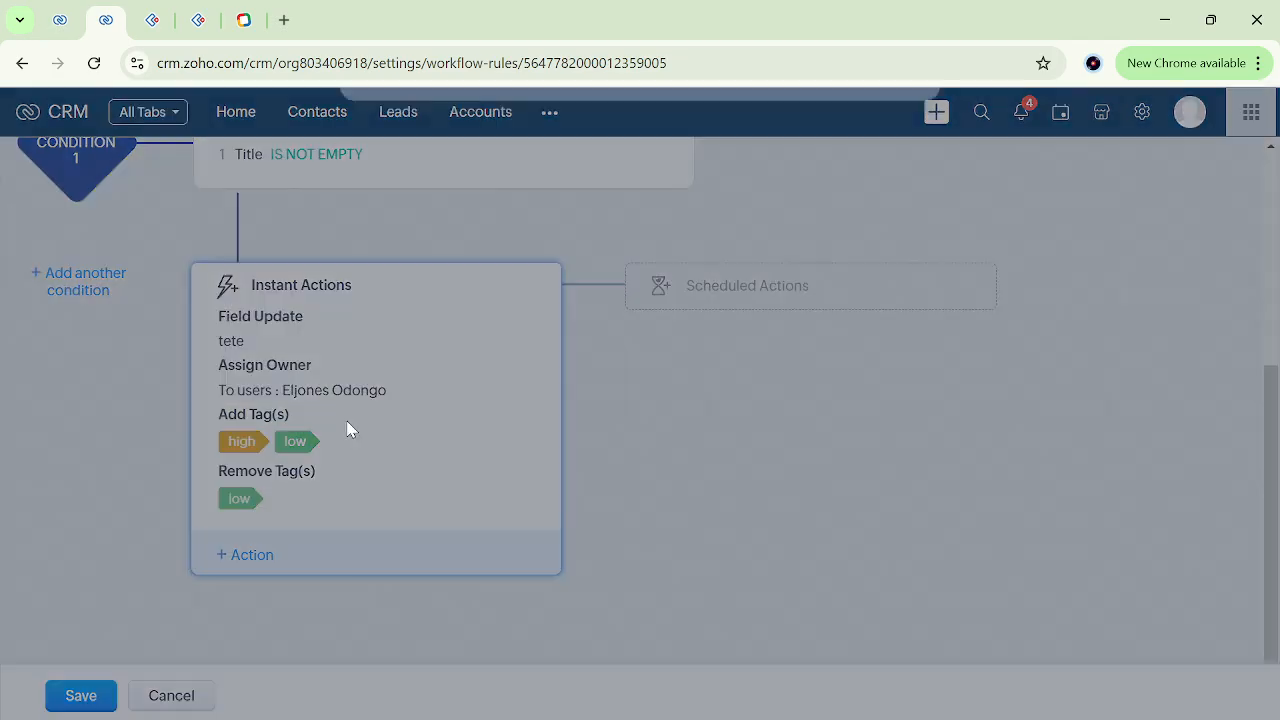
left_click(667, 181)
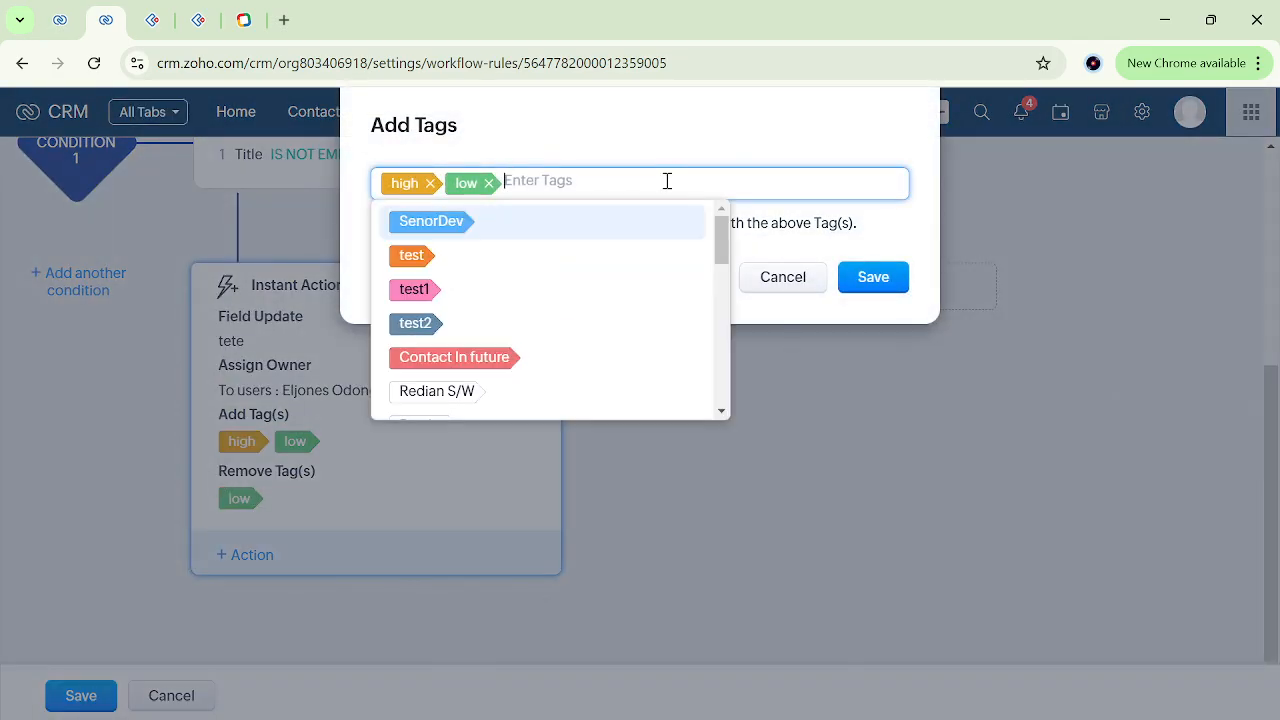
left_click(486, 186)
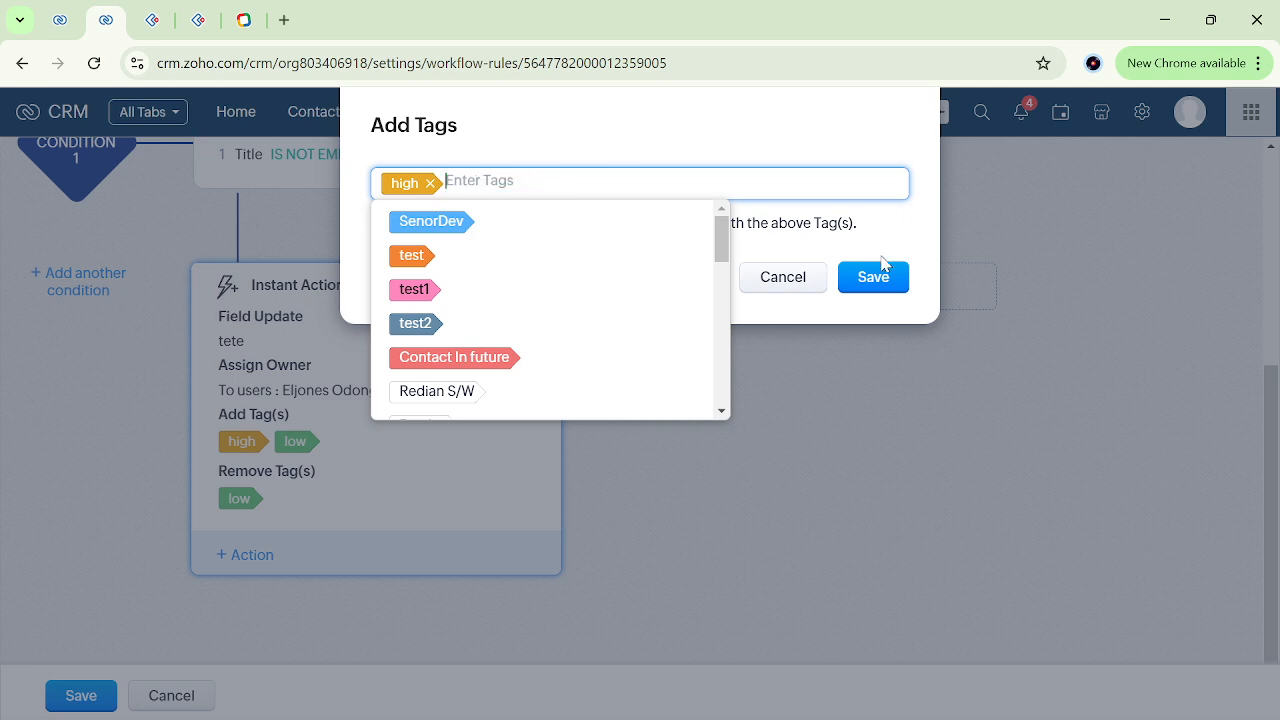
left_click(893, 300)
left_click(881, 285)
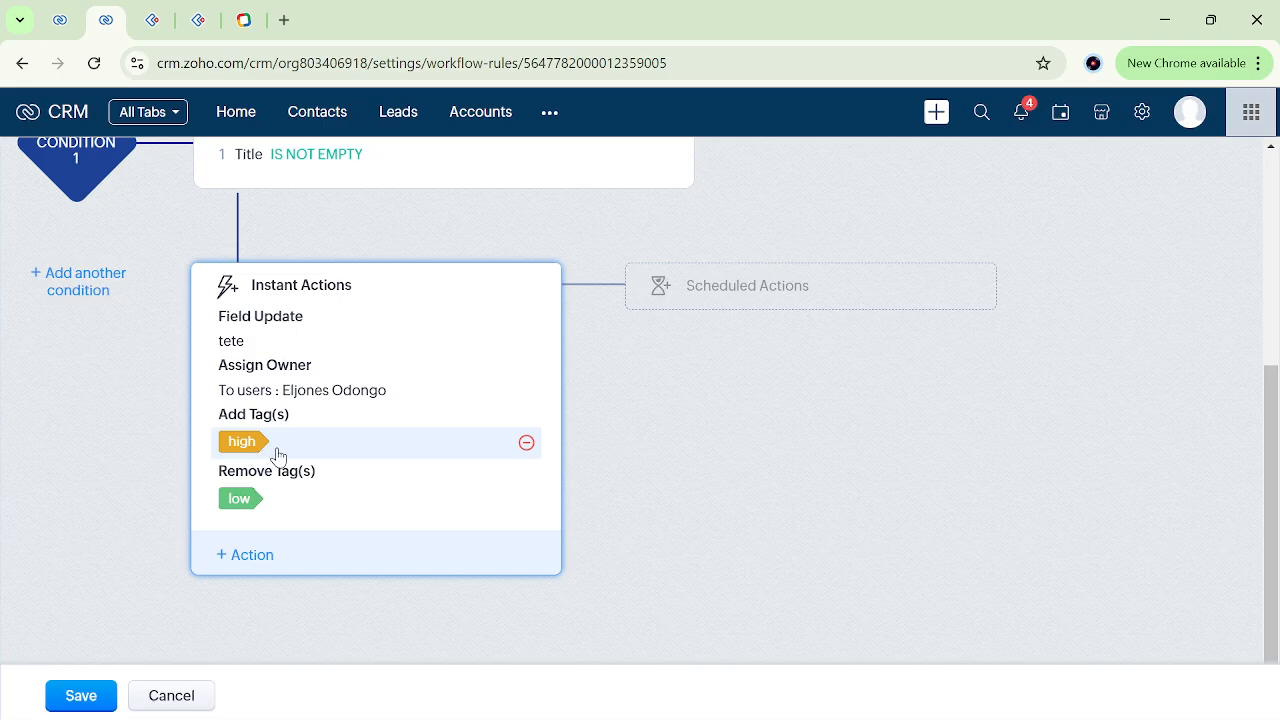
scroll(279, 452, "up", 1)
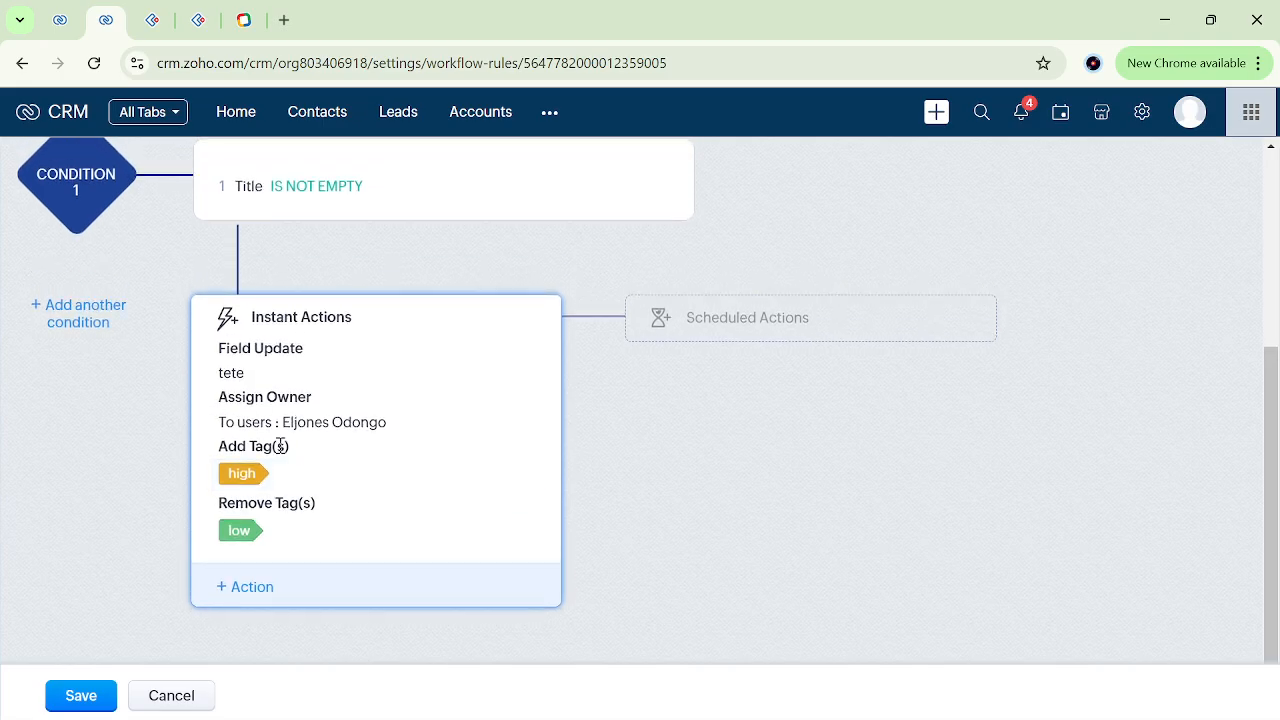
left_click(92, 697)
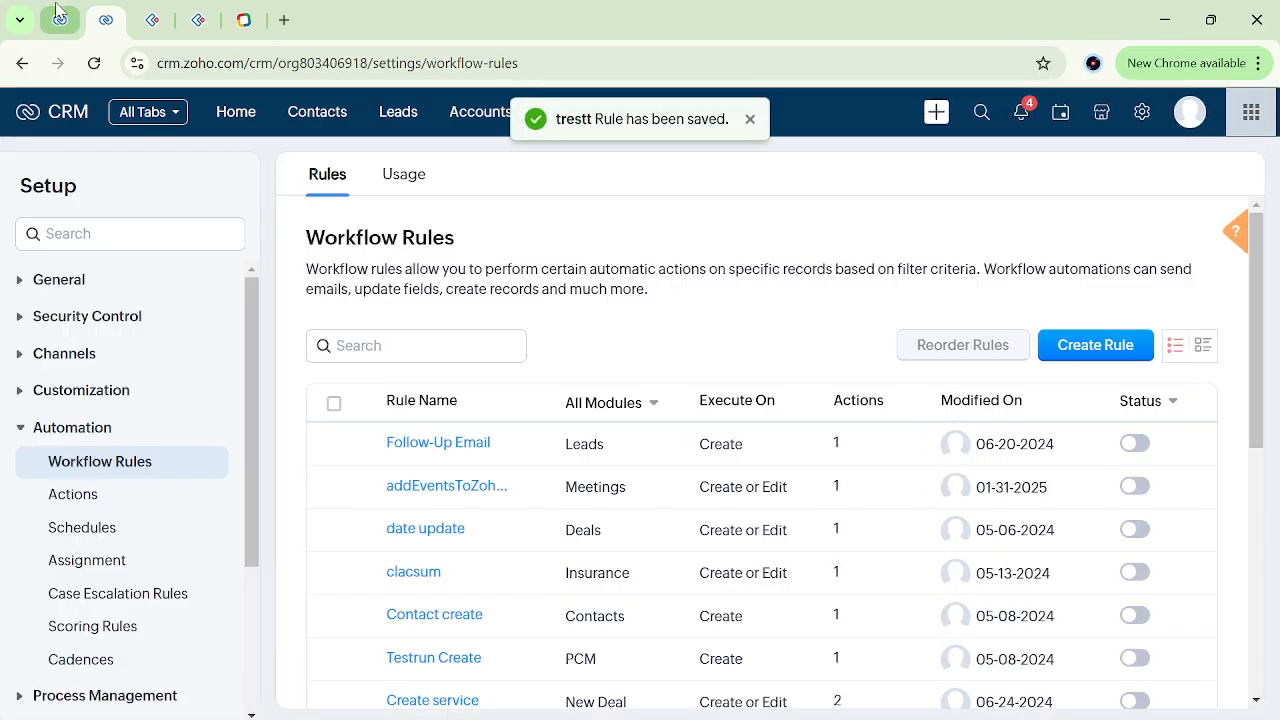
Return to the Leads list filtered by tag "high" and open the filtered lead's record.
left_click(60, 20)
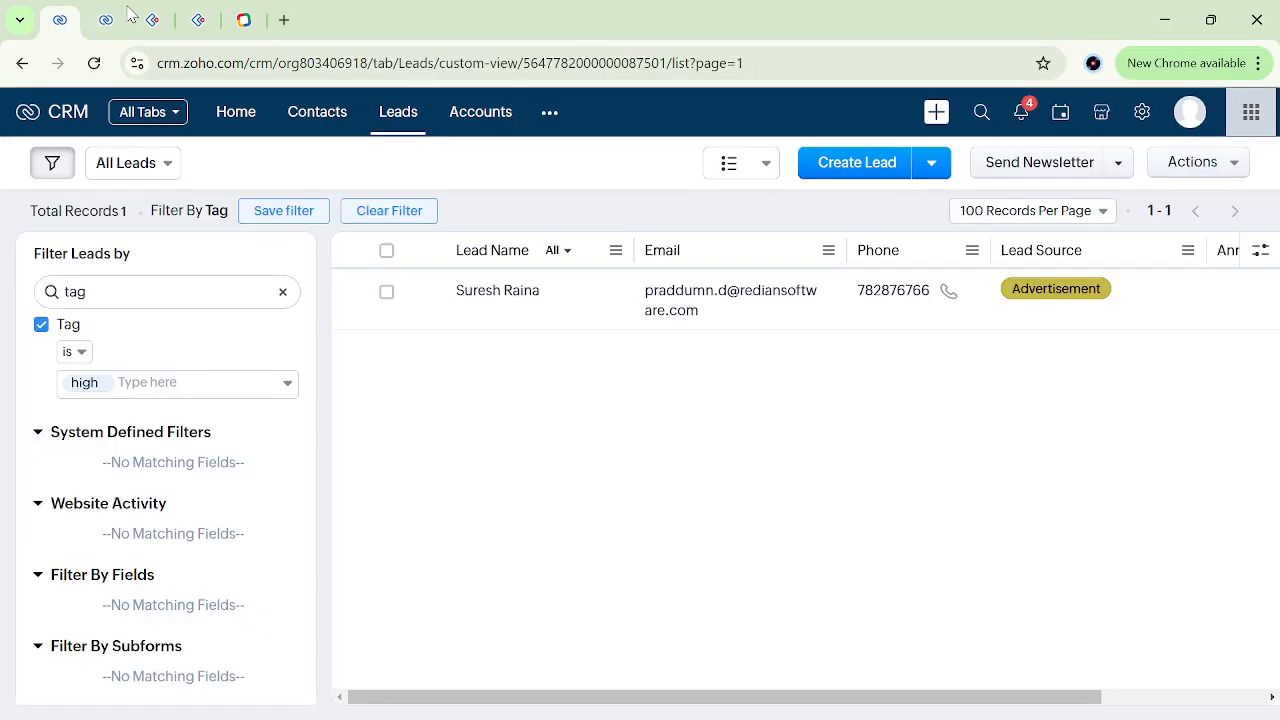
left_click(617, 311)
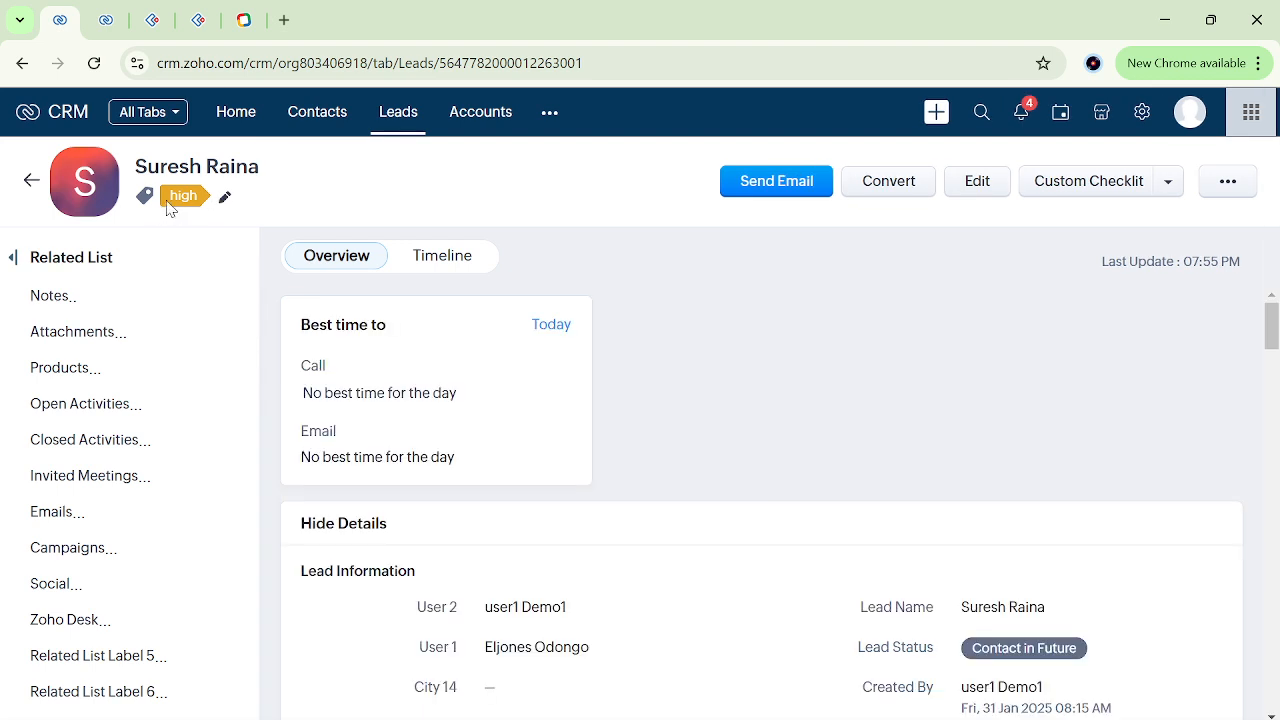
Try to create a new tag "low" on the lead alongside "high" and save it.
left_click(227, 199)
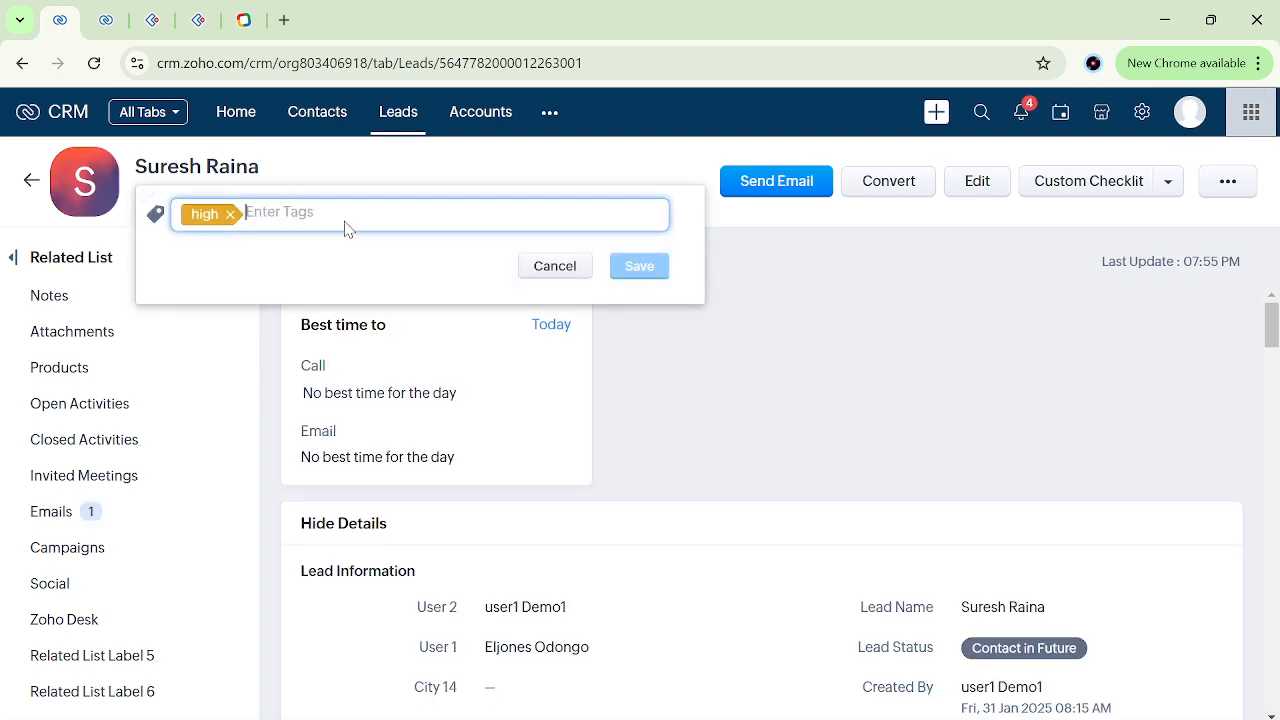
type("lo")
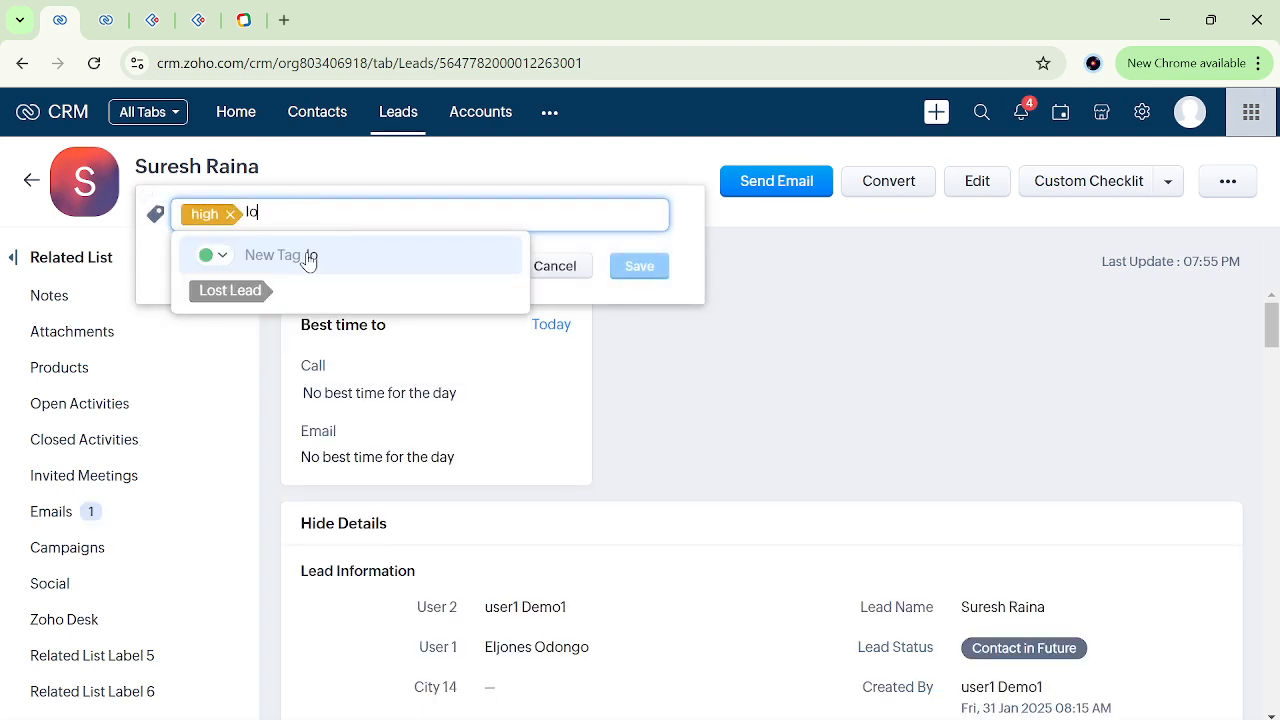
type("w")
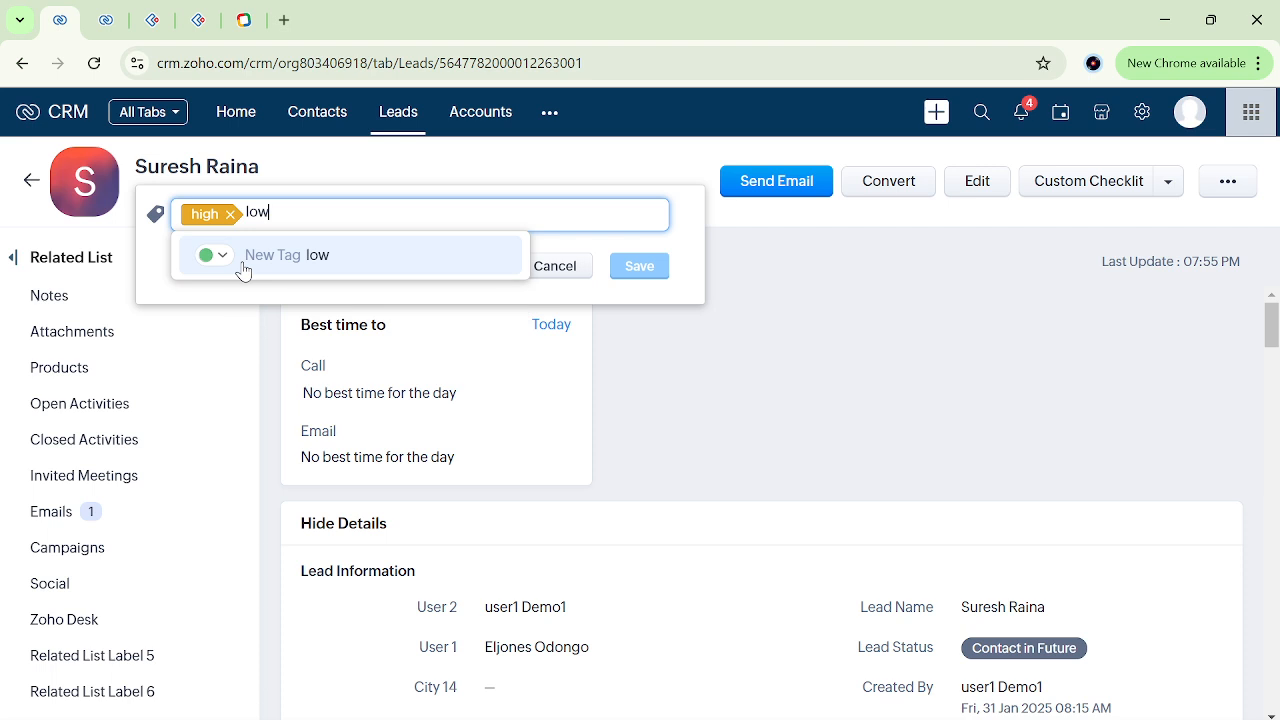
left_click(243, 268)
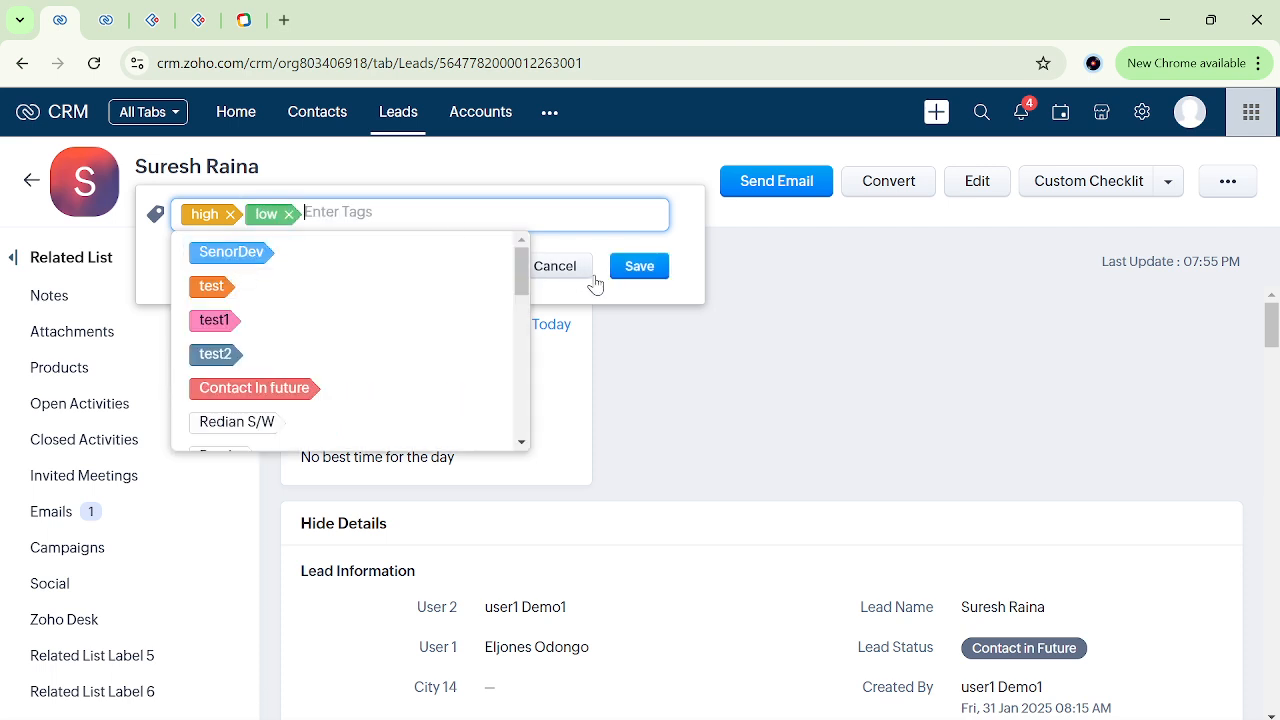
left_click(640, 265)
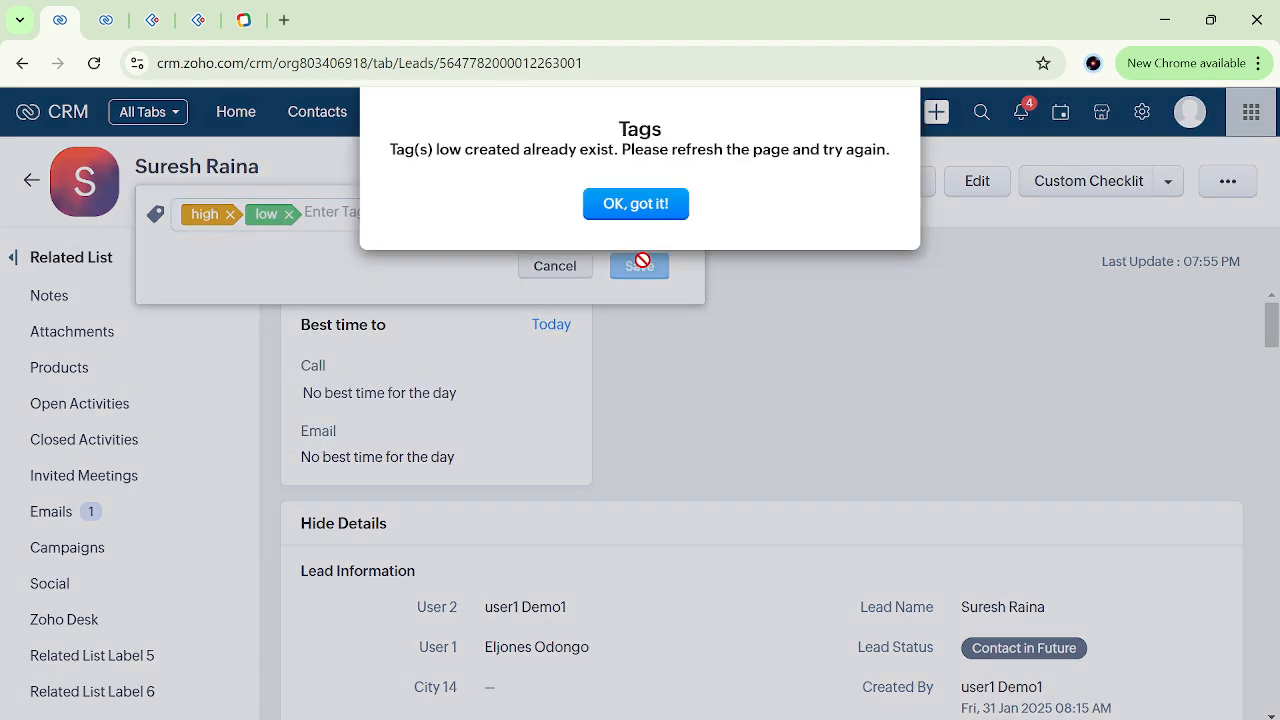
left_click(637, 207)
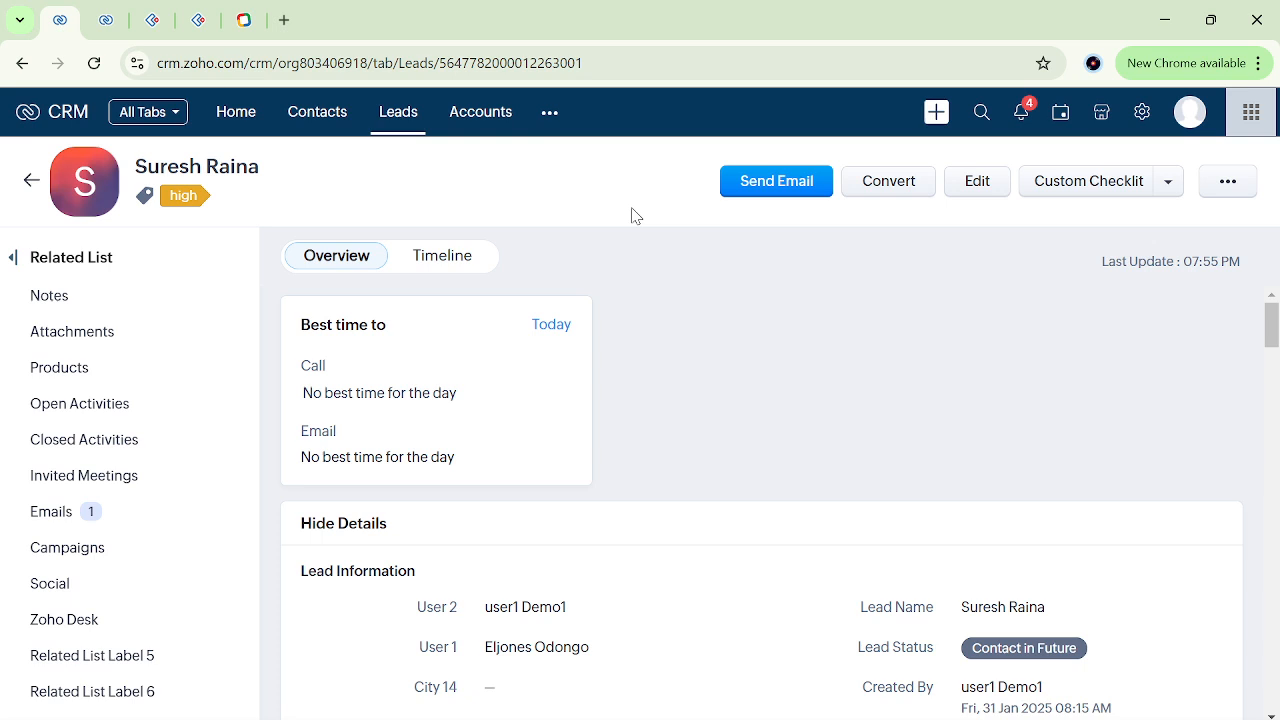
Reload the lead's page, clear its Title field and save the change.
left_click(511, 63)
key("Return")
scroll(737, 437, "down", 3)
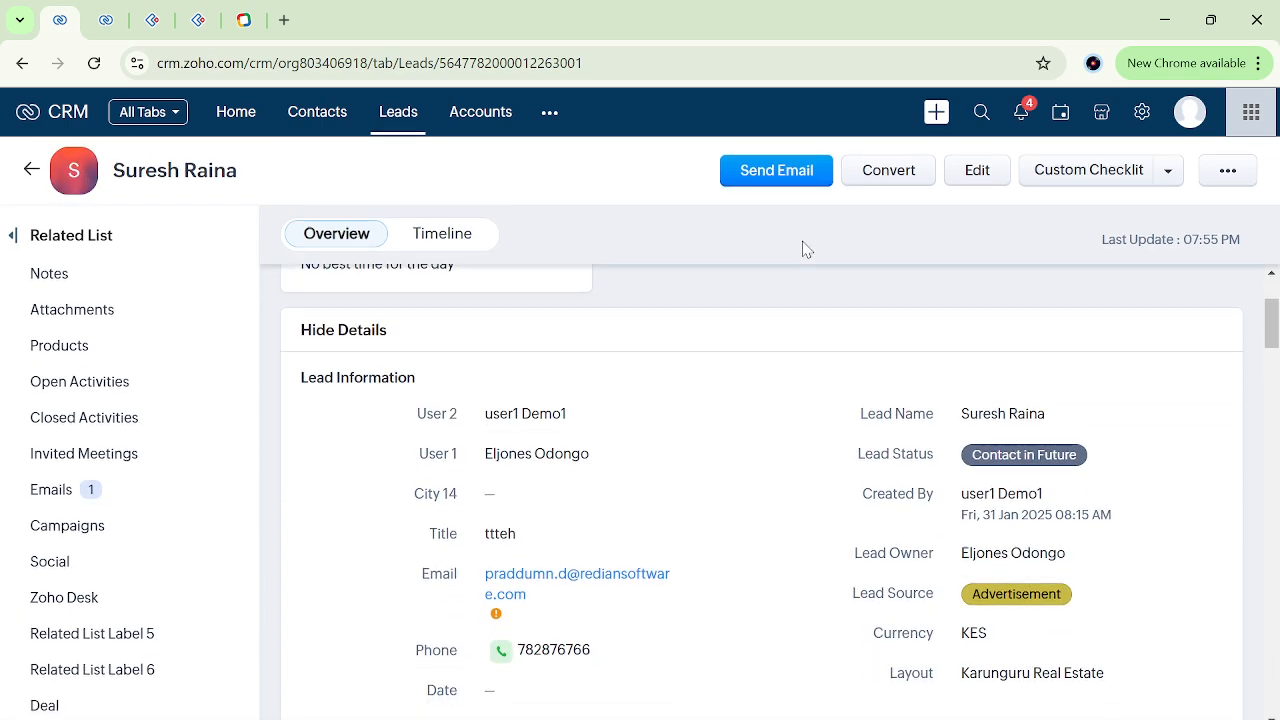
scroll(757, 560, "down", 2)
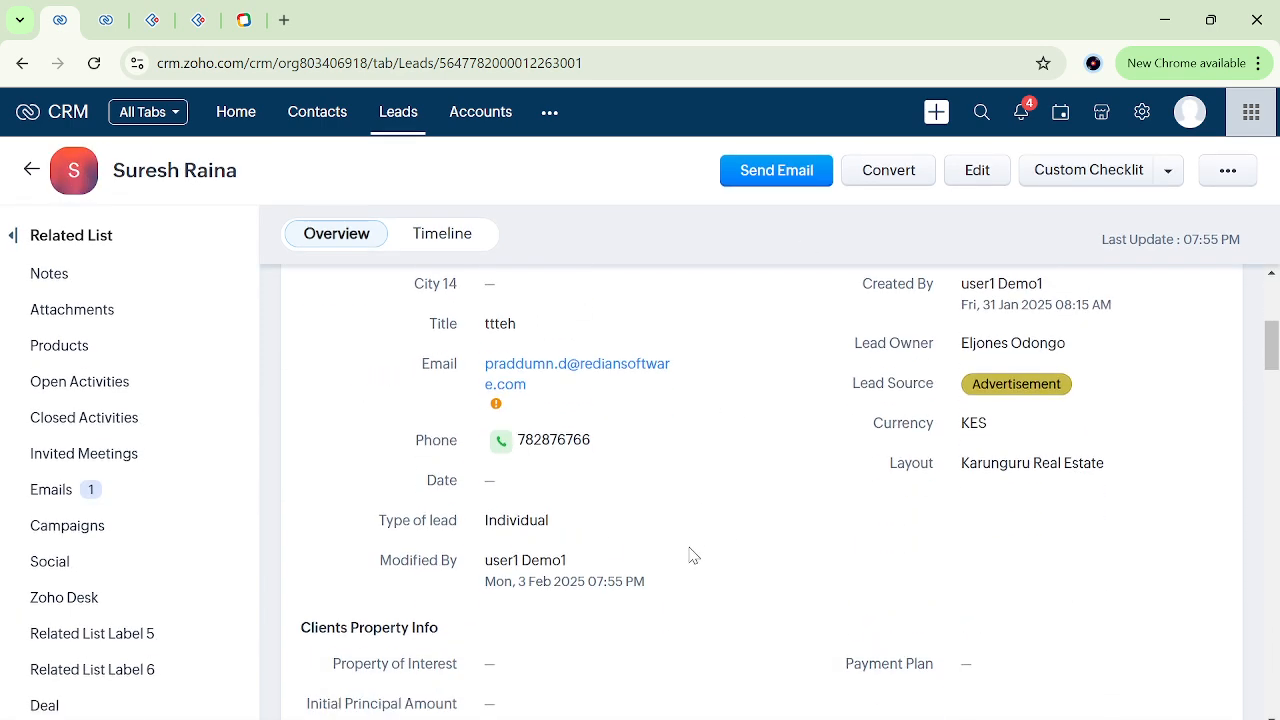
left_click(565, 324)
key("BackSpace")
key("BackSpace")
key("BackSpace")
key("BackSpace")
key("BackSpace")
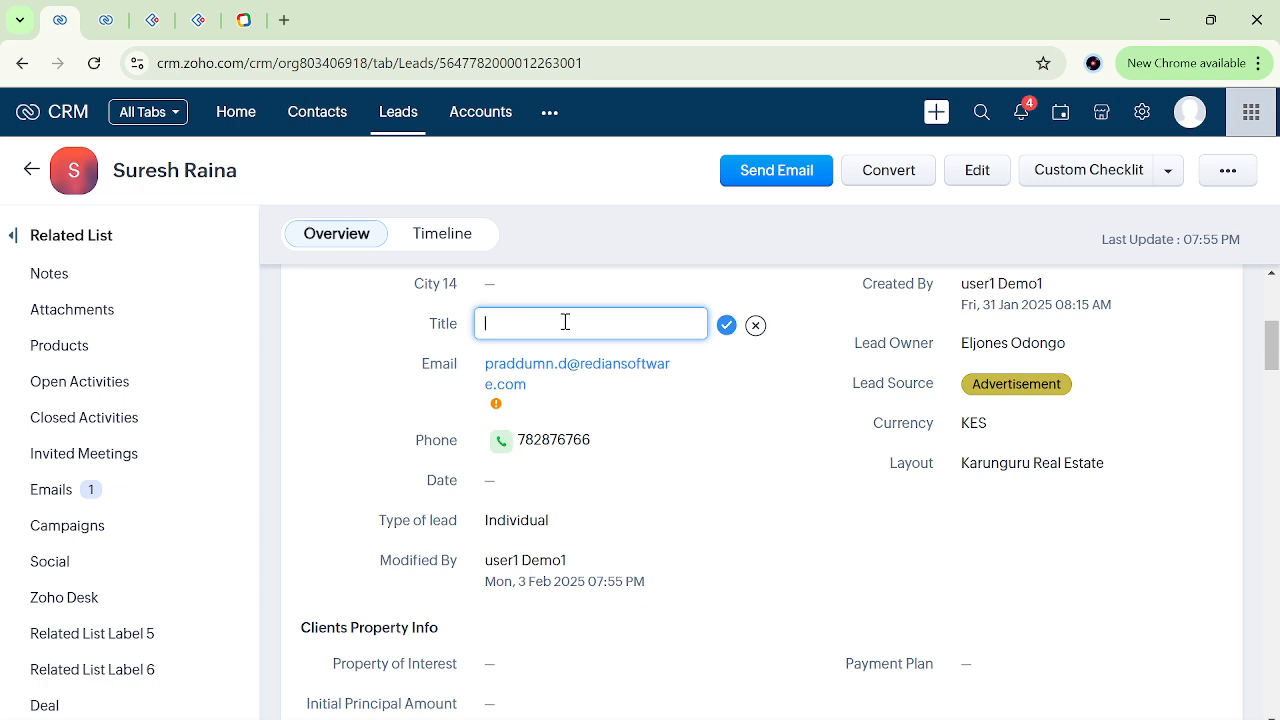
left_click(727, 326)
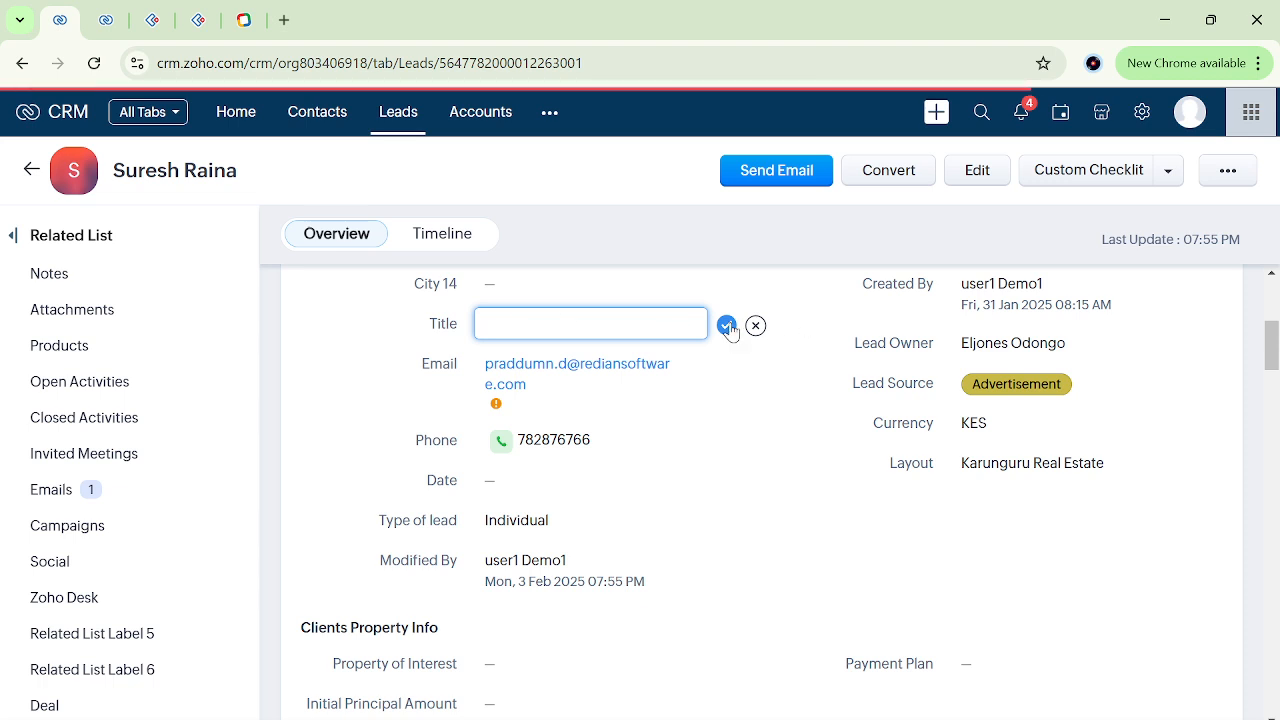
Add the existing tag "low" to the lead and save the tags.
scroll(389, 386, "up", 5)
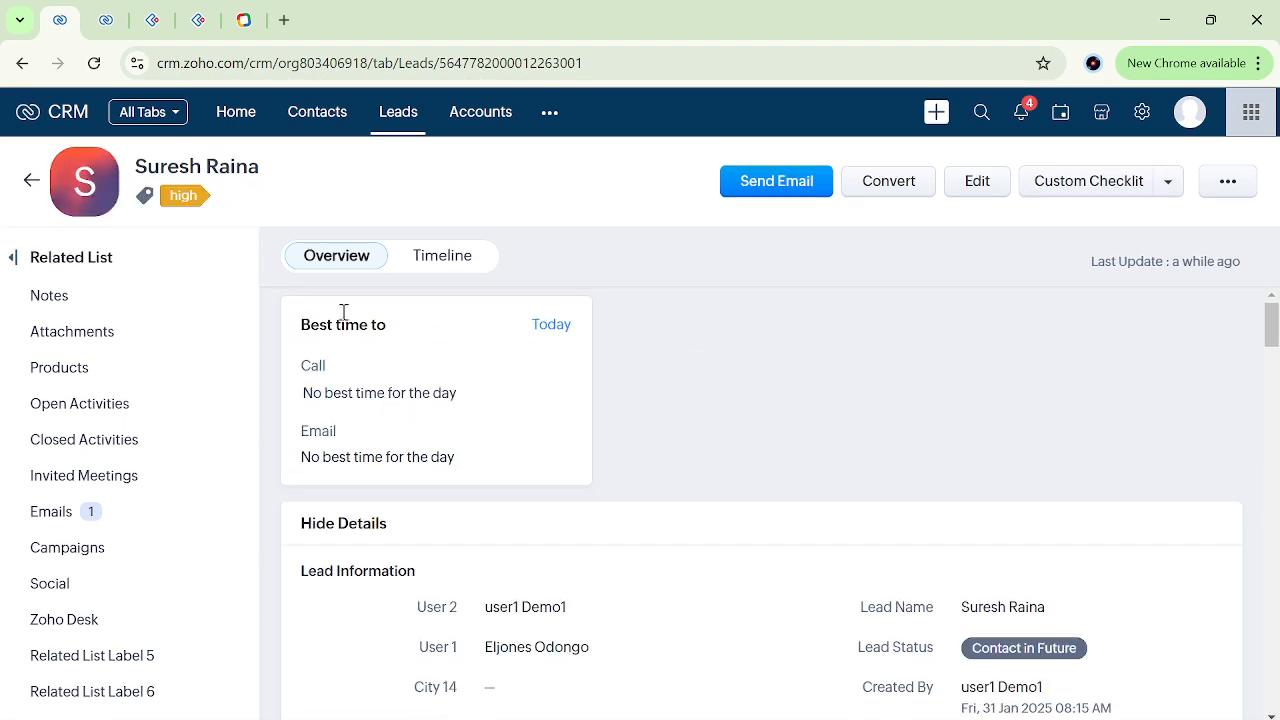
left_click(224, 198)
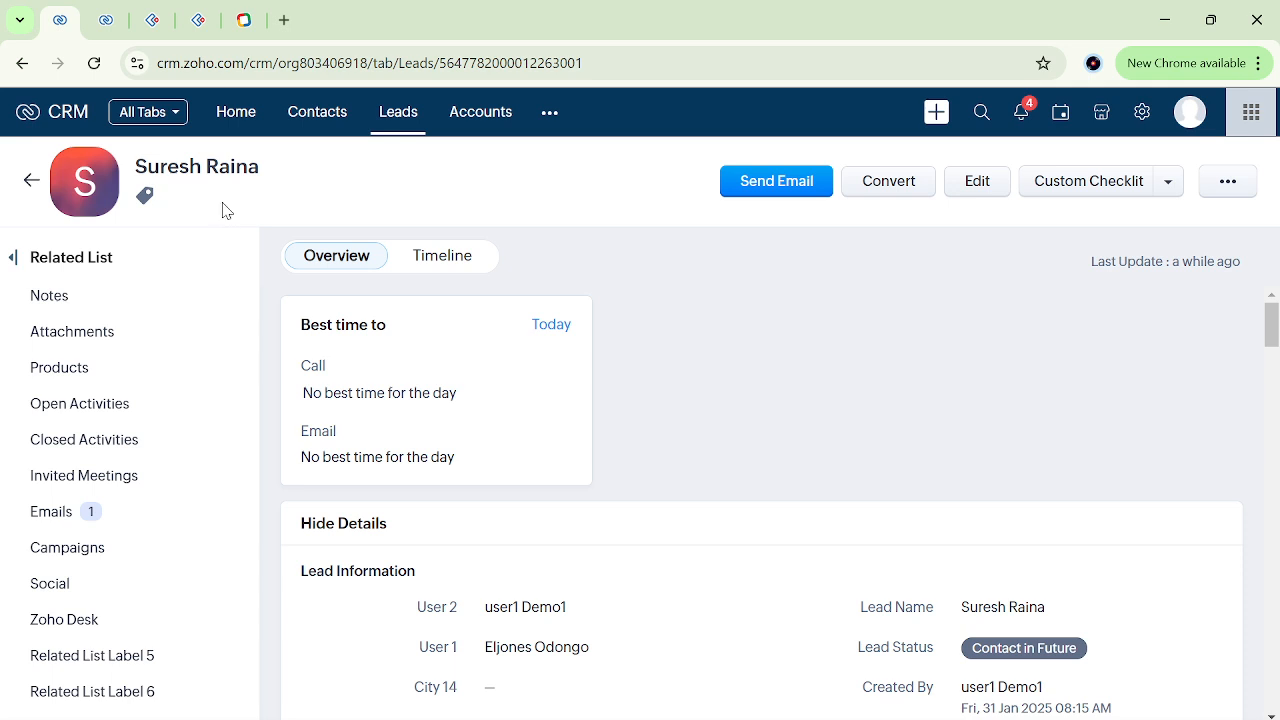
type("lo")
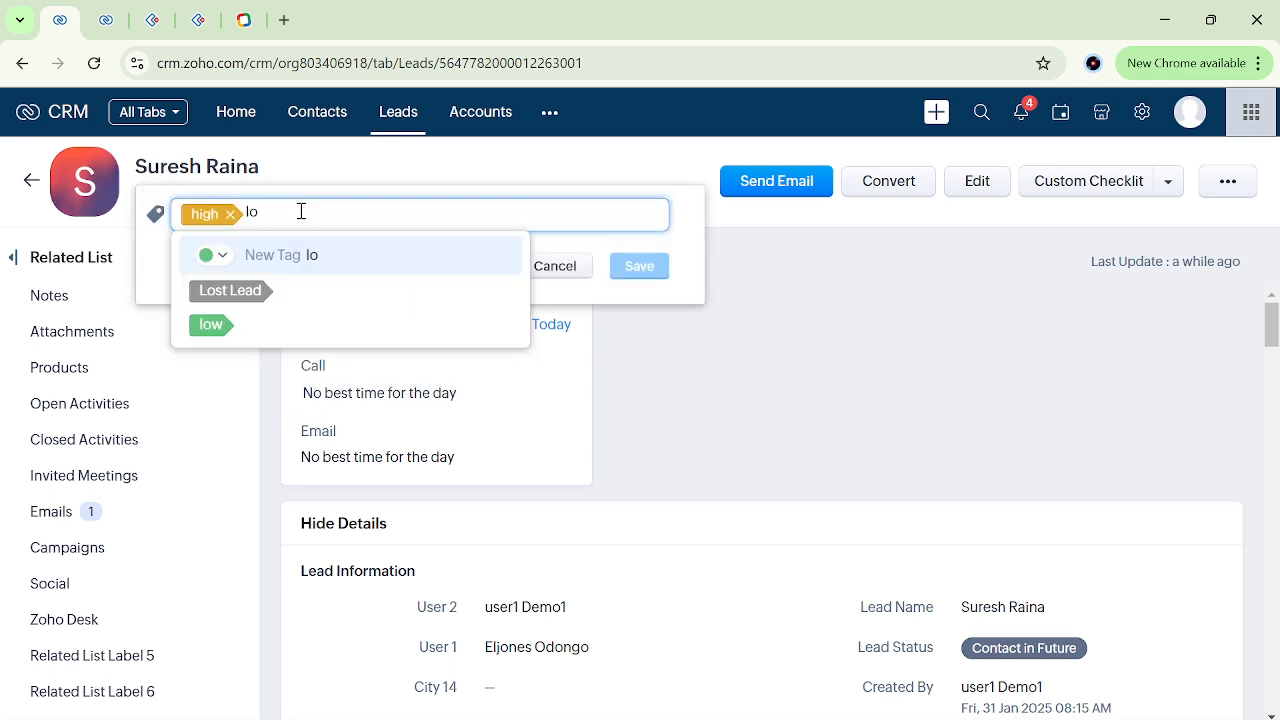
key("Down")
key("Down")
key("Return")
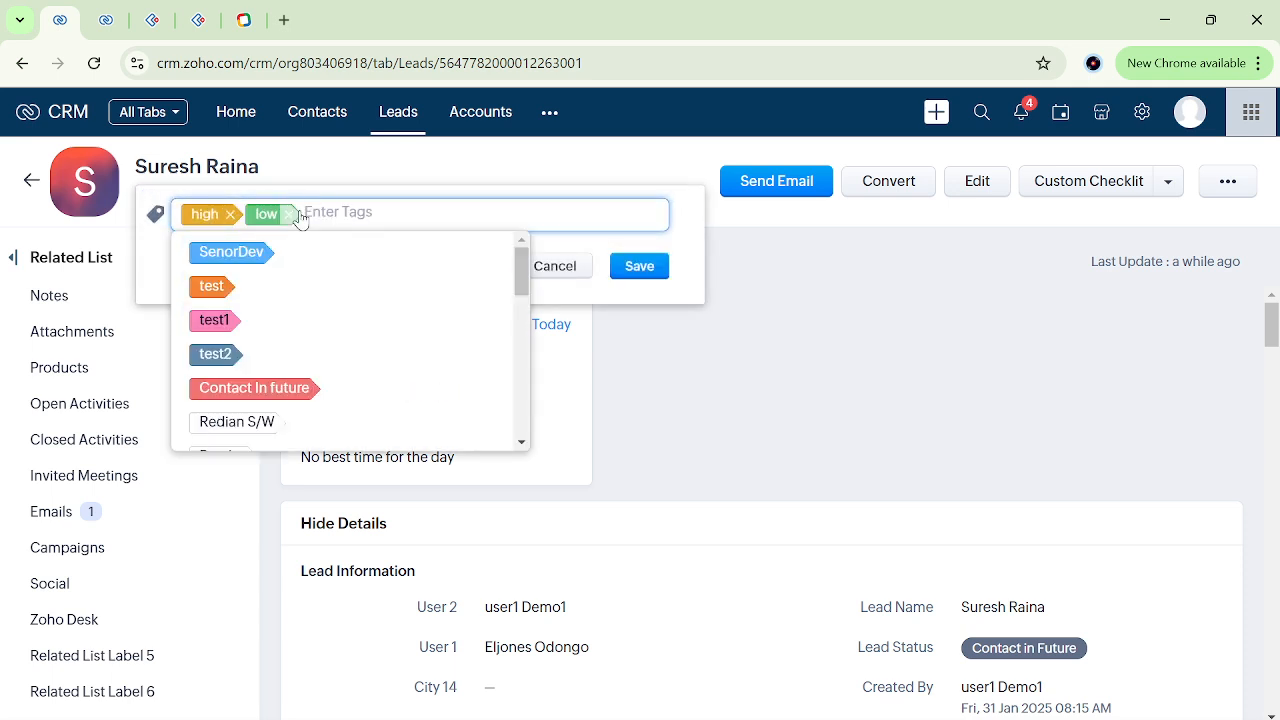
left_click(640, 266)
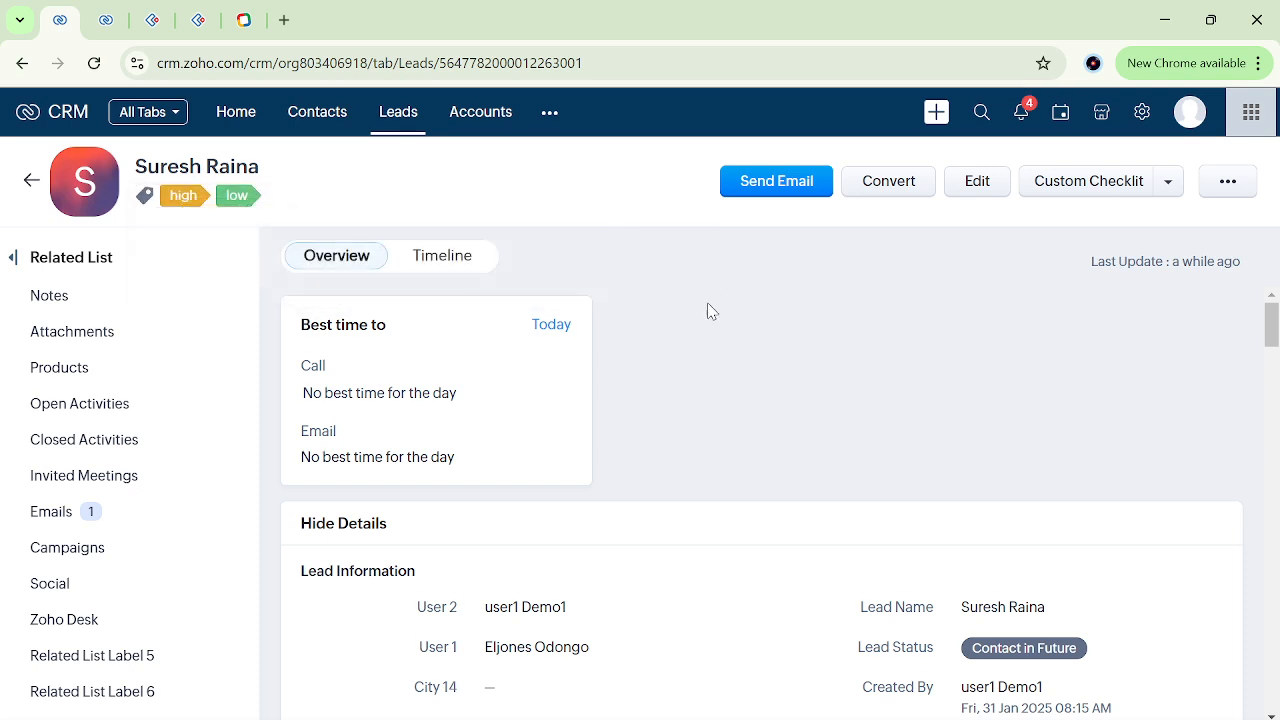
Check the lead's information fields and open the "trestt" rule from the Workflow Rules list.
scroll(707, 311, "down", 2)
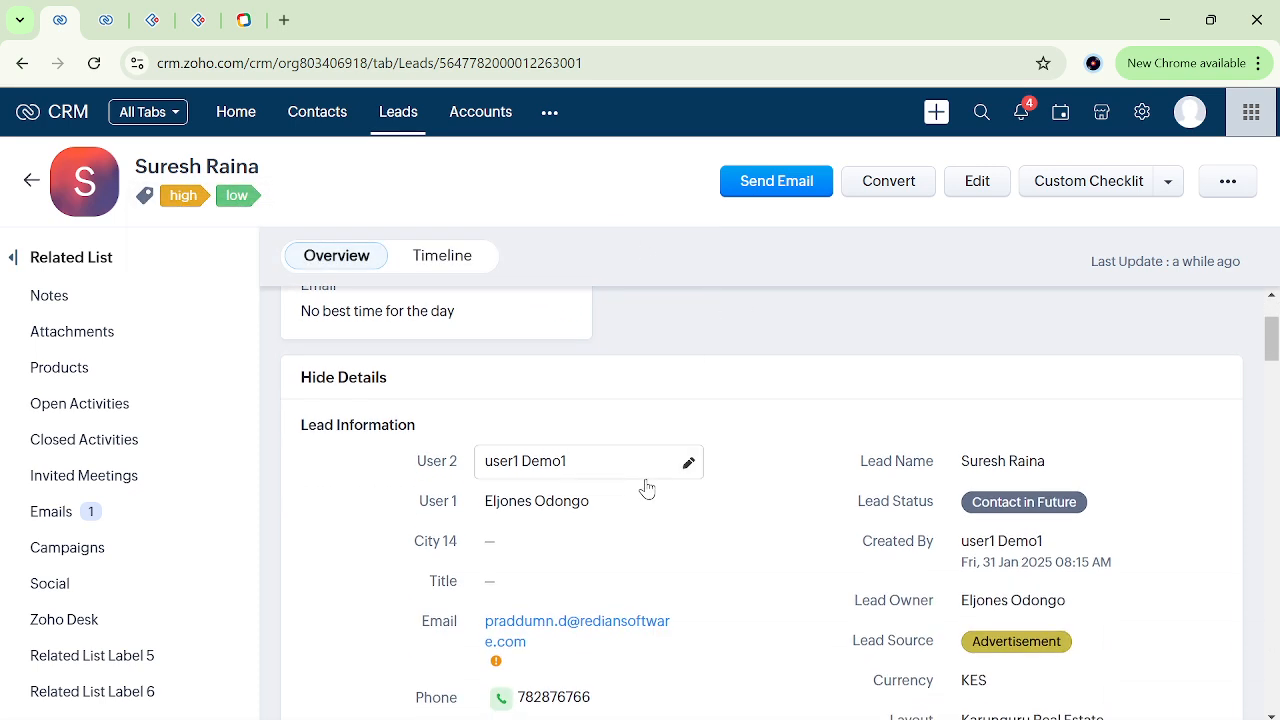
scroll(766, 588, "down", 3)
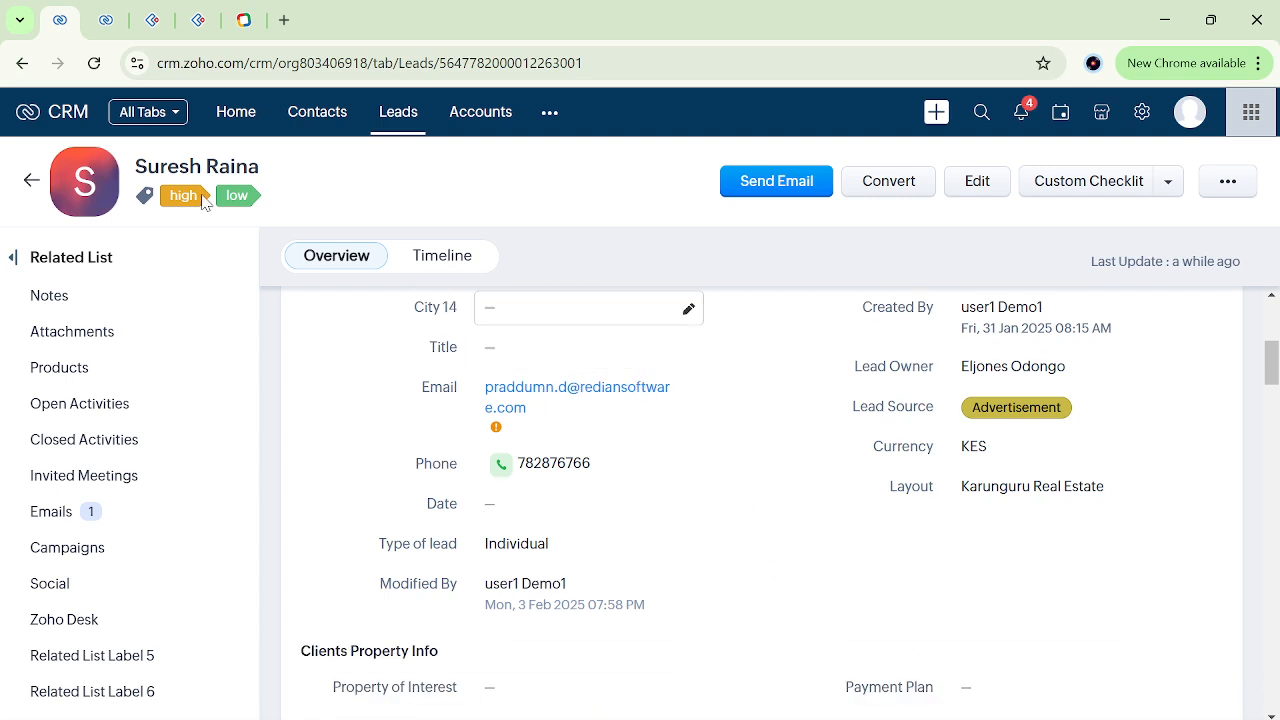
left_click(105, 20)
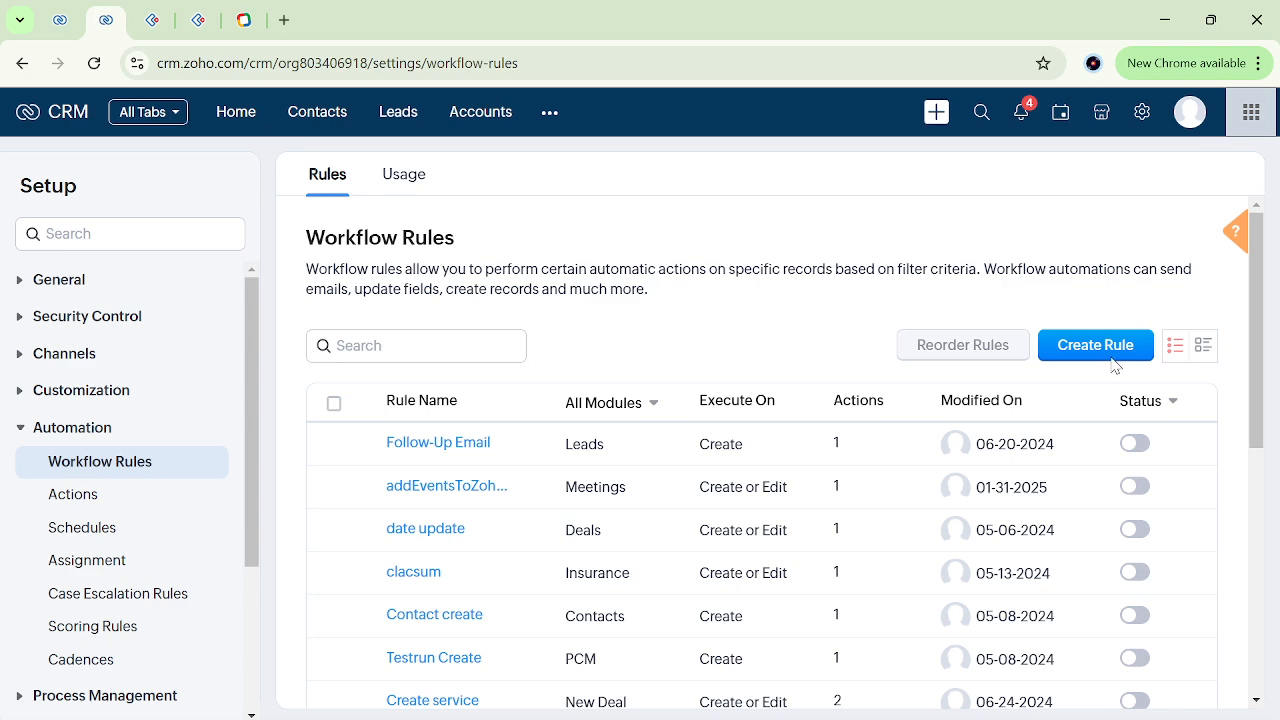
left_click(1255, 521)
left_click_drag(1255, 521, 1248, 622)
scroll(877, 637, "down", 15)
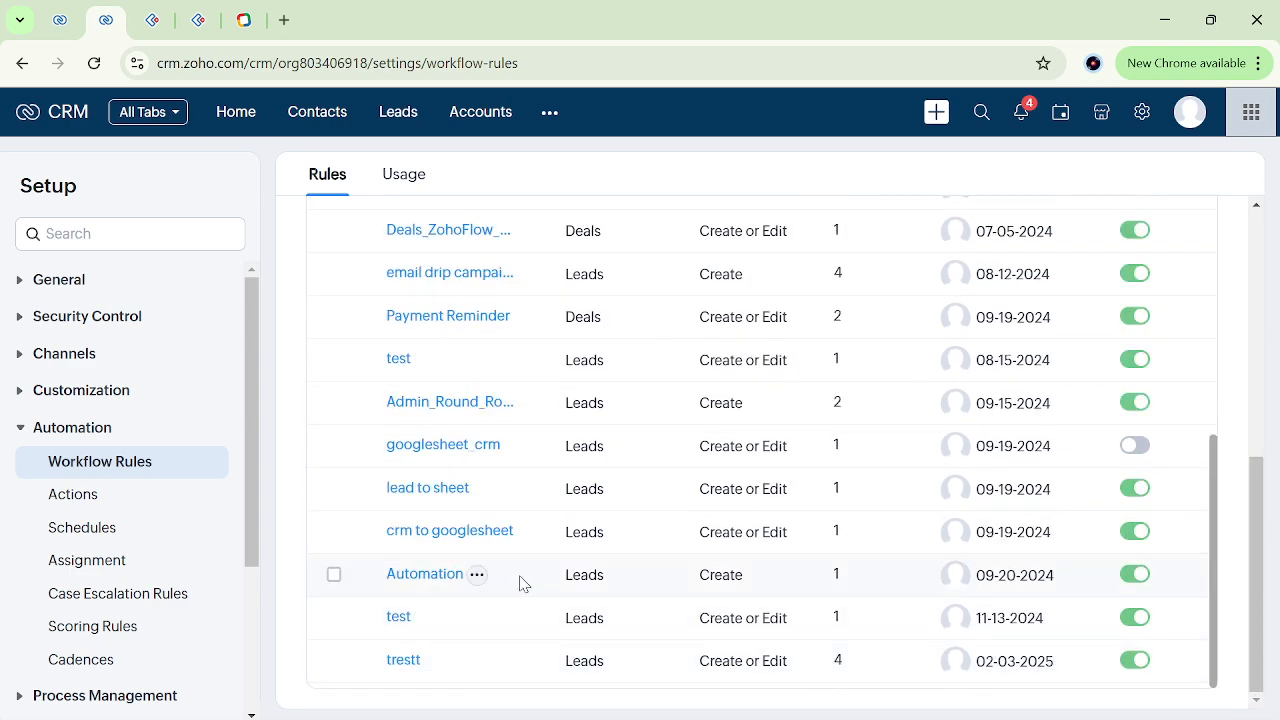
left_click(404, 661)
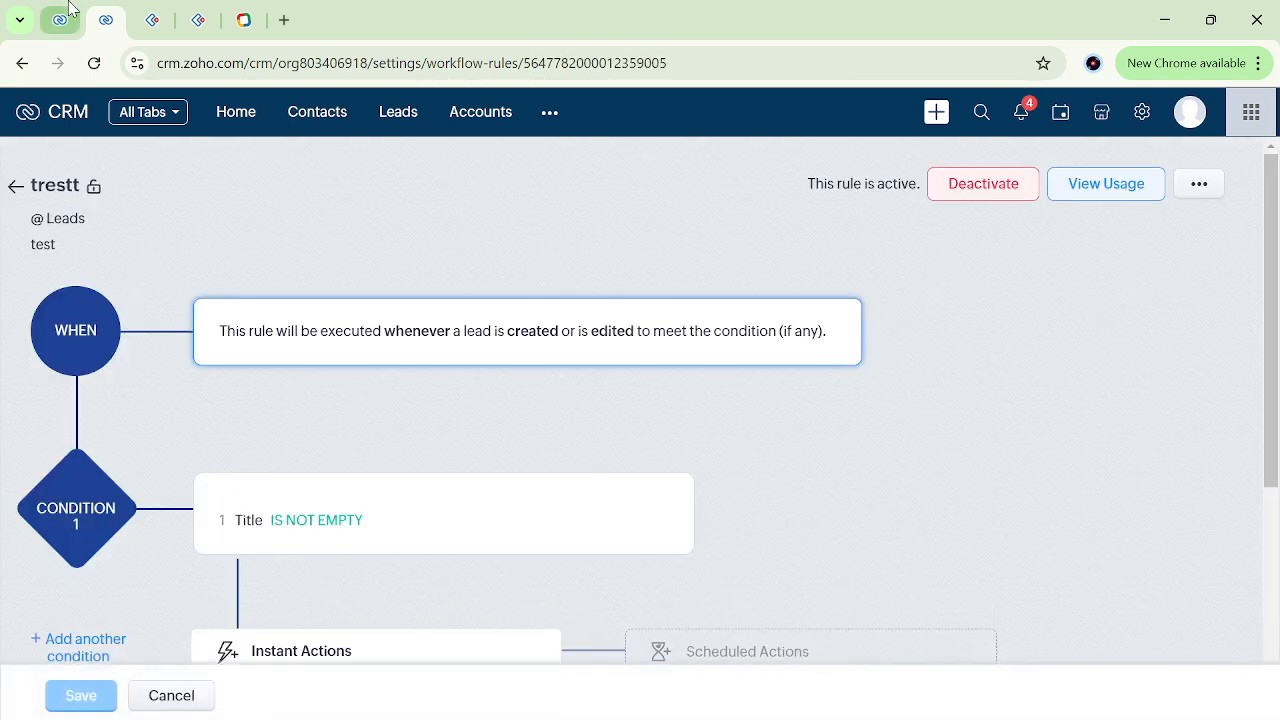
Remove the "high" tag from the lead, leaving only "low", and save the tags.
left_click(60, 20)
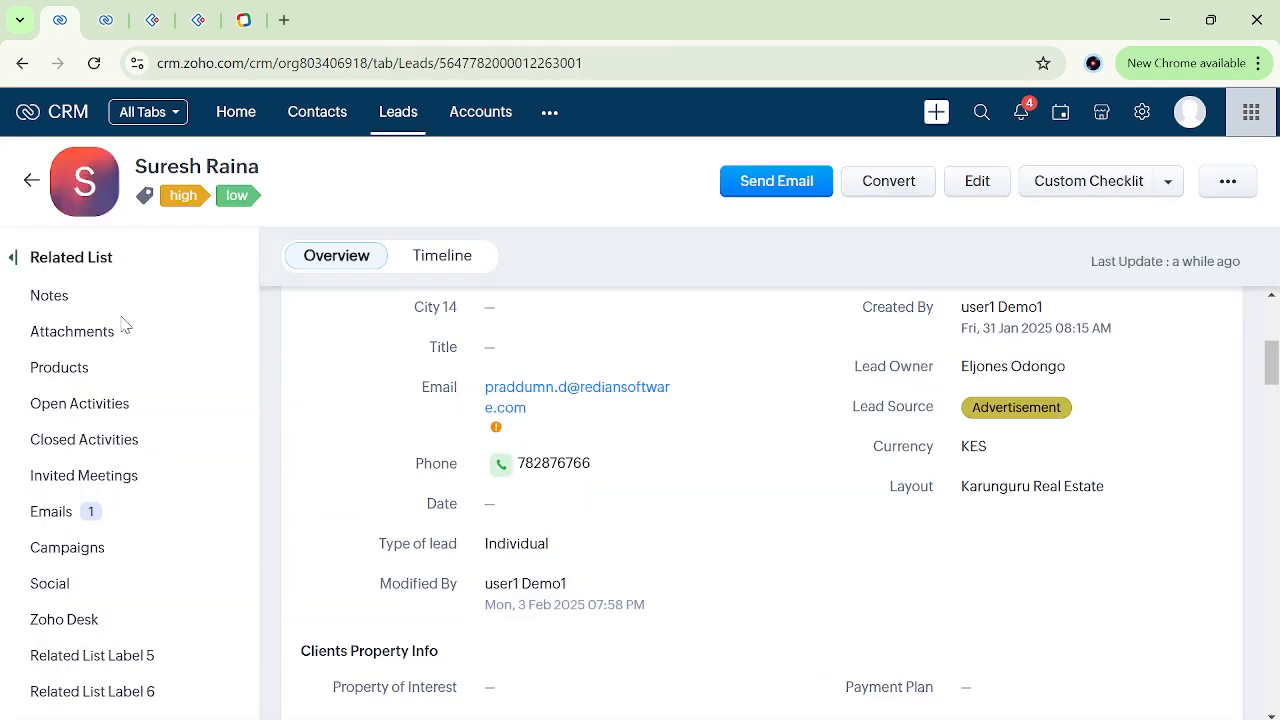
left_click(275, 197)
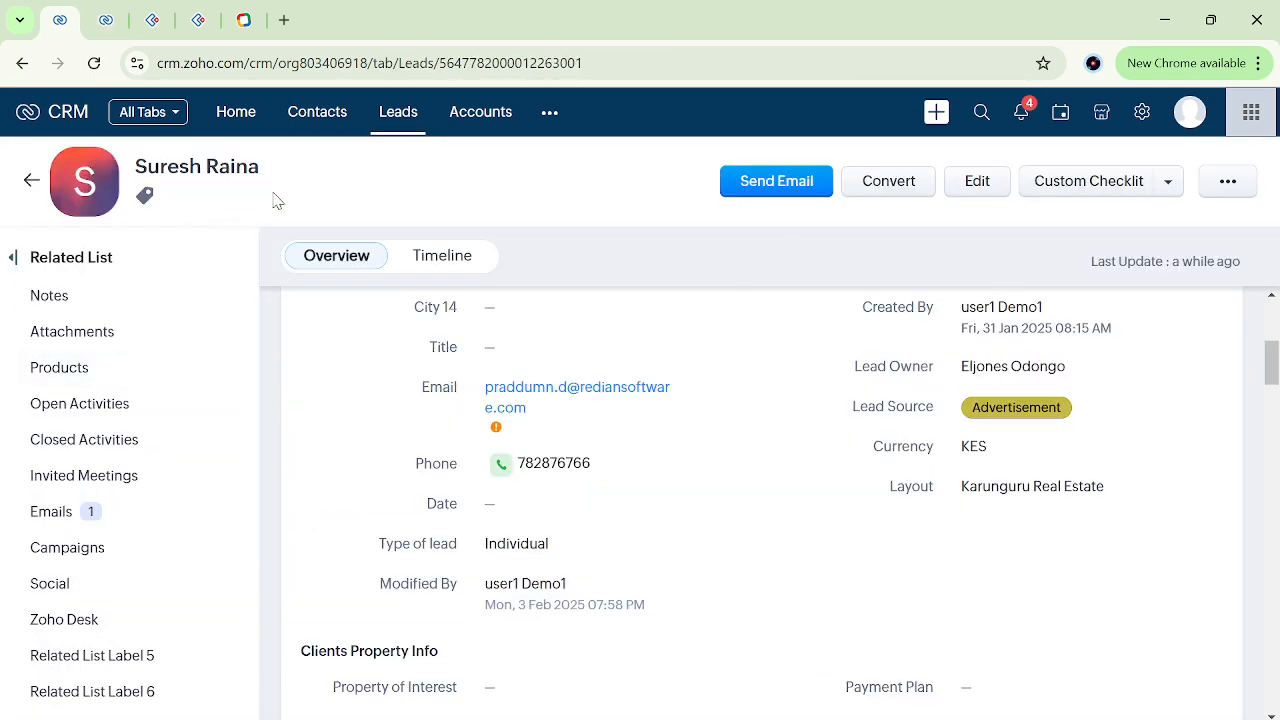
left_click(229, 214)
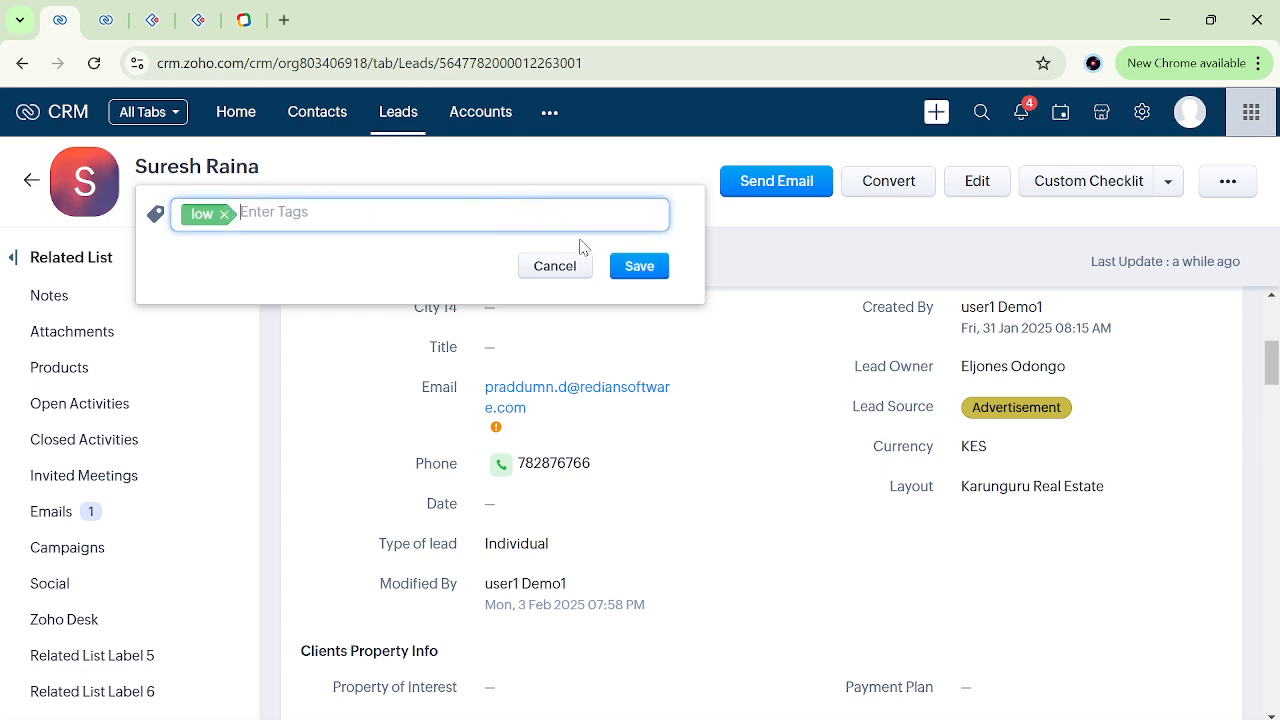
left_click(628, 270)
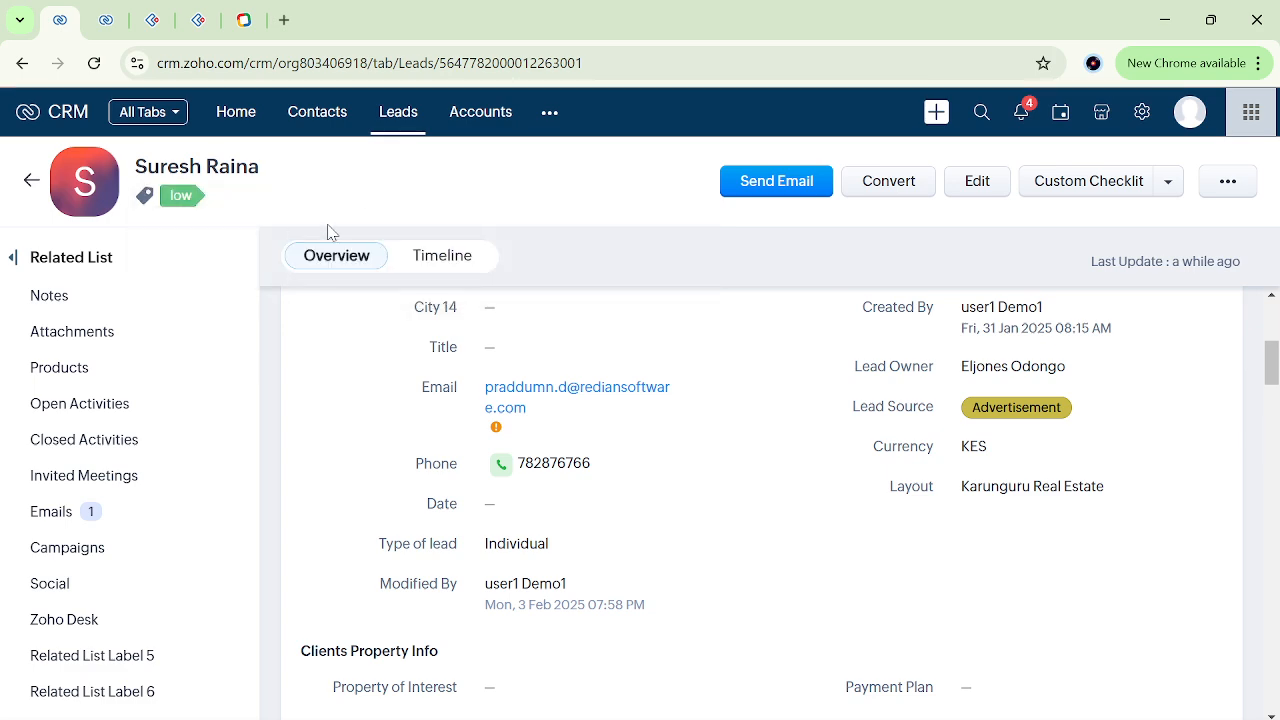
Review the "trestt" rule's Title condition and its instant field update, owner and tag actions.
scroll(639, 407, "up", 3)
scroll(731, 510, "down", 5)
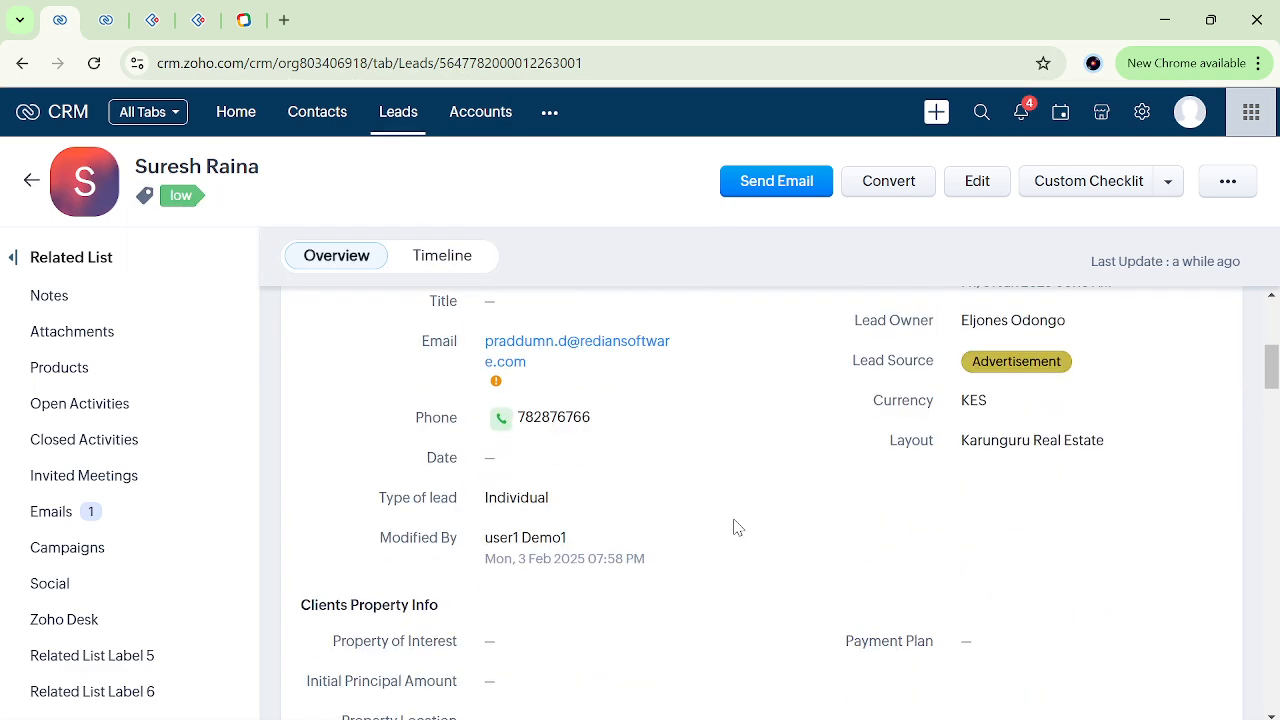
left_click(102, 16)
scroll(456, 488, "down", 3)
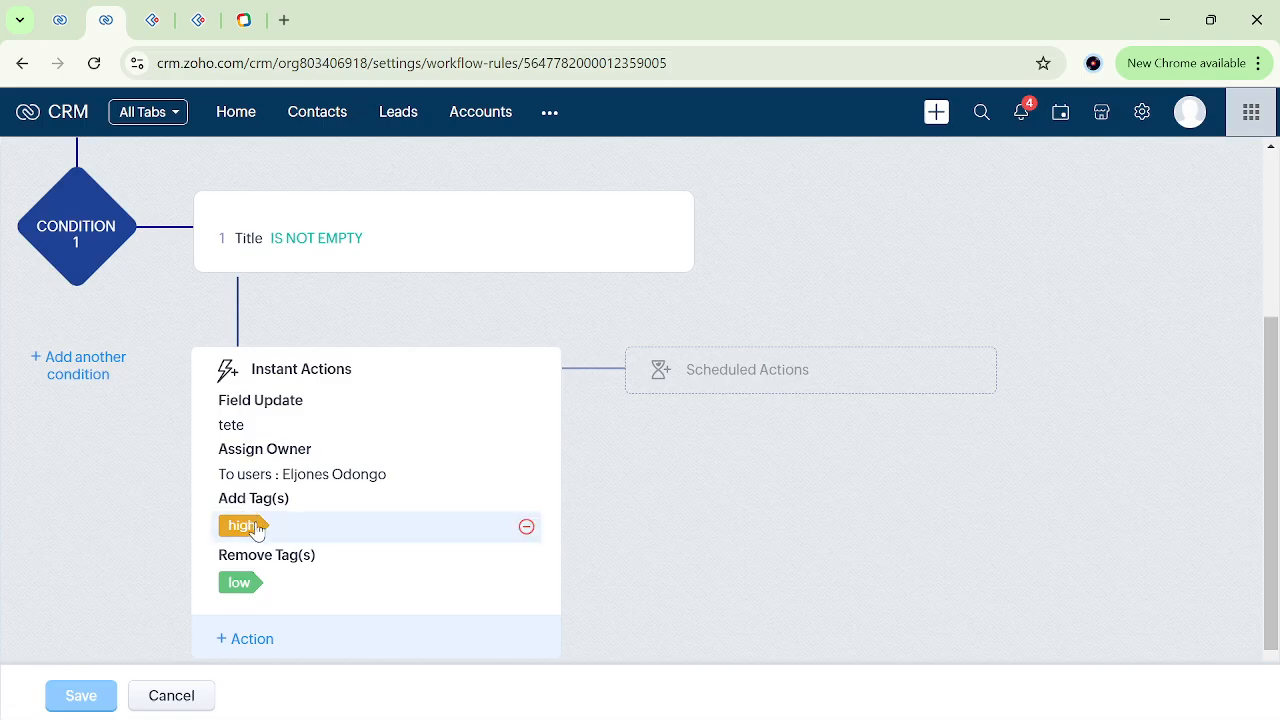
Set the lead's Title to "ttt" and save it to trigger the workflow rule.
left_click(58, 22)
scroll(537, 455, "down", 1)
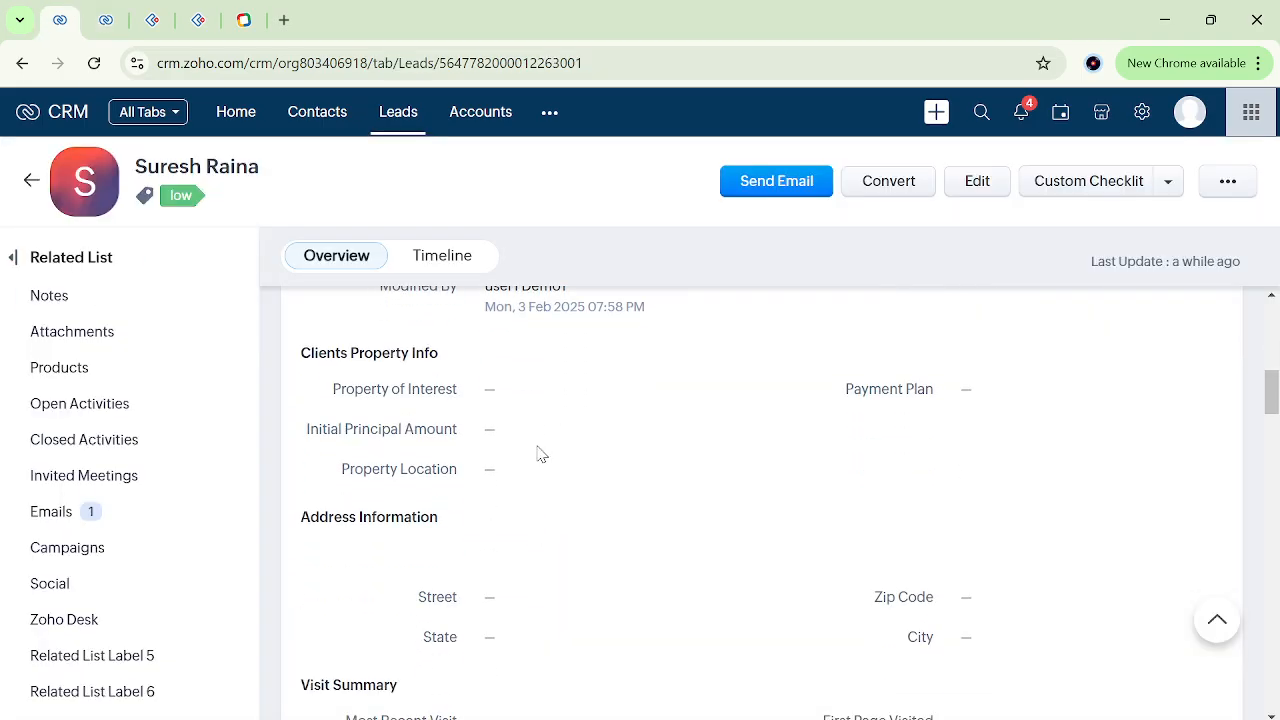
scroll(537, 455, "up", 3)
scroll(537, 455, "up", 1)
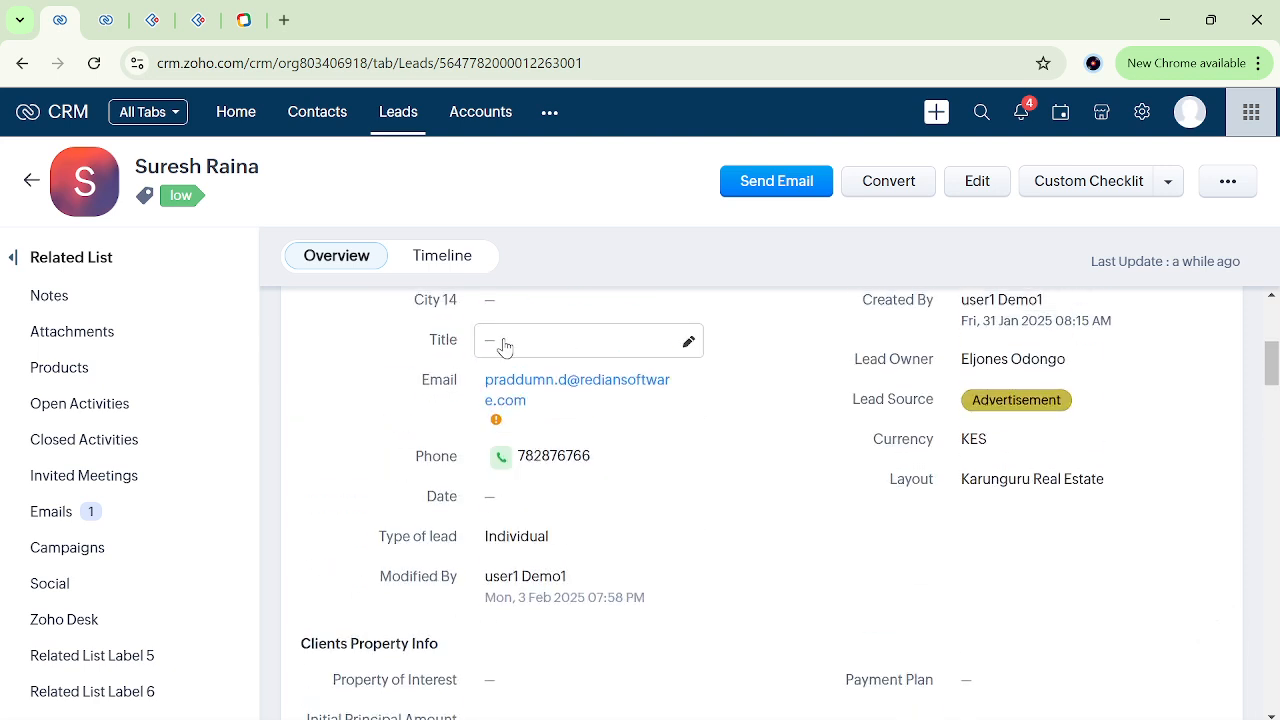
left_click(513, 339)
type("ttt")
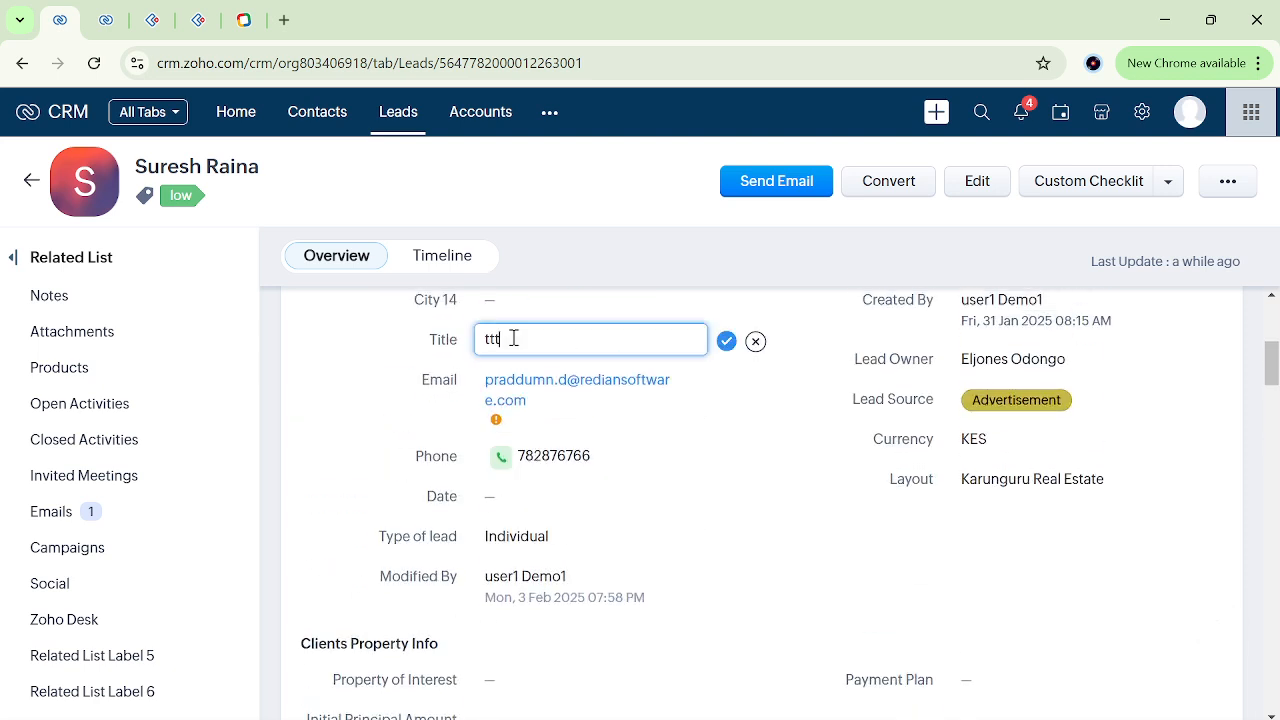
left_click(725, 342)
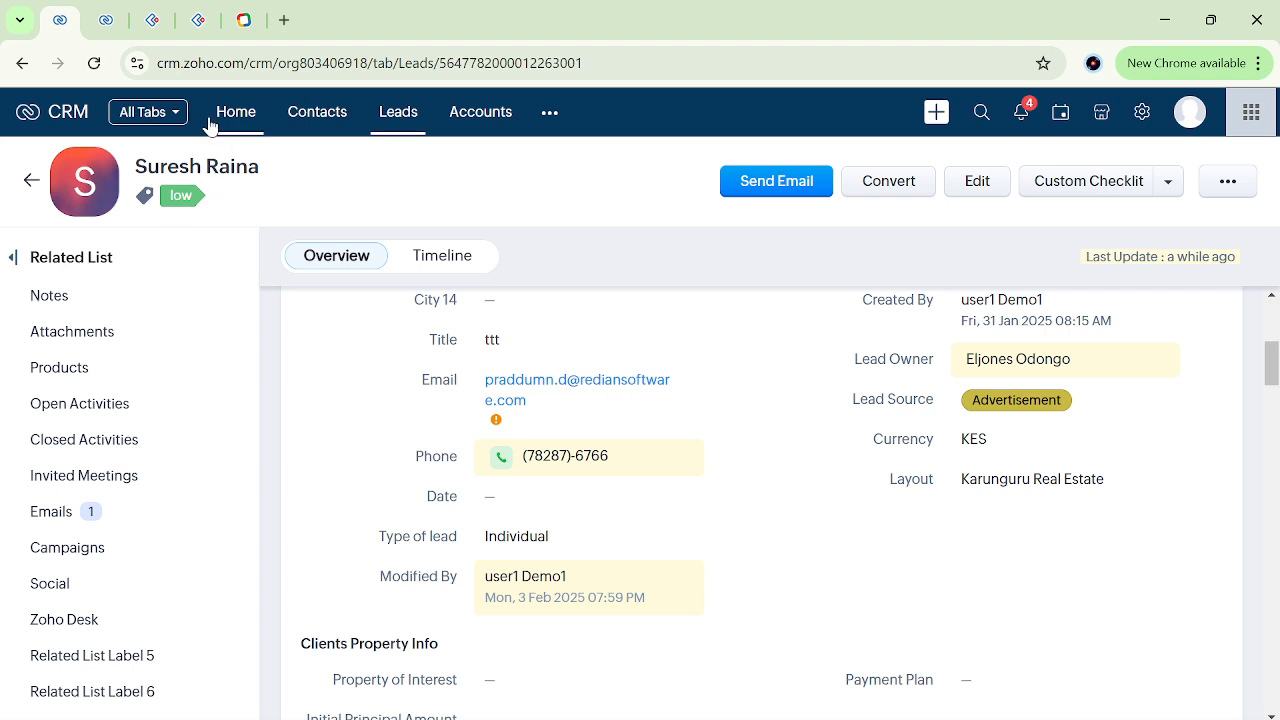
Reload the lead and examine its timeline history for the actions run by the "trestt" rule.
left_click(187, 66)
key("Return")
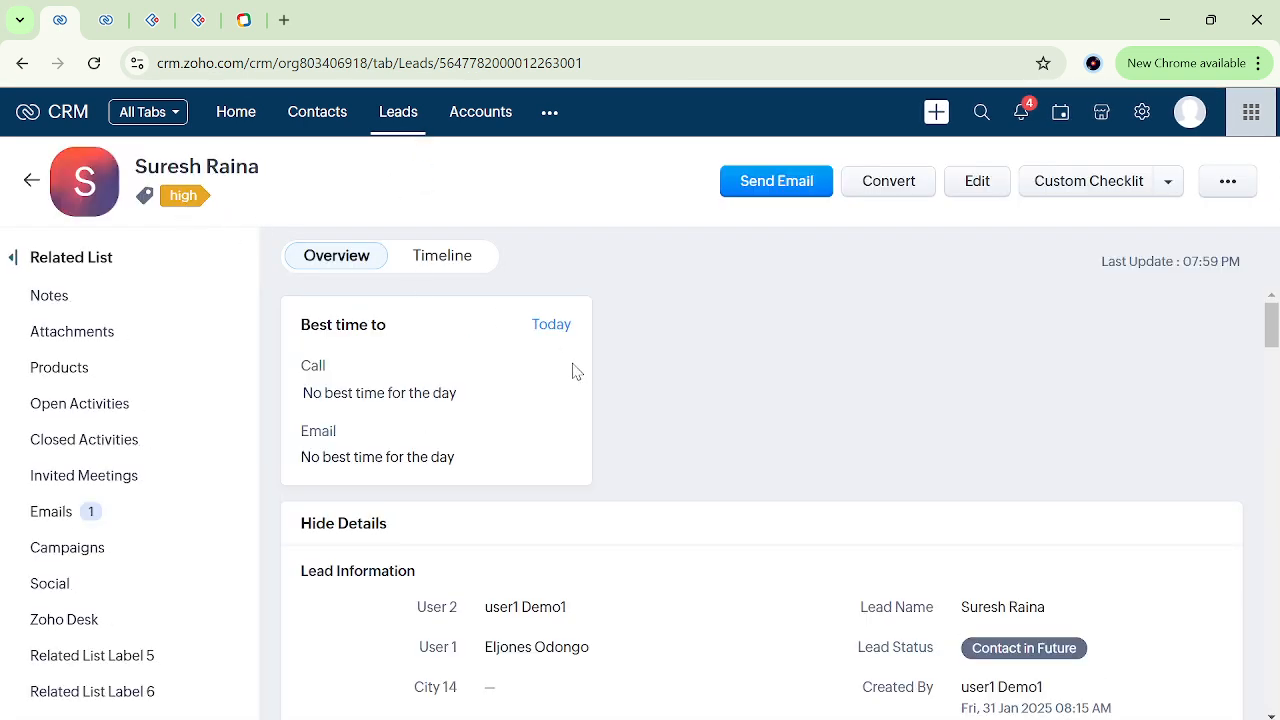
left_click(450, 263)
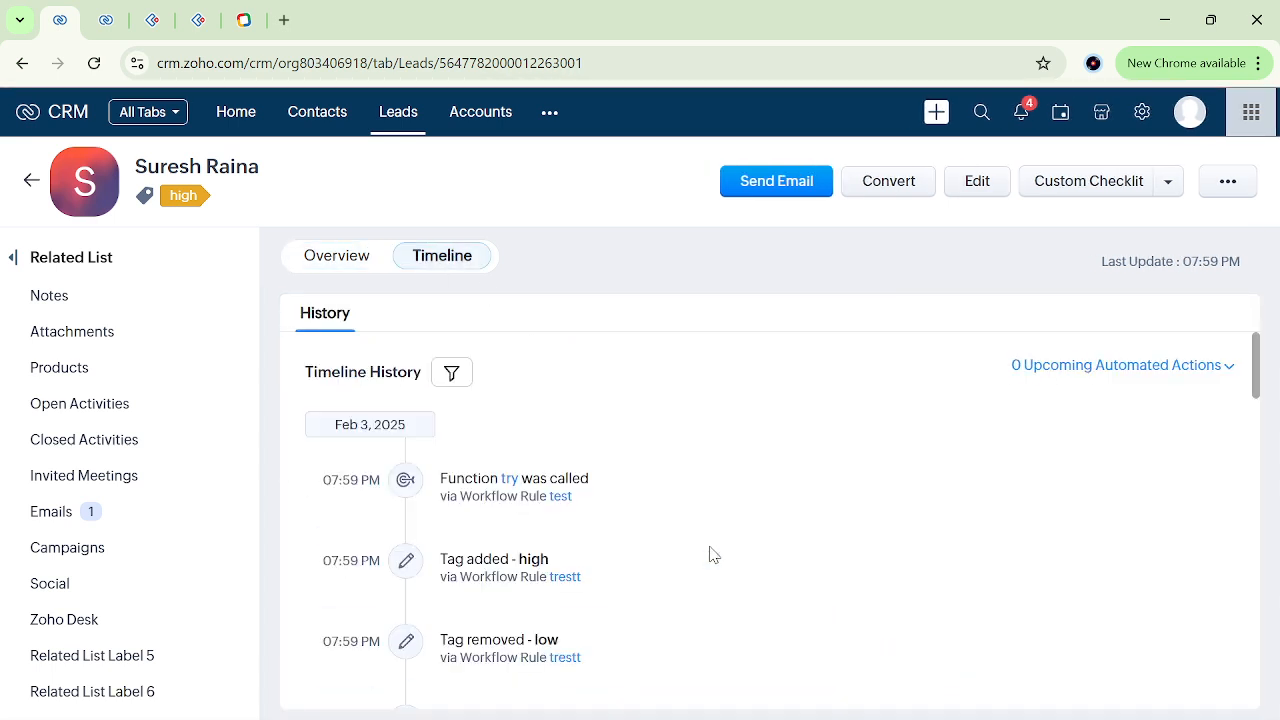
scroll(540, 545, "down", 2)
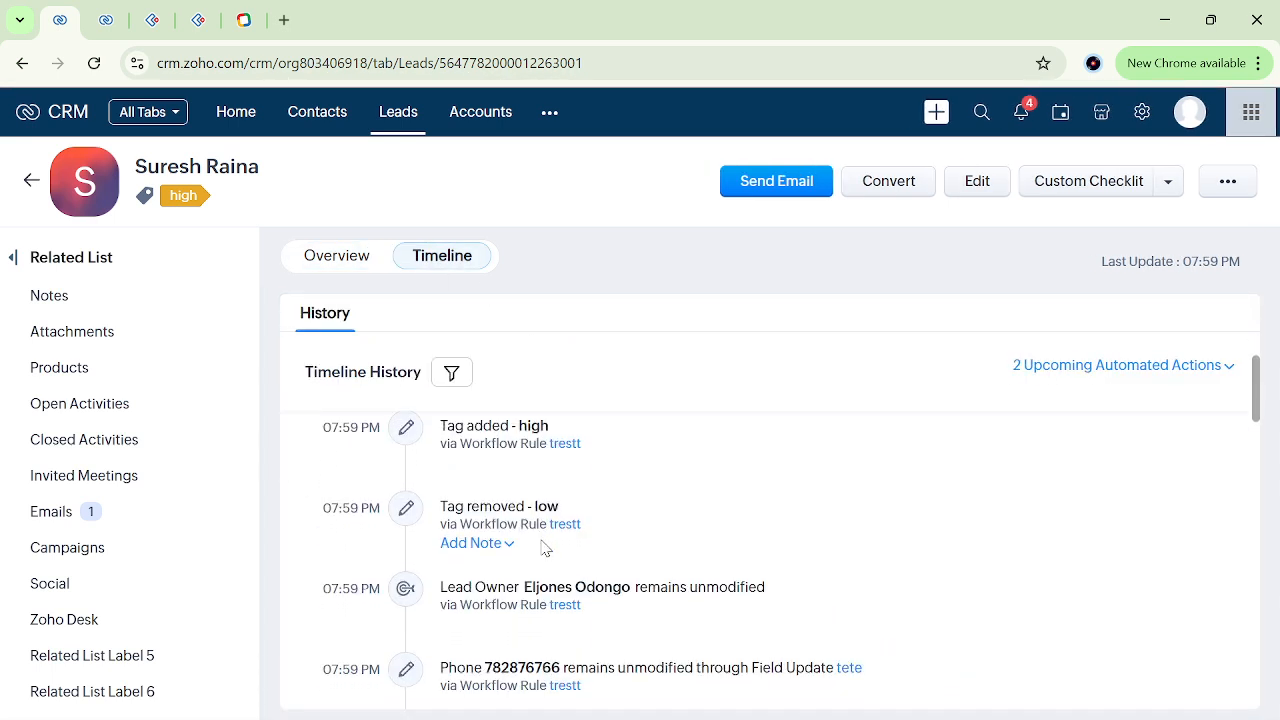
scroll(640, 560, "down", 2)
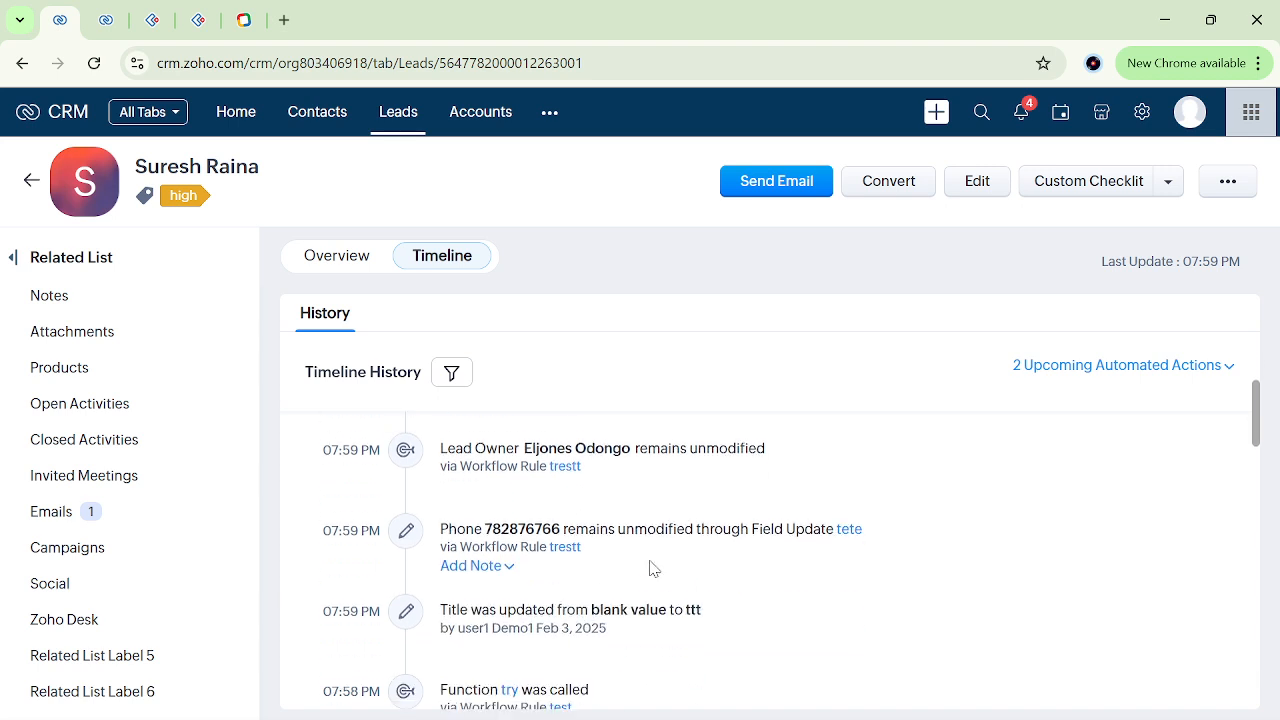
scroll(605, 548, "up", 4)
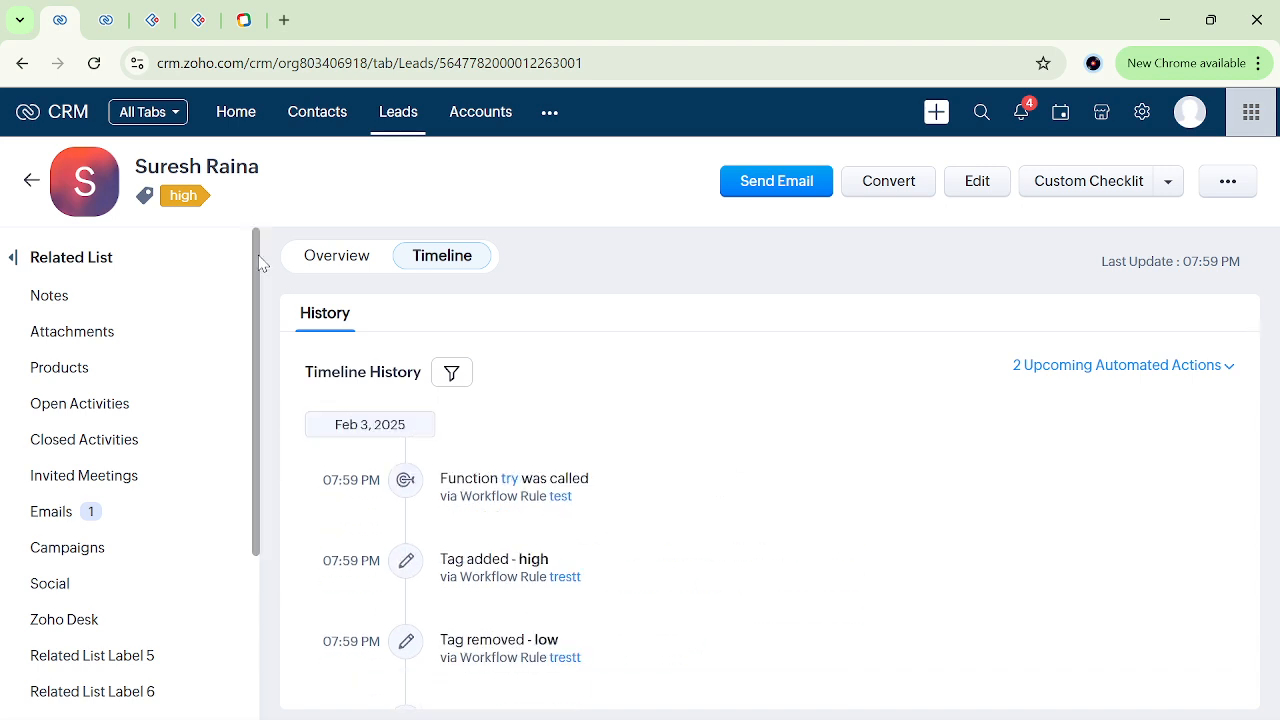
Check the lead's overview details against the instant actions configured in the "trestt" rule.
left_click(328, 258)
scroll(749, 423, "down", 4)
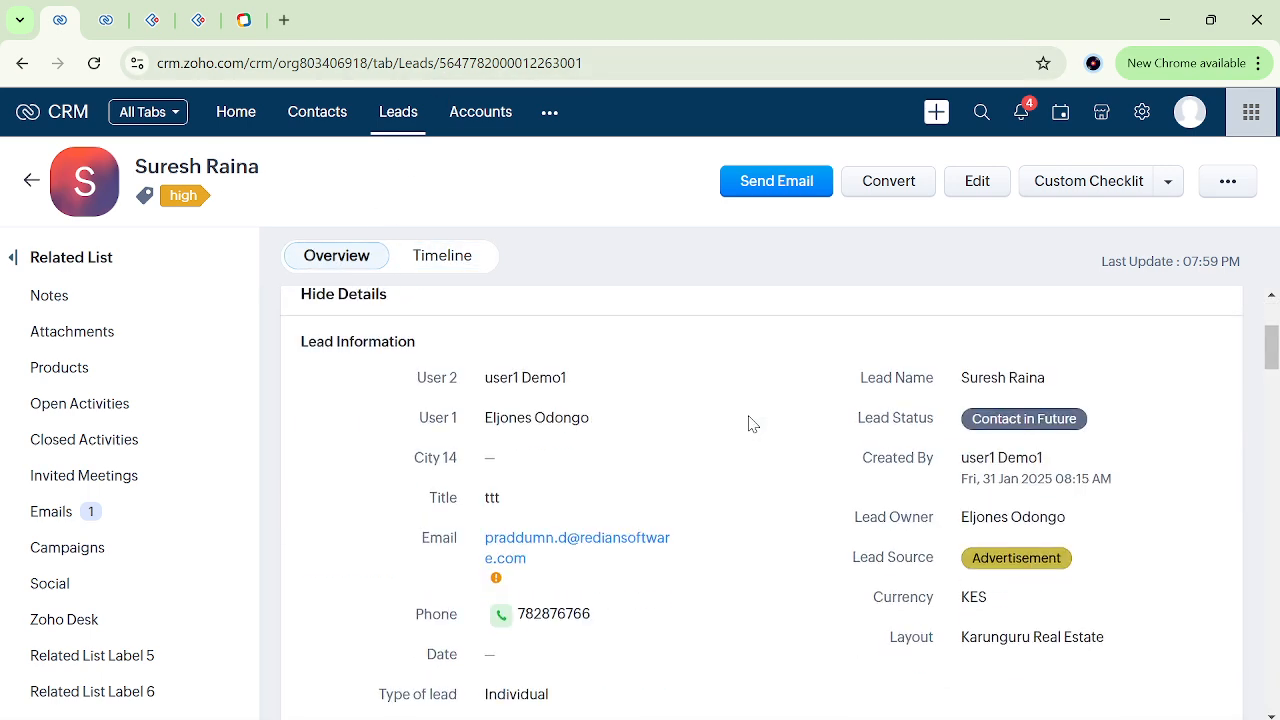
left_click(106, 20)
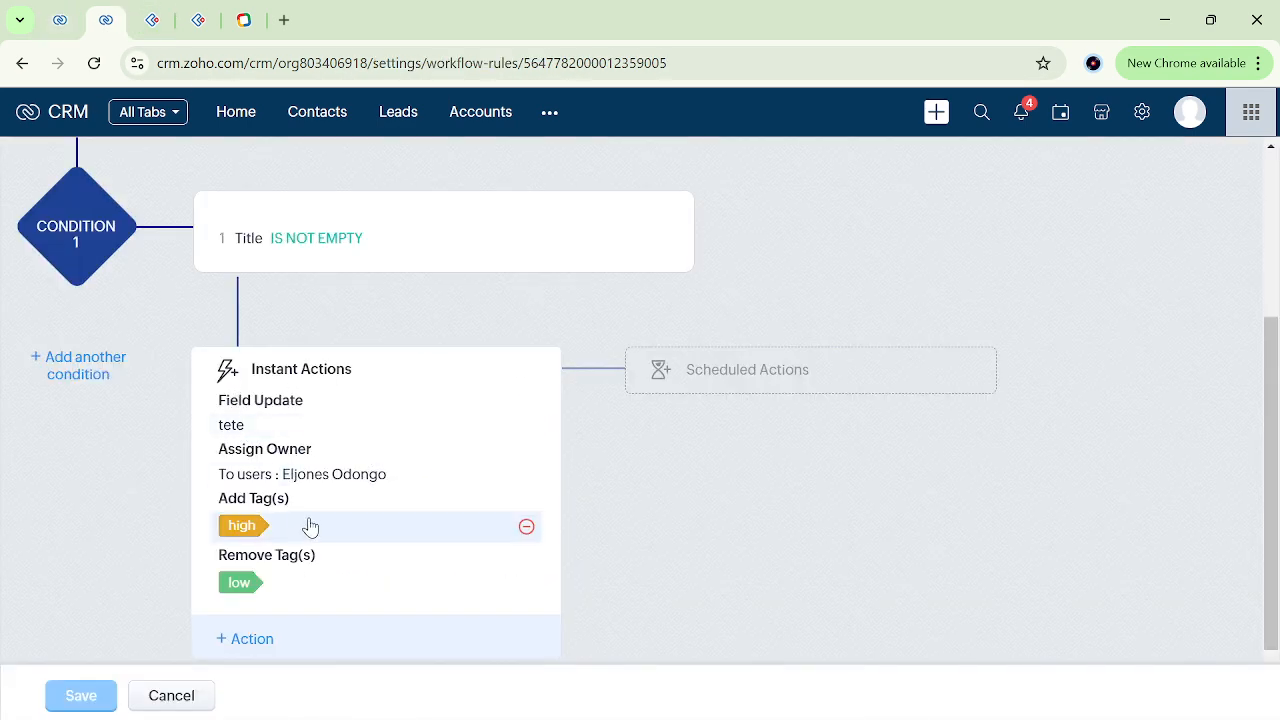
scroll(330, 587, "down", 1)
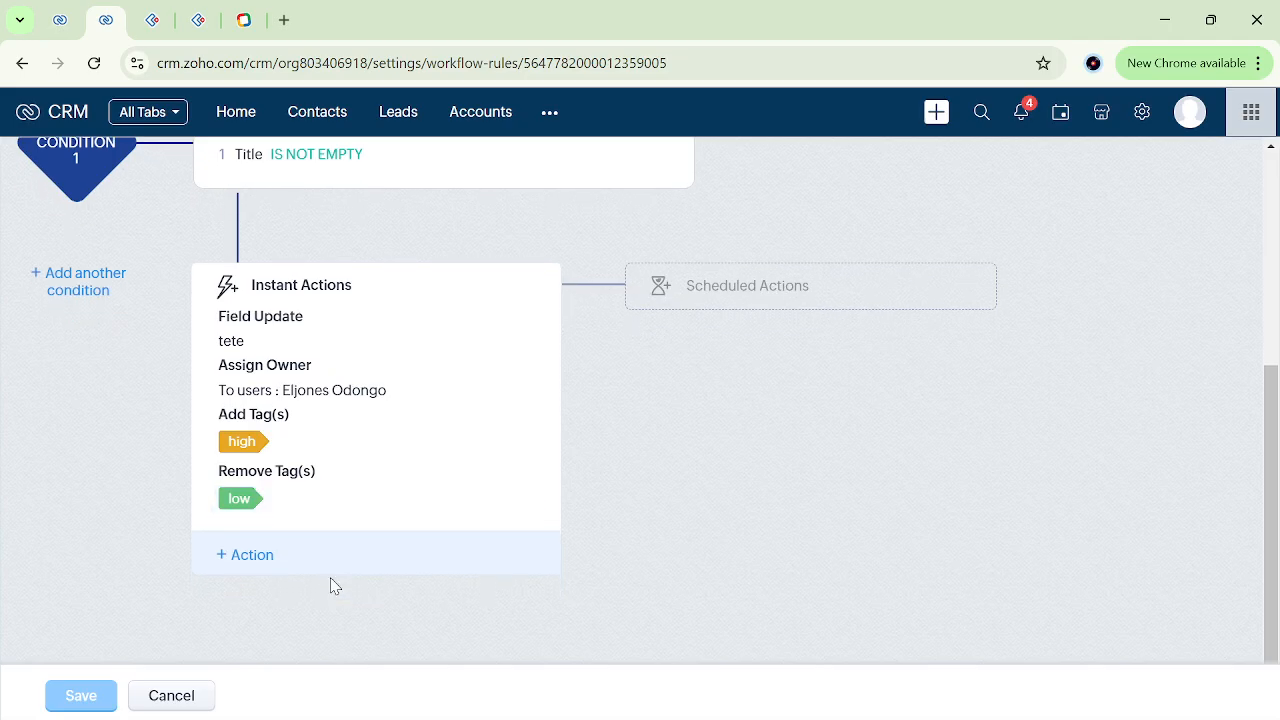
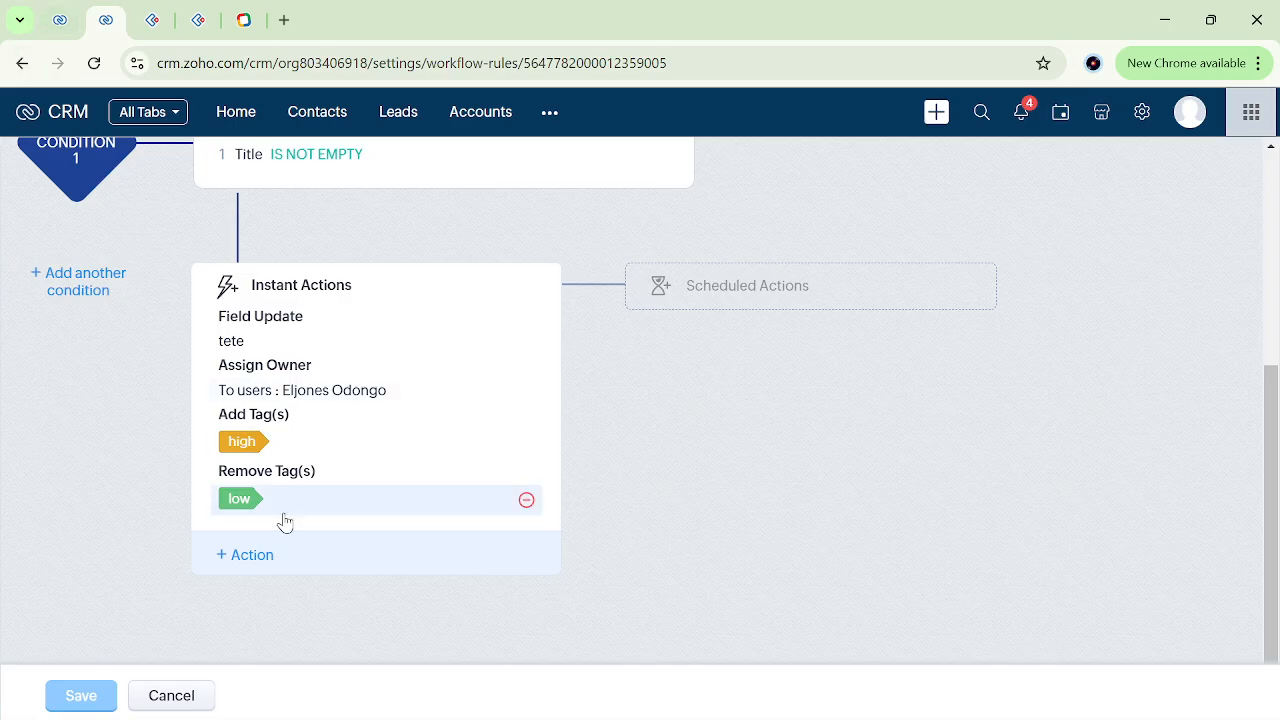
Add a new email notification named "notify" to the rule's instant actions and open its recipient choices.
left_click(250, 557)
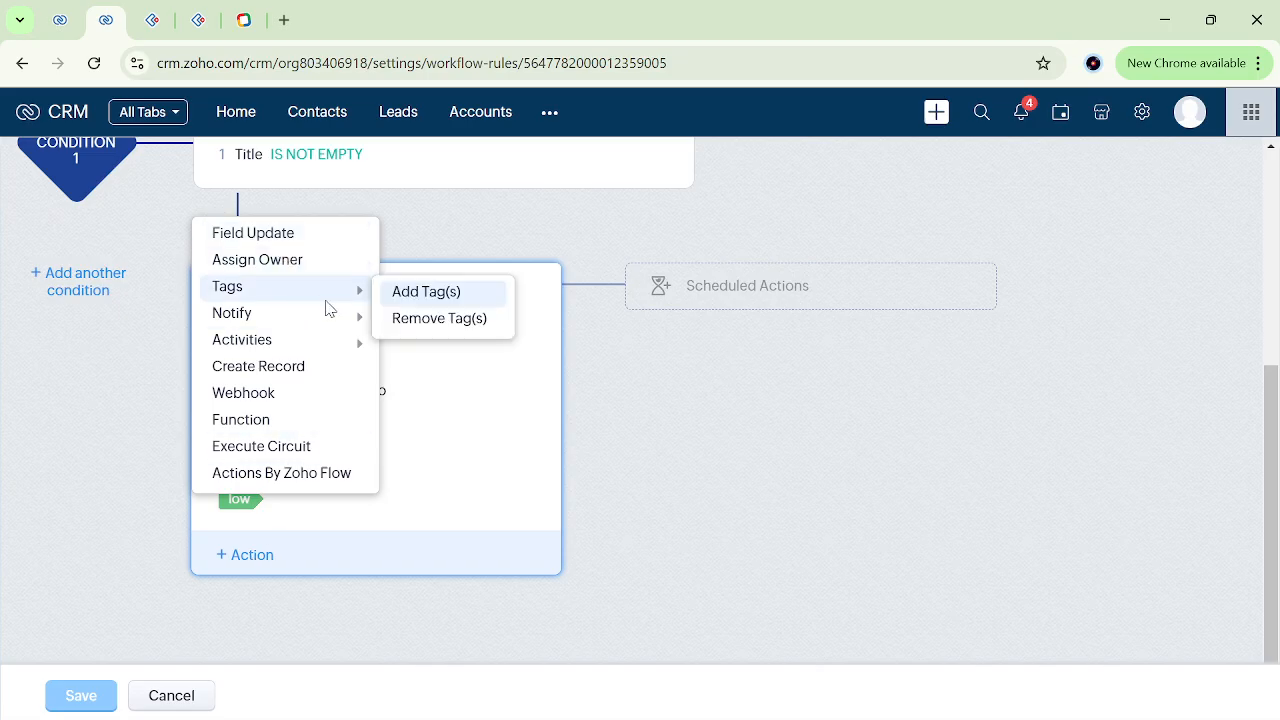
mouse_move(352, 317)
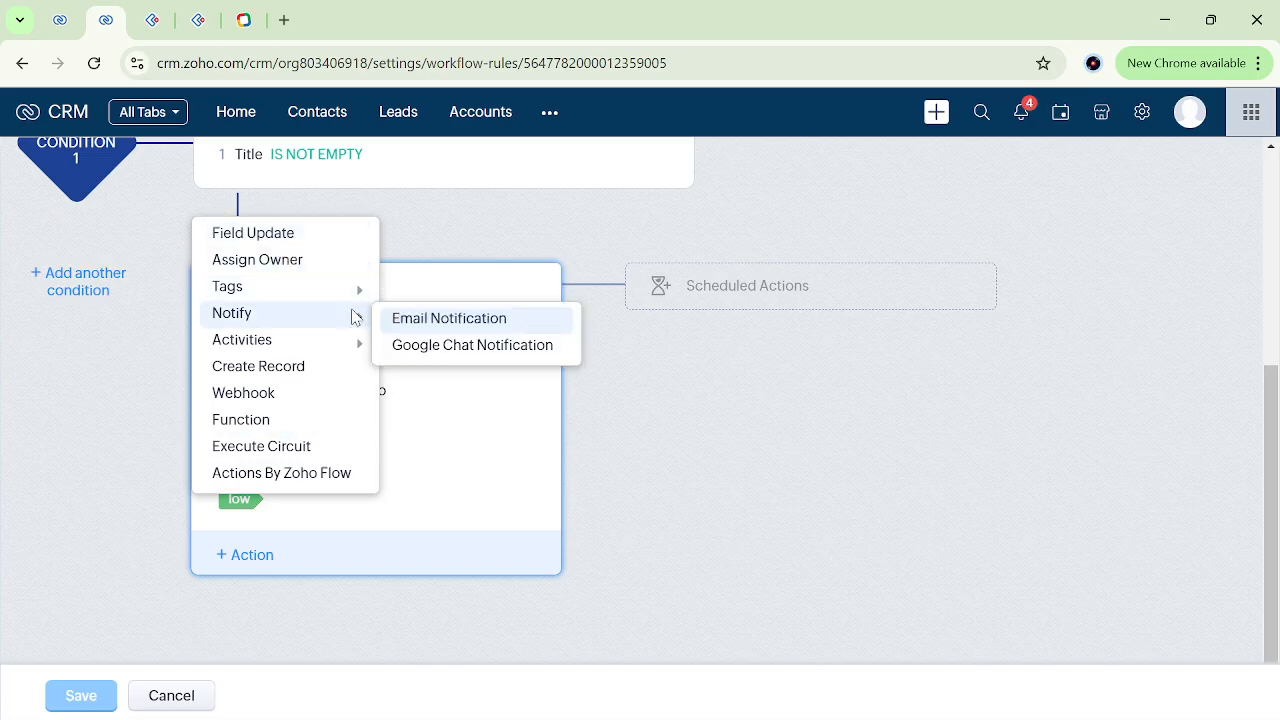
left_click(423, 318)
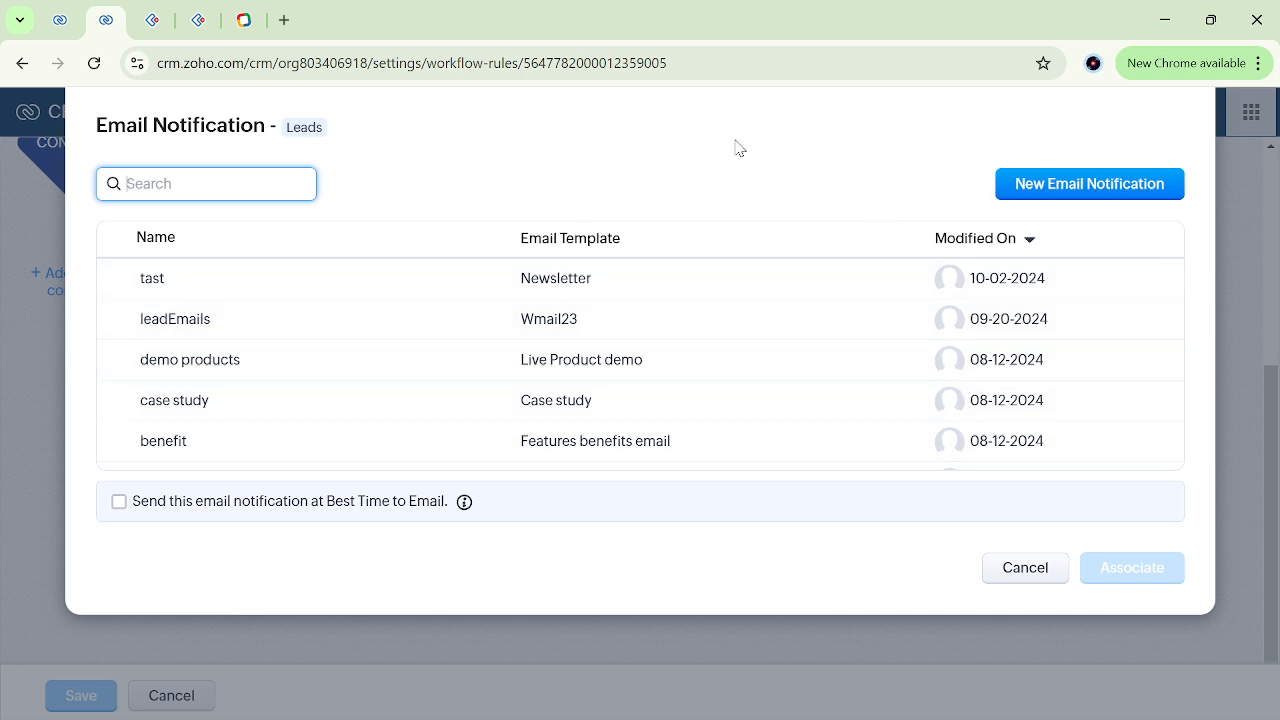
left_click(1069, 190)
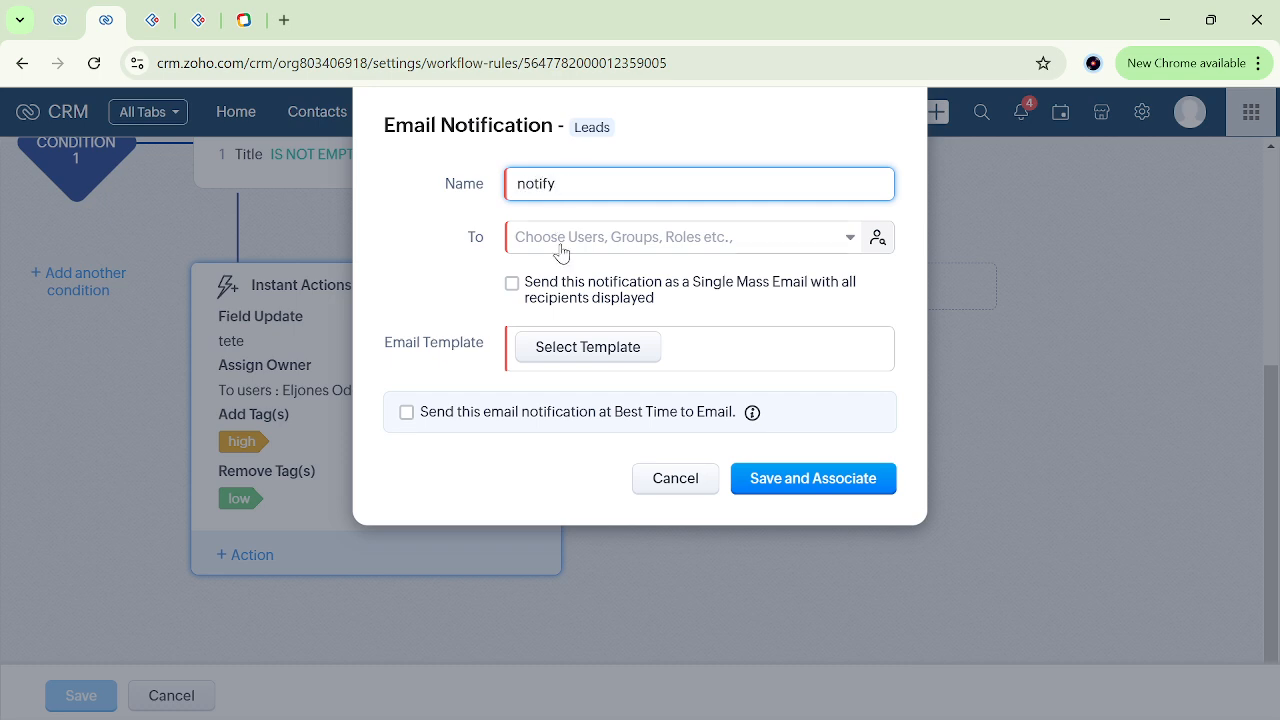
left_click(611, 245)
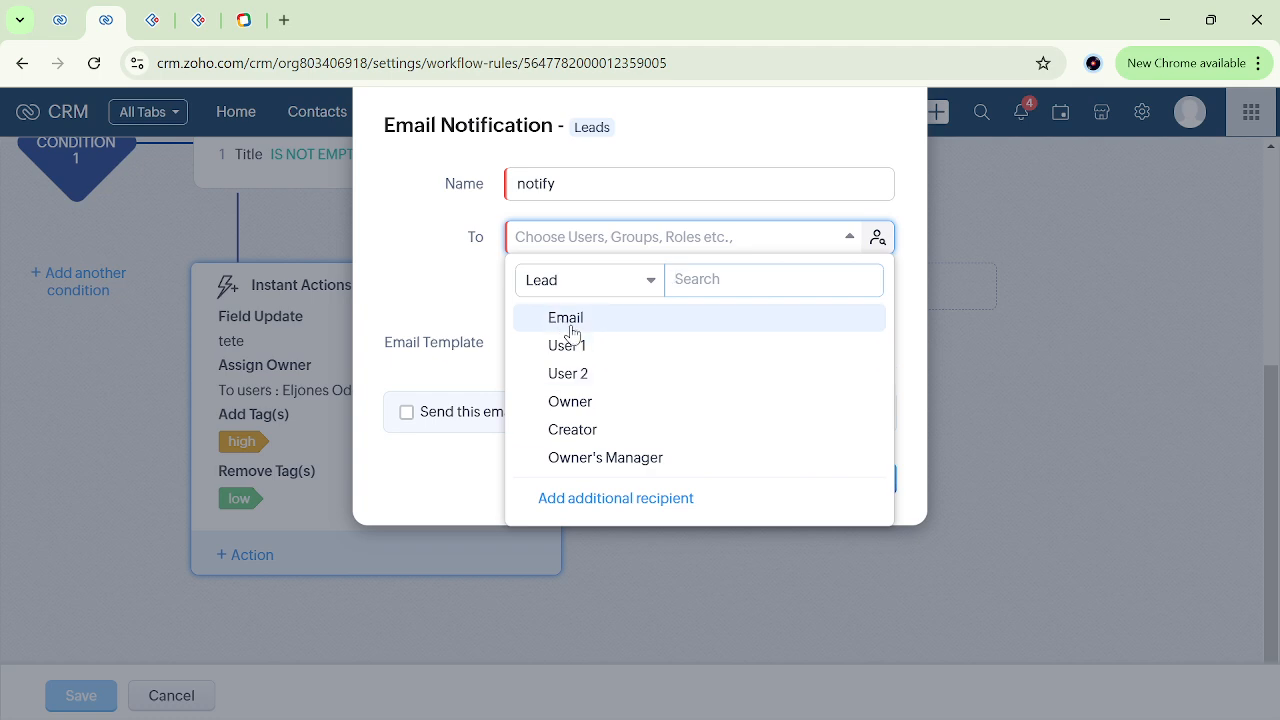
Replace the lead's Email value with the test contact's email address and save the field.
left_click(60, 22)
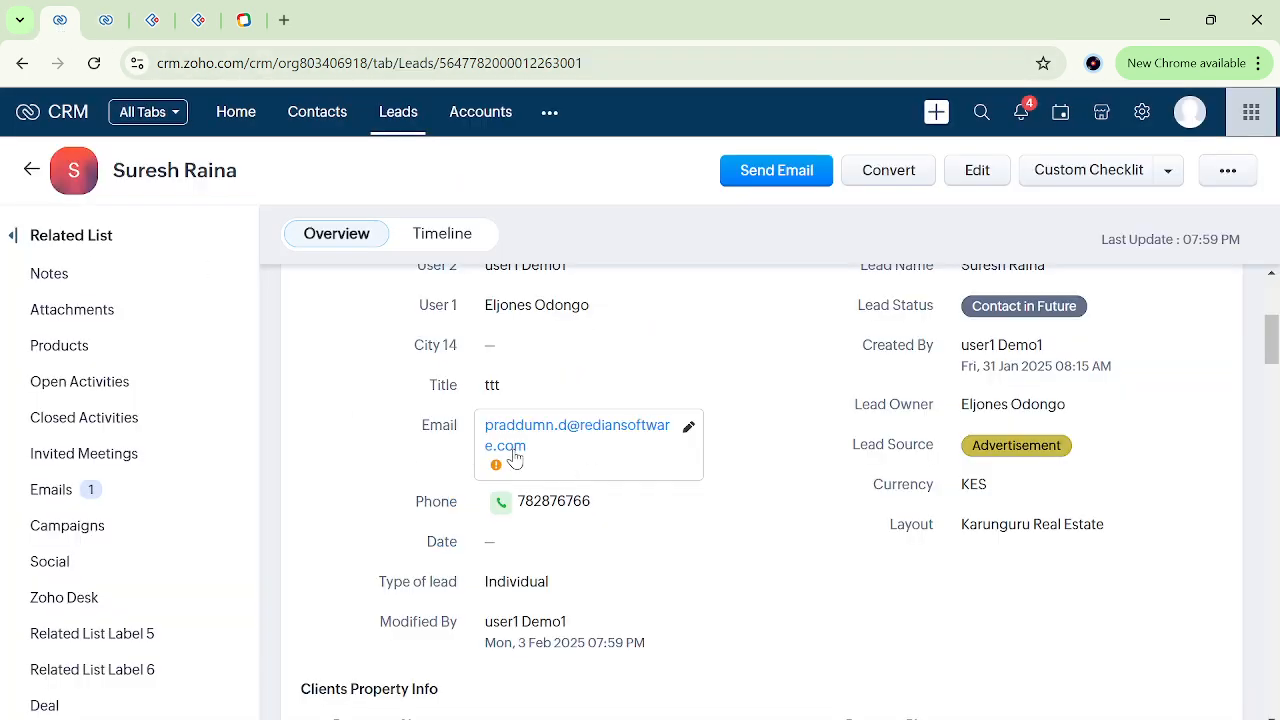
left_click(560, 472)
key("ctrl+a")
key("BackSpace")
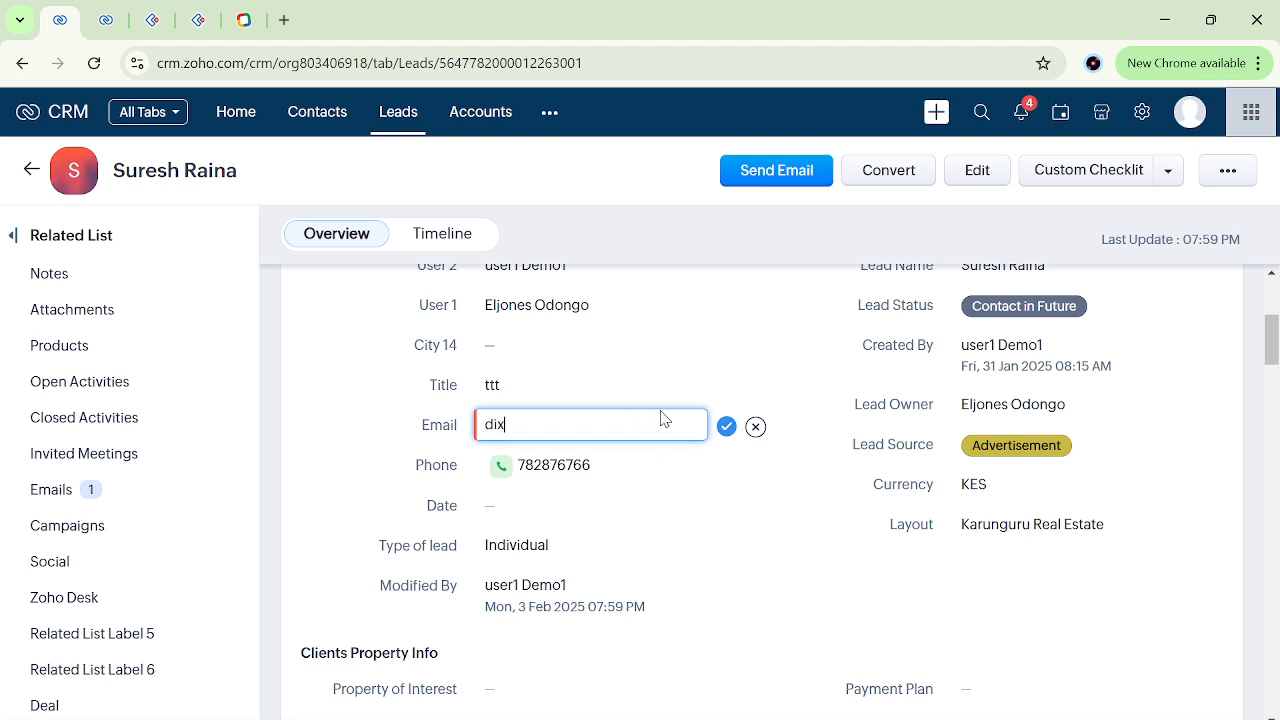
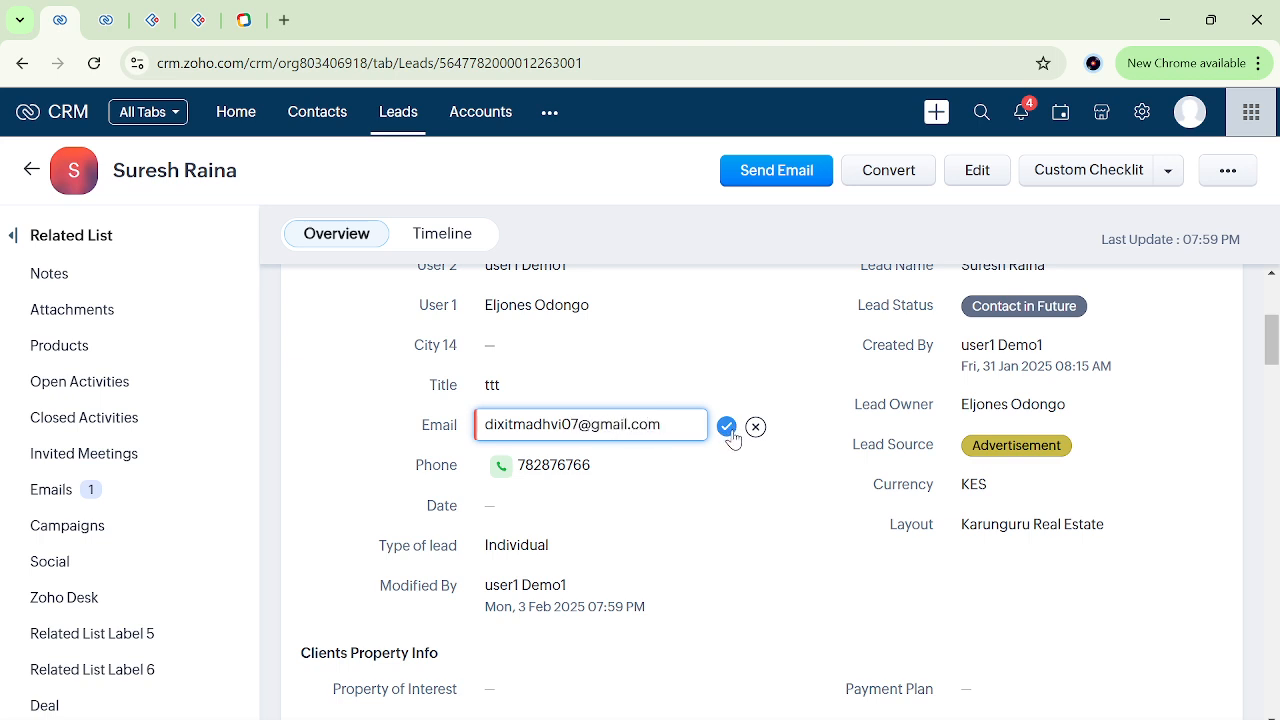
left_click(730, 437)
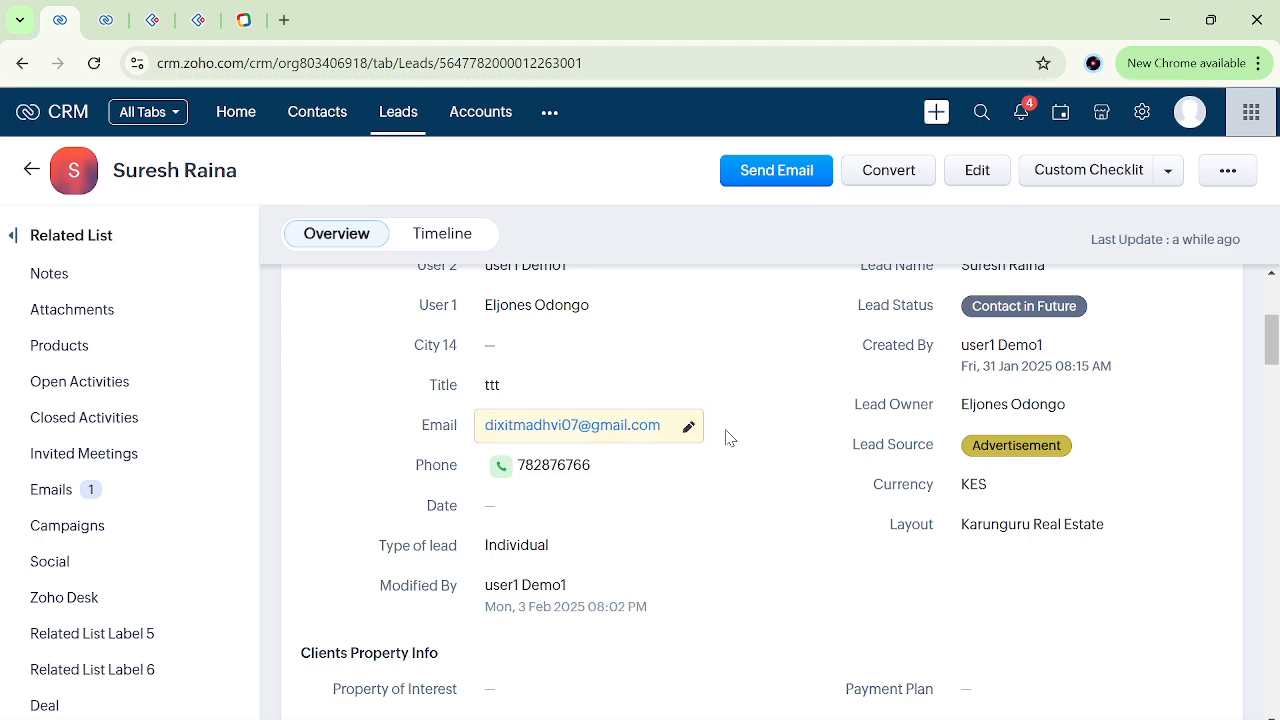
Set the recipient of the "notify" email notification to the lead's Email field.
left_click(105, 19)
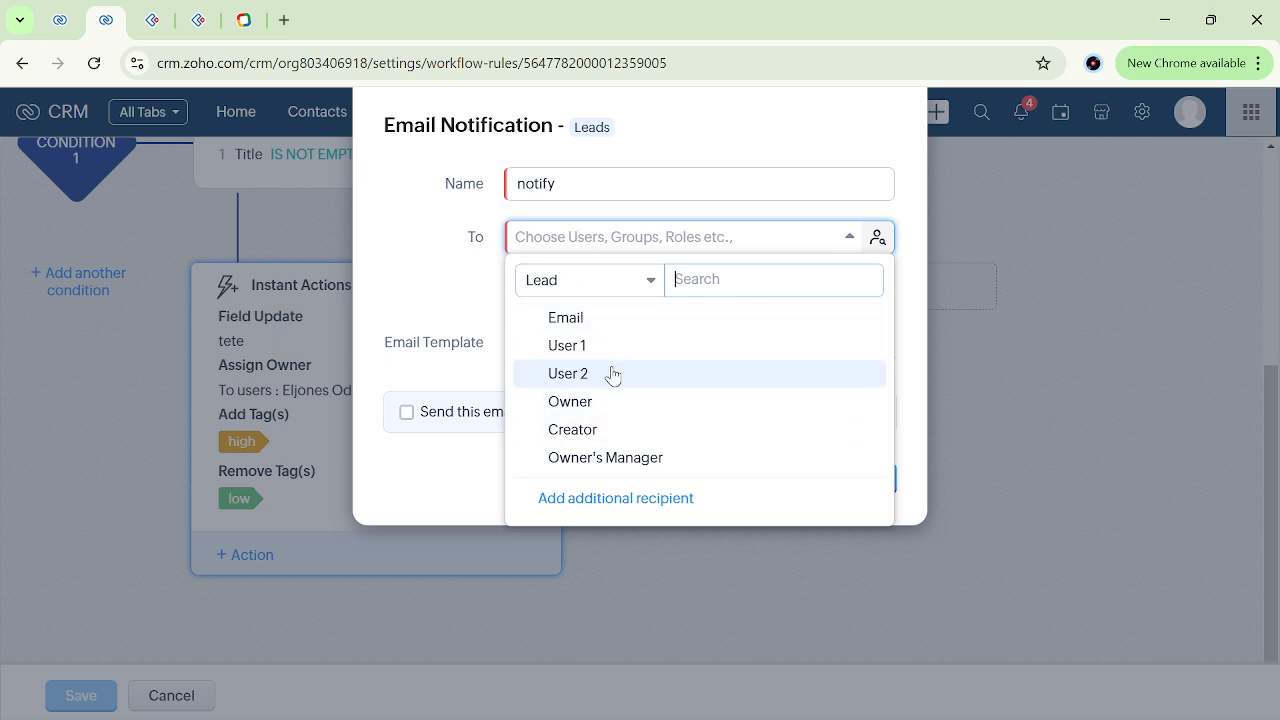
left_click(583, 318)
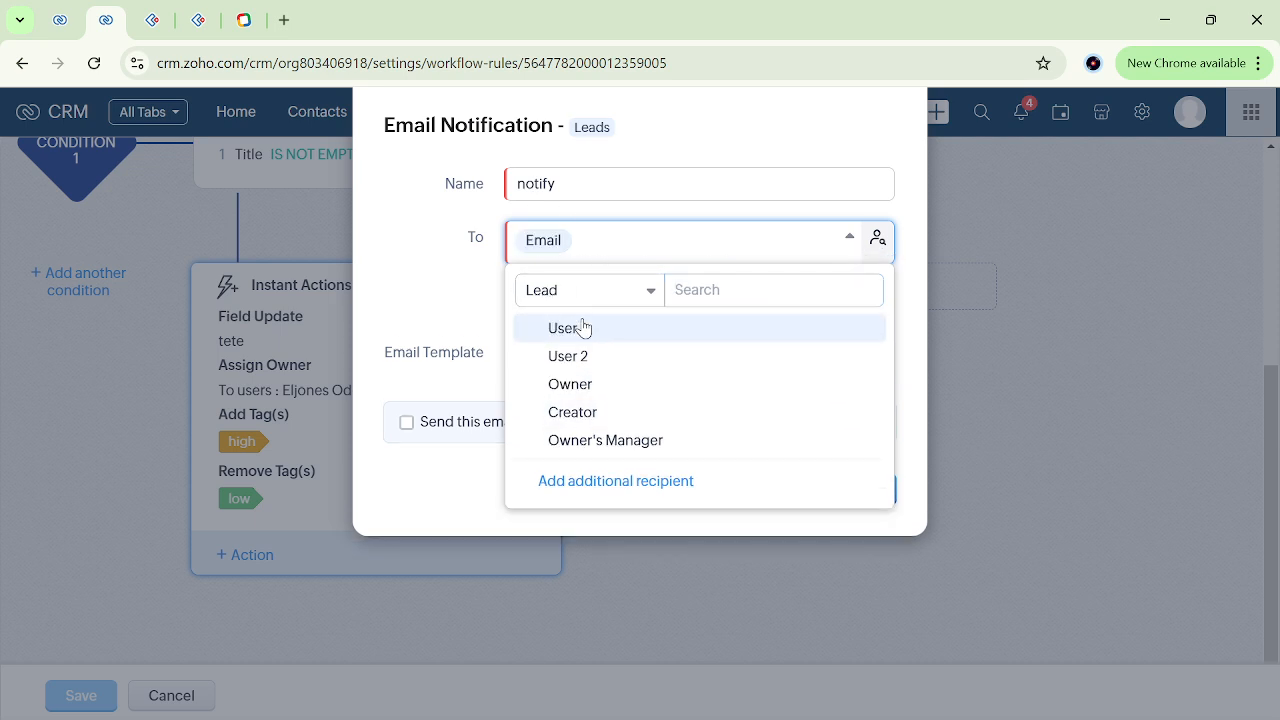
left_click(437, 309)
left_click(660, 249)
left_click(441, 302)
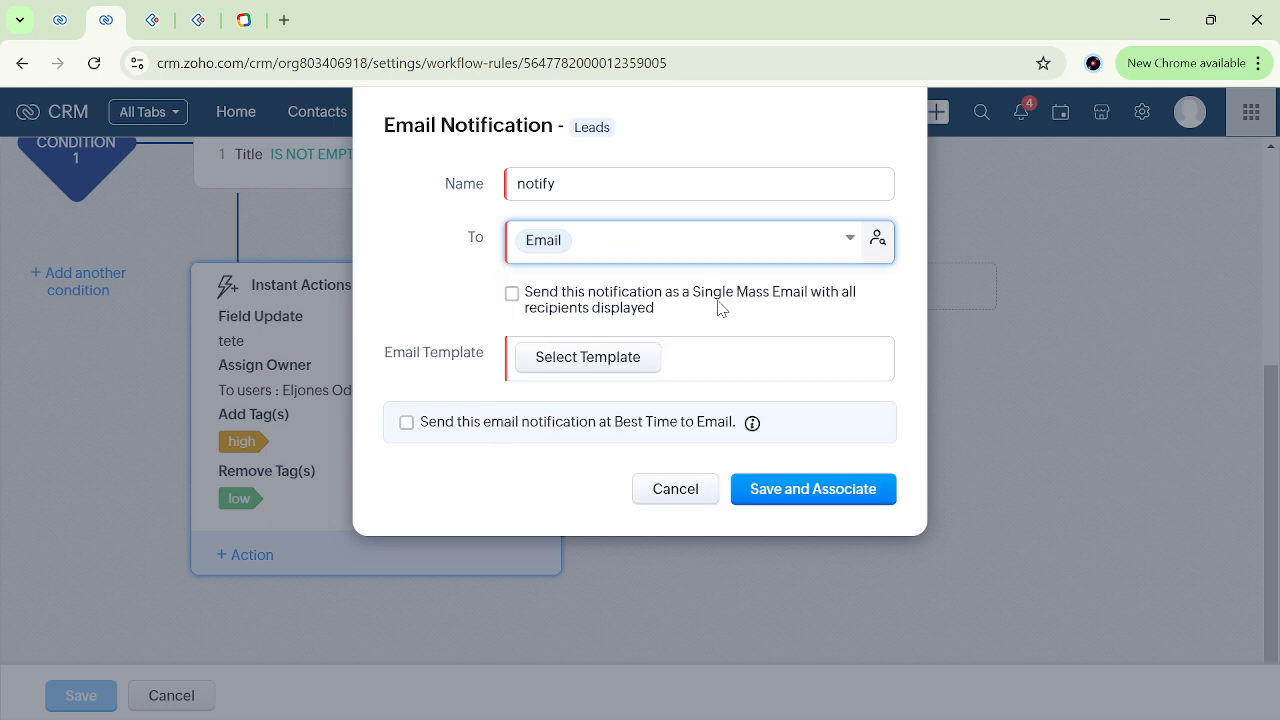
Check the lead record's Email field that the notification uses as its recipient.
left_click(75, 12)
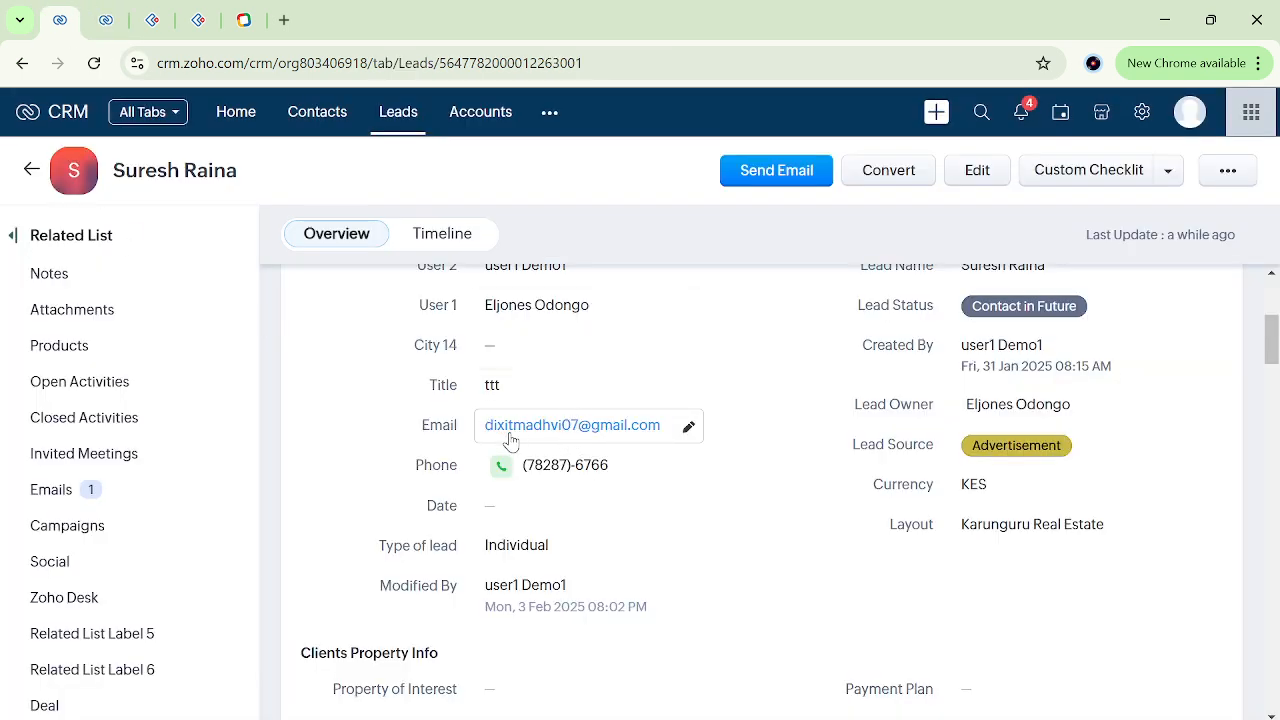
scroll(457, 443, "up", 1)
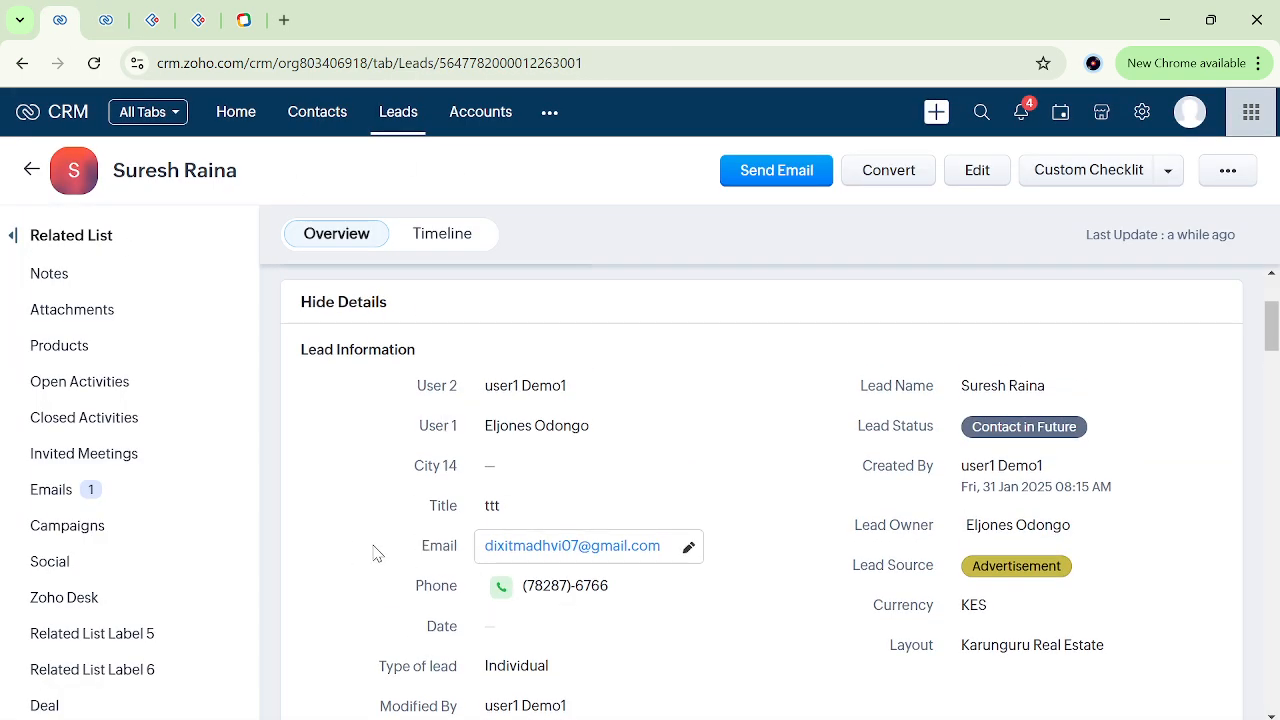
scroll(381, 562, "down", 1)
scroll(414, 497, "down", 1)
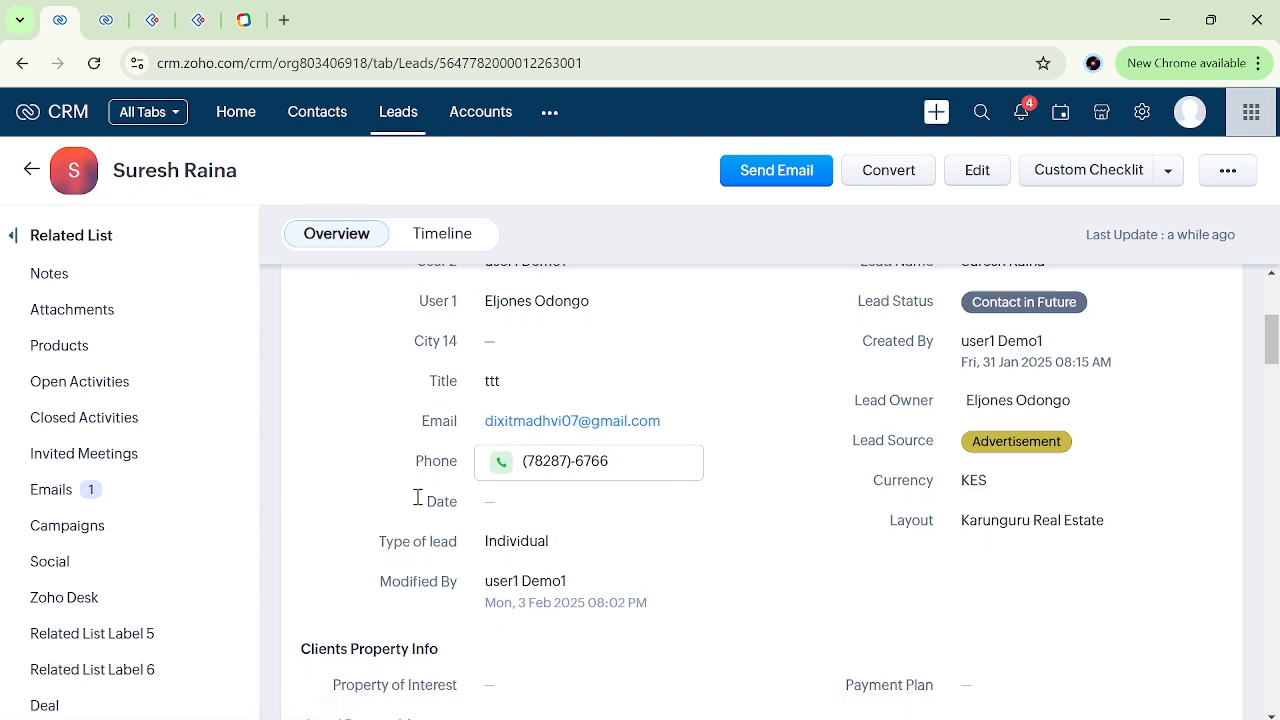
left_click_drag(410, 422, 751, 428)
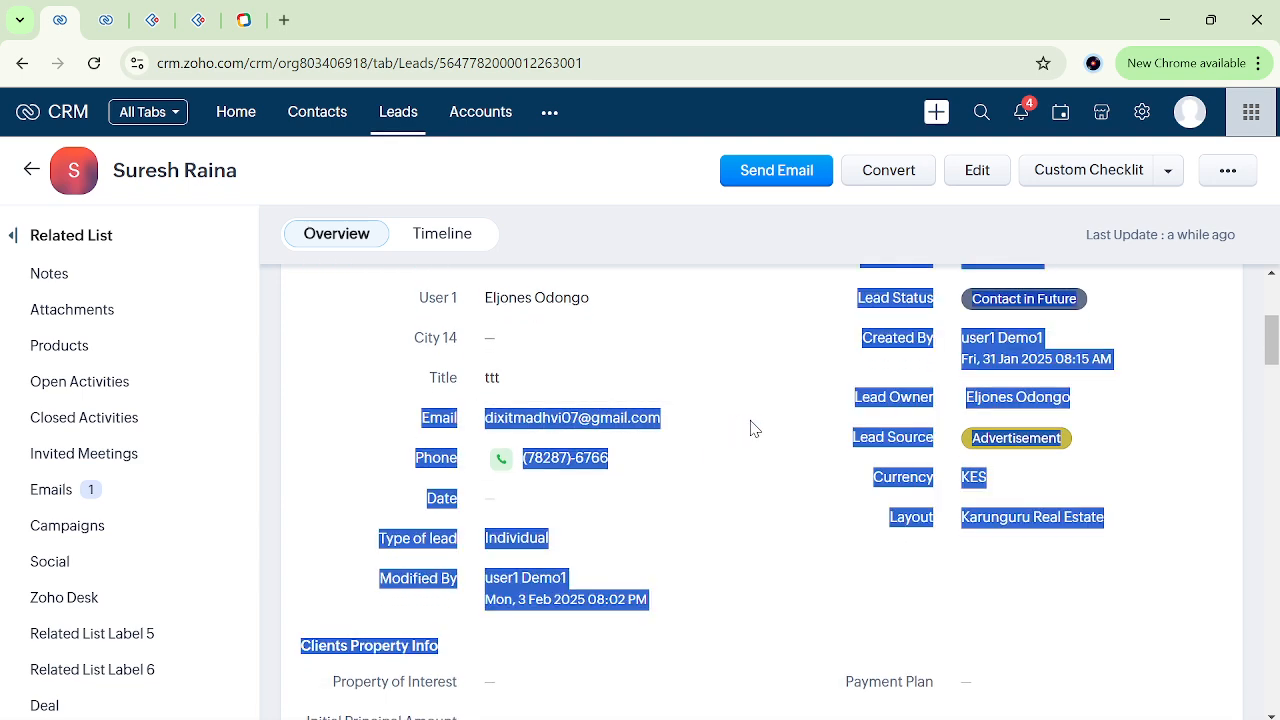
left_click(752, 428)
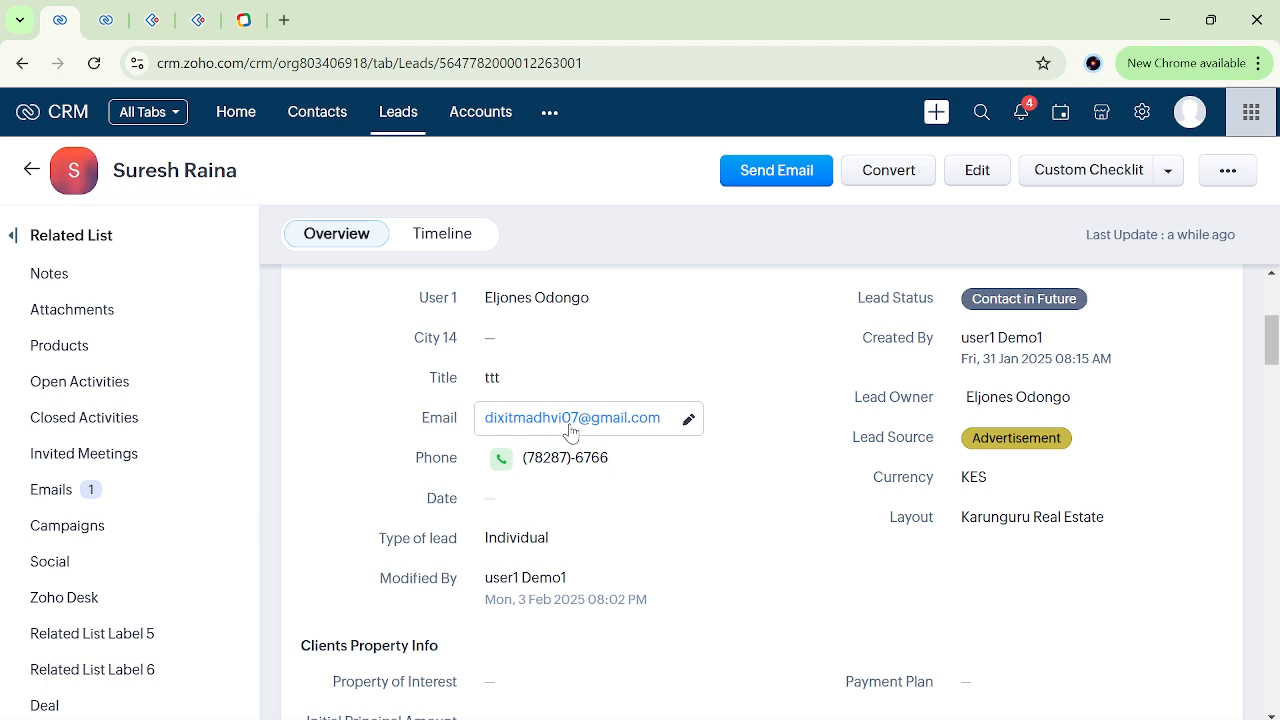
Look through the existing email templates for the "notify" notification and start creating a new template.
left_click(112, 14)
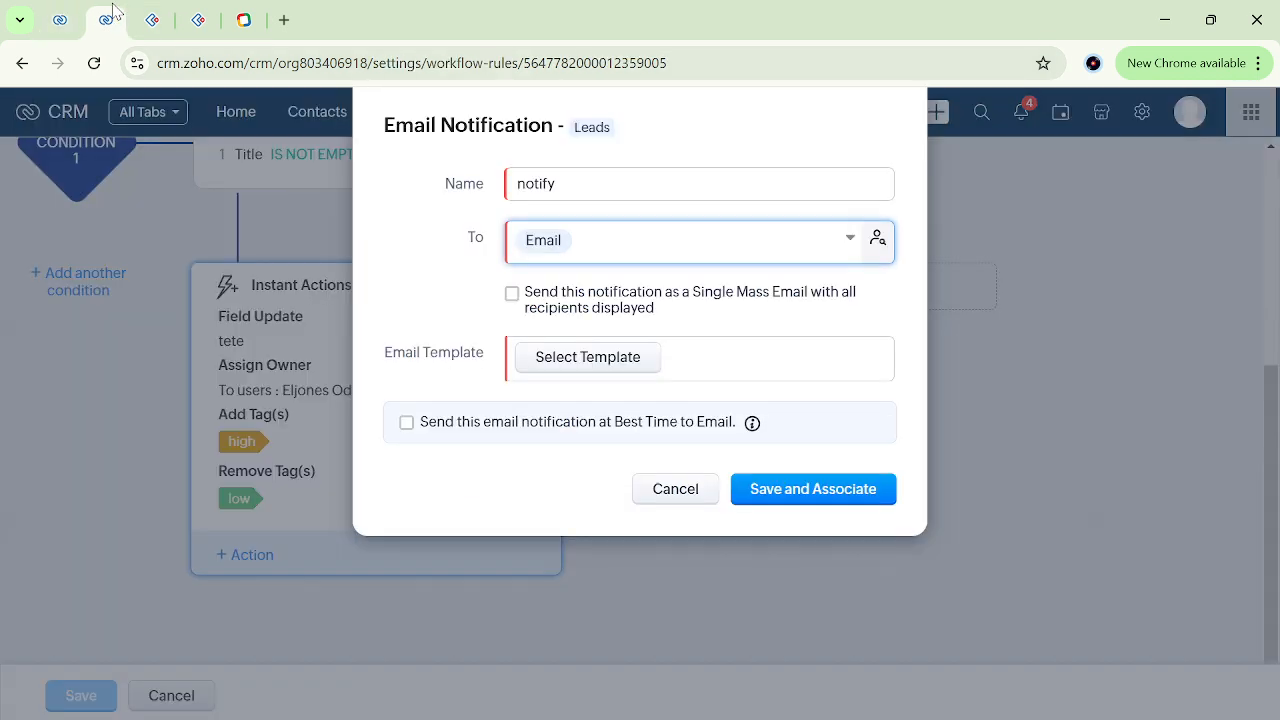
left_click_drag(386, 364, 481, 373)
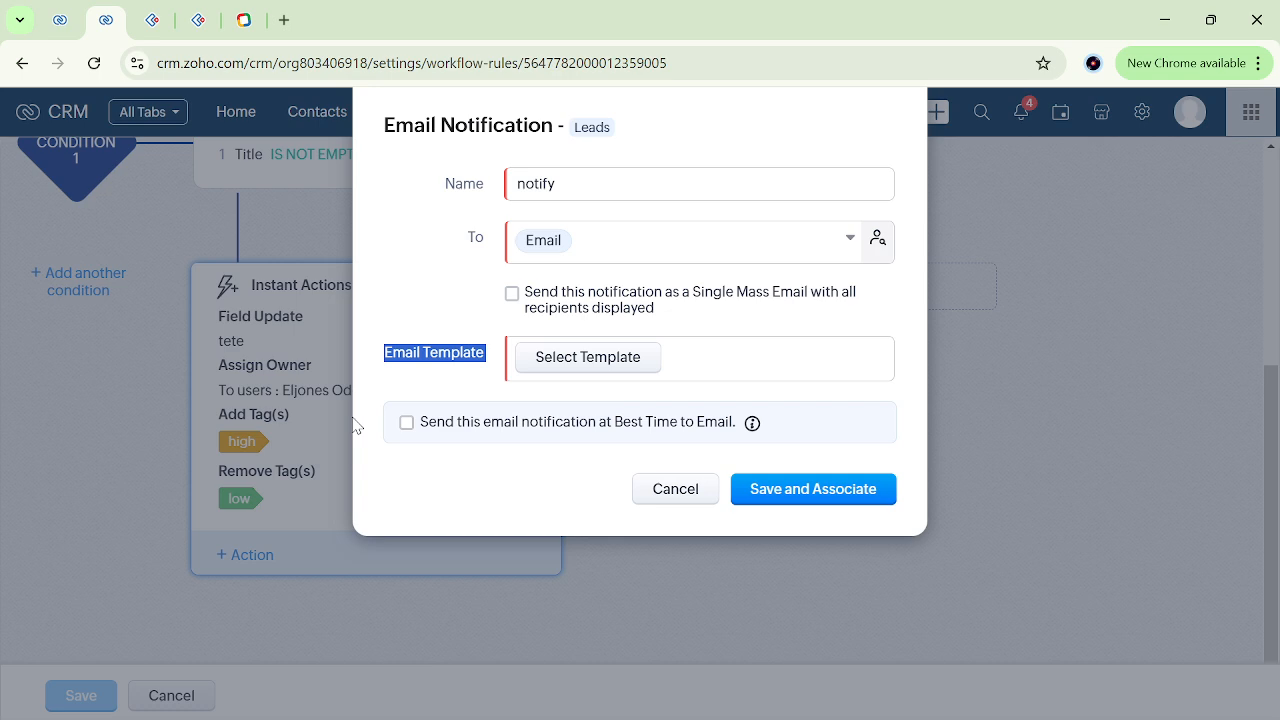
left_click(614, 360)
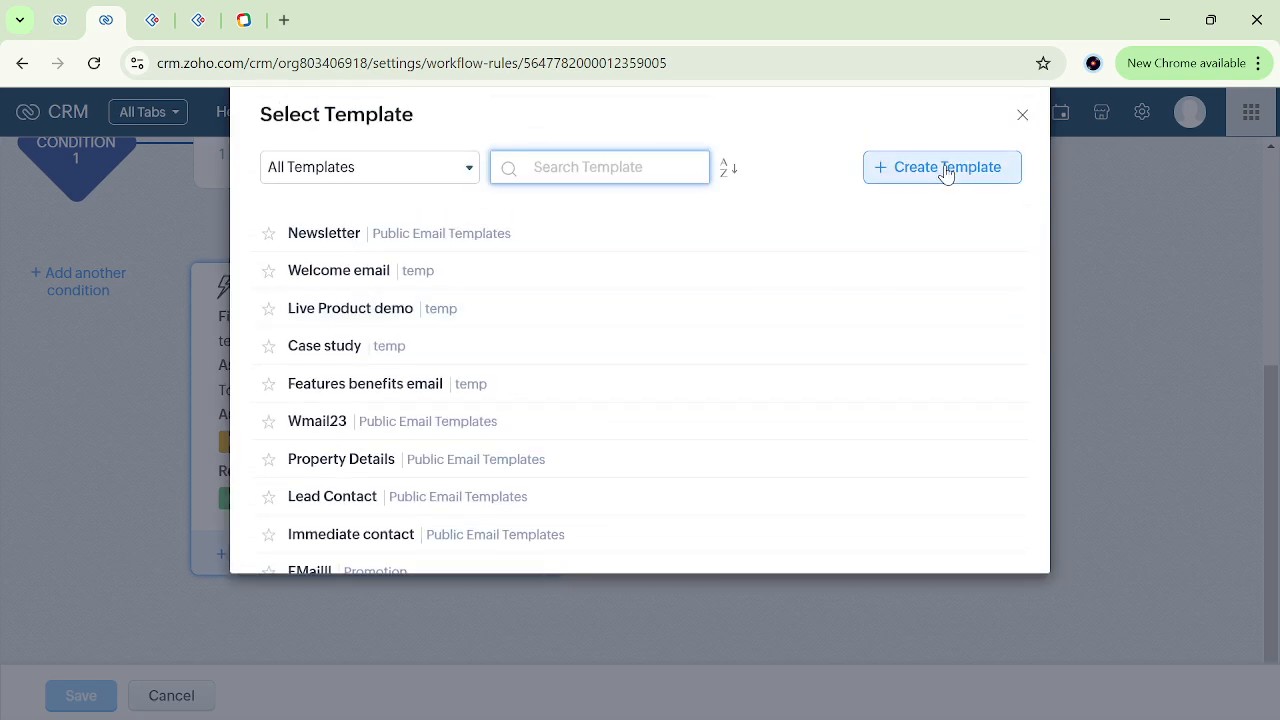
scroll(588, 353, "down", 6)
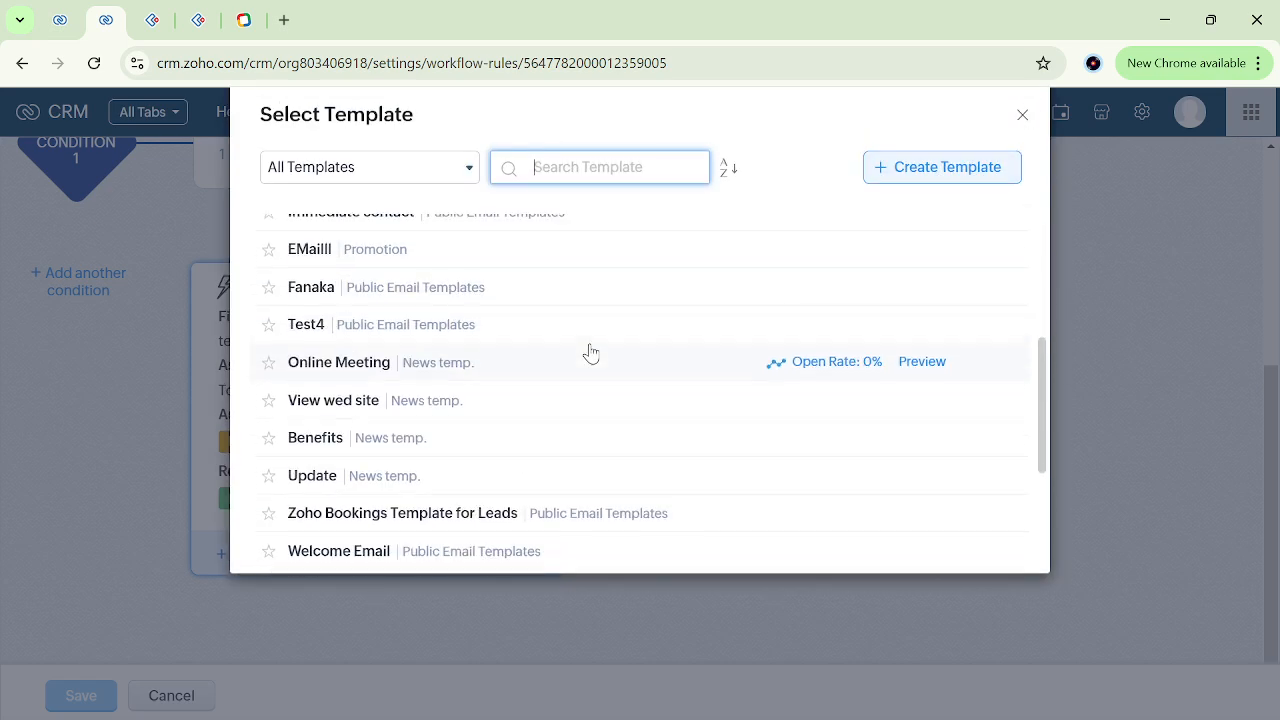
scroll(590, 352, "up", 8)
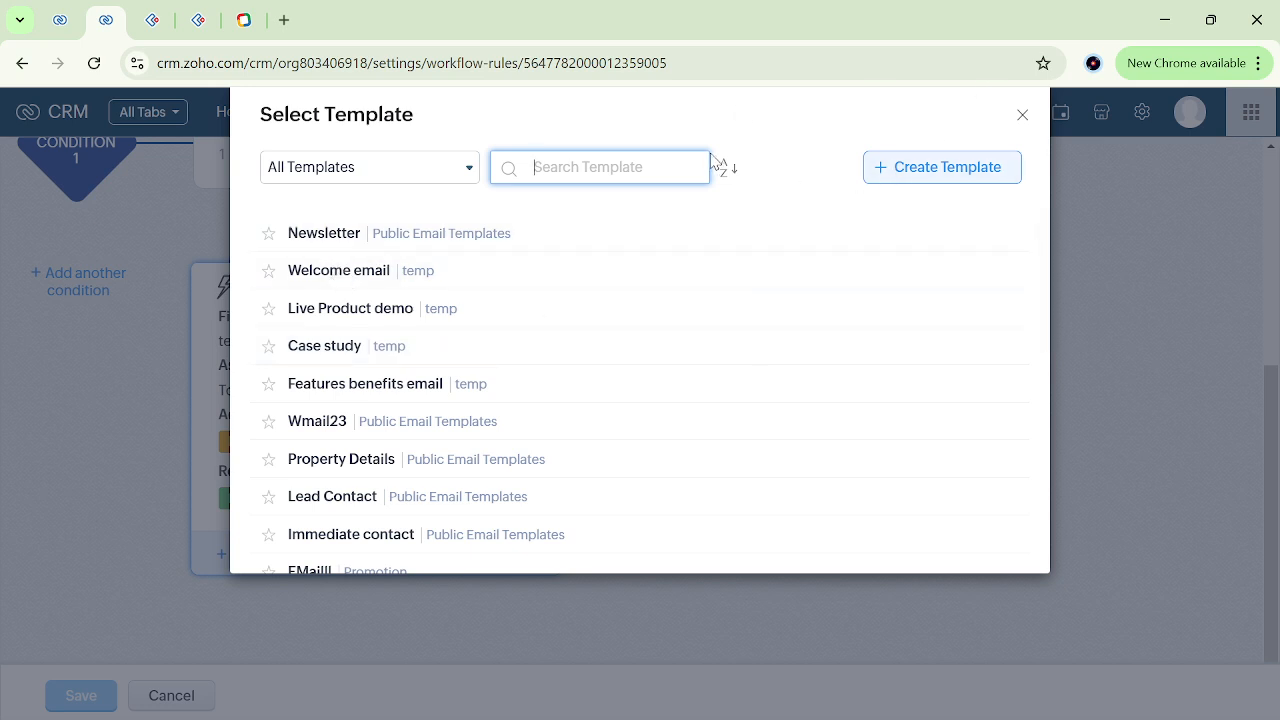
left_click(927, 178)
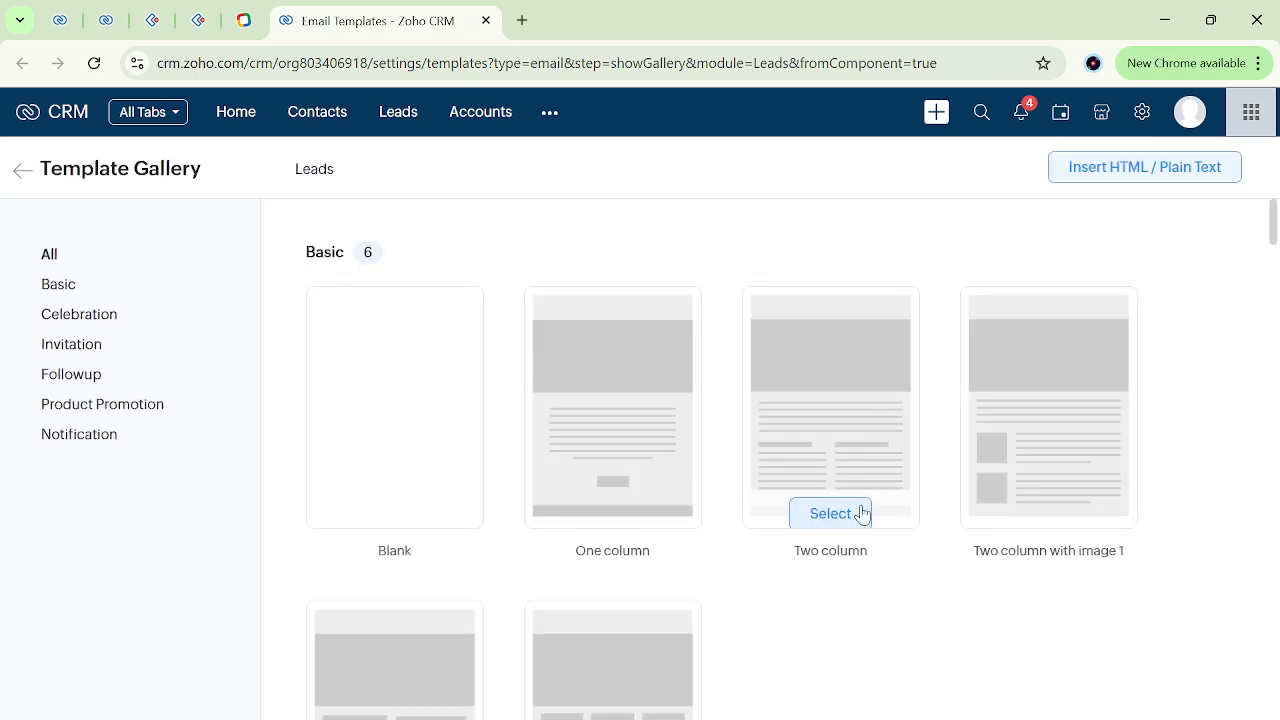
Browse the template gallery and base the new Leads email template on the Corporate event 1 layout from the Invitation category.
scroll(837, 531, "down", 7)
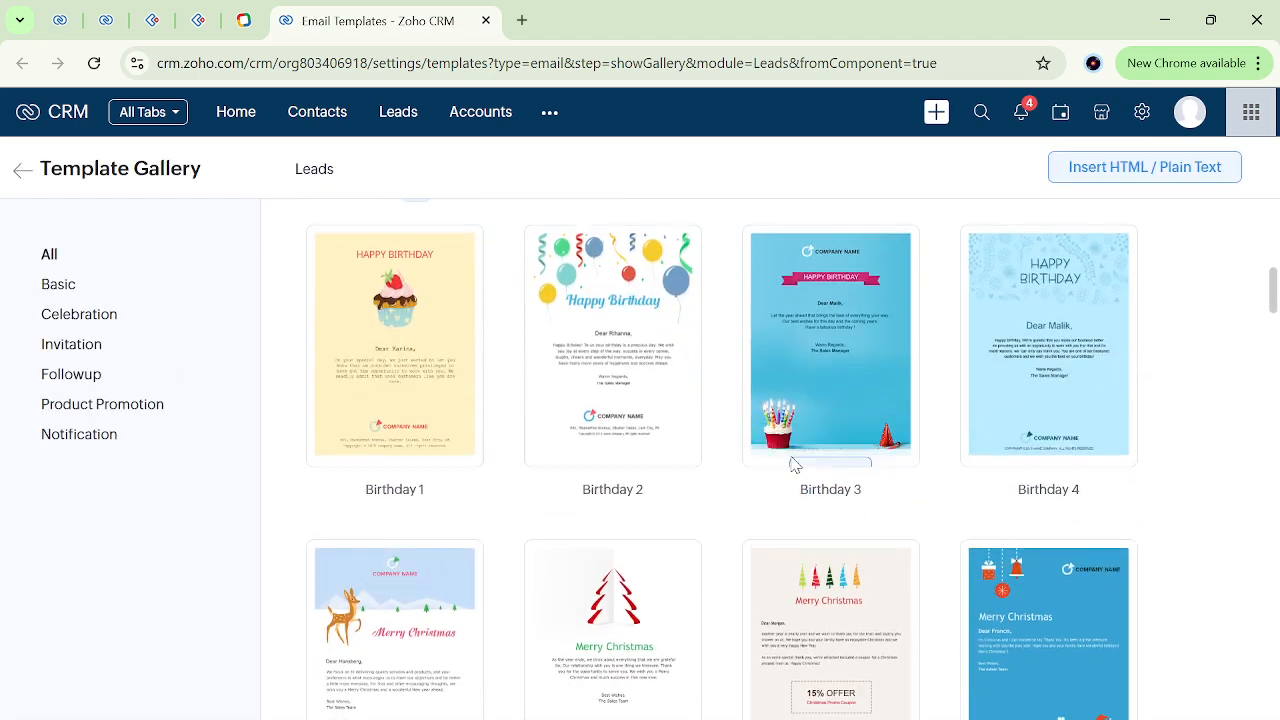
scroll(409, 380, "up", 1)
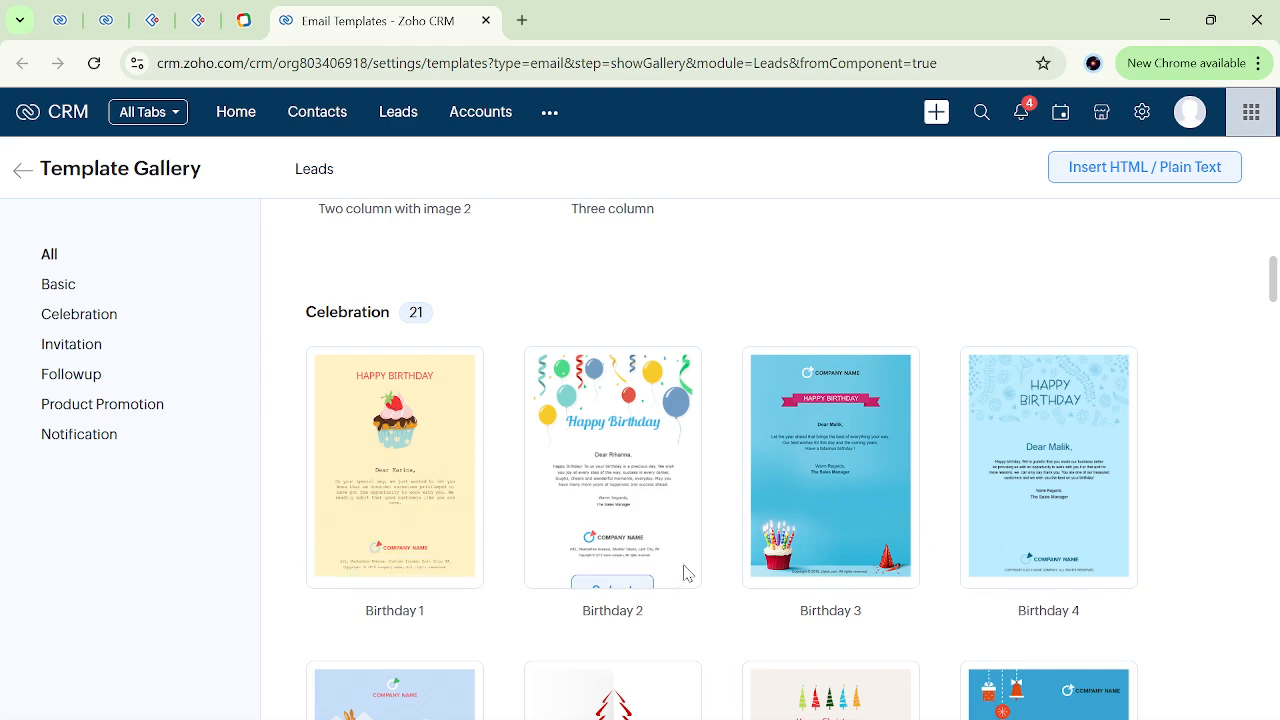
scroll(684, 573, "down", 3)
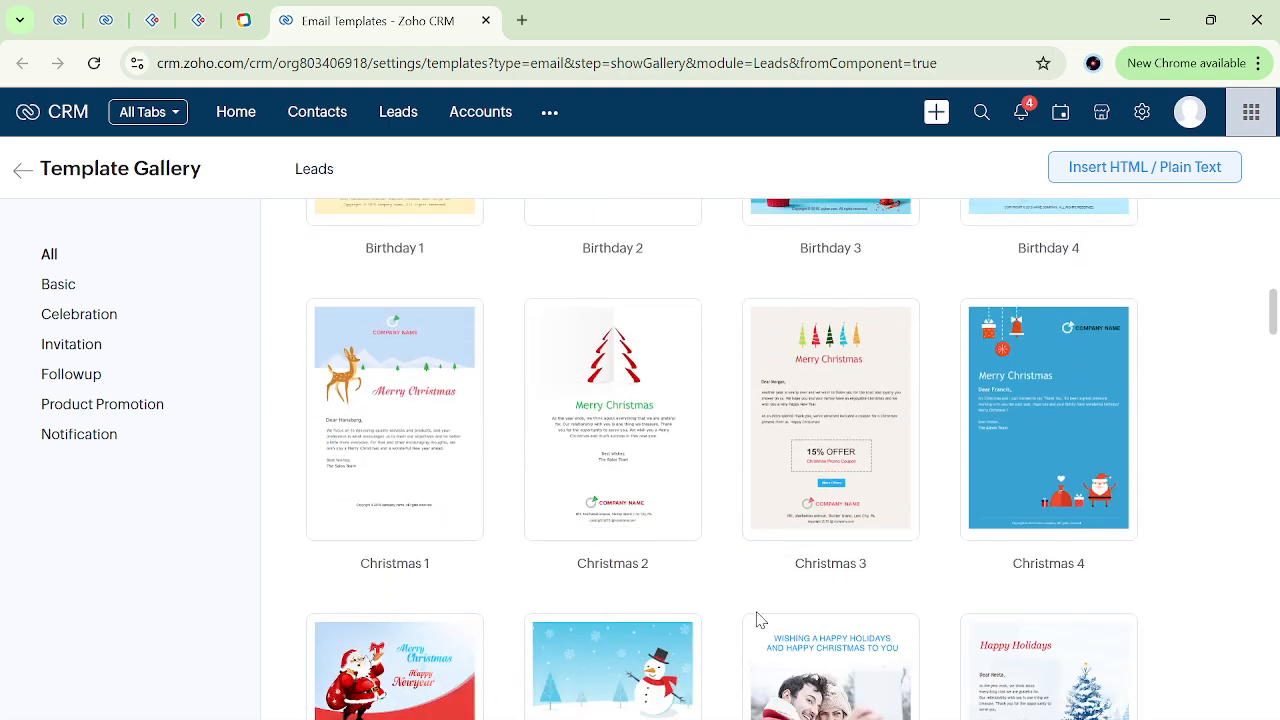
scroll(757, 620, "down", 3)
scroll(583, 626, "down", 4)
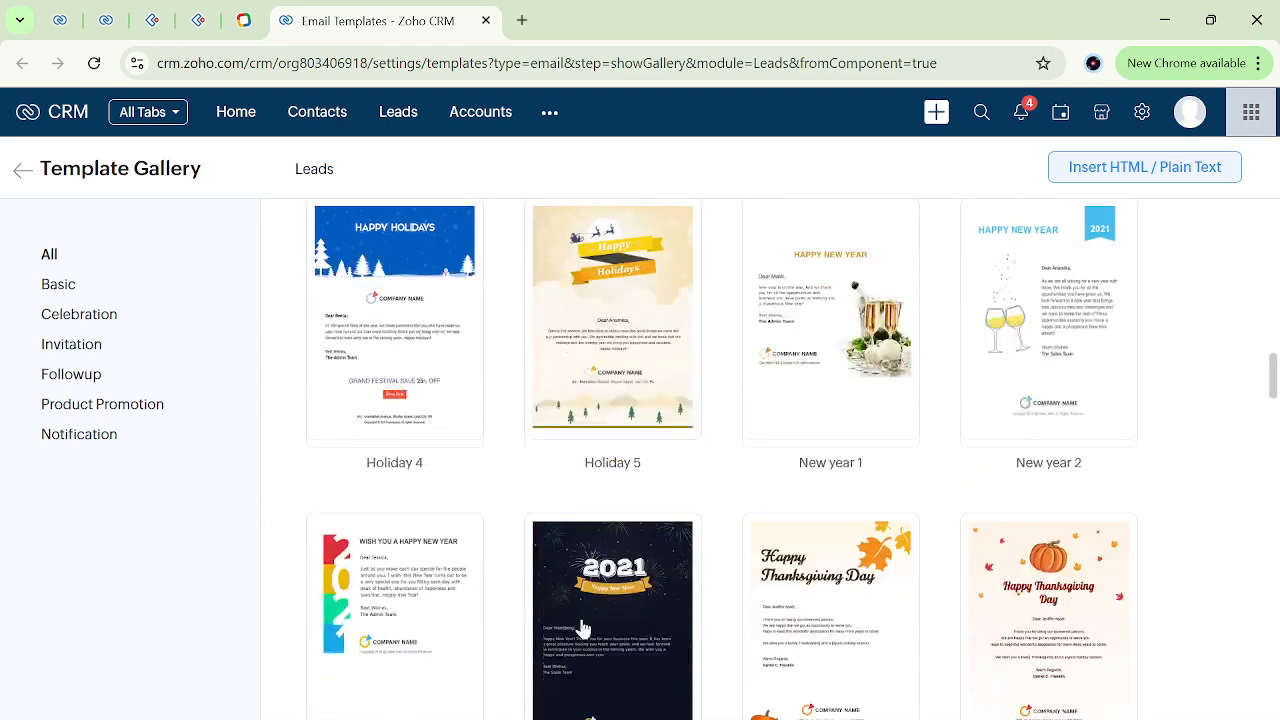
scroll(581, 620, "down", 5)
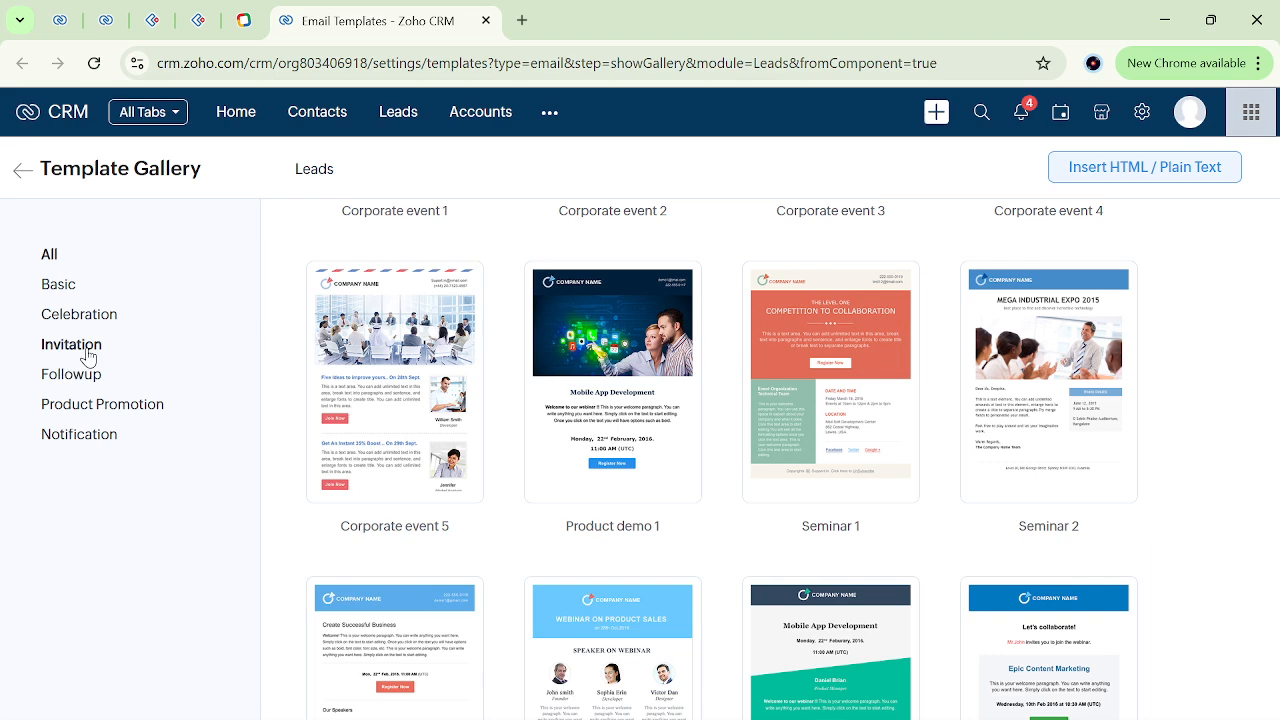
left_click(87, 350)
scroll(503, 537, "down", 2)
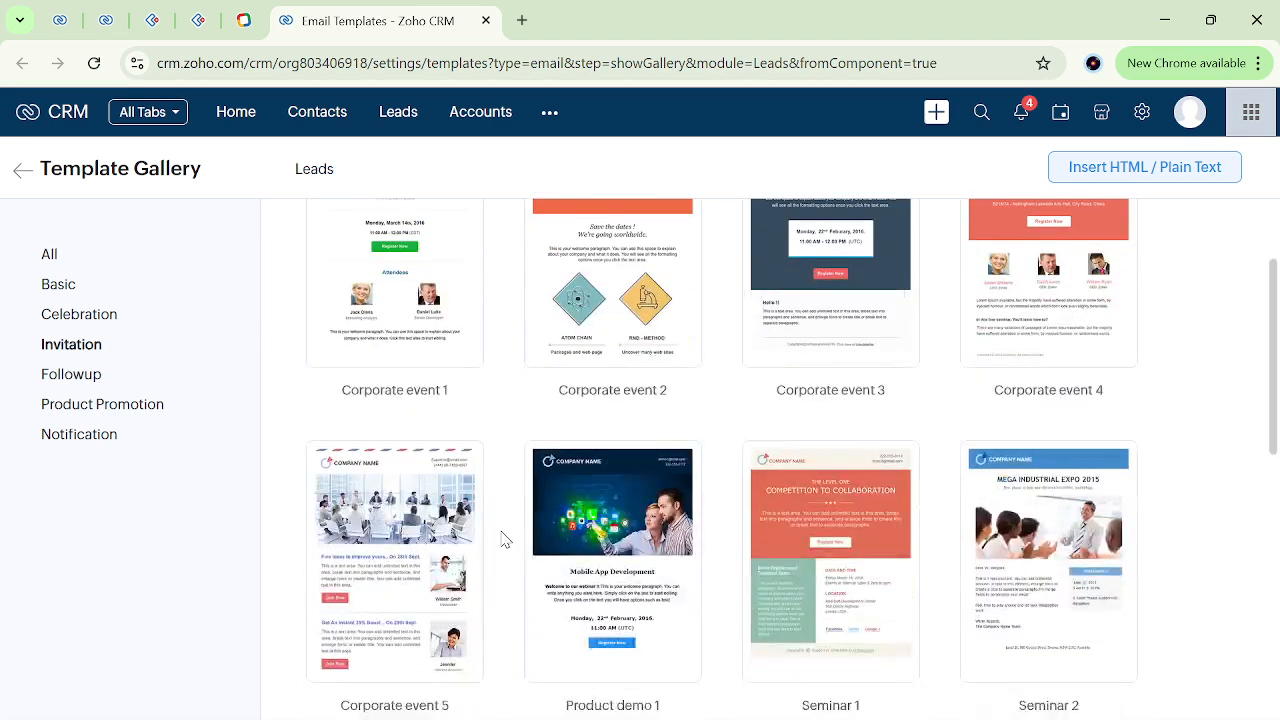
scroll(505, 540, "up", 2)
mouse_move(385, 432)
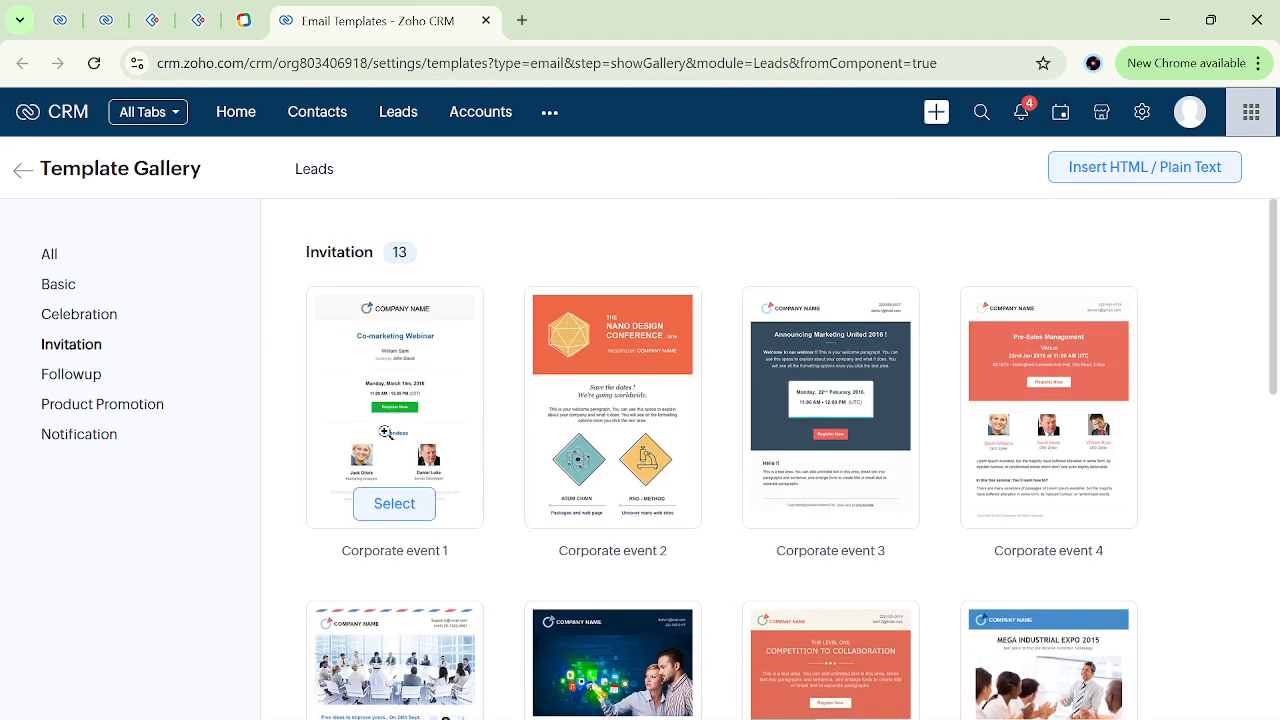
left_click(405, 511)
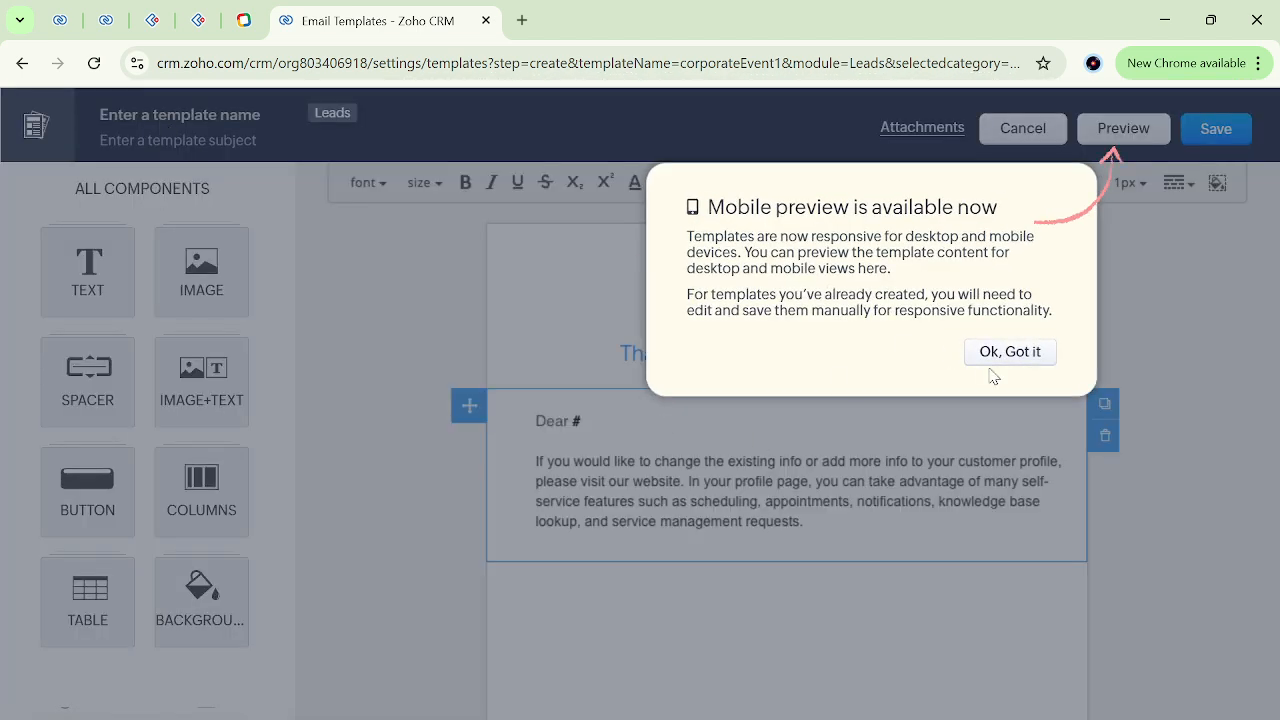
left_click(991, 366)
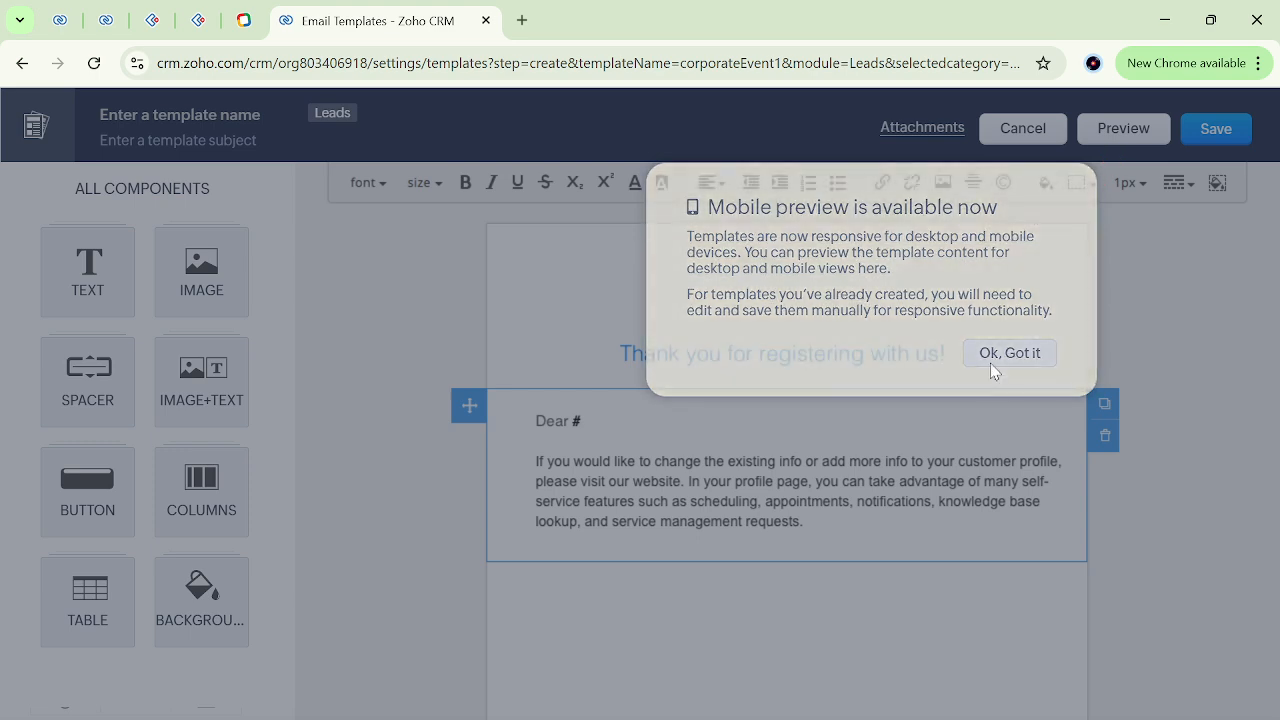
Look through the content of the Corporate event 1 template from header to closing paragraph.
scroll(757, 549, "down", 4)
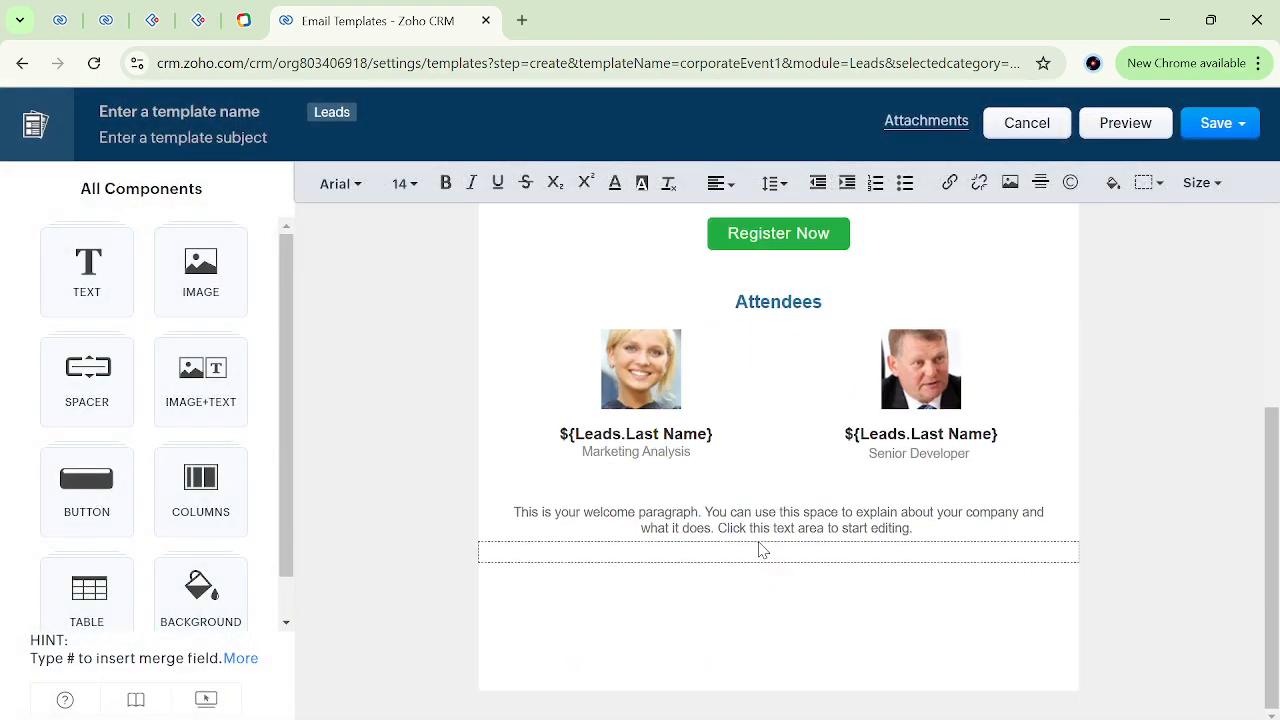
scroll(760, 549, "up", 3)
scroll(760, 549, "up", 3)
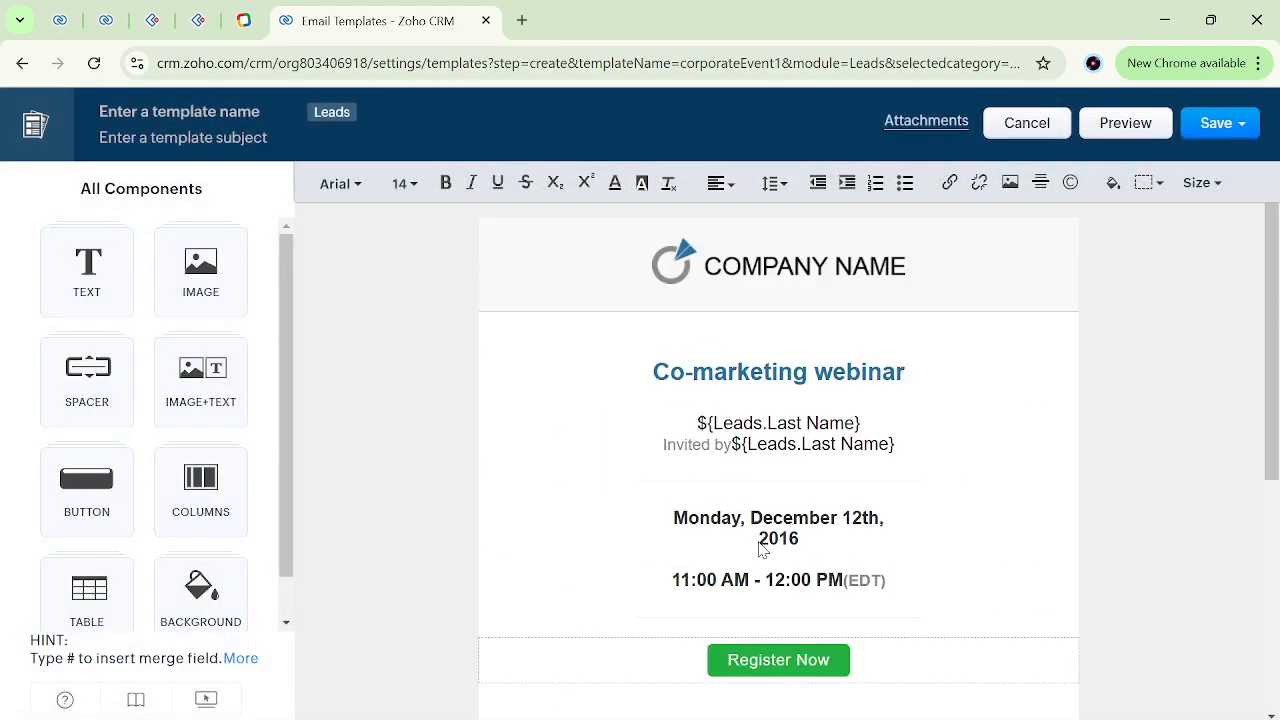
Name the new email template "notify" and enter "notify" as its subject.
left_click(181, 112)
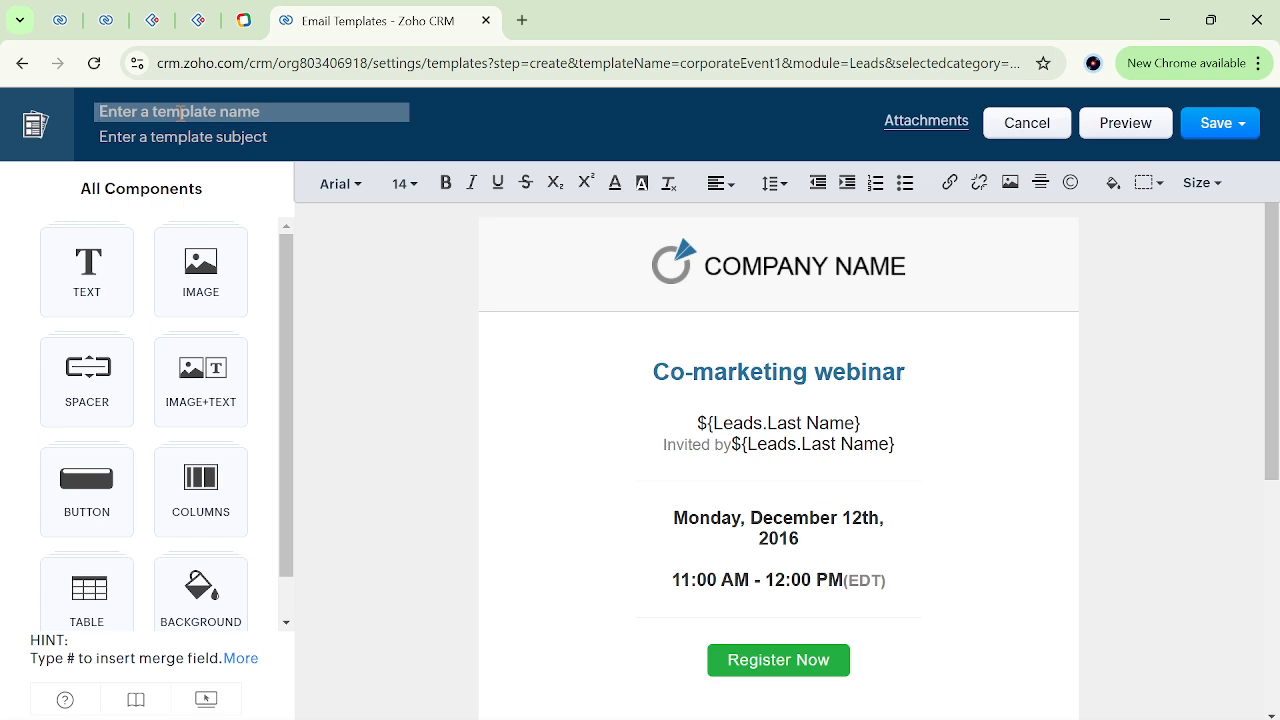
type("notify")
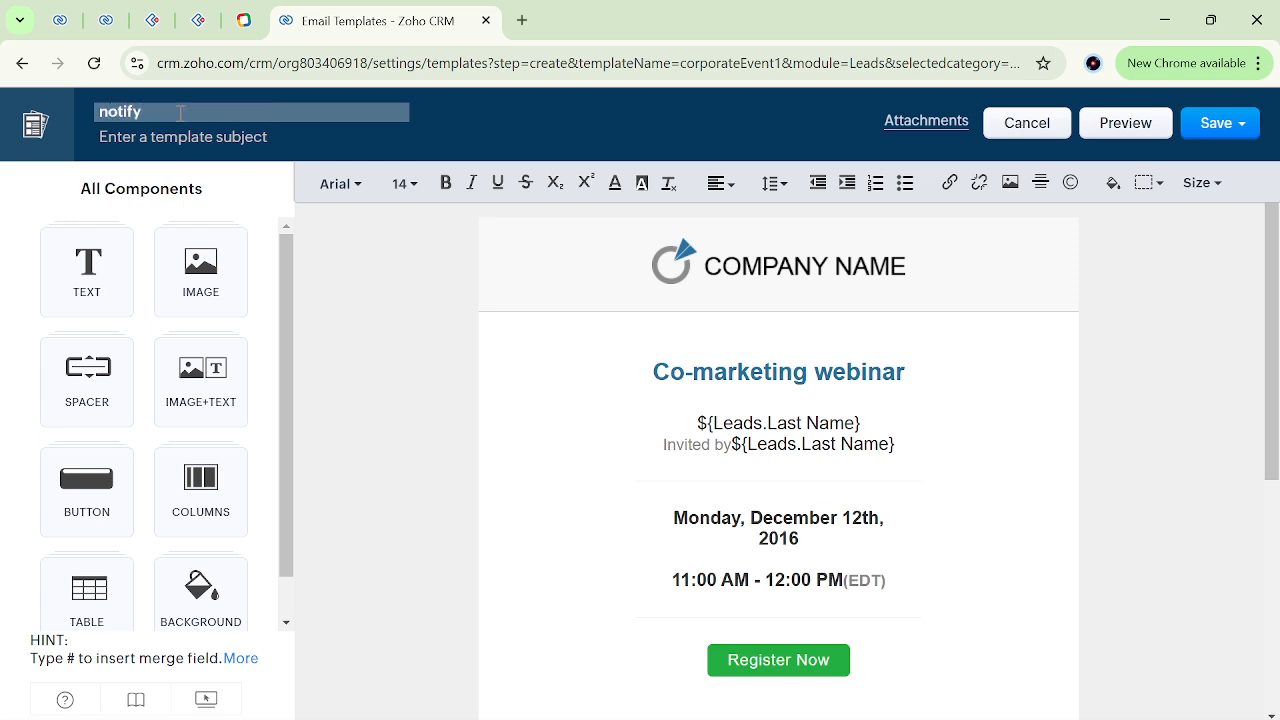
left_click(181, 140)
type("no")
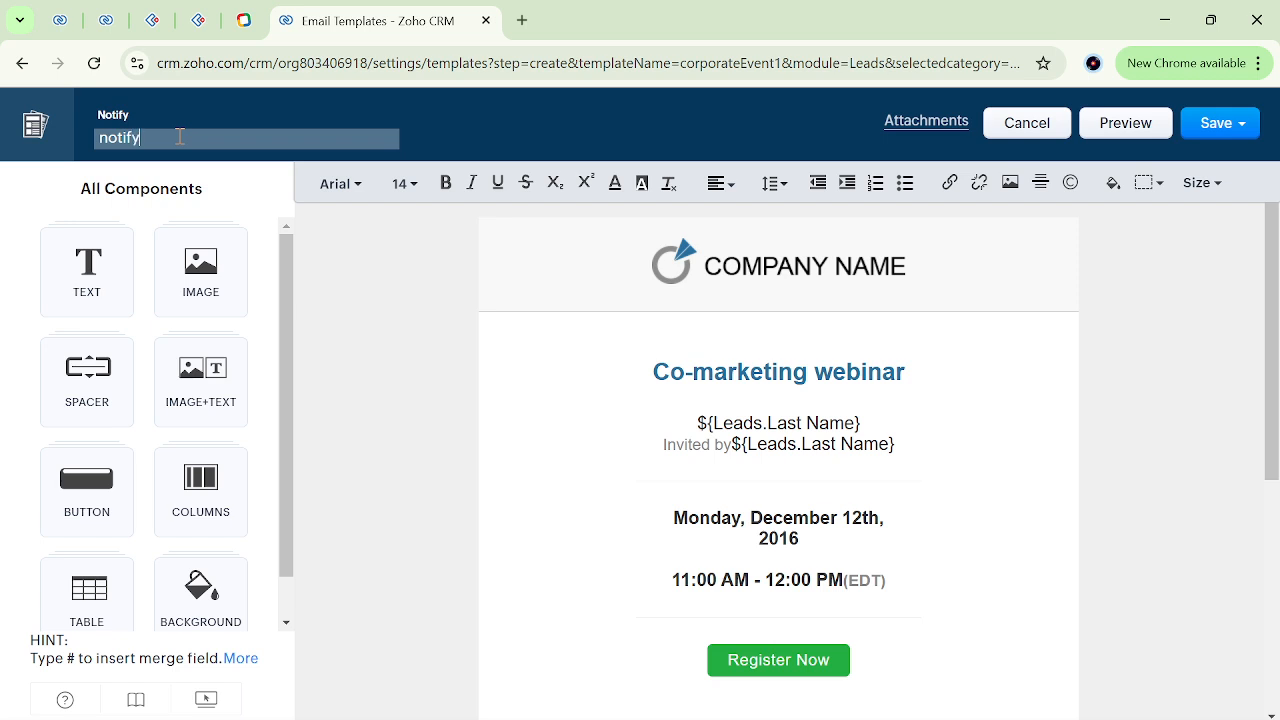
type("tify")
left_click(445, 290)
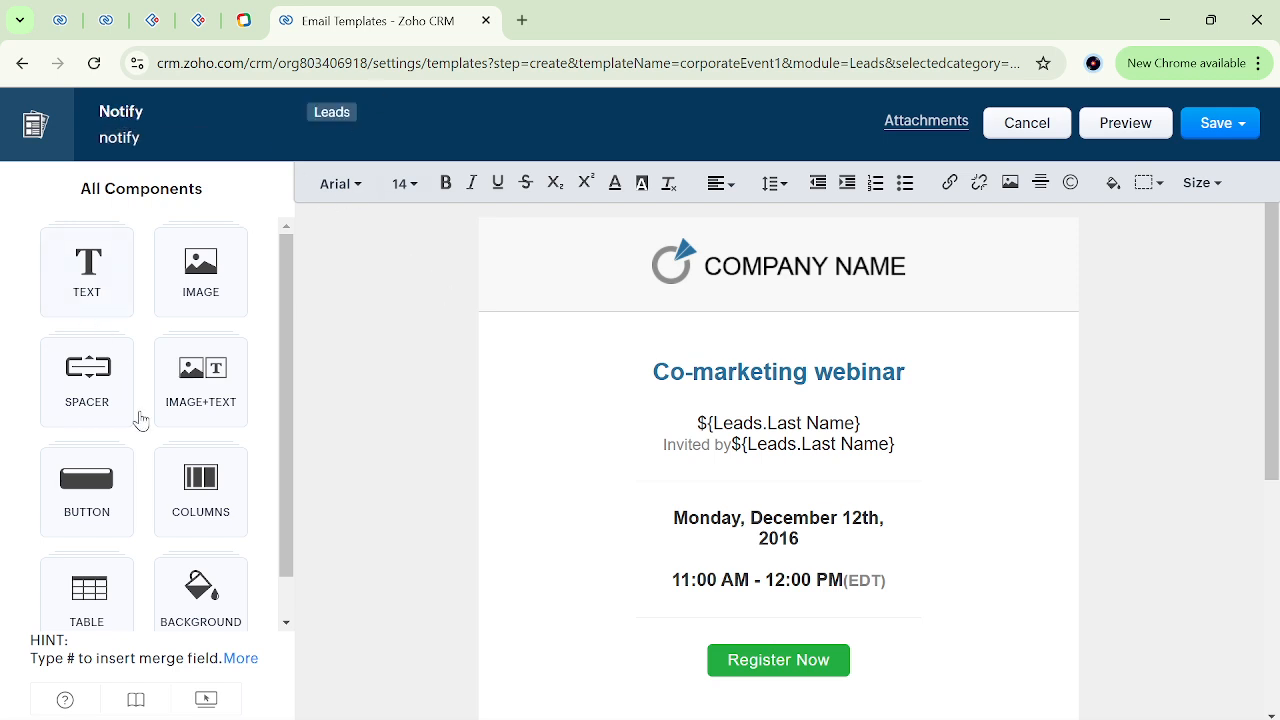
Look through the available template components and examine the Last Name merge field below the webinar heading.
scroll(145, 430, "down", 1)
scroll(100, 400, "up", 1)
scroll(188, 530, "down", 1)
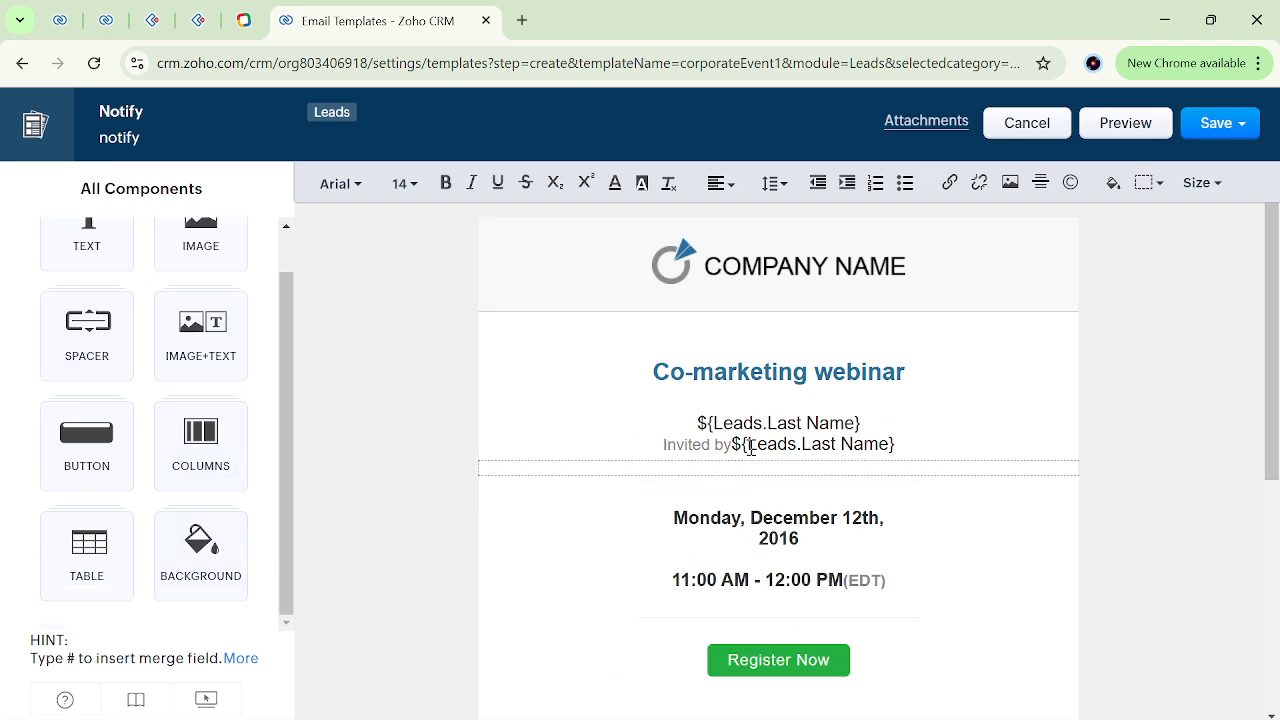
left_click(700, 405)
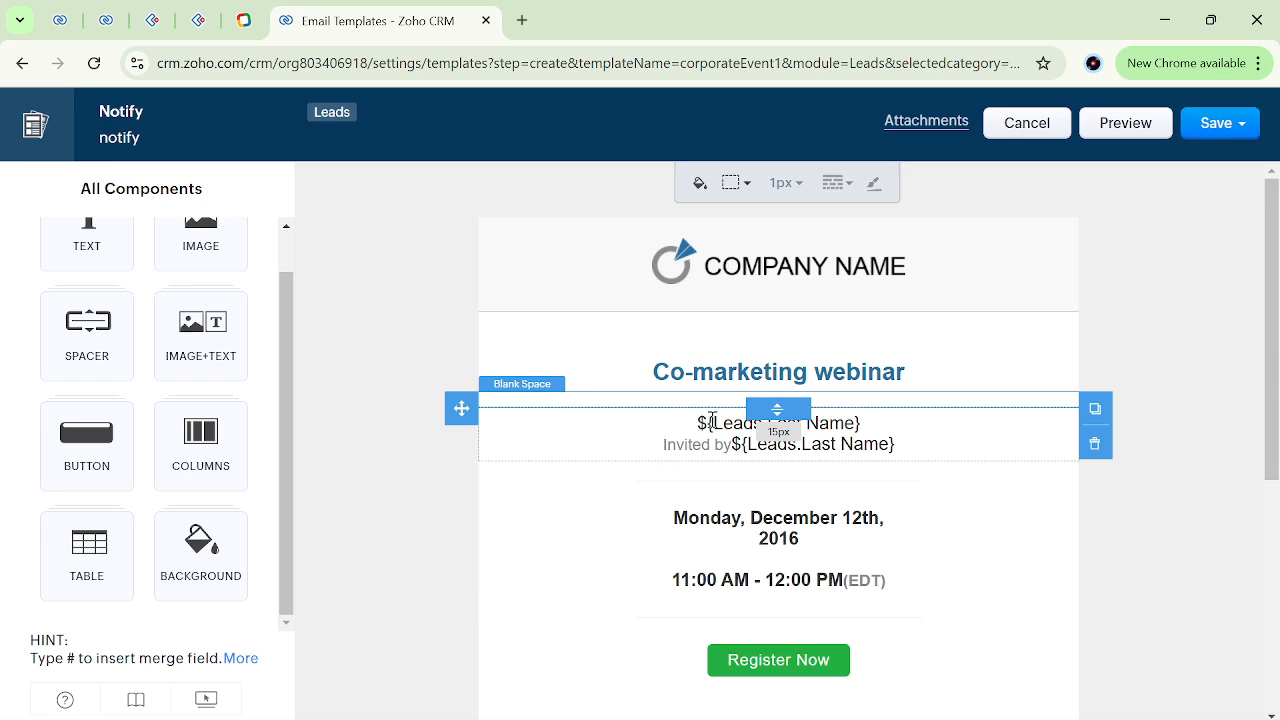
triple_click(711, 420)
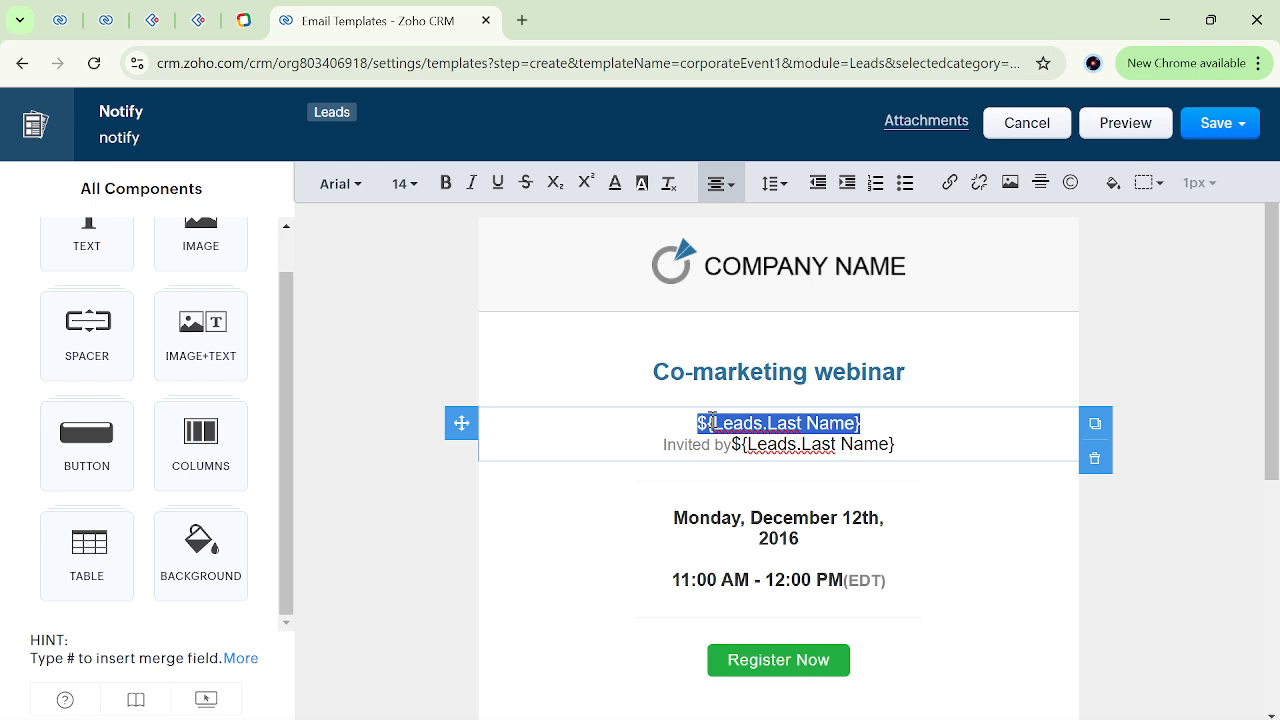
Insert the Leads merge field Email 1 after "Monday, December 12th," in the template's date block.
left_click(789, 517)
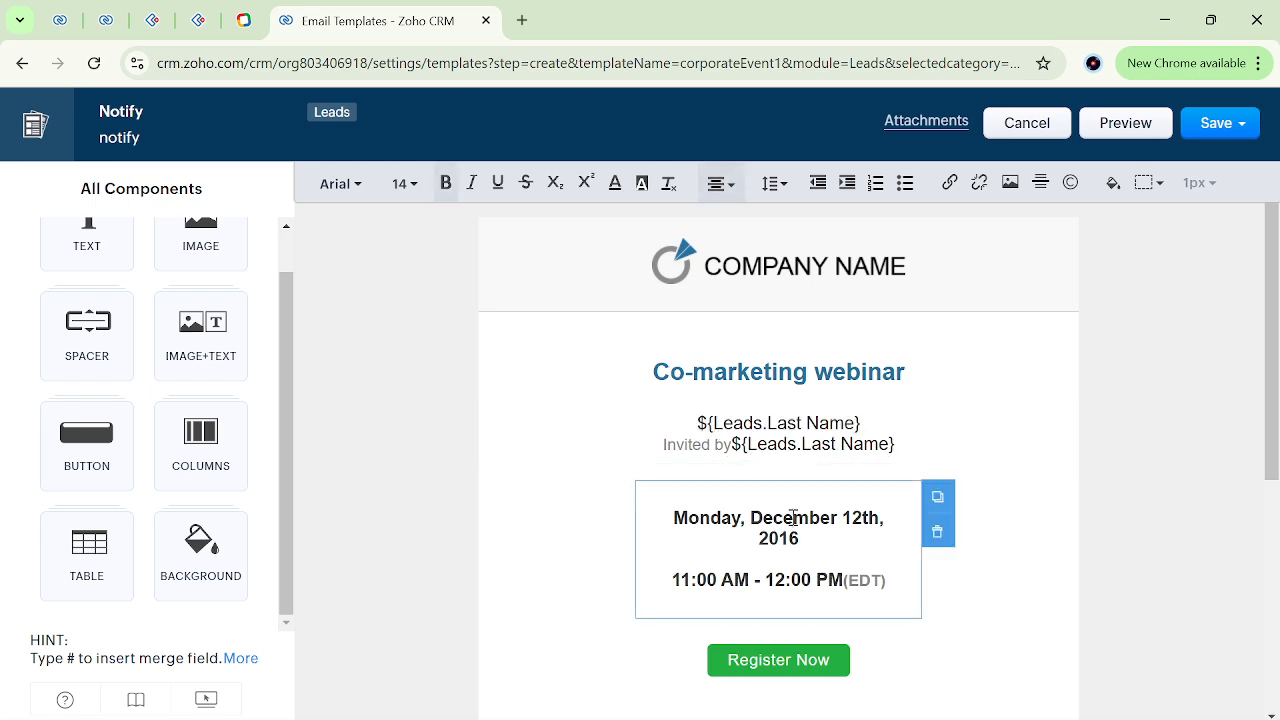
double_click(793, 518)
key("Right")
key("Right")
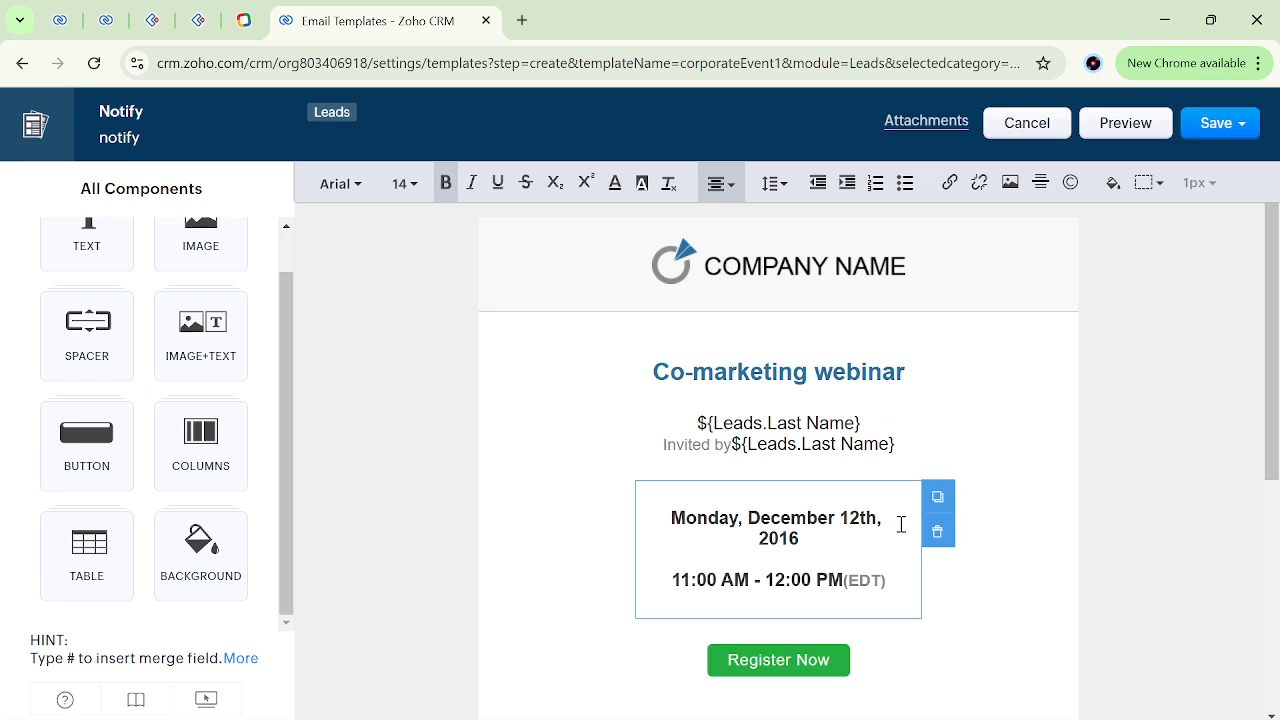
type("#")
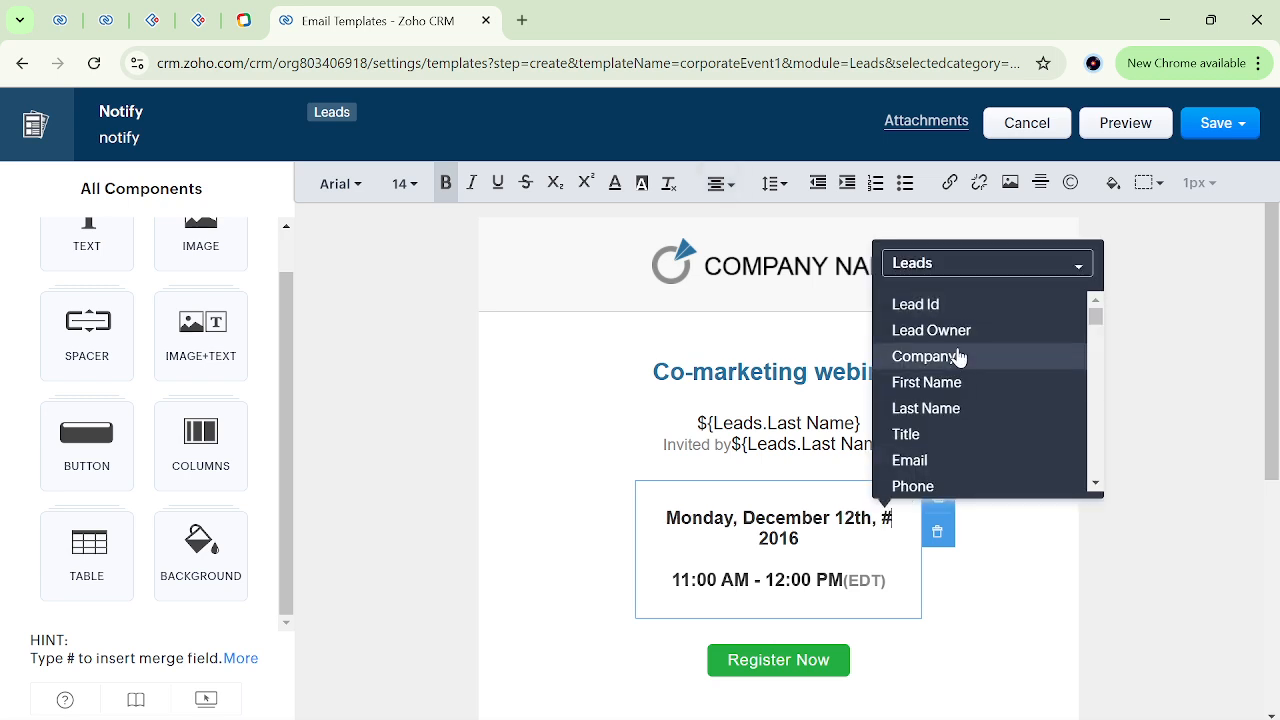
scroll(963, 410, "down", 2)
scroll(963, 410, "down", 8)
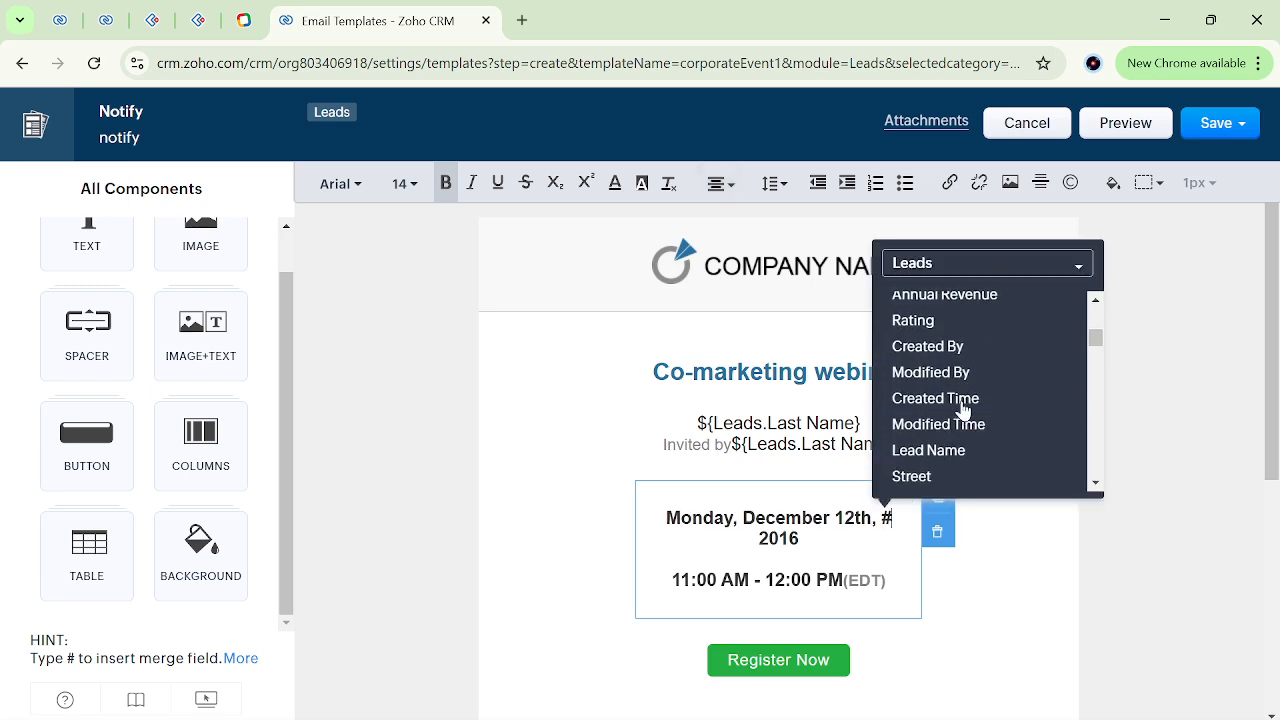
scroll(936, 367, "down", 3)
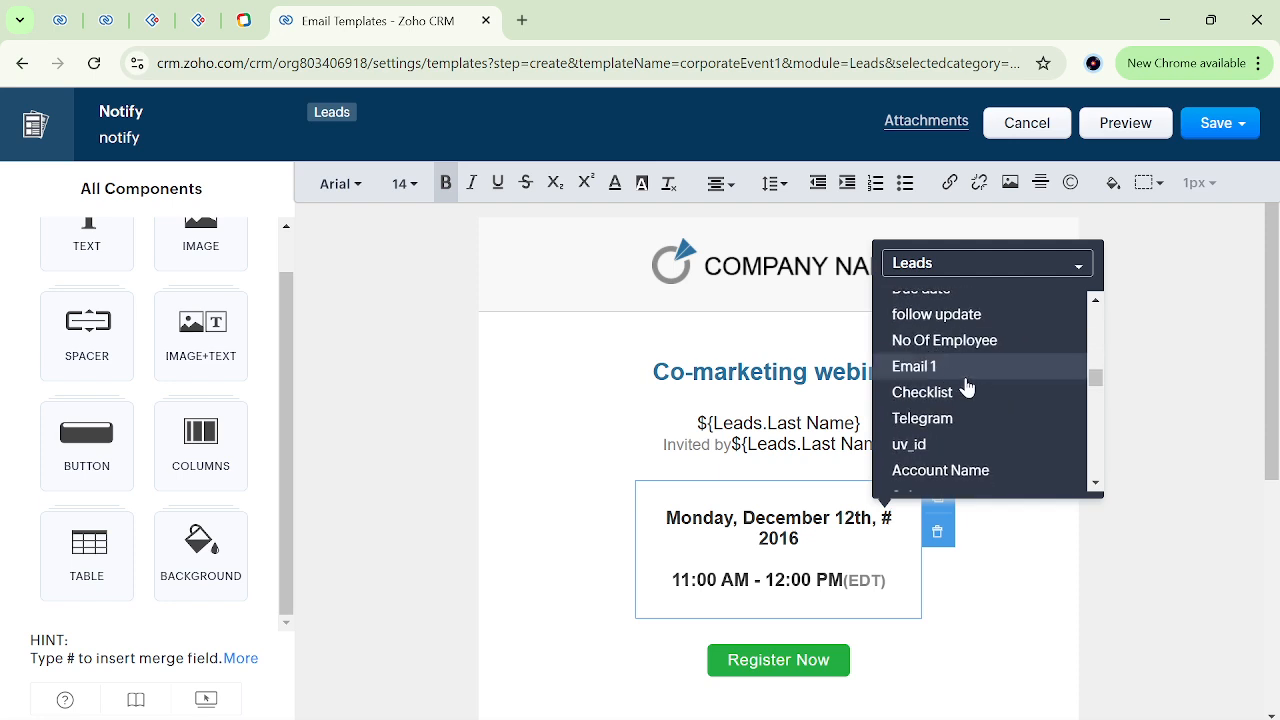
left_click(938, 368)
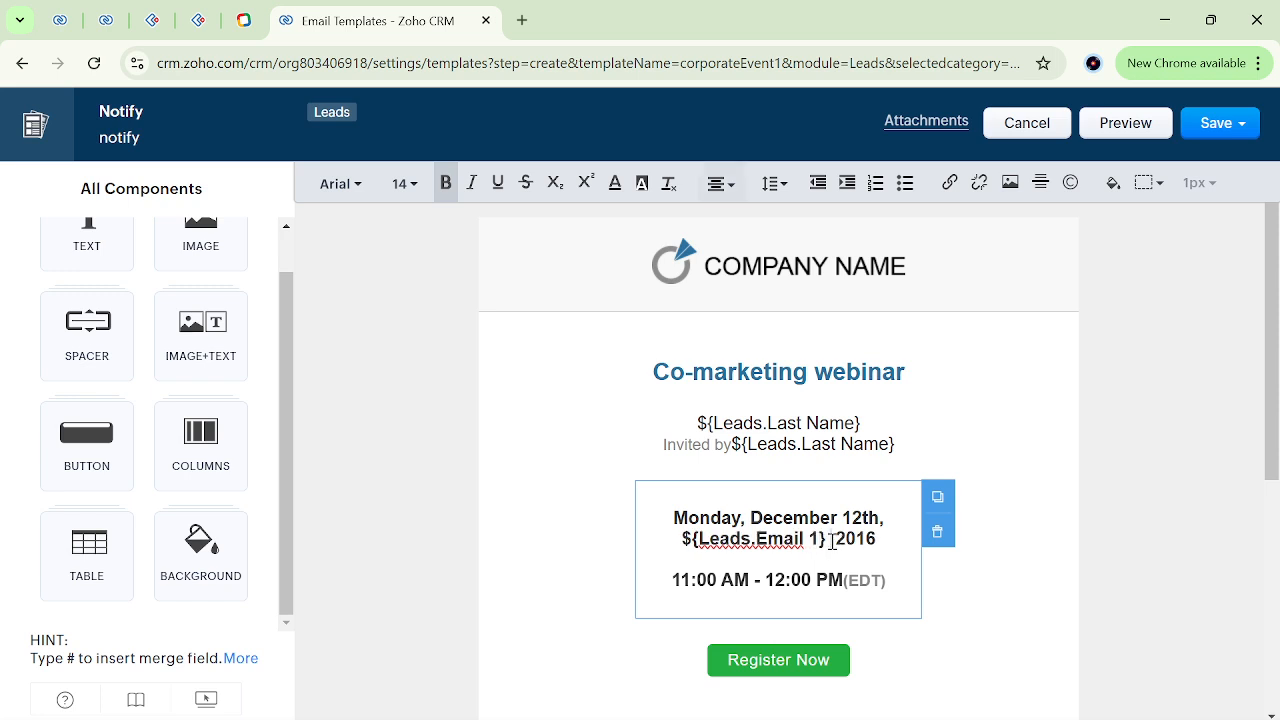
Review the Email 1 and Last Name merge fields, the merge field hint and the template layout below.
left_click_drag(832, 541, 653, 537)
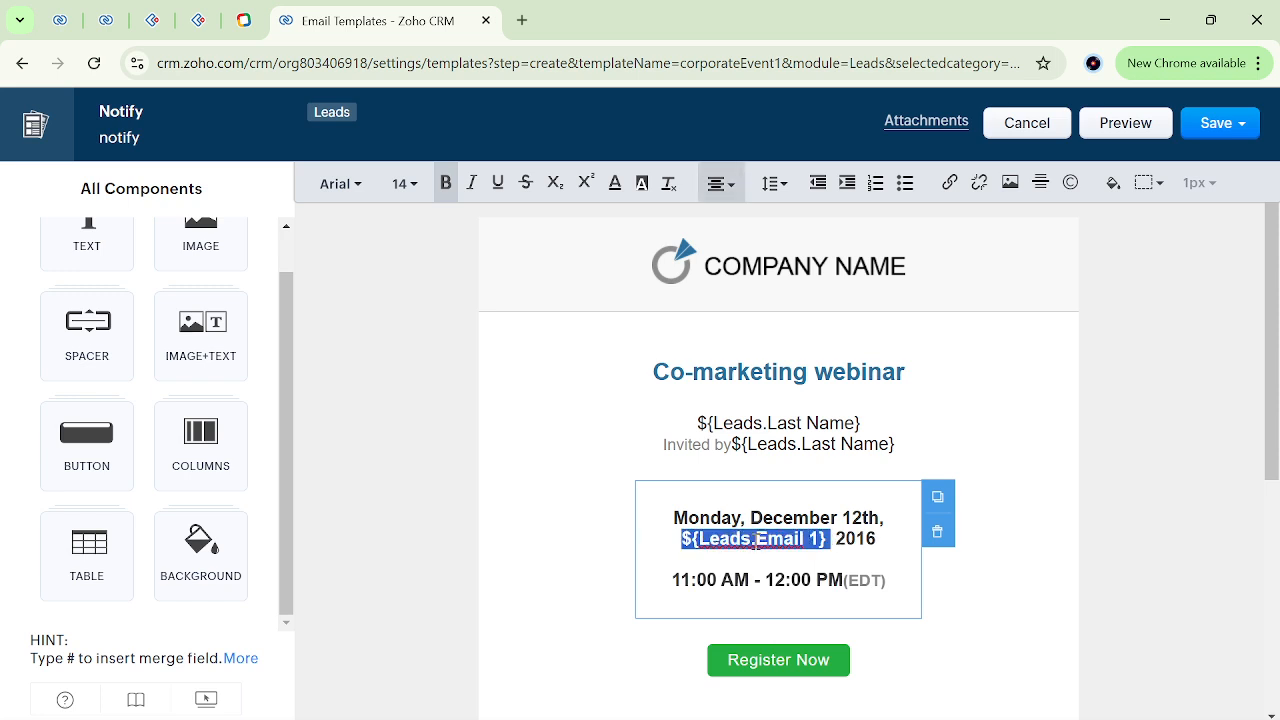
left_click(755, 540)
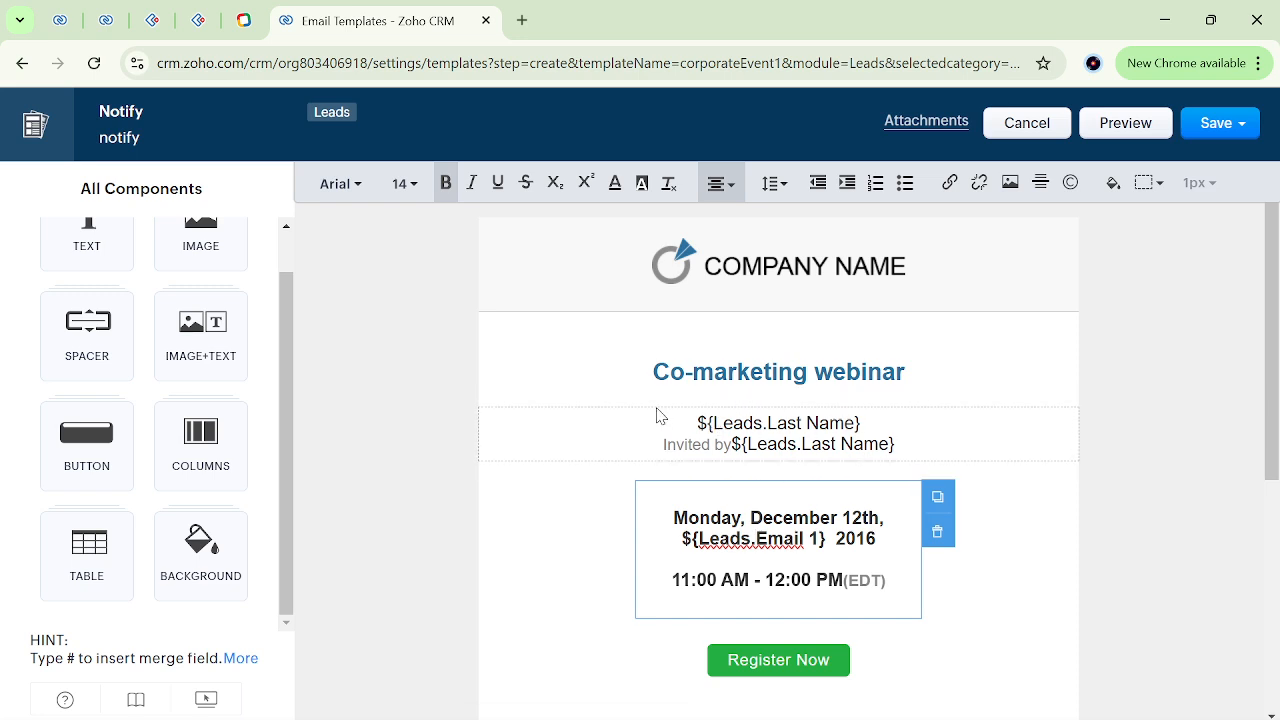
left_click_drag(697, 425, 930, 447)
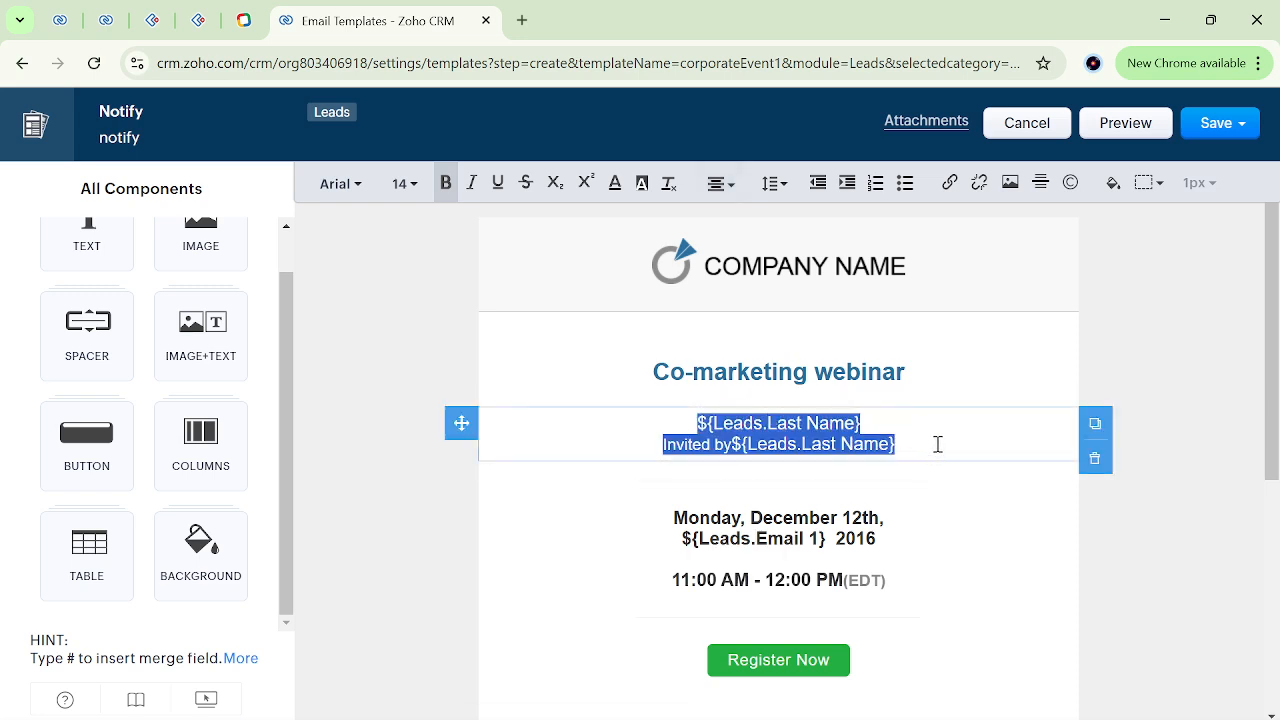
left_click(938, 444)
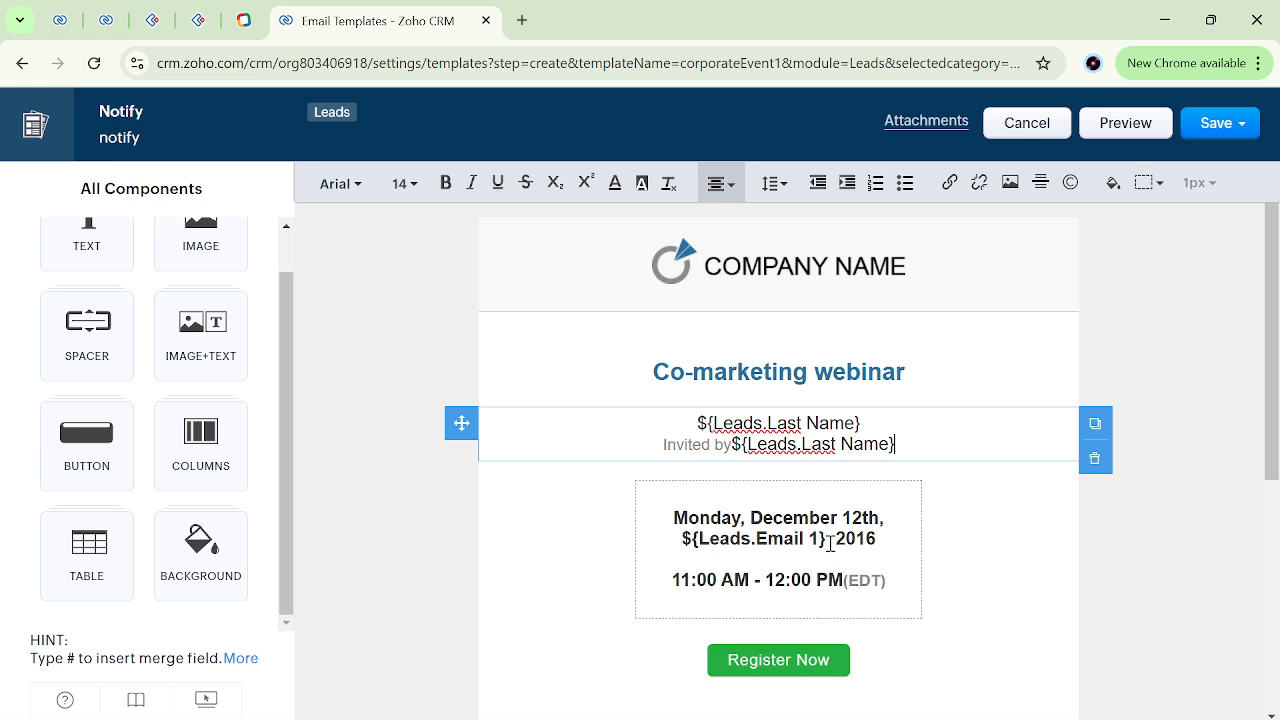
left_click_drag(28, 646, 220, 680)
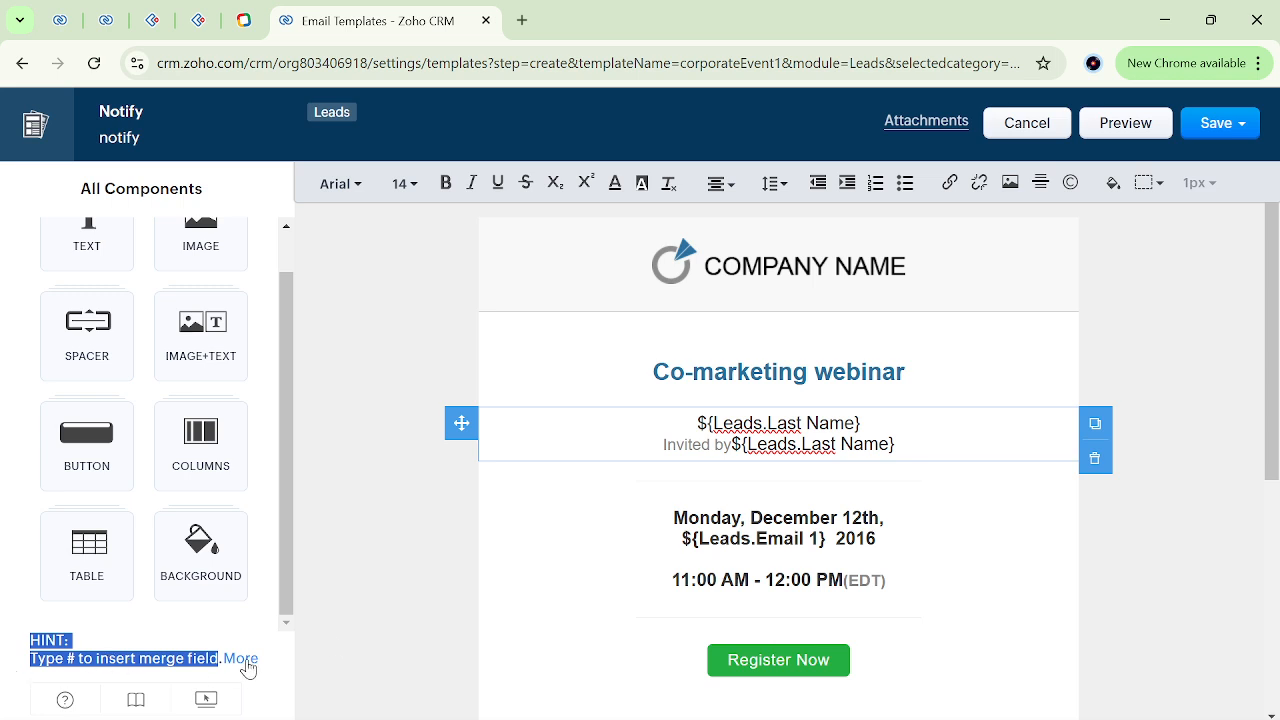
left_click(410, 590)
scroll(780, 460, "down", 4)
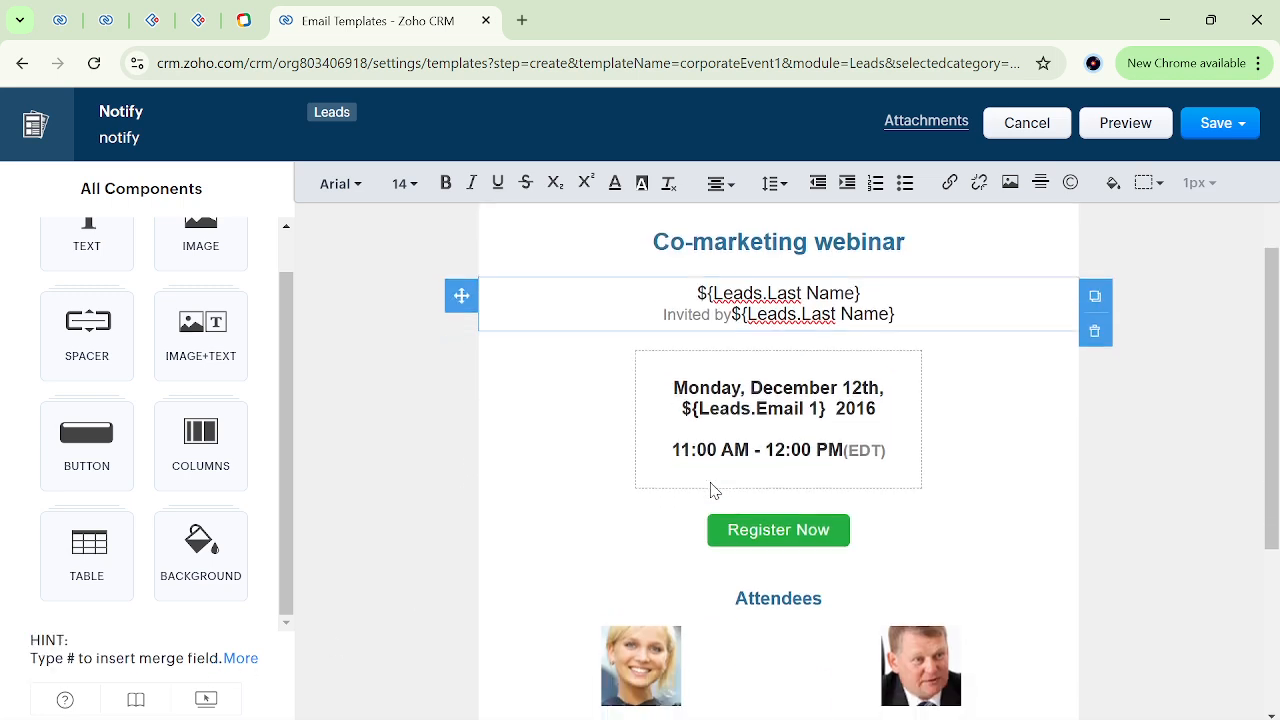
scroll(697, 433, "up", 3)
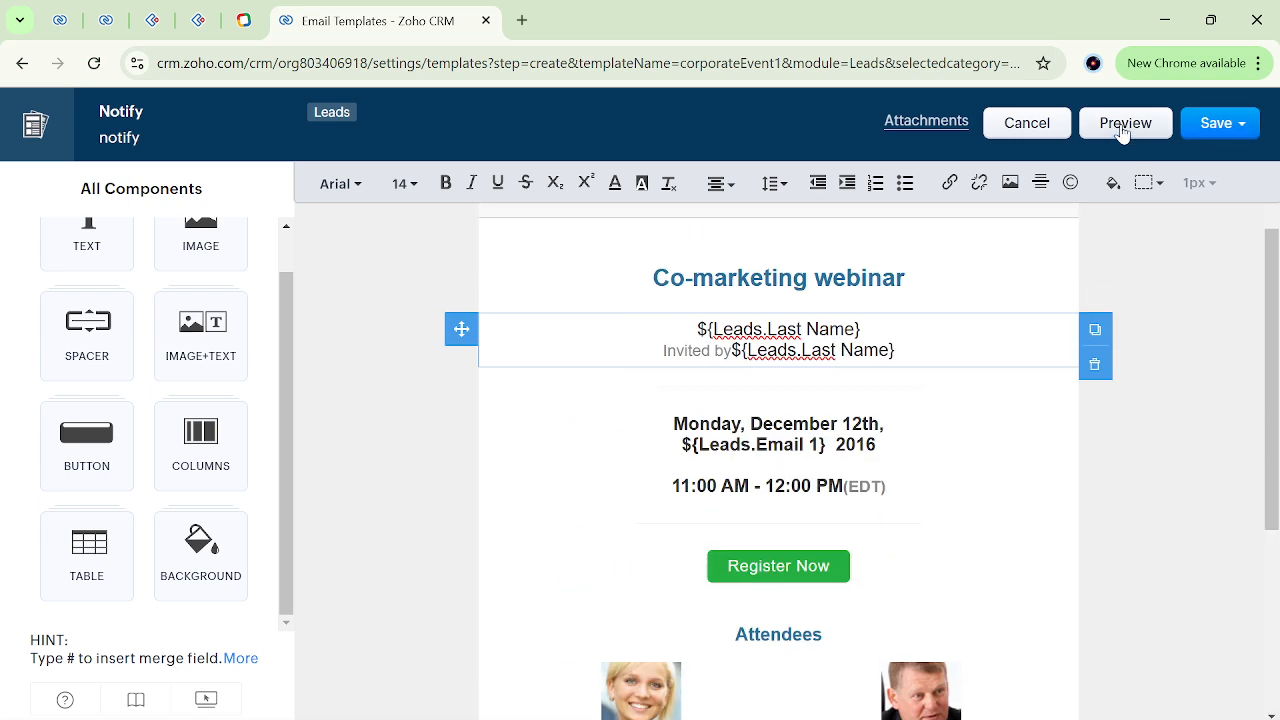
Save the Notify template to the Public Email Templates folder.
left_click(1214, 126)
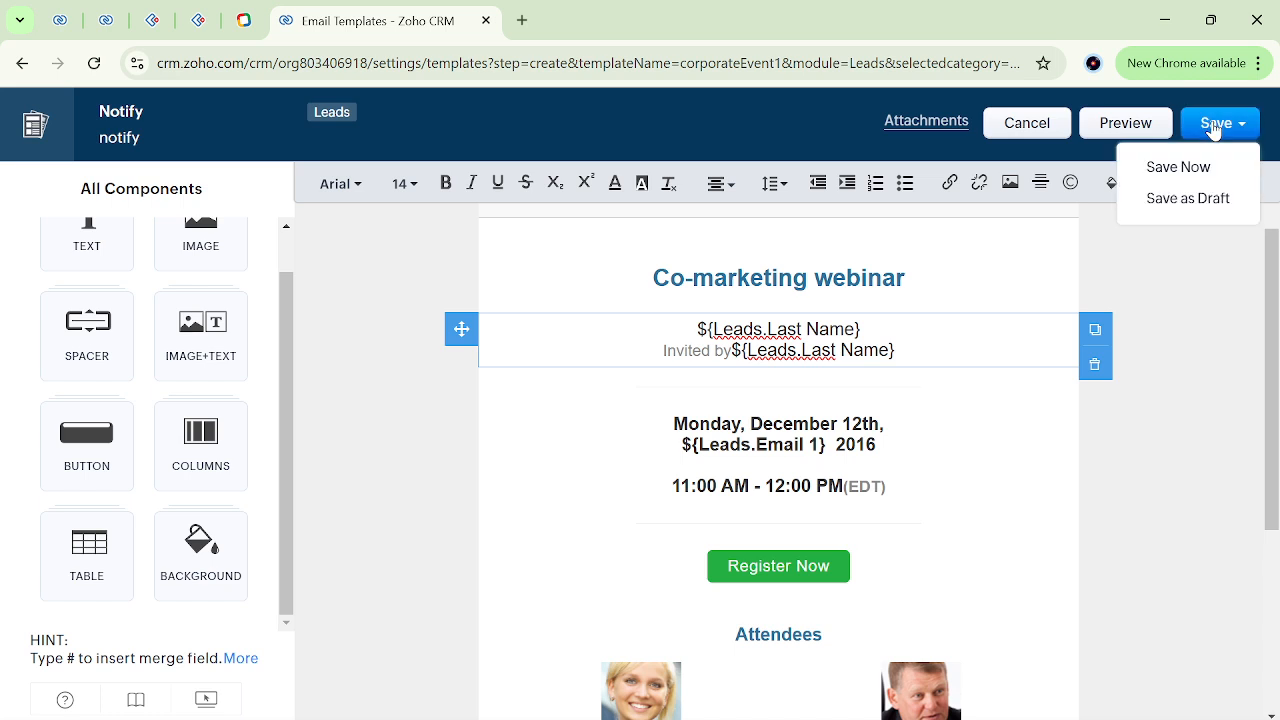
left_click(1180, 168)
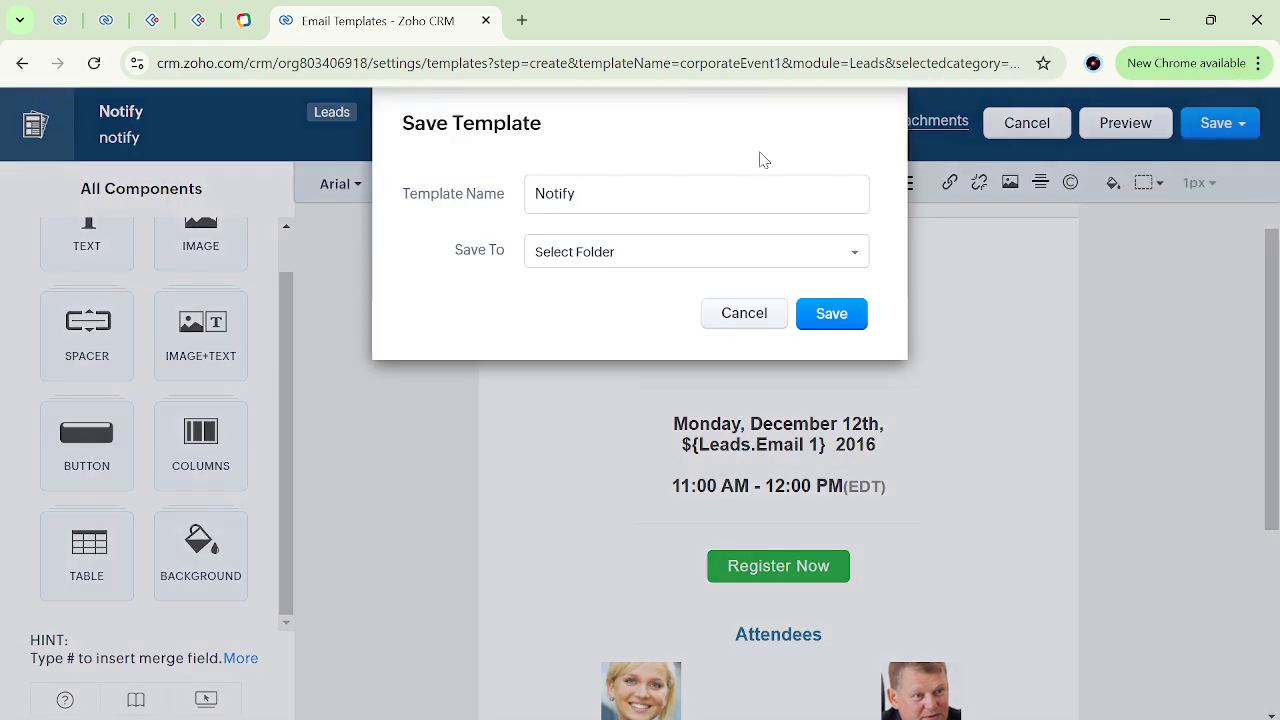
left_click(617, 258)
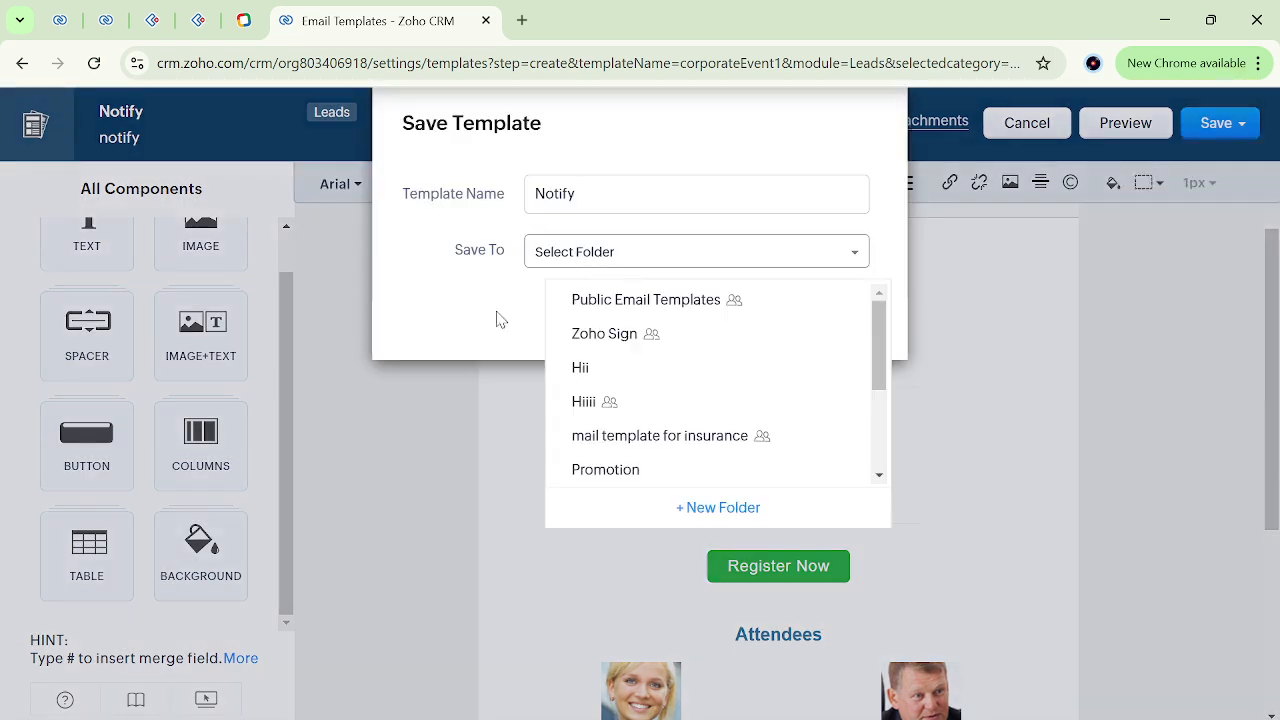
left_click(670, 299)
left_click(829, 318)
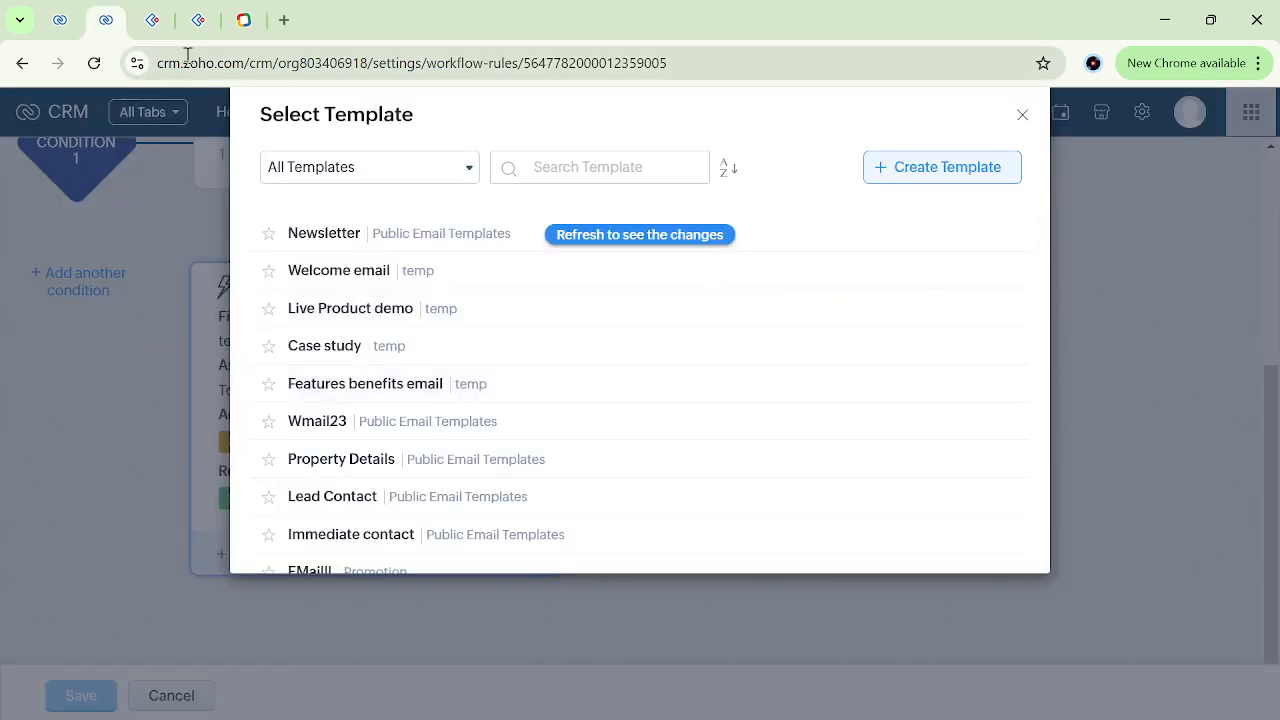
Refresh the template list, choose Notify as the email notification's template, and review the notification's settings.
left_click(645, 237)
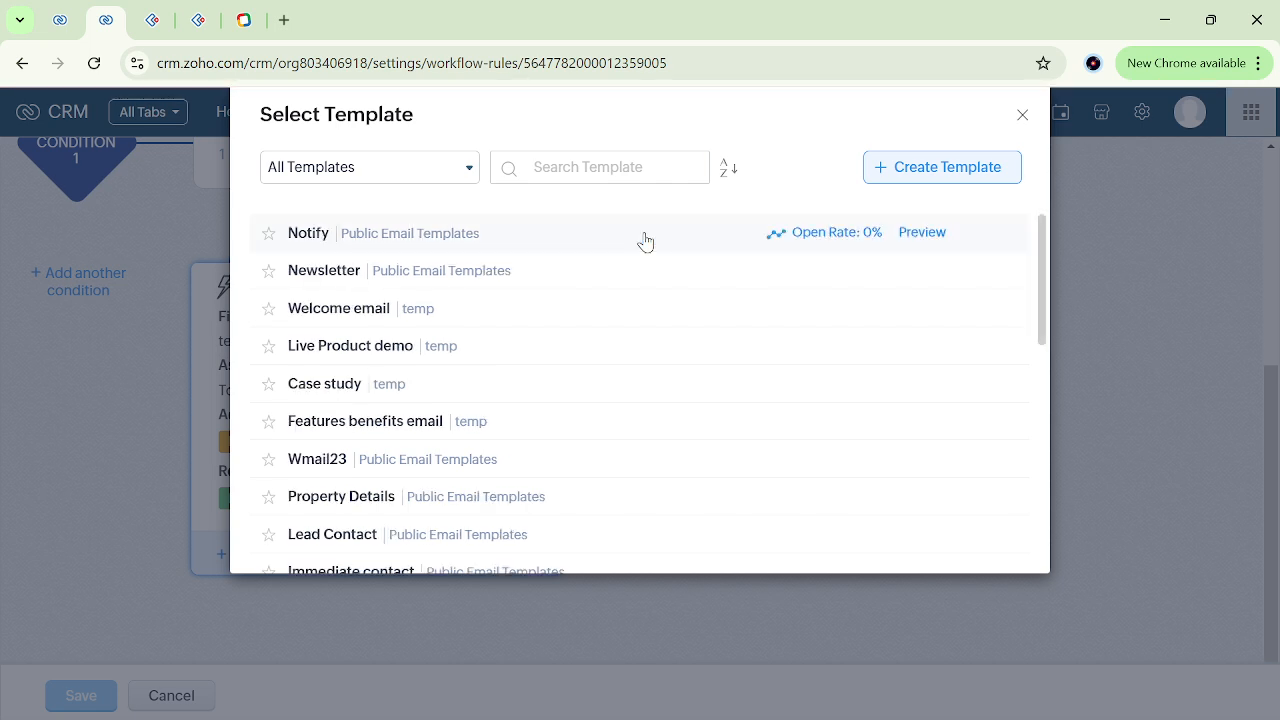
left_click(311, 233)
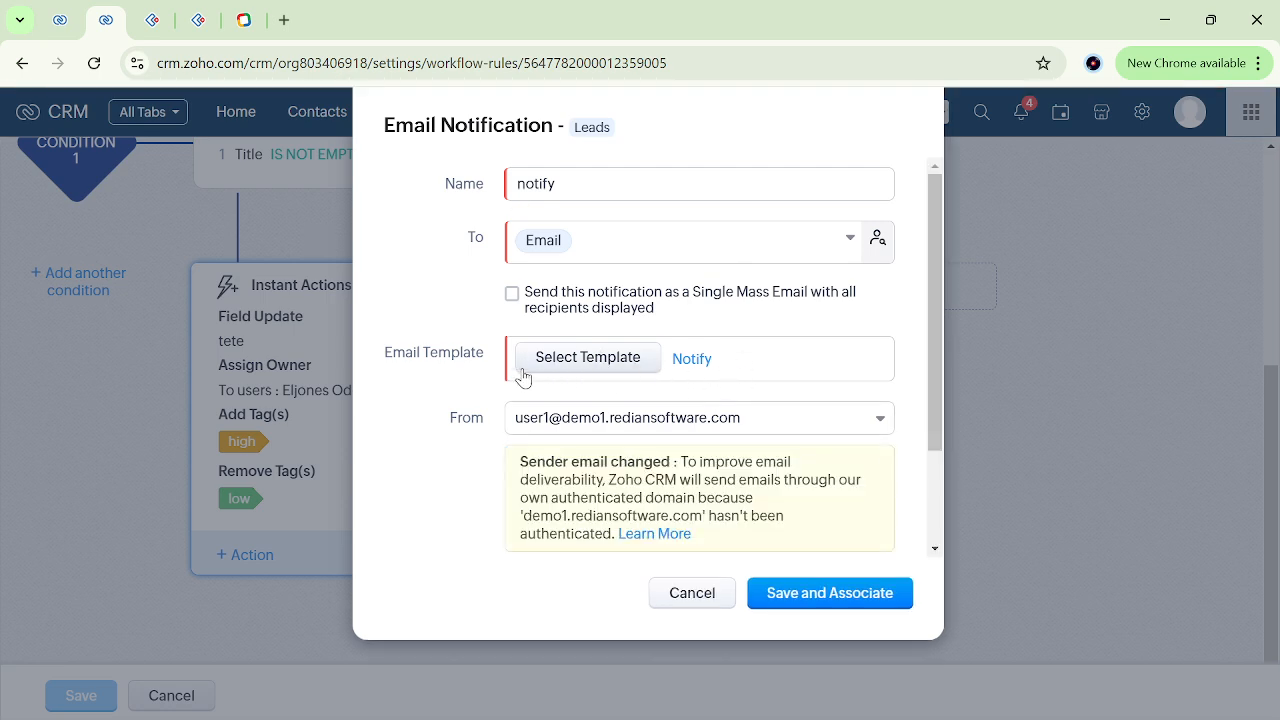
scroll(479, 410, "down", 1)
scroll(479, 410, "down", 1)
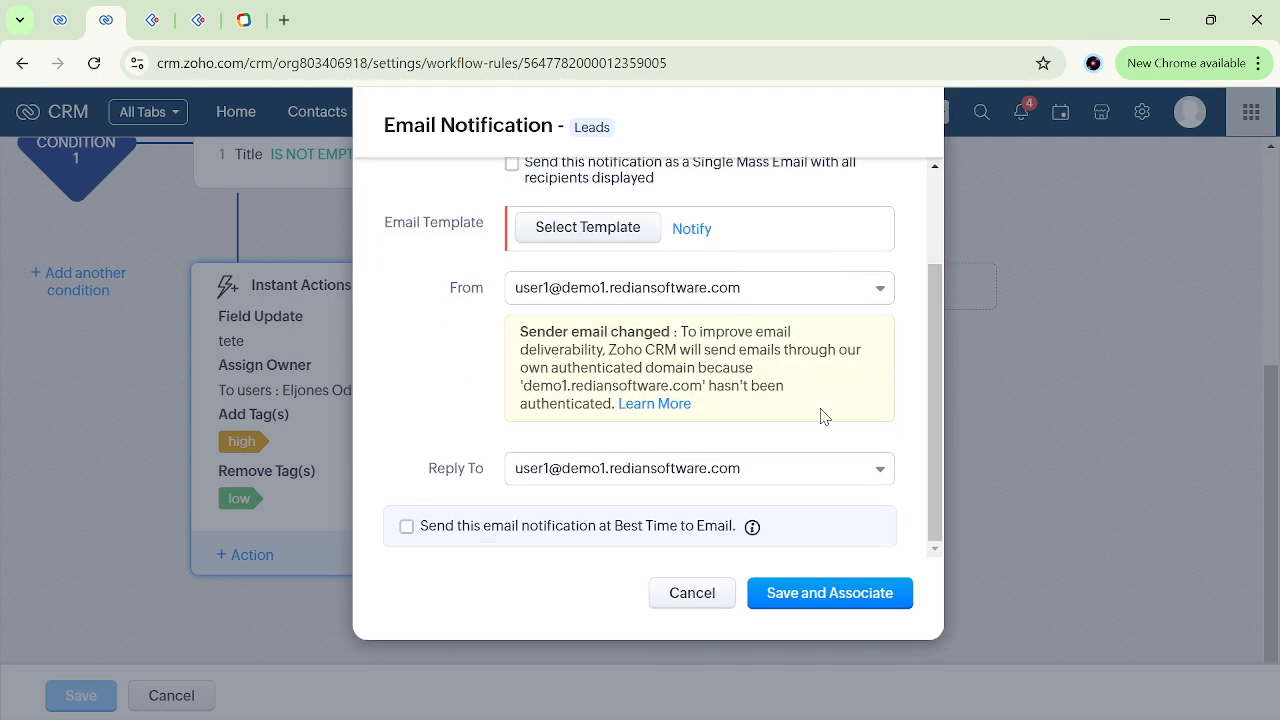
scroll(823, 416, "up", 1)
scroll(680, 460, "up", 1)
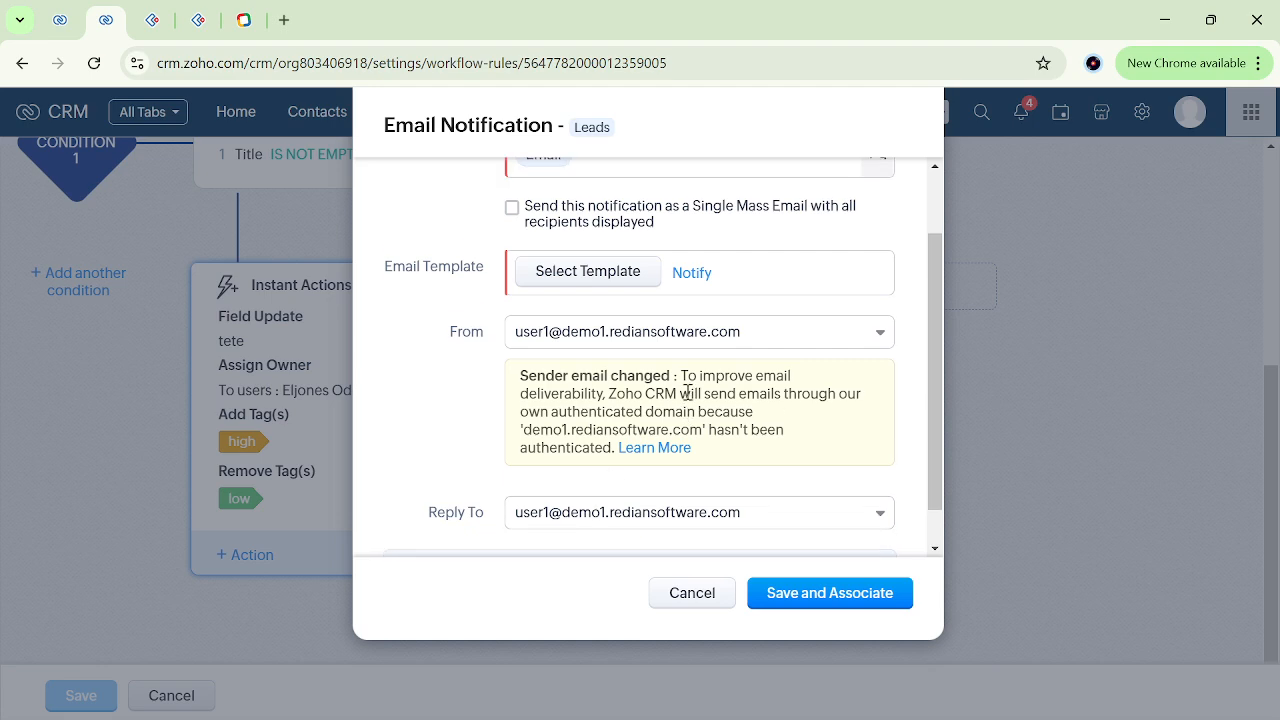
scroll(687, 393, "up", 2)
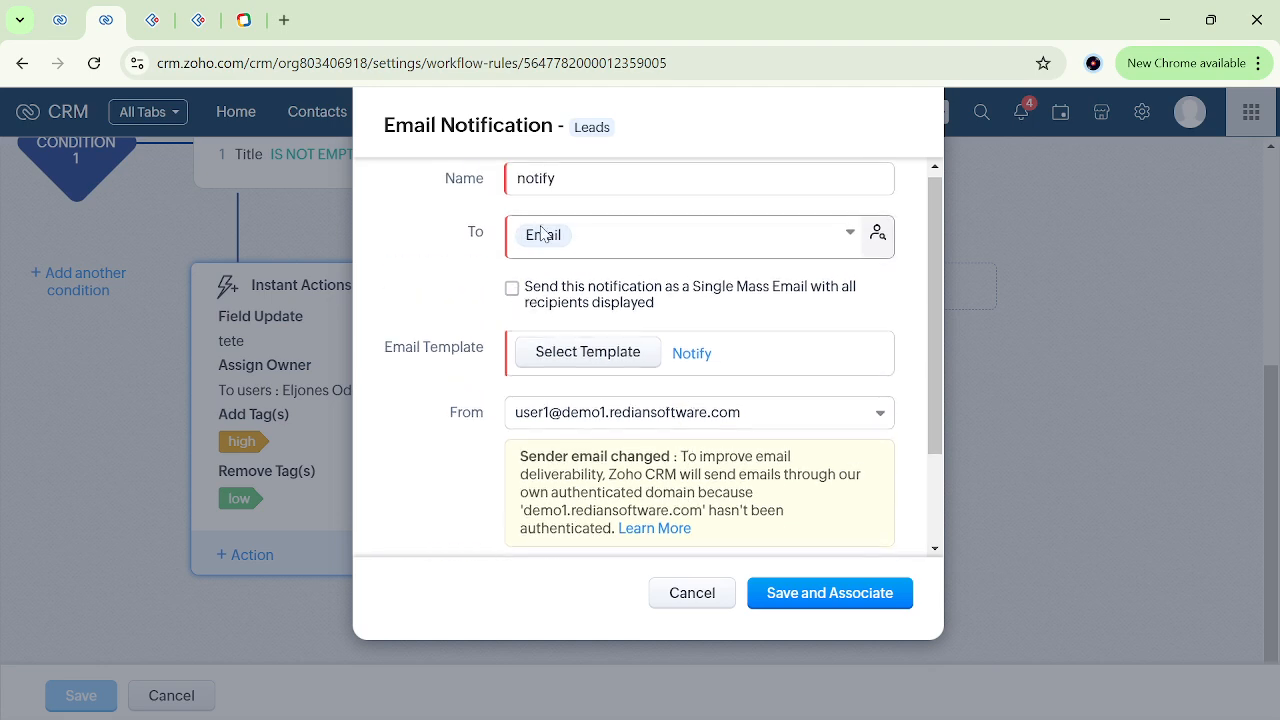
scroll(620, 258, "up", 1)
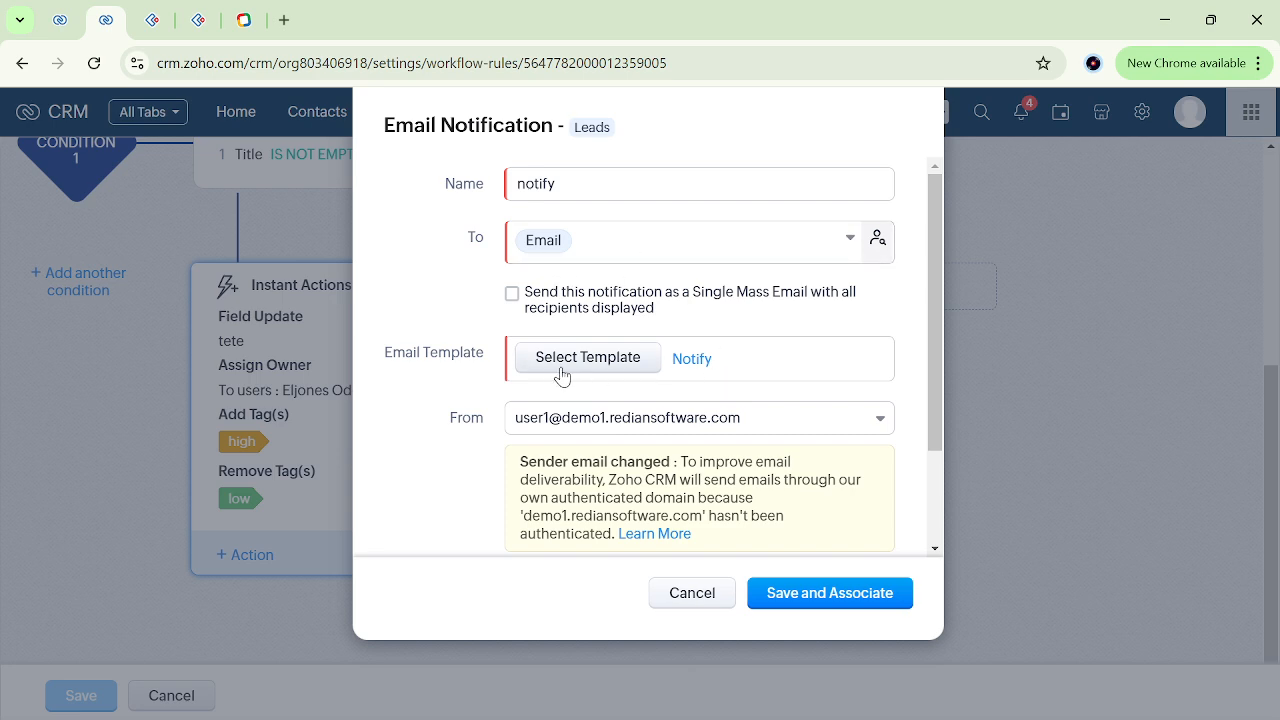
Save the notify email notification, associate it with the instant actions and save the workflow rule.
left_click(838, 605)
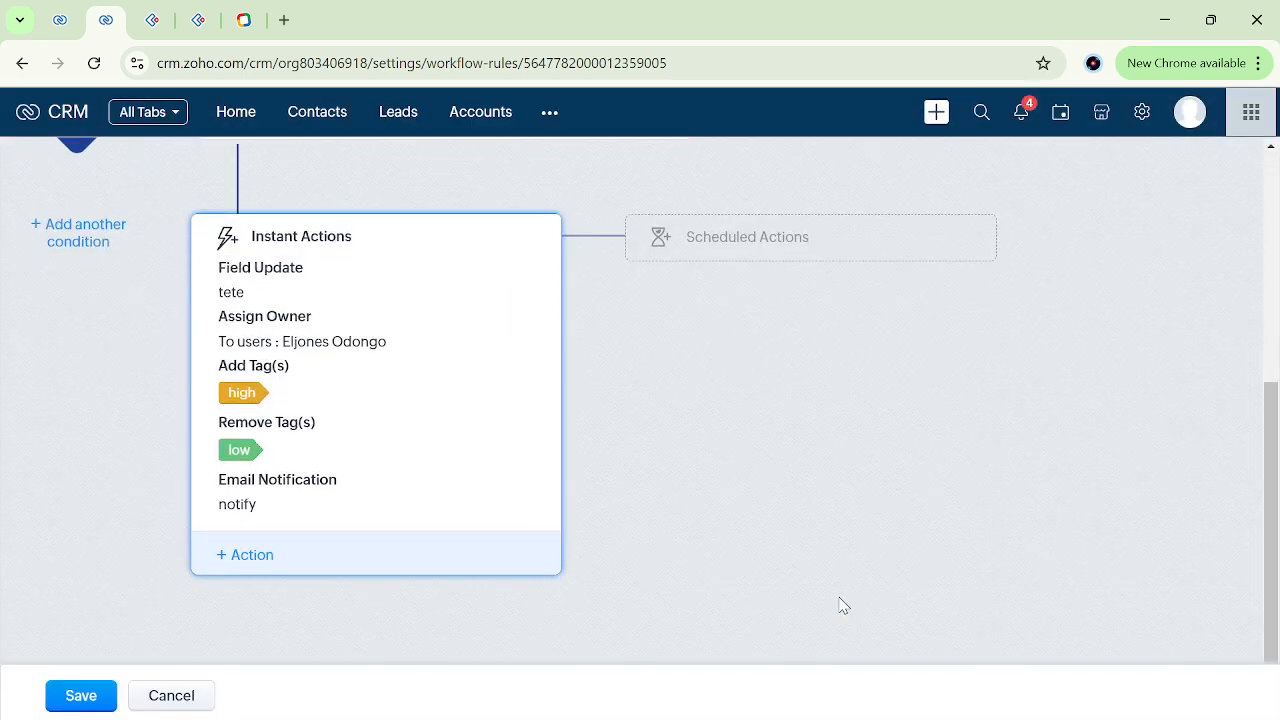
left_click(88, 694)
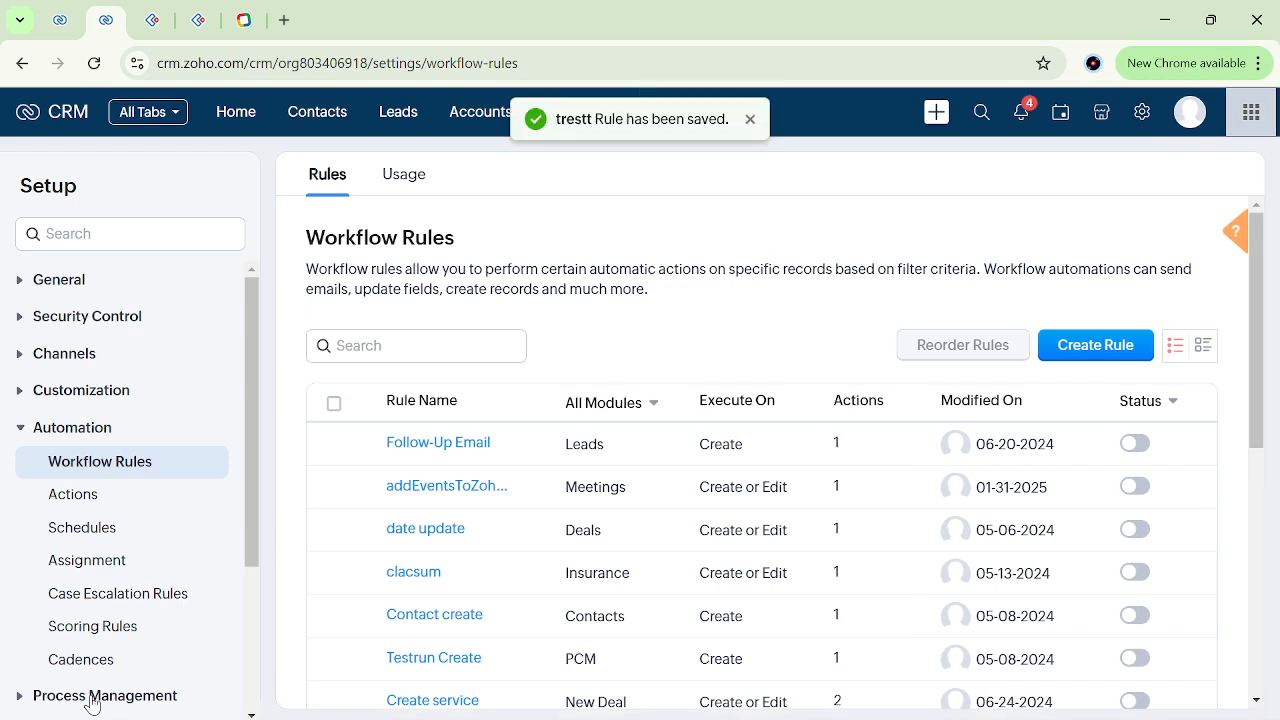
Return to the open lead record and set its Title to "tttn" to trigger the workflow rule.
left_click(57, 22)
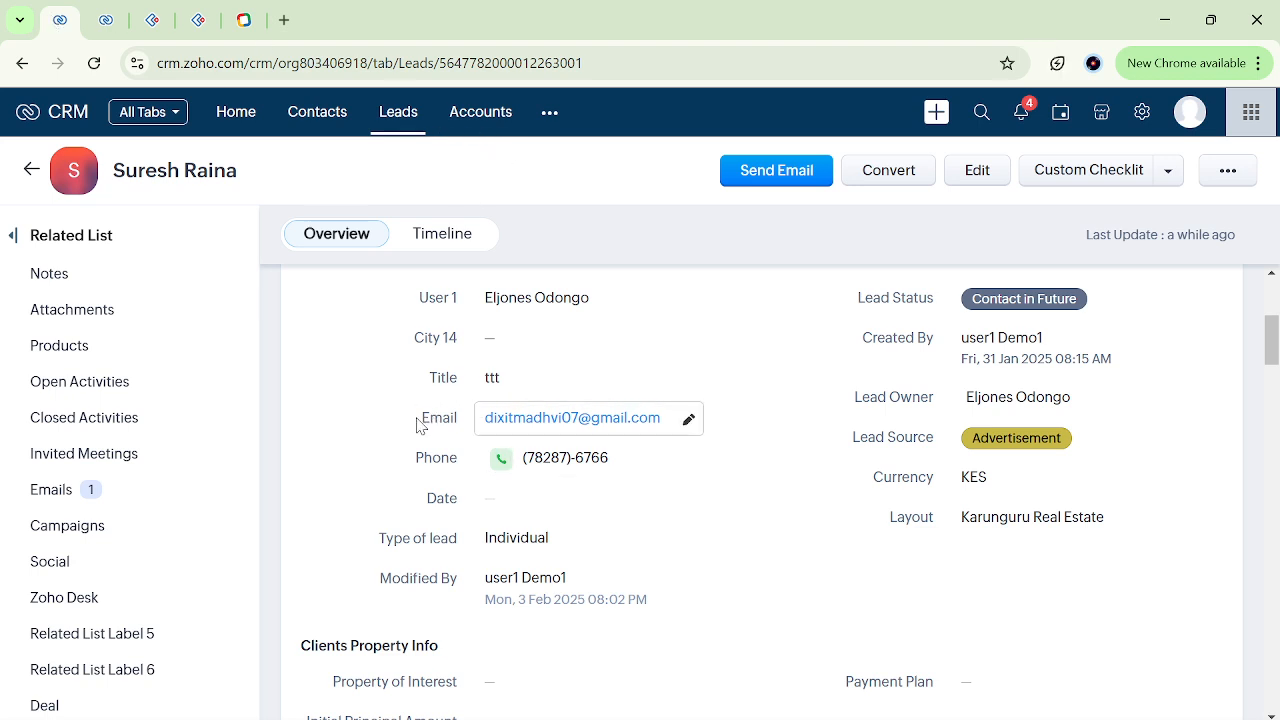
double_click(445, 497)
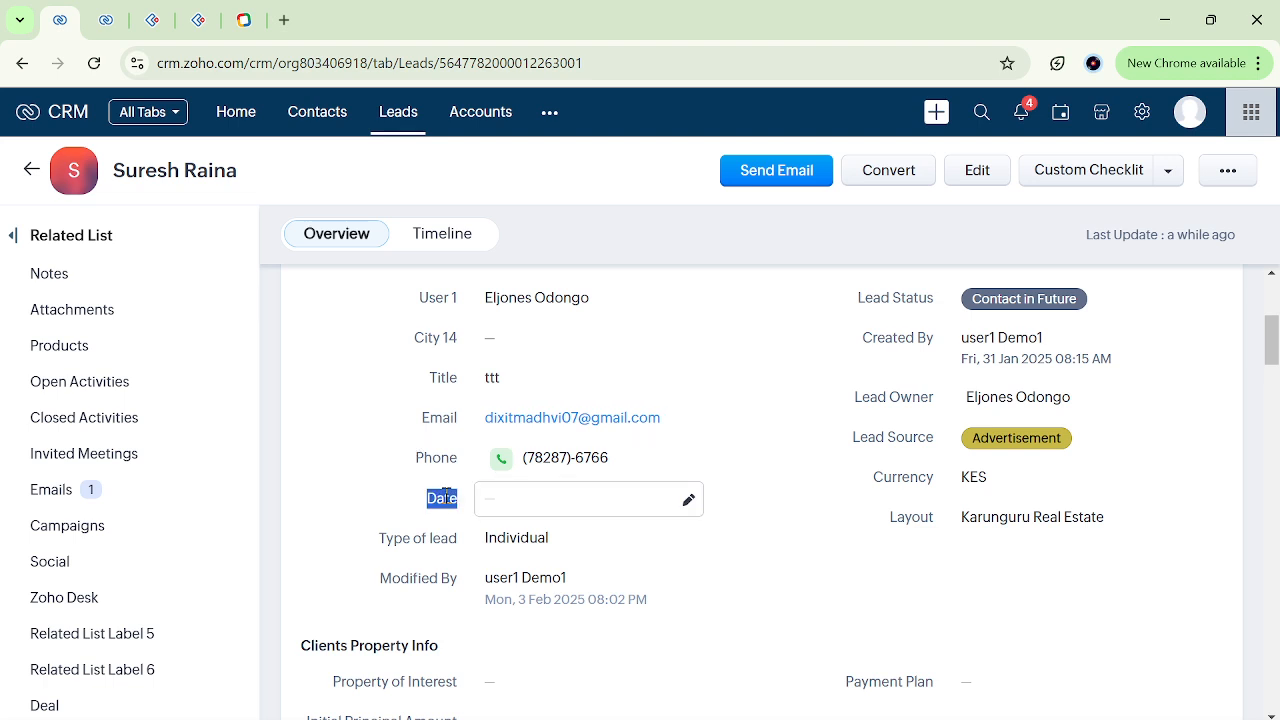
left_click(445, 497)
left_click(575, 380)
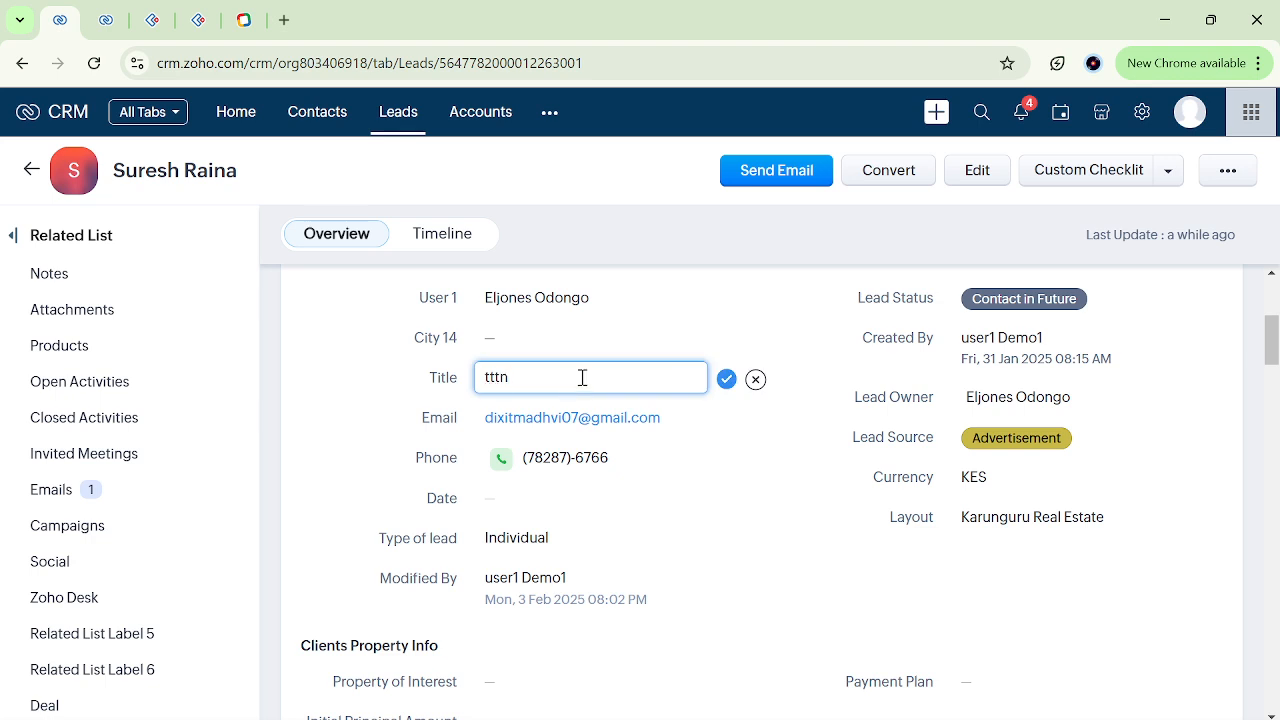
left_click(726, 380)
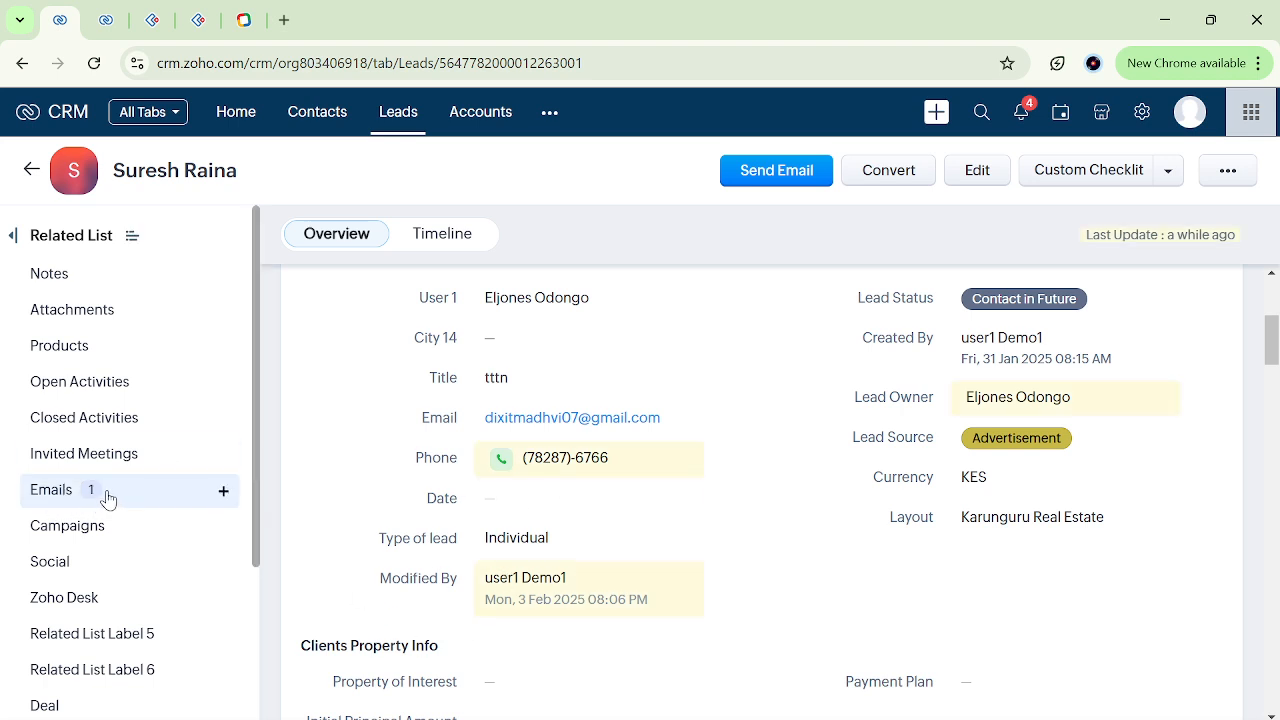
Reload the lead record and open the workflow-sent notify email from its list of emails.
left_click(97, 68)
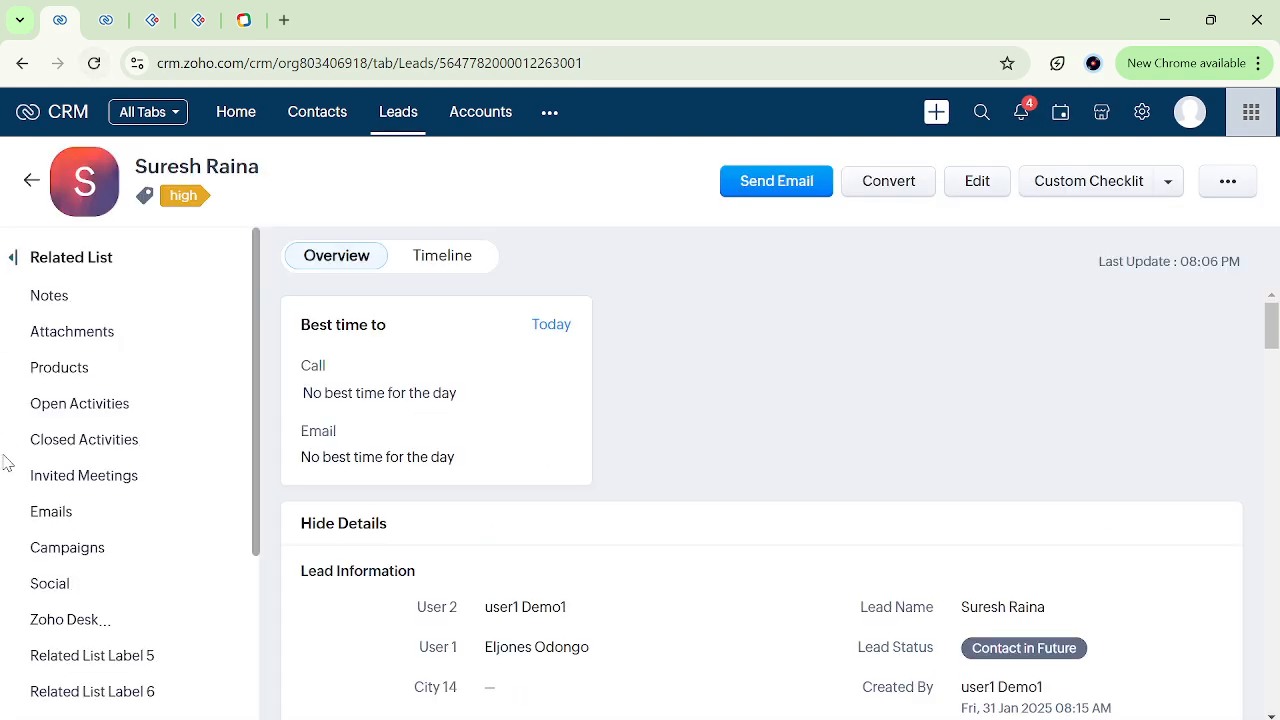
left_click(70, 522)
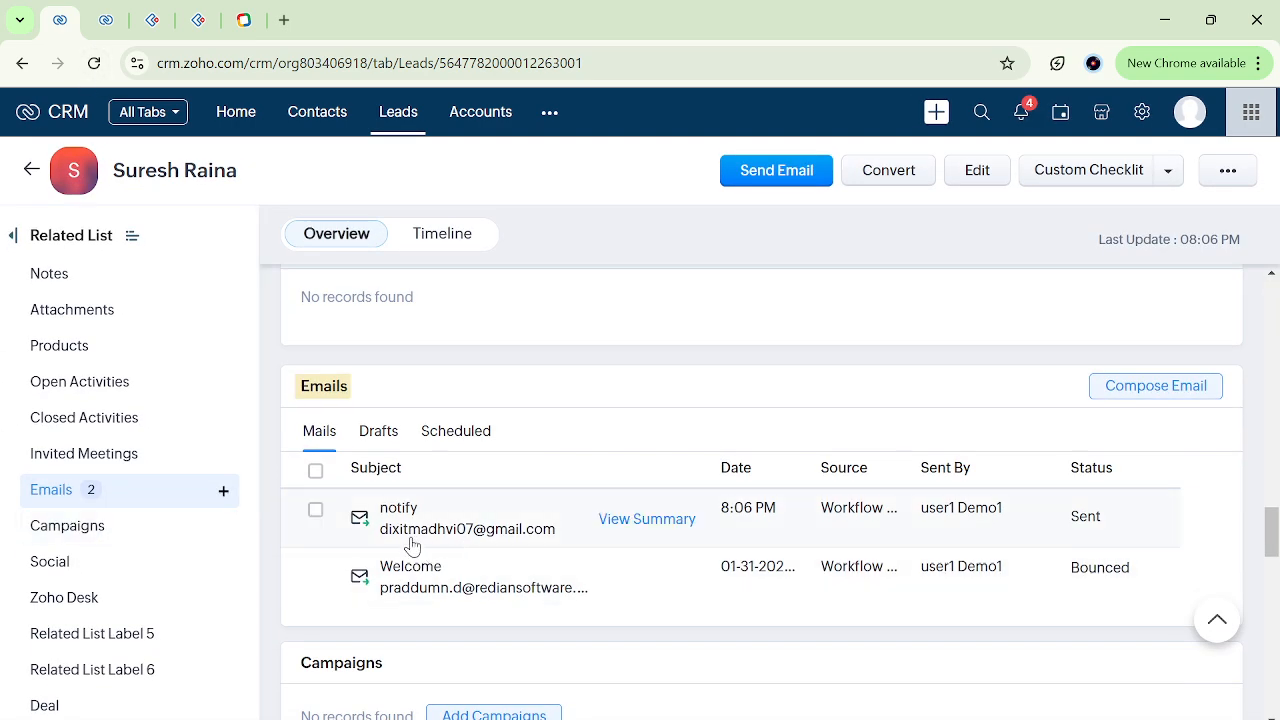
left_click(532, 537)
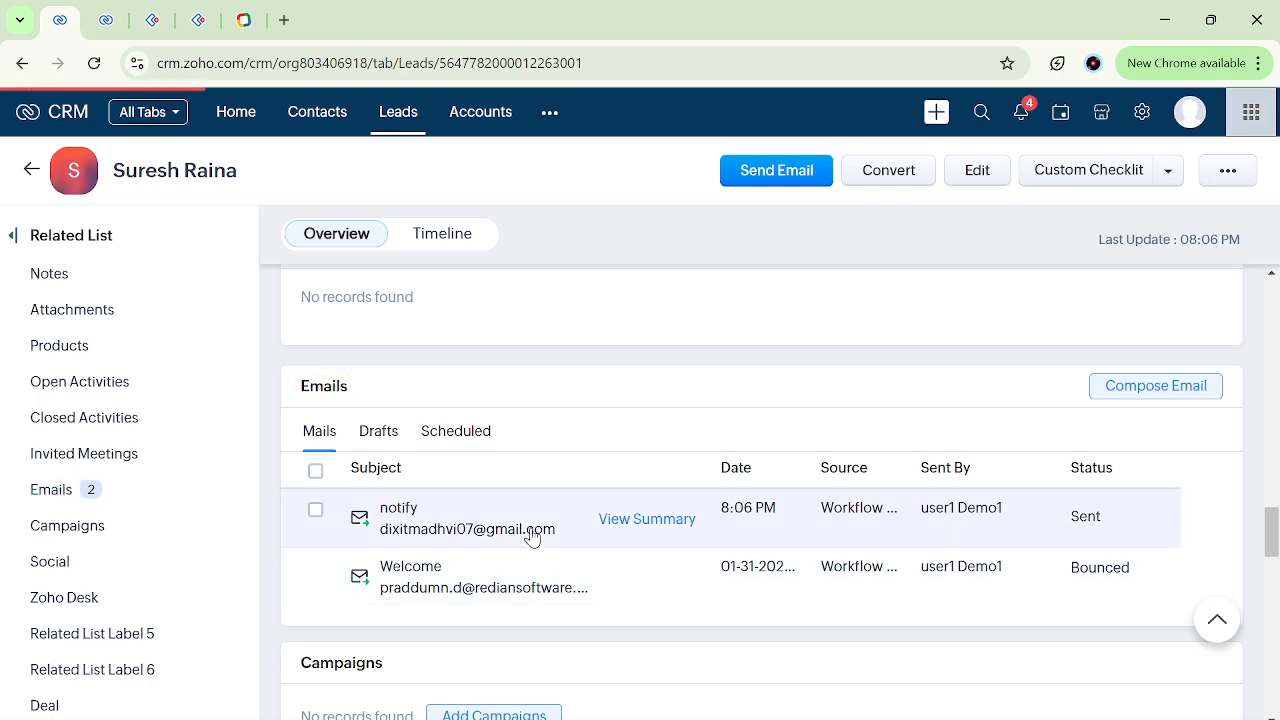
Examine the sent notify email's header, merge-field names, webinar date and attendees section, and close the email.
scroll(743, 592, "down", 2)
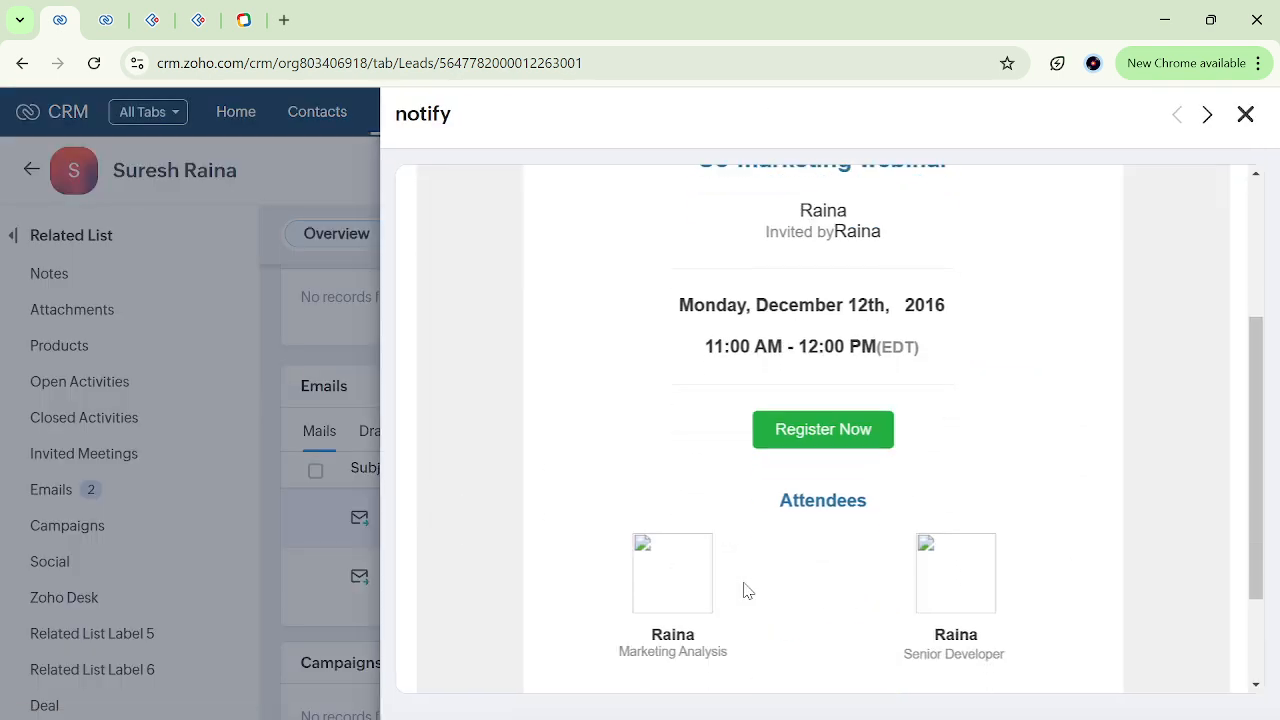
scroll(743, 592, "down", 2)
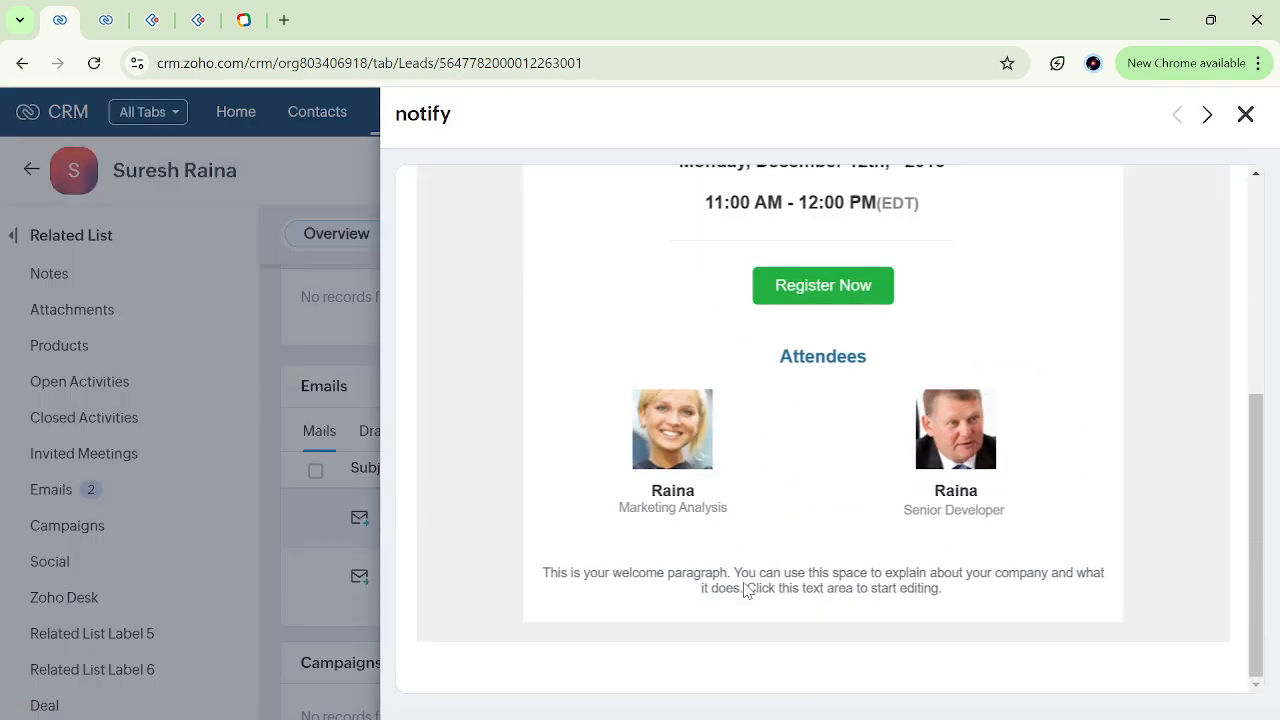
scroll(745, 590, "up", 3)
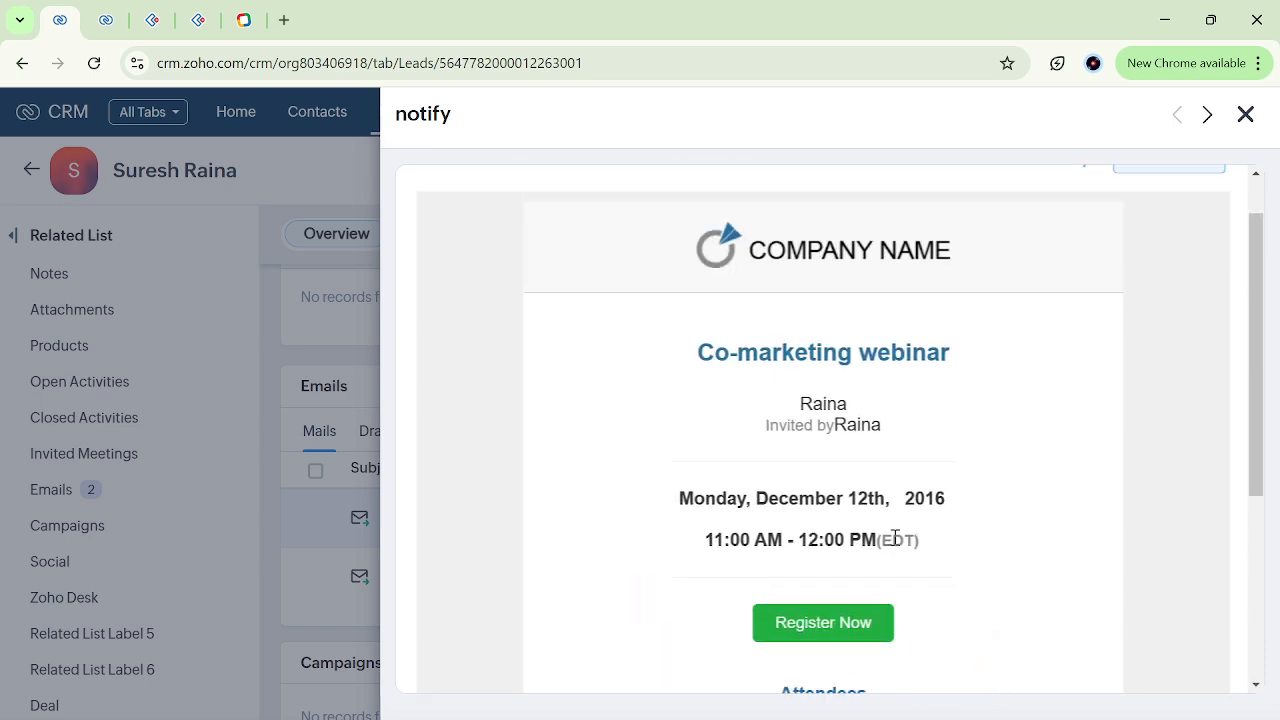
scroll(845, 507, "up", 1)
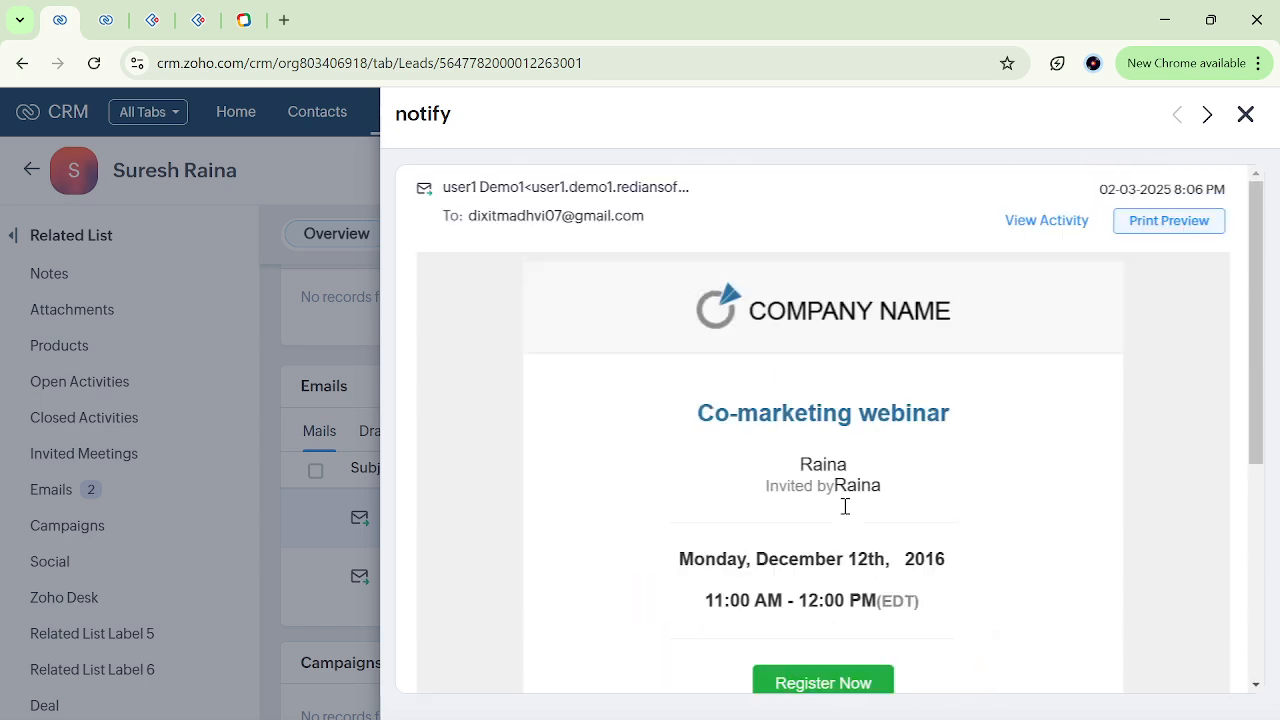
scroll(845, 513, "down", 3)
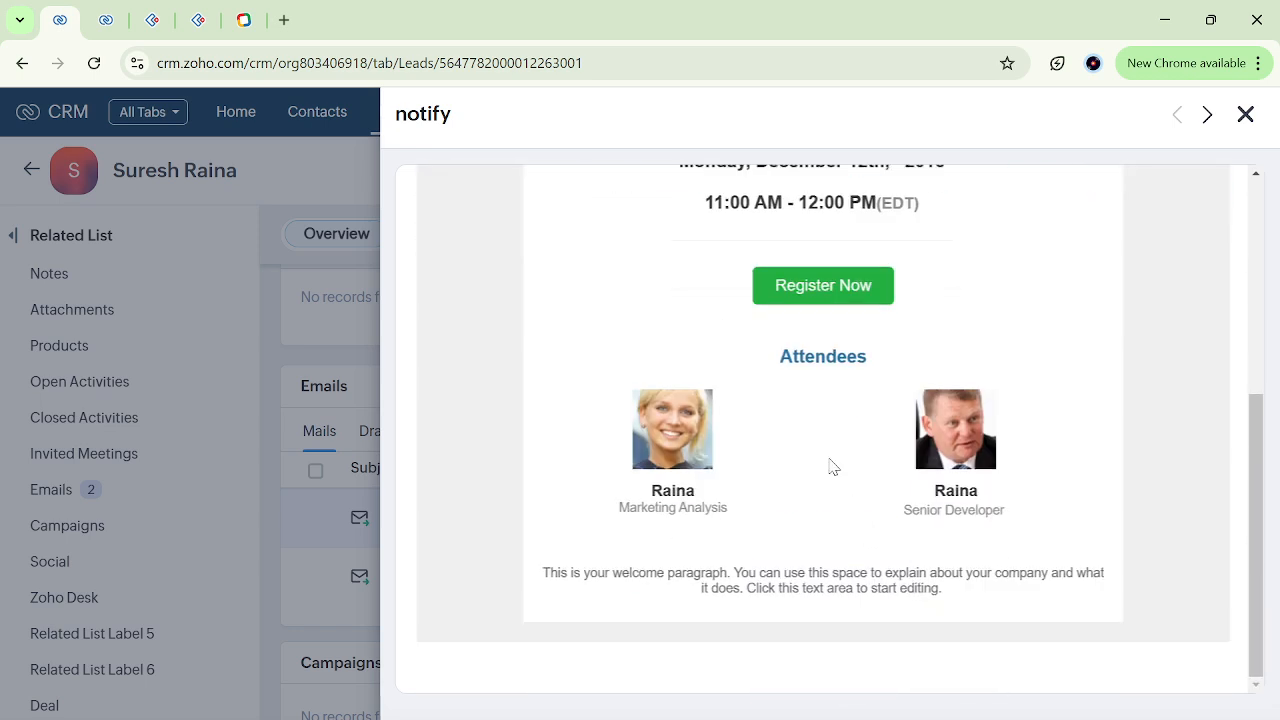
scroll(871, 286, "up", 1)
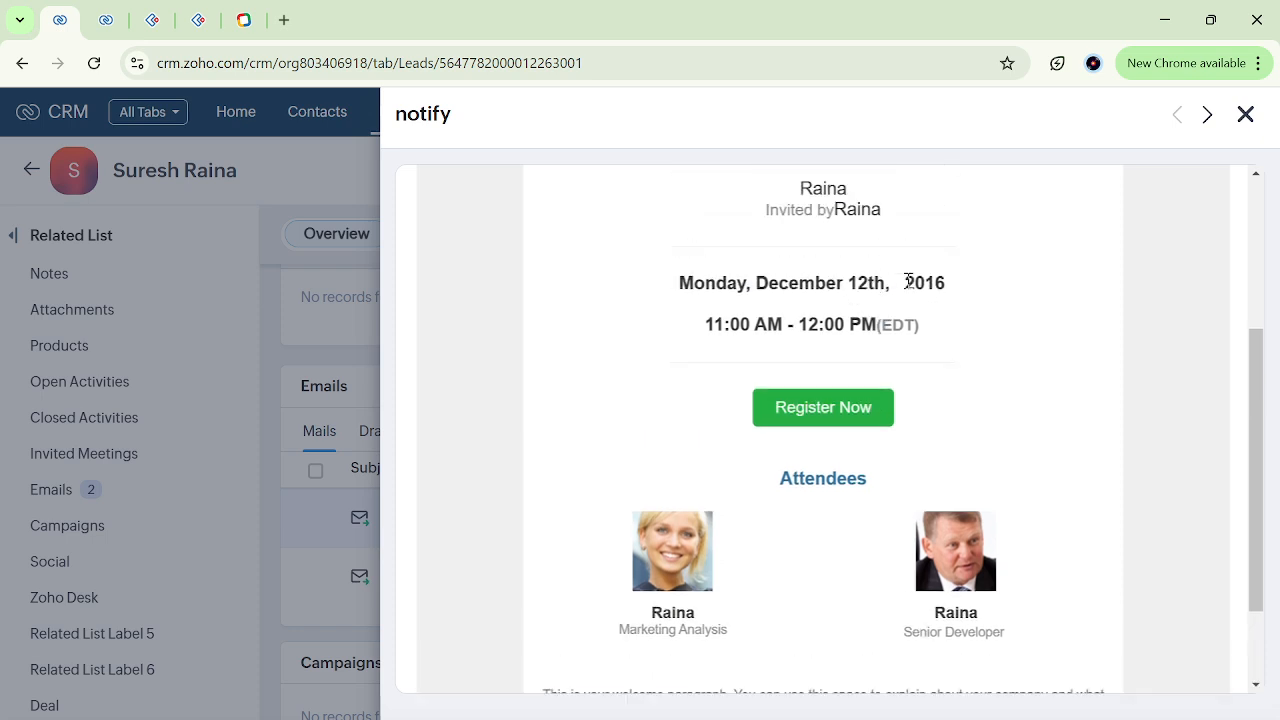
left_click_drag(905, 282, 890, 282)
left_click(889, 282)
scroll(806, 355, "down", 2)
scroll(805, 350, "up", 4)
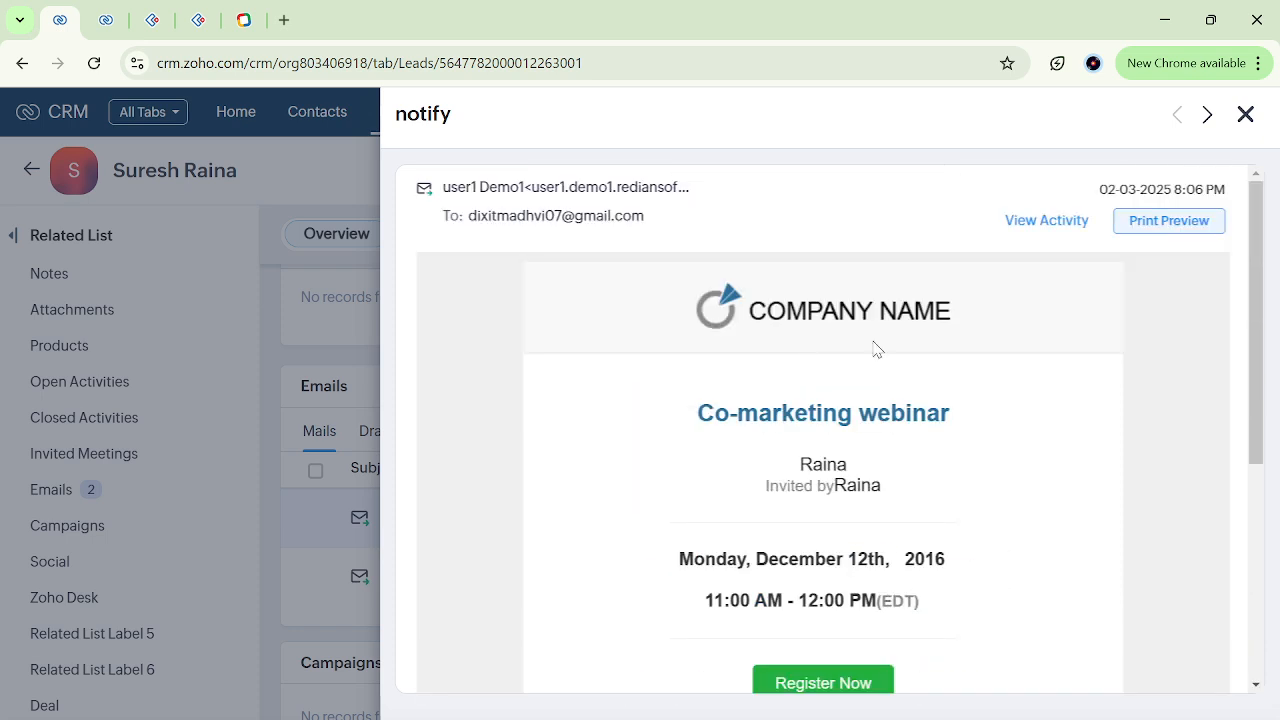
left_click(1246, 116)
Review the lead's field values and email list, and open its timeline history of workflow actions.
scroll(457, 437, "up", 8)
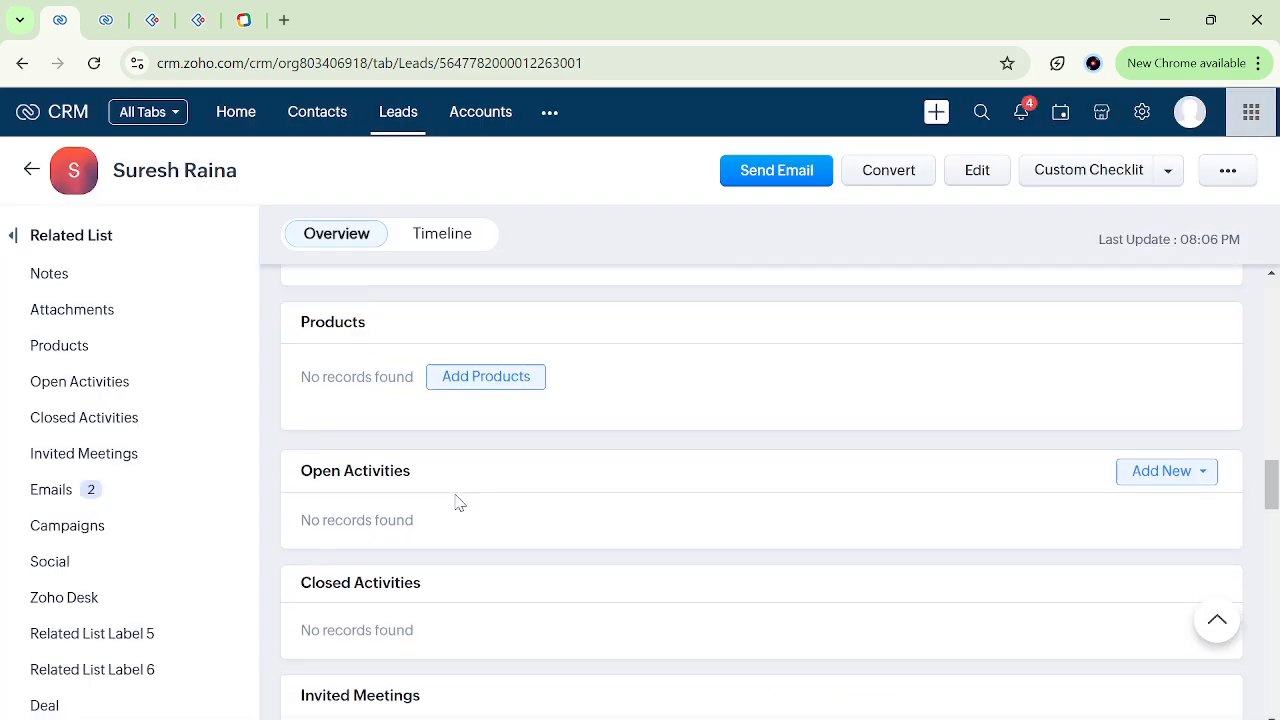
scroll(457, 503, "up", 15)
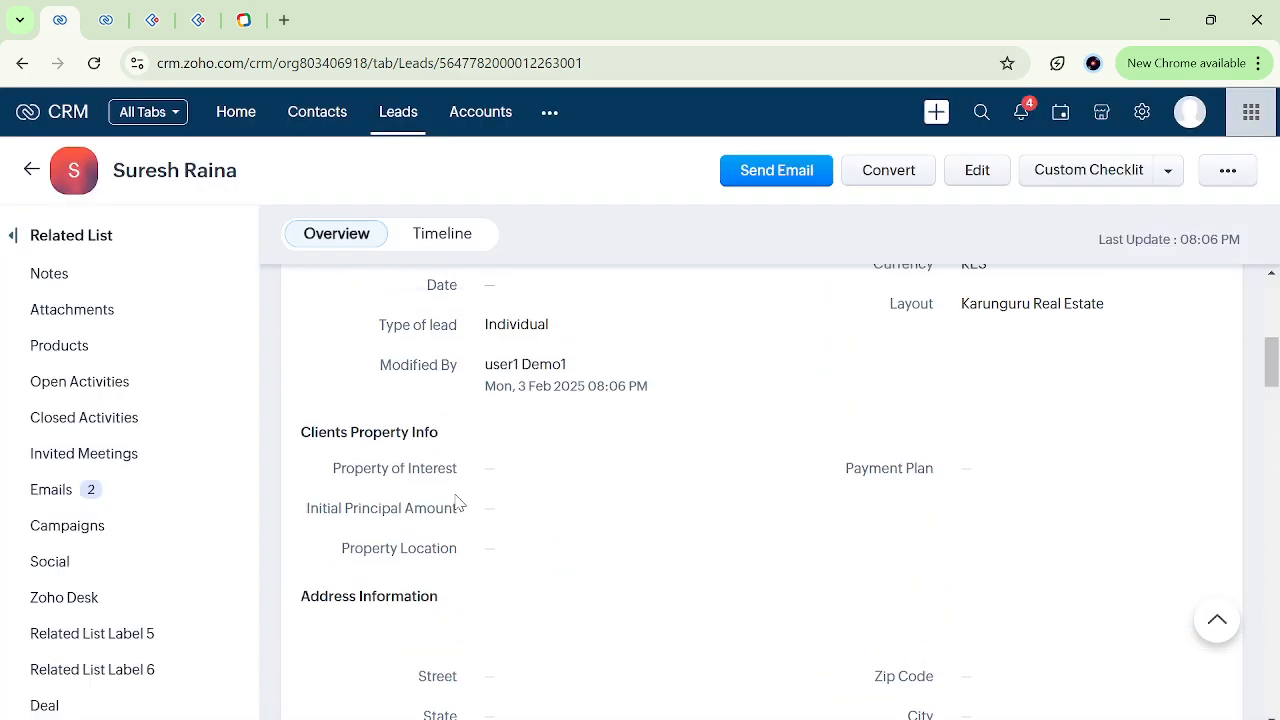
scroll(466, 420, "up", 3)
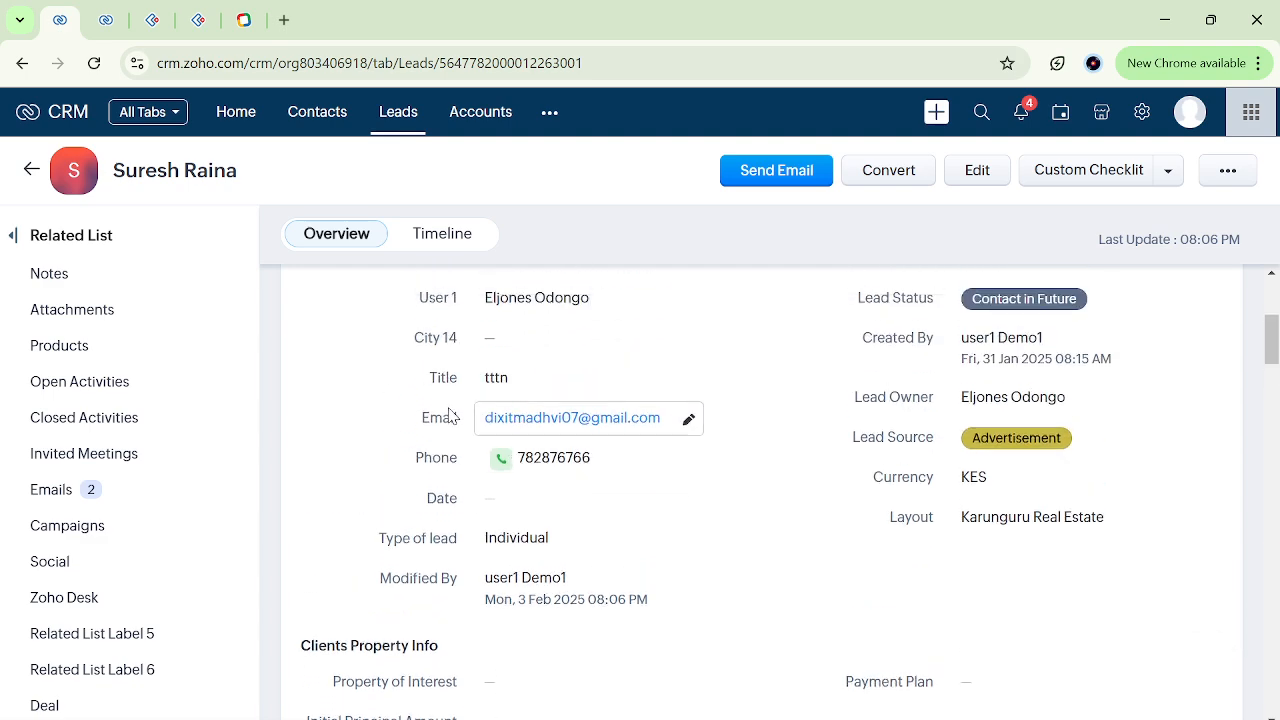
scroll(594, 486, "up", 3)
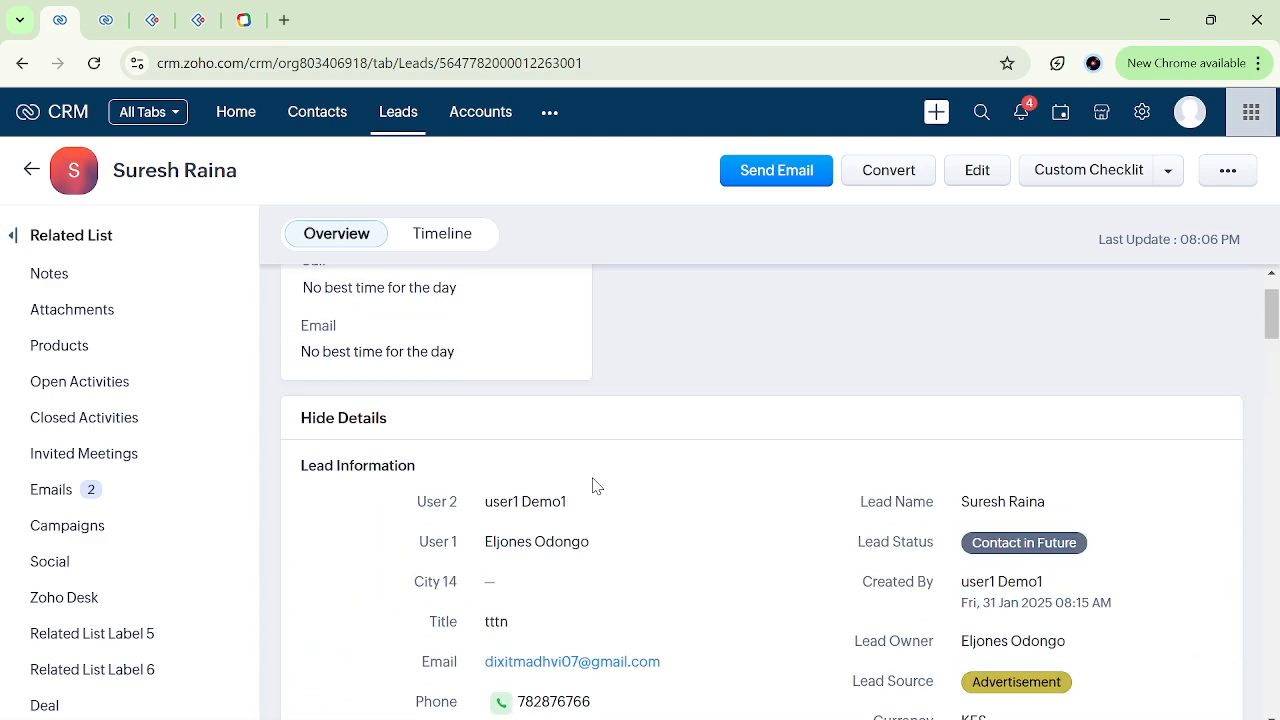
scroll(594, 486, "down", 20)
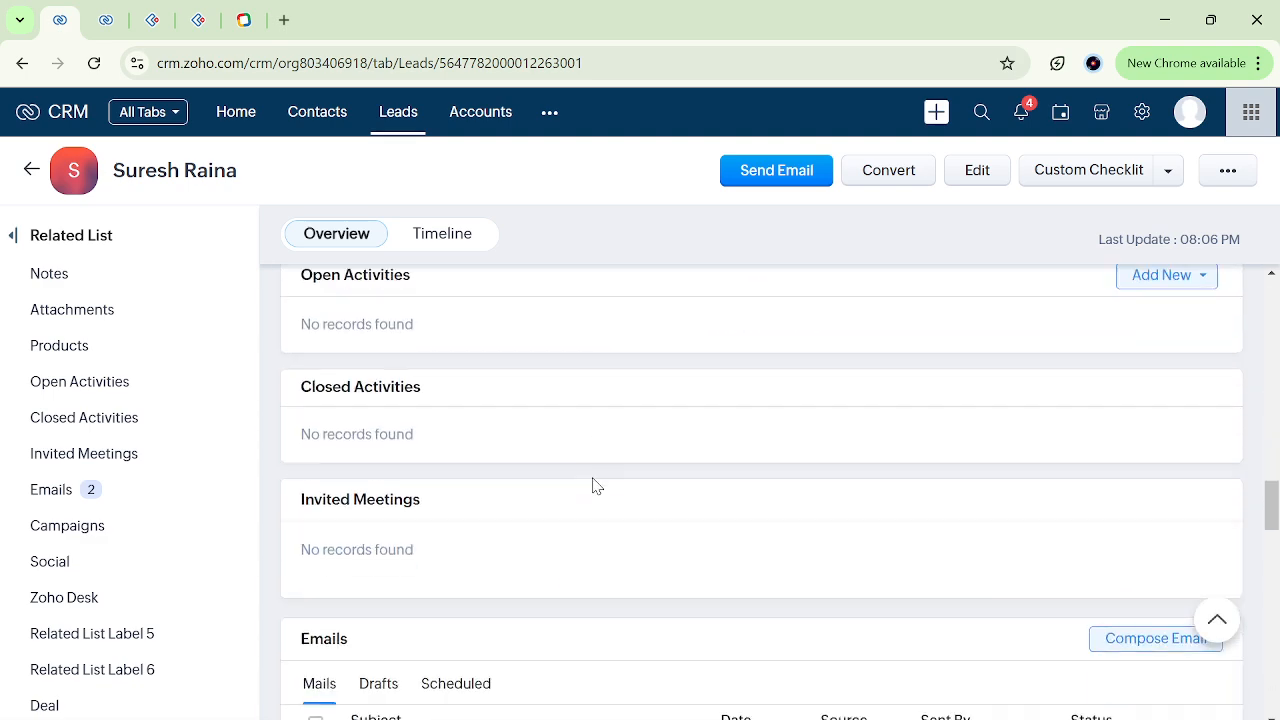
scroll(594, 486, "up", 1)
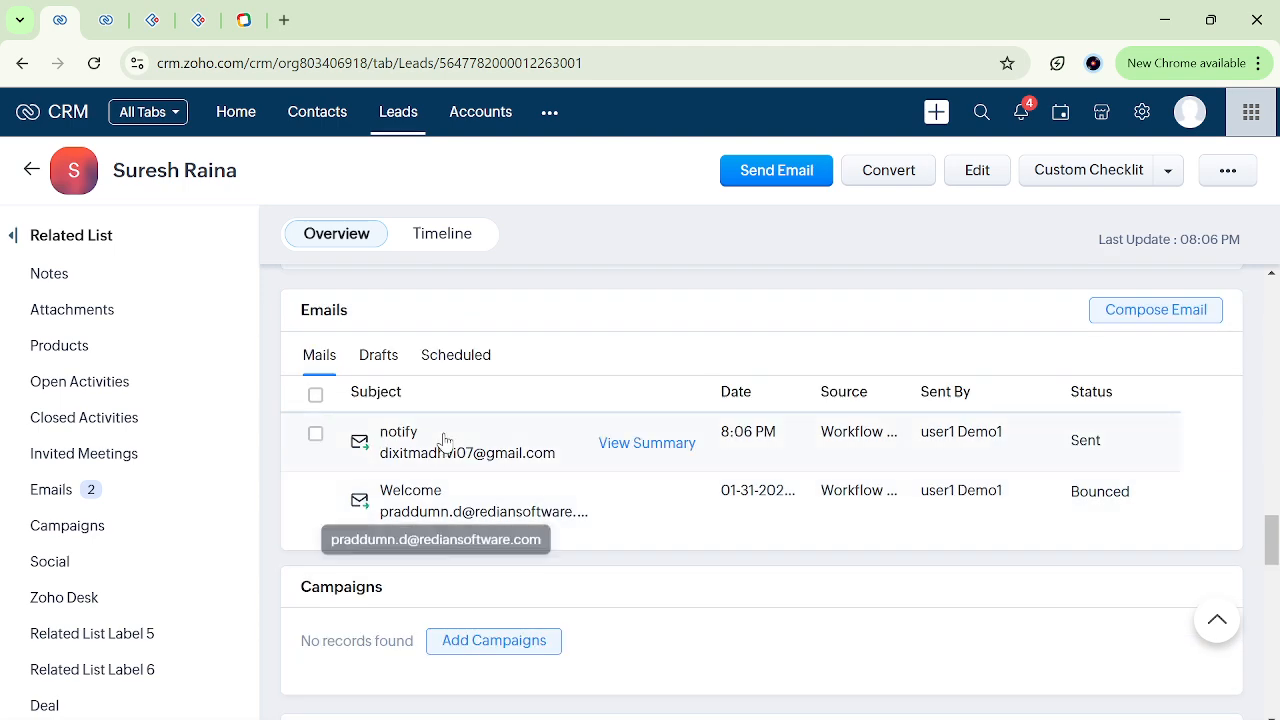
left_click(447, 240)
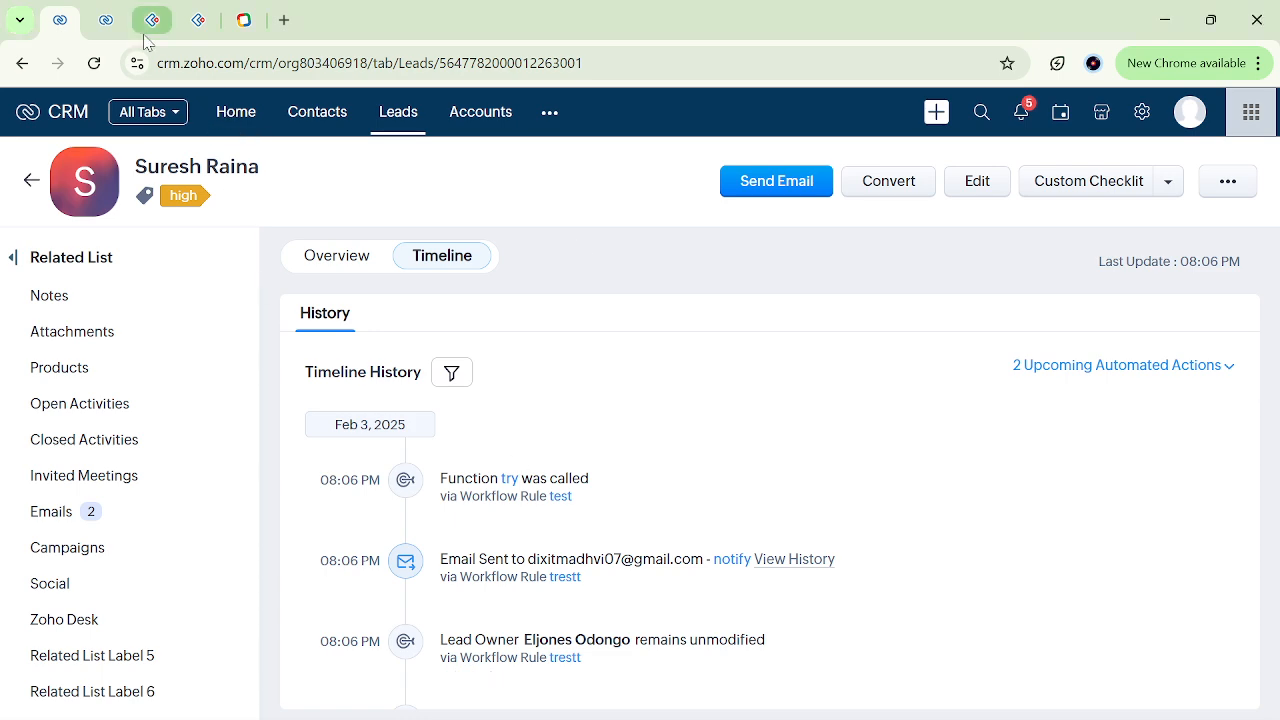
Switch to the browser tab with the workflow rules and look through the list down to the trestt rule.
left_click(106, 20)
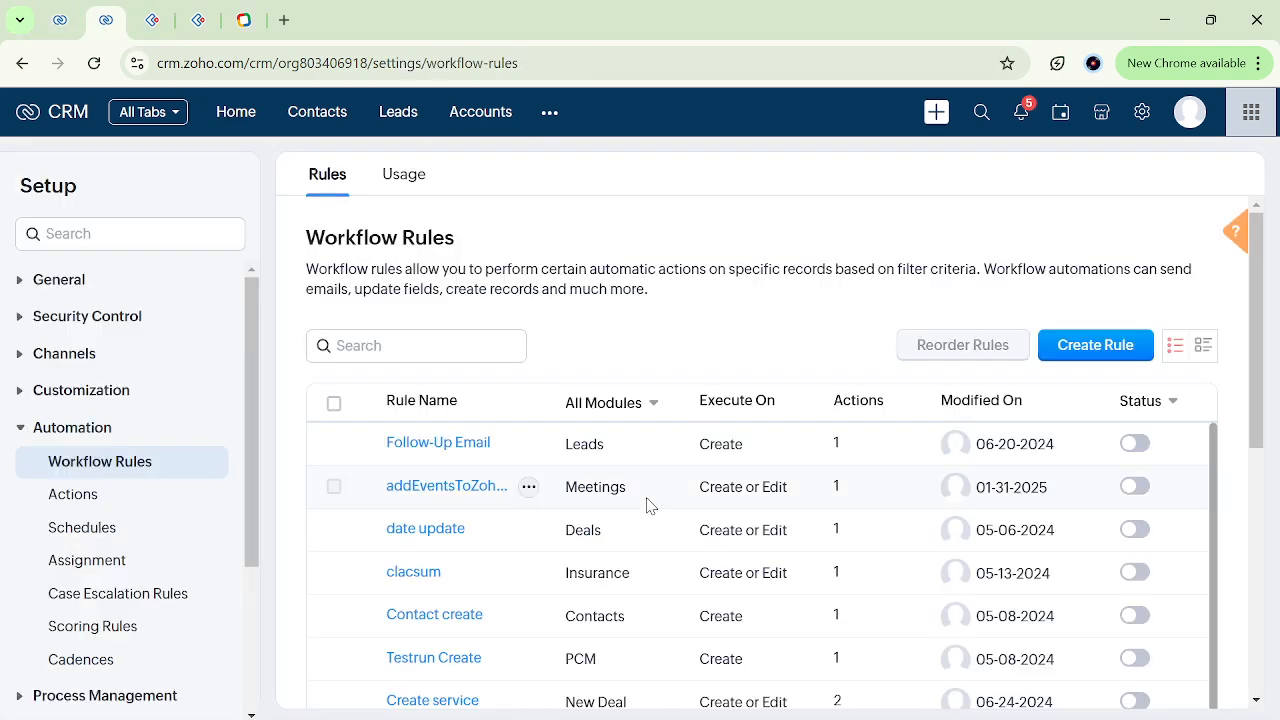
scroll(646, 505, "down", 5)
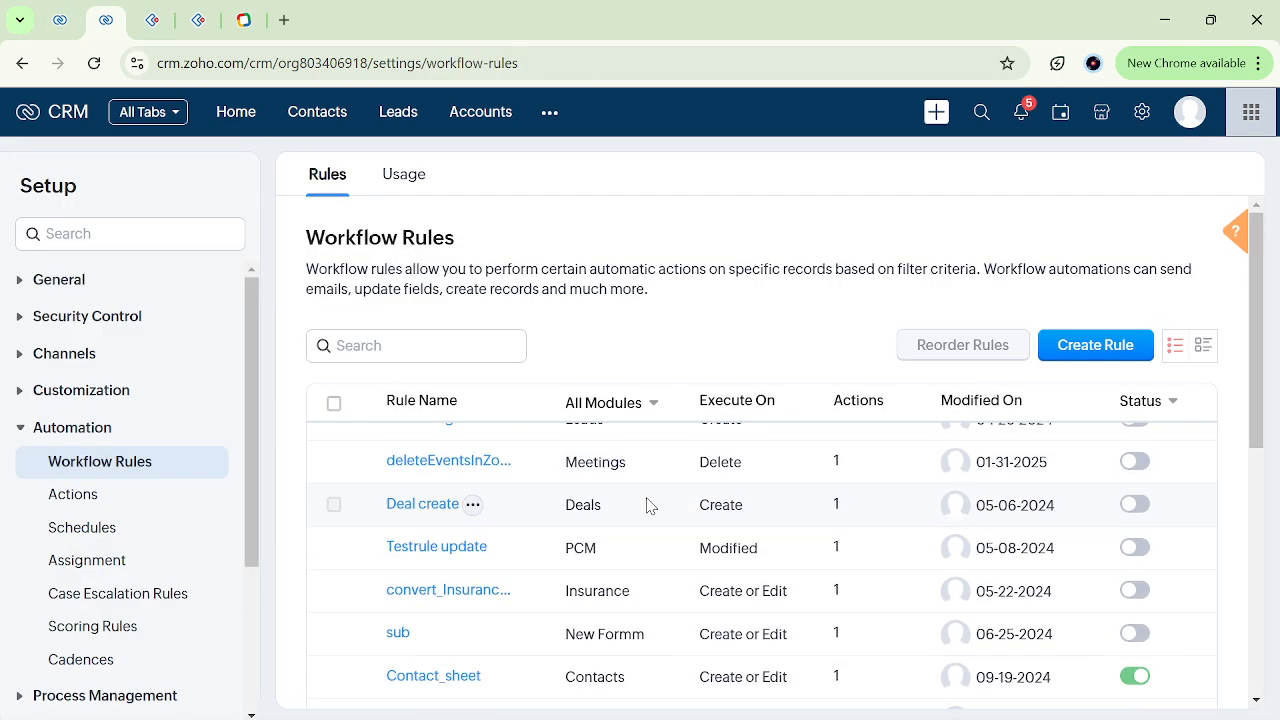
scroll(646, 505, "down", 5)
scroll(1265, 497, "down", 5)
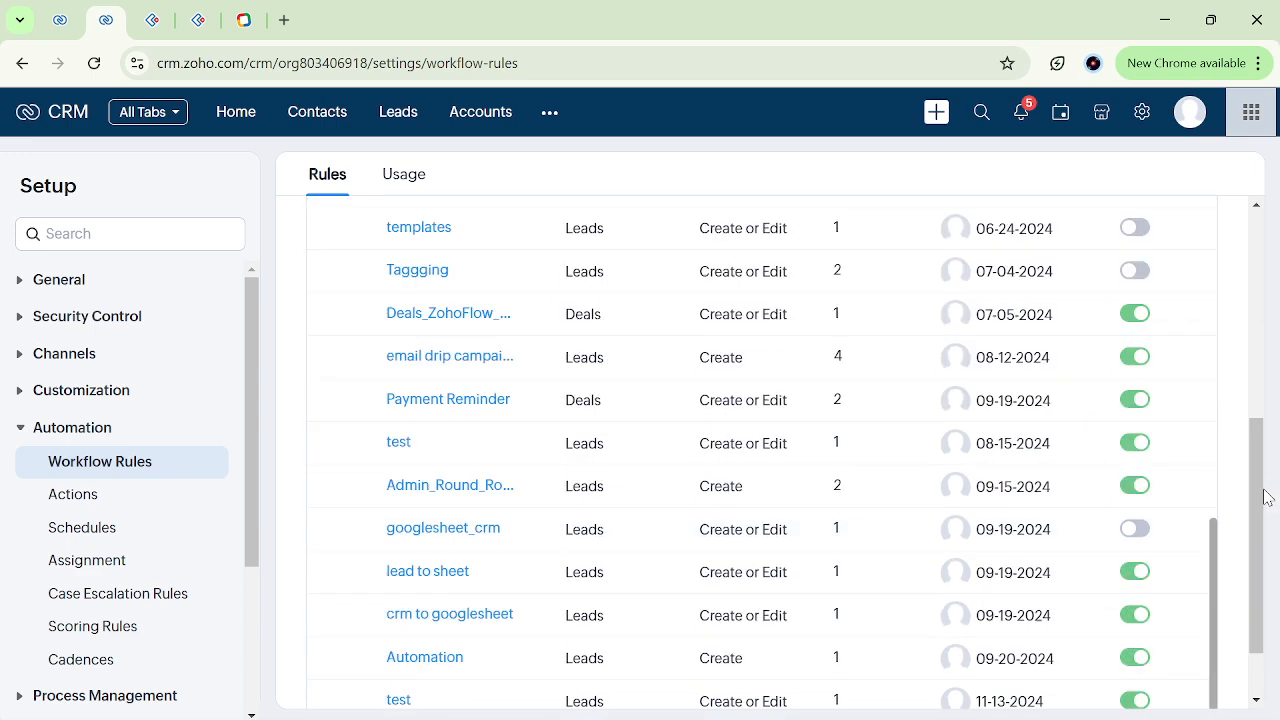
scroll(1265, 497, "down", 3)
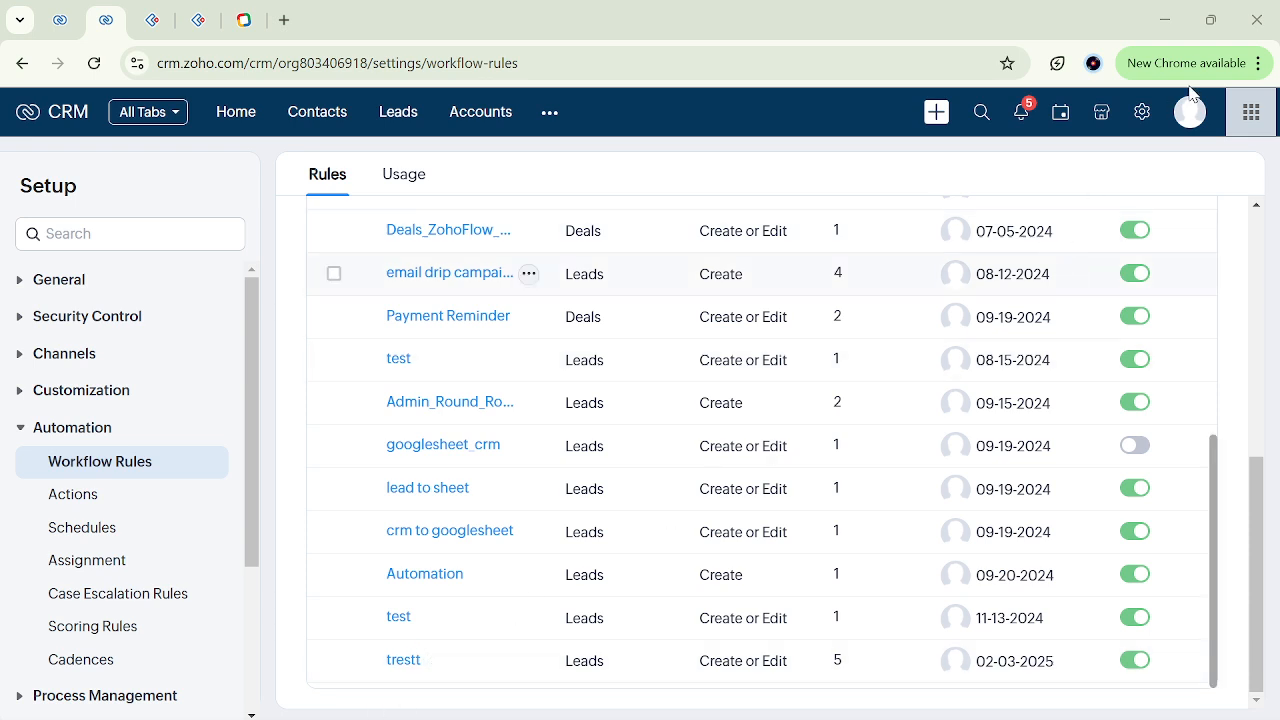
Start a new email template for the Leads module from the Templates setup, browse the template gallery and return to the template list.
left_click(1142, 121)
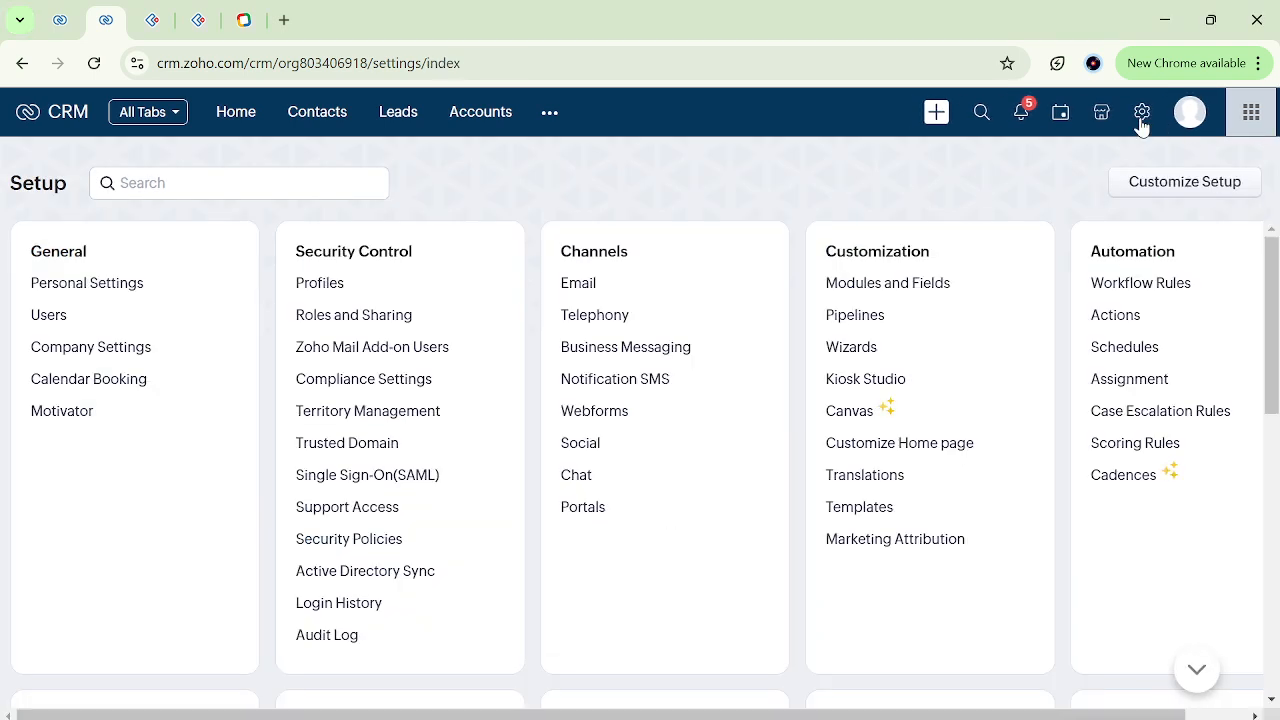
left_click(865, 513)
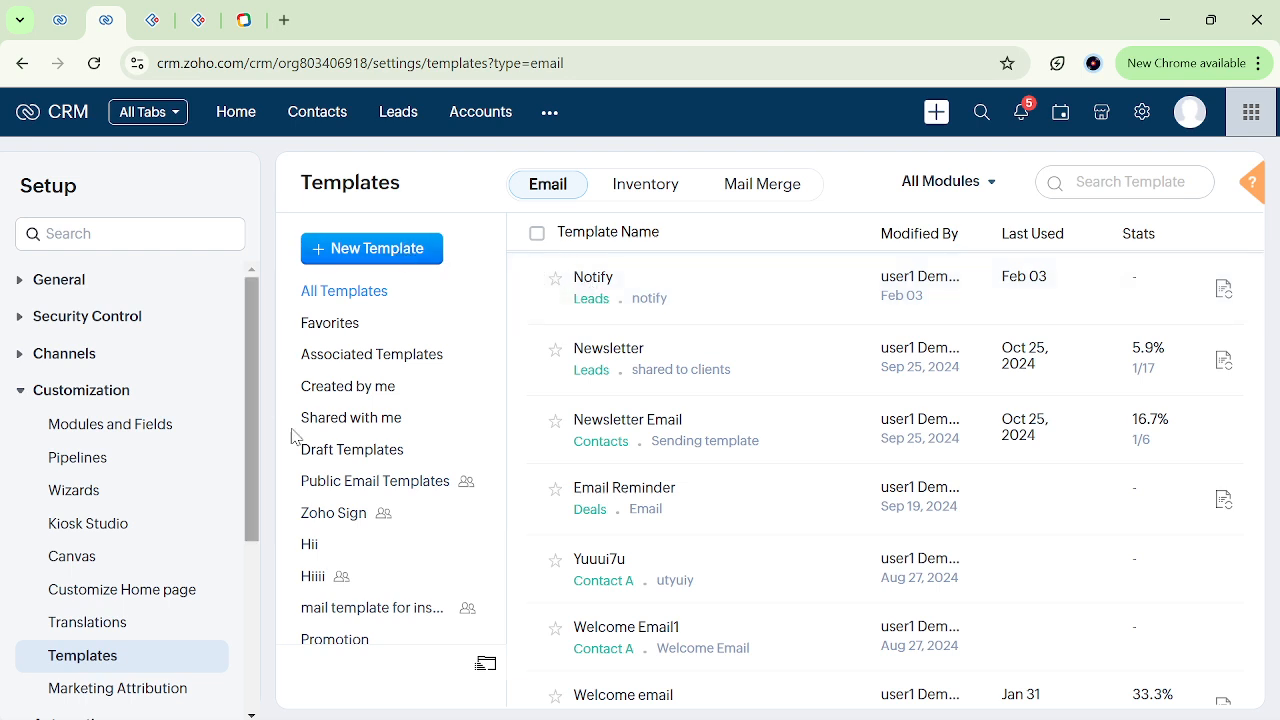
left_click(363, 252)
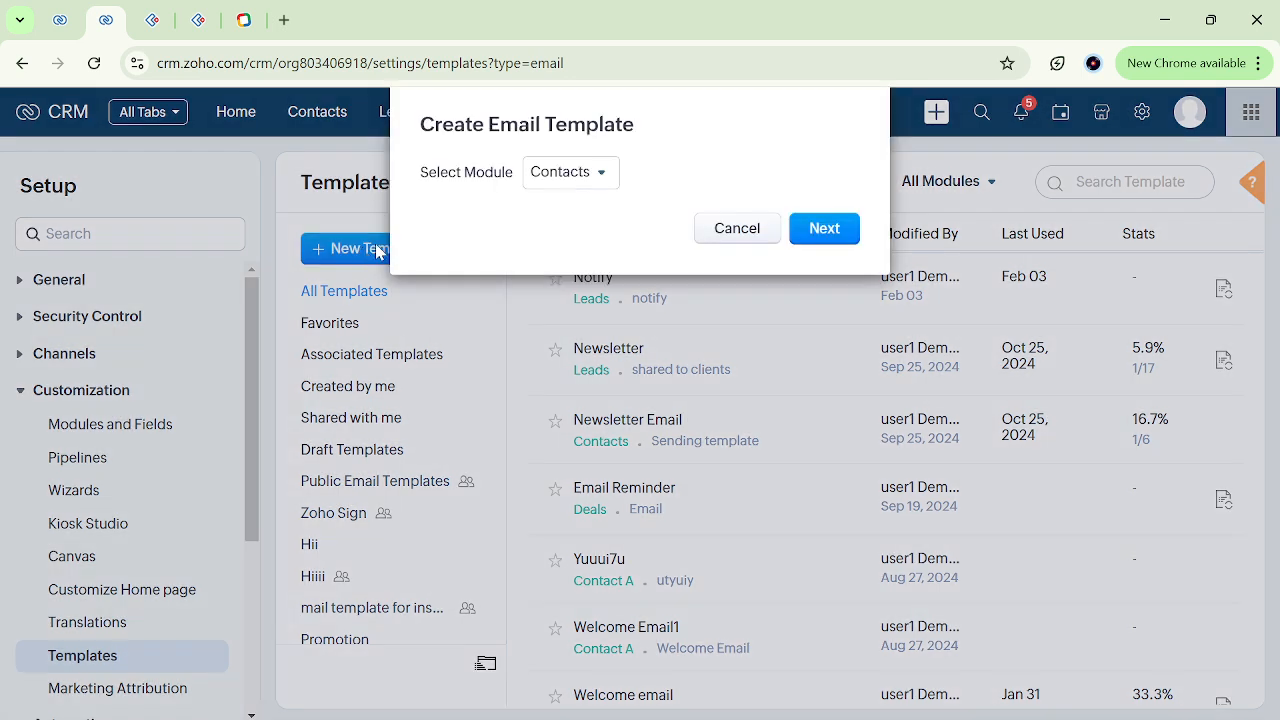
left_click(590, 181)
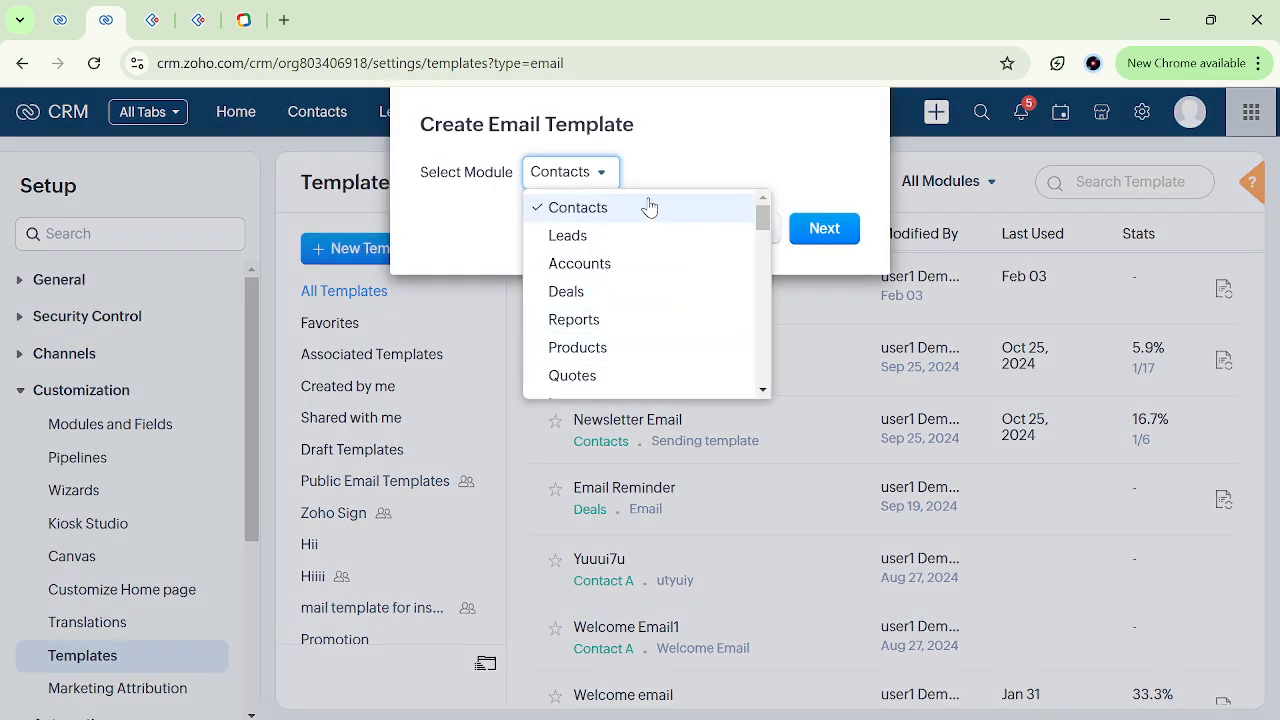
left_click(617, 240)
left_click(837, 226)
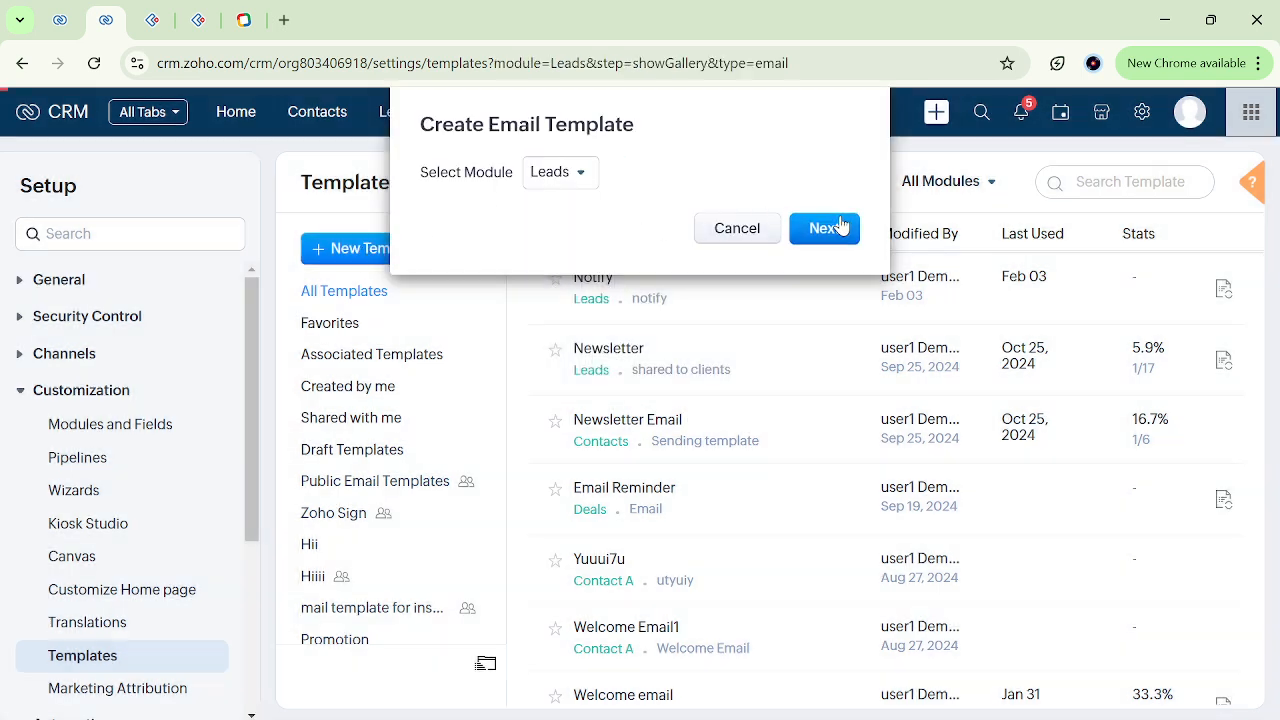
scroll(520, 517, "down", 10)
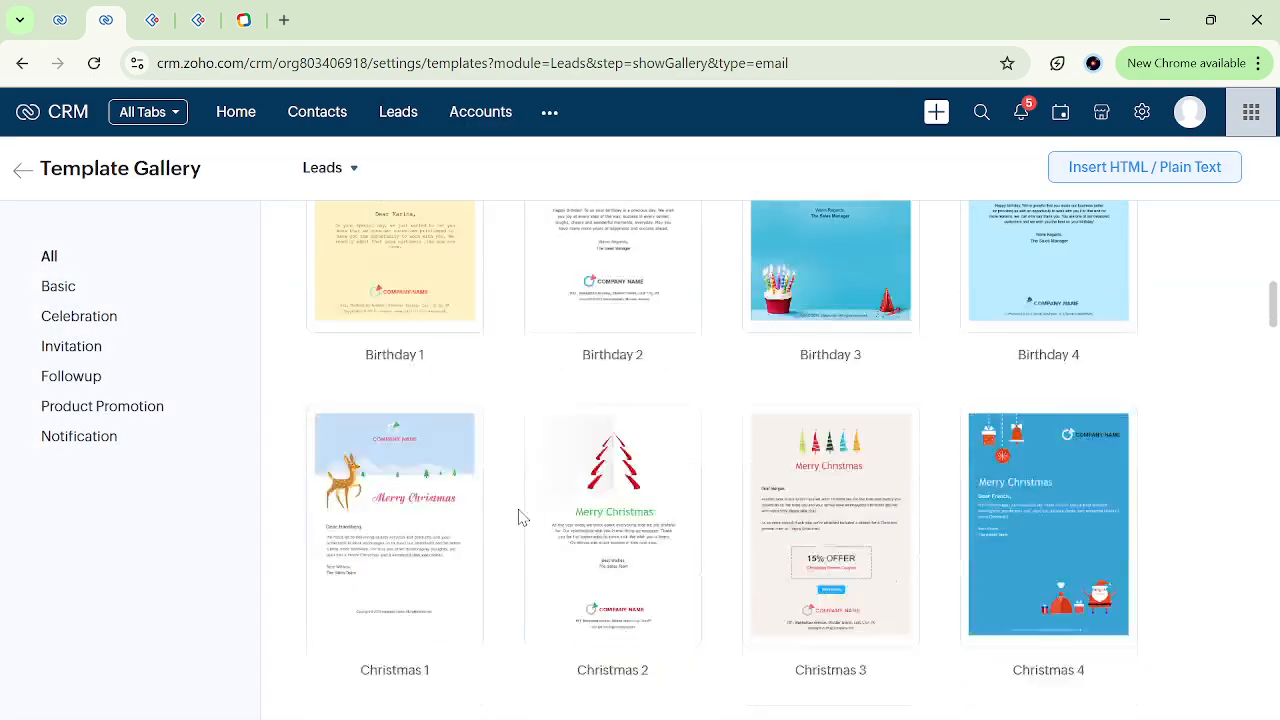
scroll(520, 517, "down", 20)
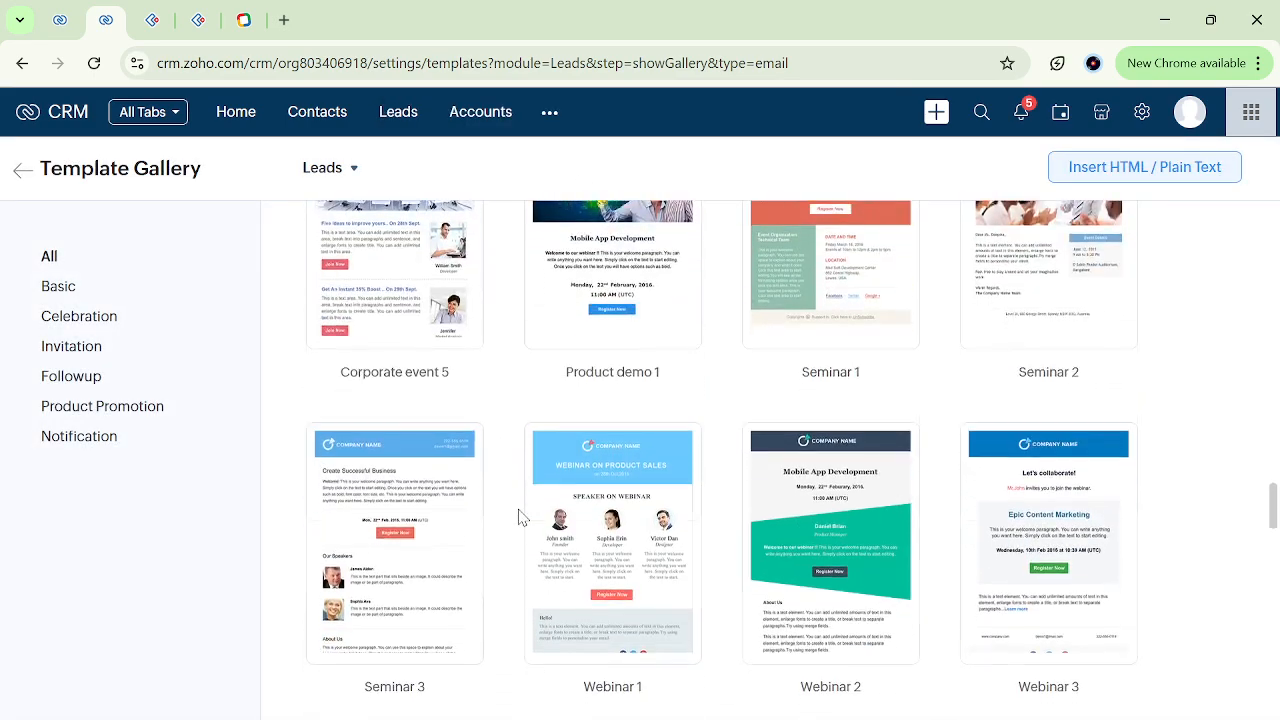
left_click(22, 171)
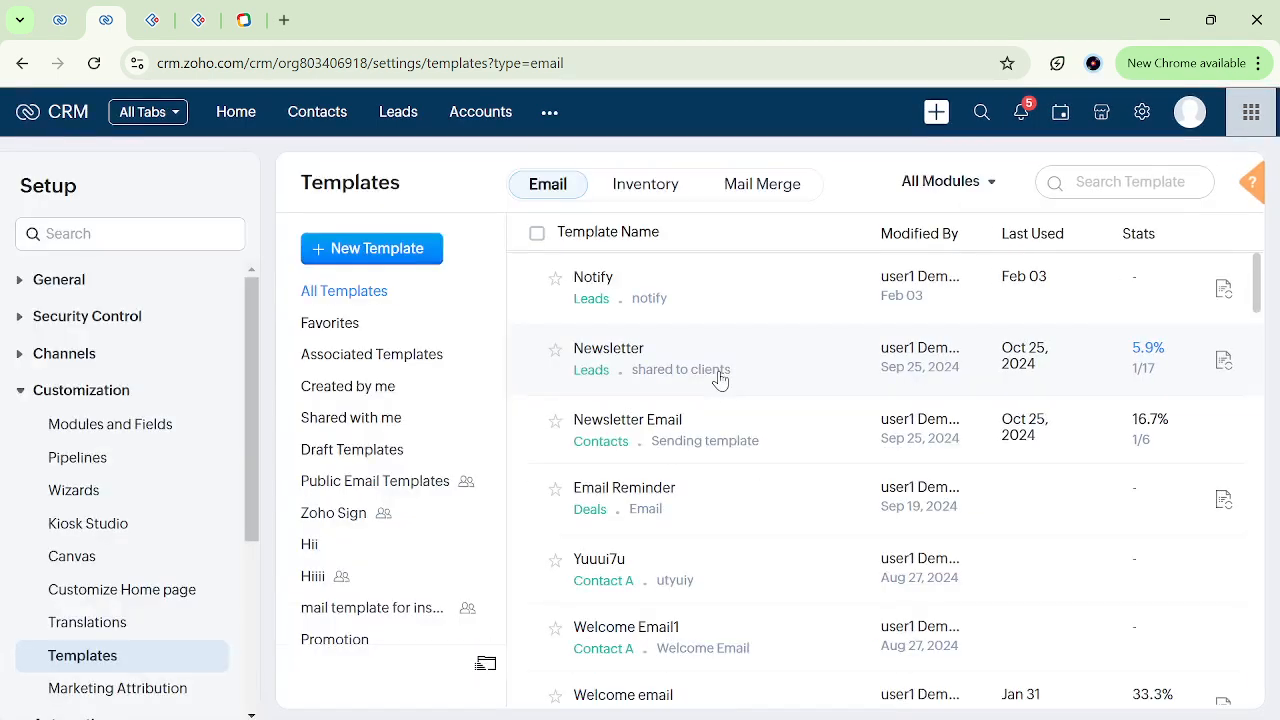
Create an assignment rule named "gh" for the Leads module and proceed to its rule entries.
left_click(1143, 117)
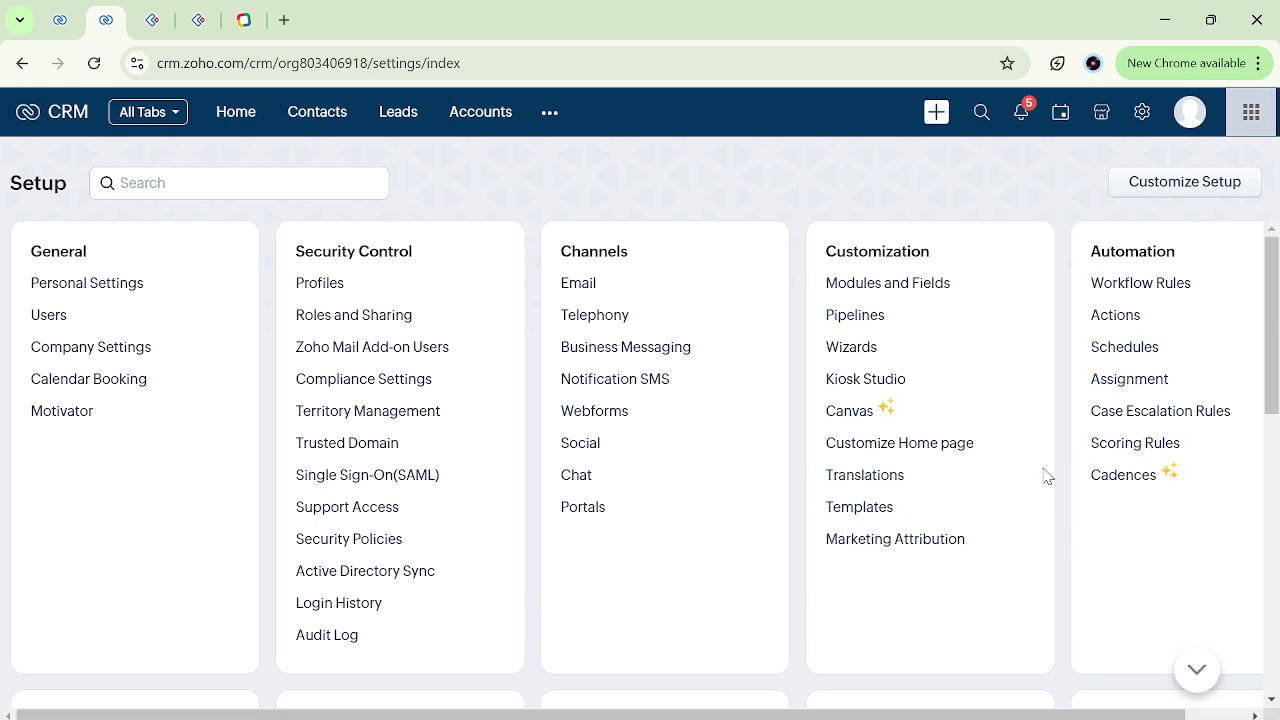
left_click(1146, 389)
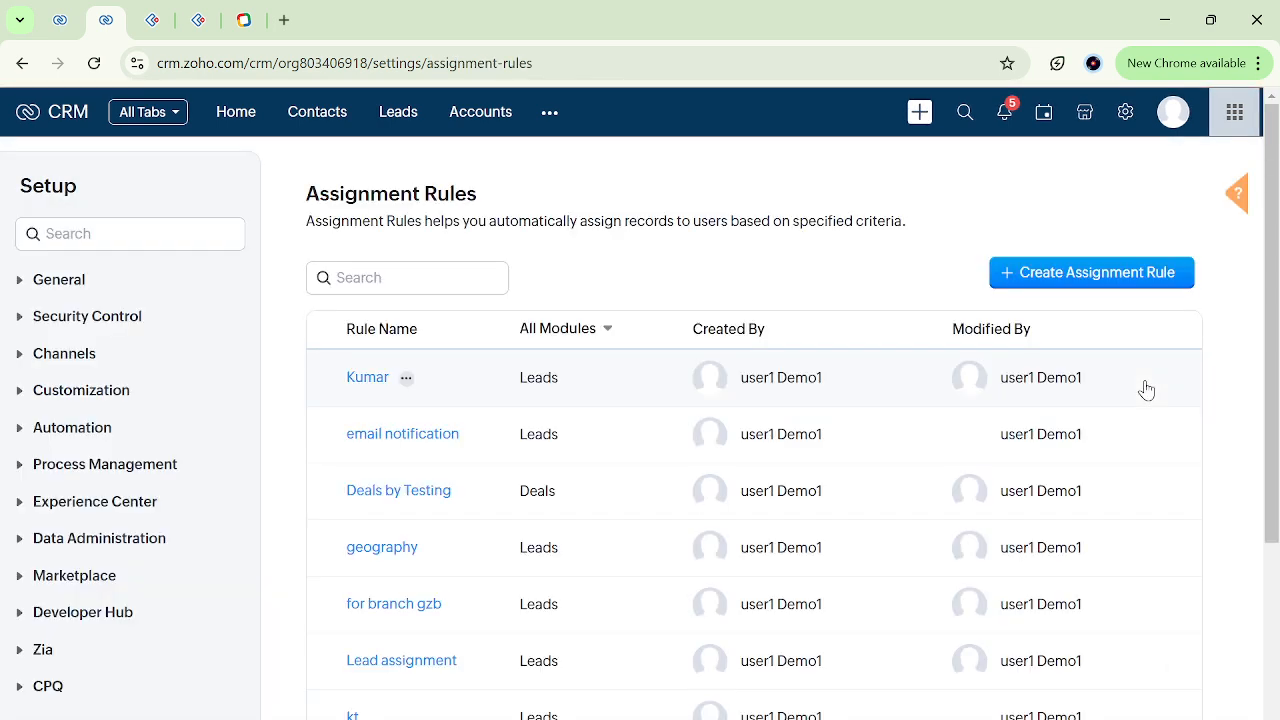
left_click(1035, 316)
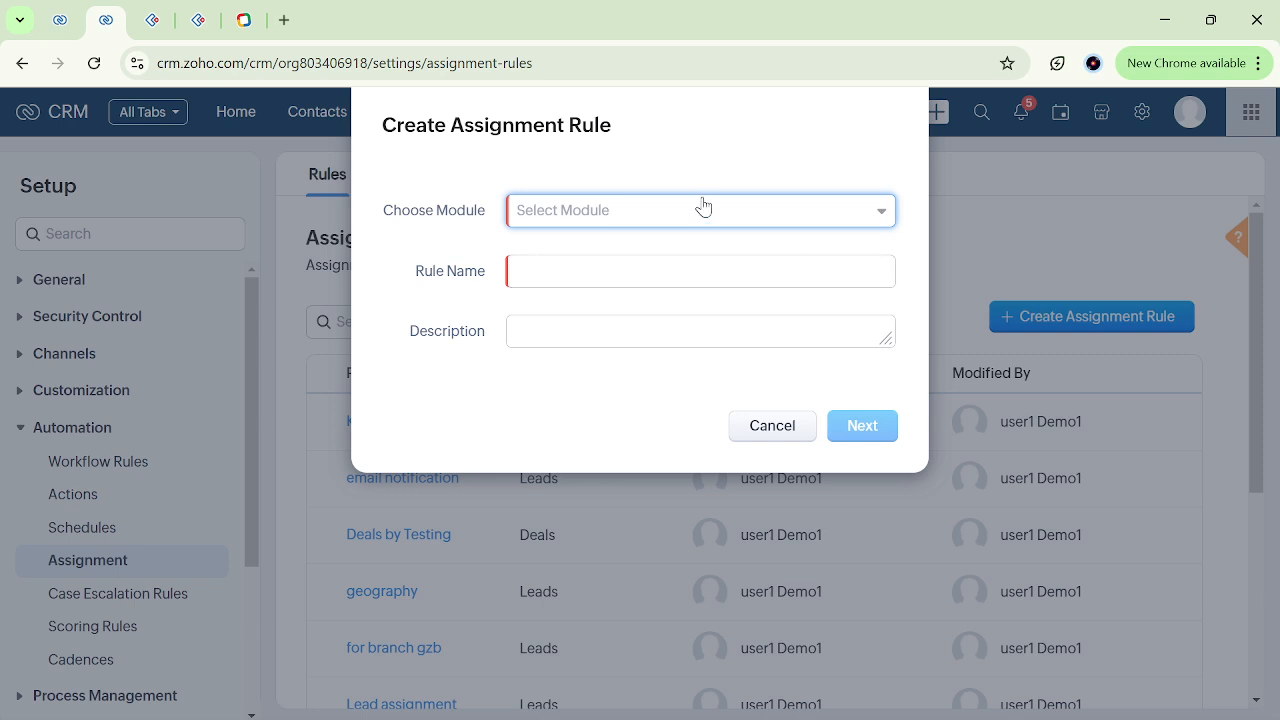
left_click(703, 214)
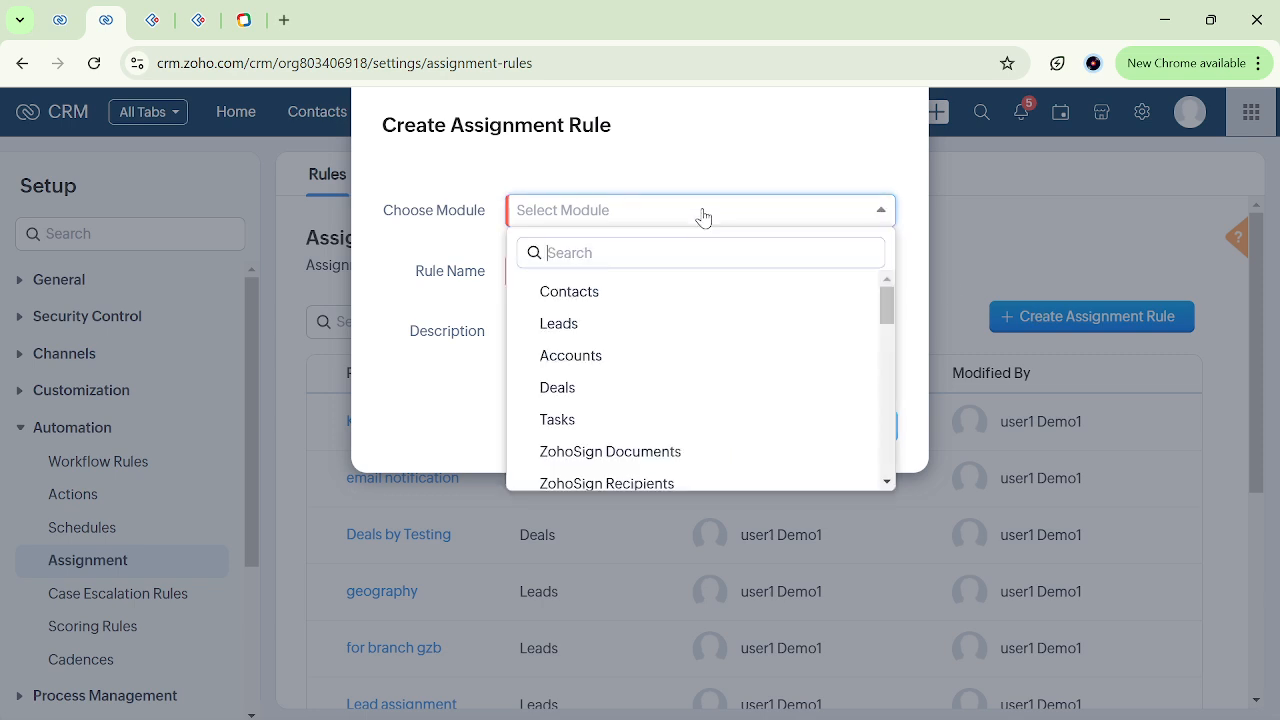
left_click(591, 323)
left_click(577, 283)
type("gh")
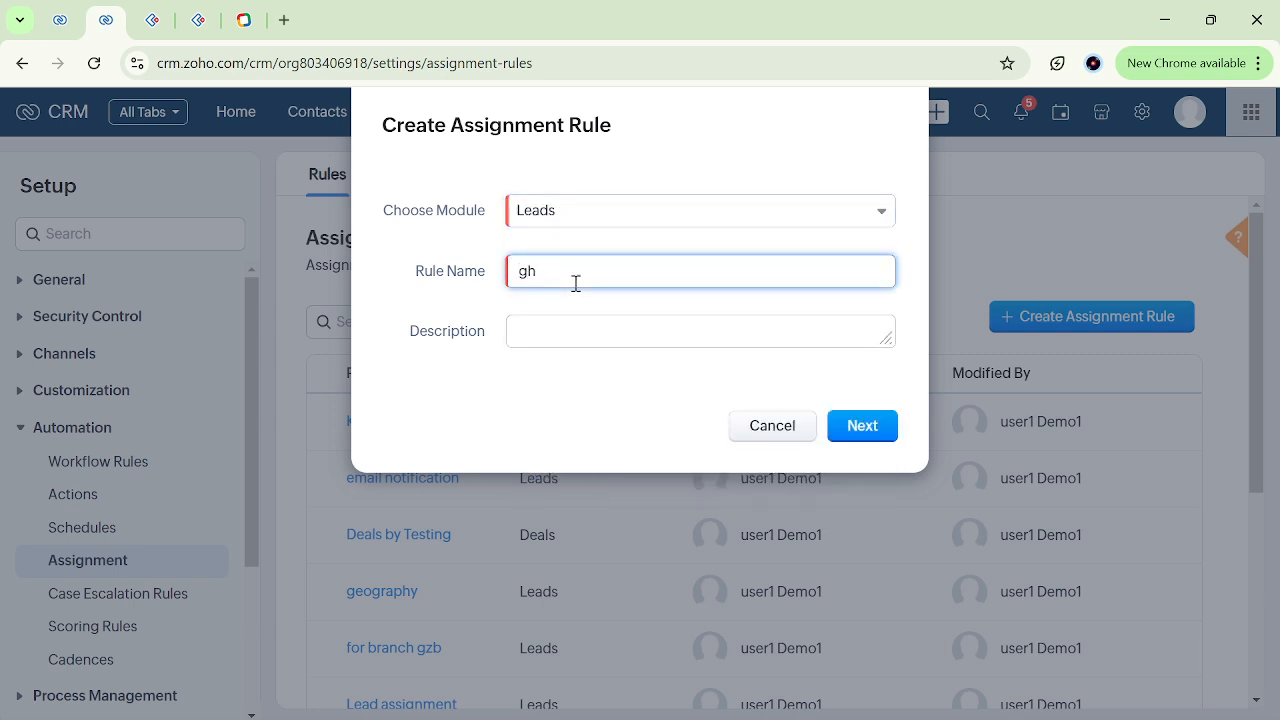
left_click(861, 430)
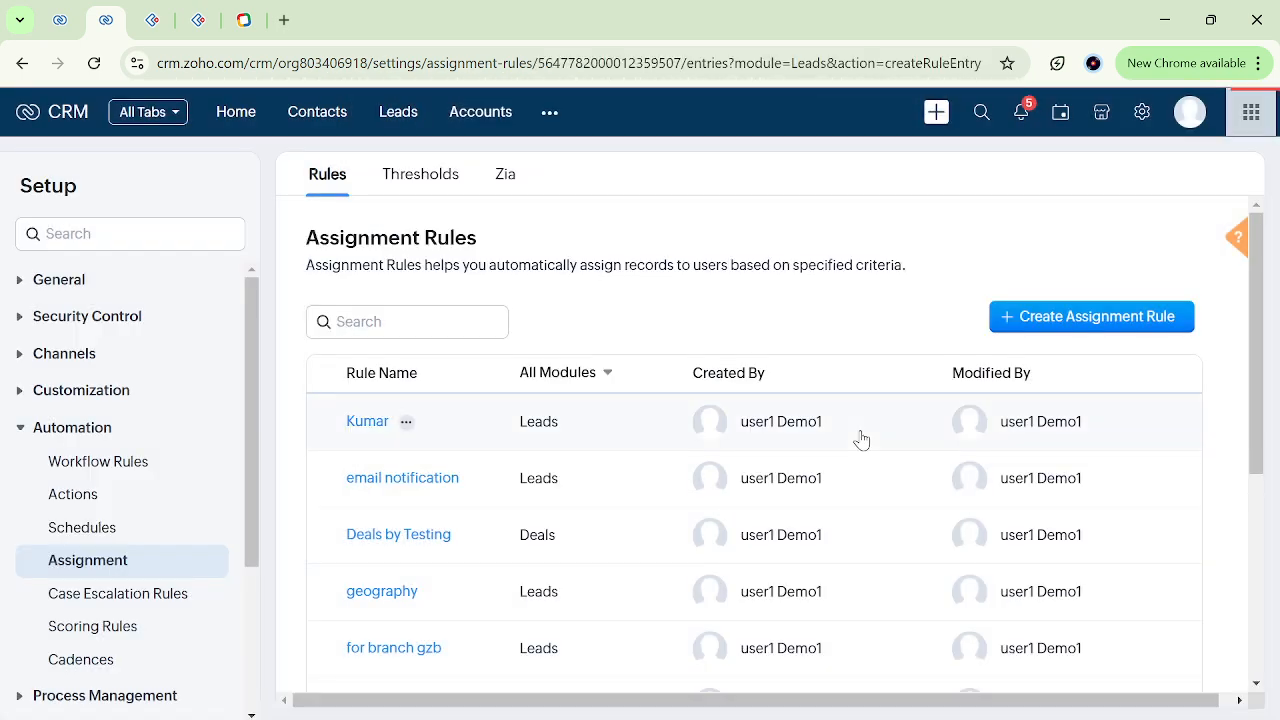
Try assigning all leads to the first listed user in the rule entry, and discard the entry without saving.
scroll(792, 454, "down", 3)
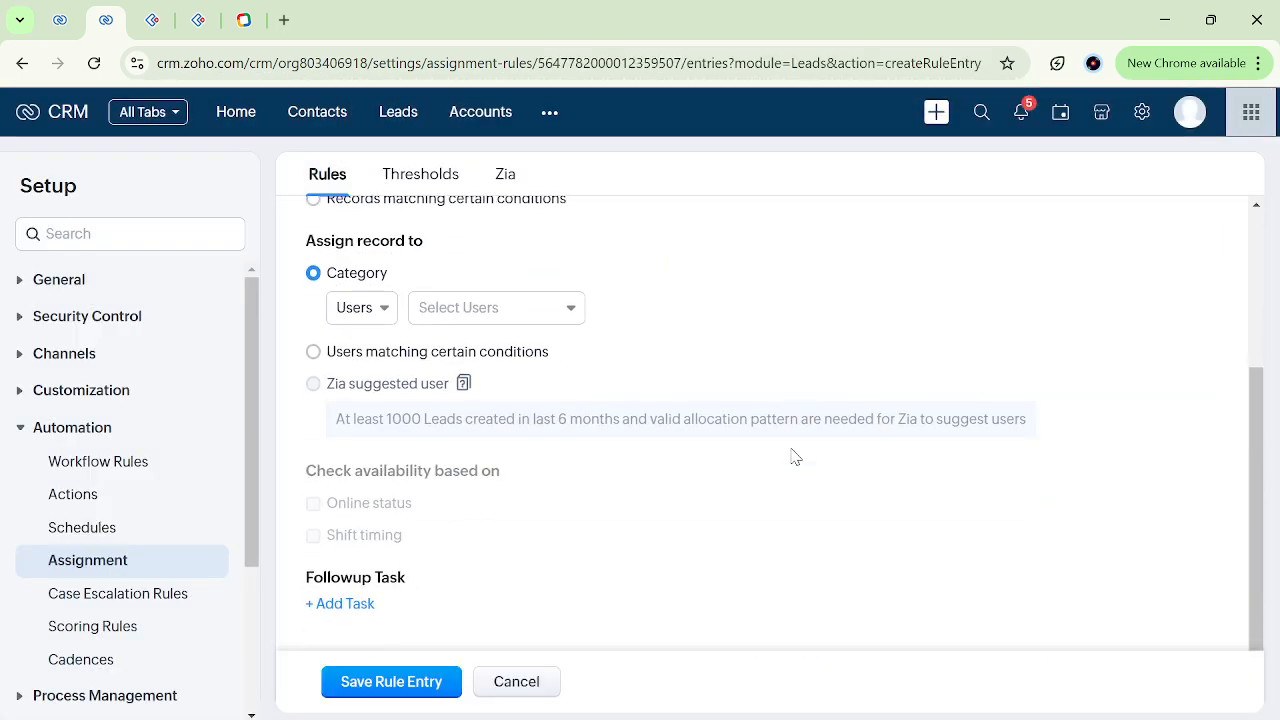
left_click(457, 308)
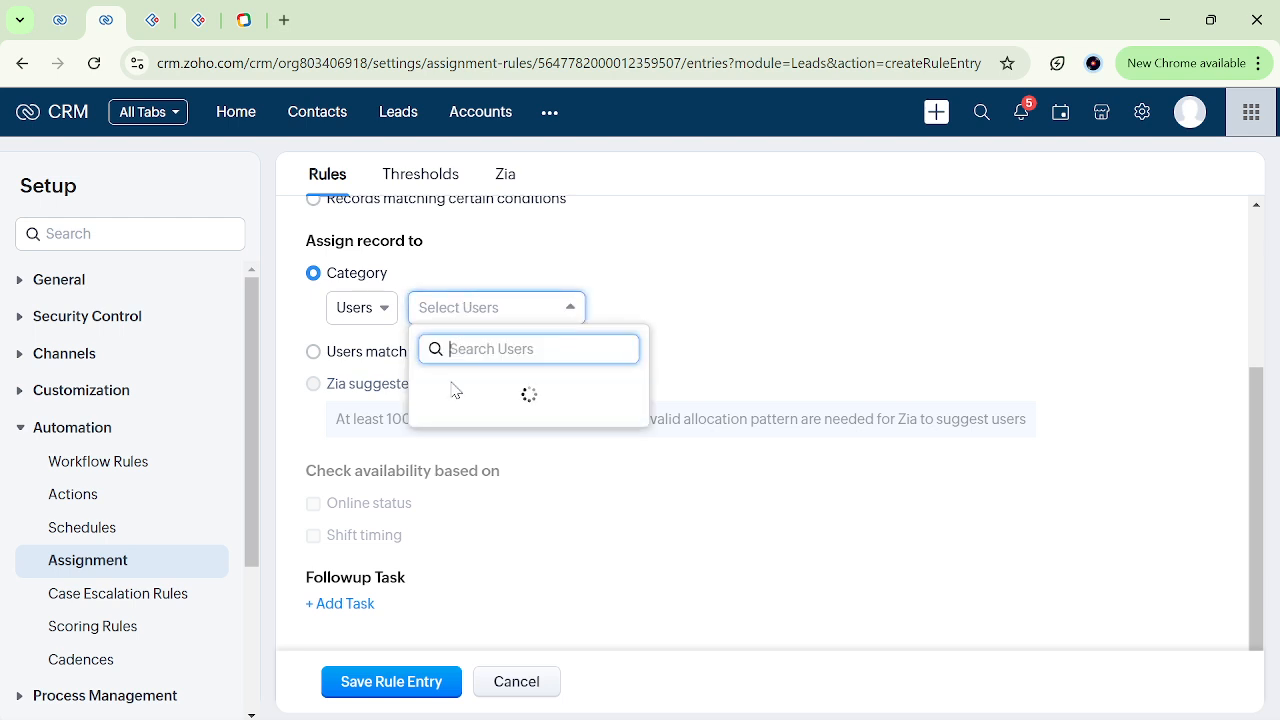
left_click(598, 392)
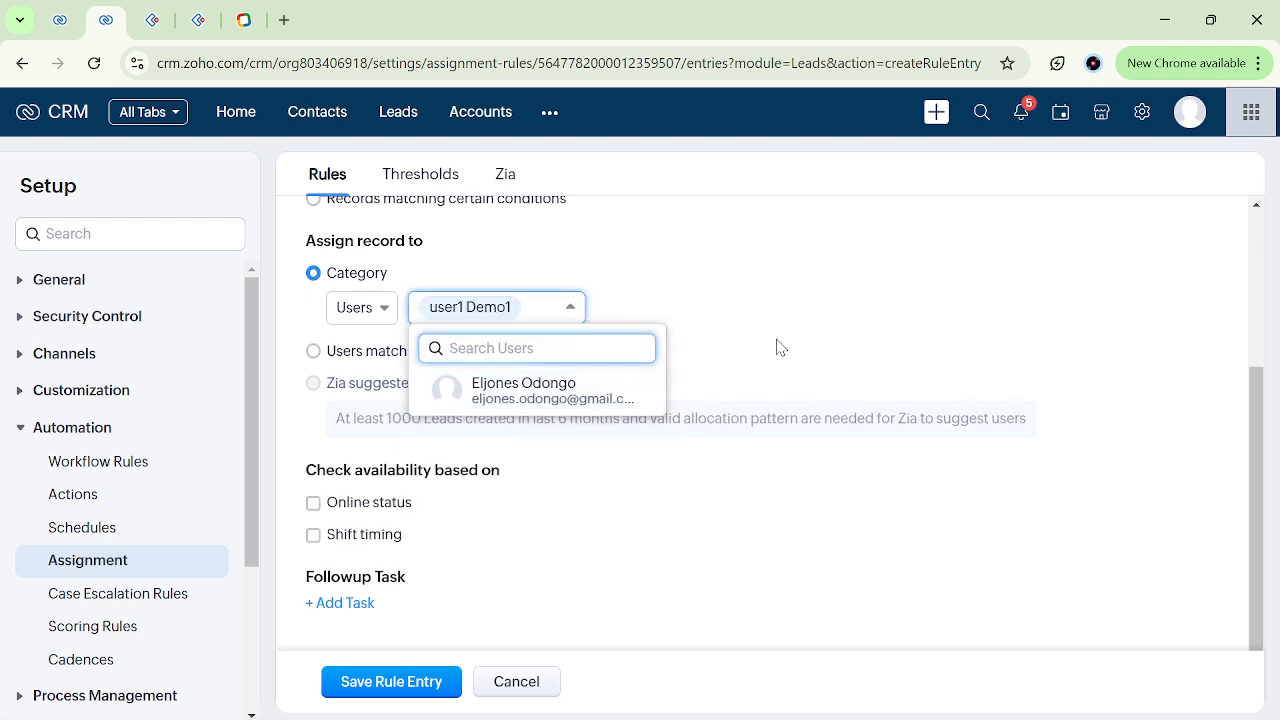
left_click(729, 310)
scroll(650, 398, "up", 2)
scroll(650, 398, "up", 1)
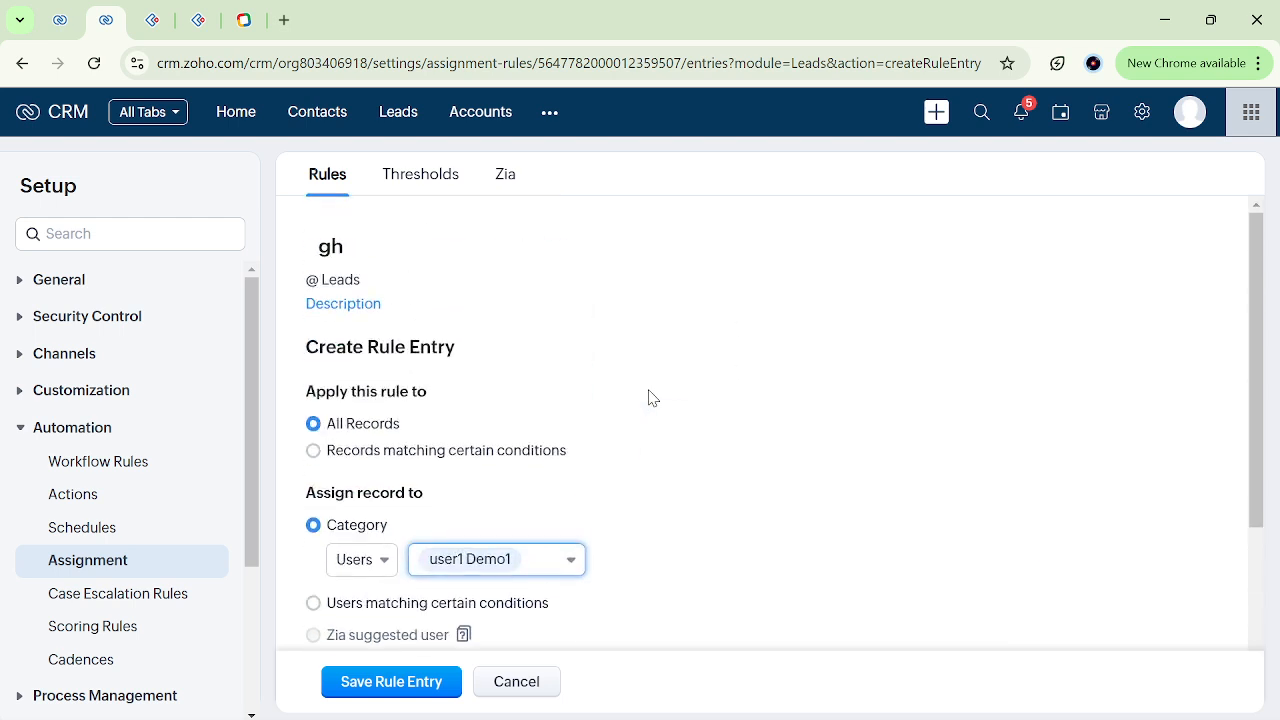
scroll(650, 398, "down", 2)
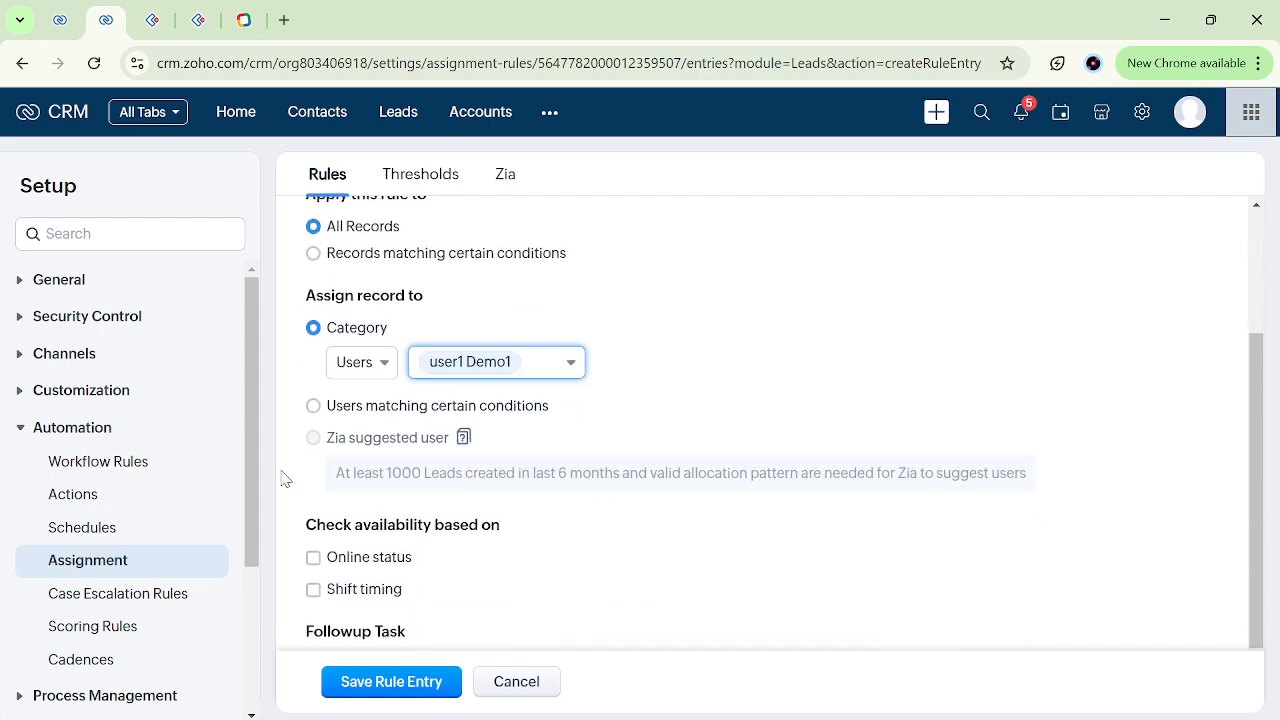
left_click(523, 693)
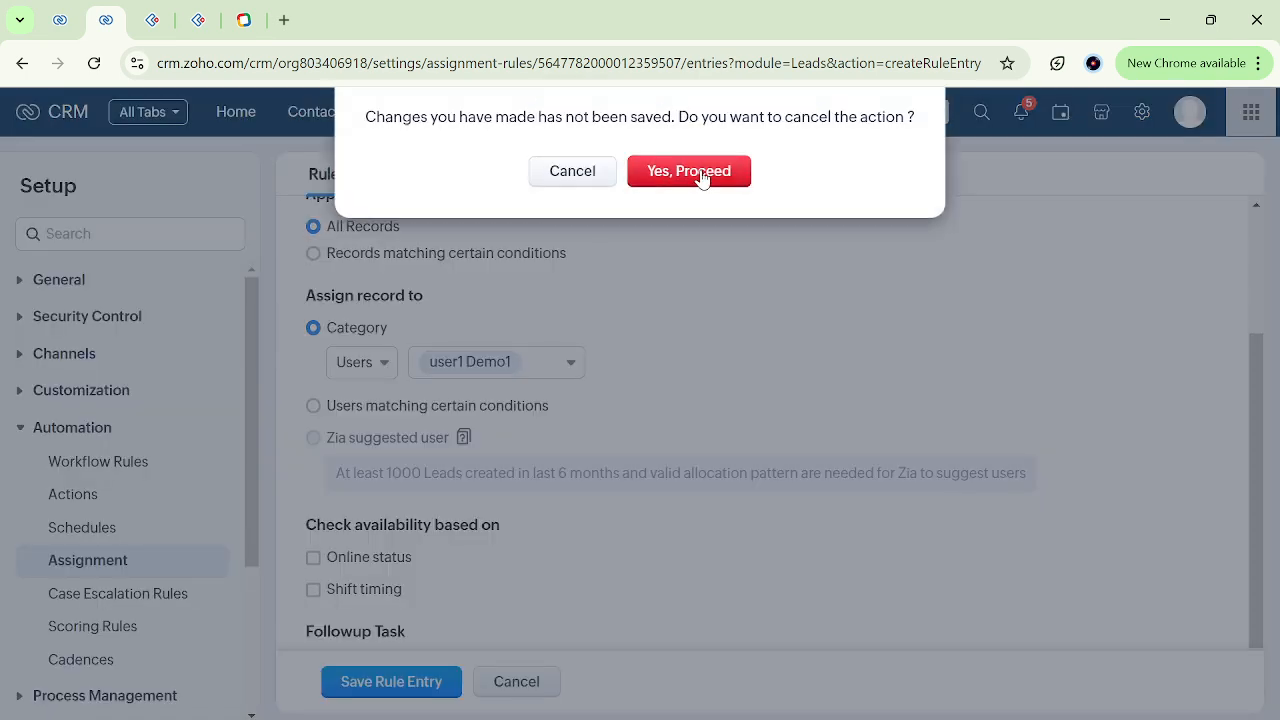
left_click(701, 172)
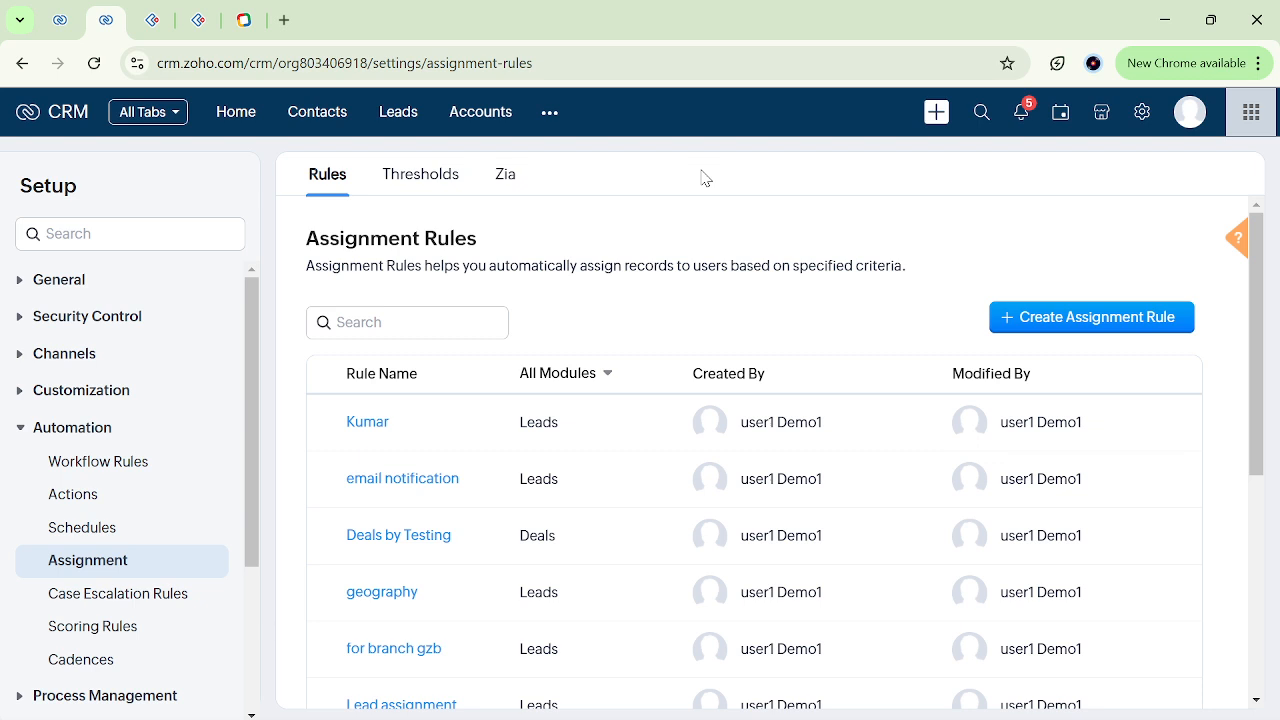
Look through the assignment rules, and create a rule named "bn" for the Contacts module, proceeding to its rule entry.
scroll(717, 451, "down", 2)
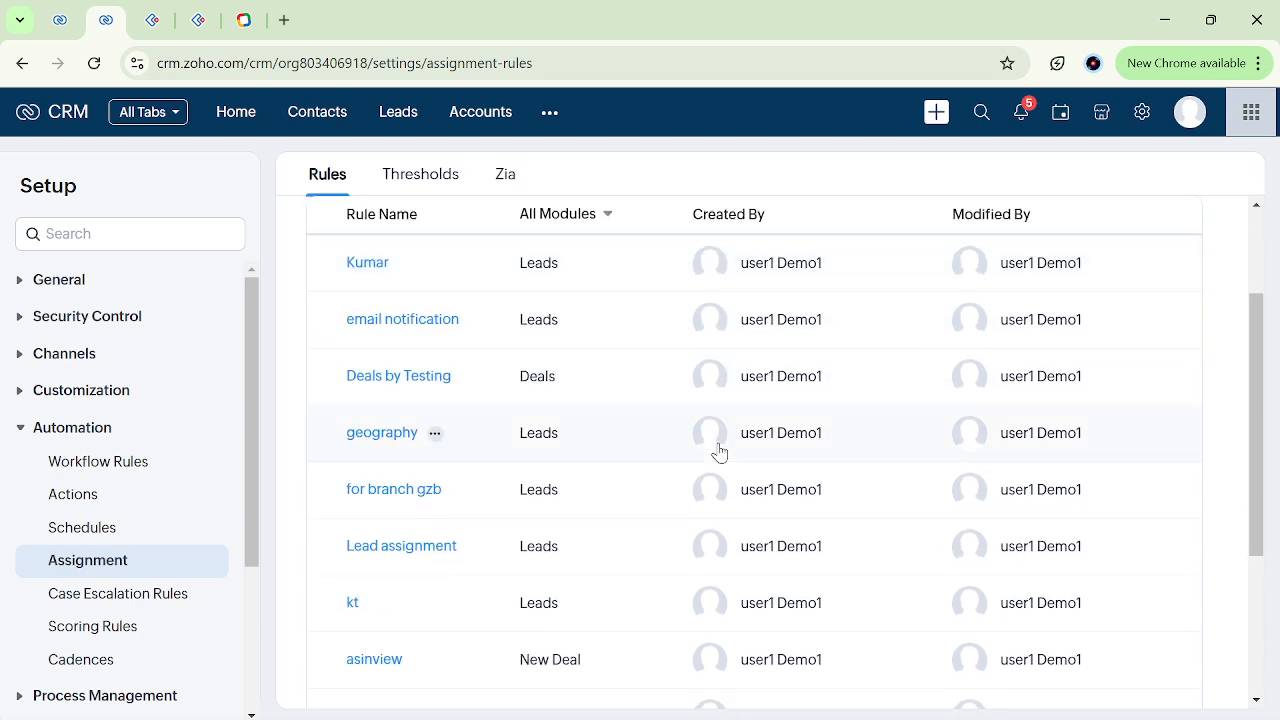
scroll(717, 451, "down", 2)
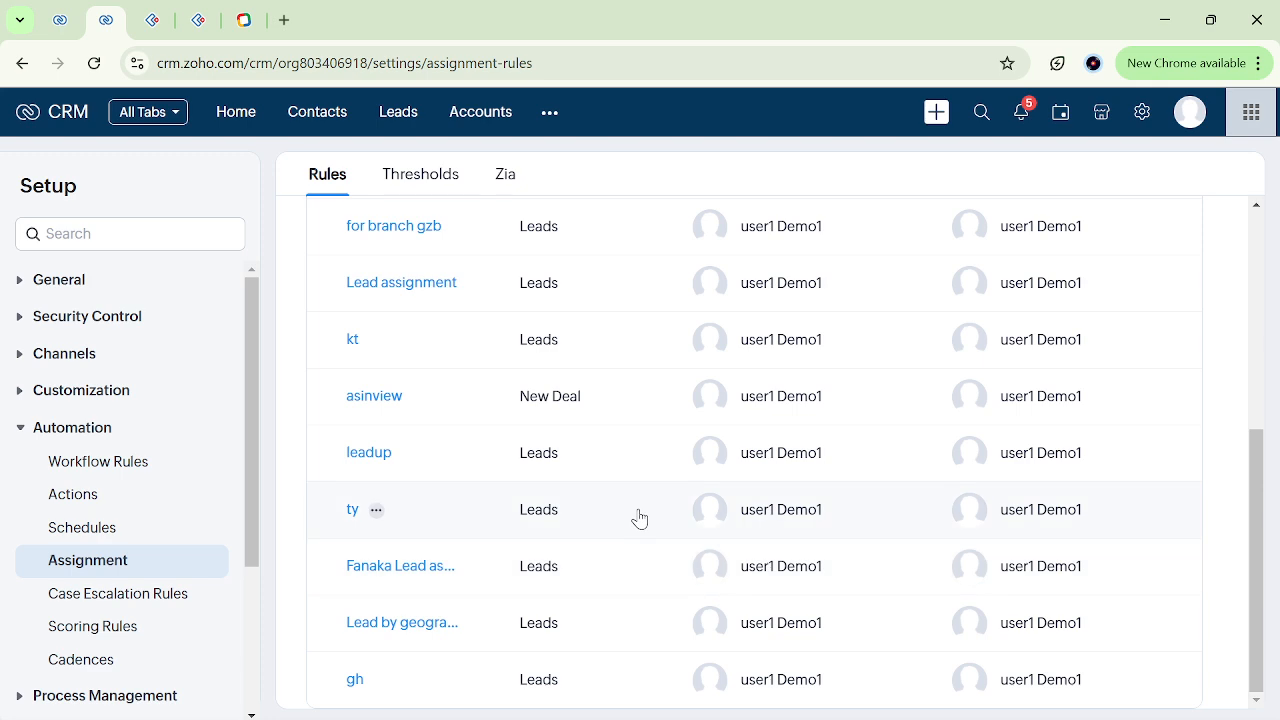
scroll(639, 517, "up", 2)
scroll(637, 422, "up", 3)
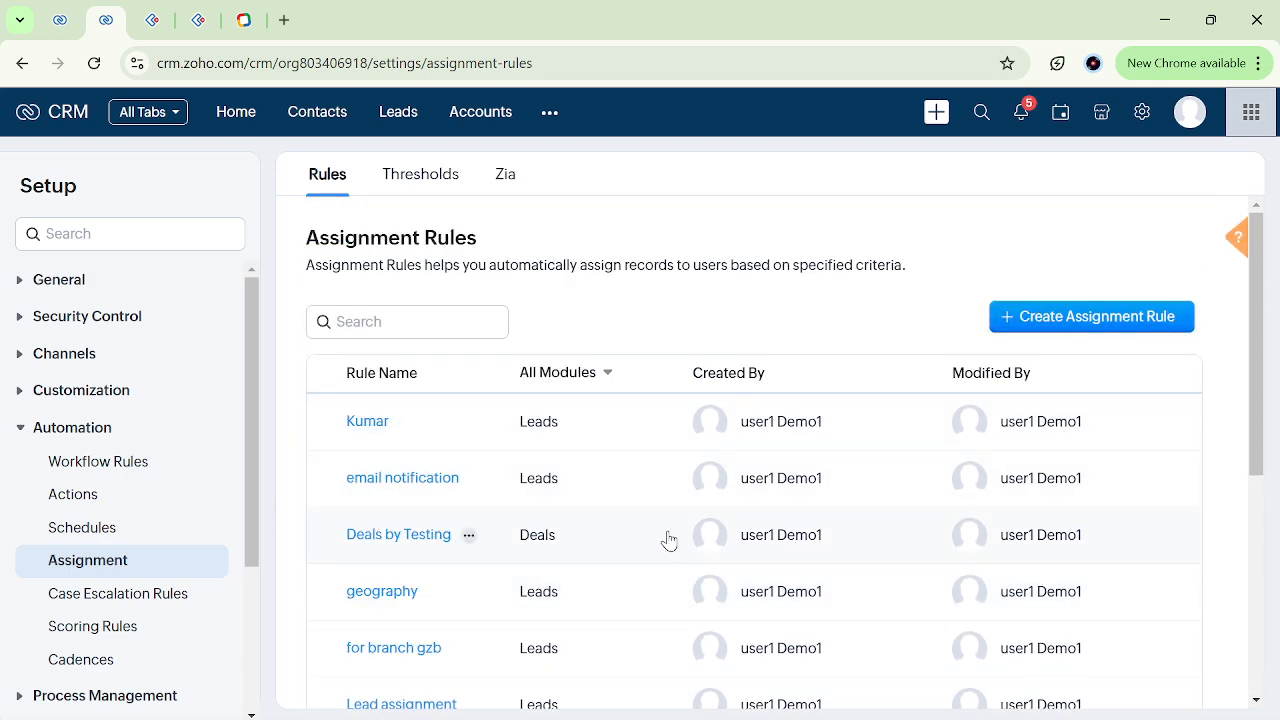
scroll(668, 540, "down", 1)
scroll(668, 540, "up", 1)
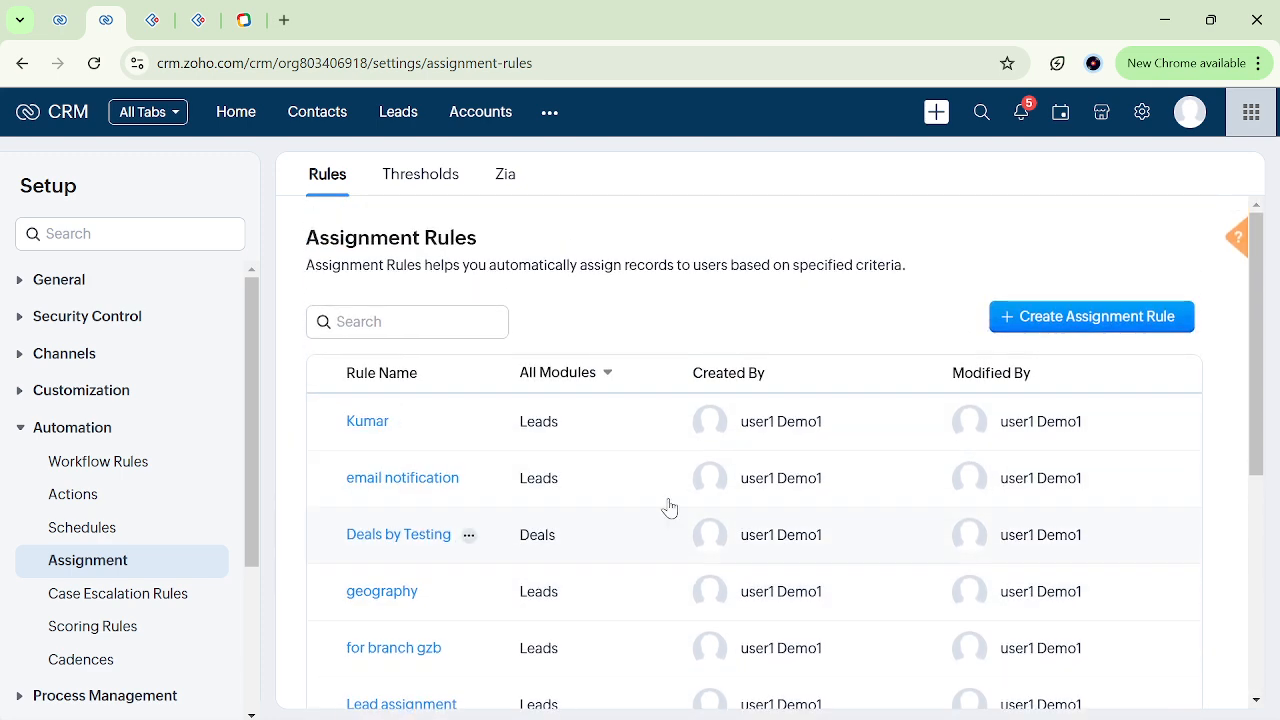
left_click(1044, 330)
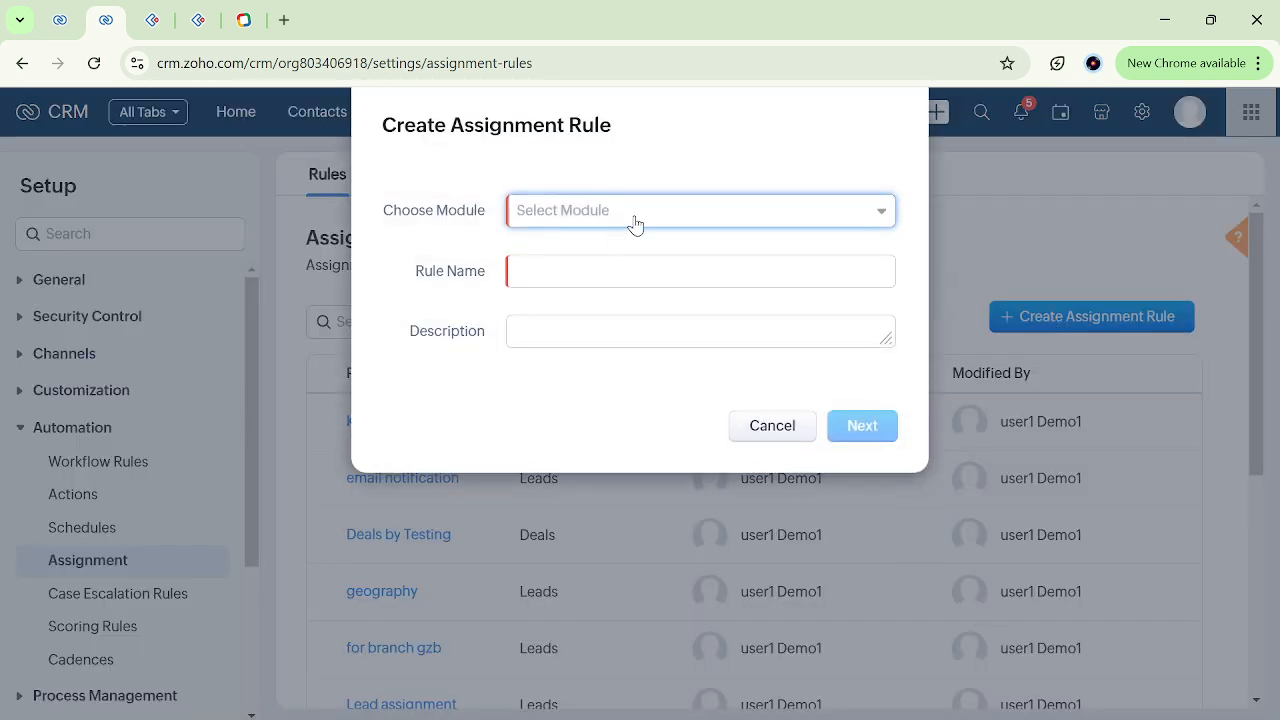
left_click(635, 222)
left_click(606, 291)
left_click(607, 287)
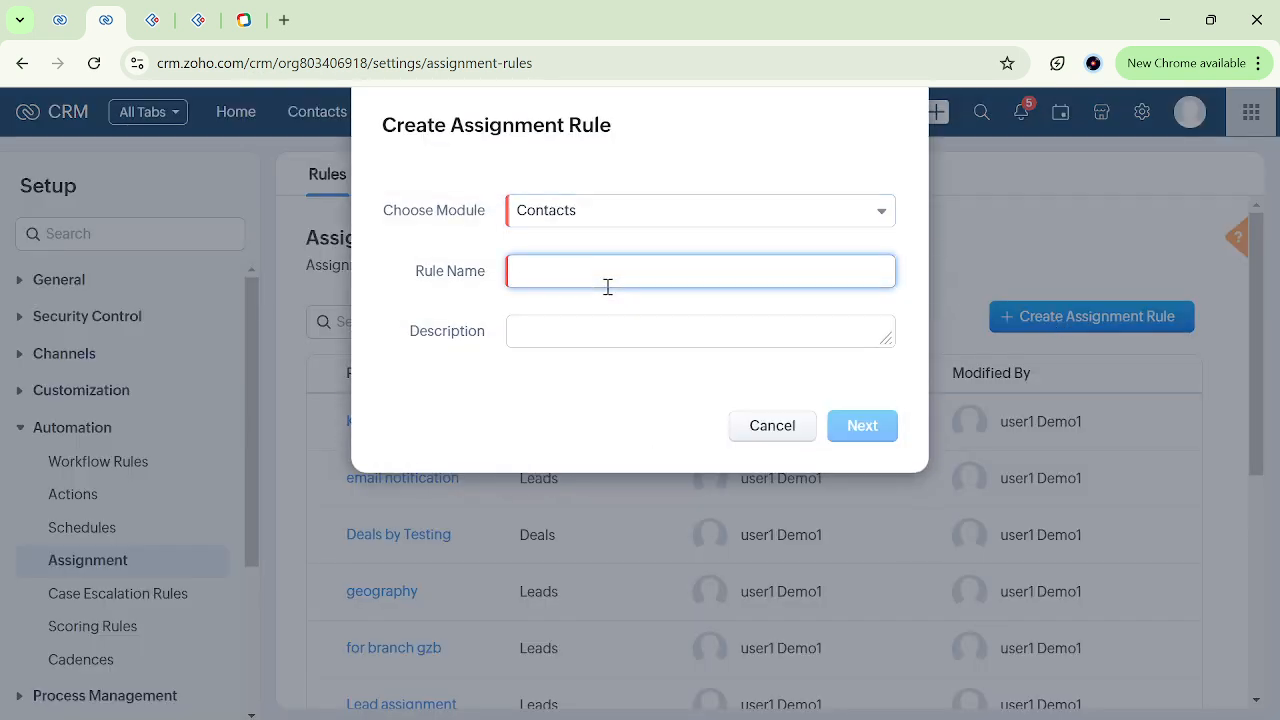
type("bn")
left_click(887, 438)
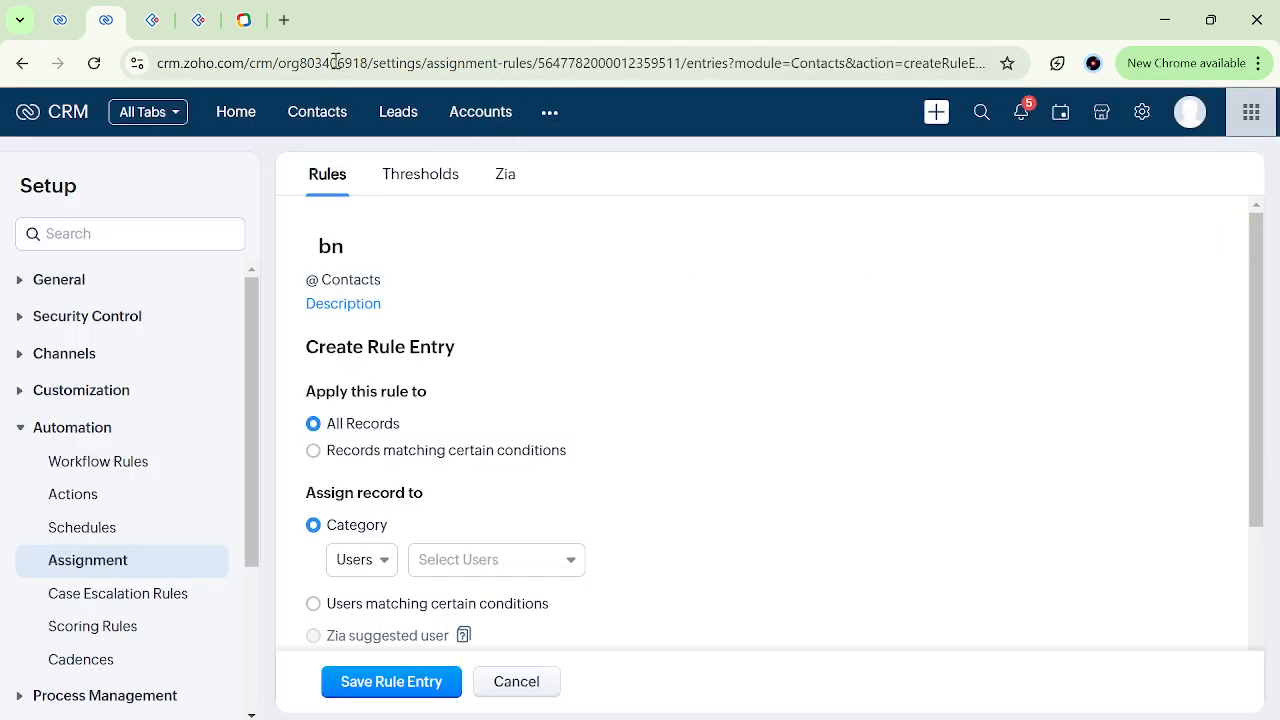
Try the matching-conditions option, set the rule back to All Records, and assign the records to the second listed user.
scroll(452, 428, "down", 1)
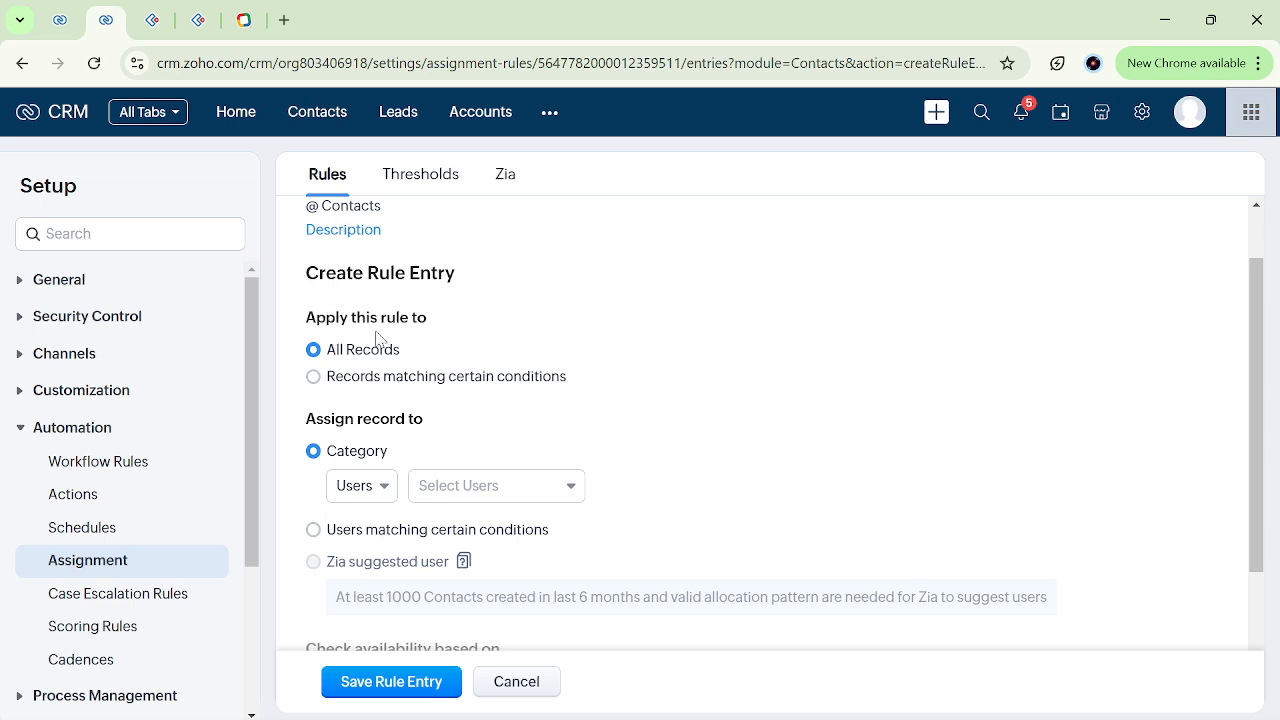
left_click(316, 378)
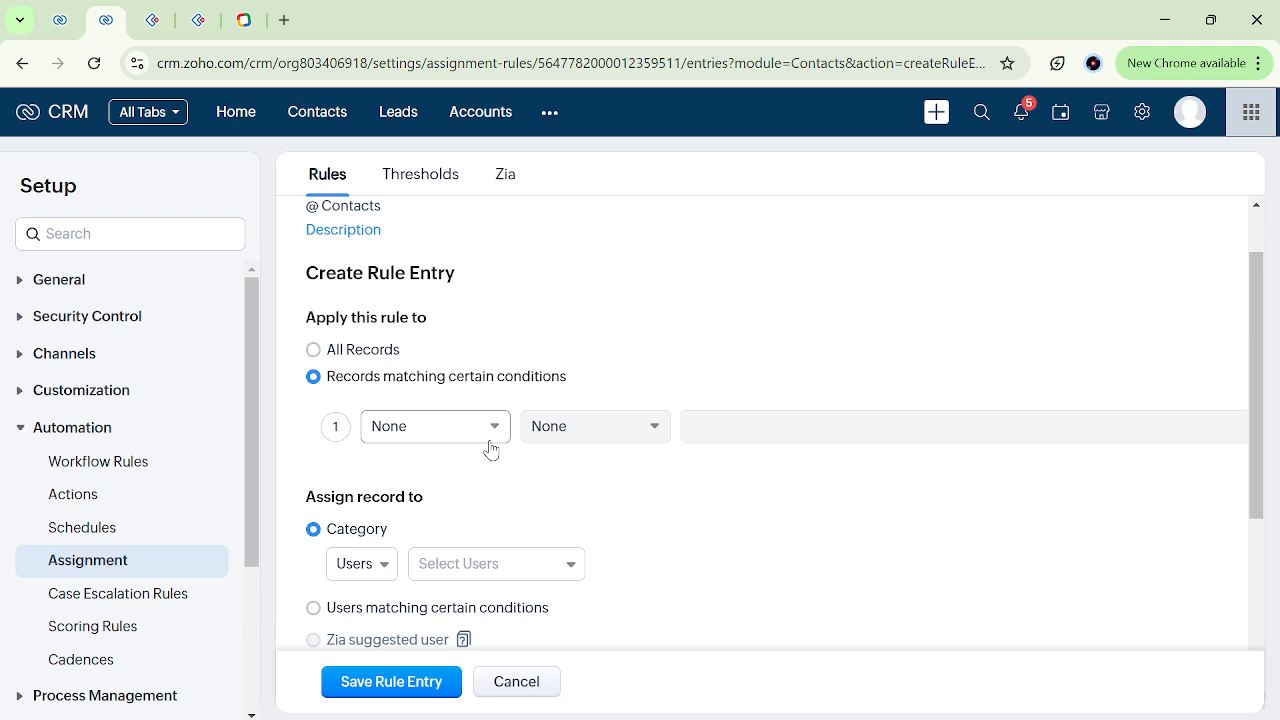
left_click(314, 350)
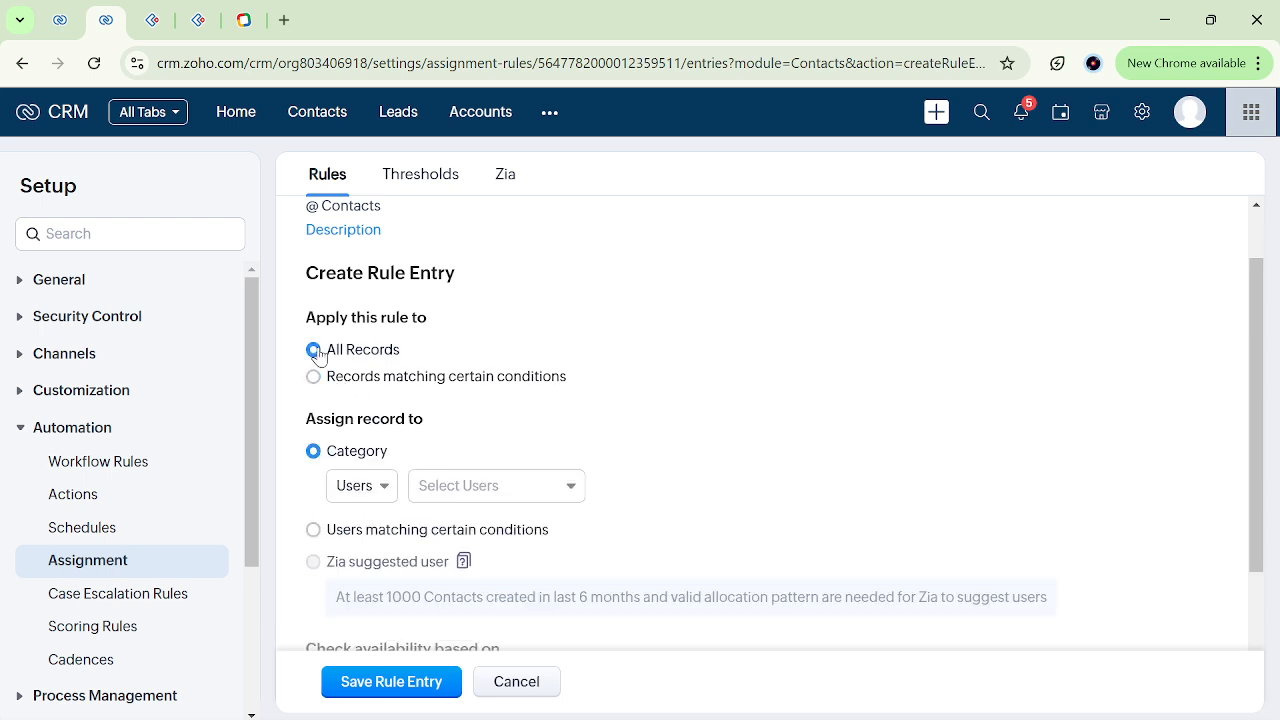
left_click(531, 486)
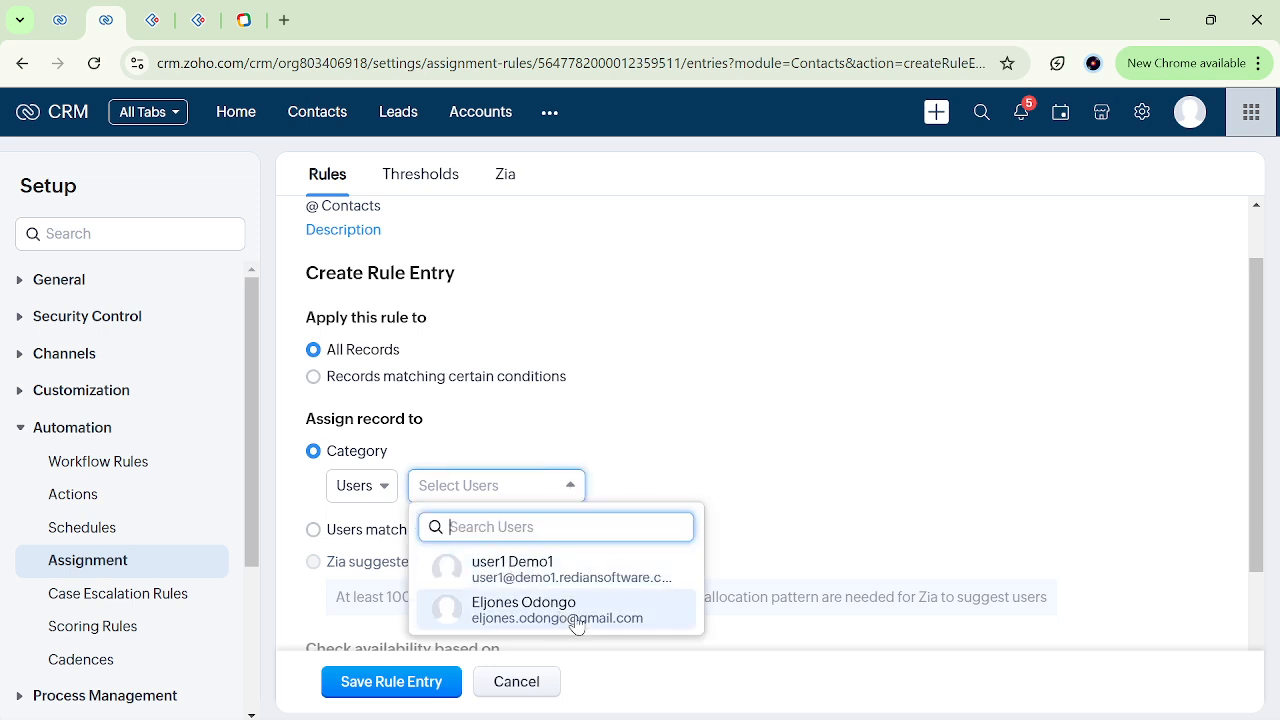
left_click(576, 616)
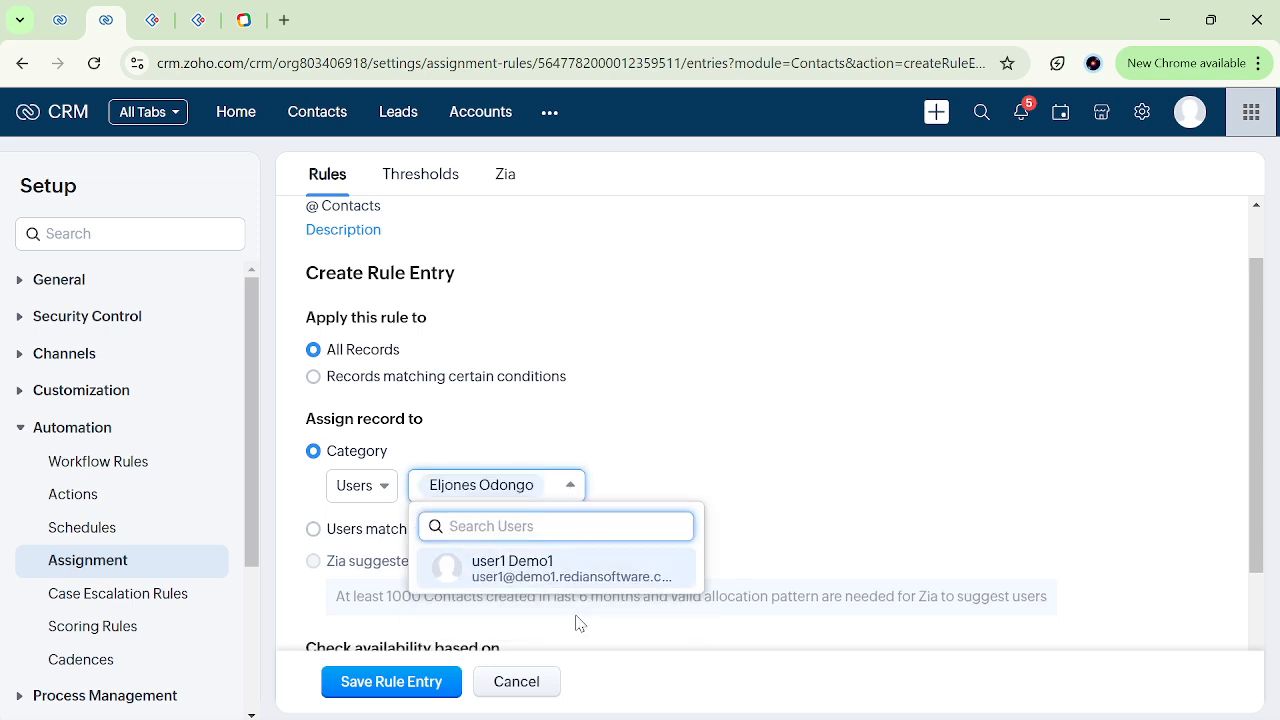
left_click(642, 477)
scroll(645, 477, "down", 2)
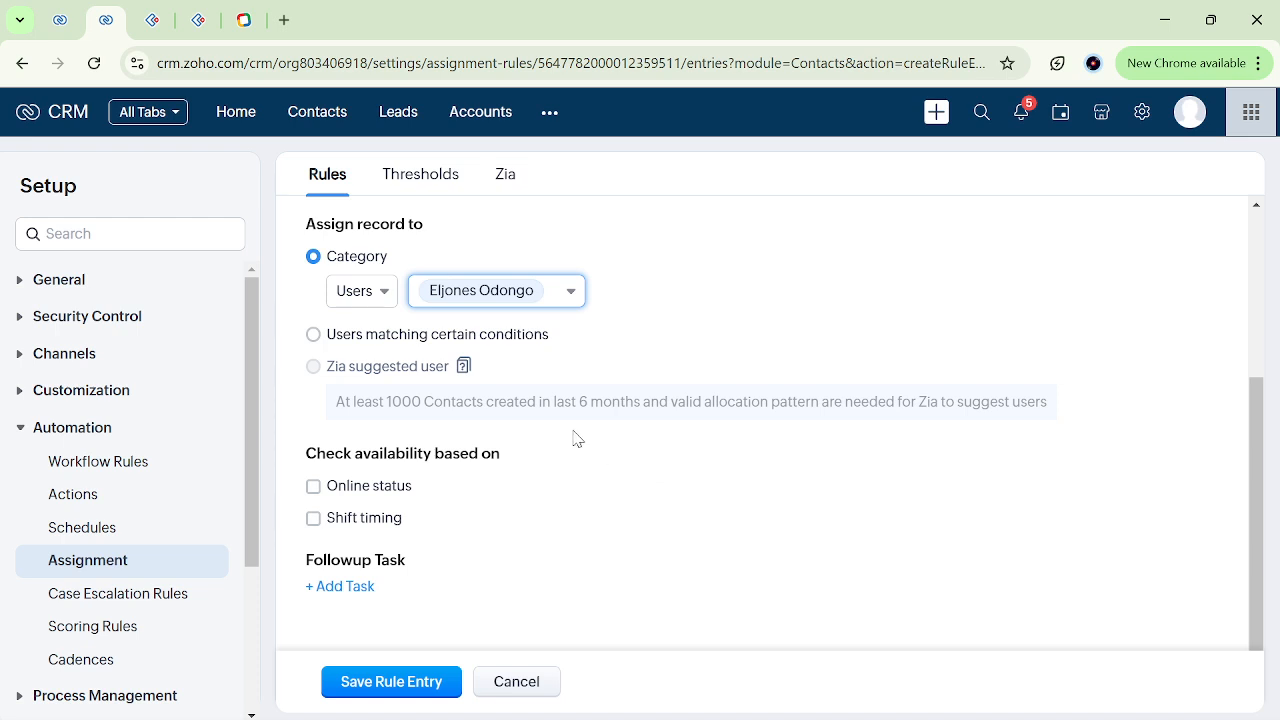
Assign the records to users matching the condition Country is not empty.
left_click(313, 336)
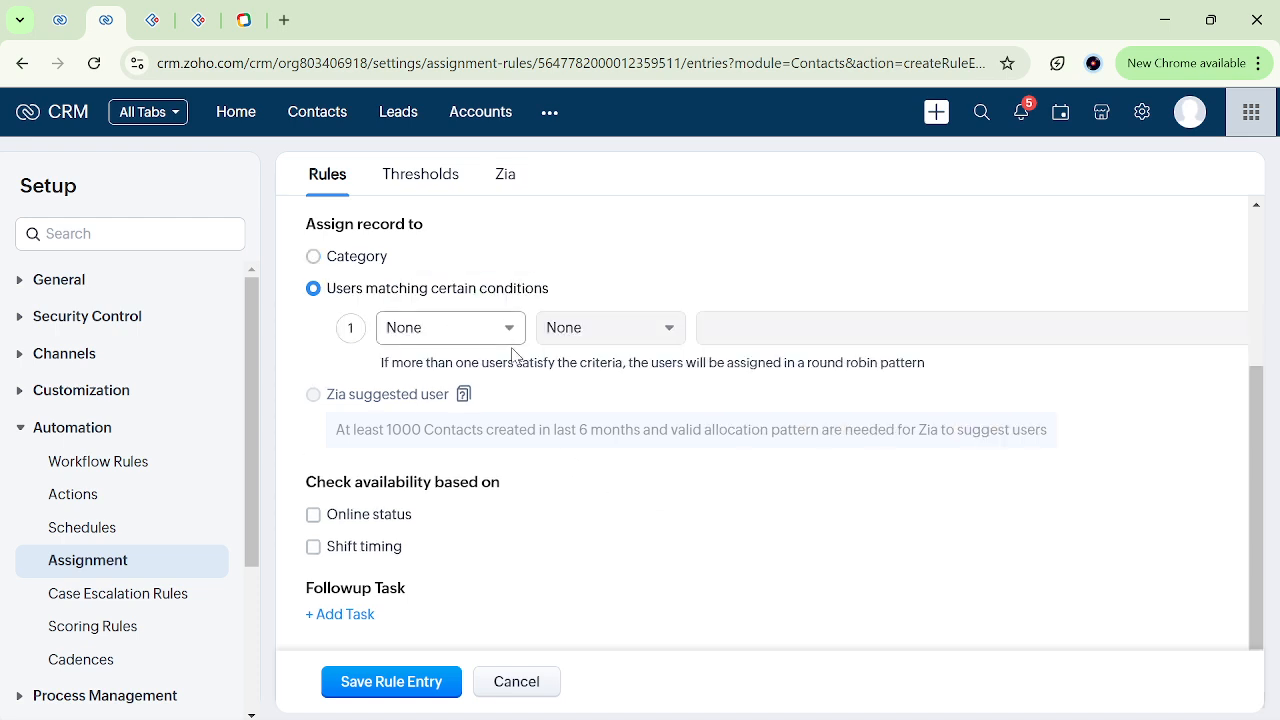
scroll(510, 342, "up", 2)
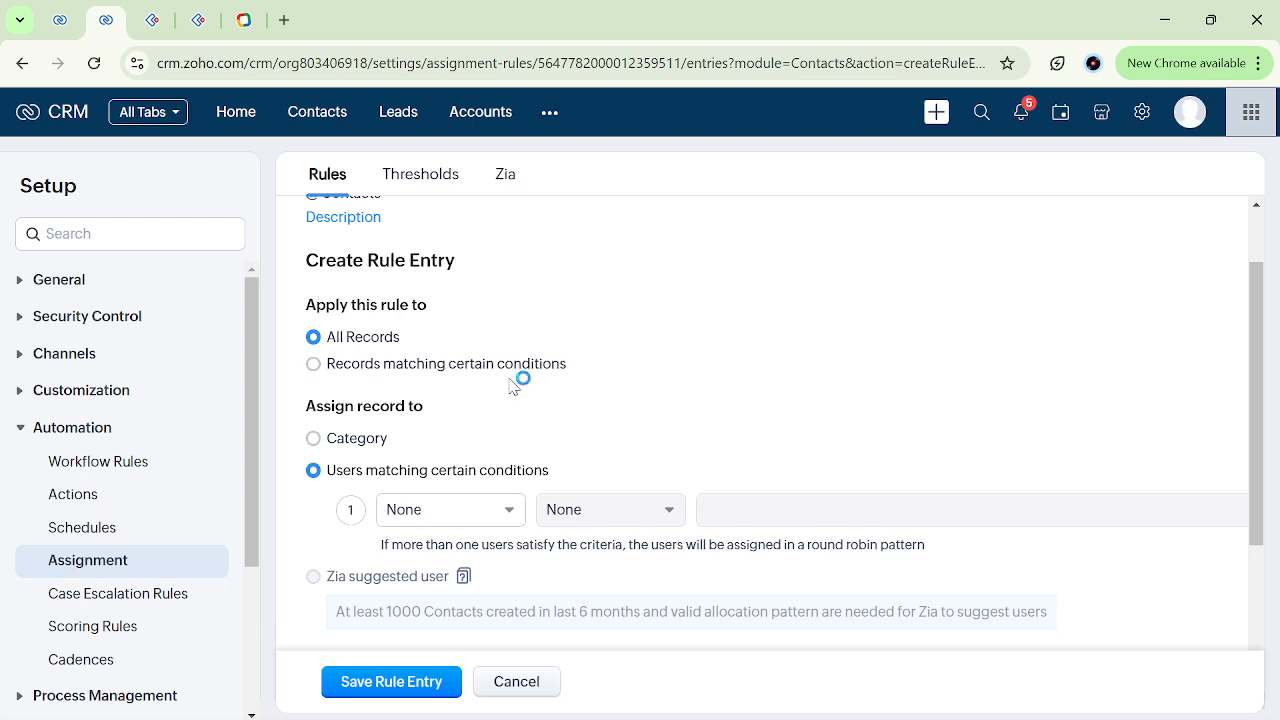
left_click(490, 520)
left_click(494, 400)
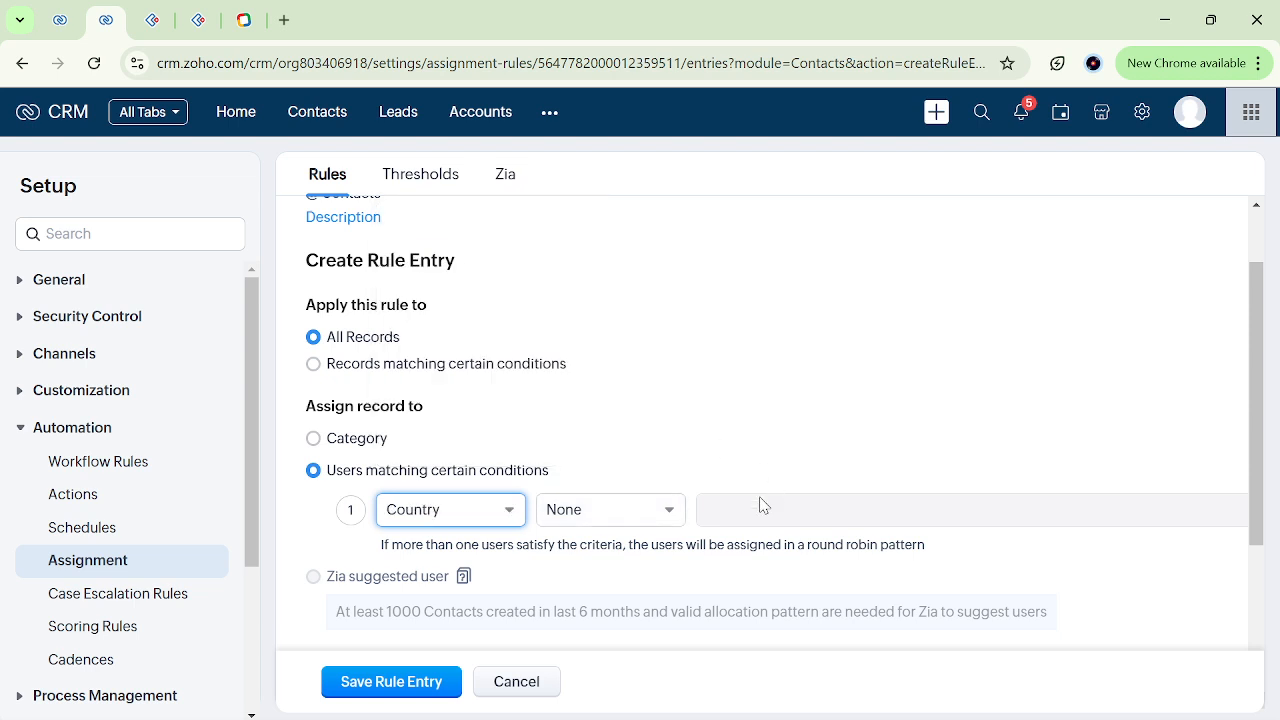
left_click(669, 512)
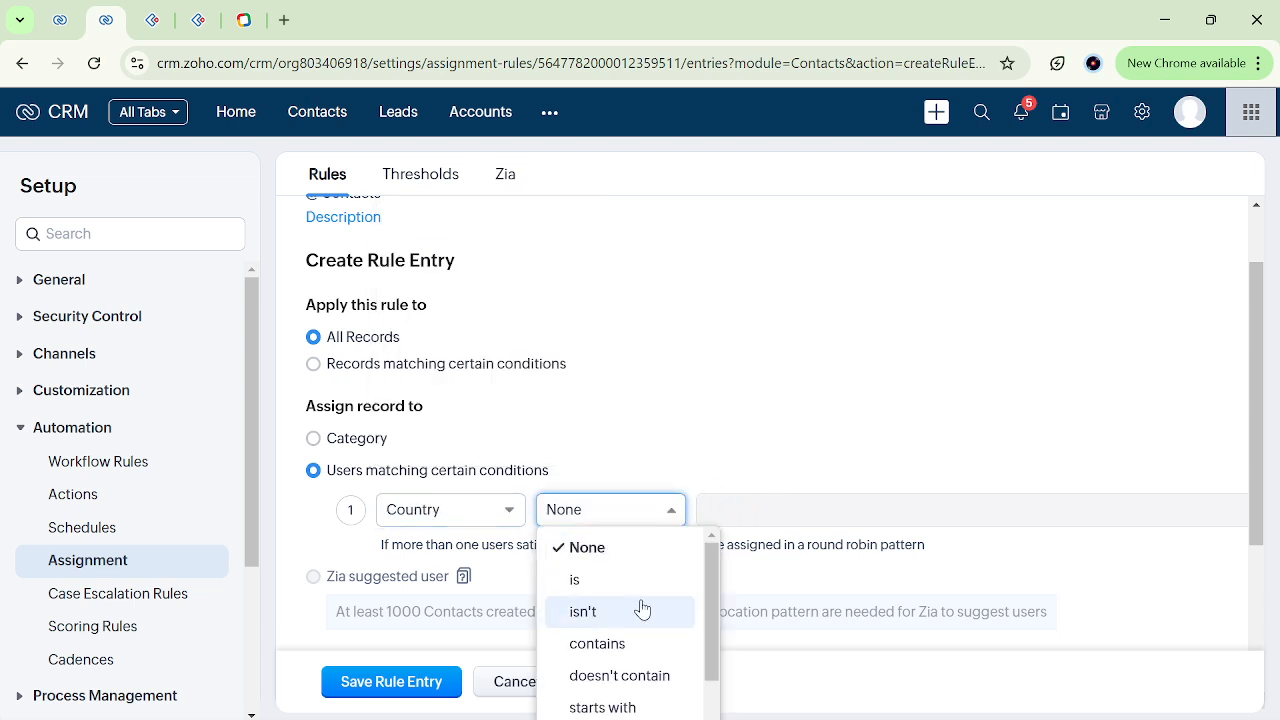
left_click(645, 609)
scroll(772, 447, "down", 2)
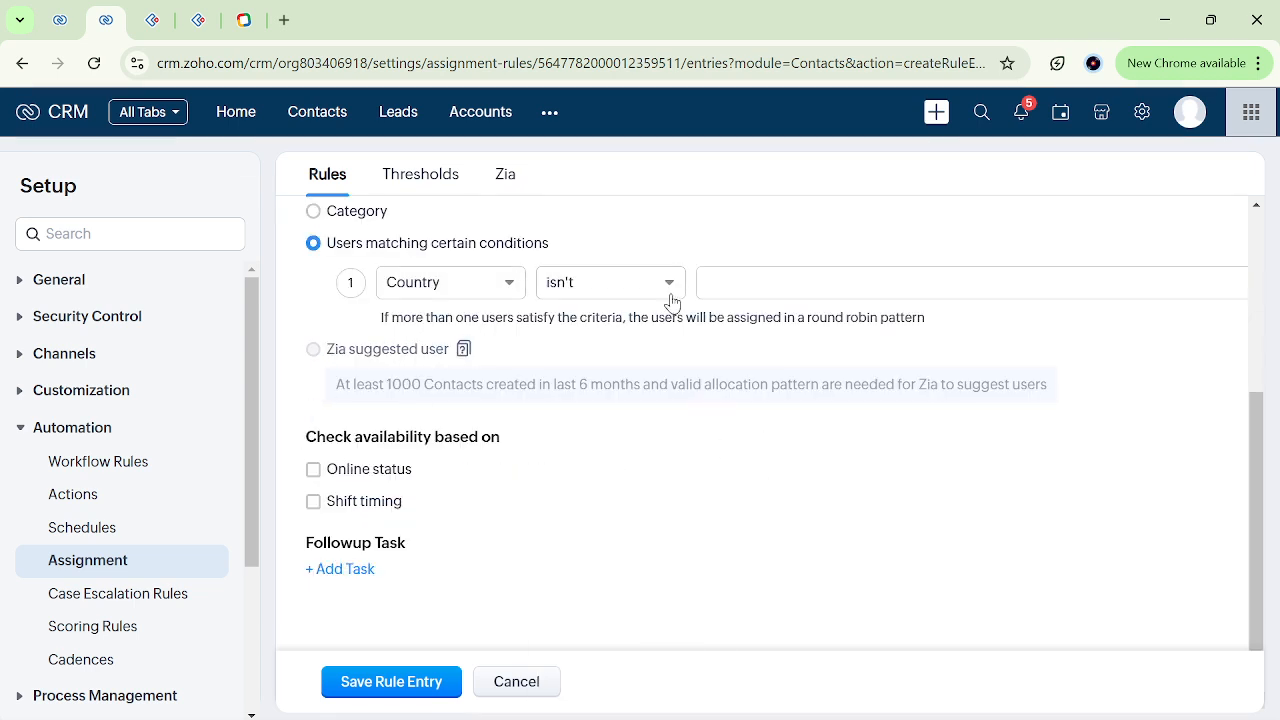
left_click(636, 296)
scroll(614, 460, "down", 1)
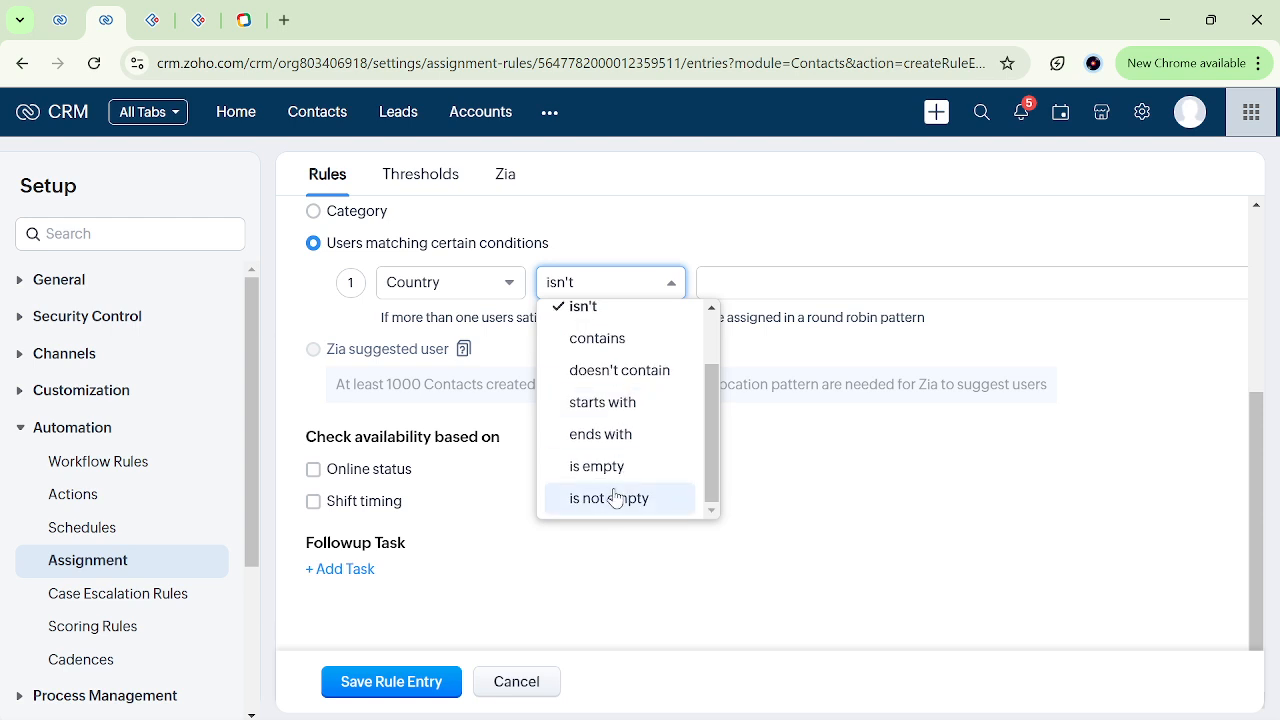
left_click(620, 498)
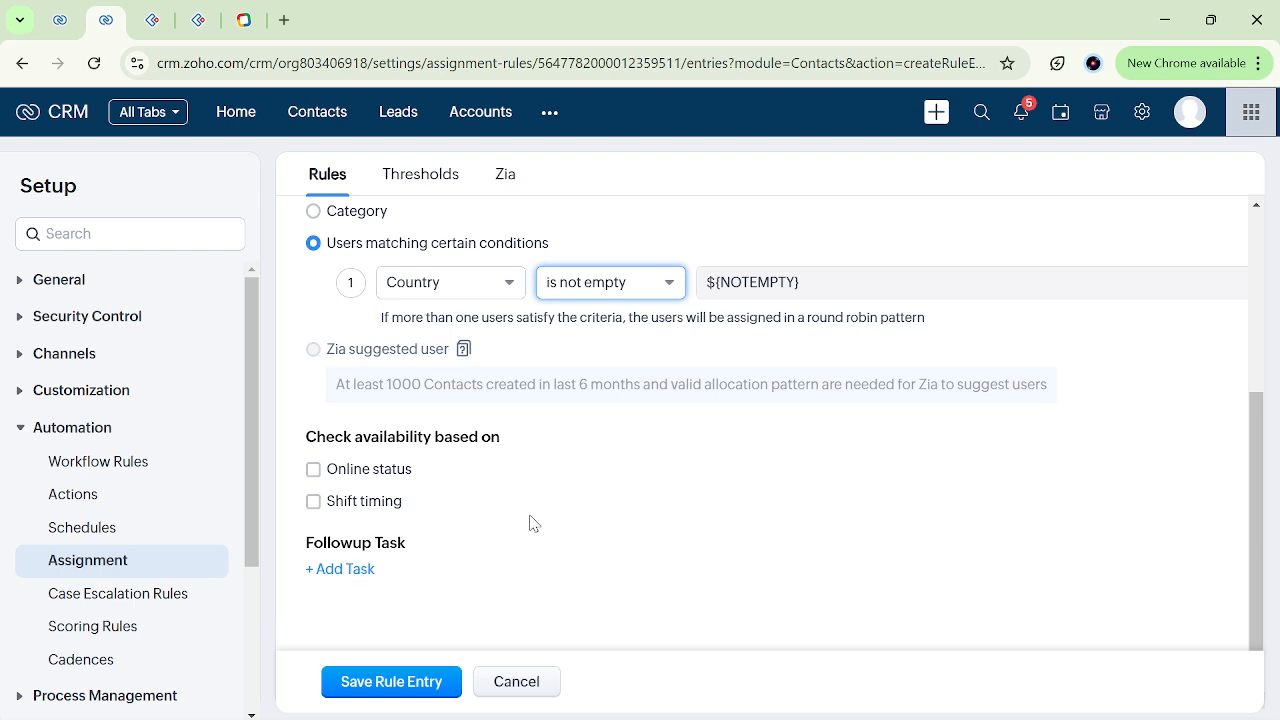
Switch to the browser tab with the lead record, review its overview user and owner fields, and return to the rule entry.
scroll(530, 521, "up", 3)
scroll(532, 523, "down", 2)
scroll(532, 523, "down", 1)
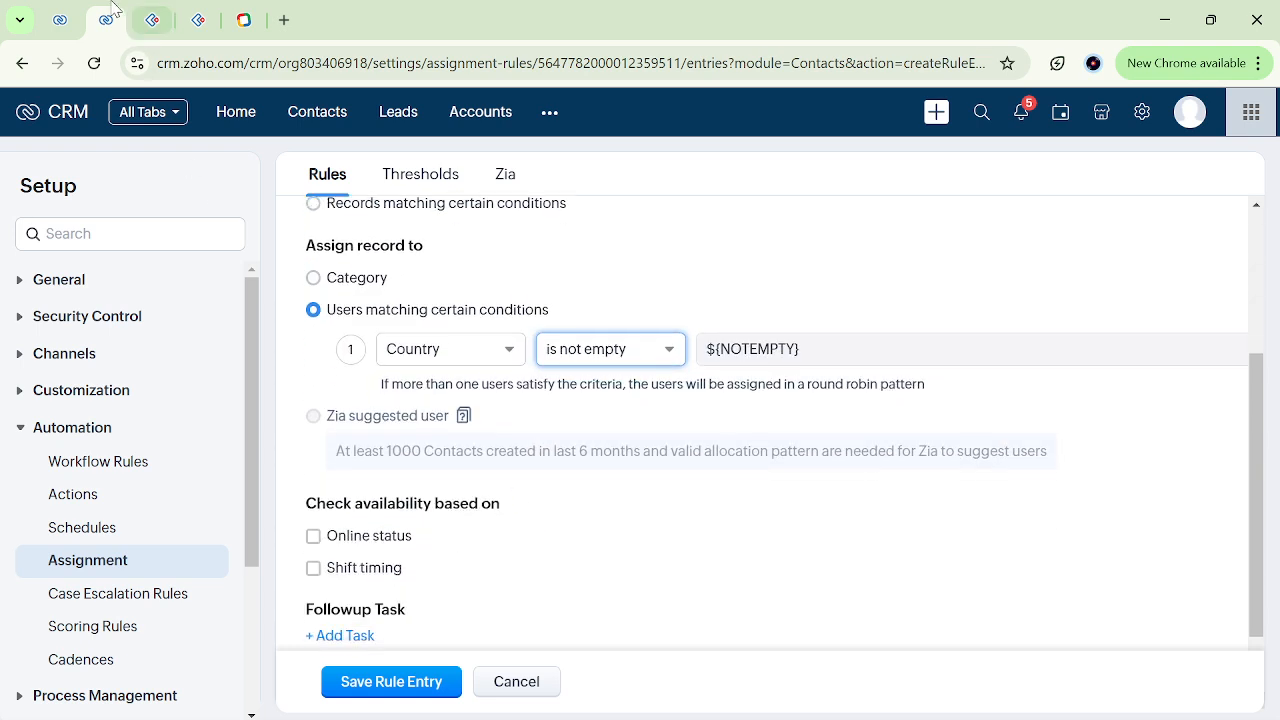
left_click(52, 14)
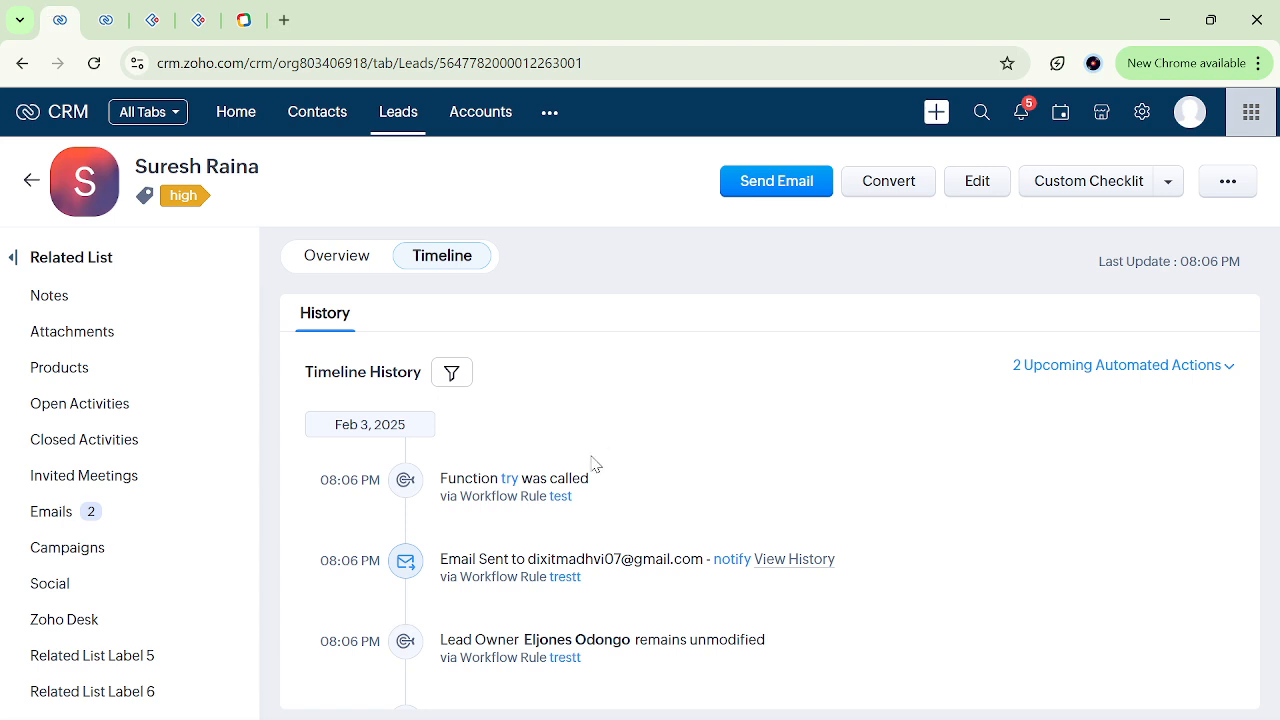
left_click(340, 257)
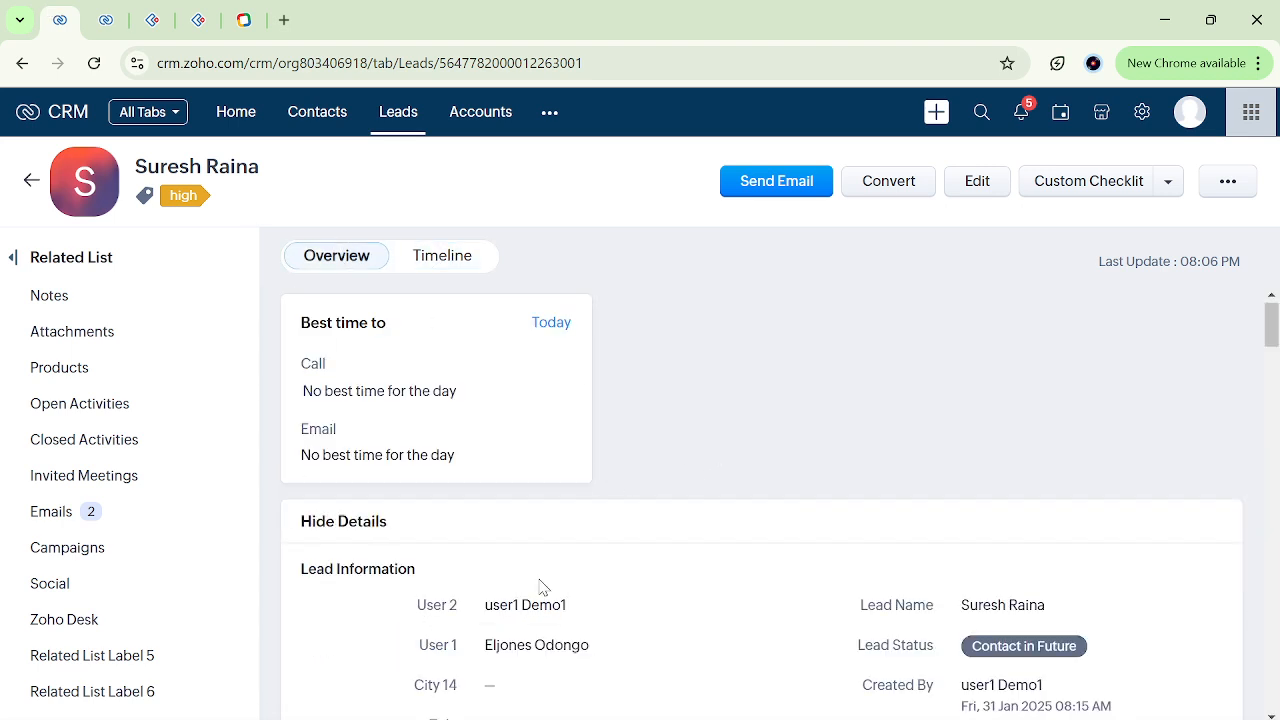
left_click_drag(409, 622, 623, 620)
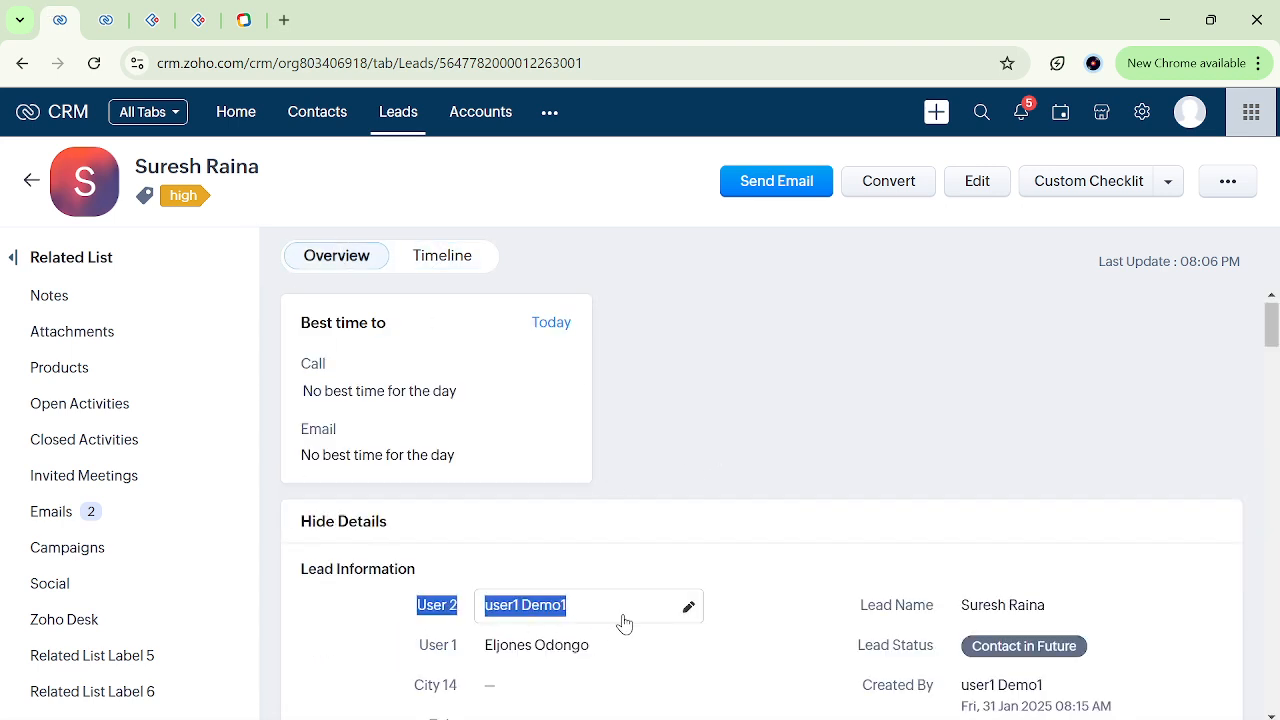
scroll(777, 541, "down", 2)
left_click(771, 537)
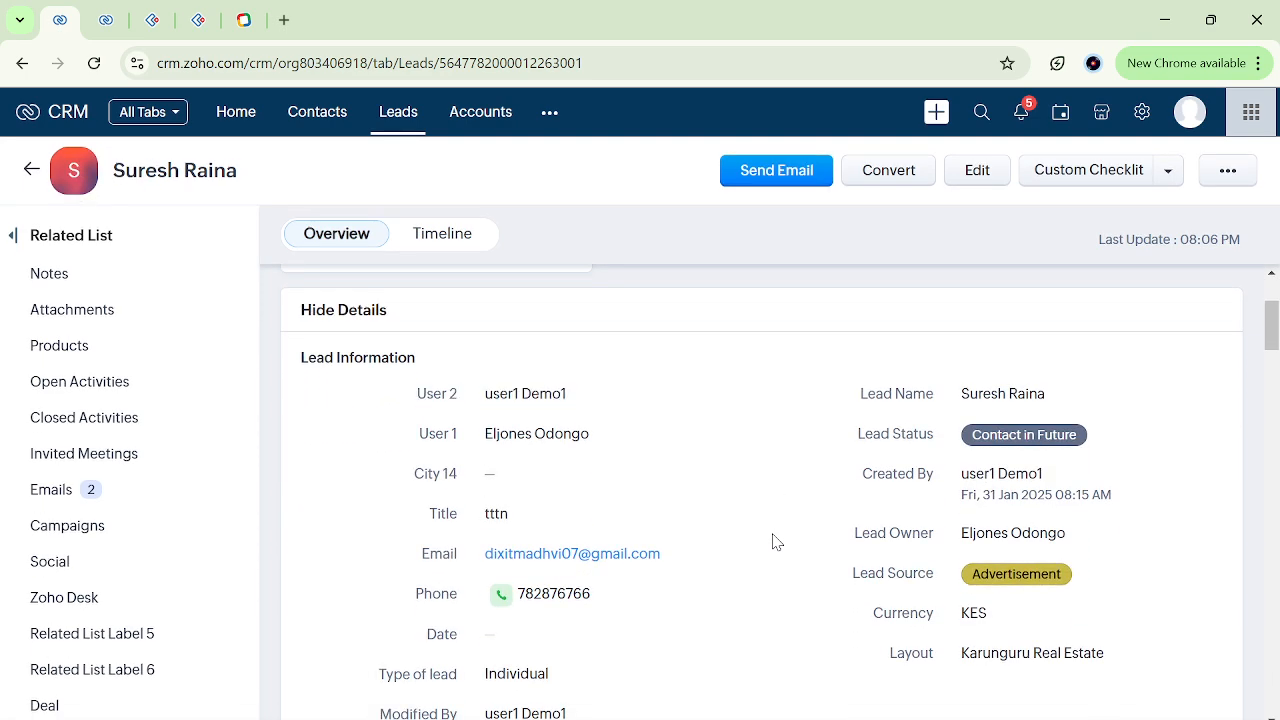
left_click(106, 20)
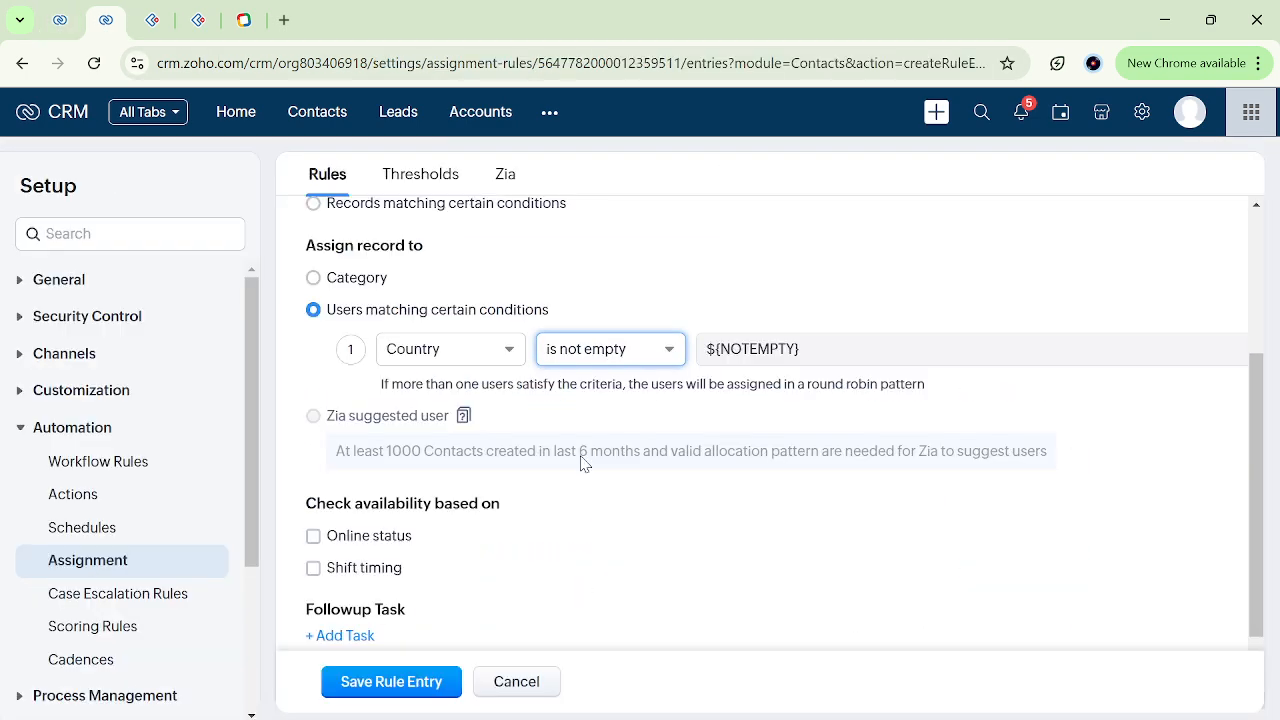
Cancel the Contacts assignment rule entry and discard its unsaved changes.
scroll(592, 451, "down", 1)
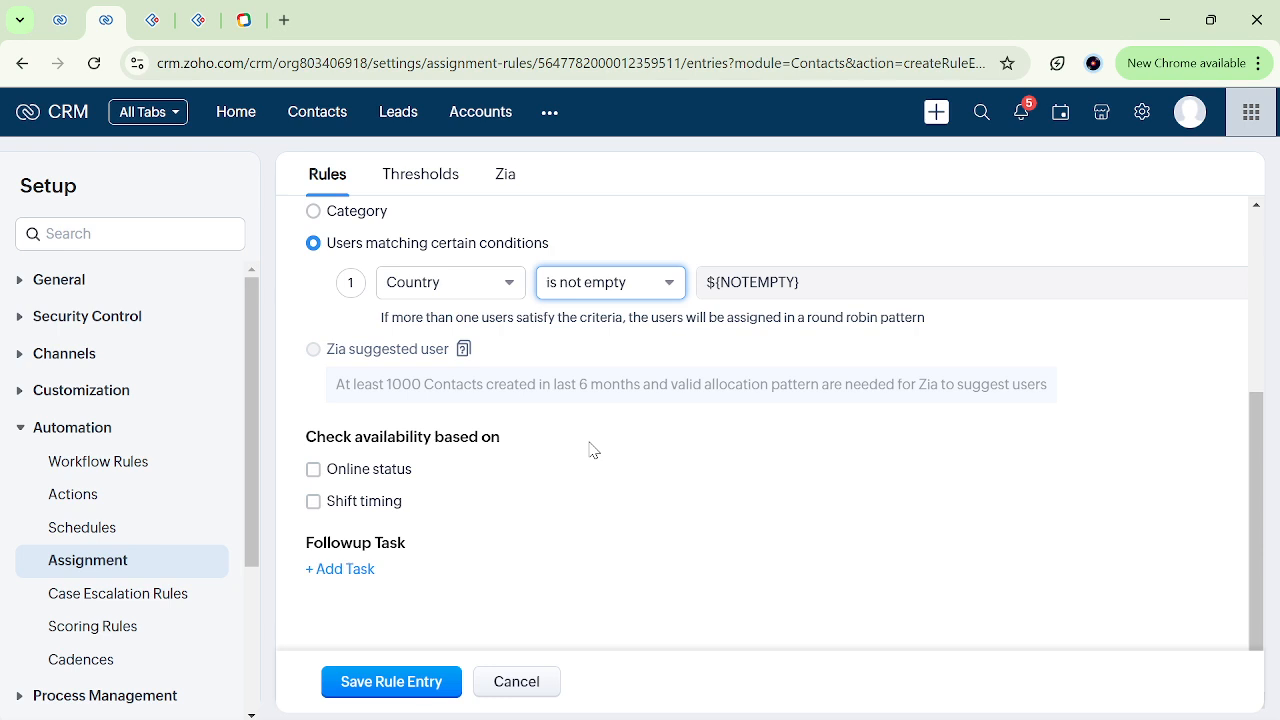
left_click(520, 683)
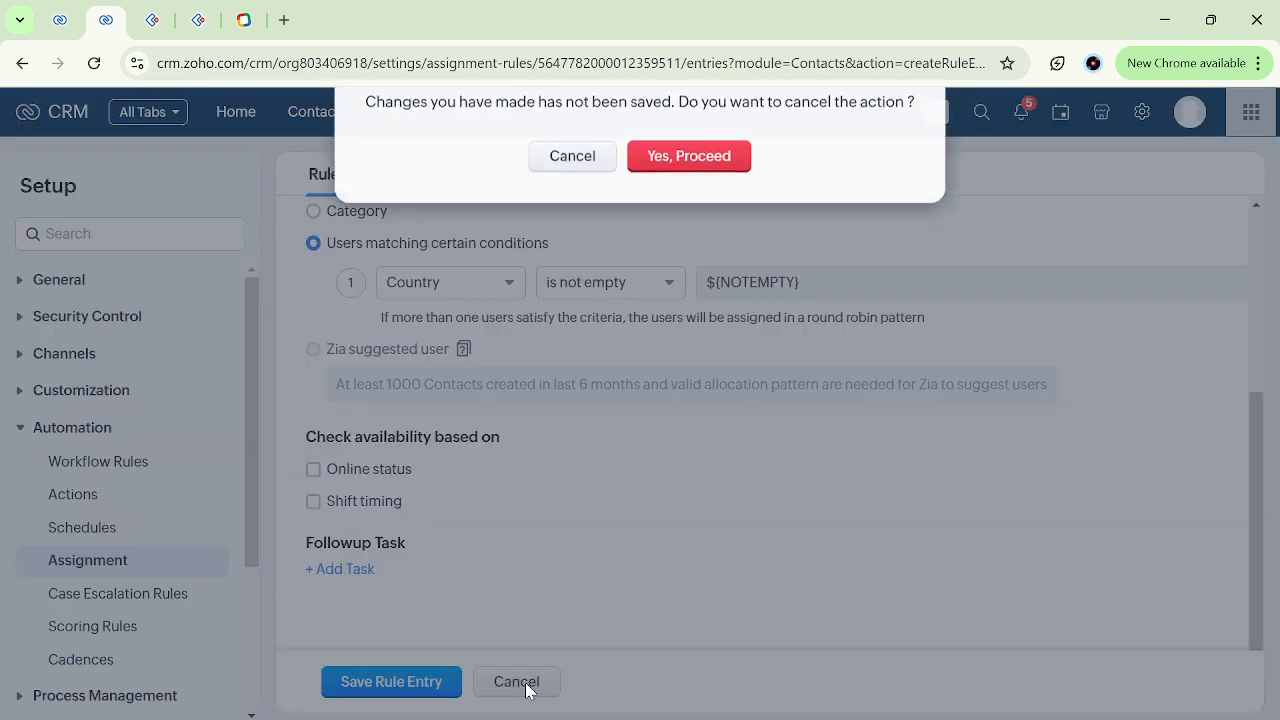
left_click(684, 188)
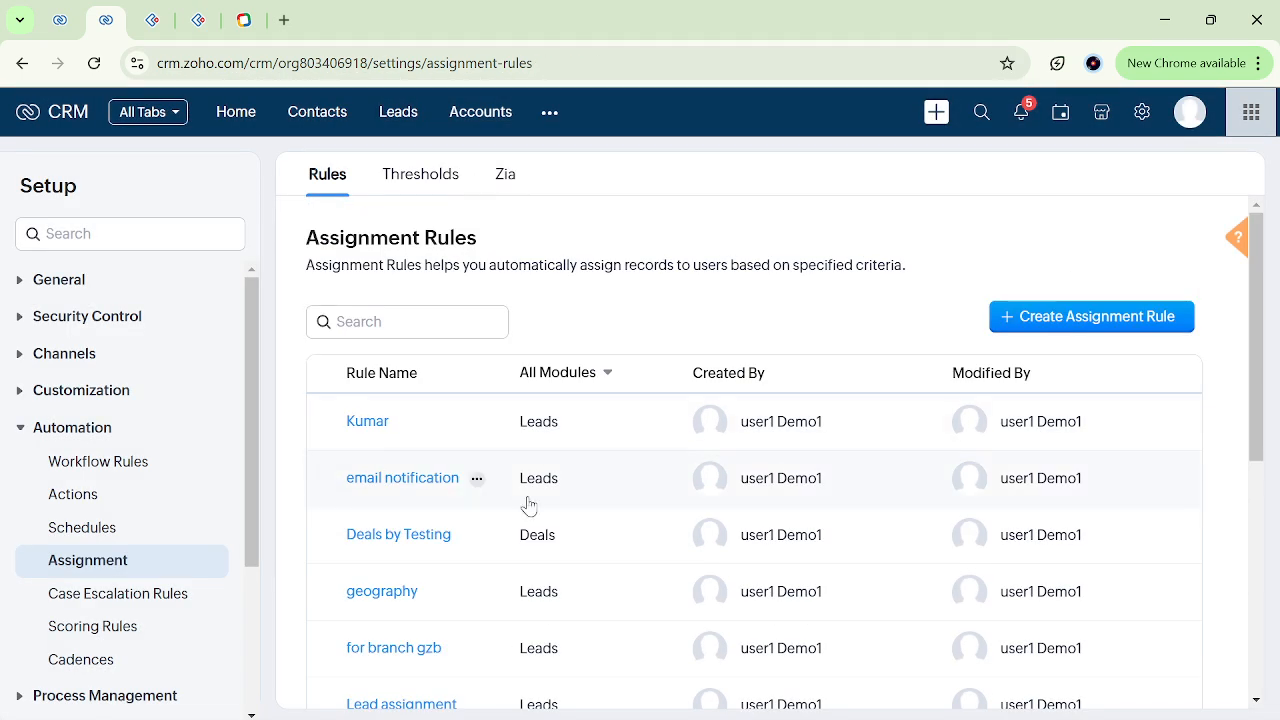
Return to the Setup overview and open the Workflow Rules page under Automation.
left_click(1141, 128)
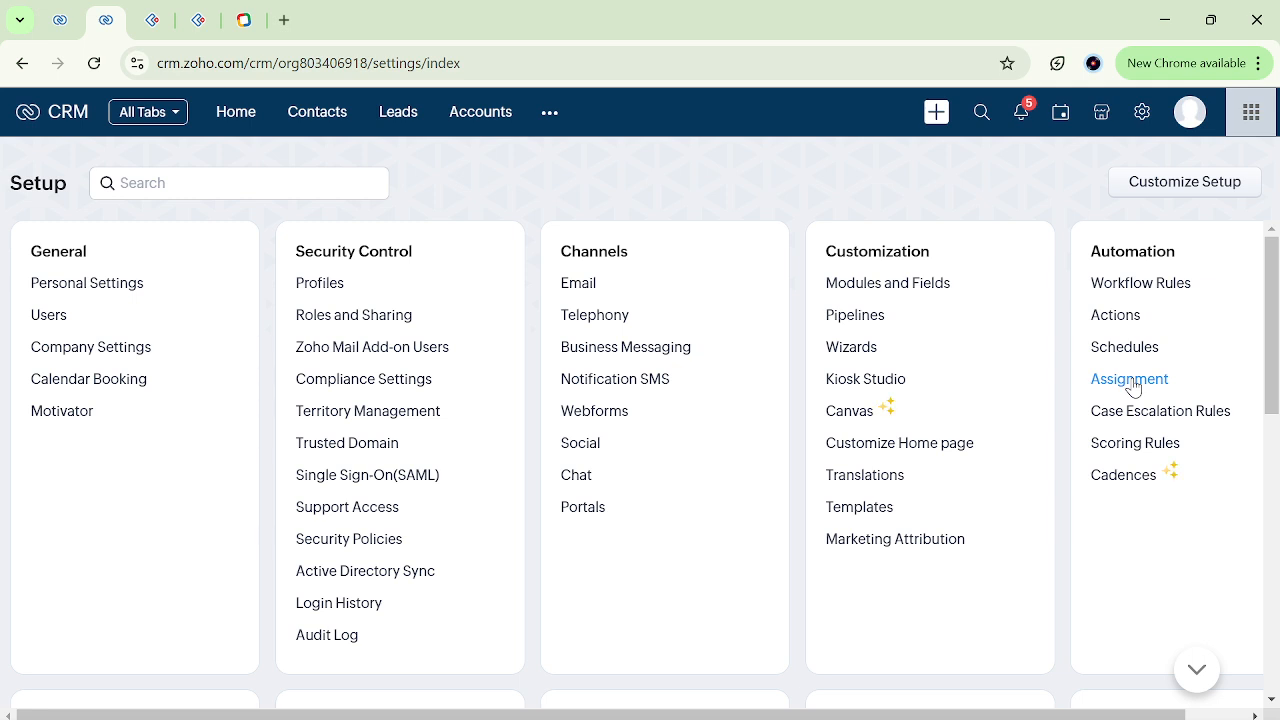
left_click_drag(1078, 452, 1202, 450)
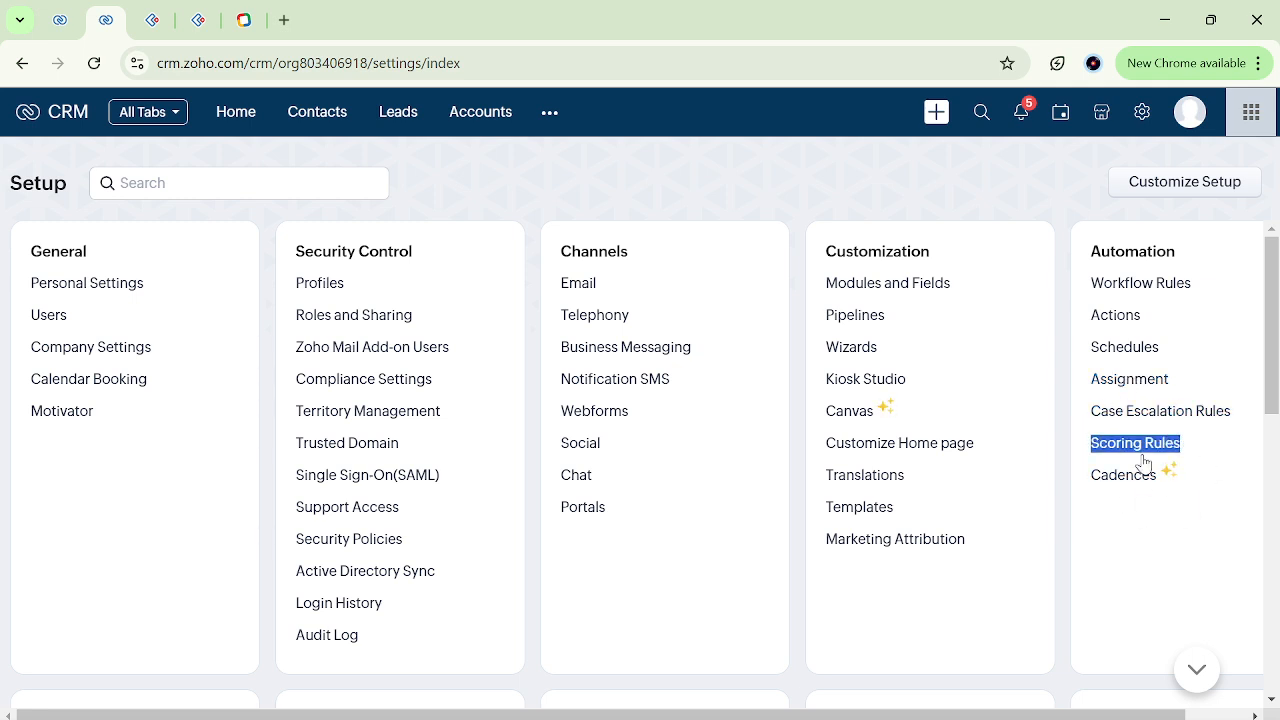
left_click(1073, 458)
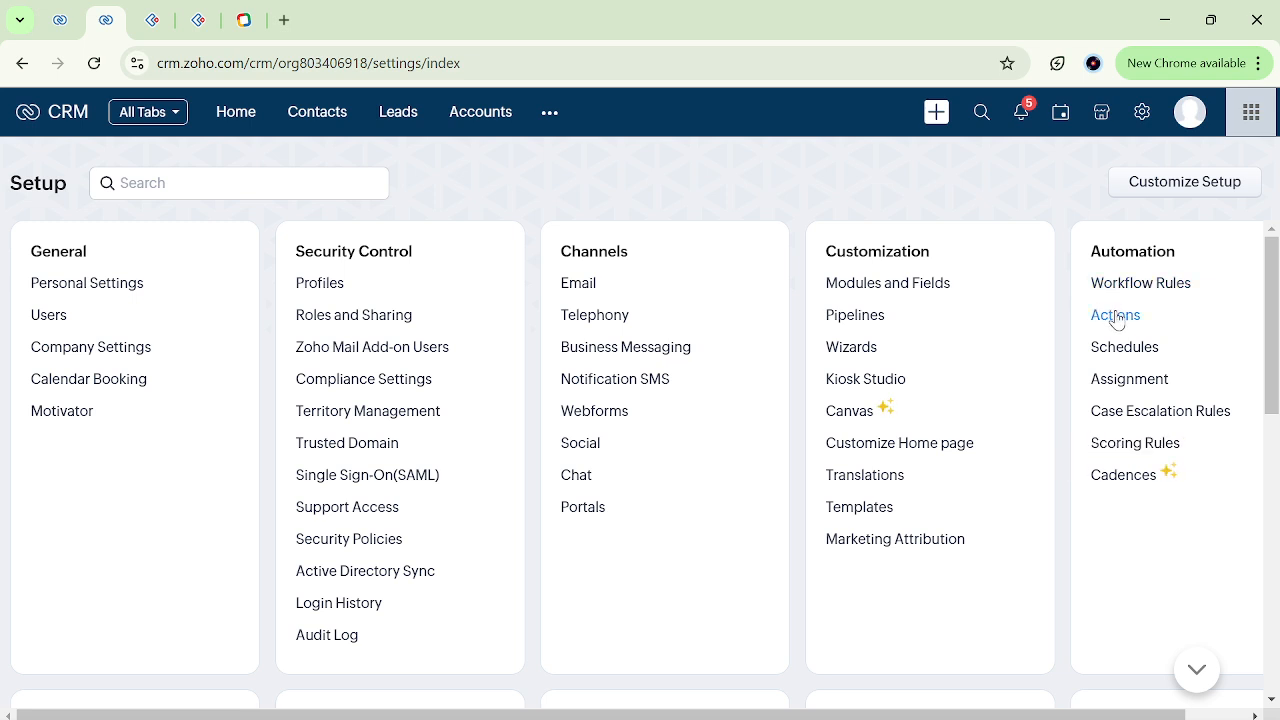
left_click(1146, 287)
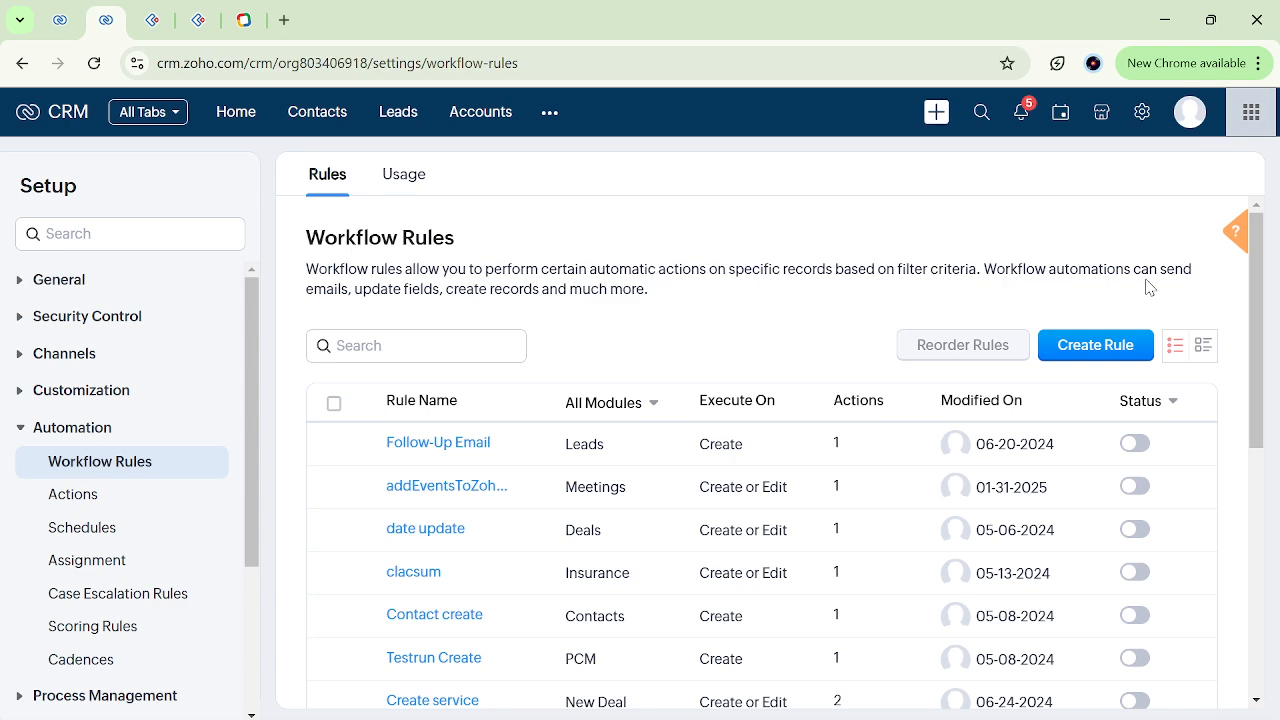
Find the "trestt" rule for Leads at the end of the workflow rules list and open it.
scroll(576, 577, "down", 5)
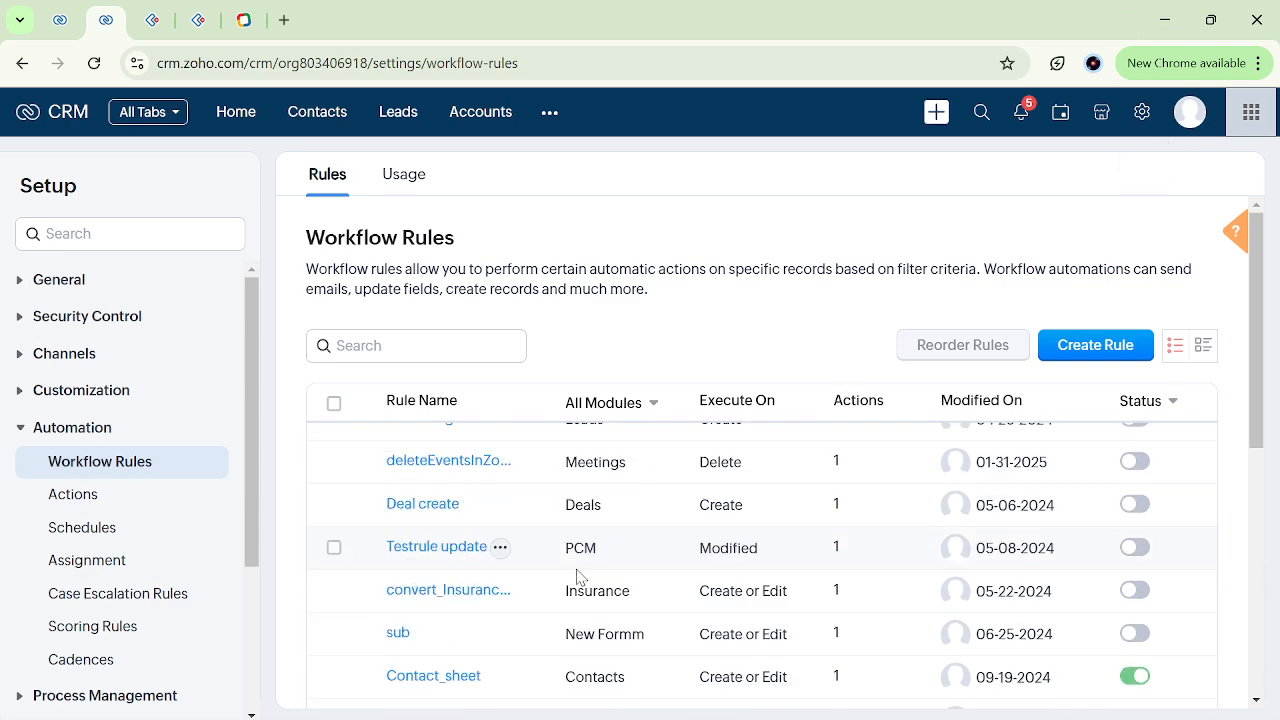
scroll(576, 577, "down", 5)
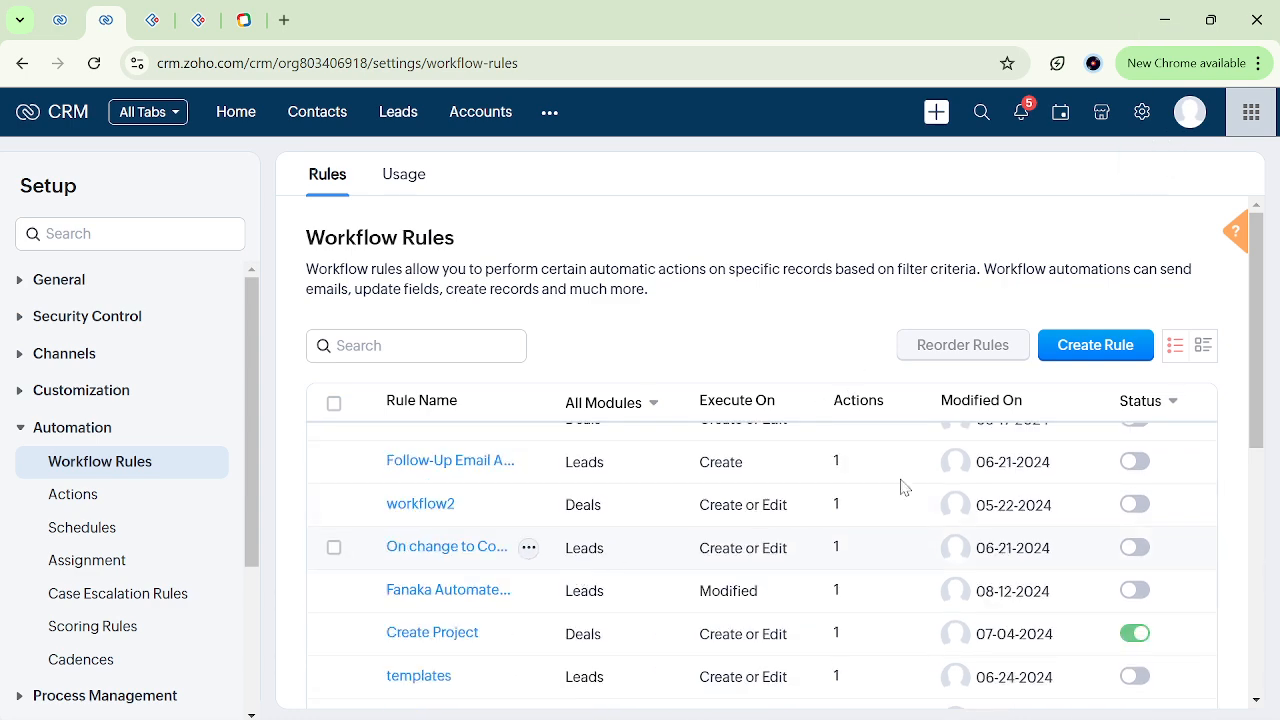
left_click(1256, 505)
scroll(1256, 505, "down", 1)
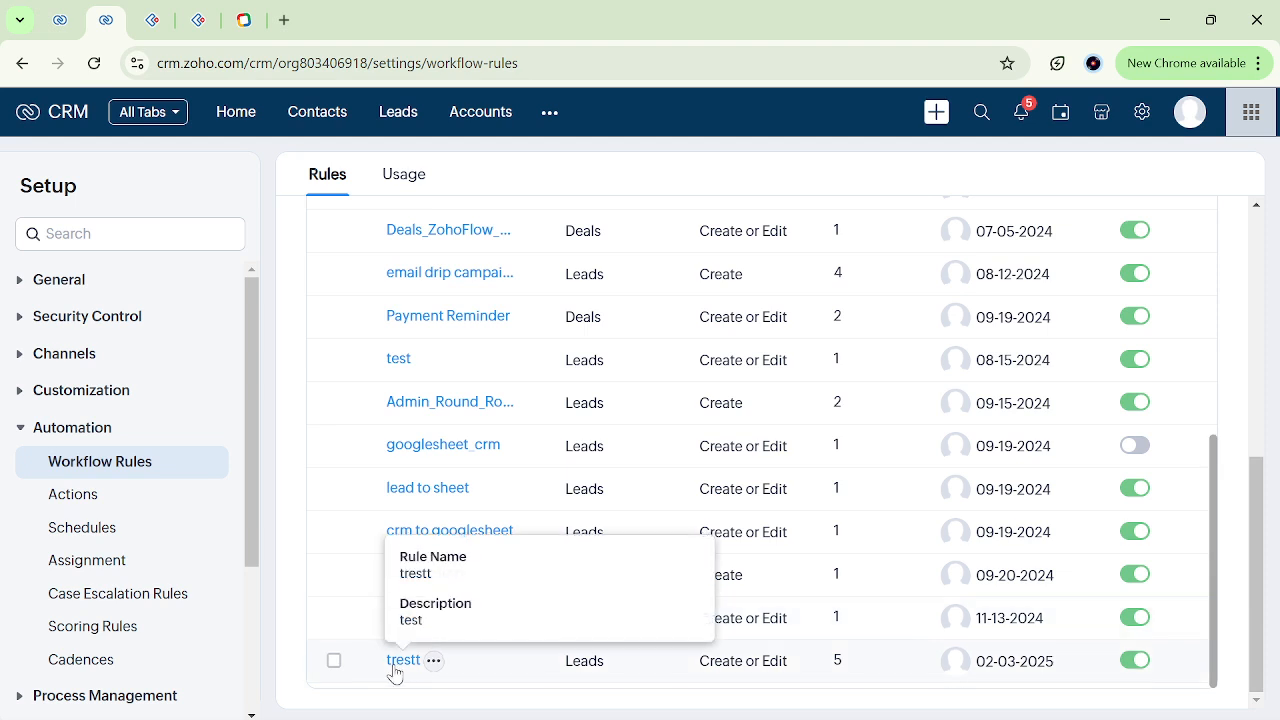
left_click(400, 668)
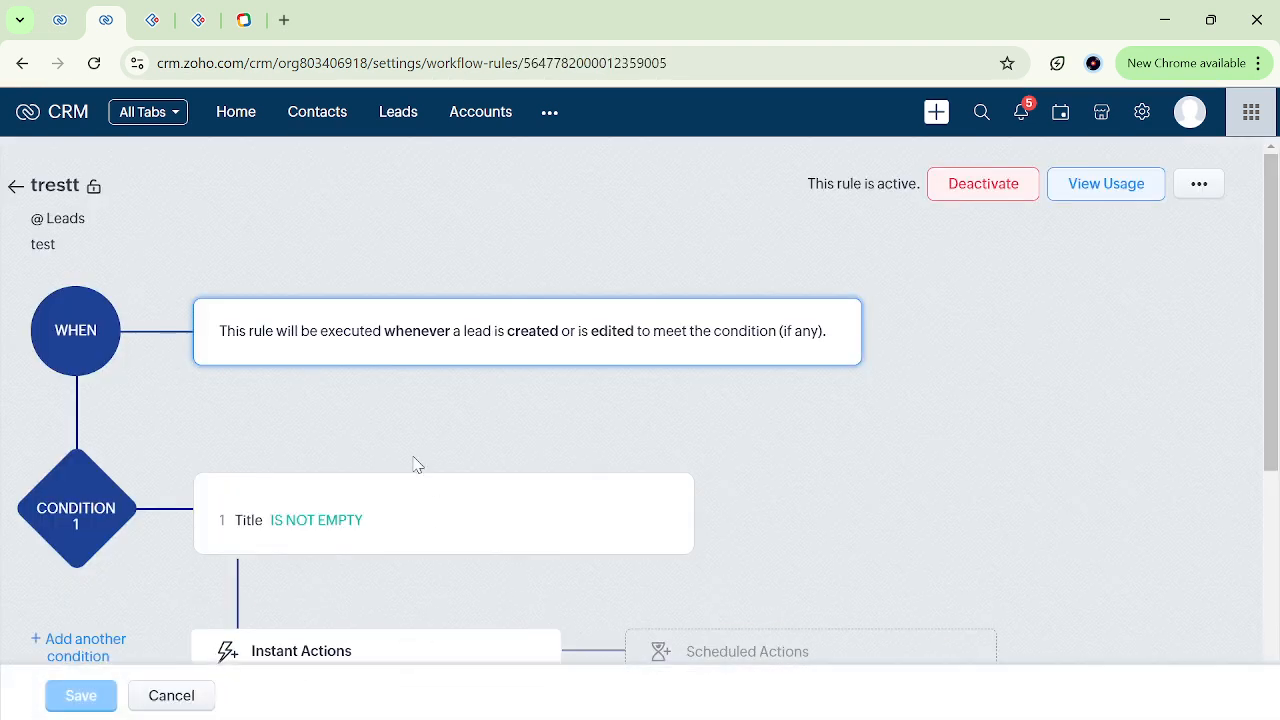
Examine the Notify and Activities options available as instant actions, and review the rule's condition.
scroll(300, 500, "down", 4)
left_click(260, 590)
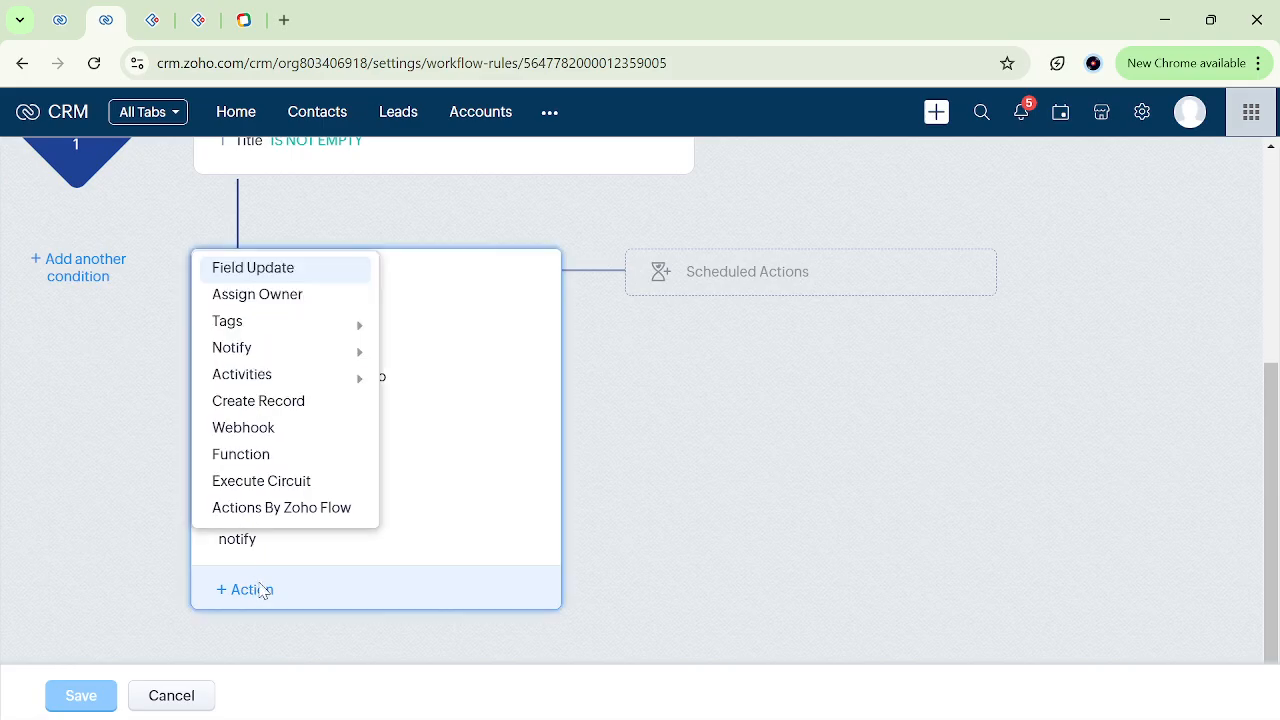
mouse_move(285, 347)
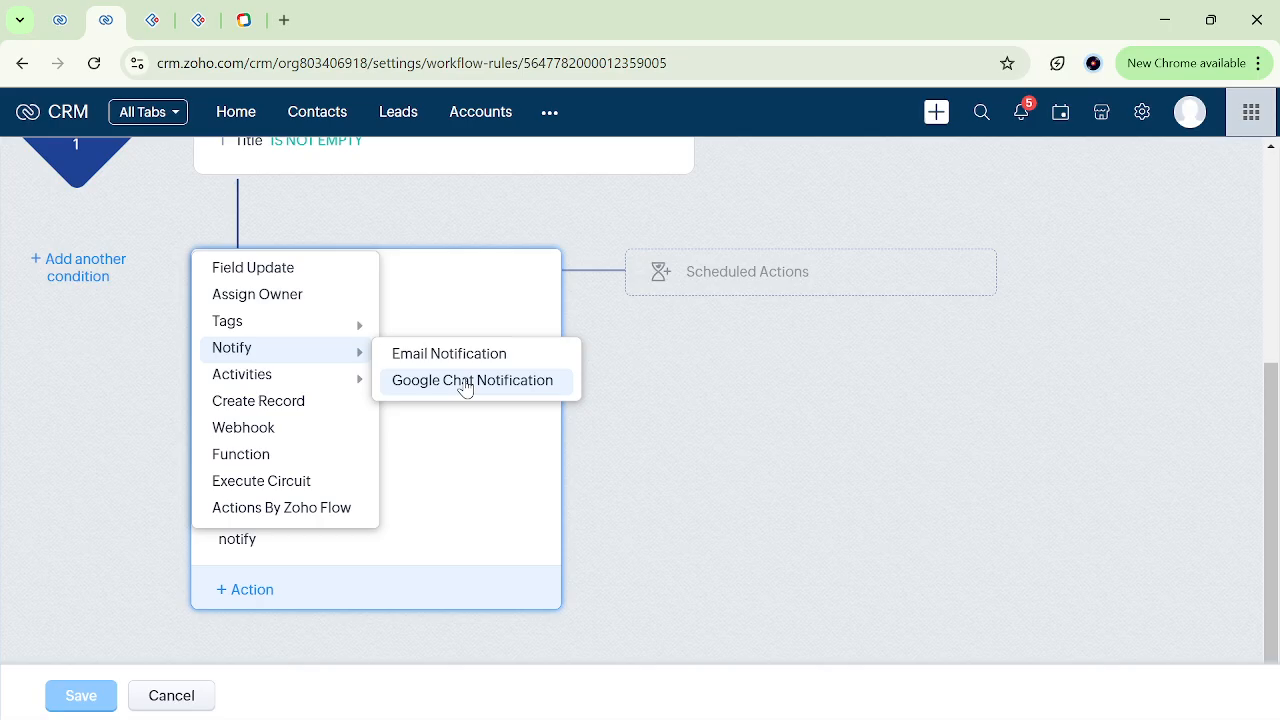
mouse_move(346, 376)
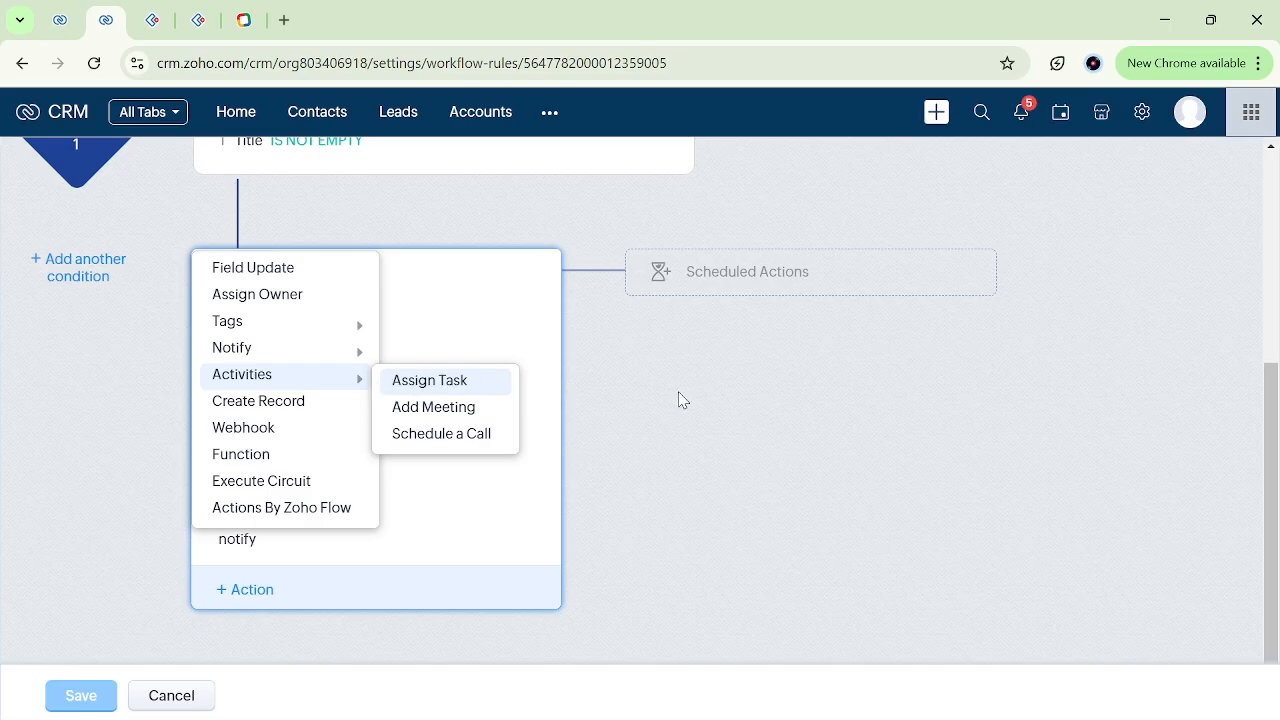
left_click(640, 350)
scroll(526, 243, "up", 2)
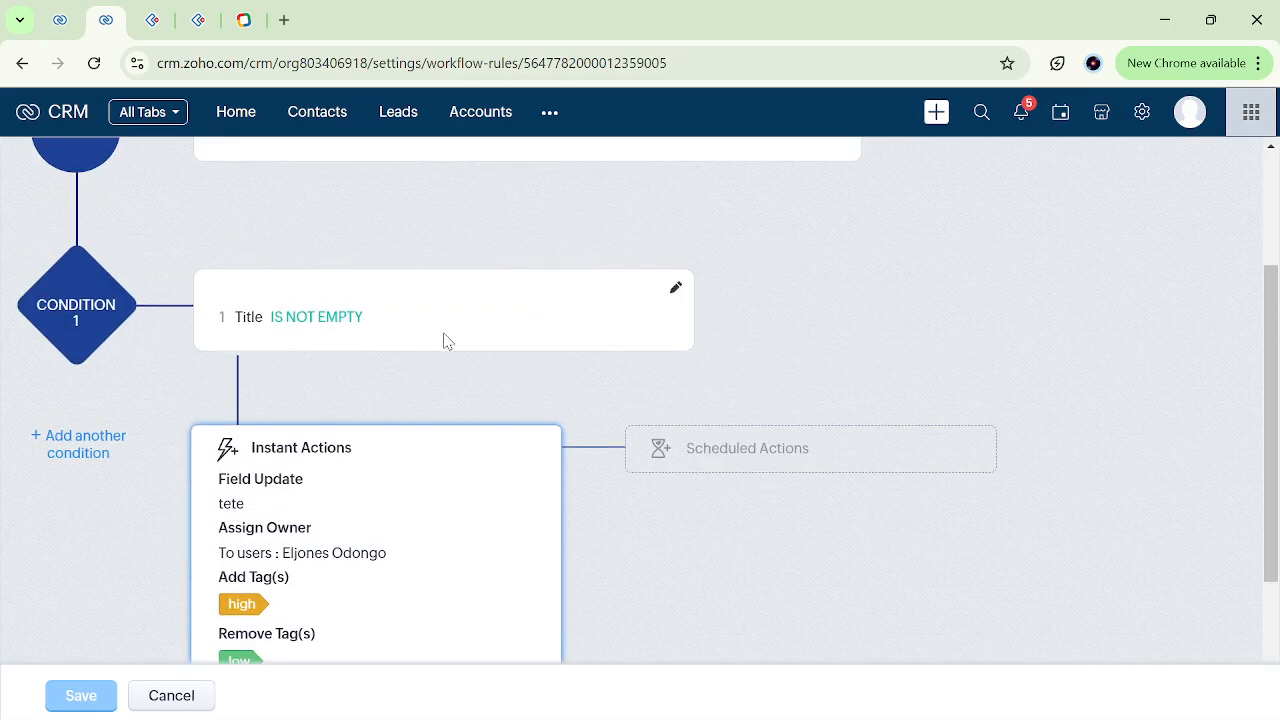
Start a new Assign Task instant action for the rule and give the task the subject "notify".
scroll(447, 341, "down", 2)
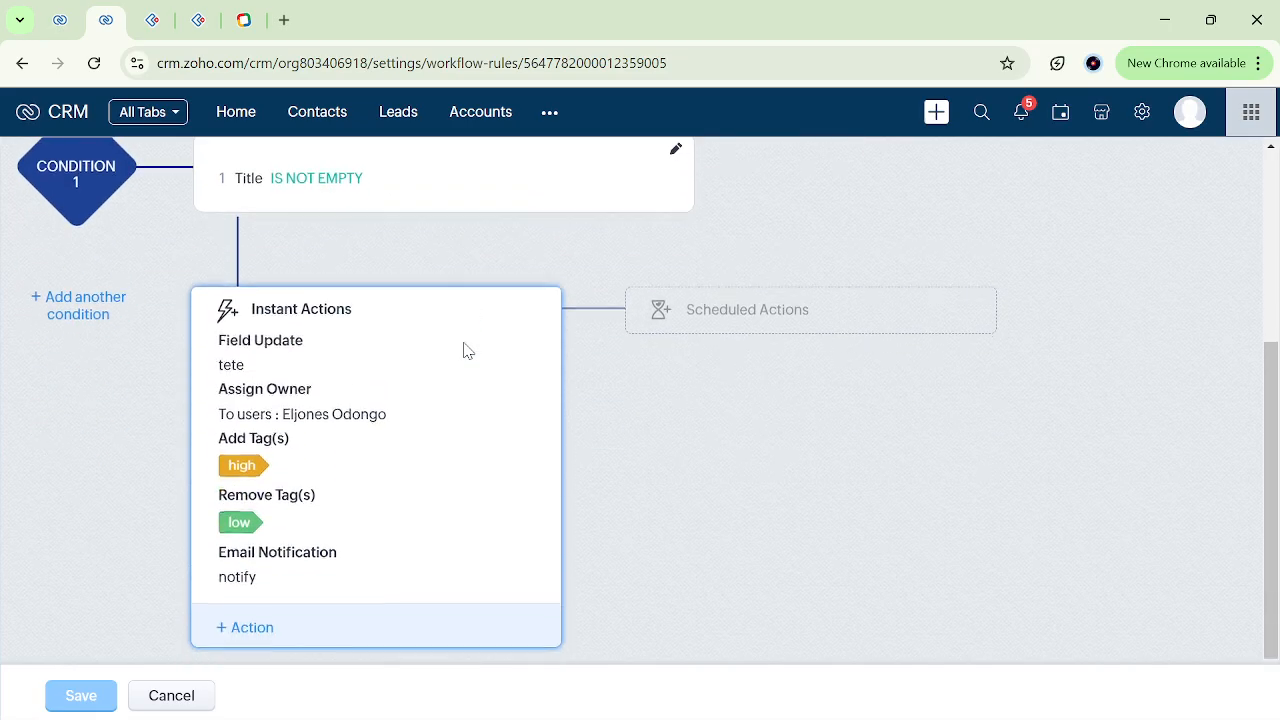
left_click(250, 614)
mouse_move(360, 356)
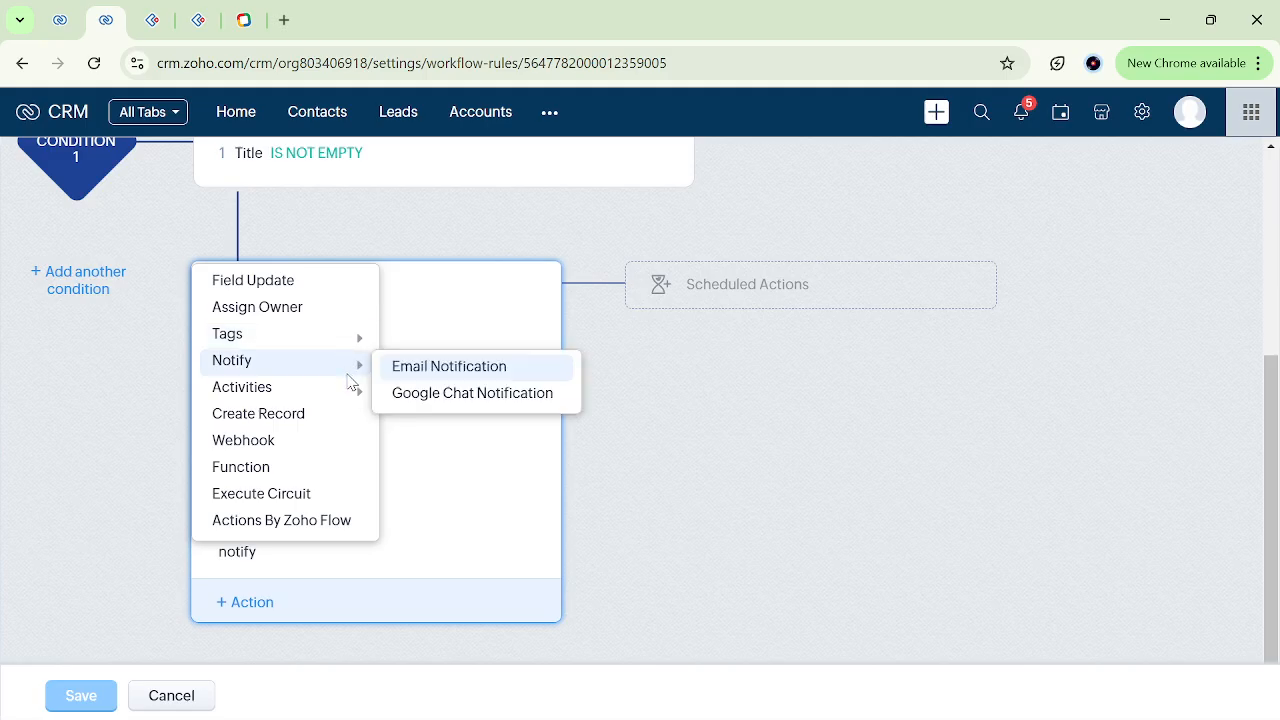
mouse_move(350, 385)
left_click(412, 395)
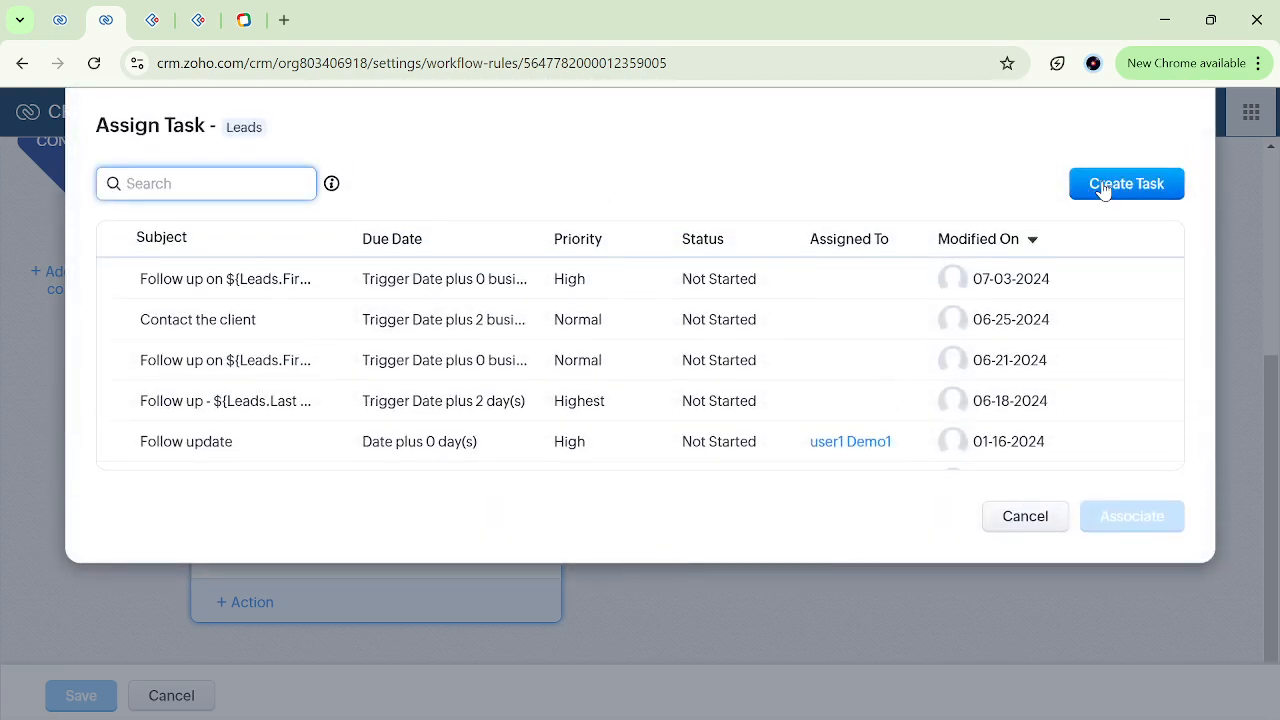
left_click(1103, 187)
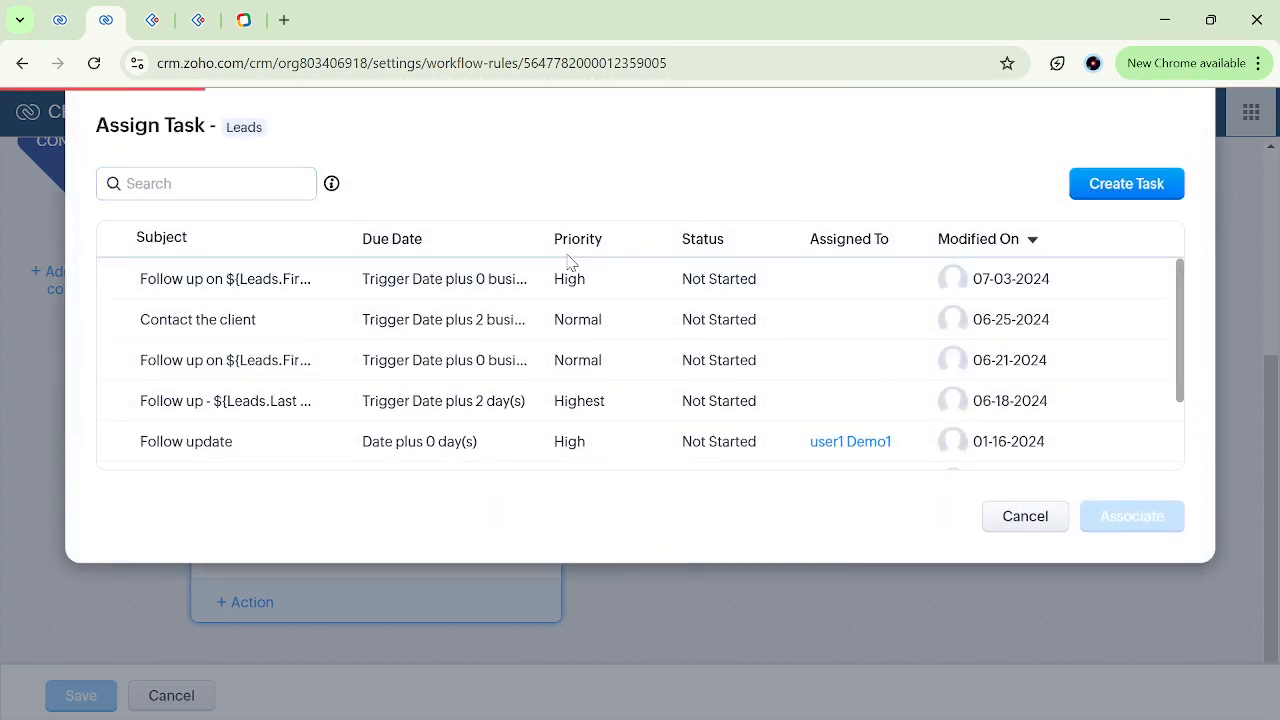
type("t")
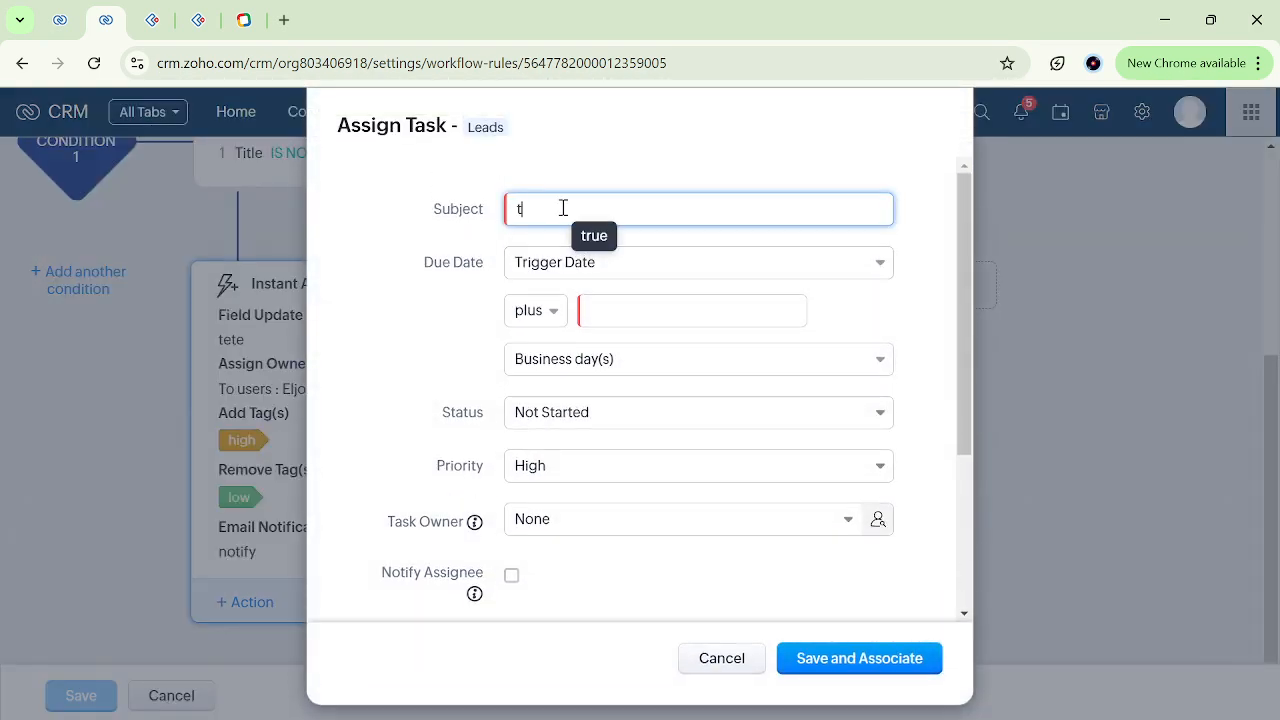
key("BackSpace")
type("not")
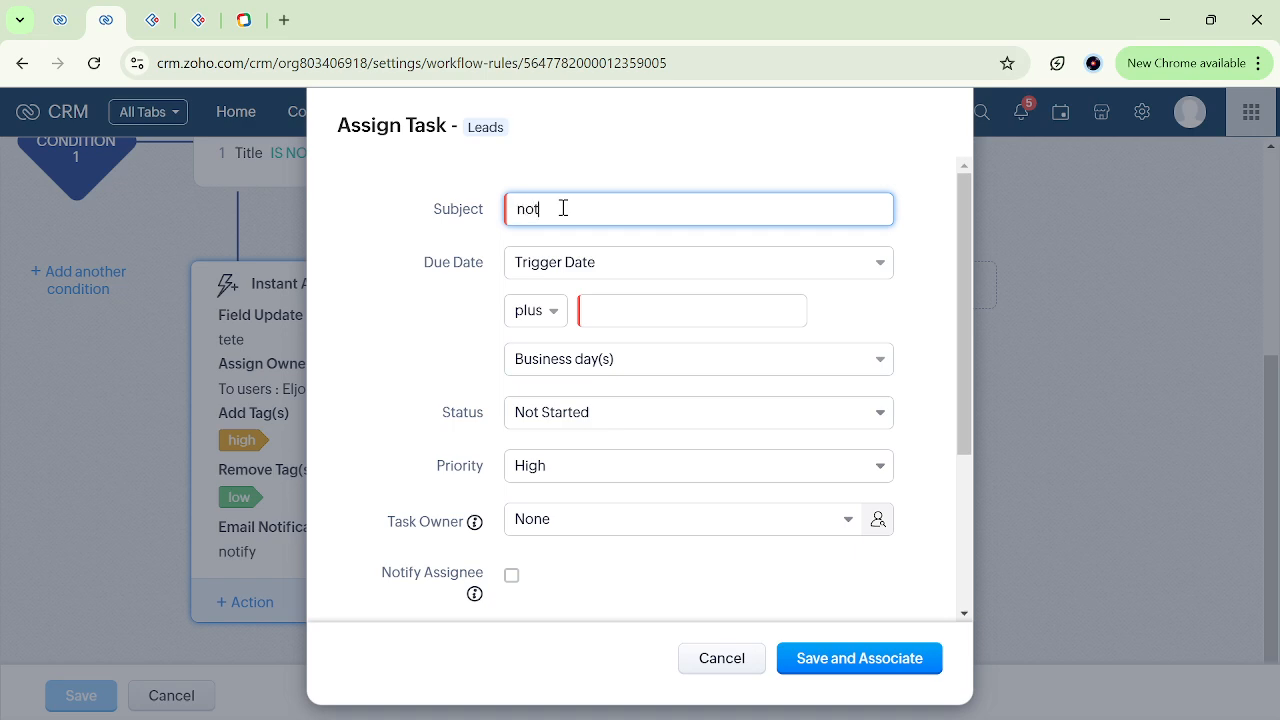
type("ify")
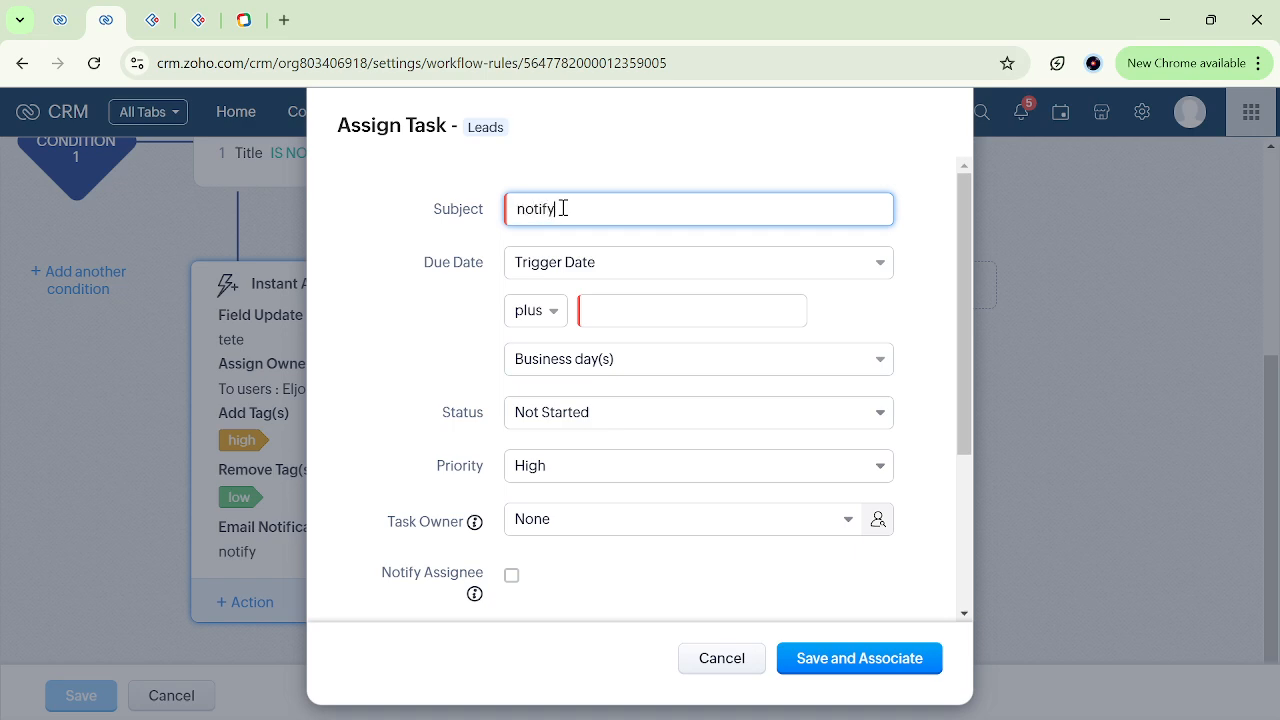
Set the task's due date to Trigger Date plus 0 business days.
left_click(649, 318)
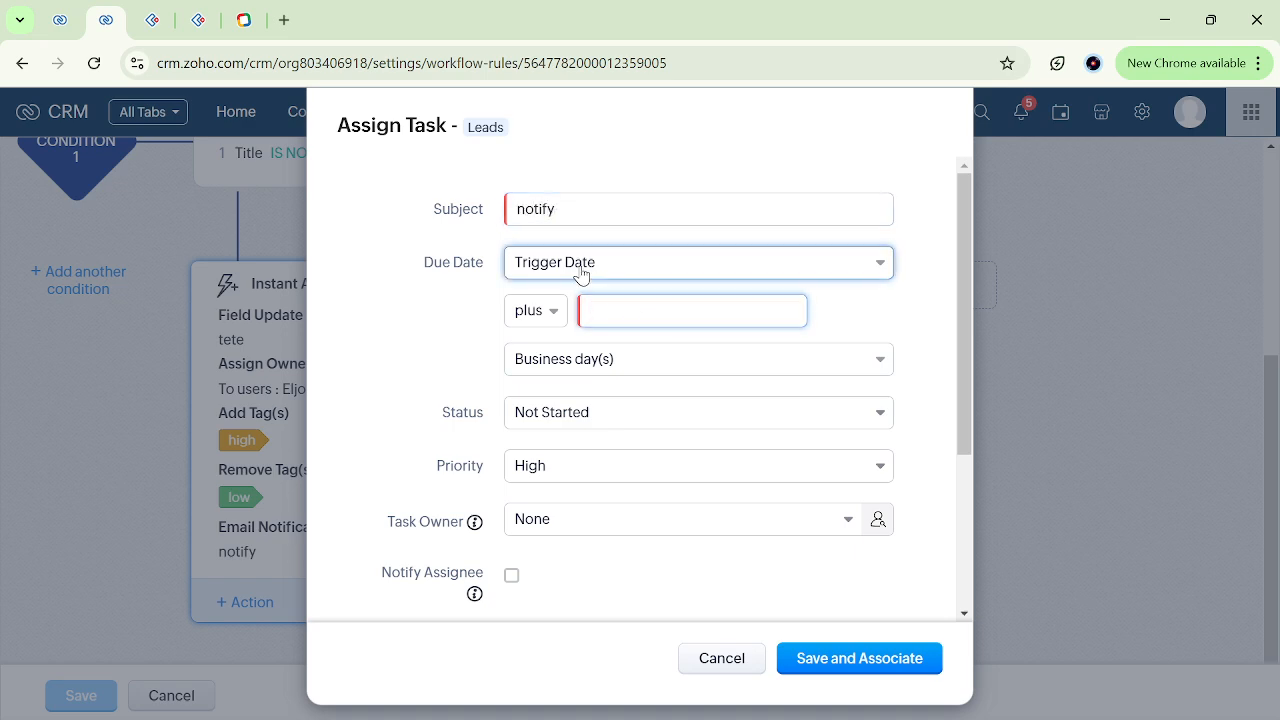
left_click(582, 272)
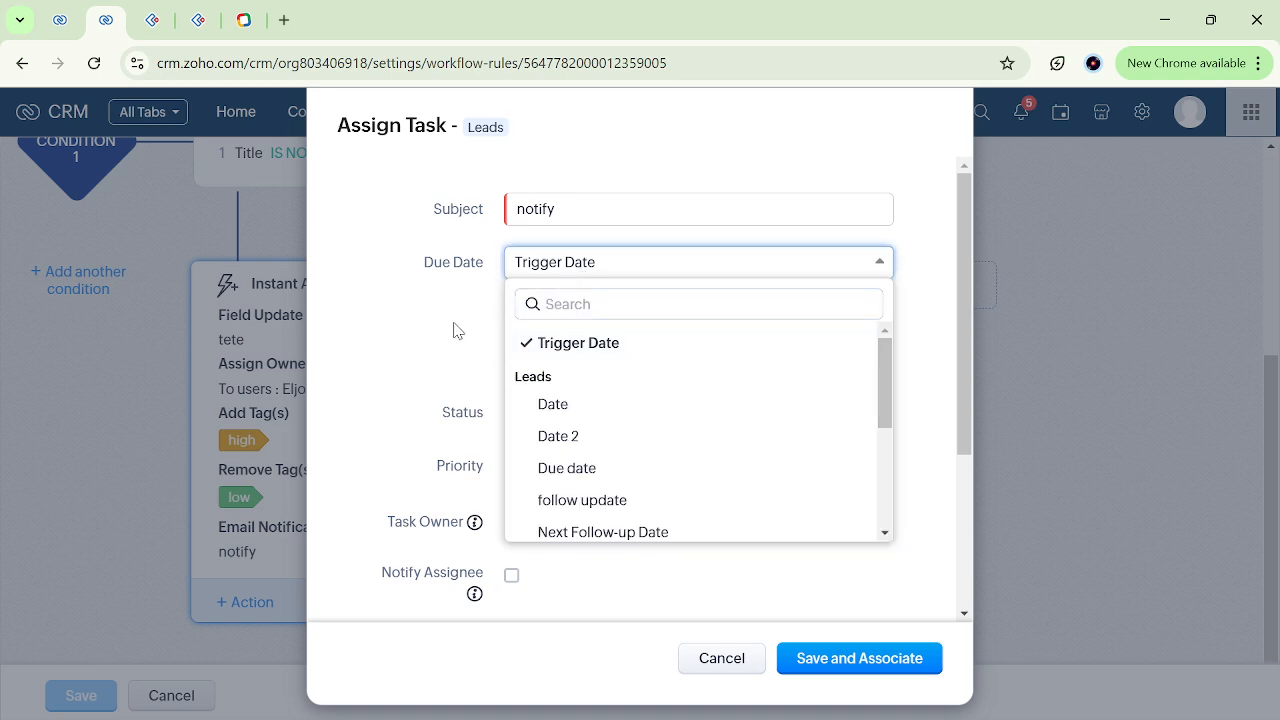
left_click_drag(452, 331, 486, 323)
left_click(539, 318)
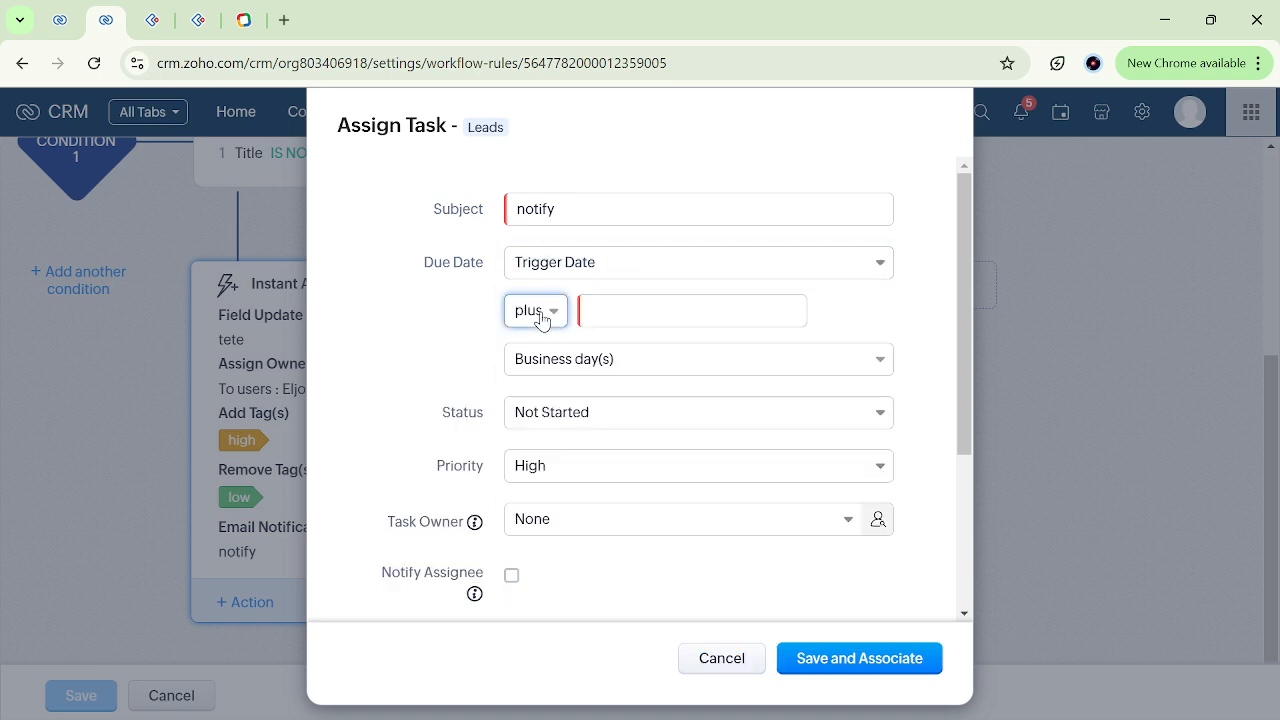
left_click(605, 308)
type("0")
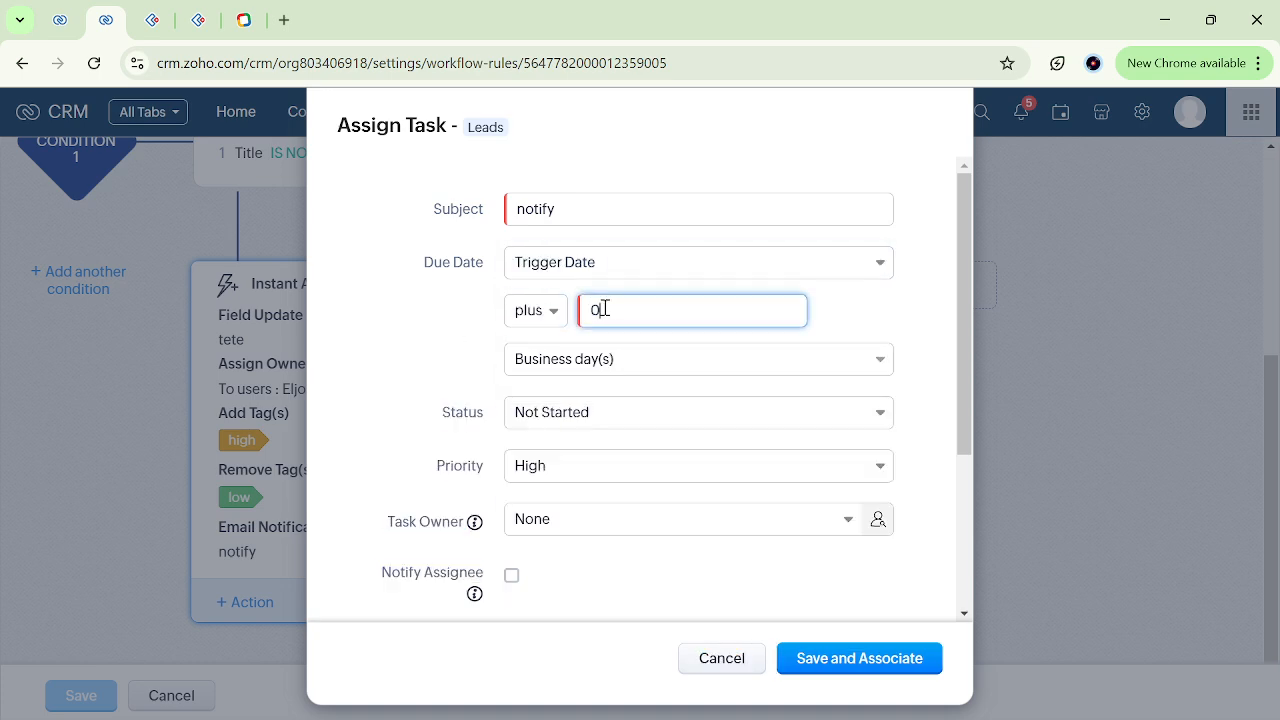
left_click(457, 407)
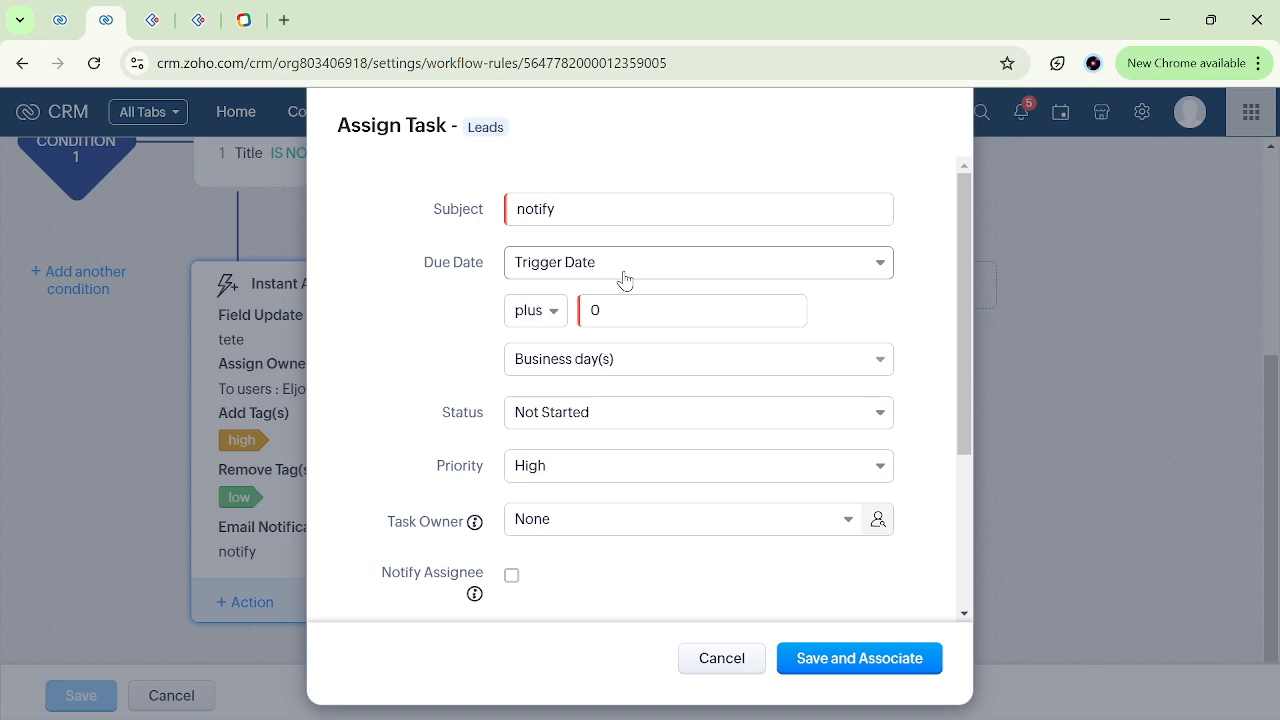
Set the task's Follow update to Trigger Date plus 0 business days, and save and associate the task with the rule.
scroll(491, 420, "down", 2)
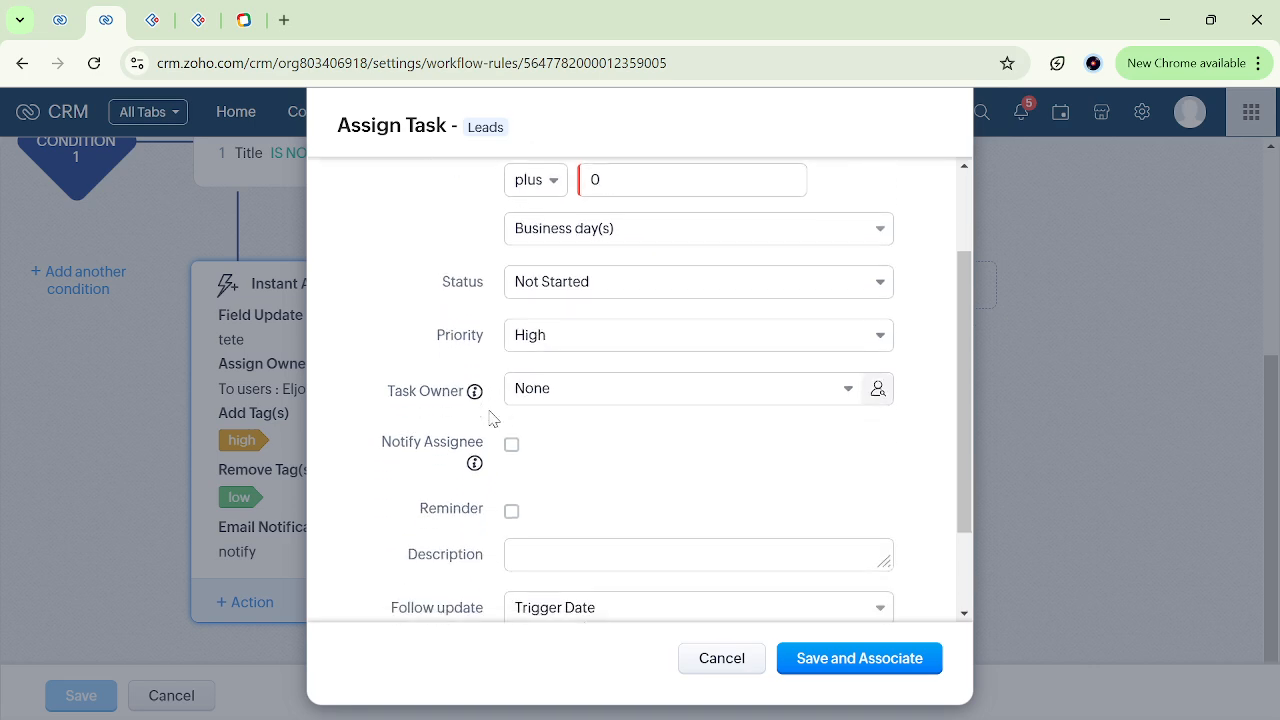
scroll(491, 420, "down", 2)
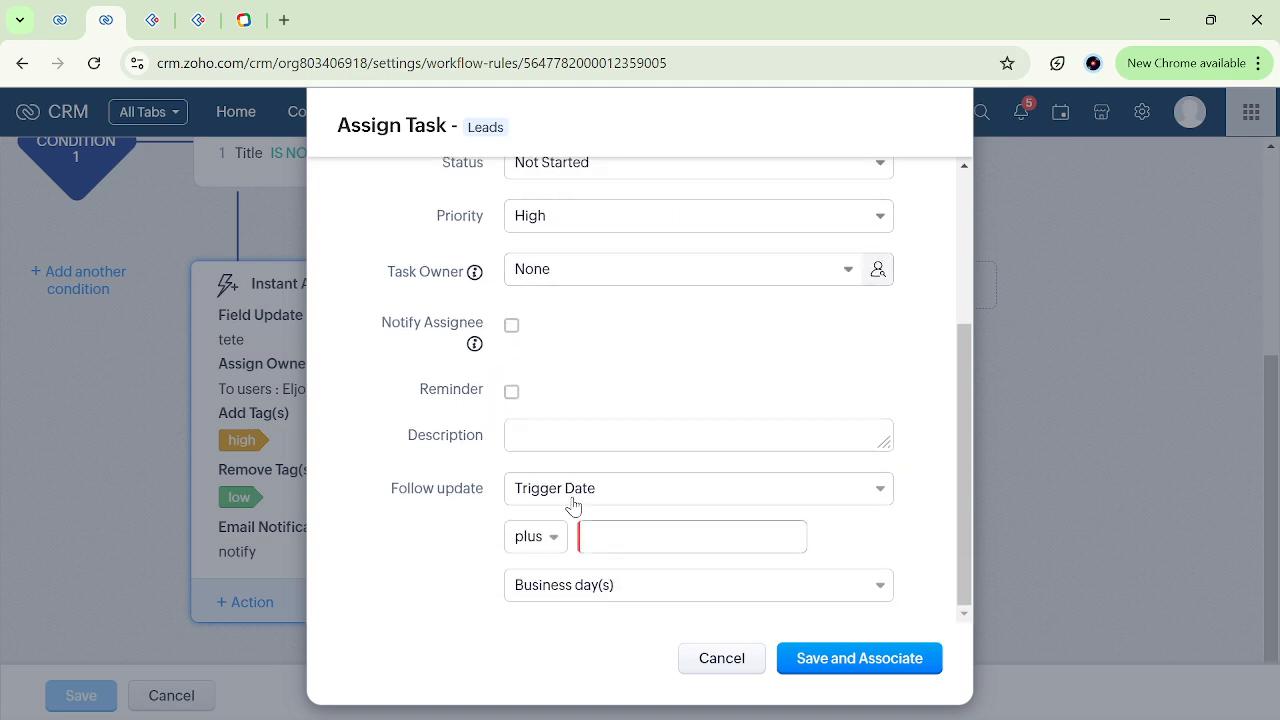
left_click(606, 526)
type("0")
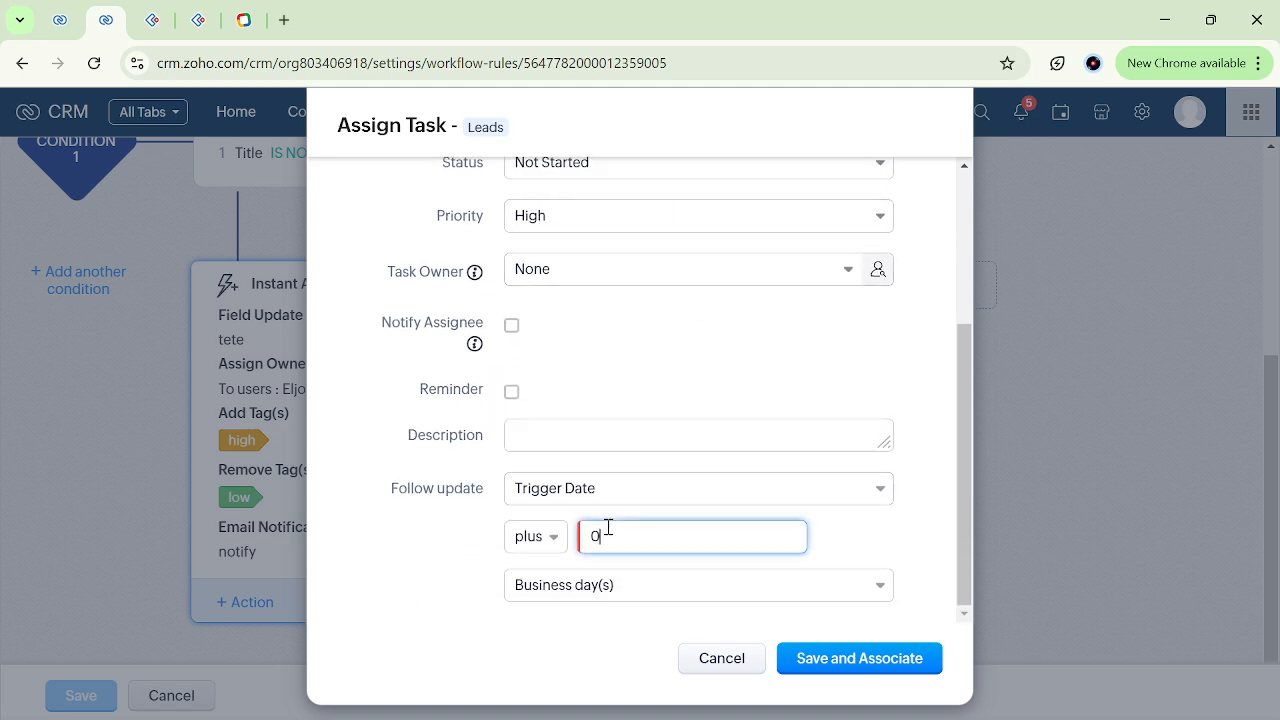
left_click(860, 668)
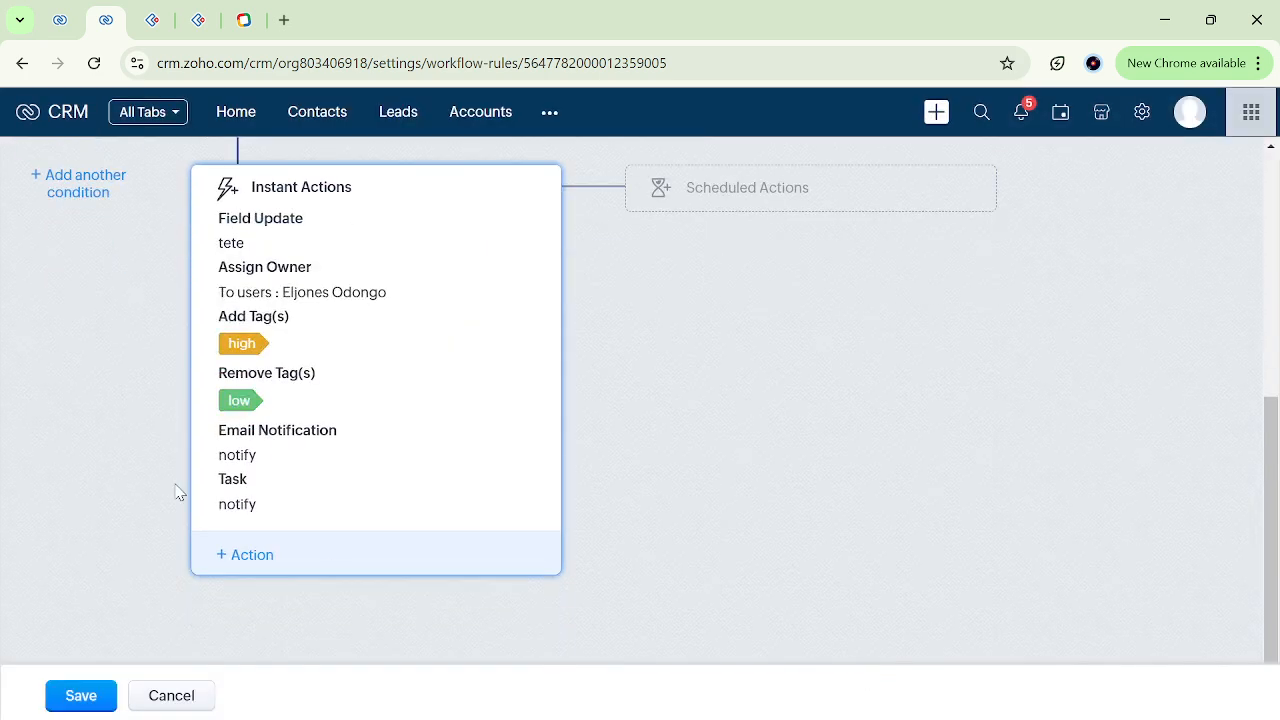
Start a new Add Meeting instant action for the rule and title the meeting "notify meeting".
left_click(250, 560)
mouse_move(348, 318)
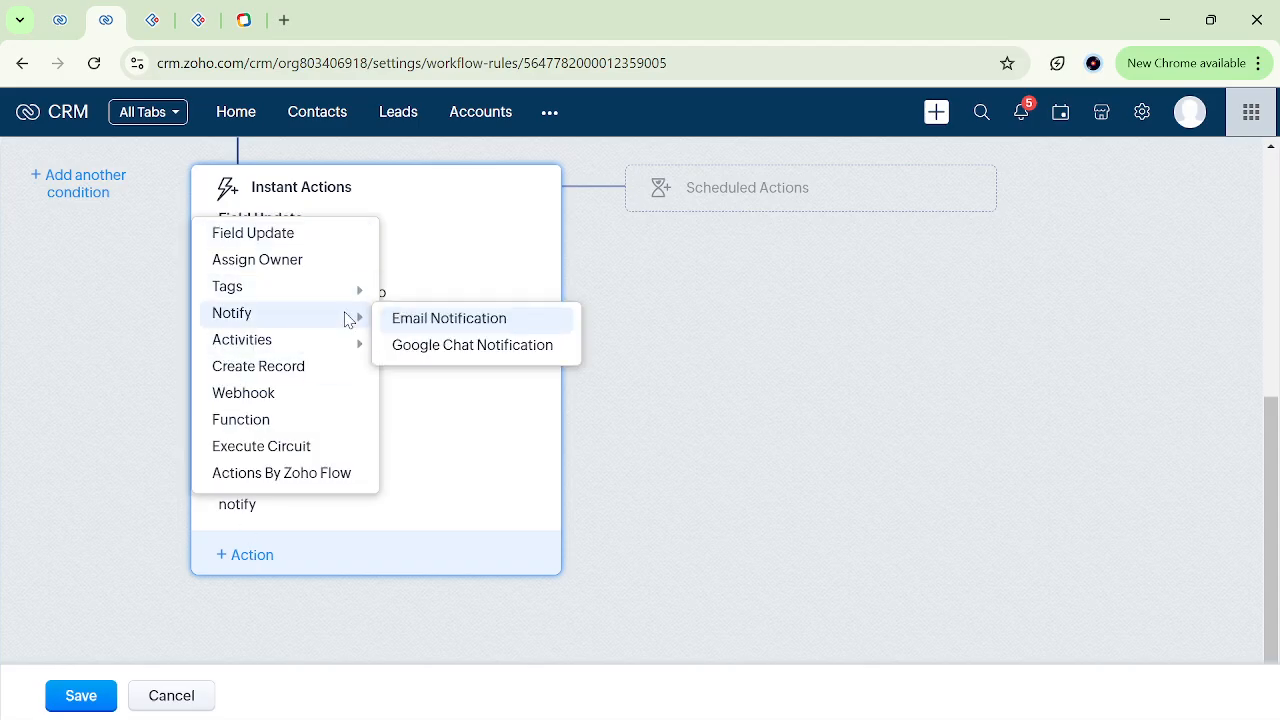
mouse_move(346, 346)
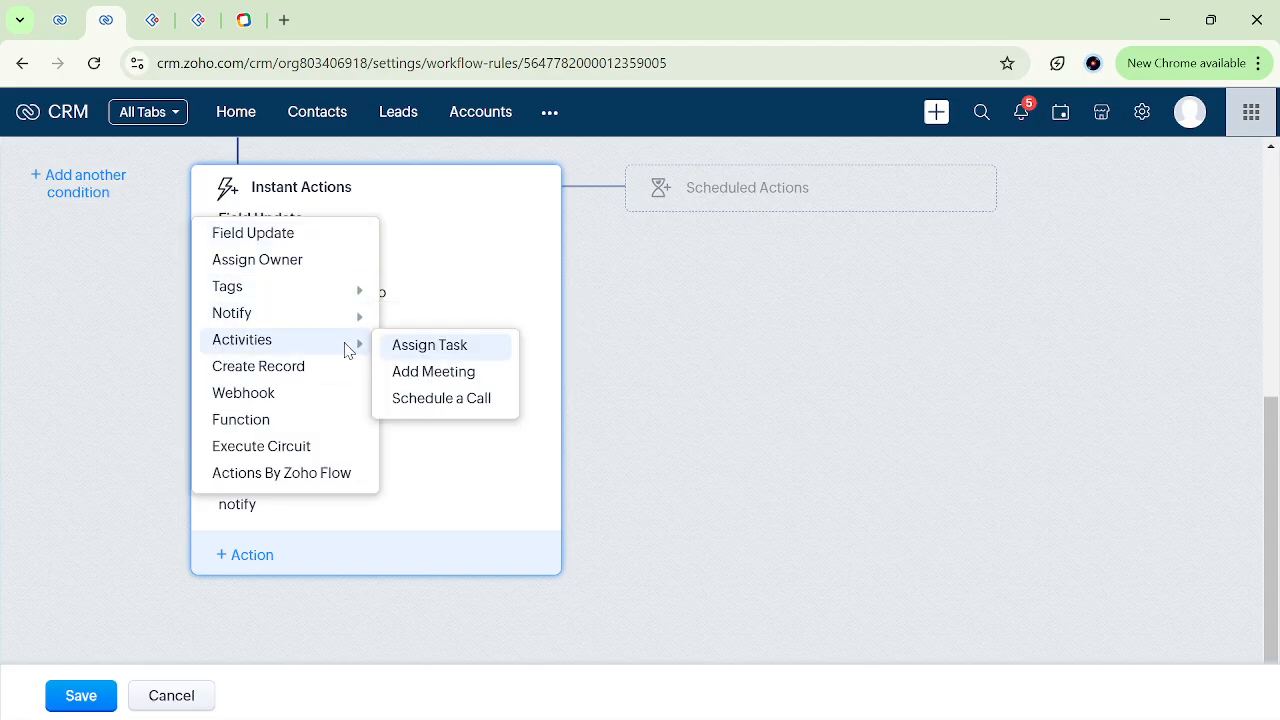
left_click(445, 376)
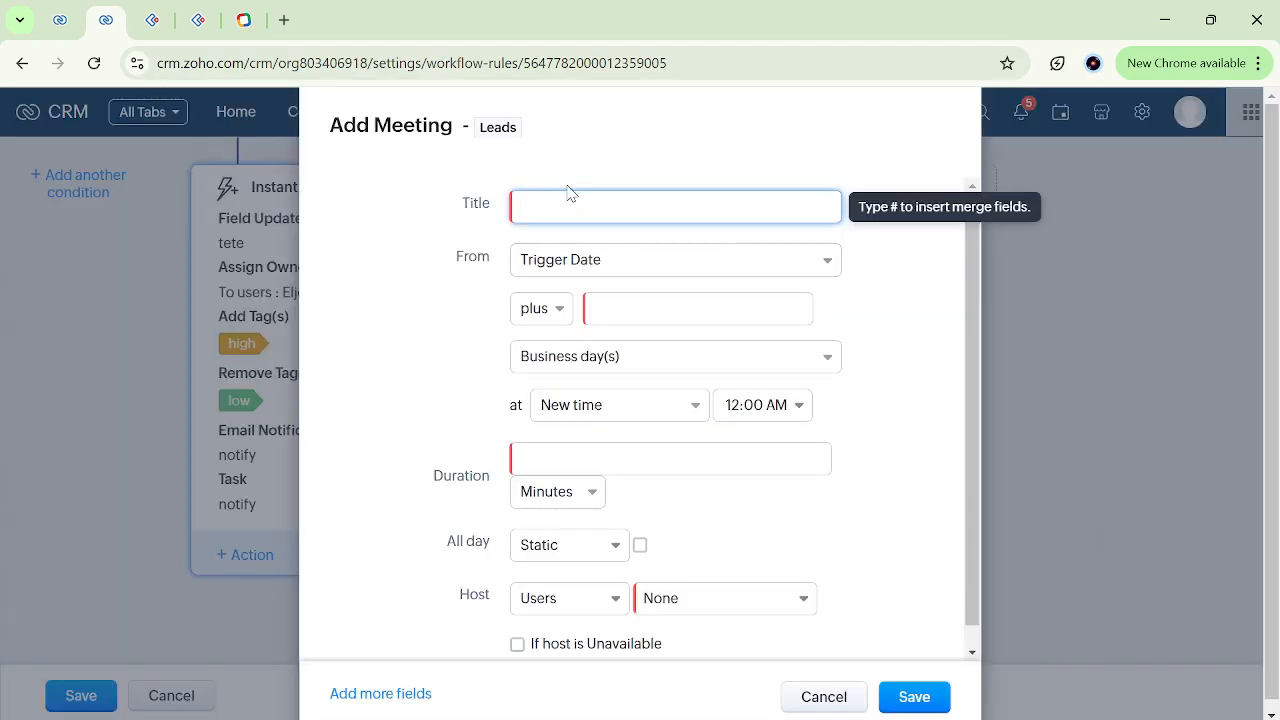
type("no")
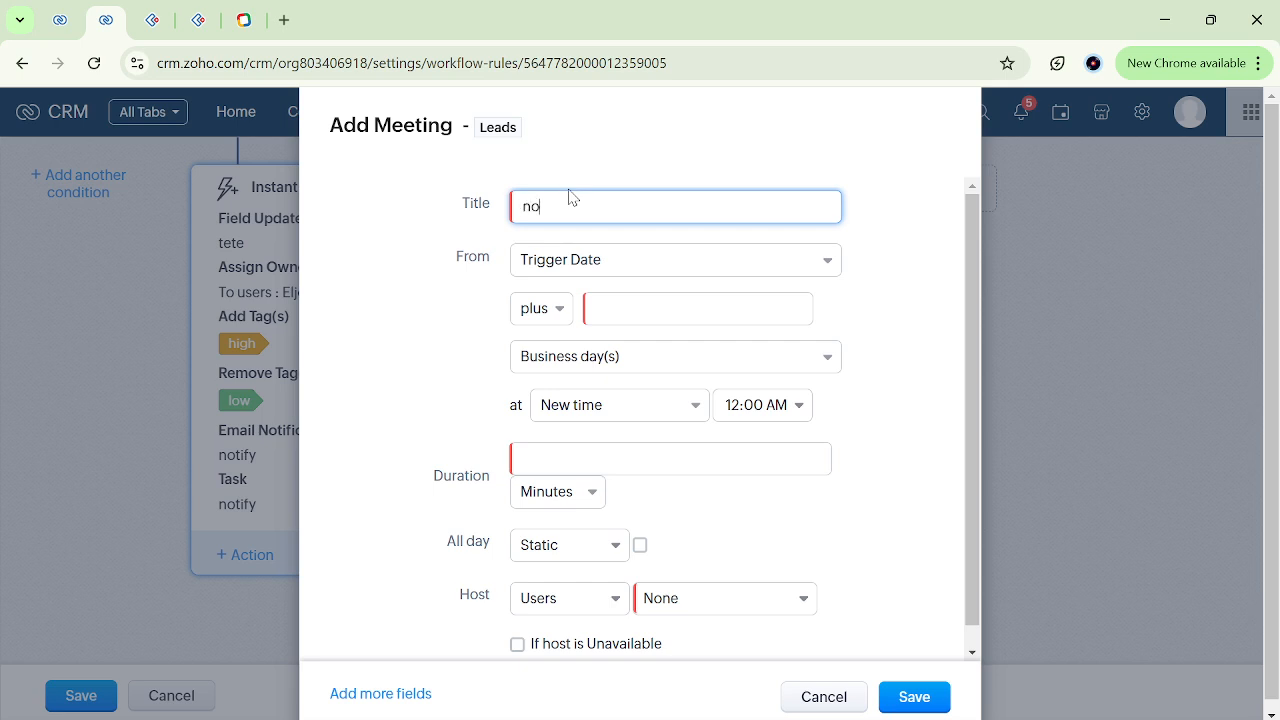
type("tify meeting")
Set the meeting to start at Trigger Date plus 0 business days and last 10 minutes.
left_click(621, 308)
type("0")
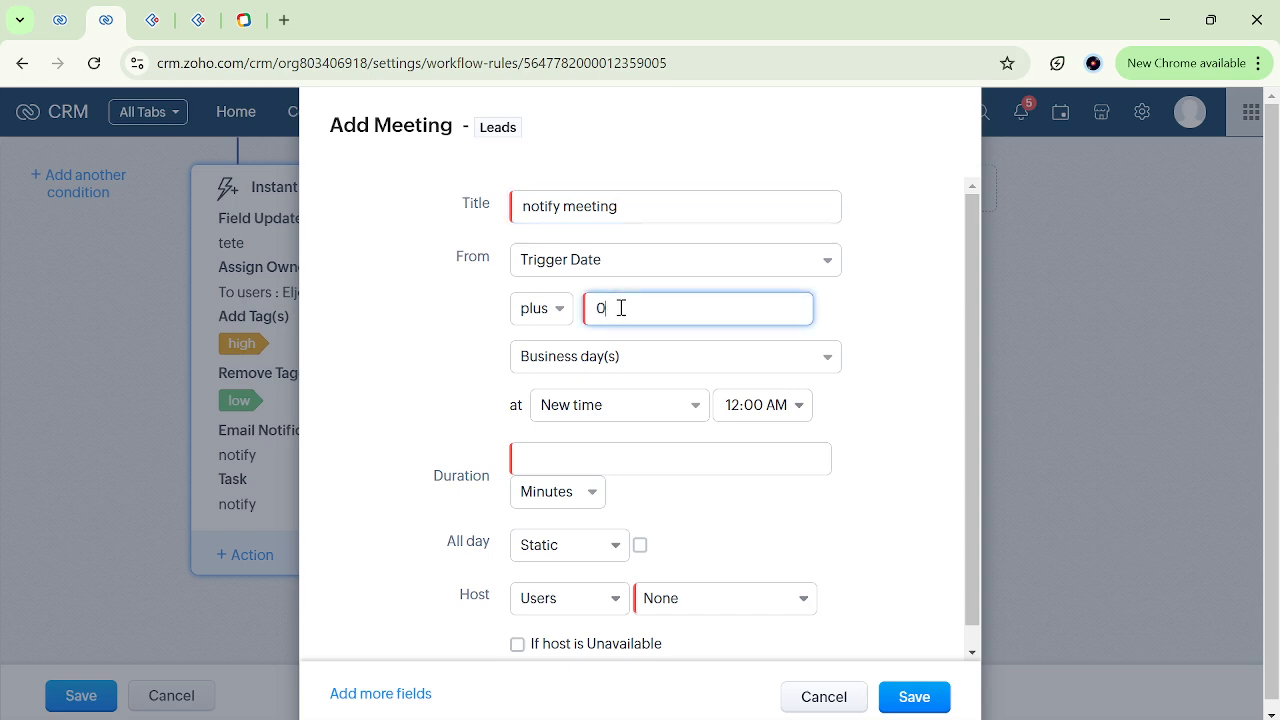
left_click(578, 462)
type("10")
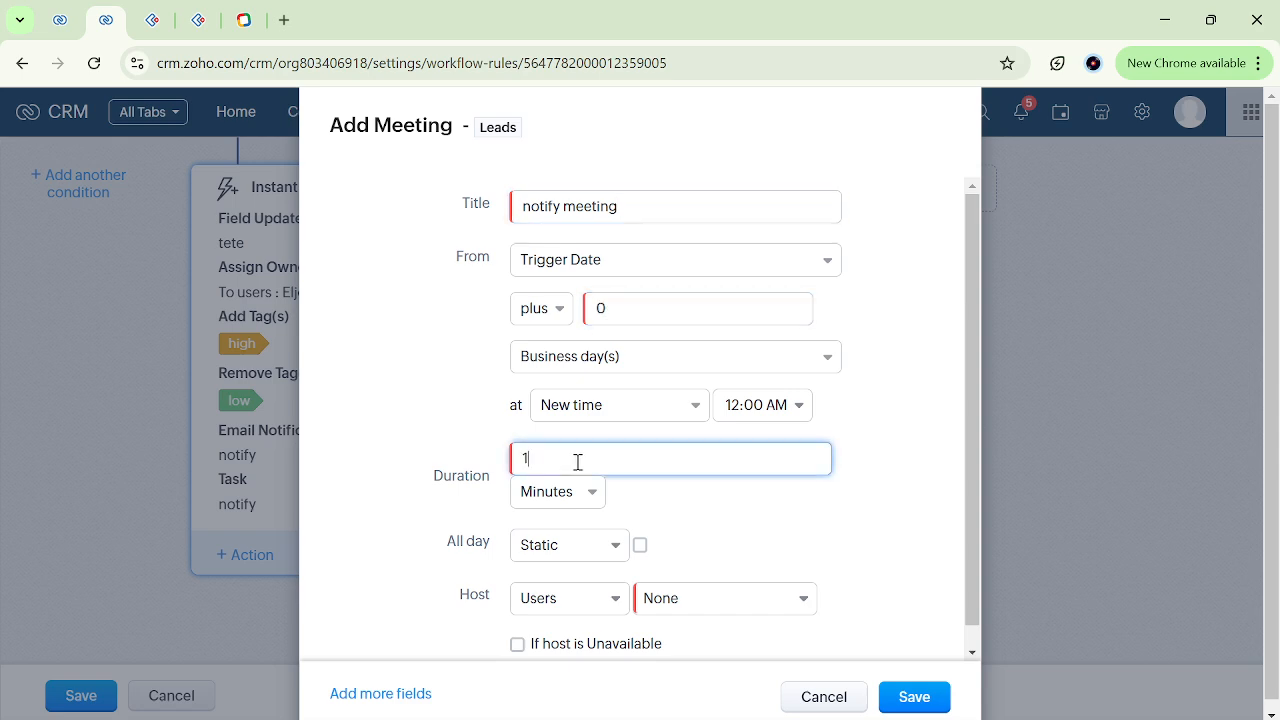
left_click(738, 517)
scroll(738, 517, "down", 1)
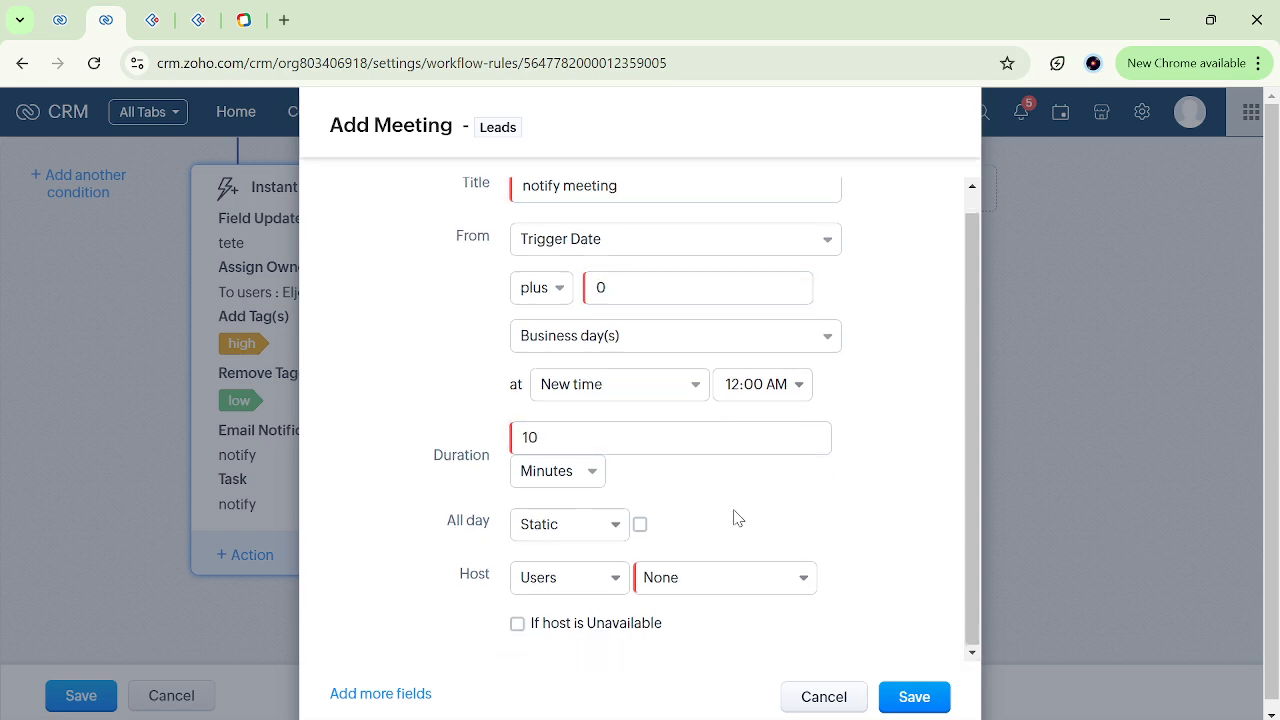
Make Logged in User the meeting's host and save the meeting action.
left_click(700, 586)
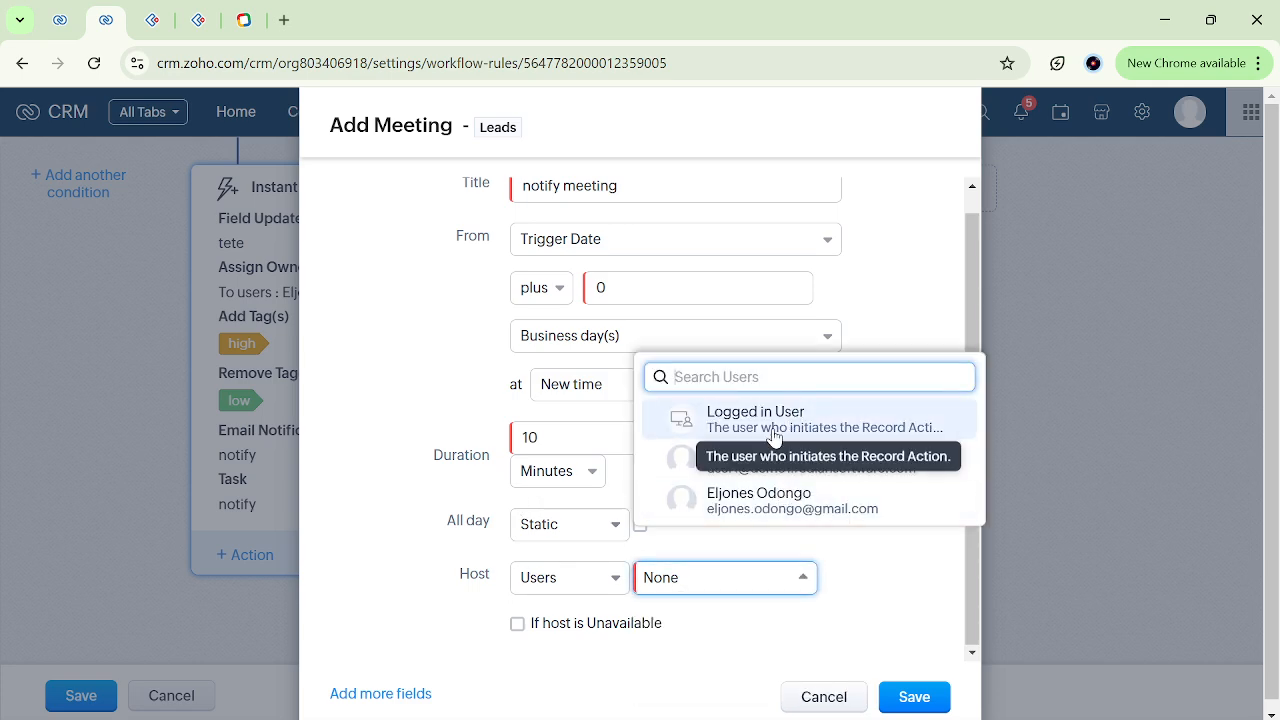
left_click(700, 420)
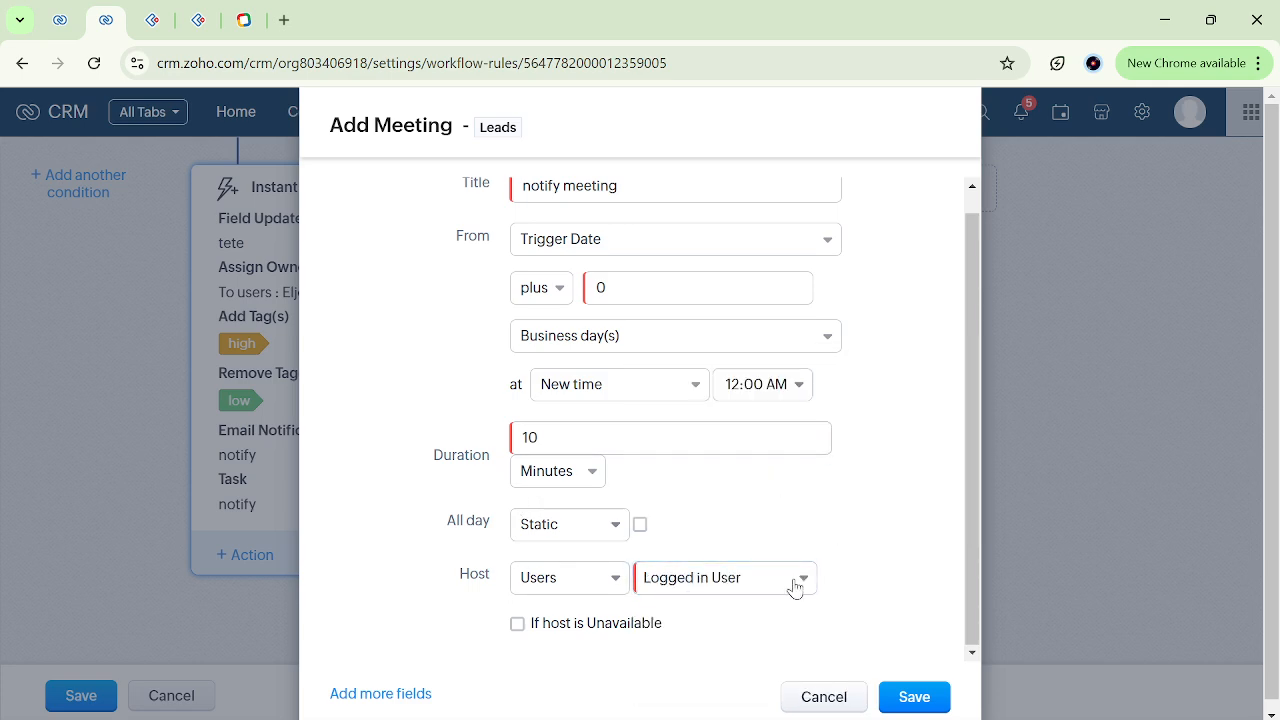
left_click(908, 700)
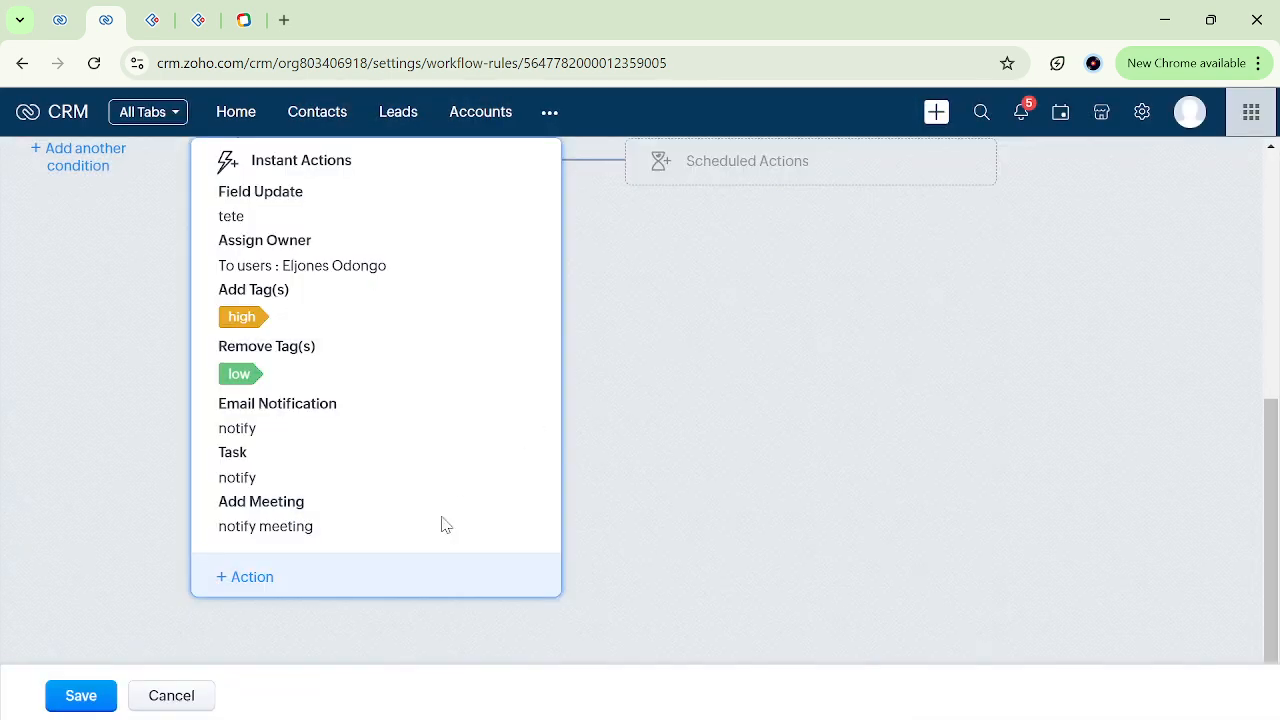
Start a new Schedule a Call instant action with its start time at Trigger Date plus 8 business days.
left_click(252, 578)
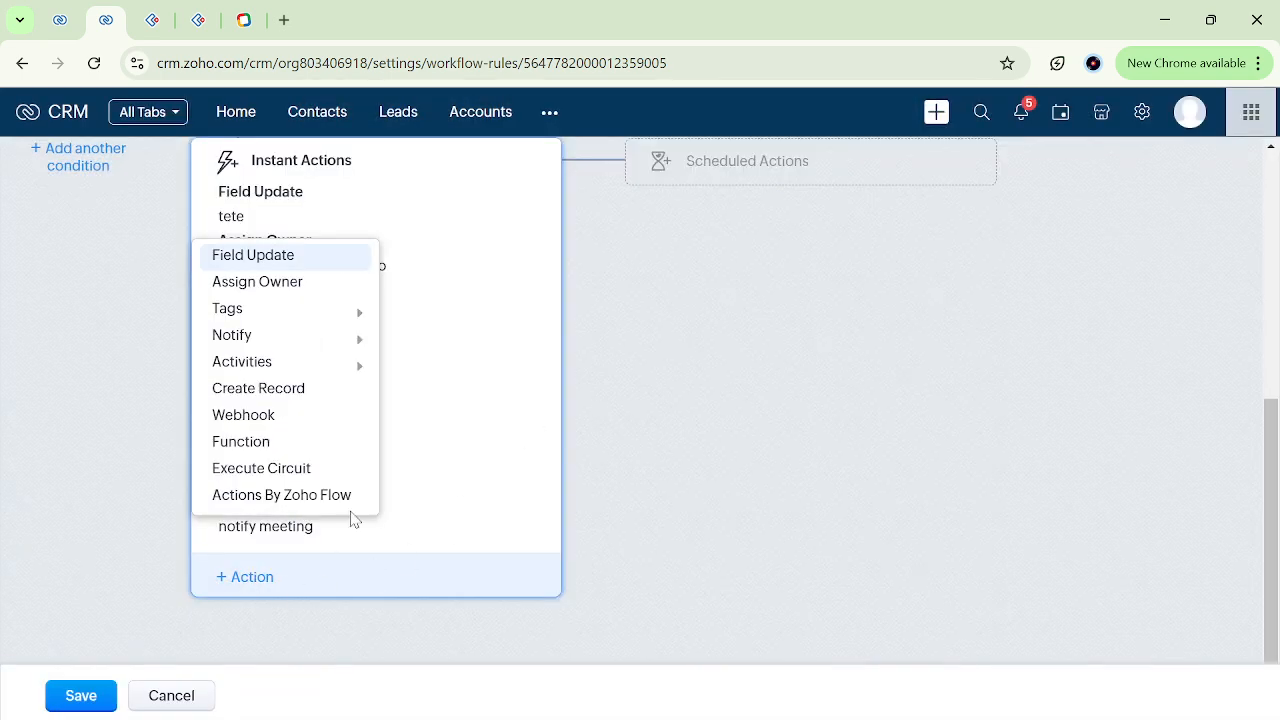
mouse_move(351, 363)
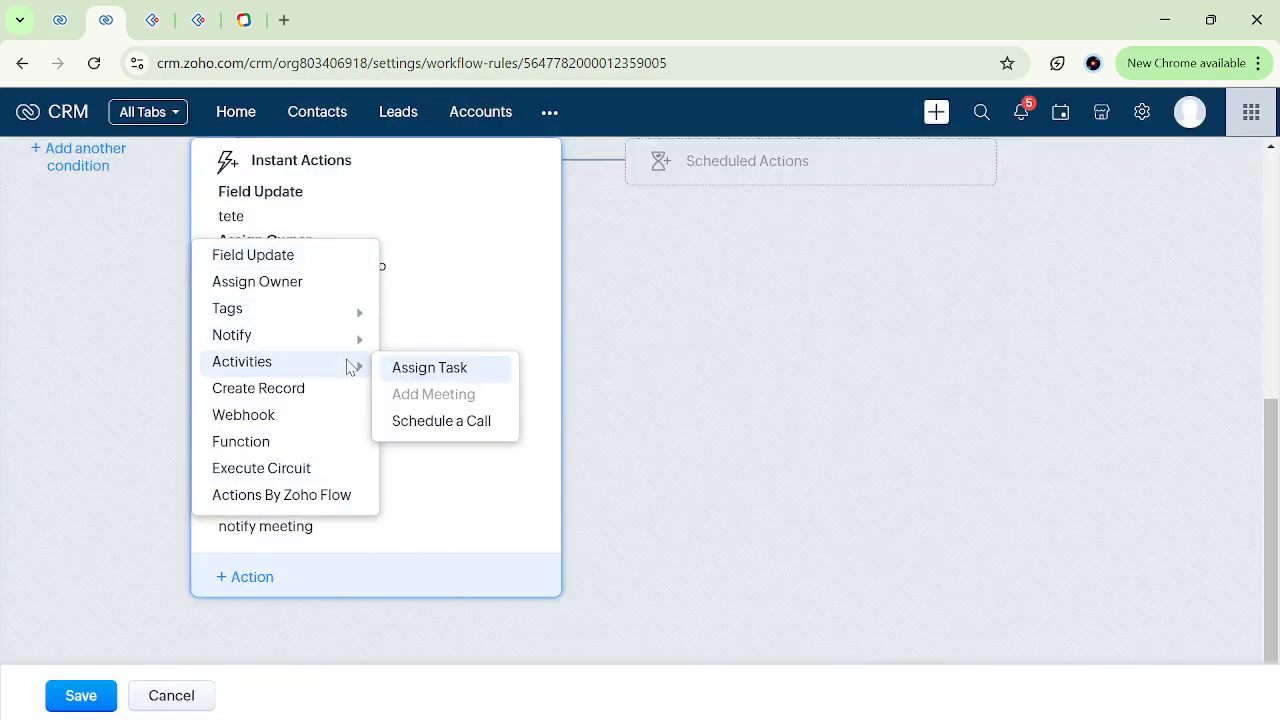
left_click(441, 422)
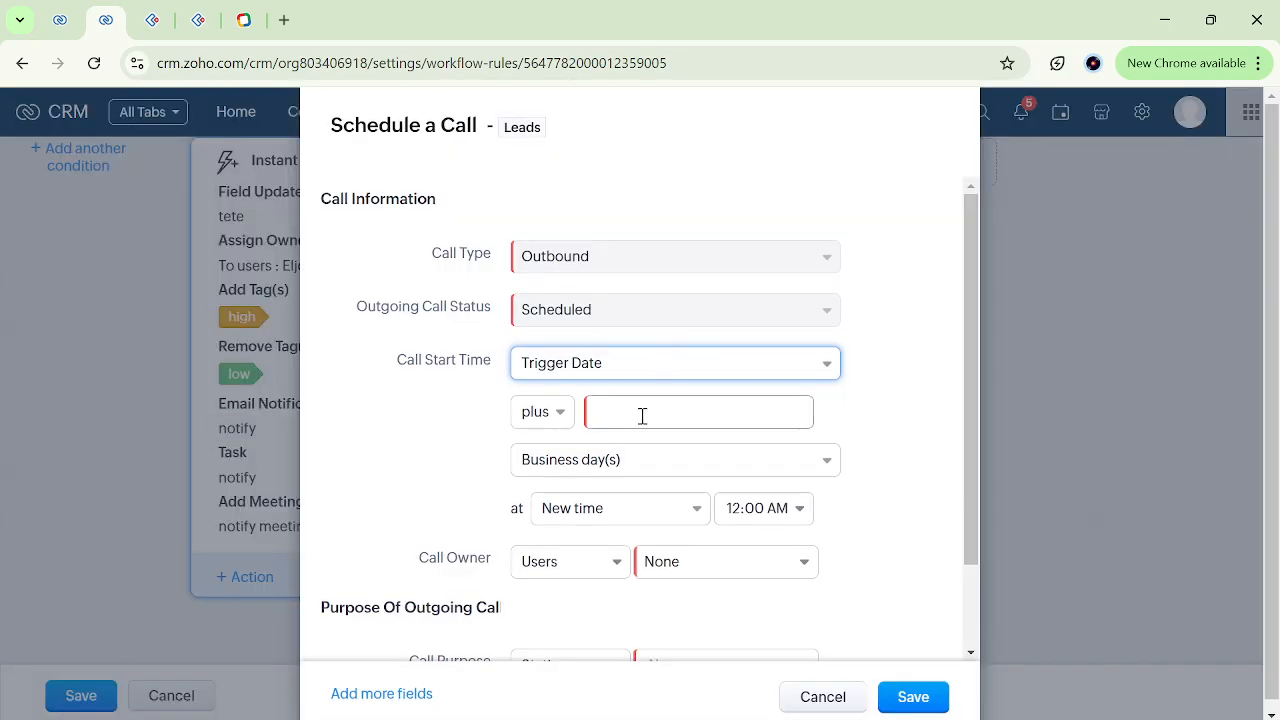
left_click(638, 412)
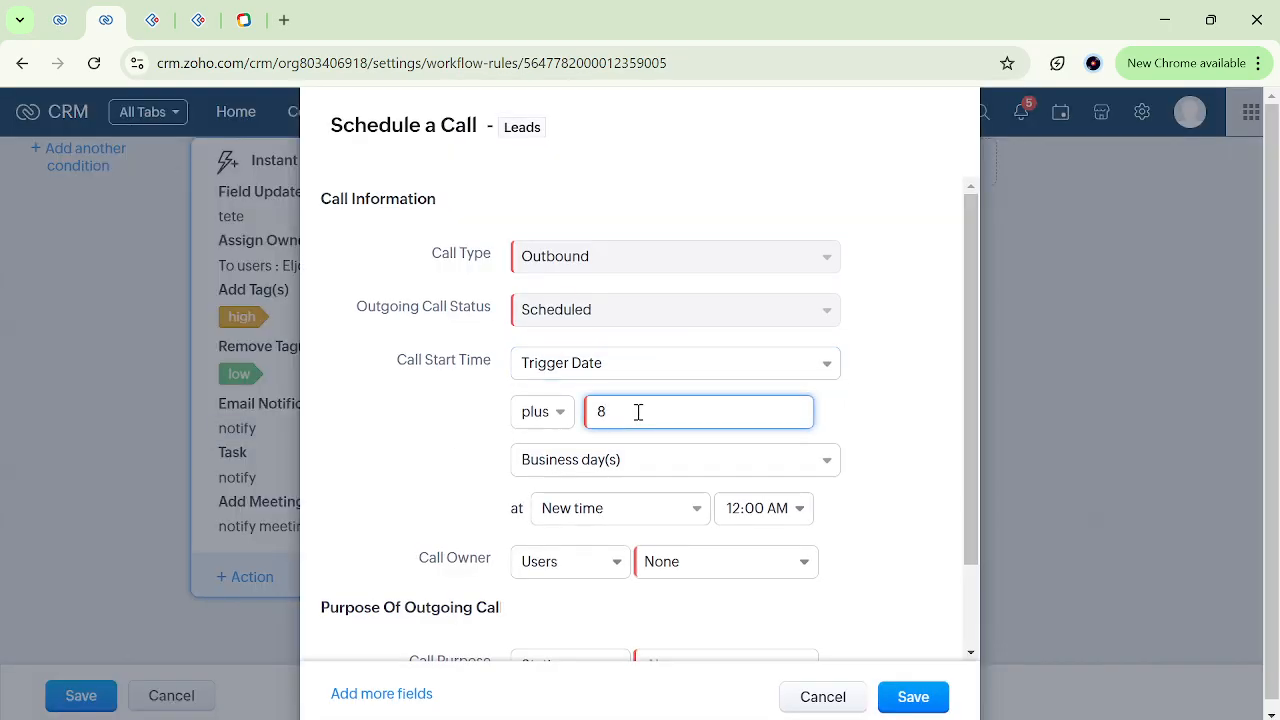
scroll(849, 429, "down", 1)
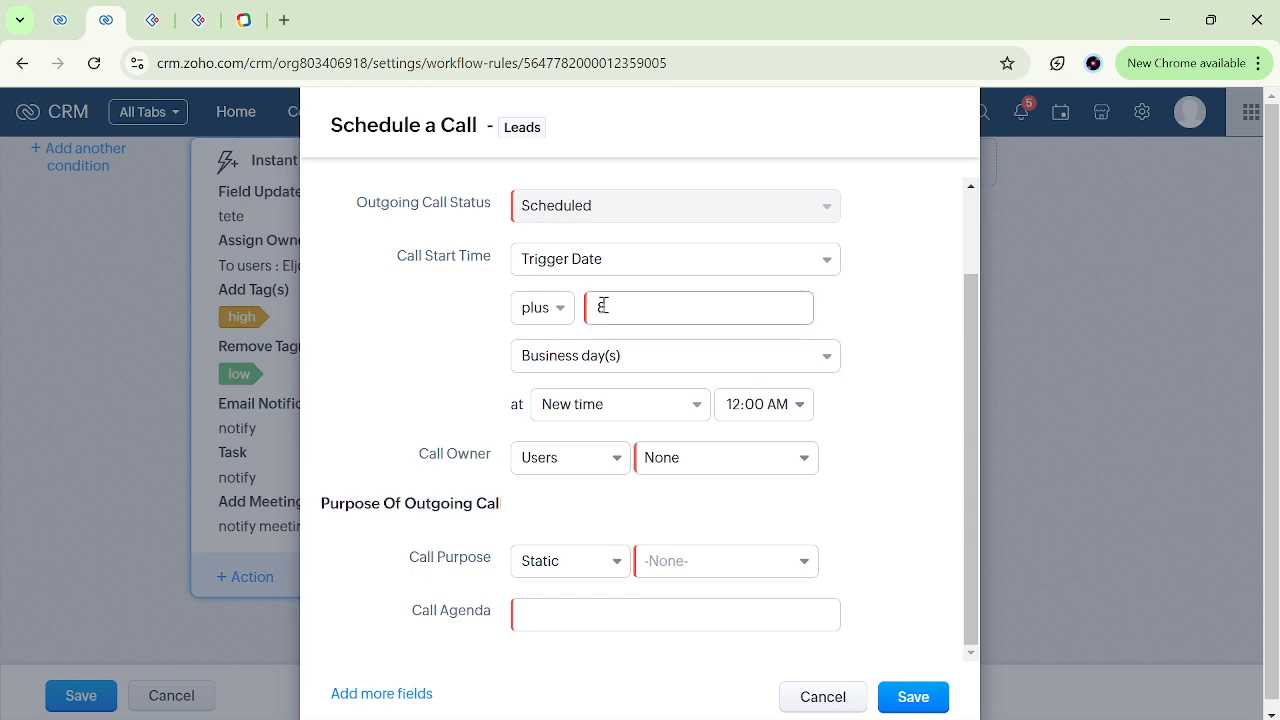
scroll(608, 460, "up", 1)
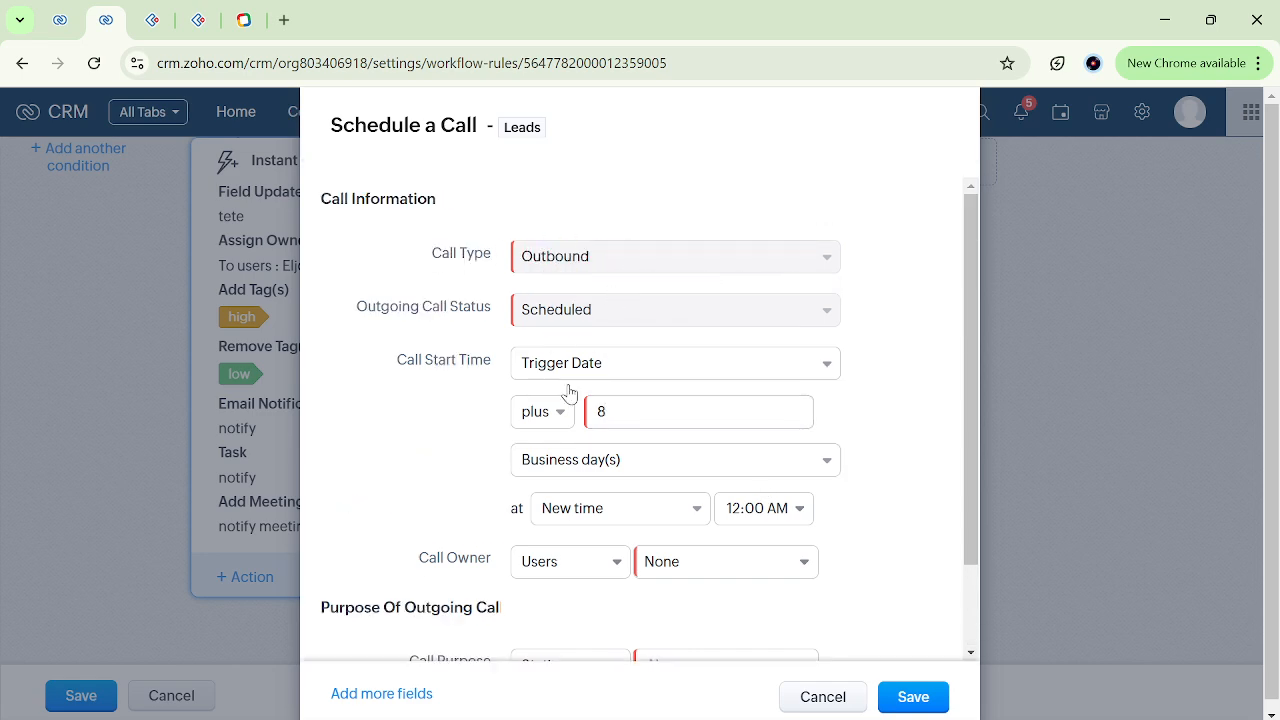
Set the call owner to Logged in User and the call purpose to Prospecting.
scroll(568, 390, "down", 1)
left_click(689, 460)
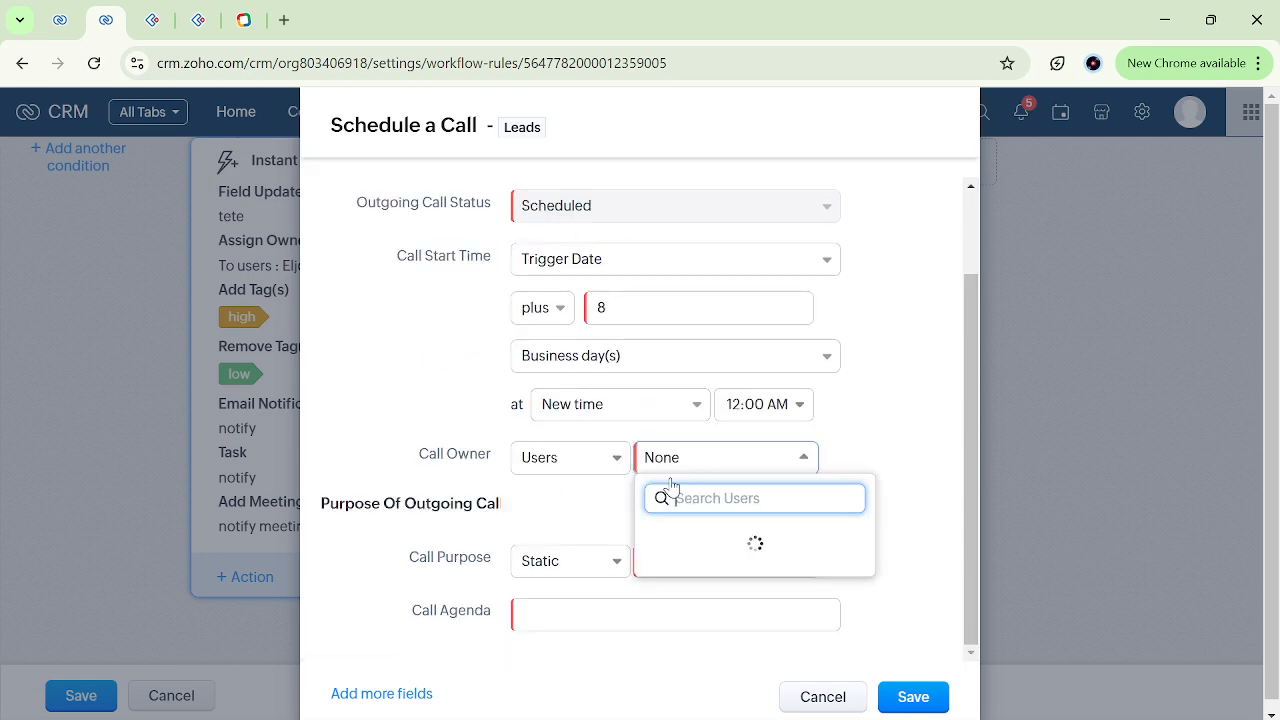
left_click(737, 540)
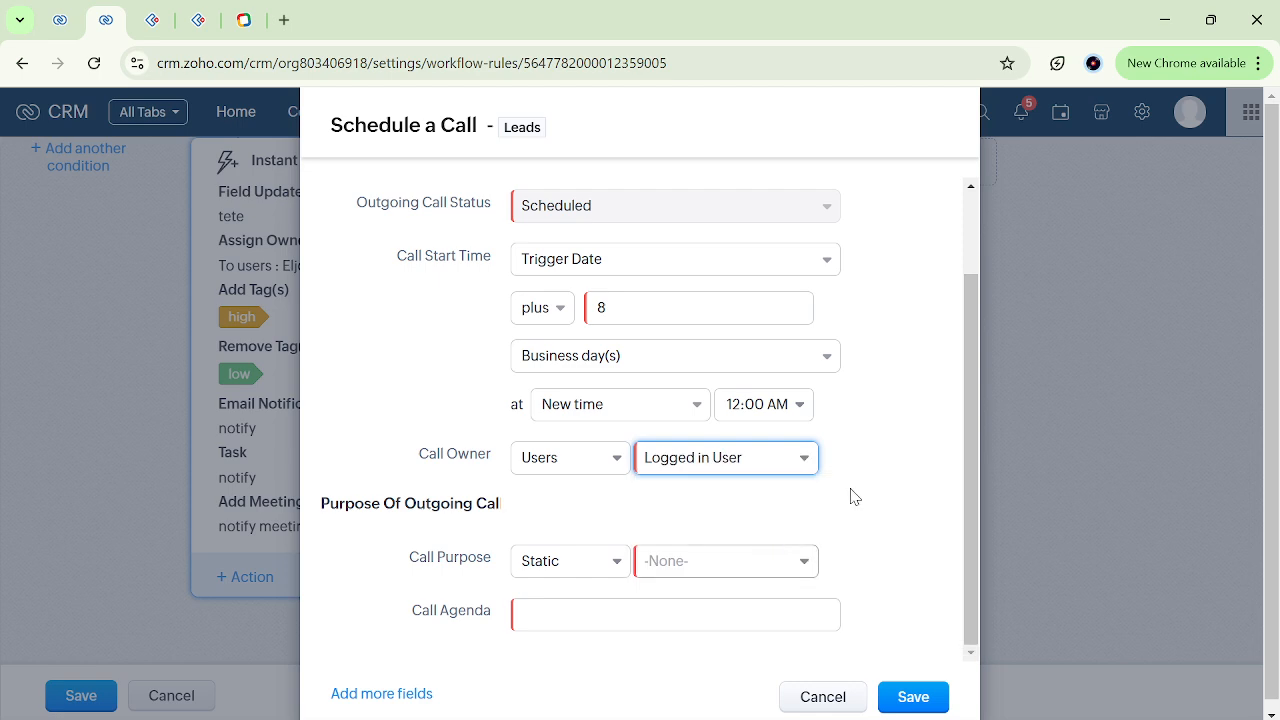
left_click(727, 556)
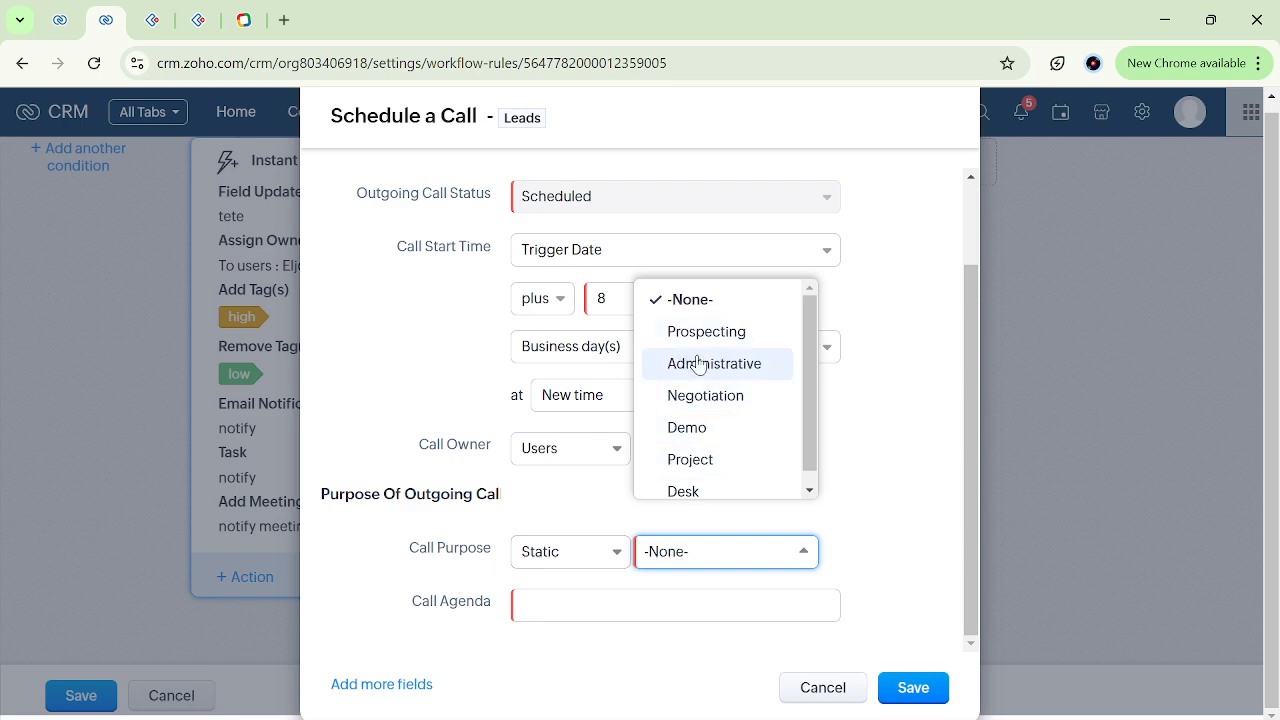
scroll(704, 470, "down", 1)
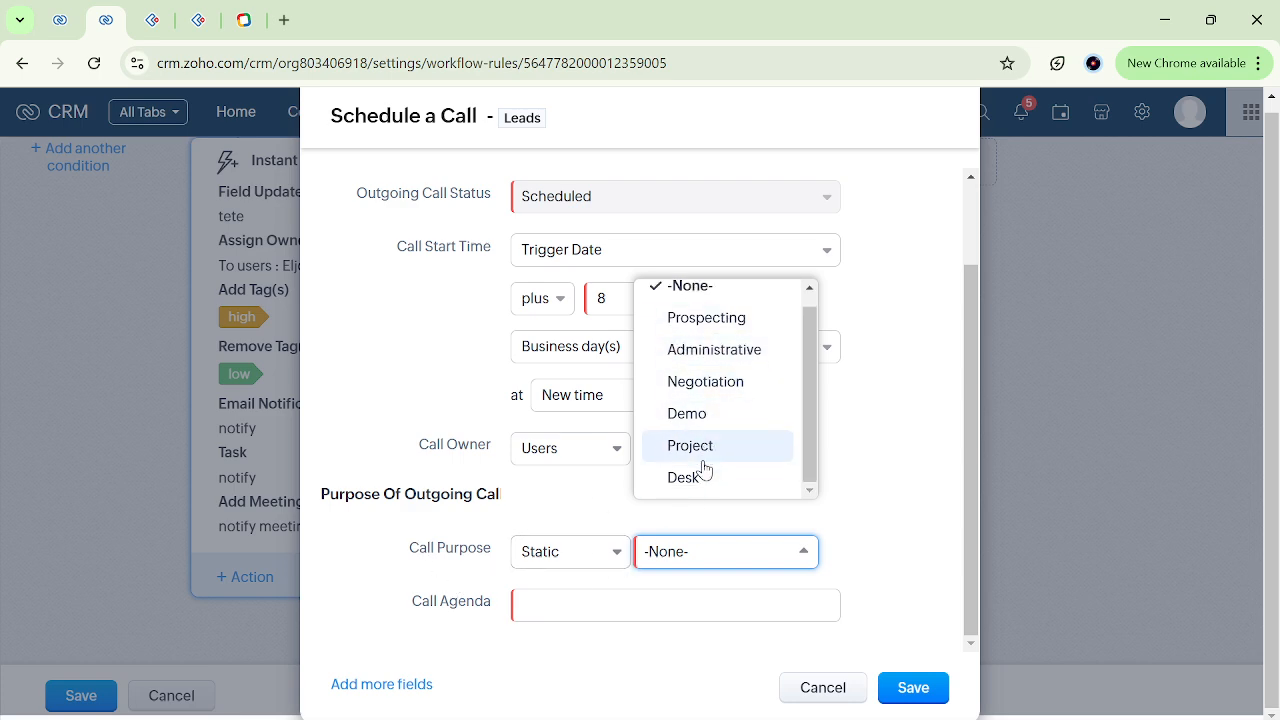
left_click(712, 326)
Enter "no" as the call agenda, and save both the call action and the workflow rule.
left_click(652, 611)
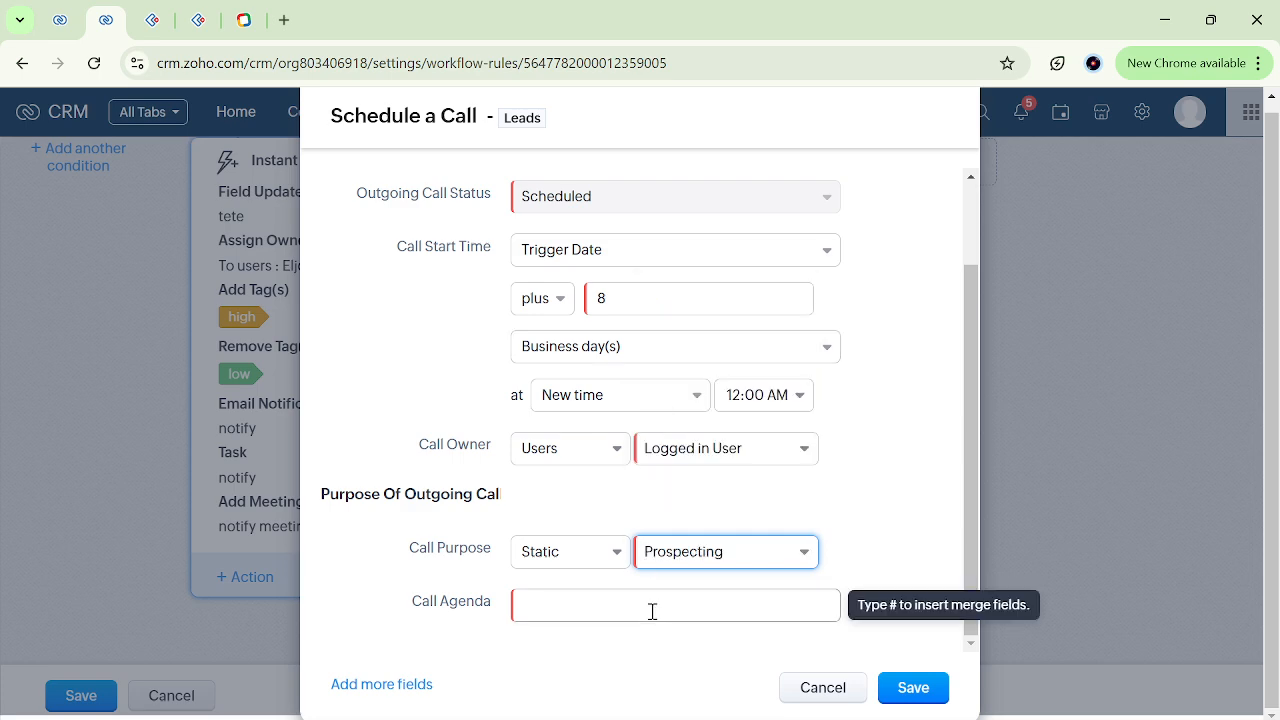
left_click(595, 612)
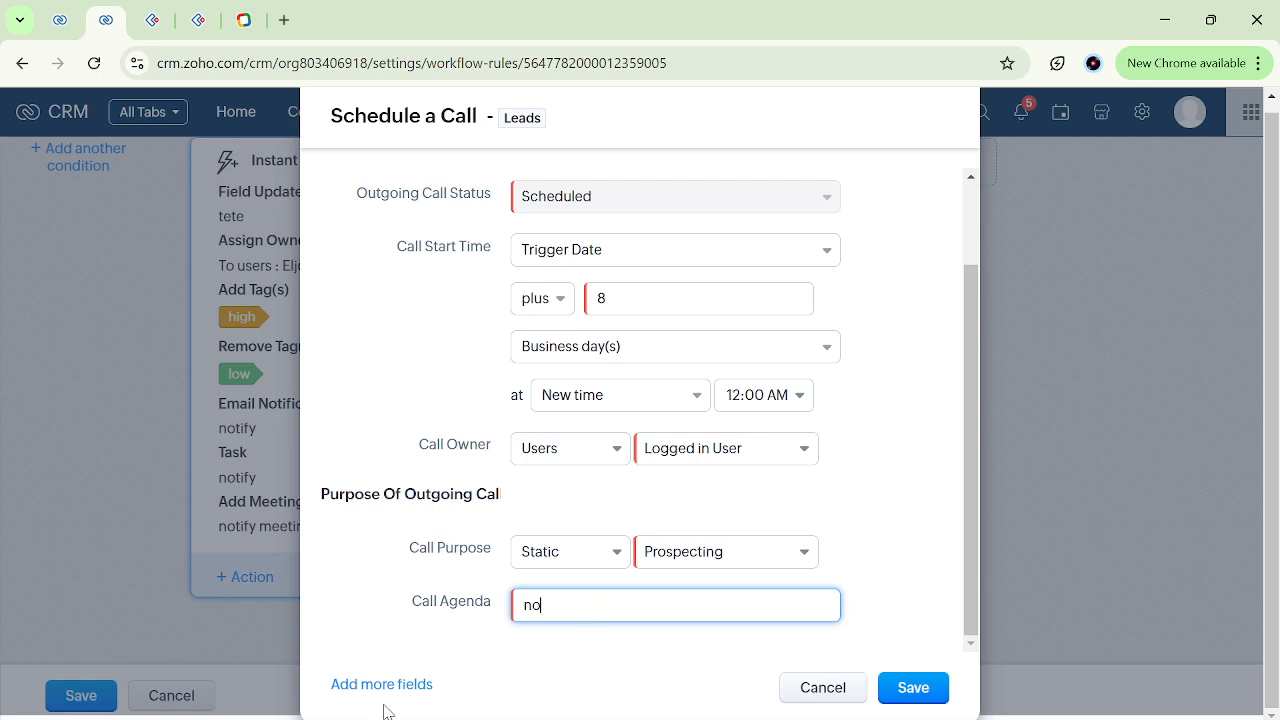
left_click(916, 689)
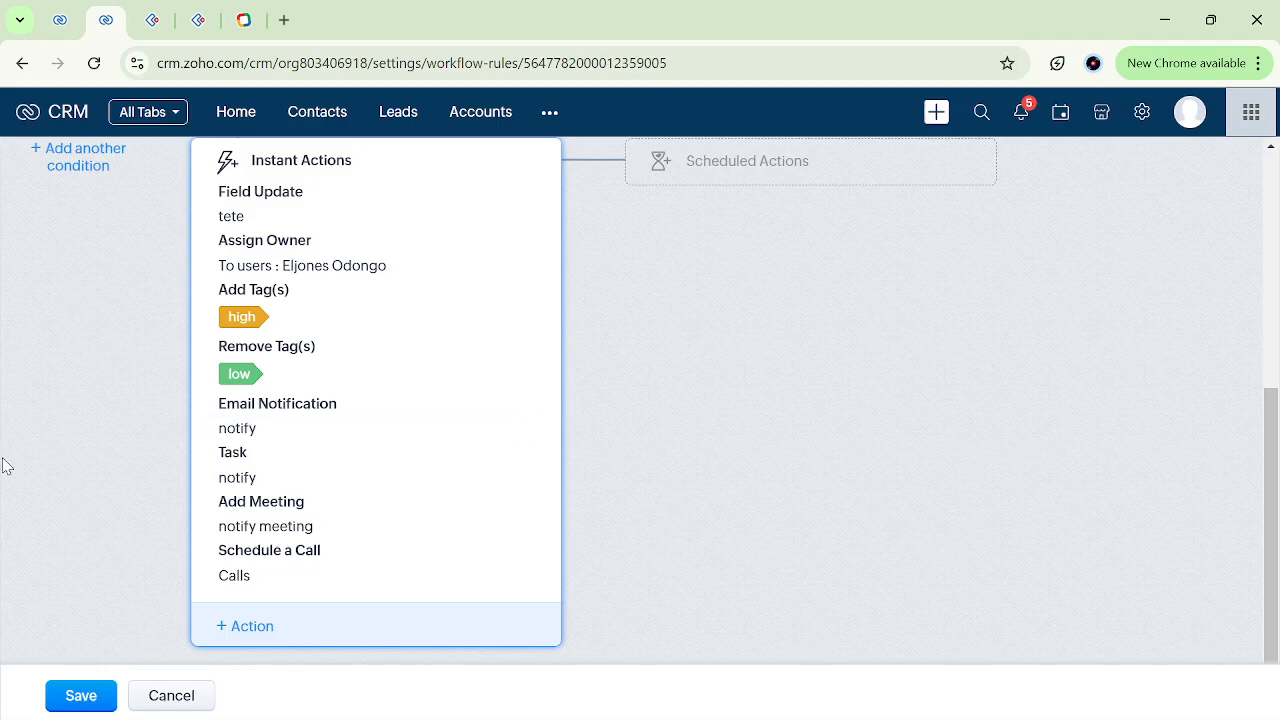
left_click(82, 708)
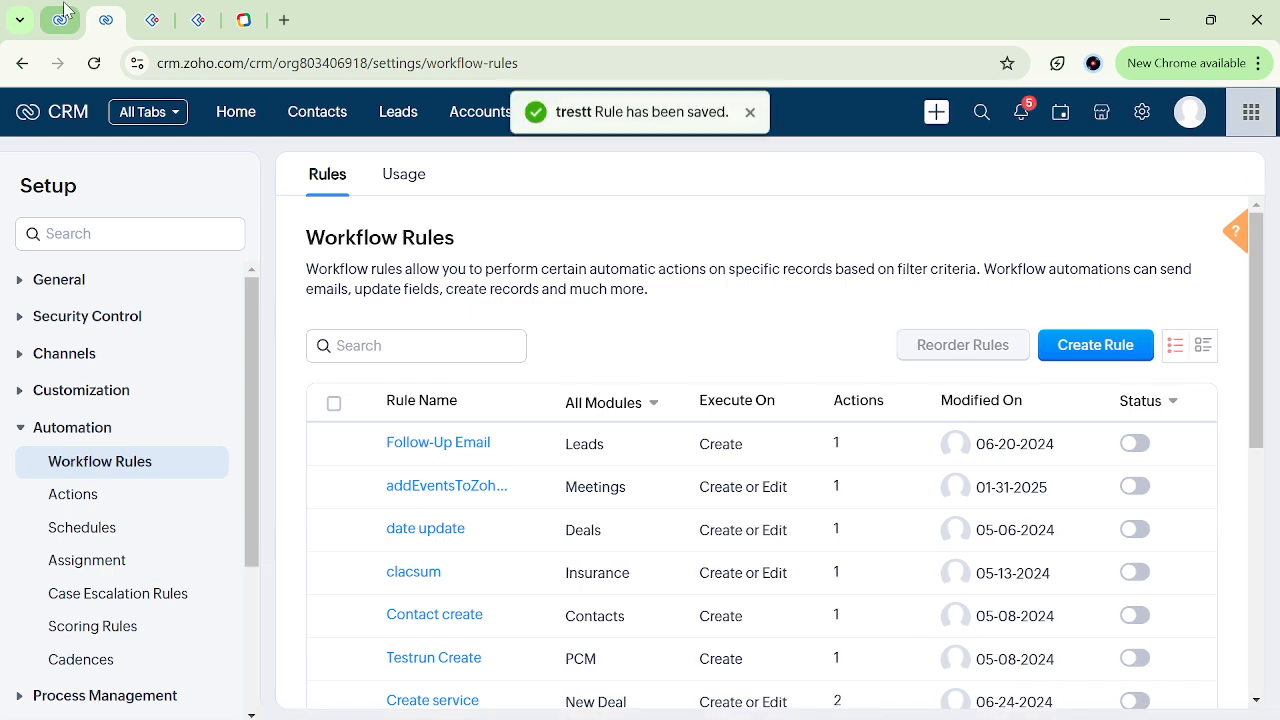
In the lead record open in the other browser tab, change the Title to "tttnu" and go to its Open Activities.
left_click(60, 18)
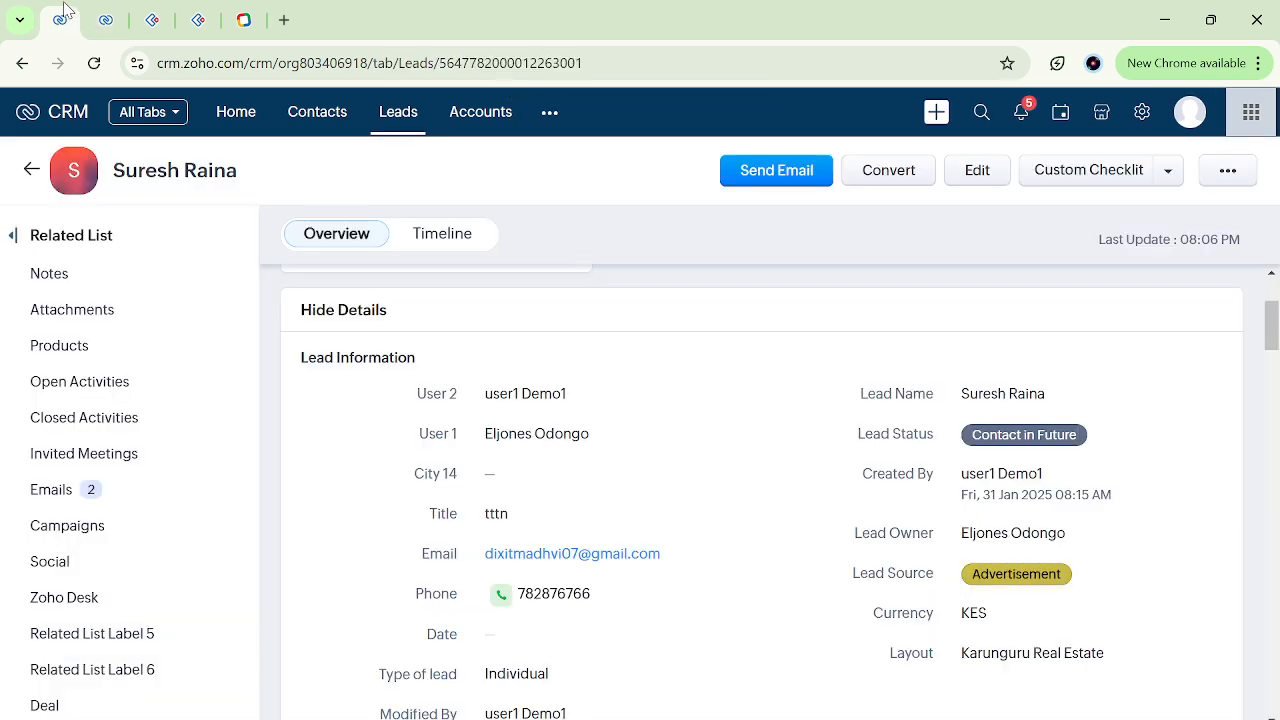
left_click(558, 520)
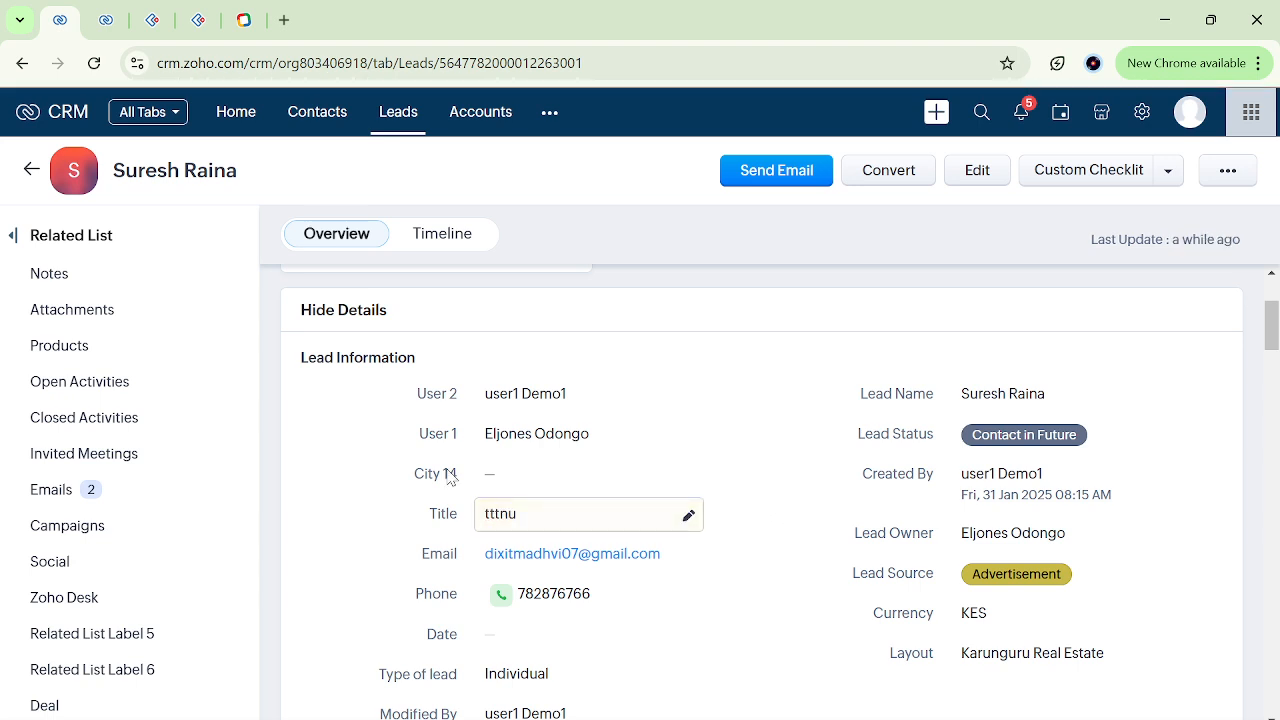
scroll(60, 540, "down", 2)
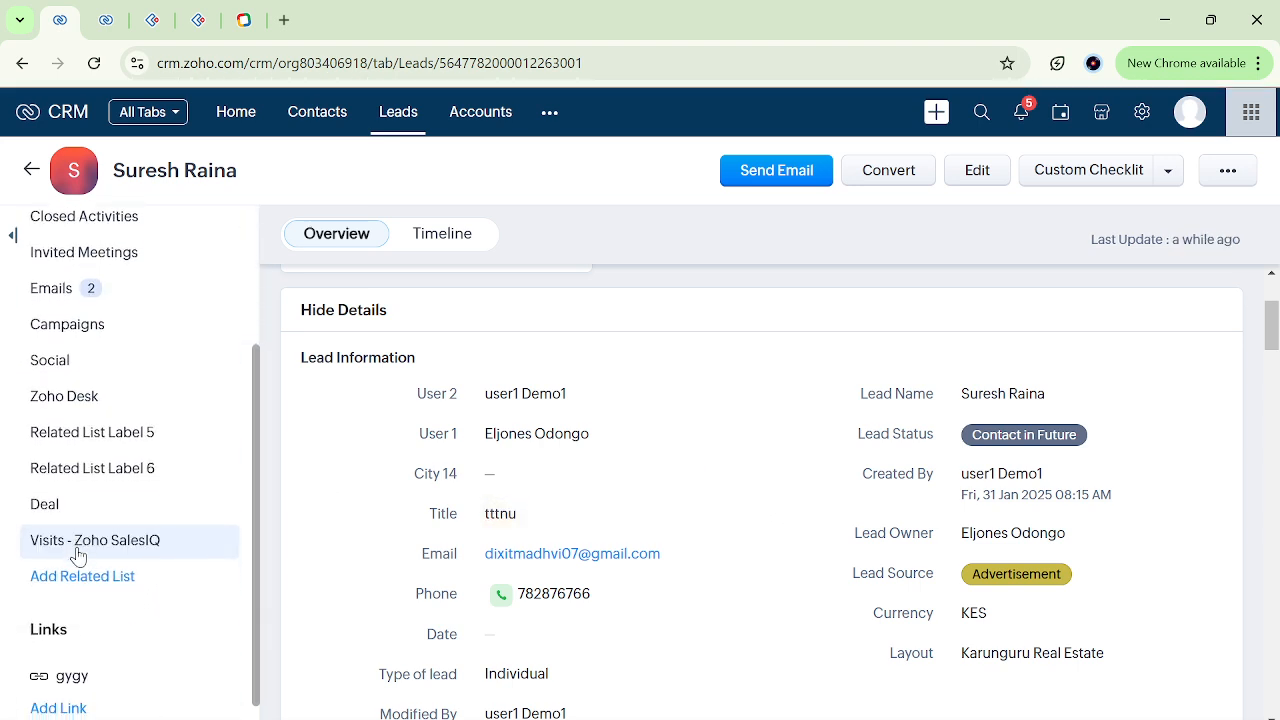
scroll(77, 554, "up", 3)
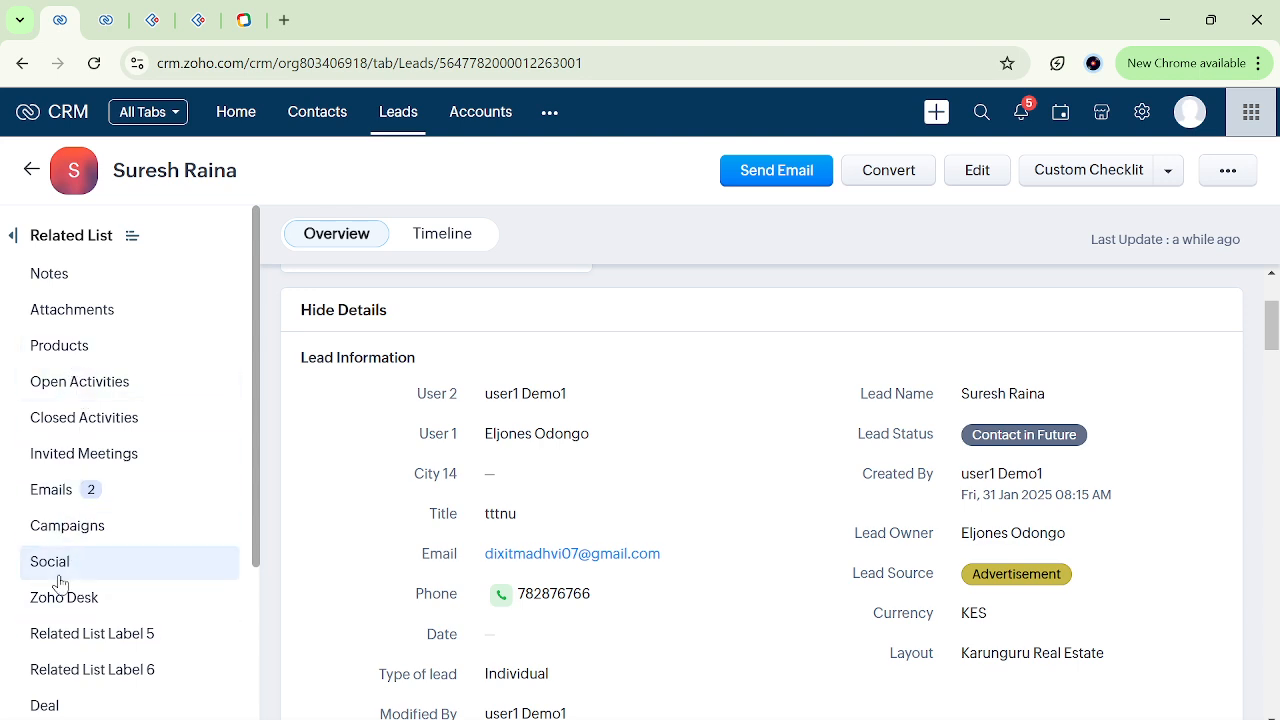
left_click(100, 380)
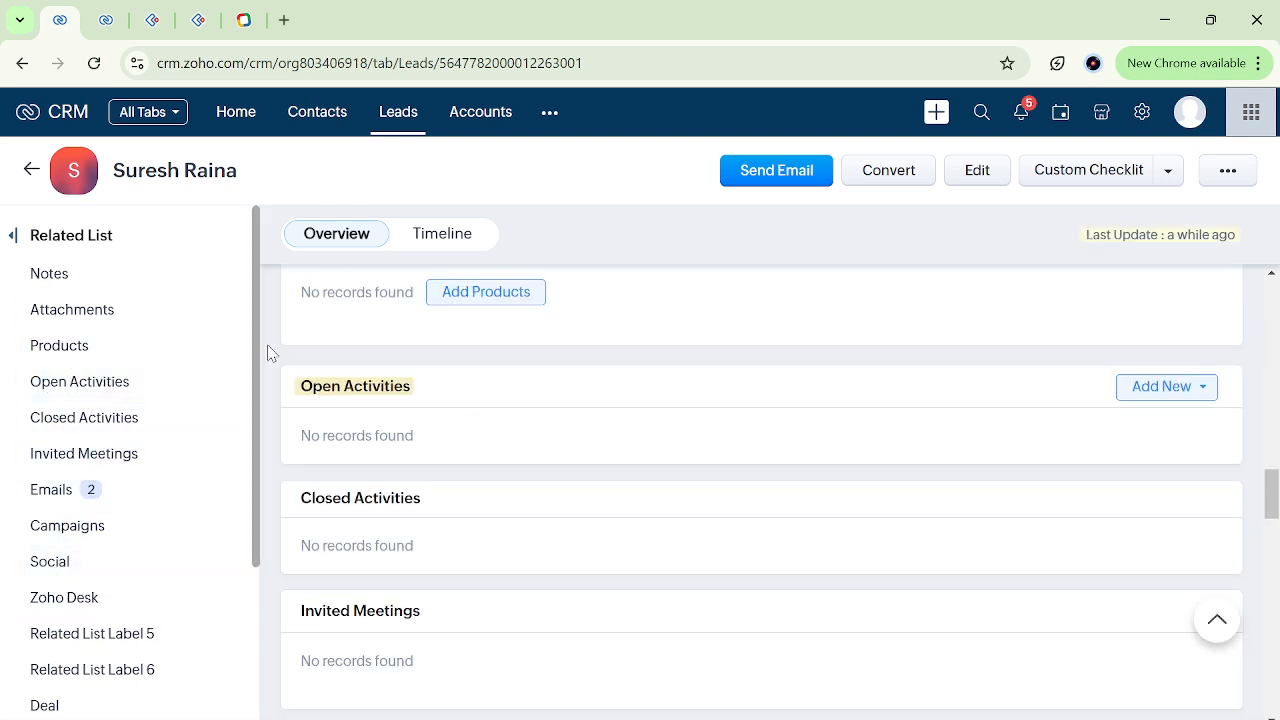
Reload the lead record and check its open activities, closed activities and emails for what the rule created.
left_click(436, 70)
key("Return")
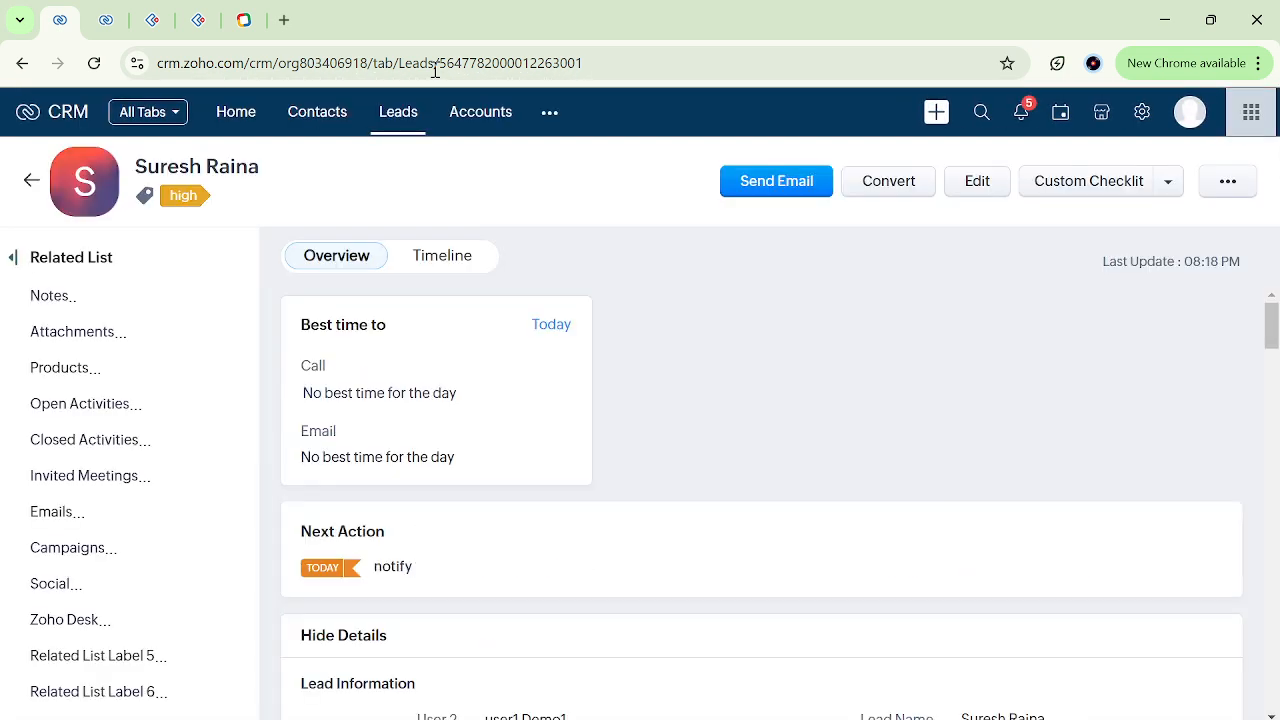
left_click(90, 416)
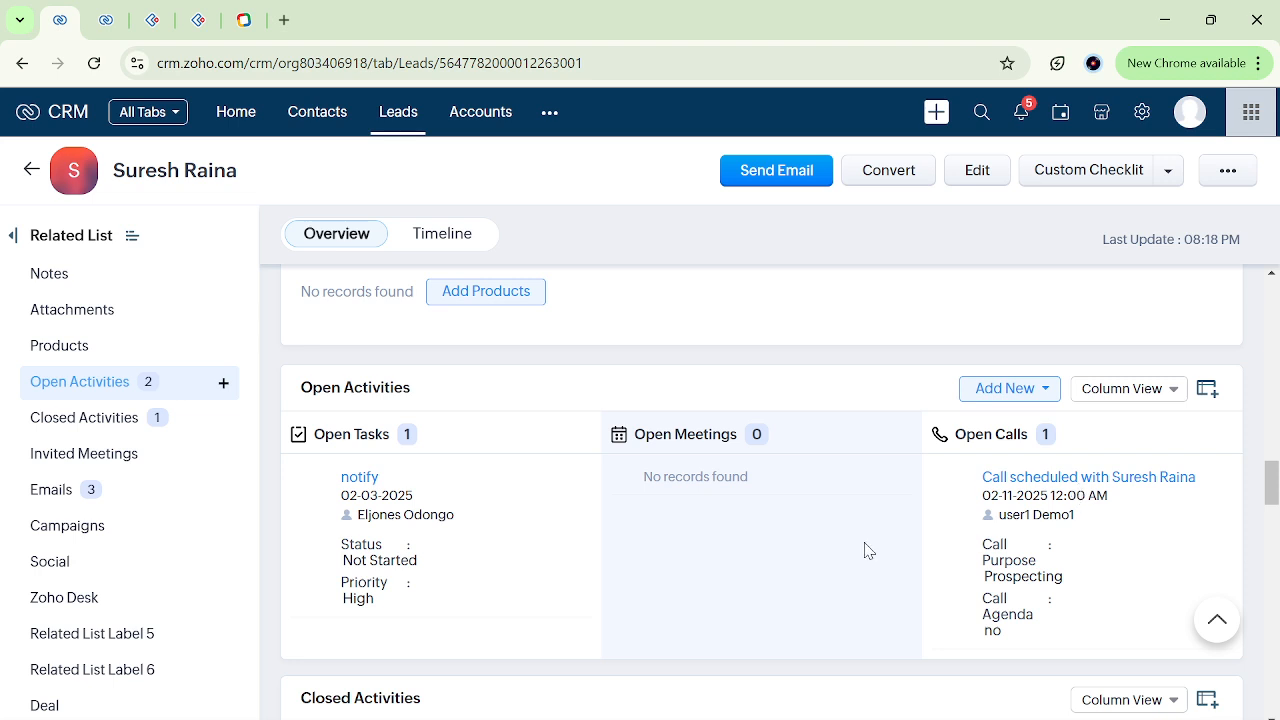
scroll(860, 553, "down", 2)
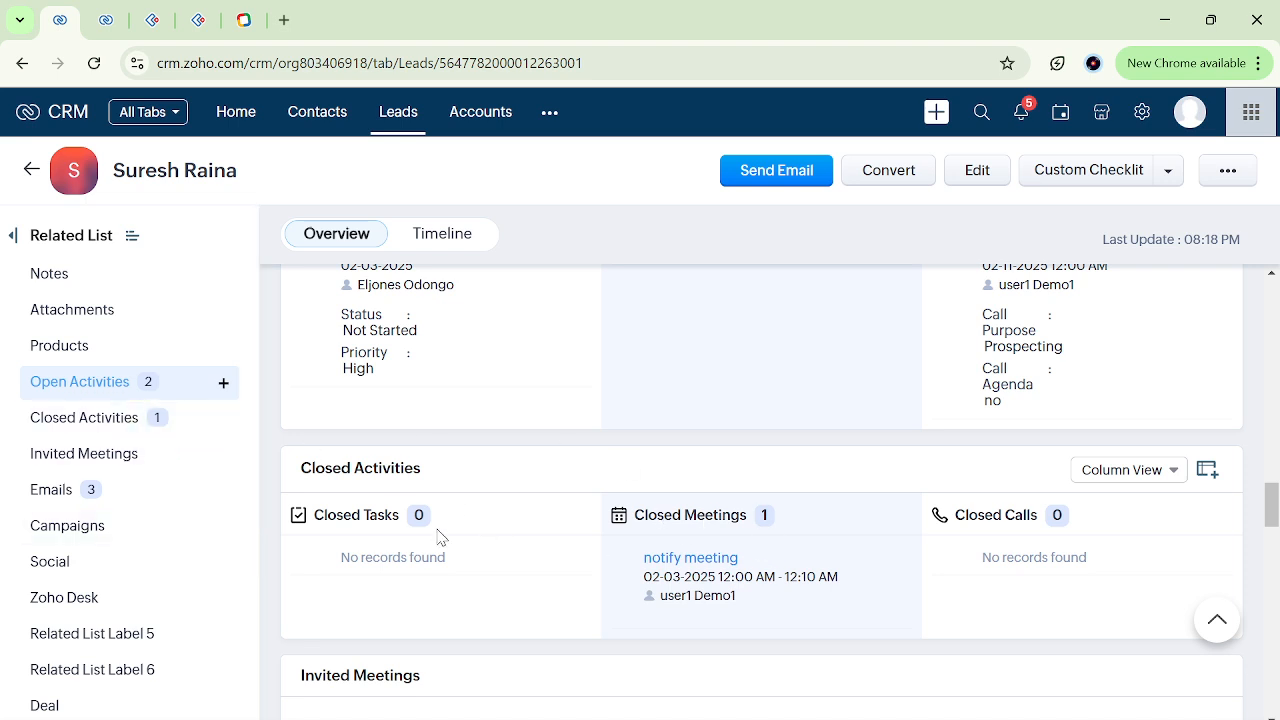
left_click(83, 495)
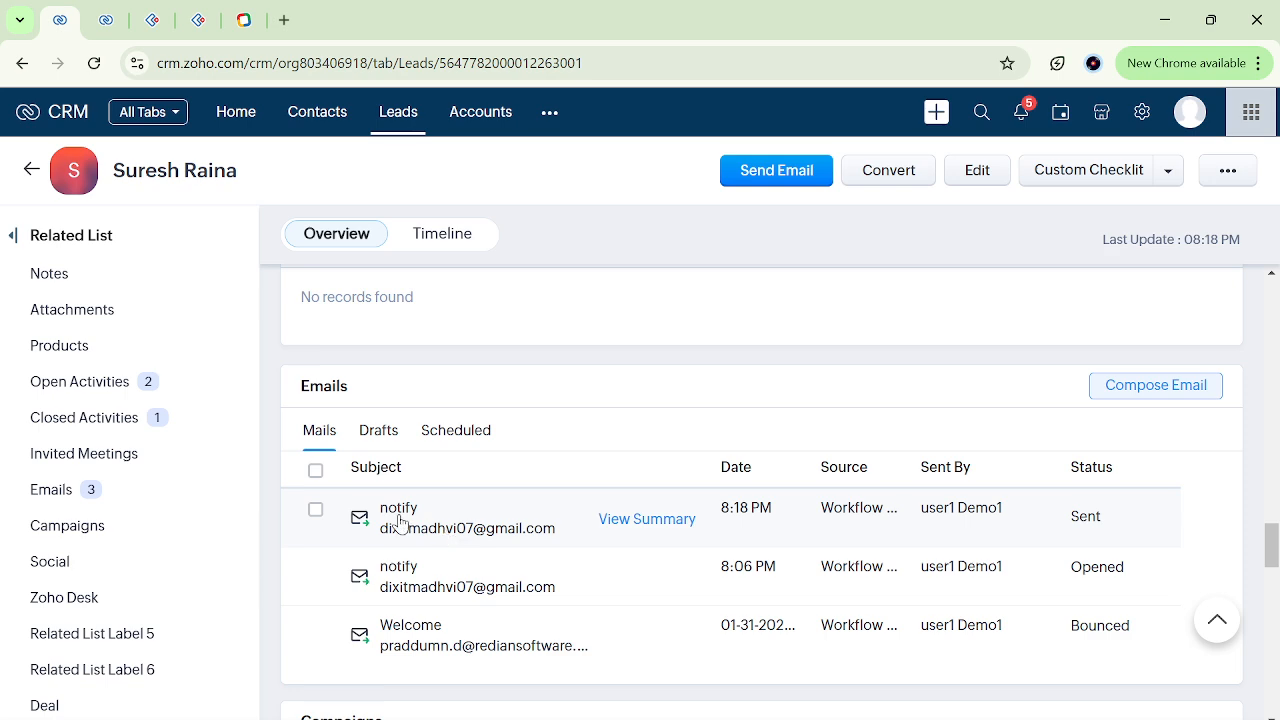
Switch to the workflow rules browser tab and find the "trestt" rule at the end of the list.
left_click(107, 10)
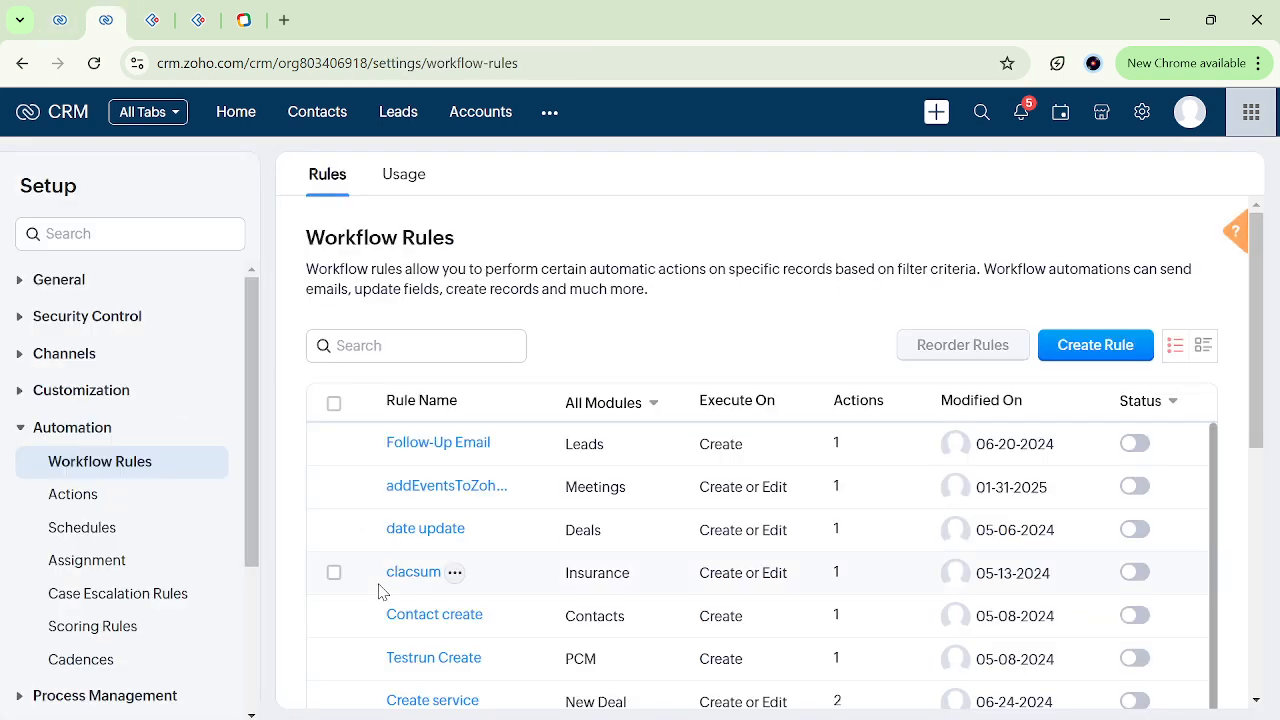
scroll(379, 591, "down", 2)
scroll(379, 591, "down", 3)
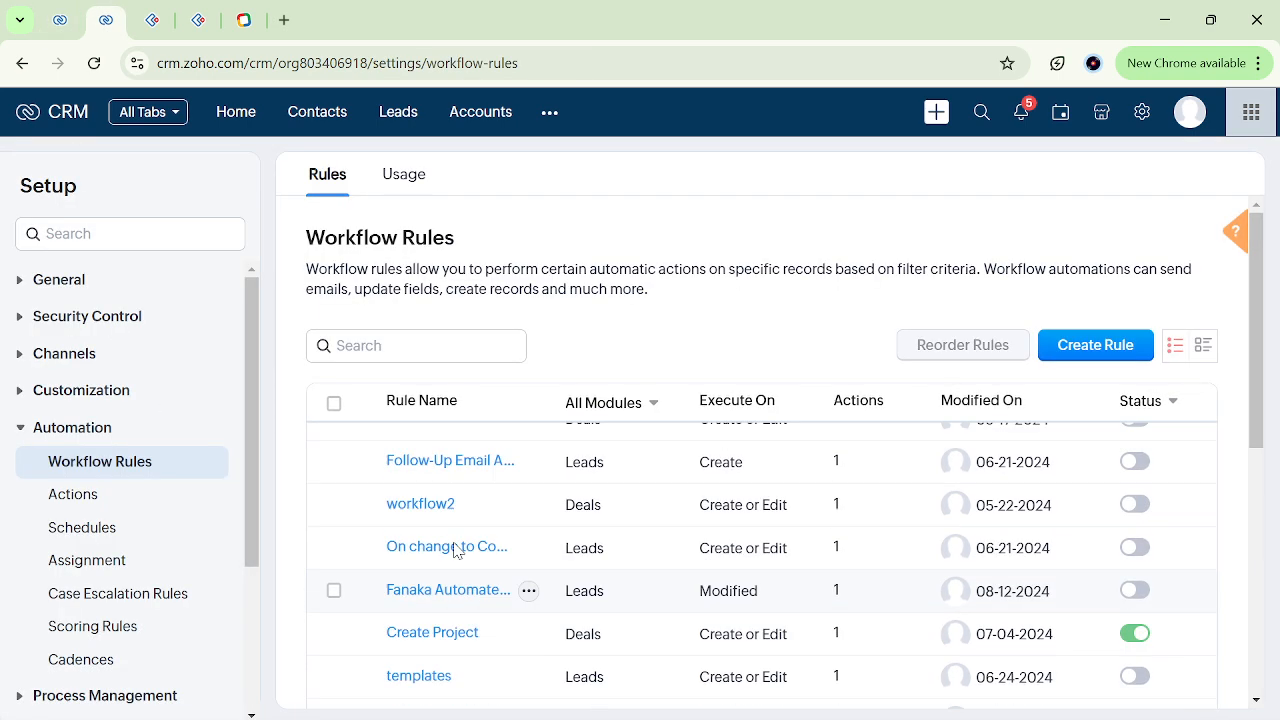
left_click(1258, 490)
left_click_drag(1258, 490, 1258, 528)
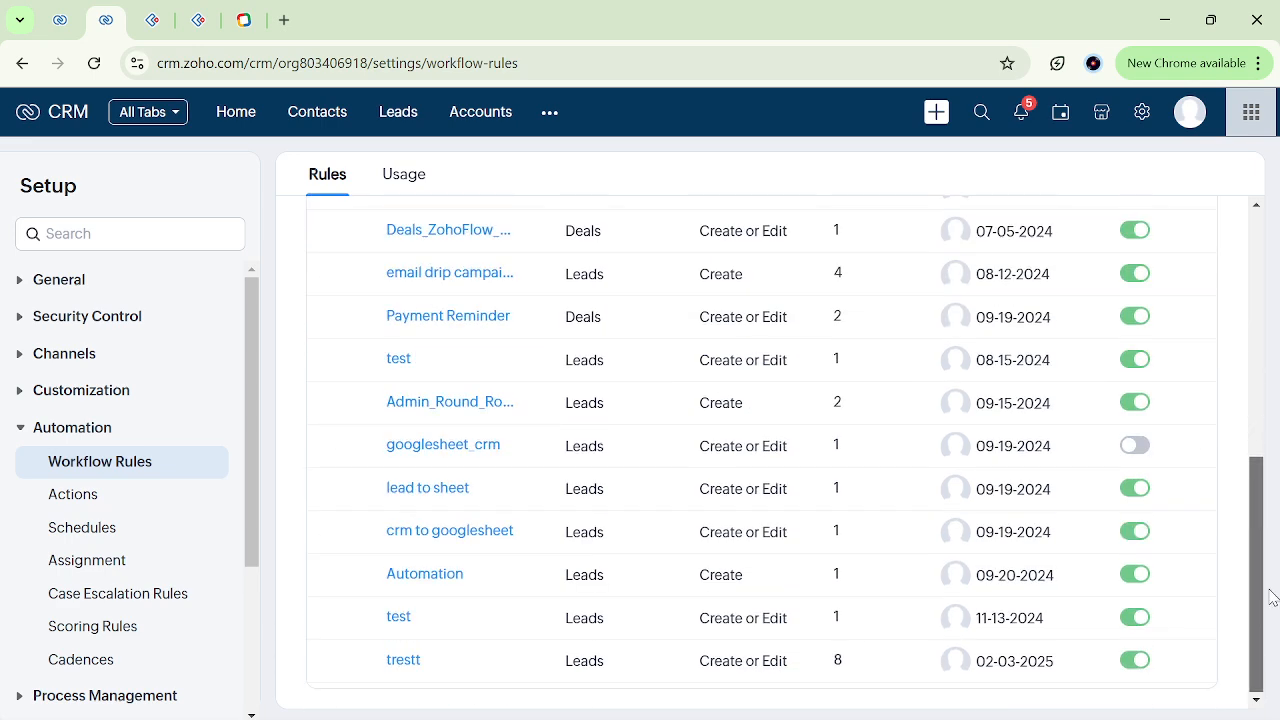
Review the lead's Open Activities in the other browser tab, and open the Tasks module to check the "notify" task.
left_click(75, 10)
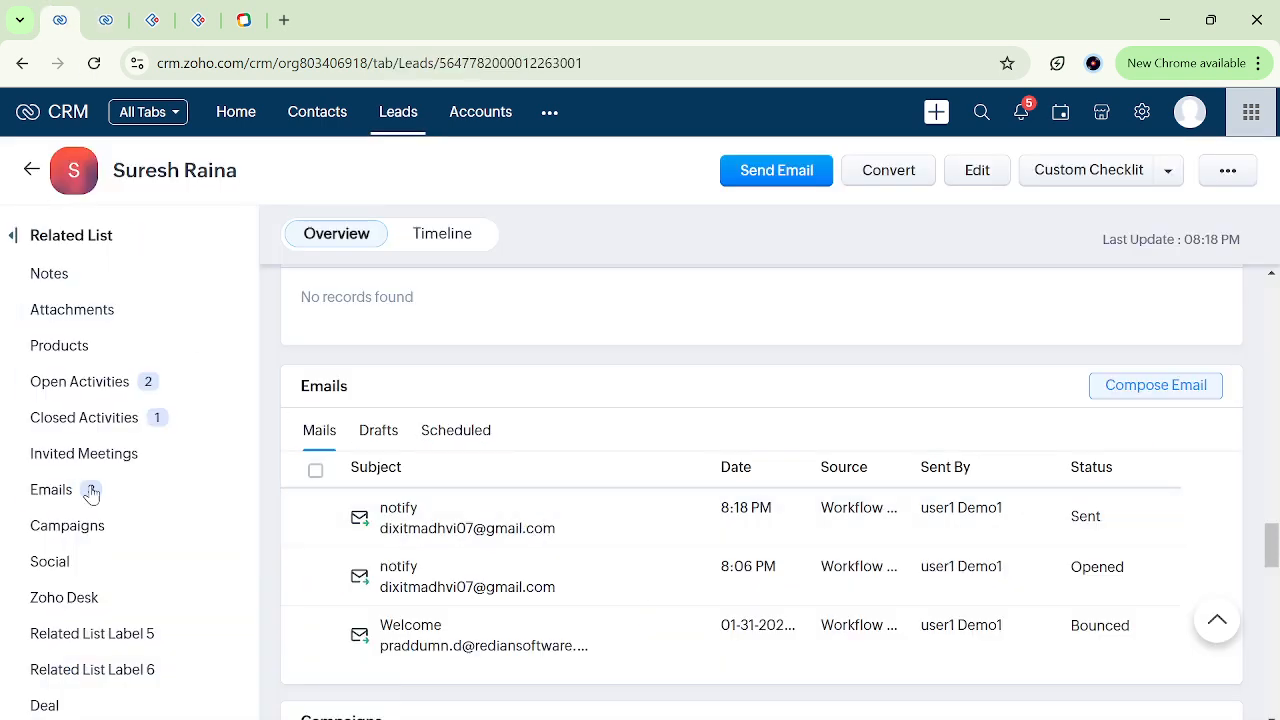
left_click(80, 381)
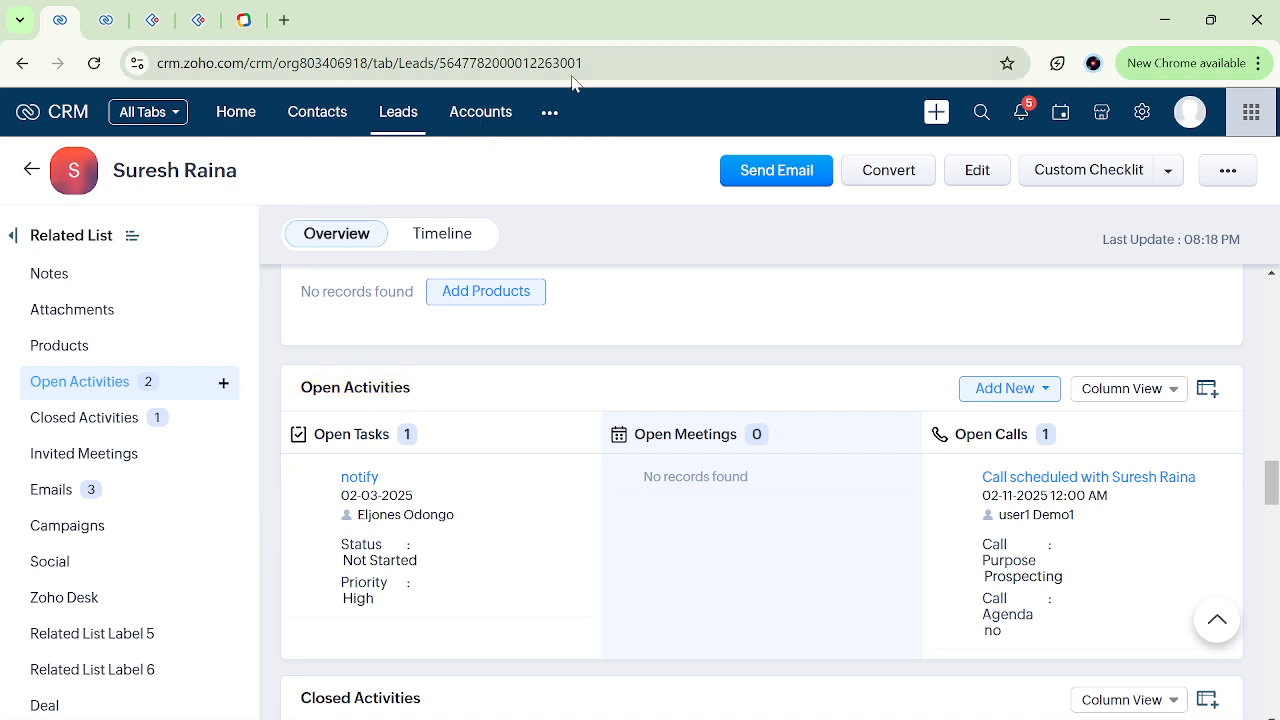
left_click(549, 116)
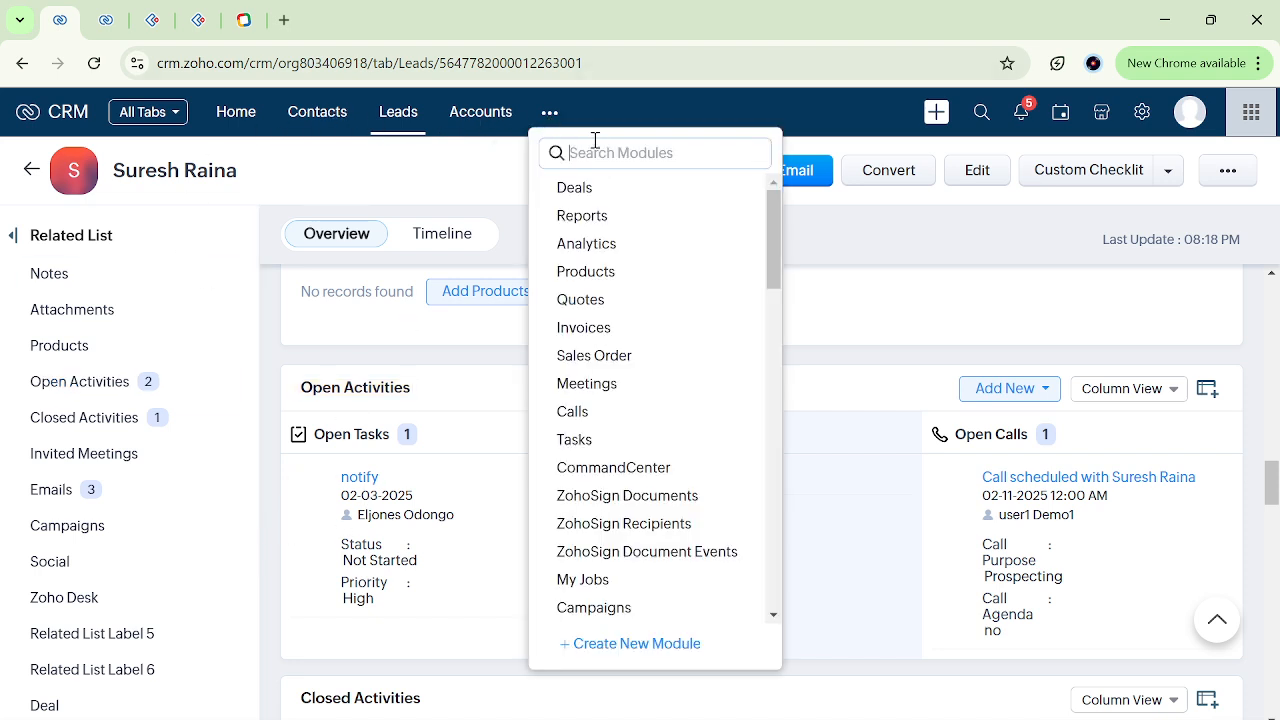
type("task")
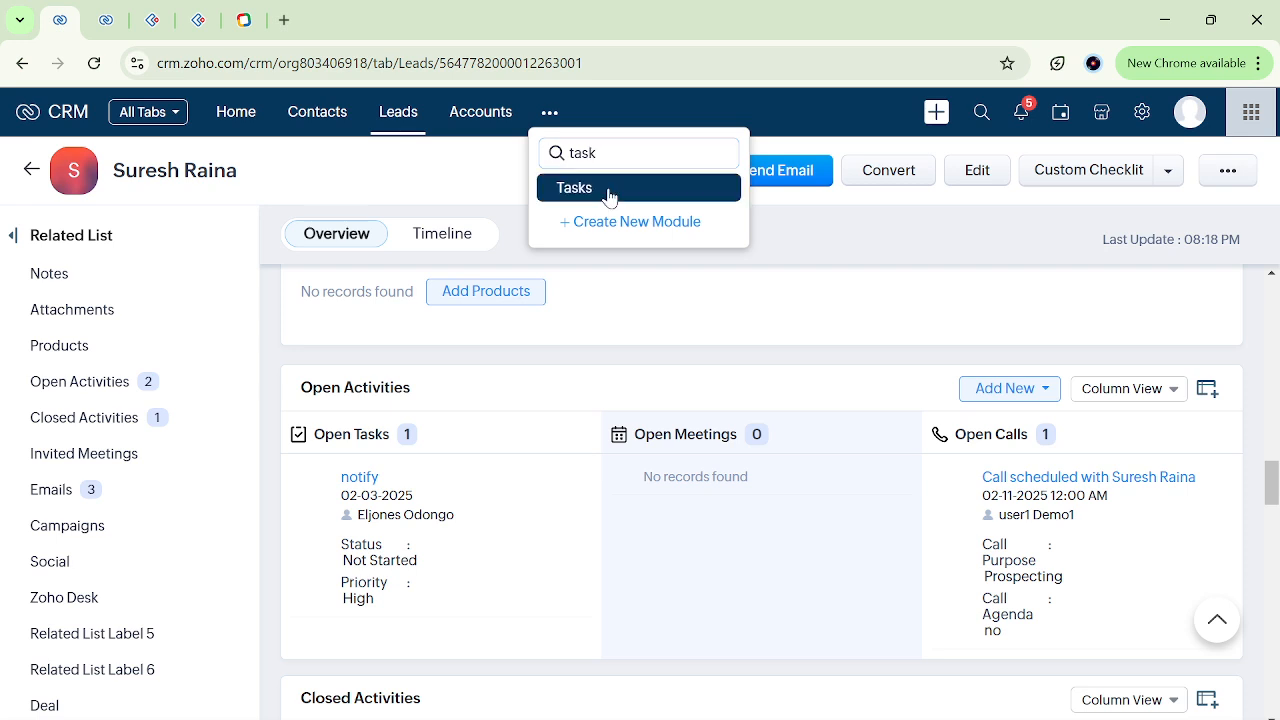
key("Return")
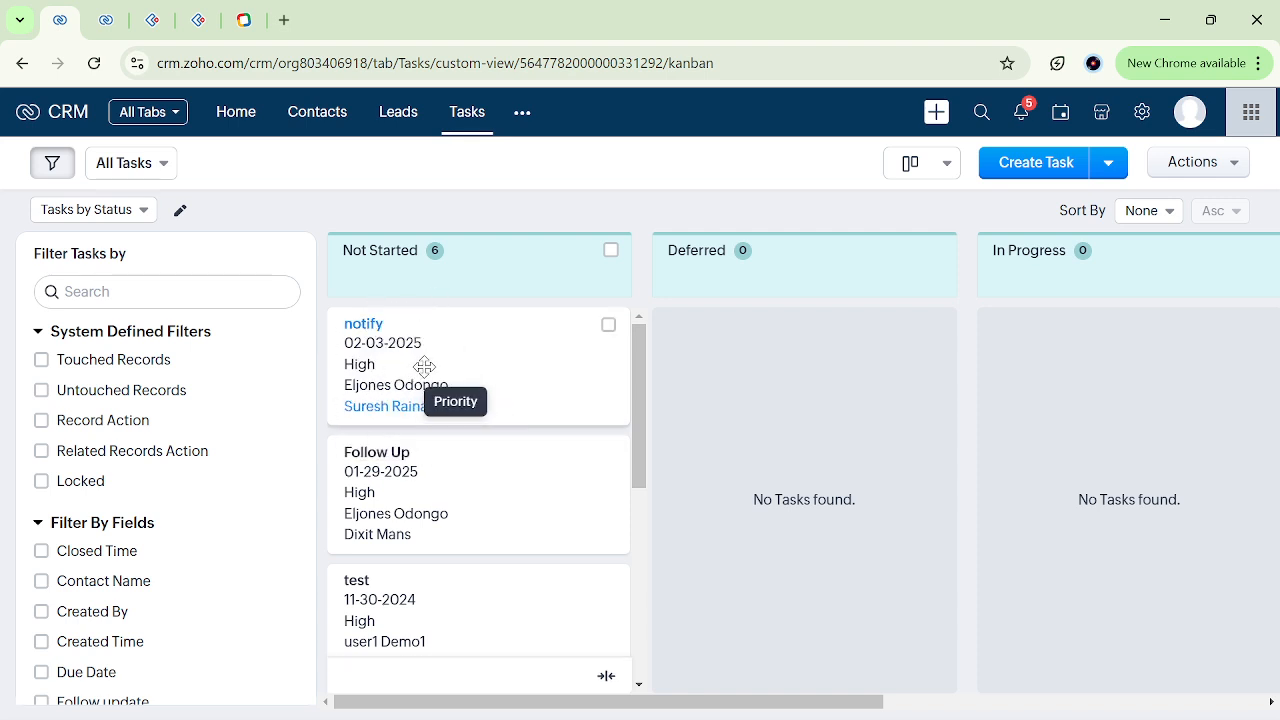
Open the Calls module and examine the columns of the call scheduled with the lead.
left_click(521, 115)
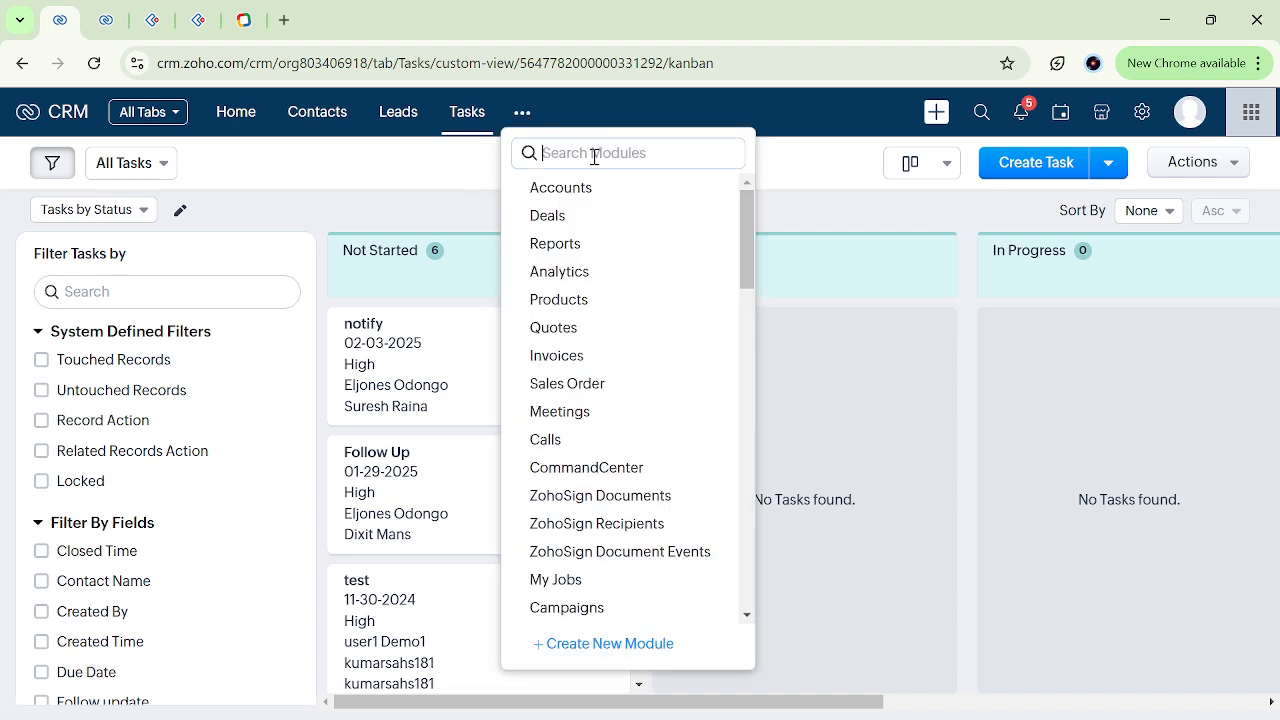
type("cal")
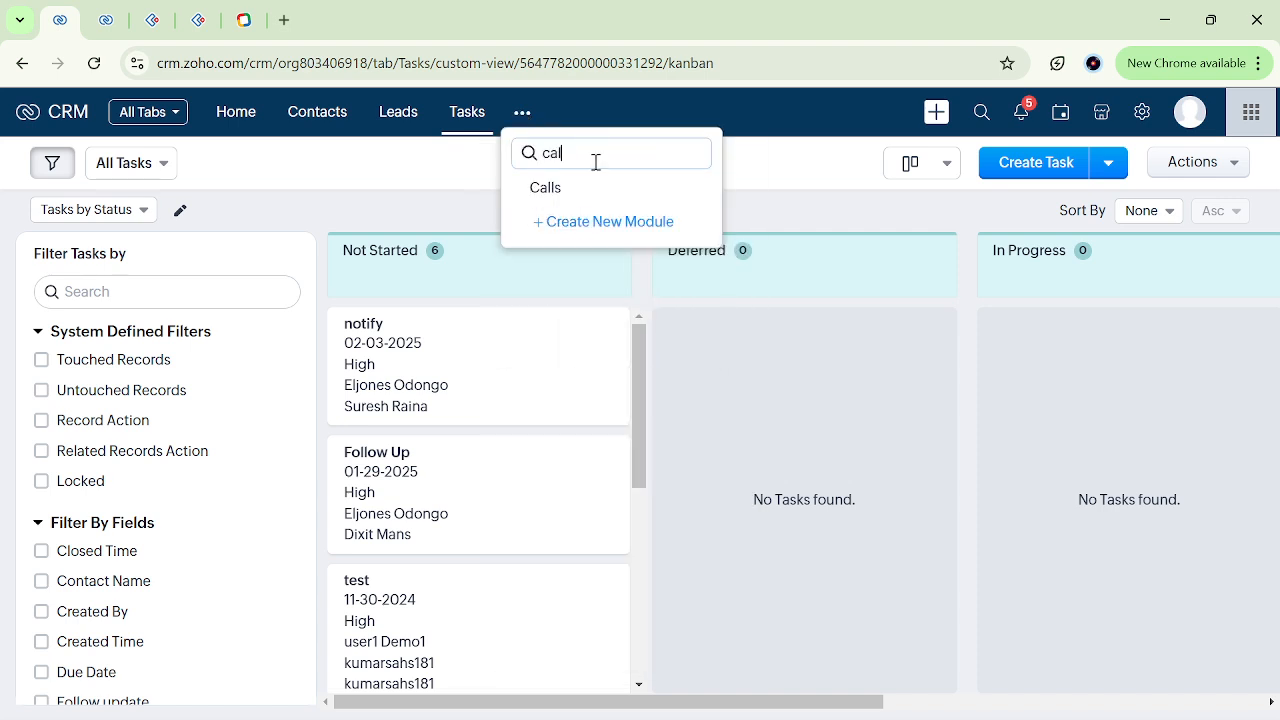
left_click(572, 201)
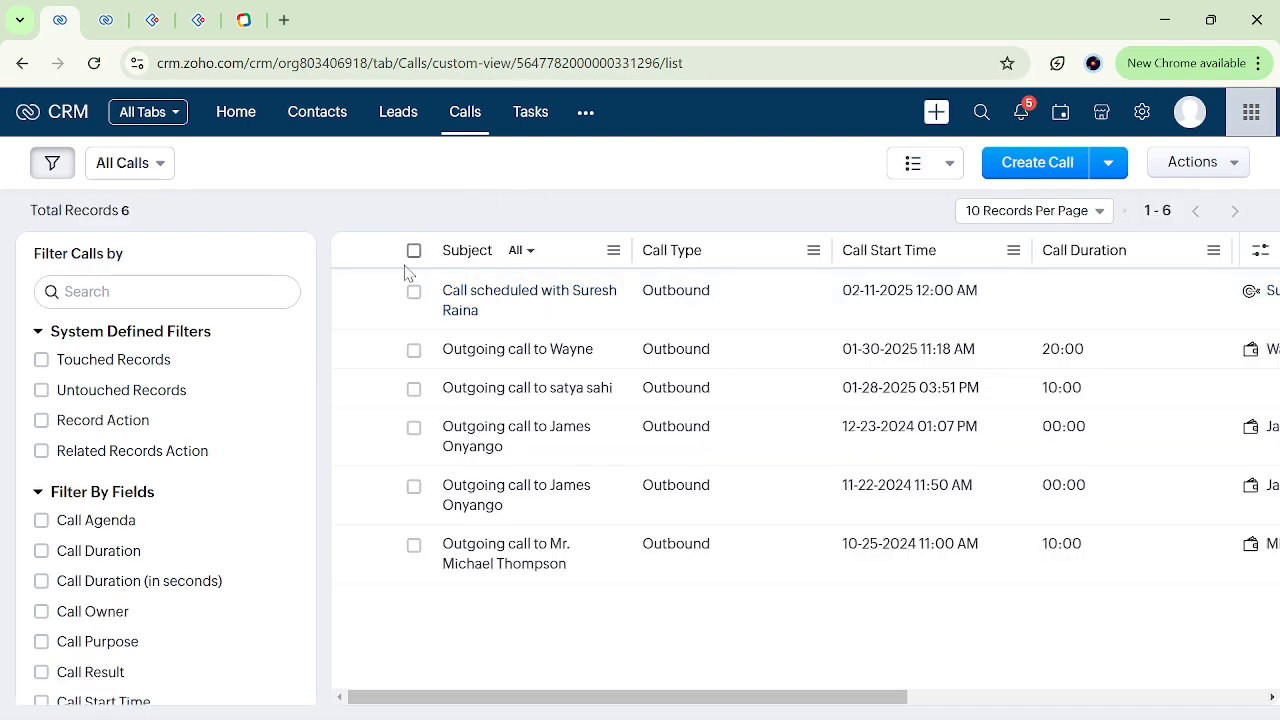
scroll(603, 298, "right", 1)
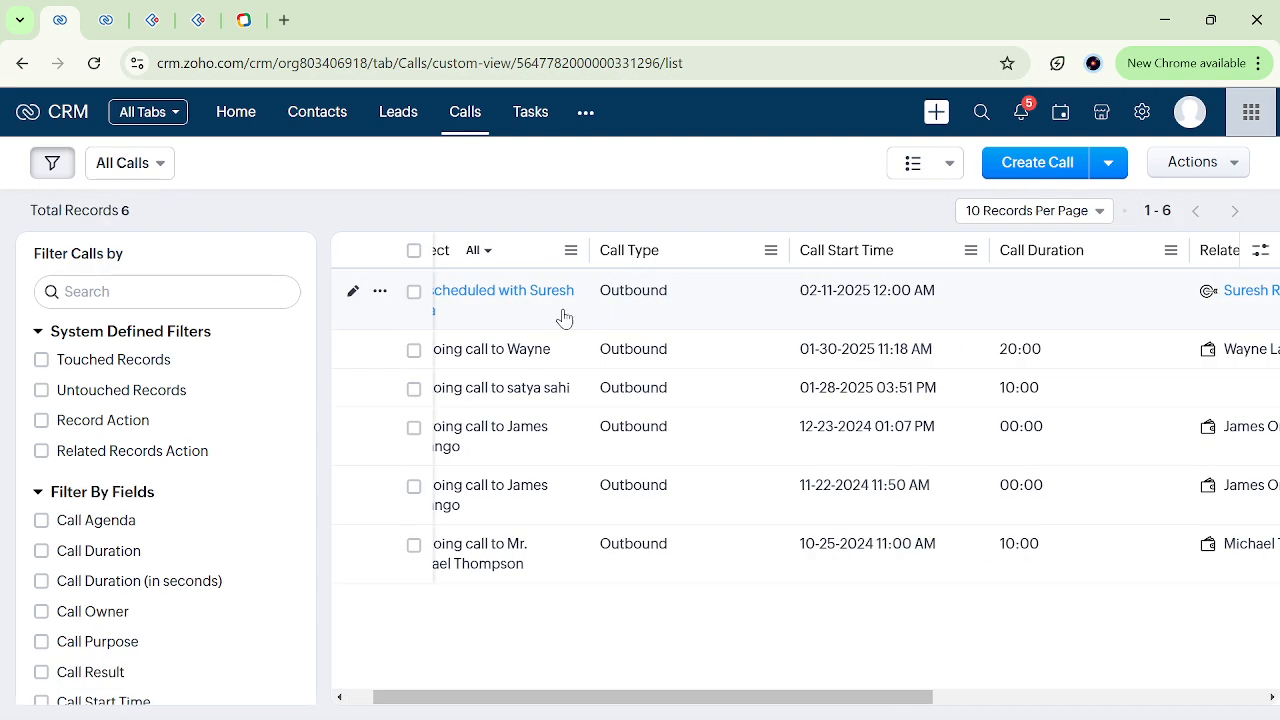
scroll(572, 317, "right", 5)
scroll(572, 317, "left", 6)
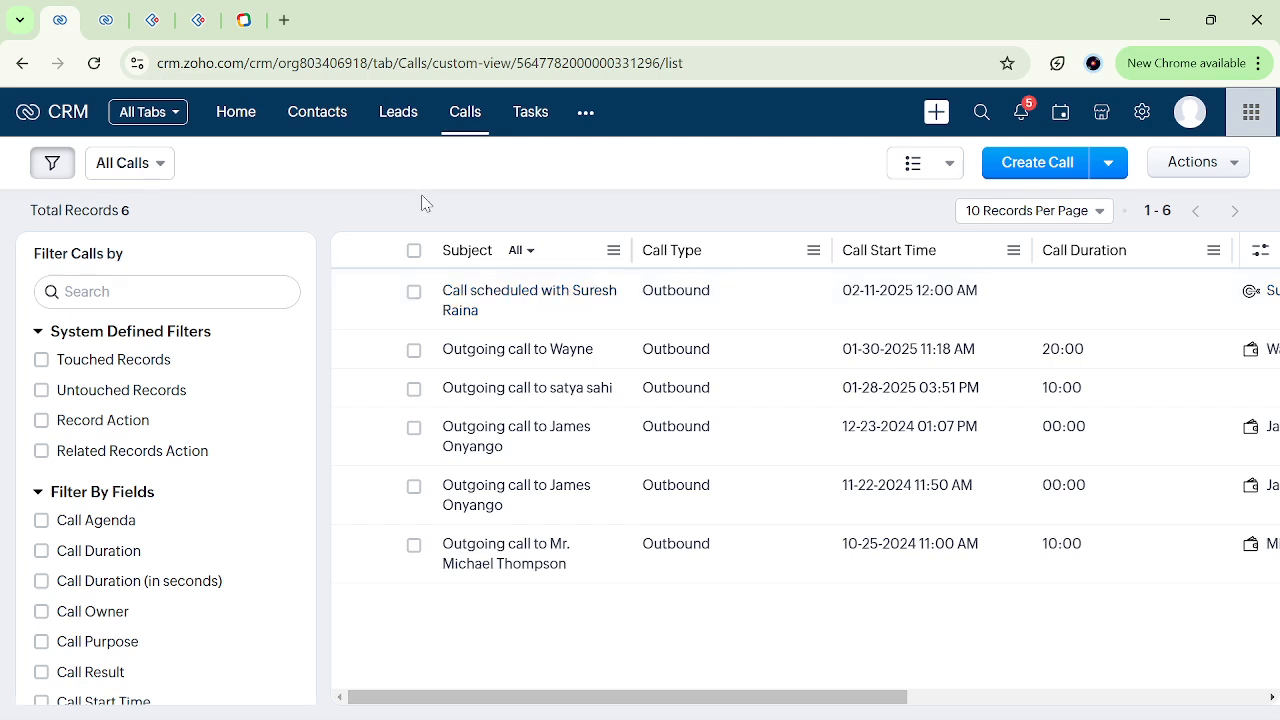
Open the Meetings module and examine the columns of the "notify meeting" entry.
left_click(583, 116)
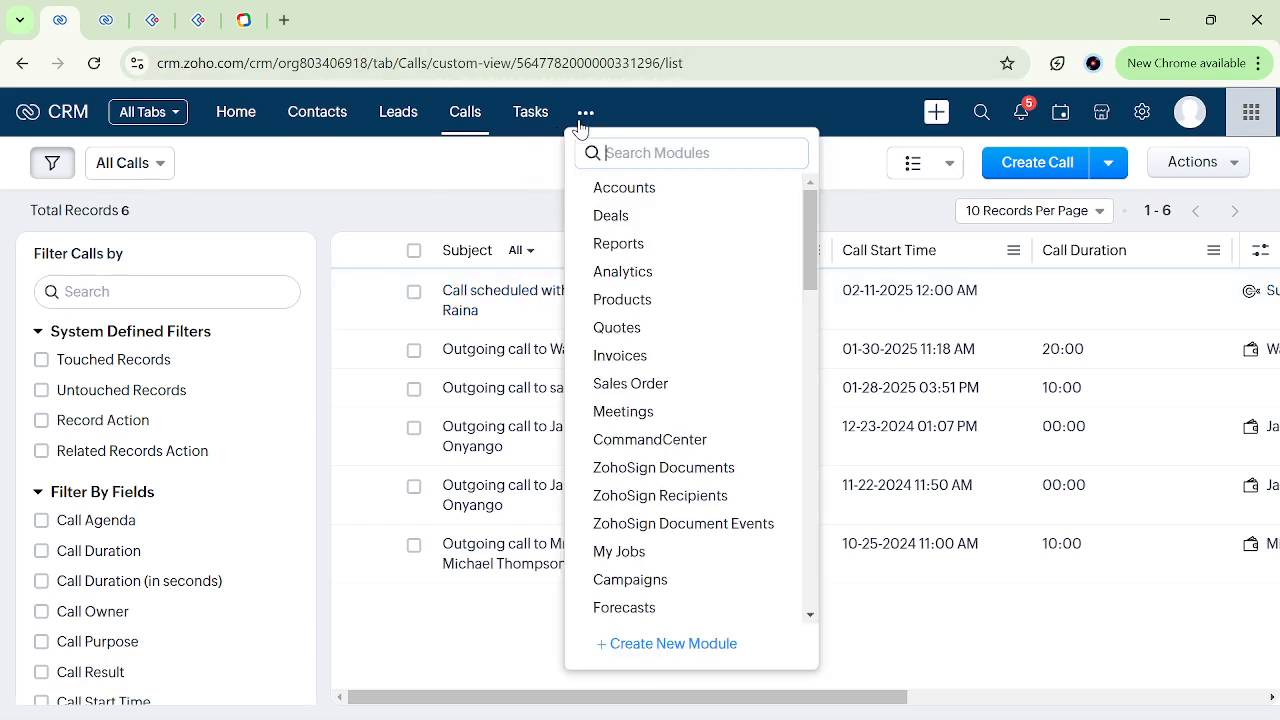
type("meet")
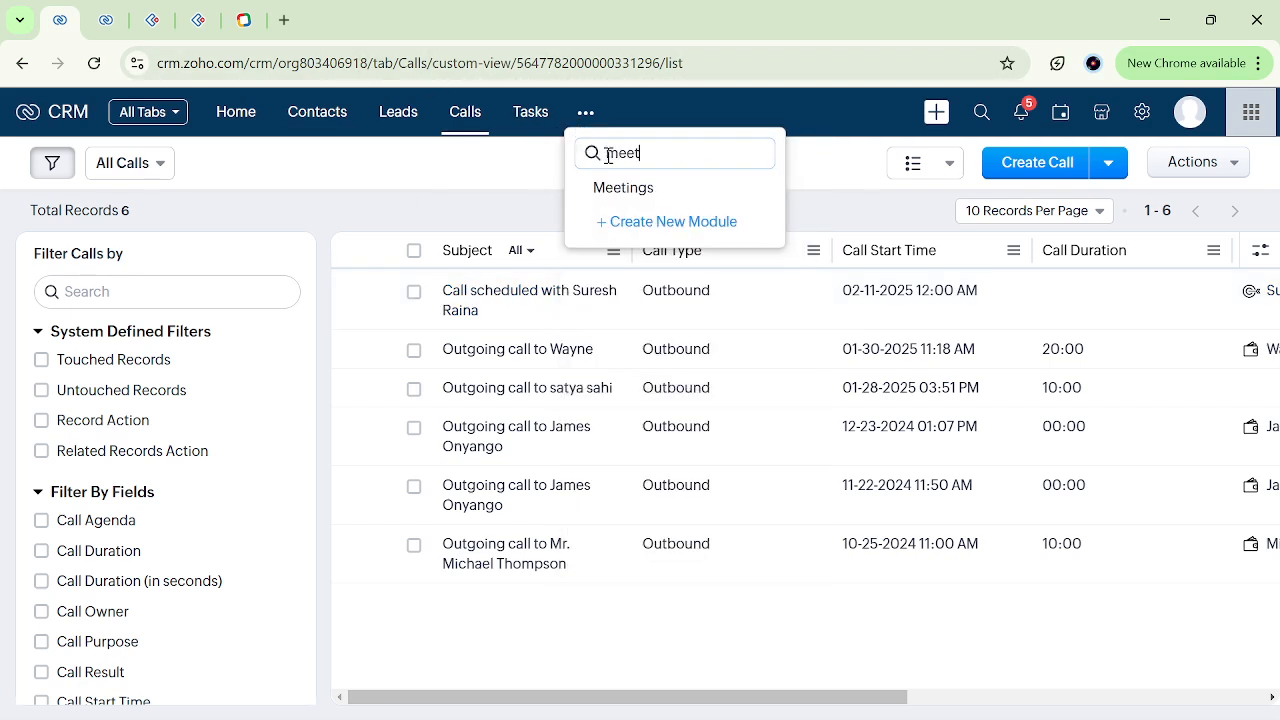
left_click(640, 192)
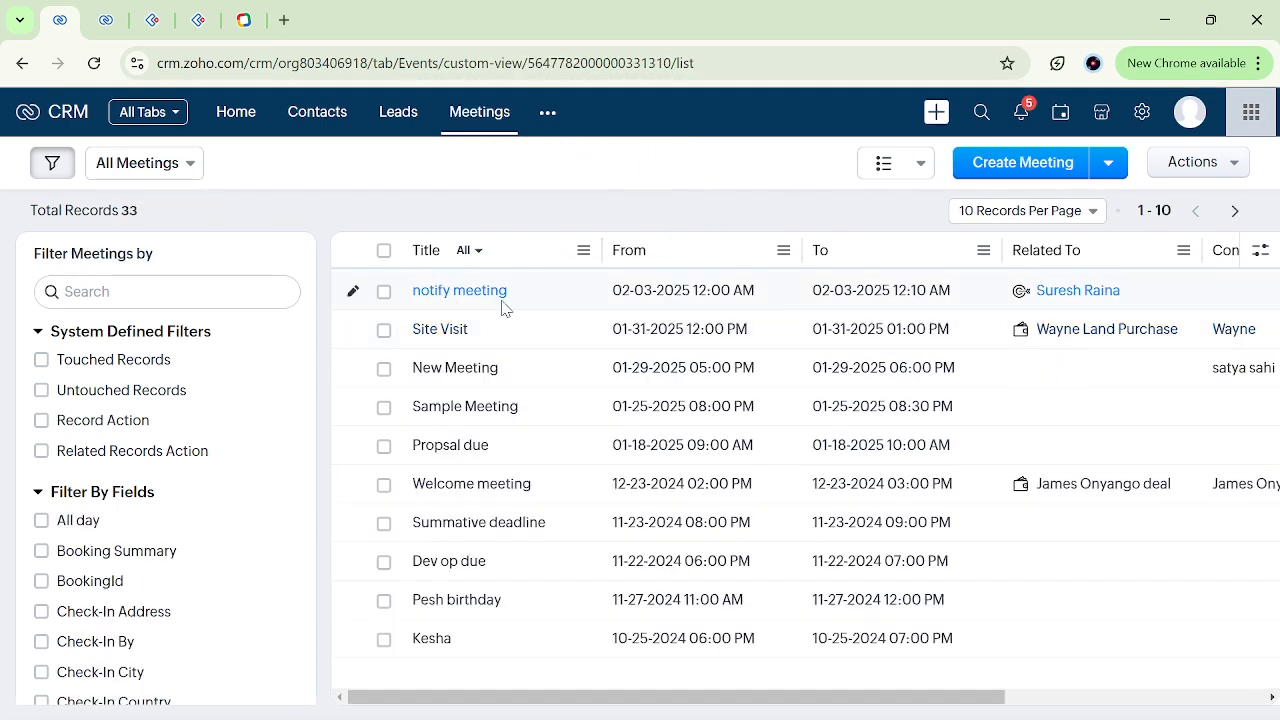
scroll(538, 296, "right", 5)
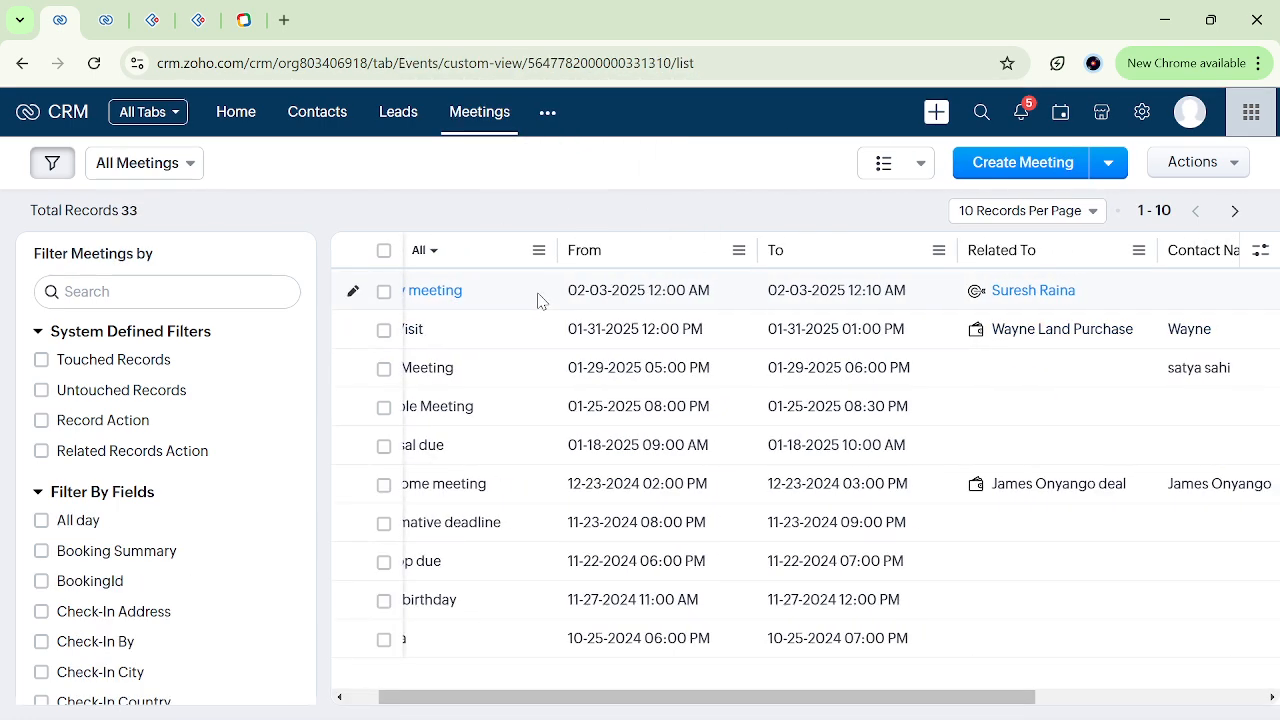
scroll(538, 296, "left", 5)
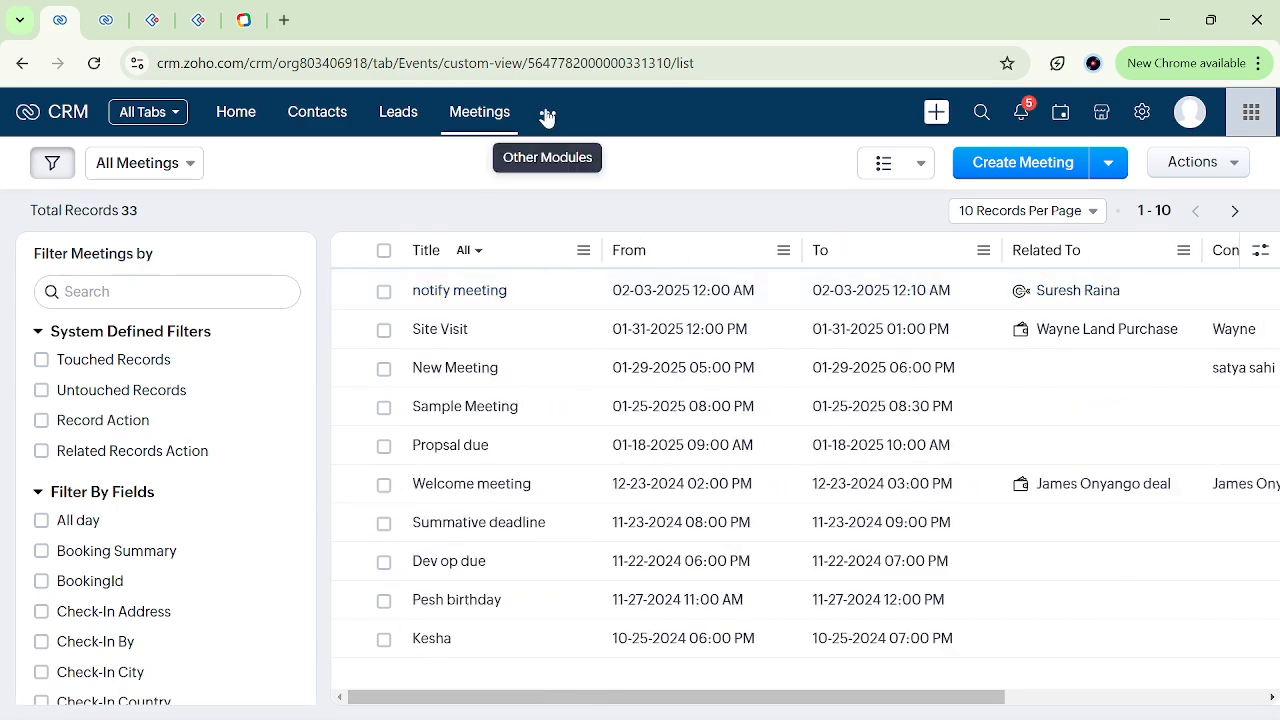
Reopen the test lead's record from the Leads module and look through its details.
left_click(405, 118)
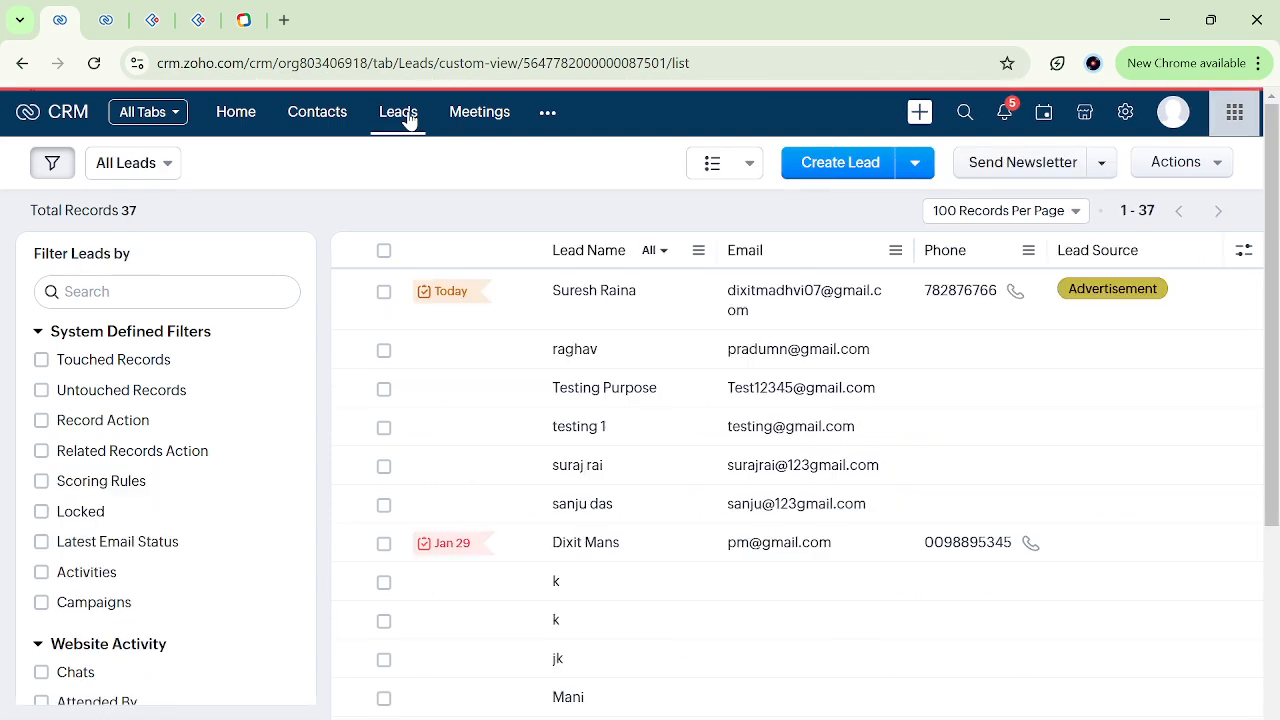
left_click(631, 291)
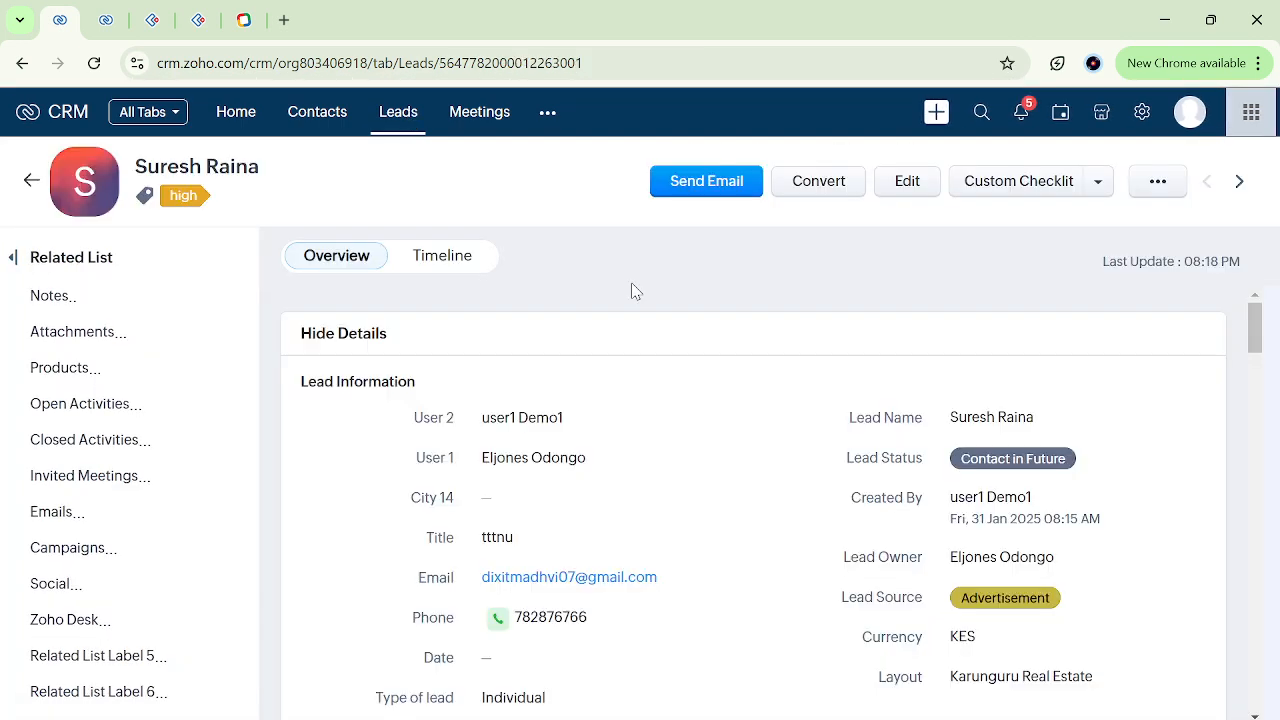
scroll(706, 486, "down", 3)
scroll(703, 486, "down", 5)
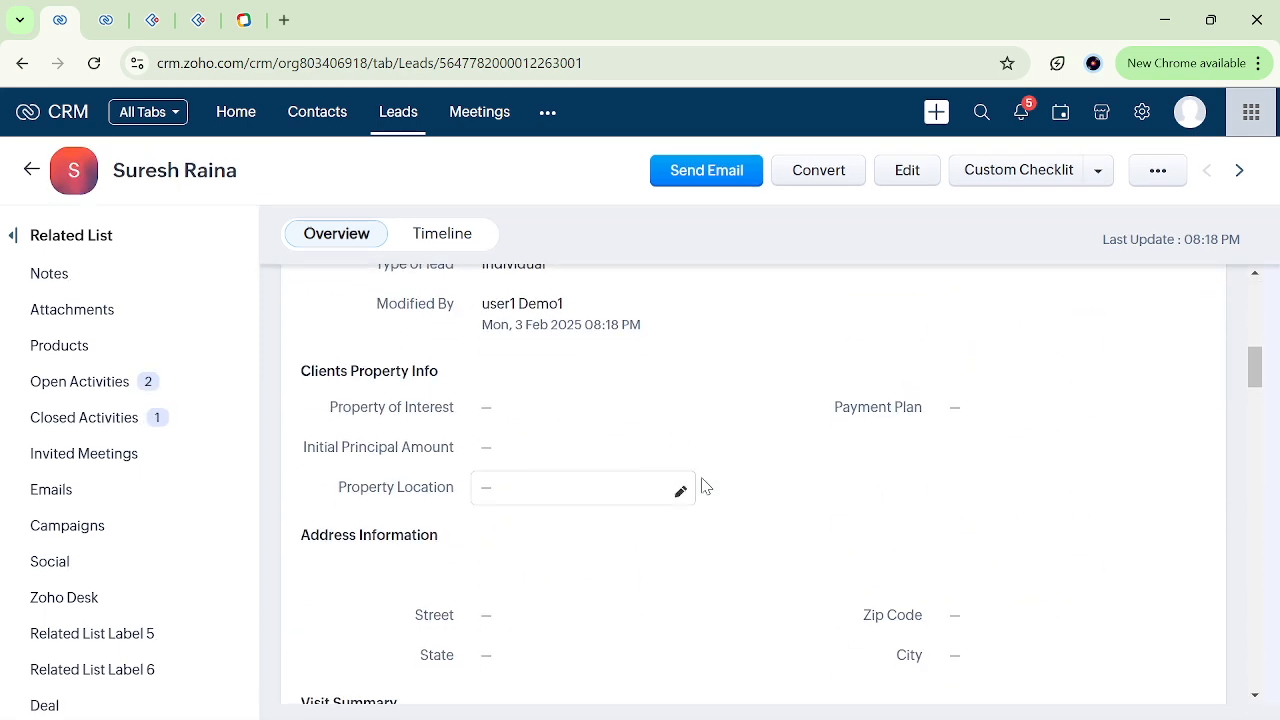
Open the "trestt" workflow rule and inspect the Notify and Activities options available for a further instant action.
left_click(100, 12)
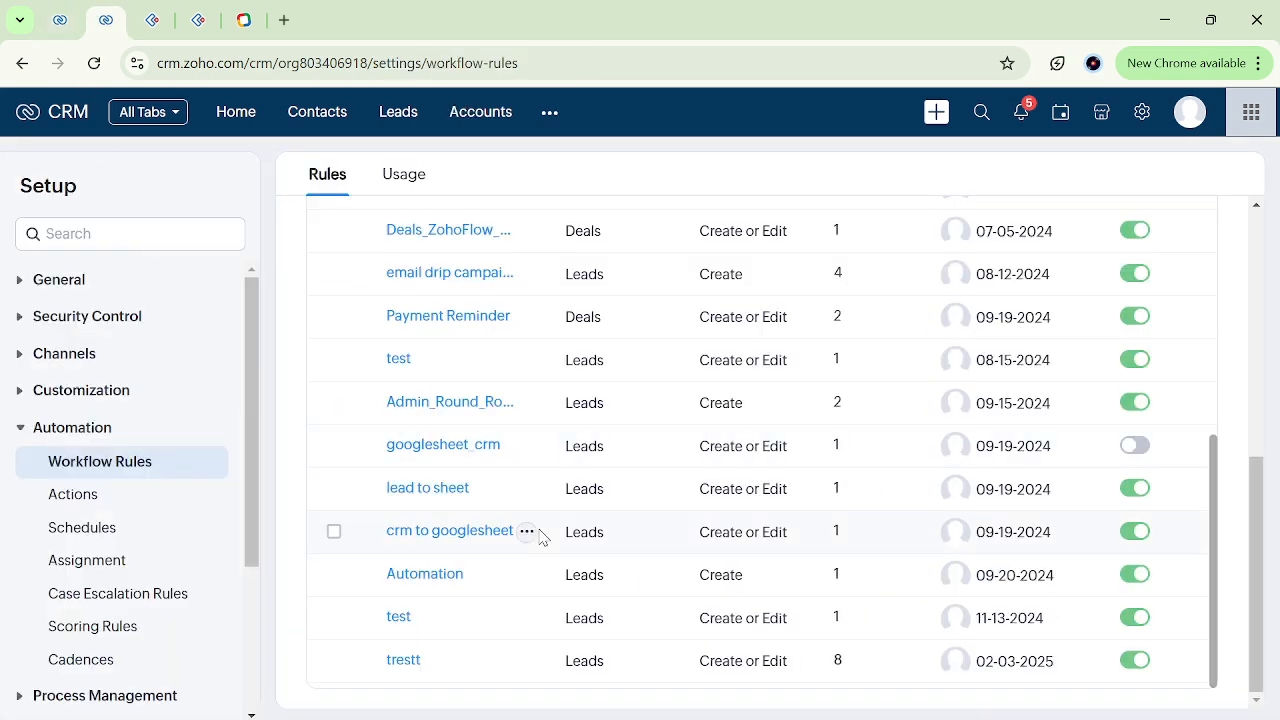
left_click(403, 662)
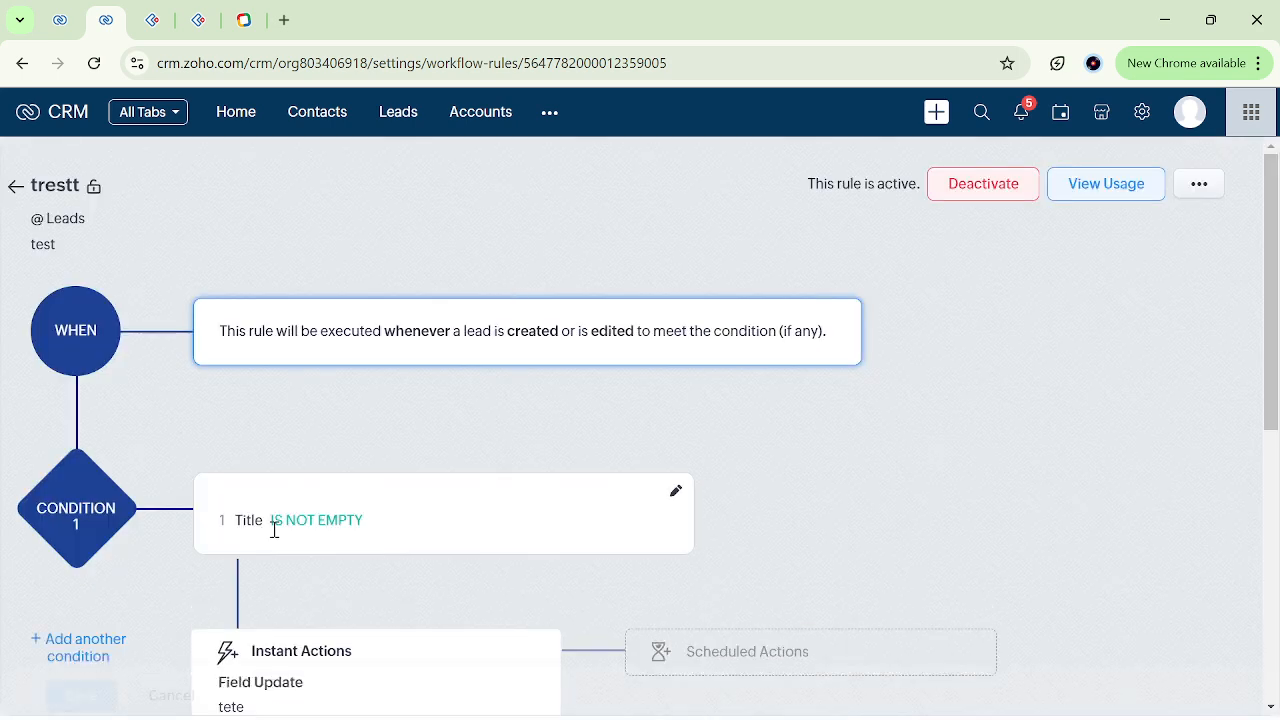
scroll(428, 605, "down", 5)
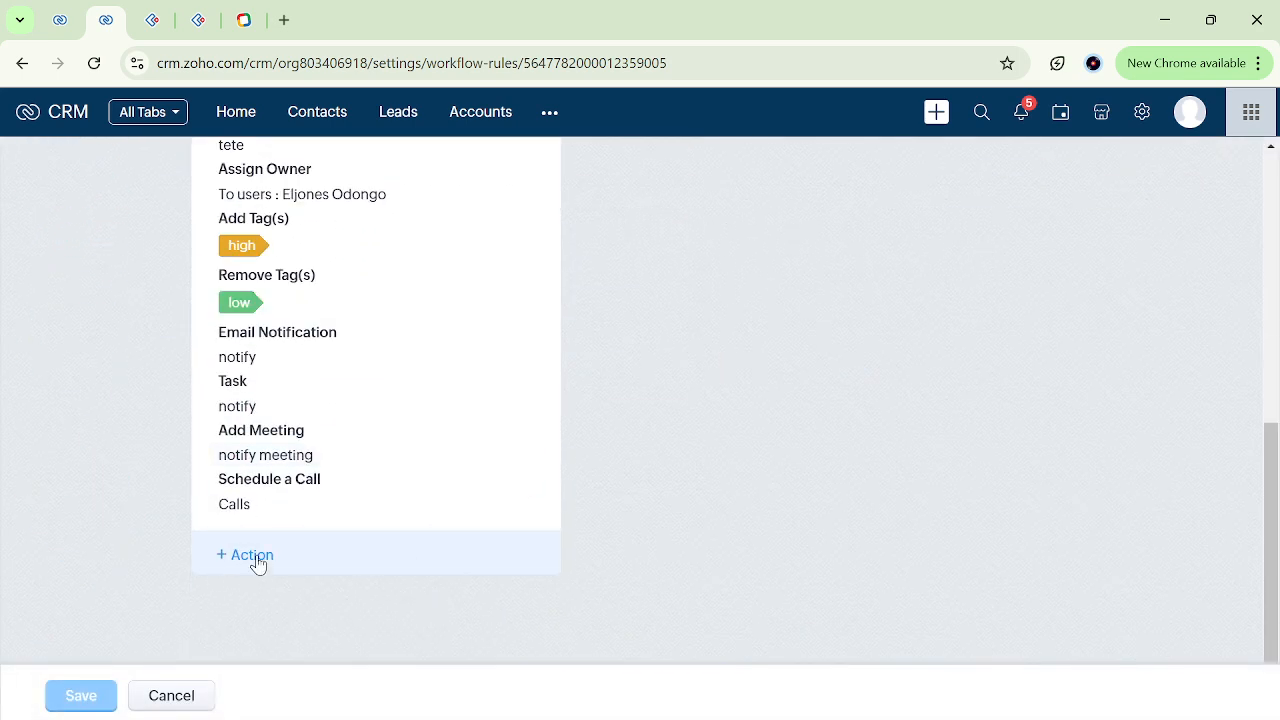
left_click(256, 558)
mouse_move(345, 348)
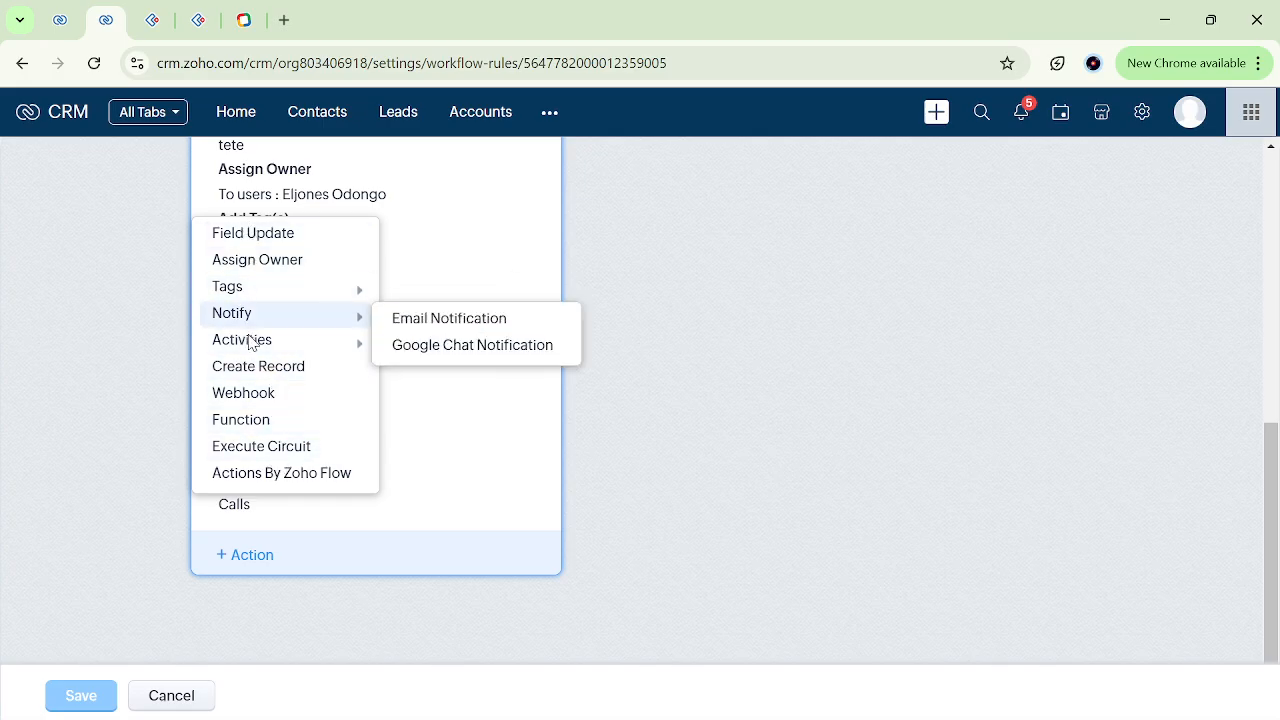
mouse_move(254, 346)
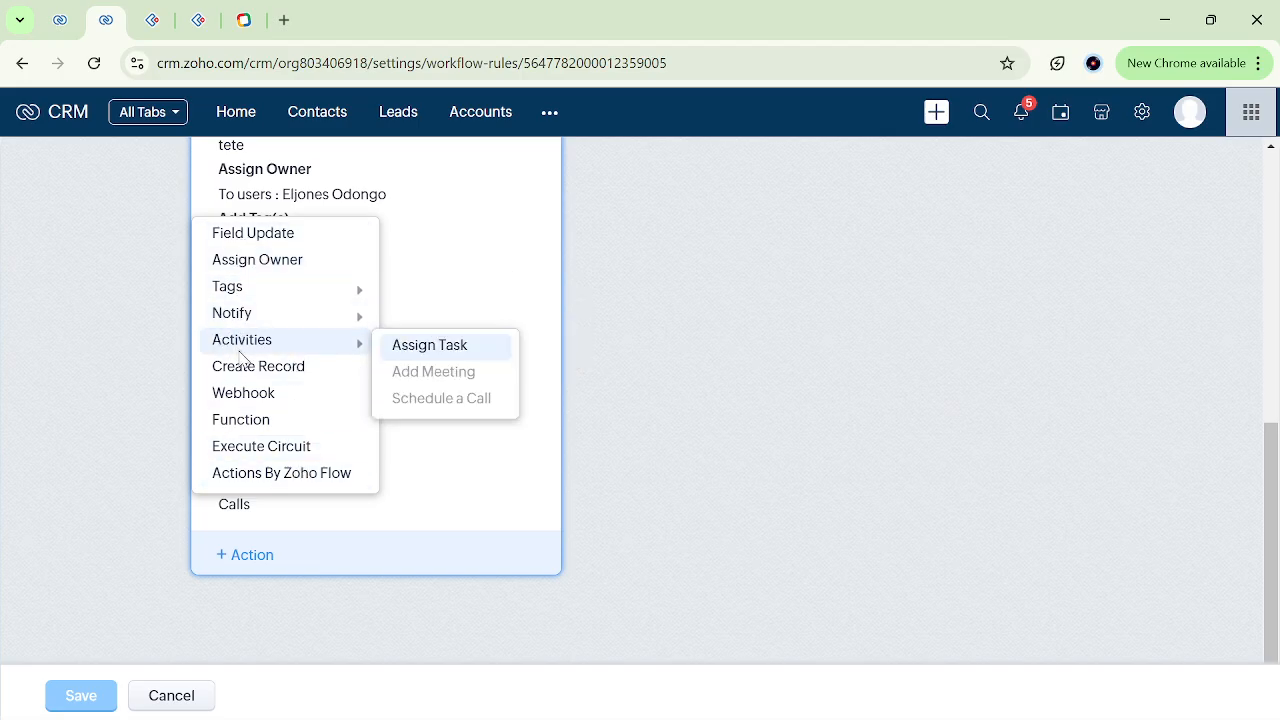
Review the rule's trigger, its Title condition, the configured instant actions and the Scheduled Actions block.
scroll(706, 385, "up", 3)
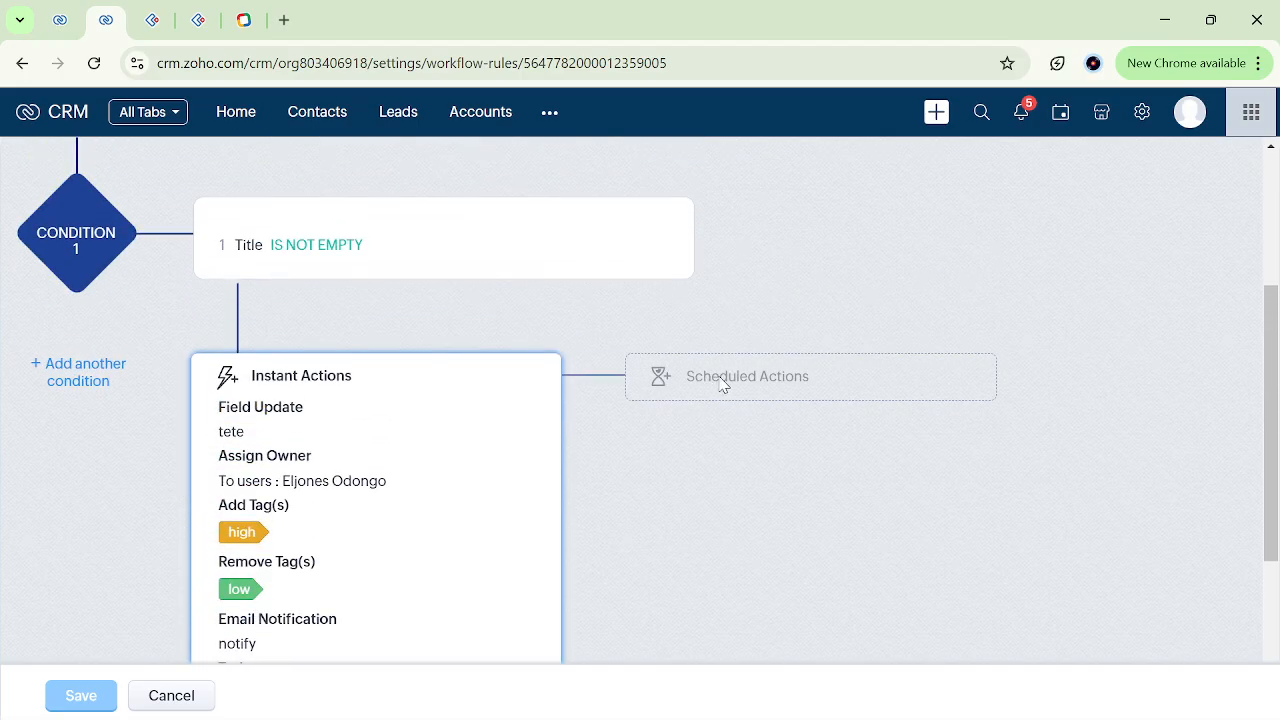
scroll(632, 502, "down", 1)
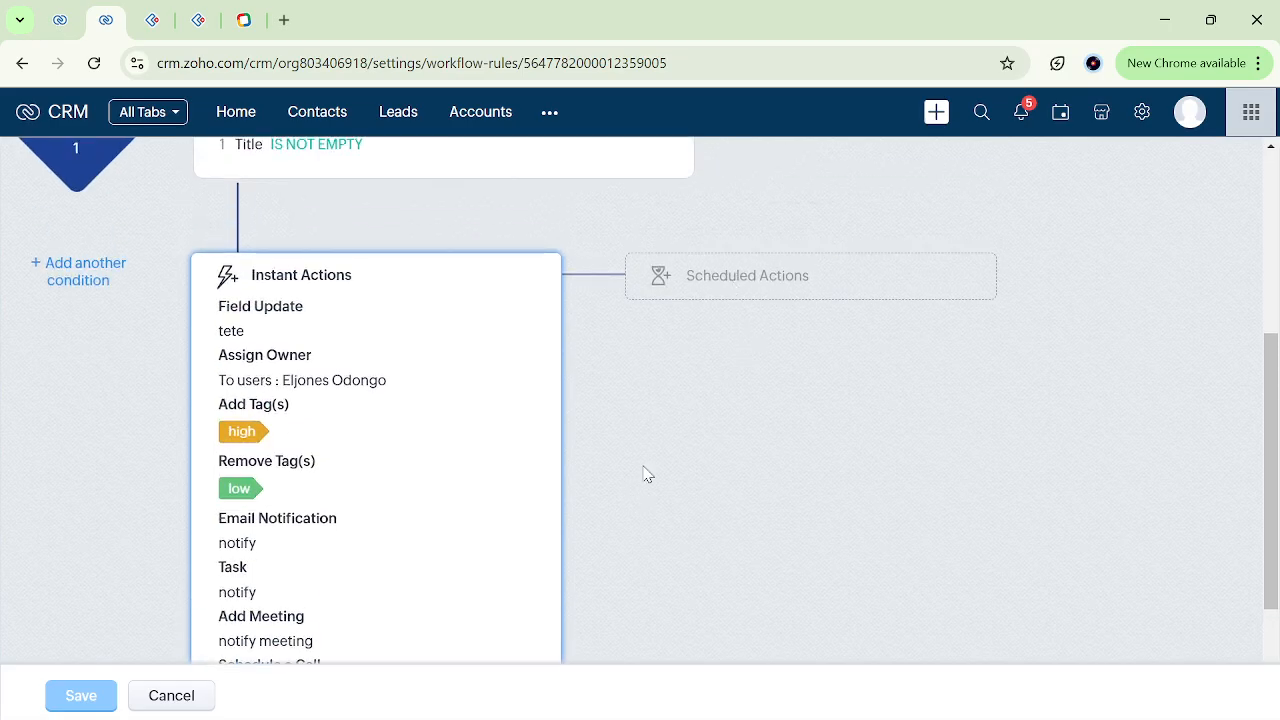
scroll(645, 473, "down", 2)
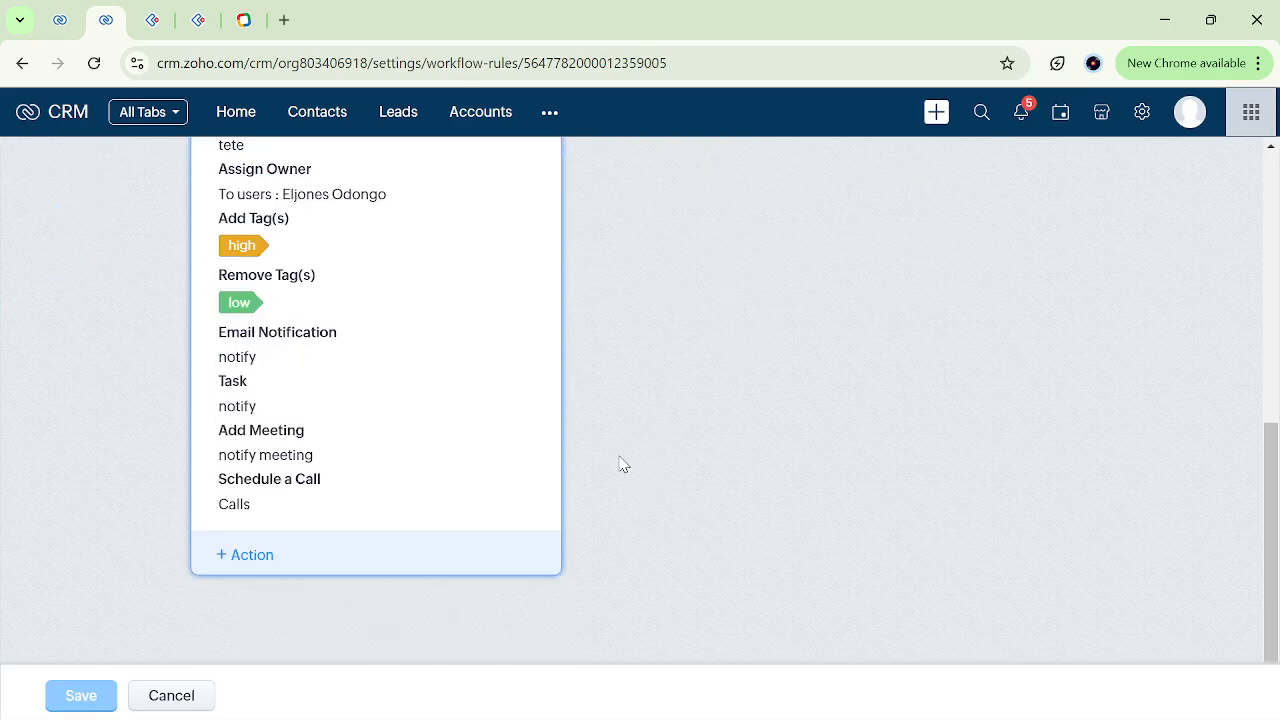
scroll(597, 323, "up", 3)
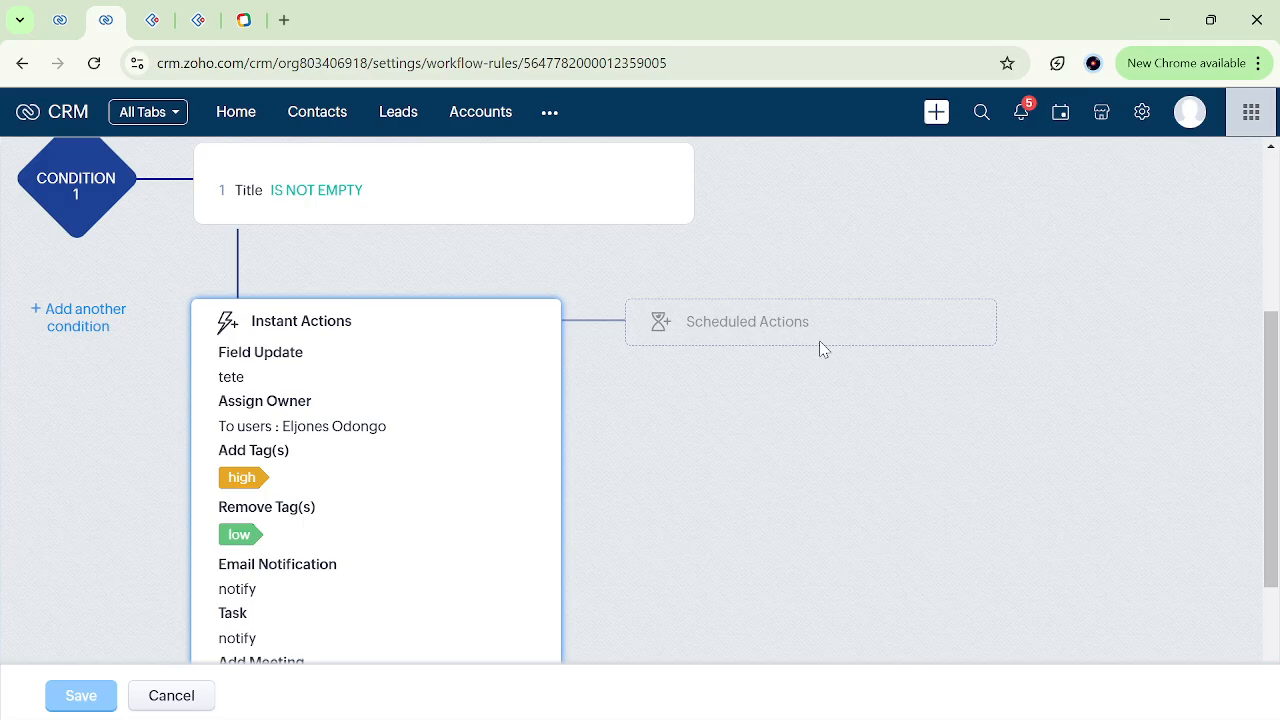
scroll(819, 347, "down", 1)
scroll(819, 347, "up", 4)
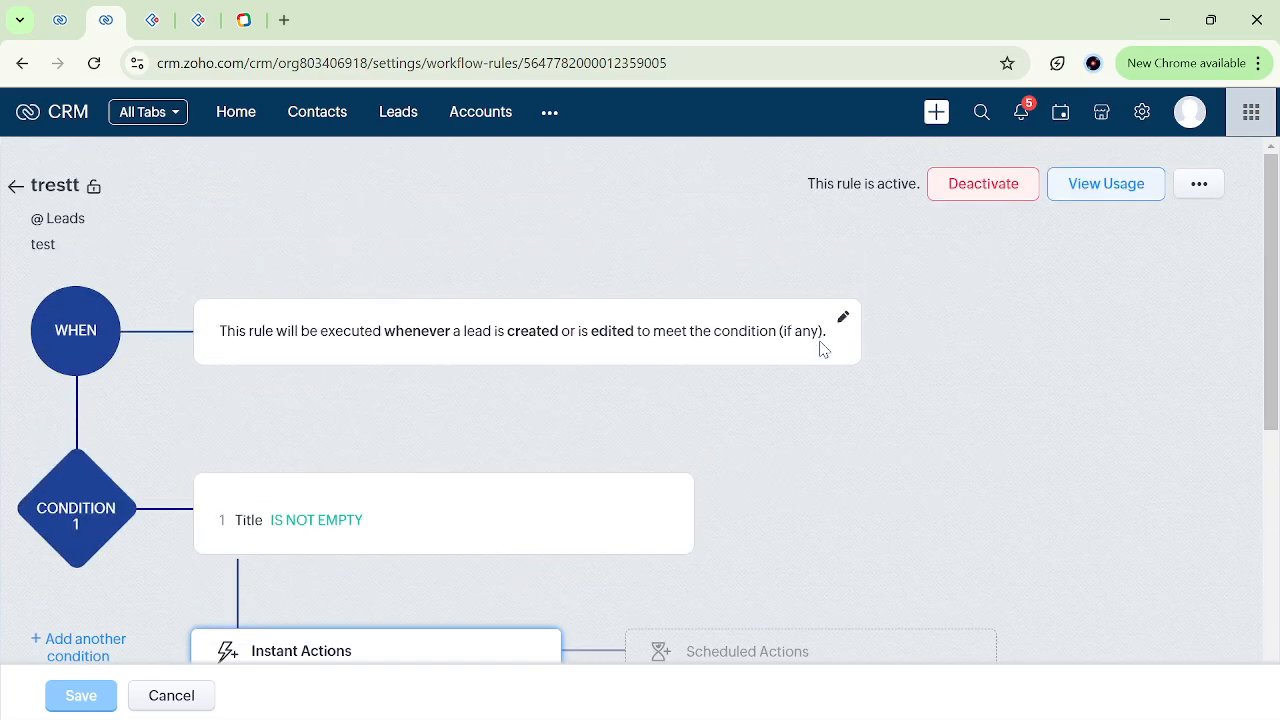
scroll(810, 471, "down", 1)
scroll(863, 451, "up", 1)
Leave the "trestt" rule without saving and browse the workflow rules list.
left_click(171, 696)
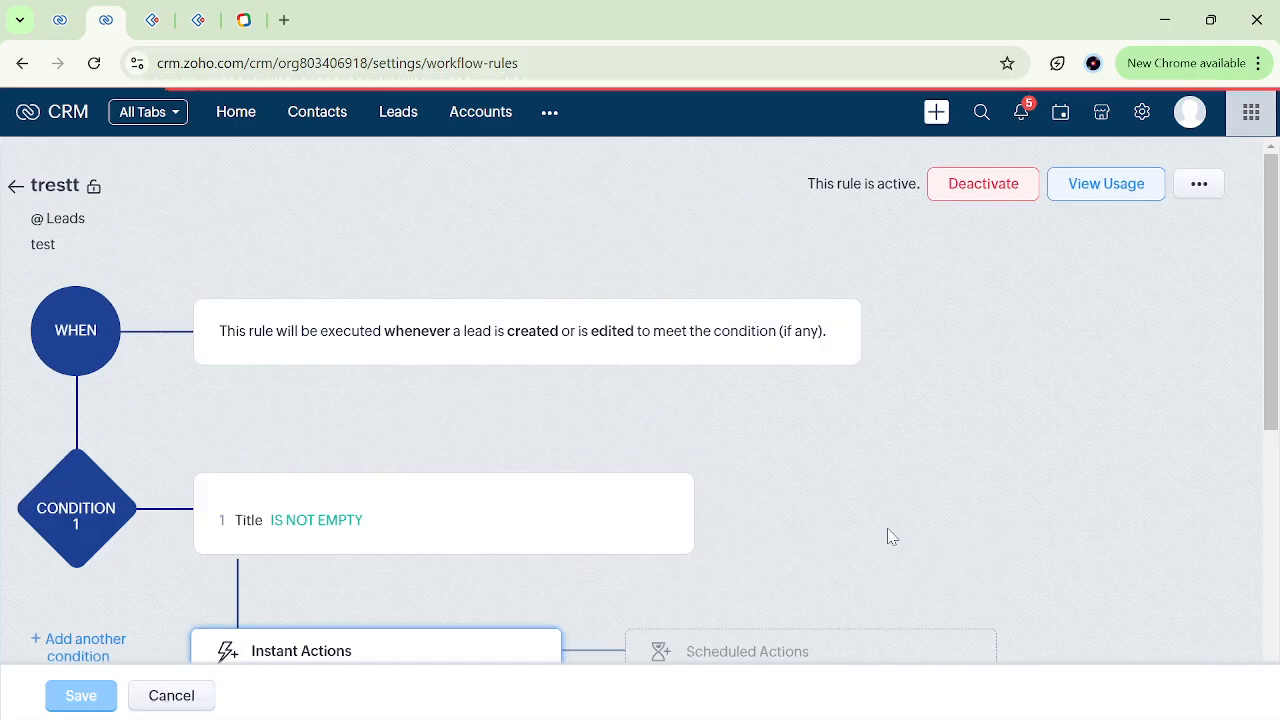
scroll(757, 597, "down", 5)
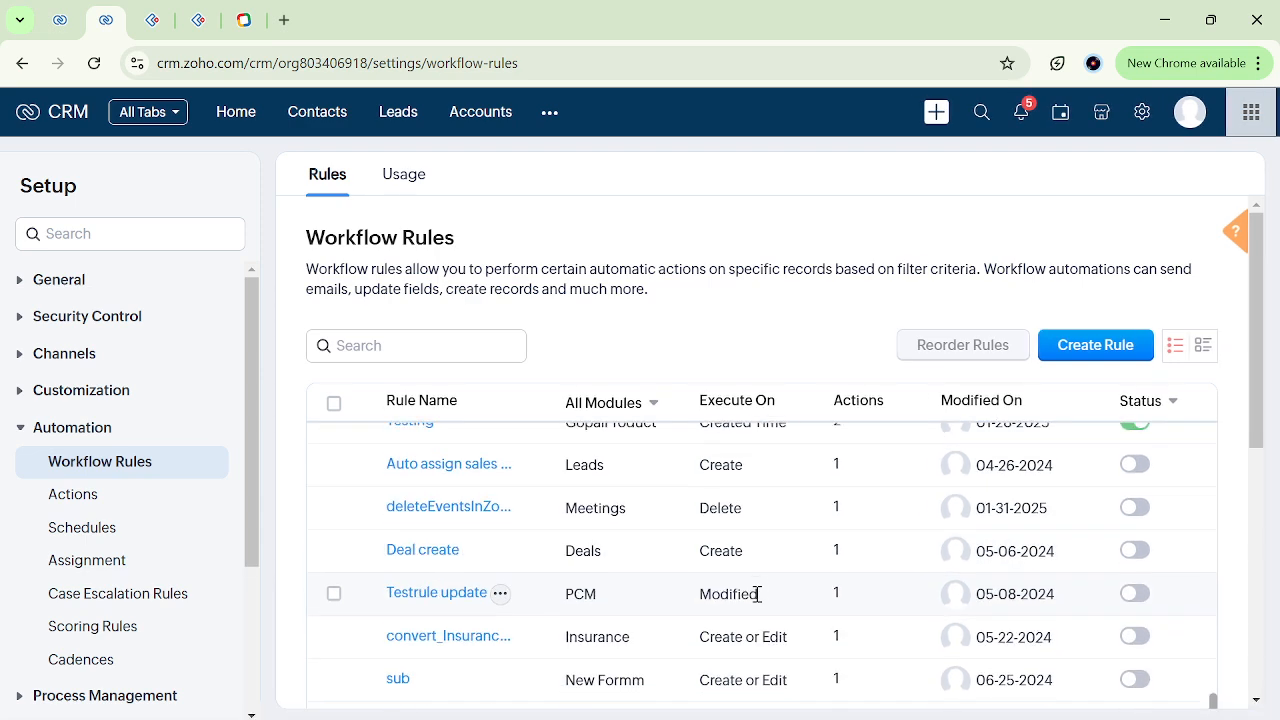
scroll(757, 595, "down", 1)
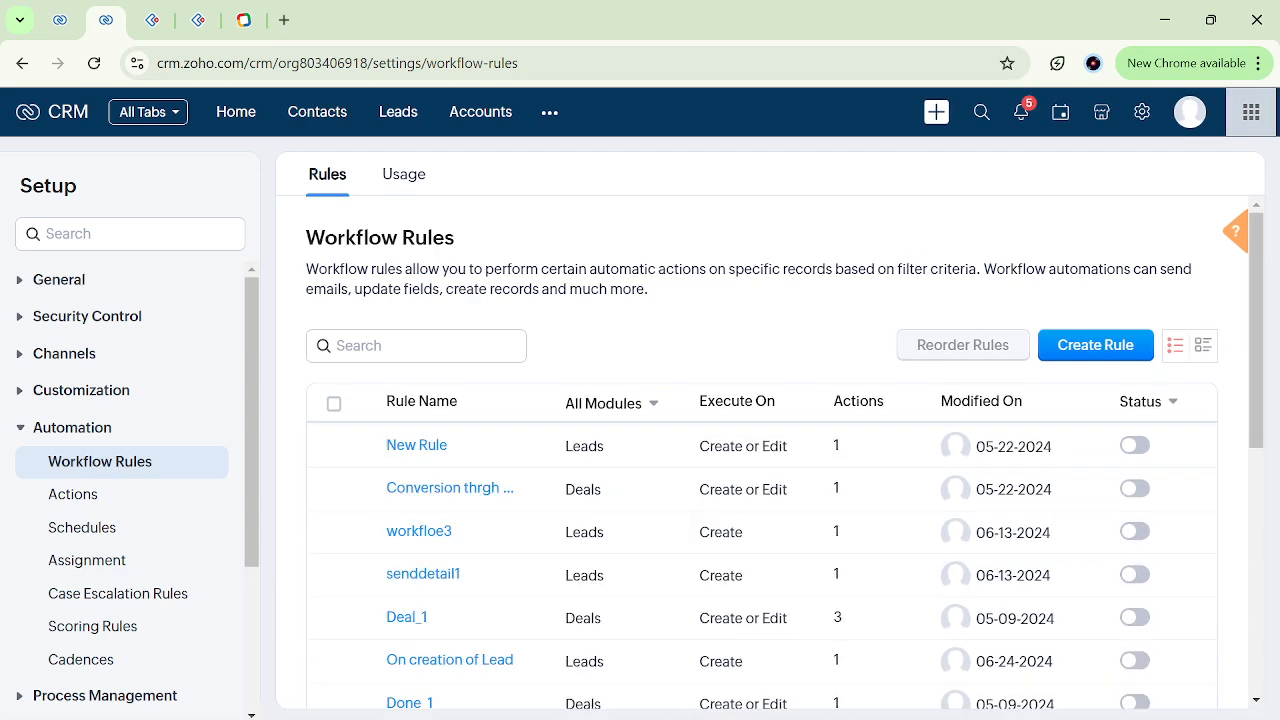